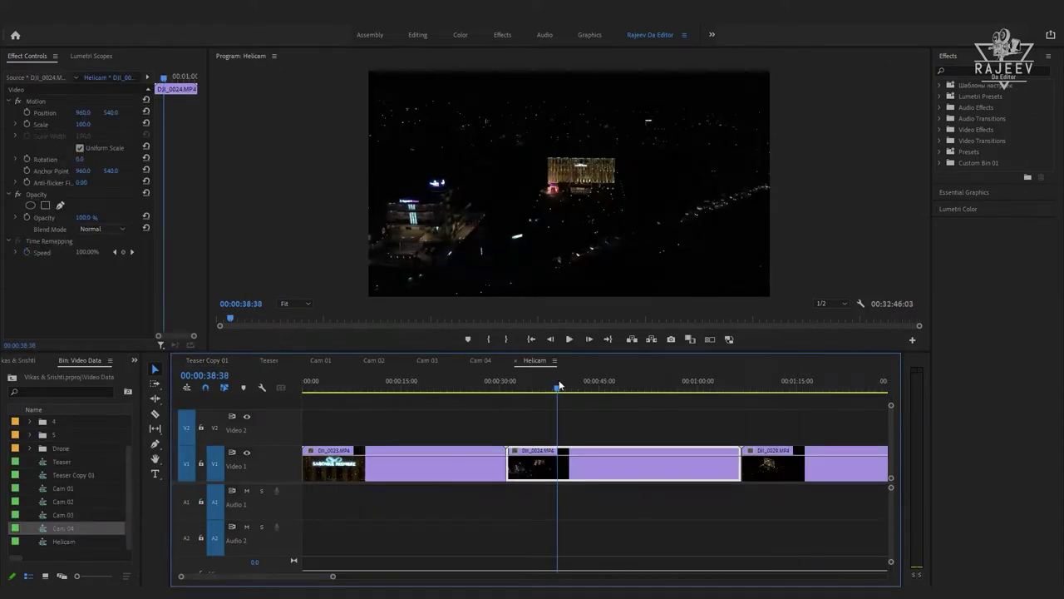
- Scrub and play through the Helicam night drone footage up to the DJI_0029 shot
left_click_drag(562, 386, 610, 384)
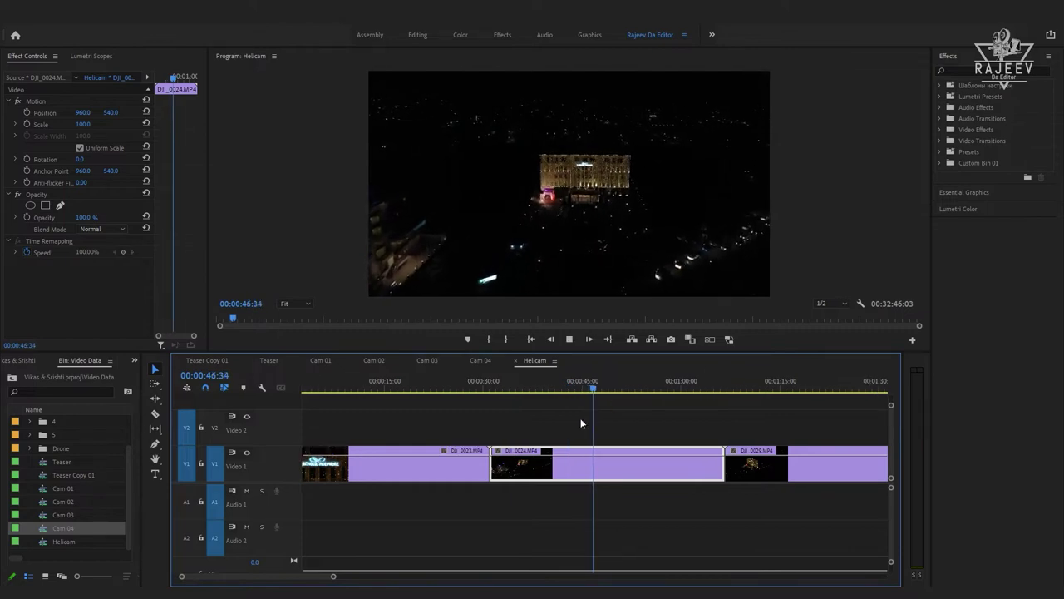
scroll(540, 428, "down", 3)
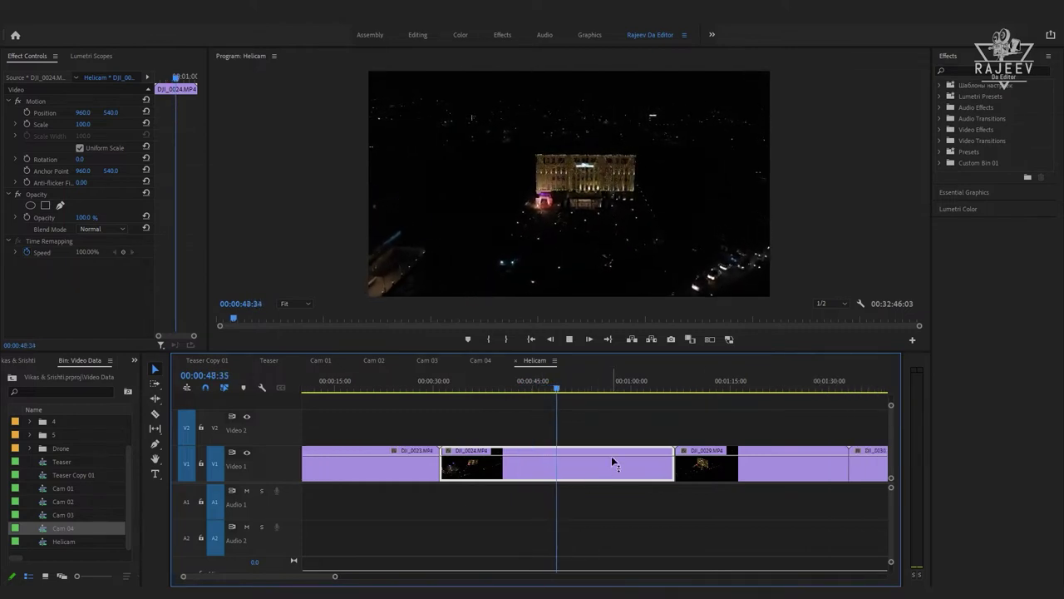
scroll(611, 462, "down", 3)
key("space")
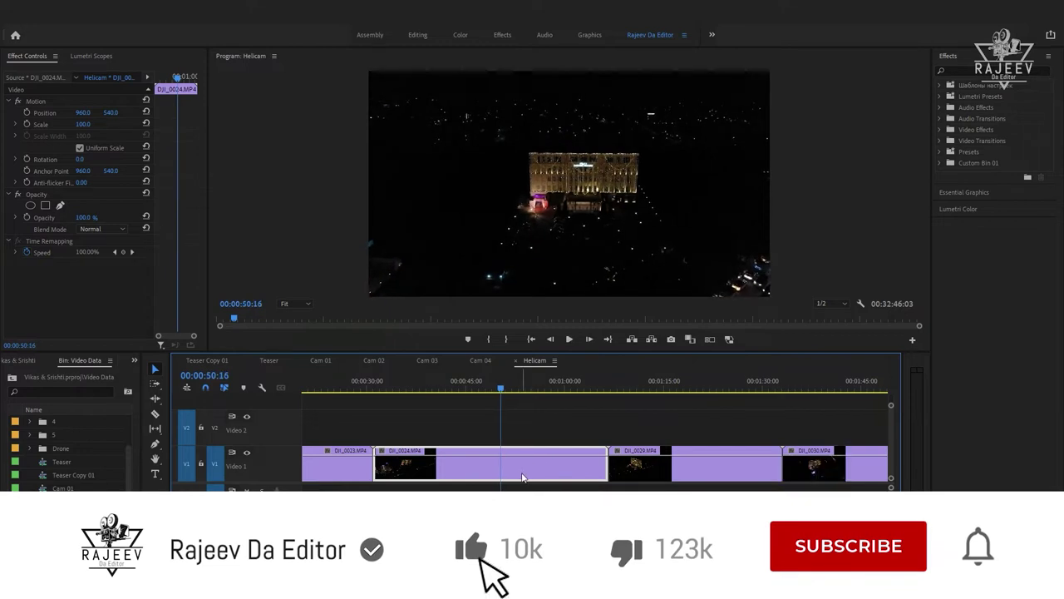
left_click_drag(637, 388, 667, 388)
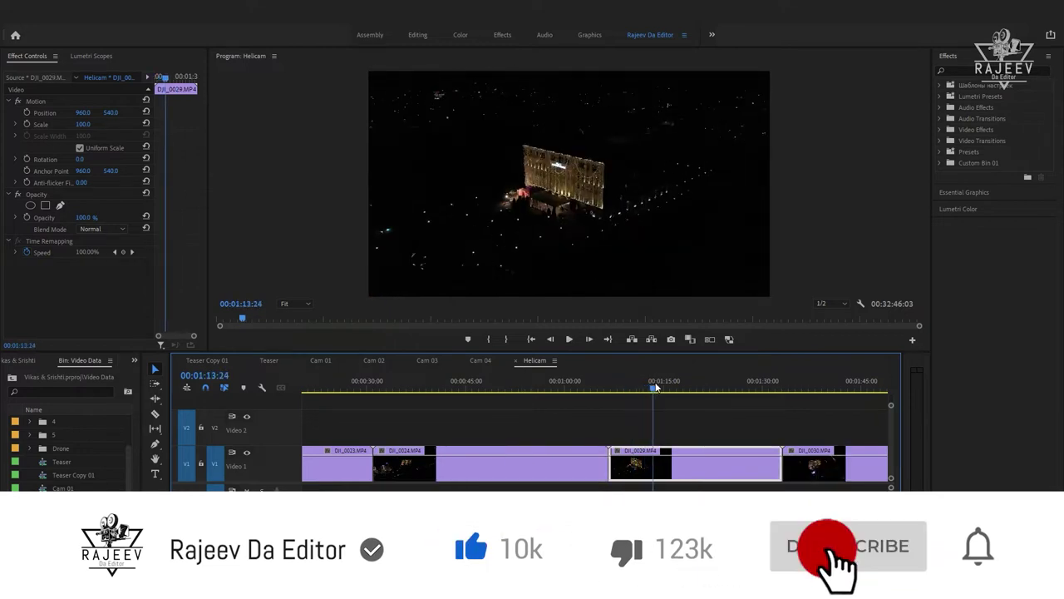
key("space")
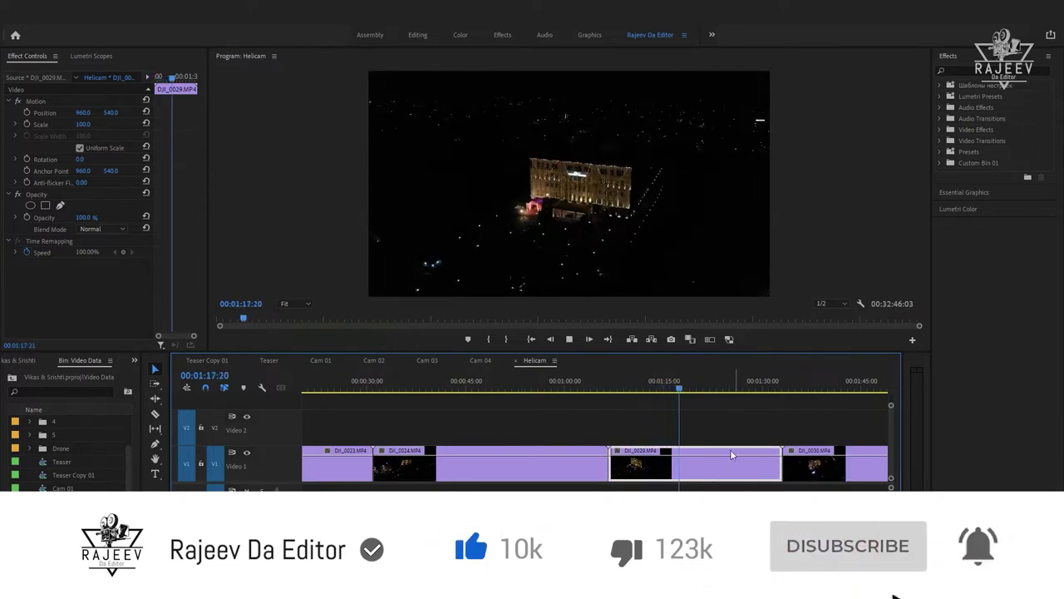
scroll(583, 474, "down", 3)
key("space")
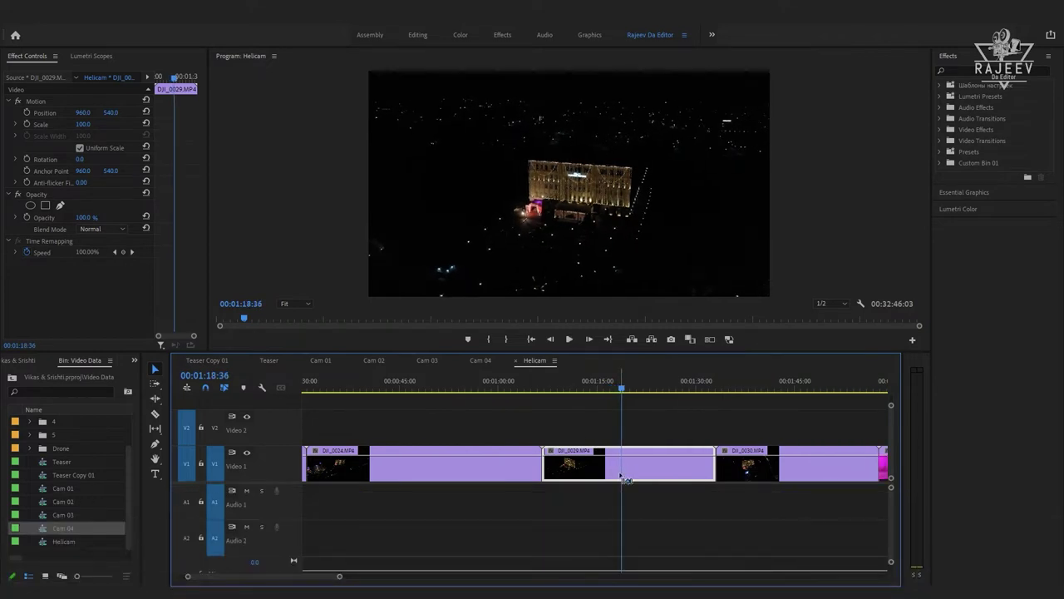
- Play the DJI_0030 drone shot, then bring up the Teaser Copy 01 sequence
left_click_drag(731, 384, 751, 384)
key("space")
scroll(736, 437, "down", 3)
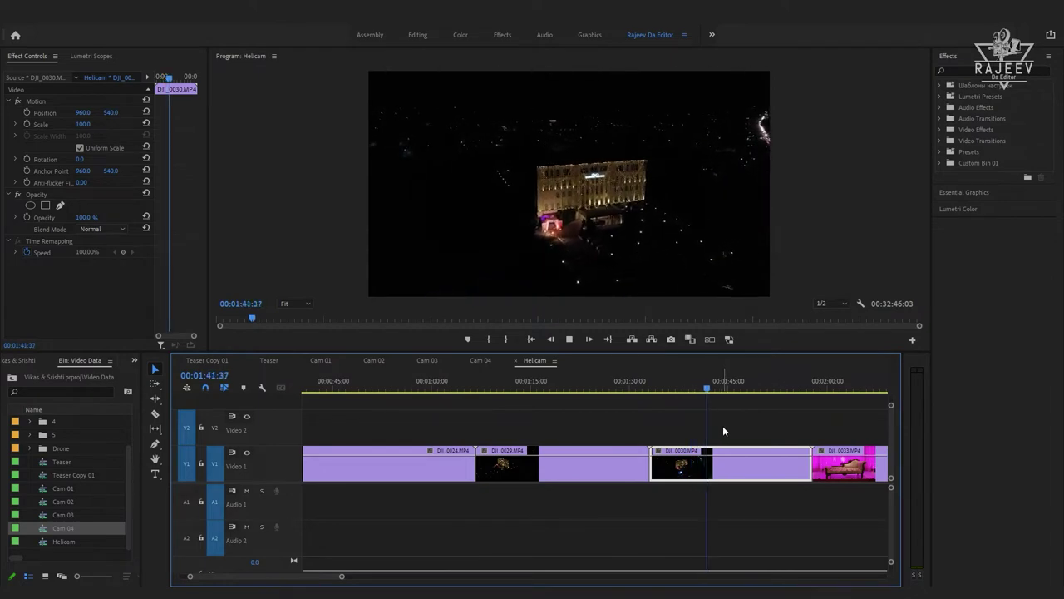
left_click(205, 360)
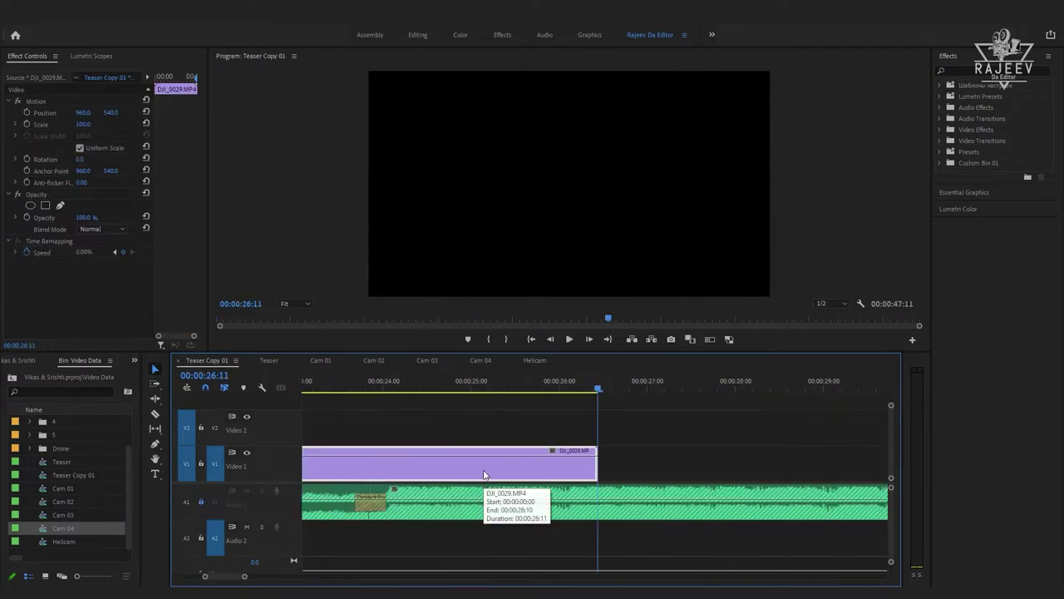
- Scrub and replay the opening DJI_0029 drone clip from the sequence start
key("Home")
left_click_drag(310, 387, 704, 389)
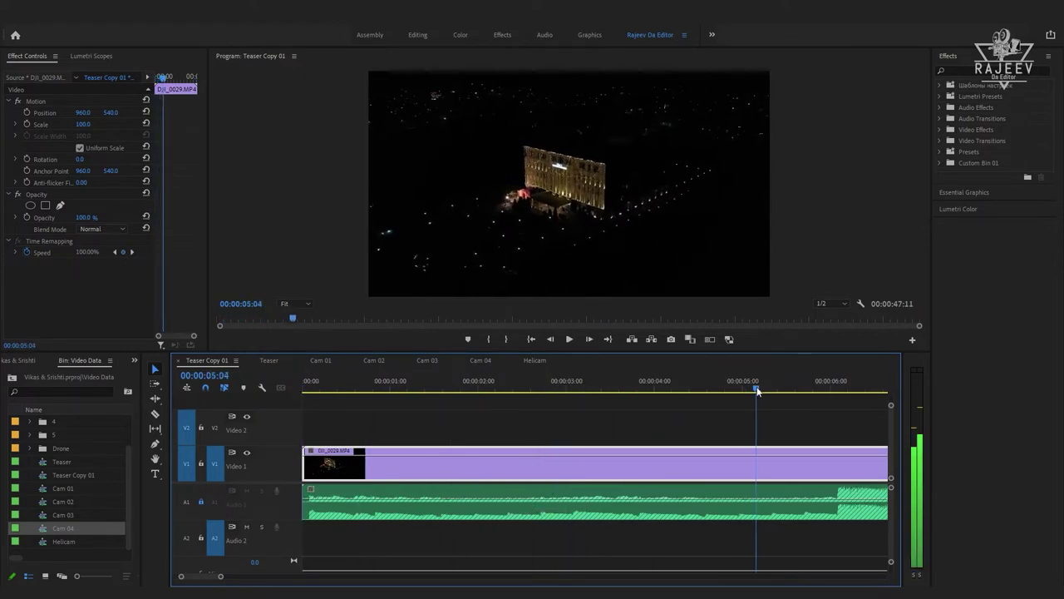
left_click_drag(756, 391, 792, 391)
key("Home")
key("space")
key("Home")
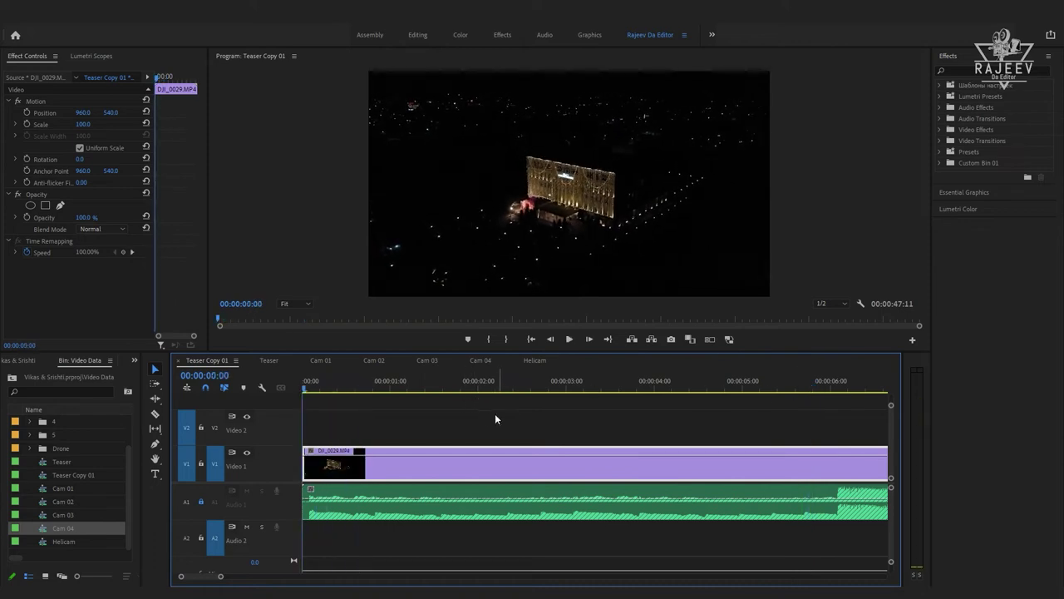
key("space")
key("Home")
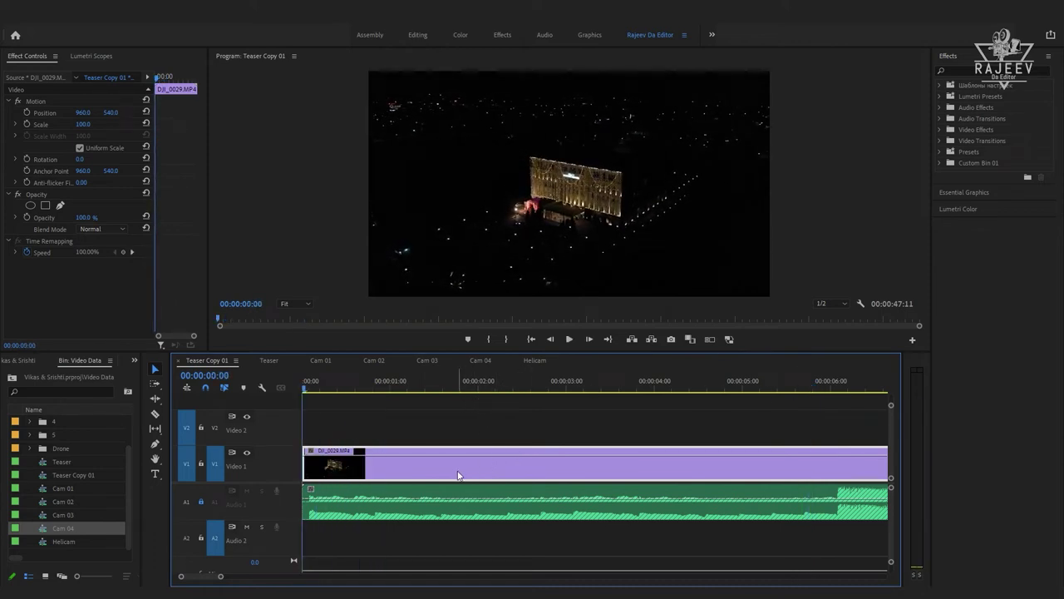
- Slow the DJI_0029 clip to 50% speed and play it back
key("ctrl+r")
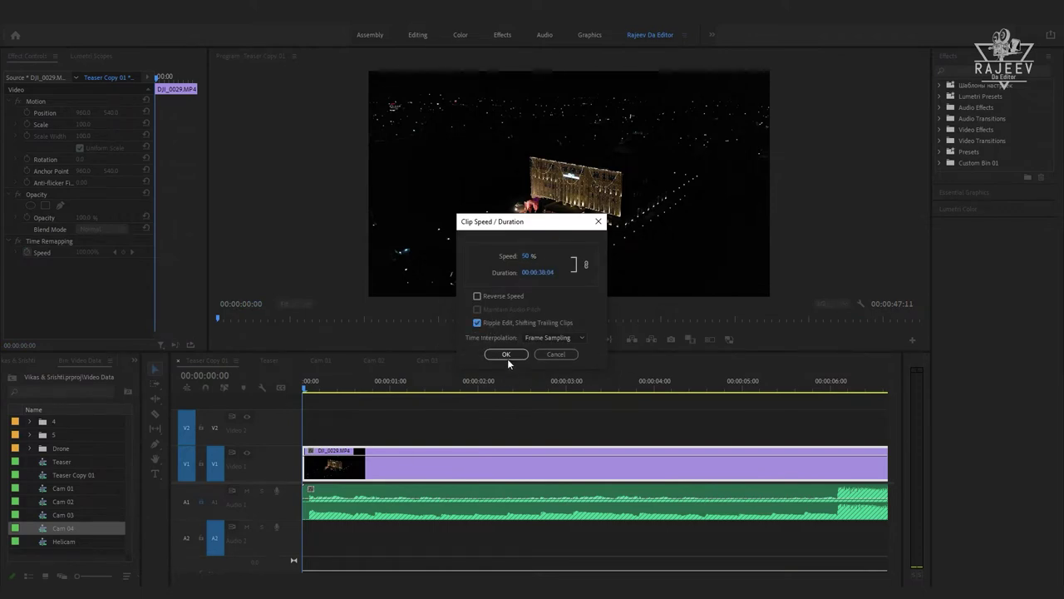
left_click(505, 354)
key("space")
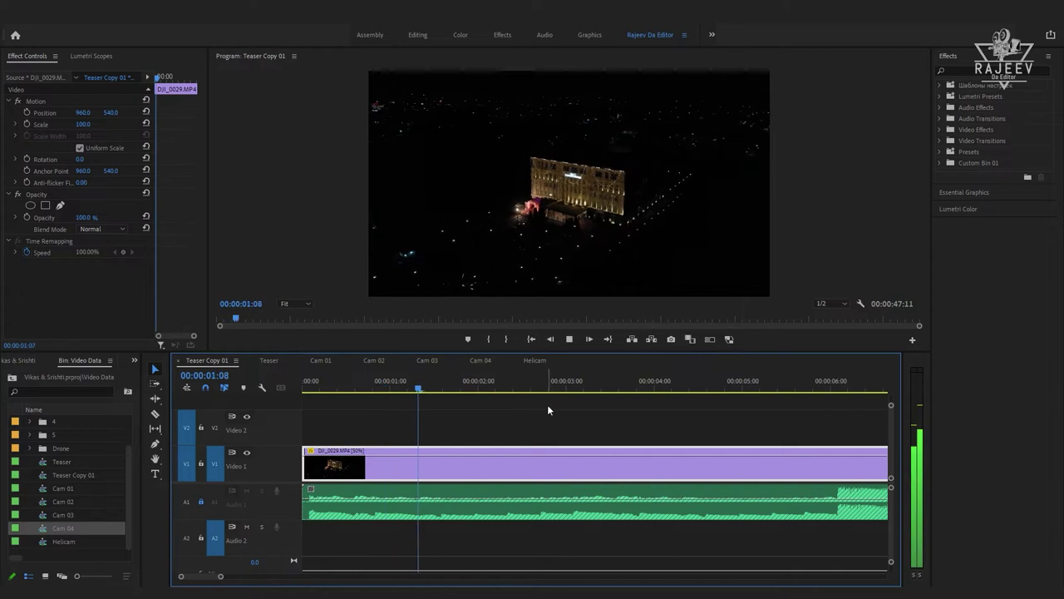
left_click(579, 390)
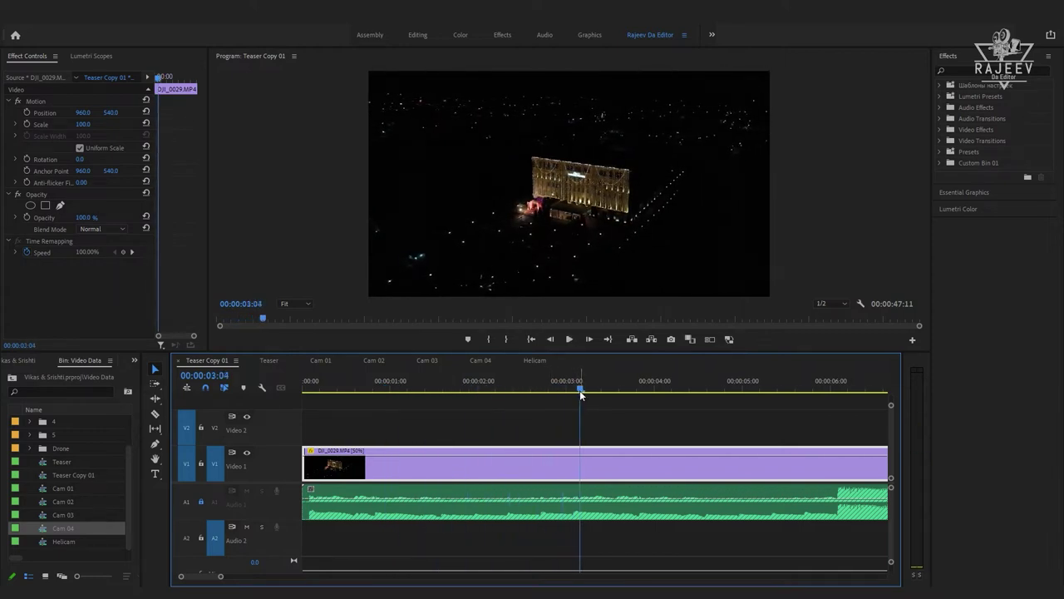
- Trim the drone clip's end with W and park the playhead at 00:00:02:21
left_click(329, 396)
key("space")
key("space")
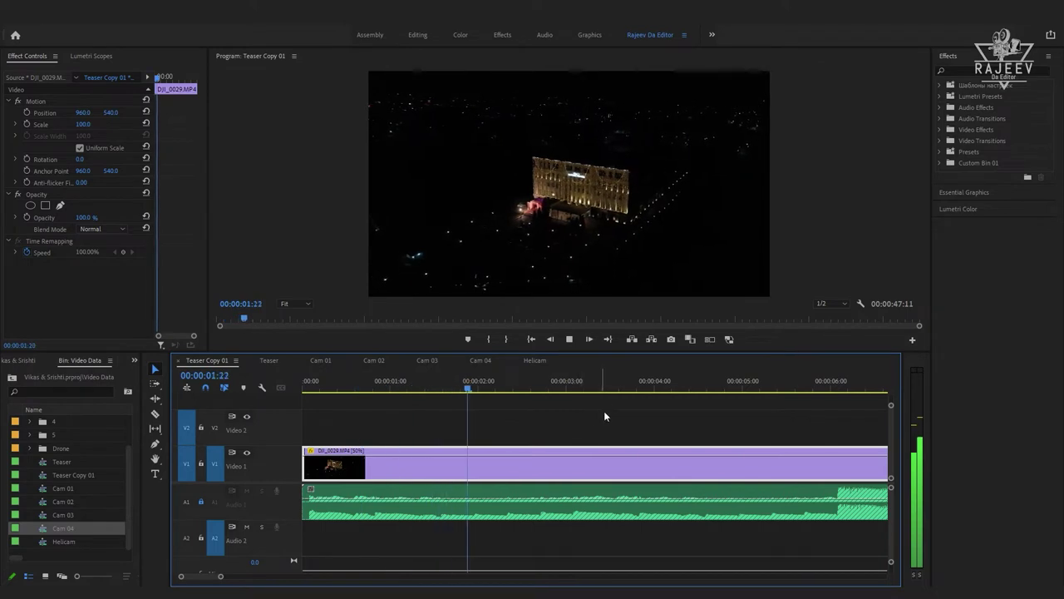
key("w")
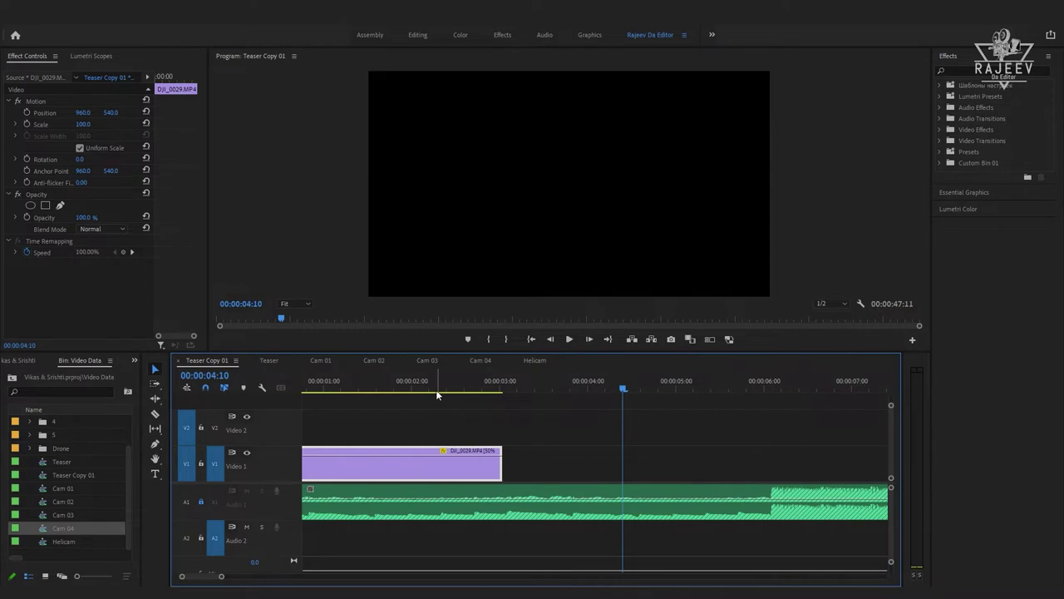
left_click_drag(442, 384, 489, 389)
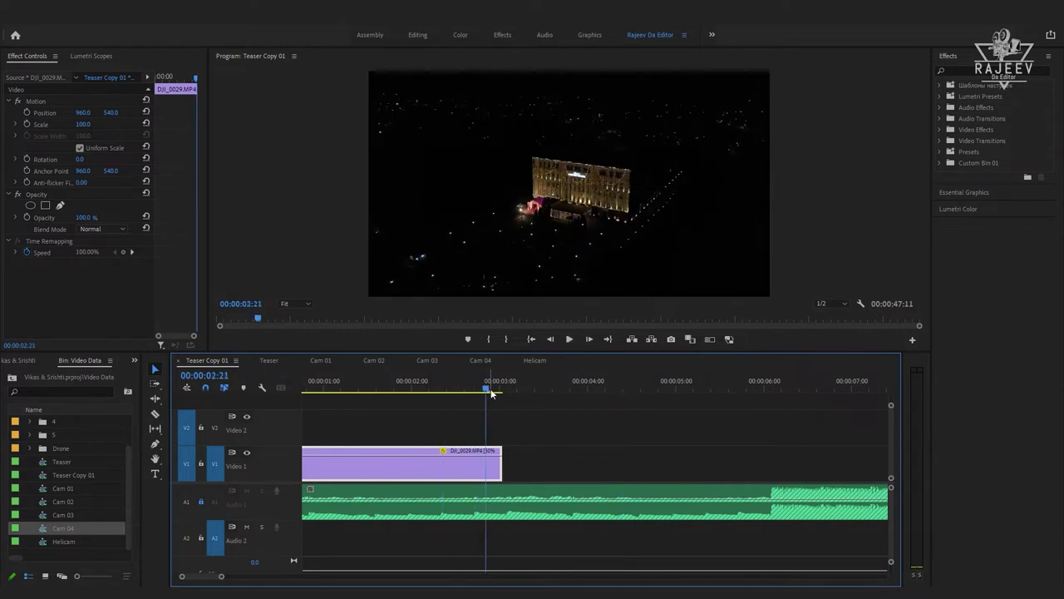
- Trim DJI_0029's end at 00:00:02:21, preview it, and switch to Cam 02
key("w")
key("space")
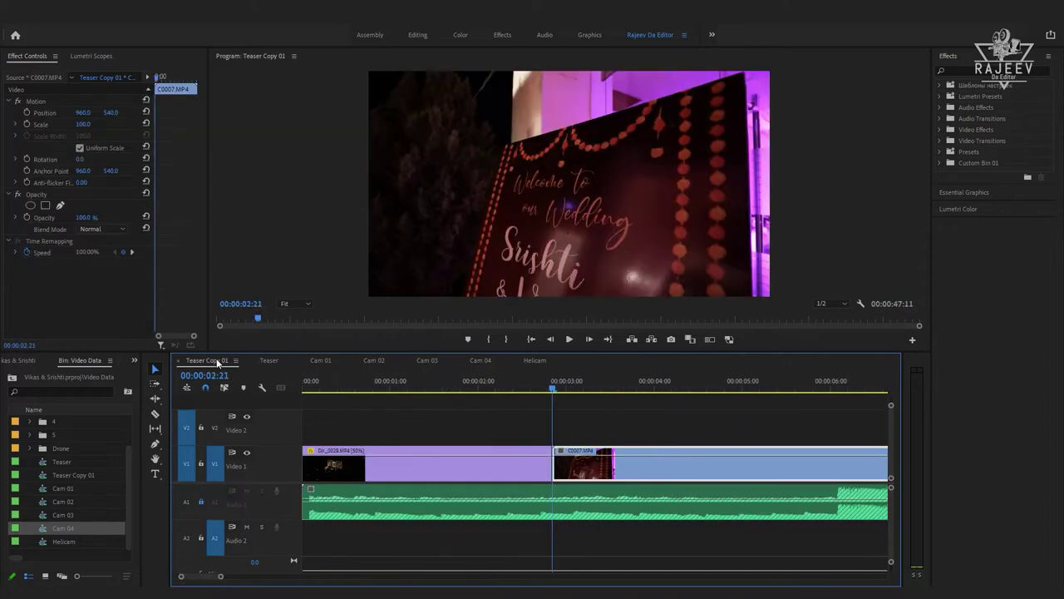
left_click(374, 360)
- Find and select the pink-lit C0023 hallway shot in Cam 02, then return to Teaser Copy 01
mouse_move(592, 384)
left_mouse_down()
mouse_move(577, 394)
mouse_move(648, 414)
left_mouse_up()
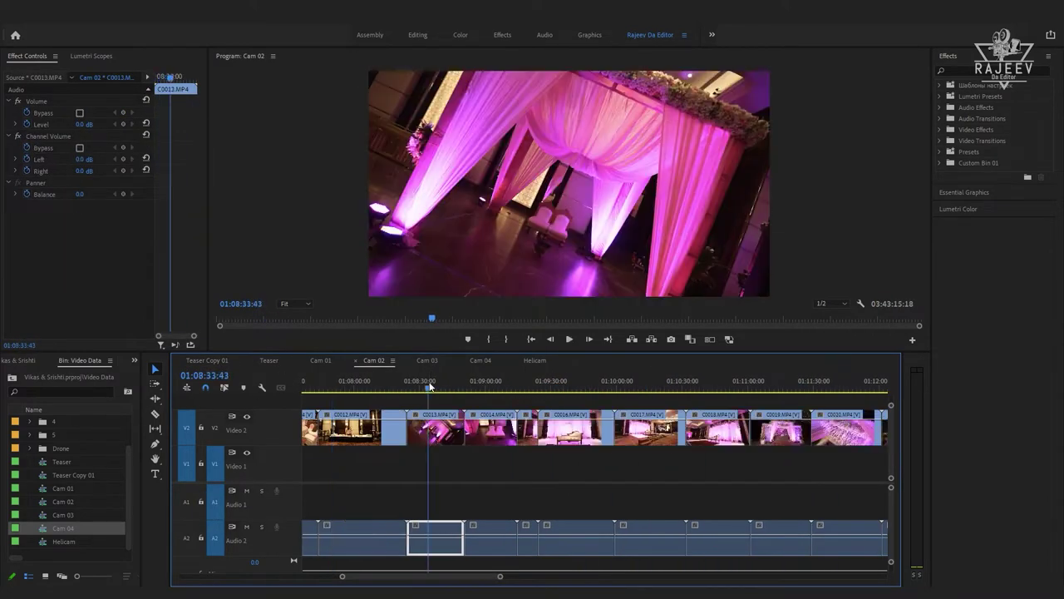
mouse_move(648, 415)
left_mouse_down()
mouse_move(624, 398)
mouse_move(717, 414)
mouse_move(792, 395)
left_mouse_up()
key("space")
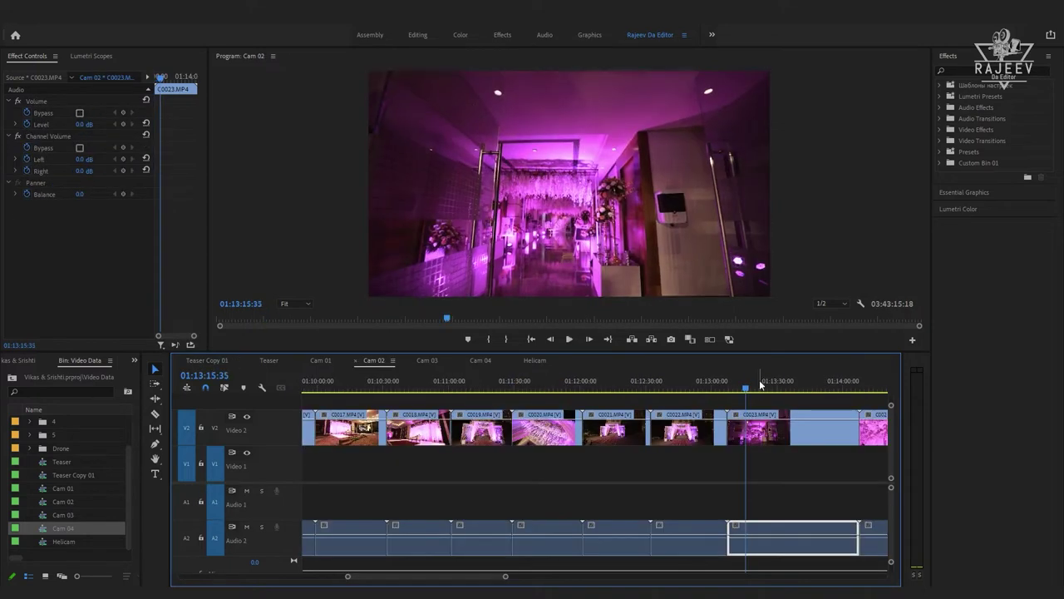
key("space")
left_click(758, 429)
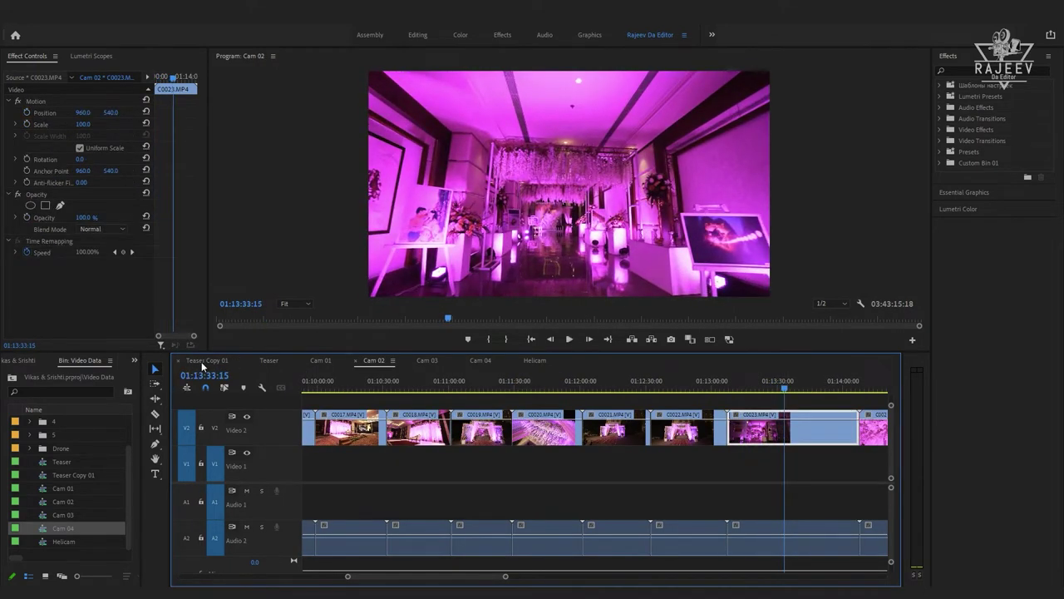
left_click(204, 361)
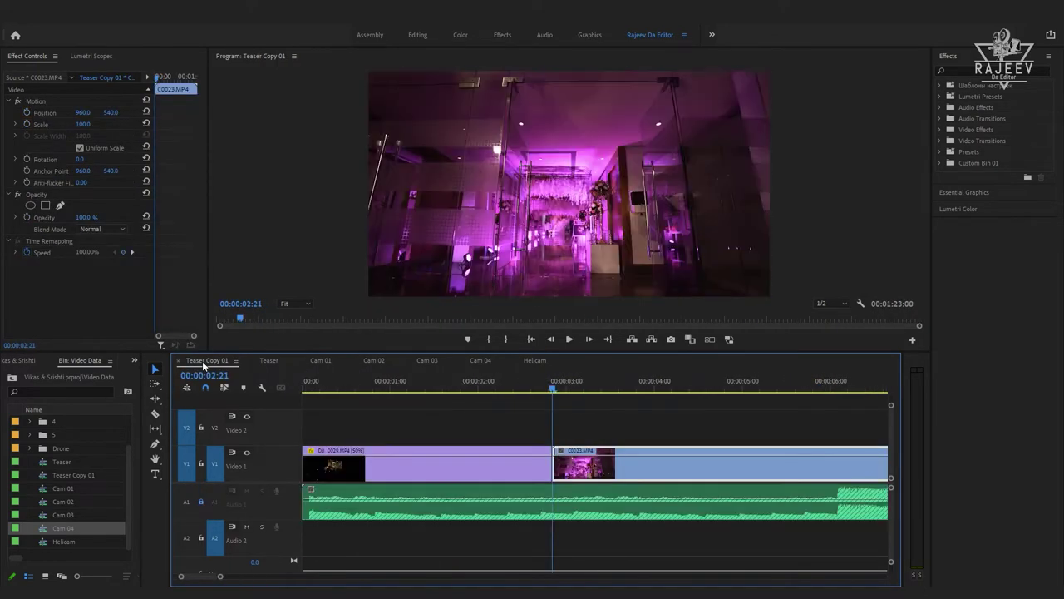
- Review the C0023 shot, playing and scrubbing from the 5-second mark
left_click(722, 396)
key("Up")
left_click_drag(629, 389, 664, 395)
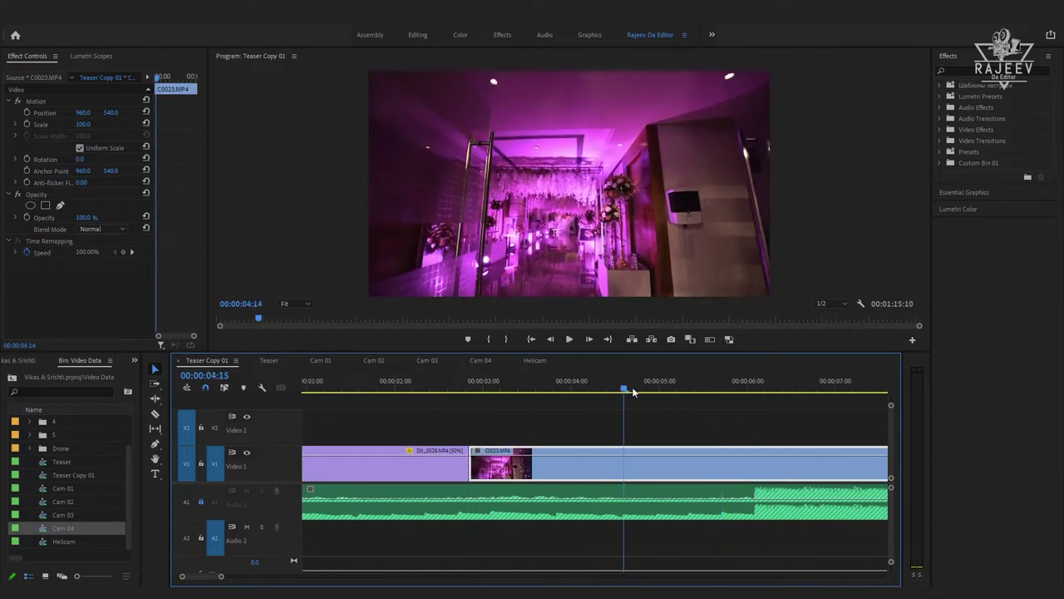
key("space")
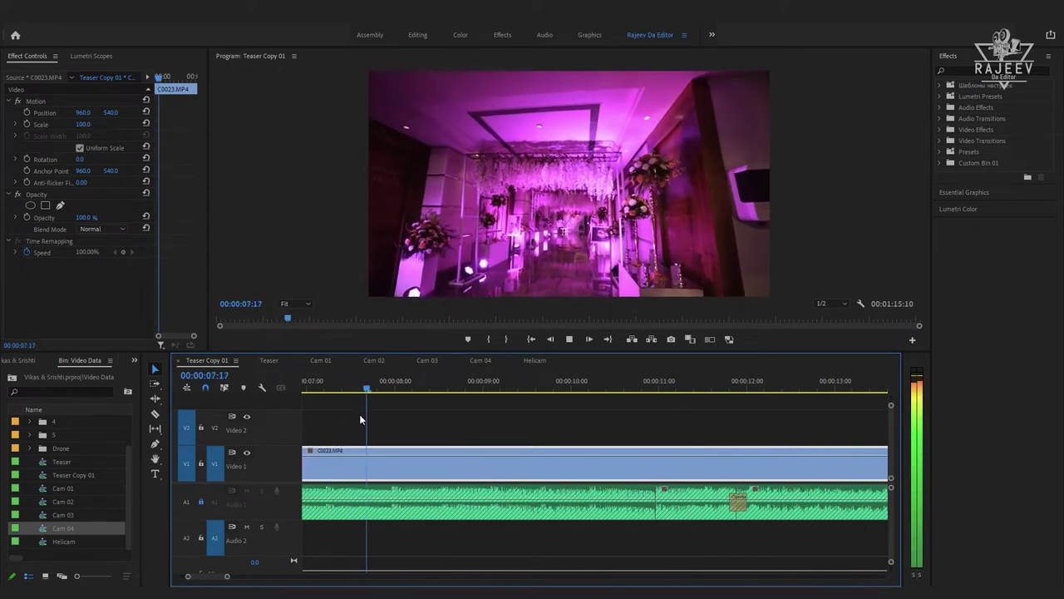
left_click(632, 390)
left_click_drag(634, 402, 708, 389)
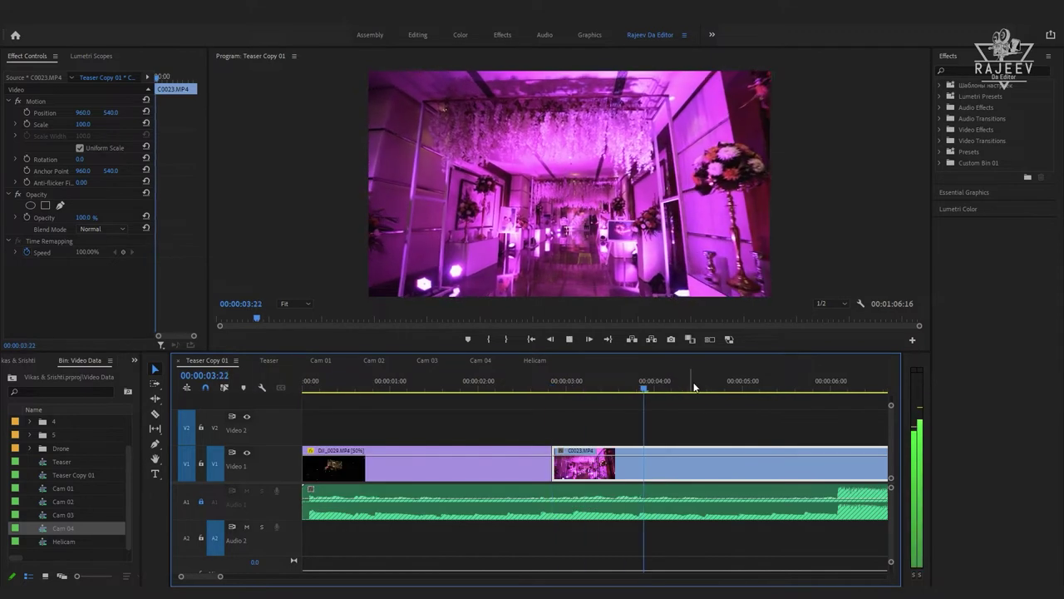
left_click(753, 390)
- Replay the cut from DJI_0029 into C0023 several times to check timing
key("space")
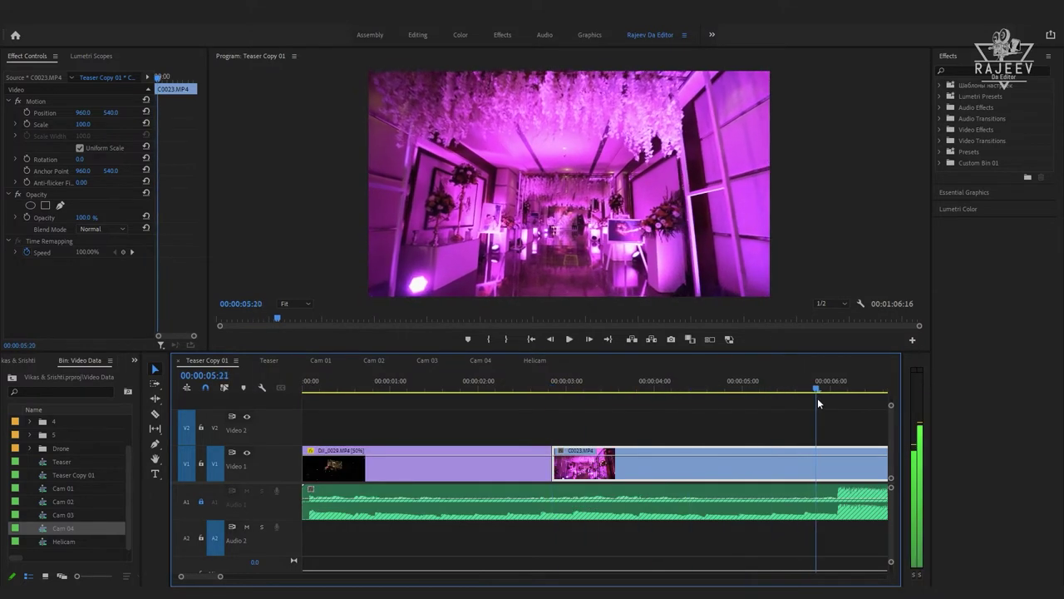
key("Up")
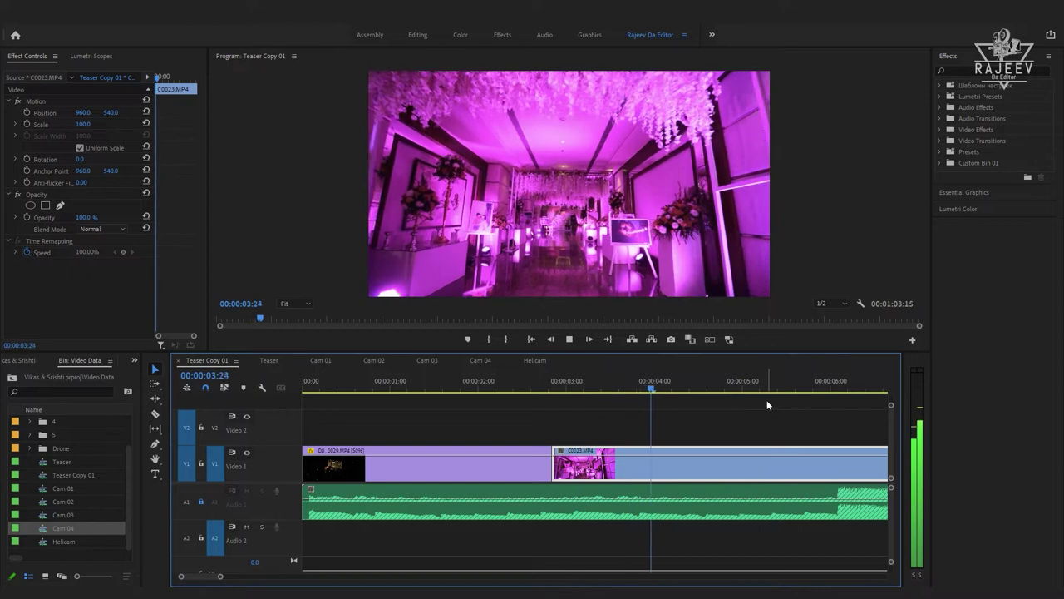
key("space")
key("Up")
key("space")
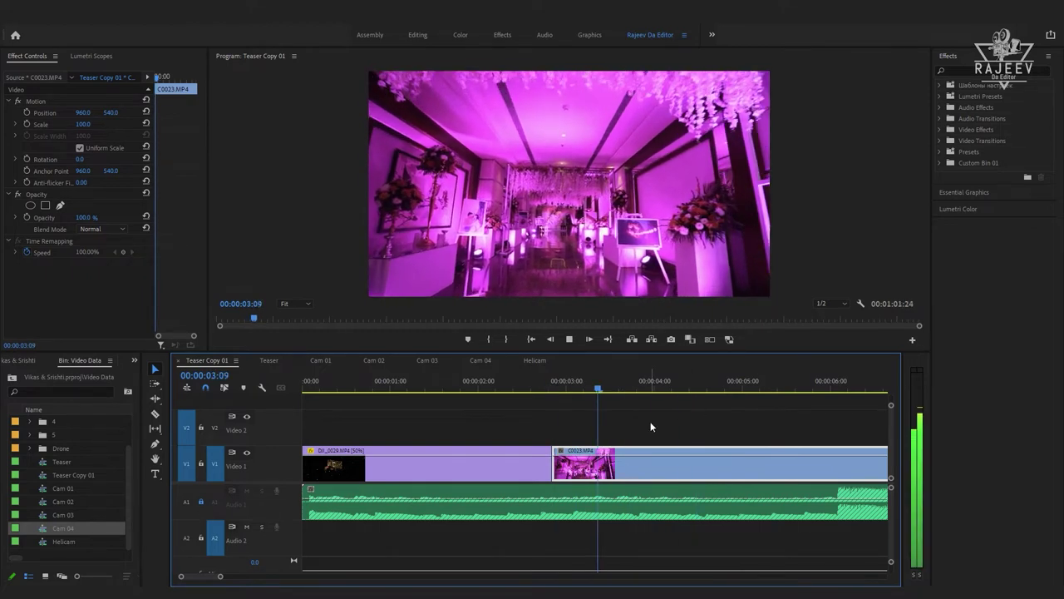
key("Up")
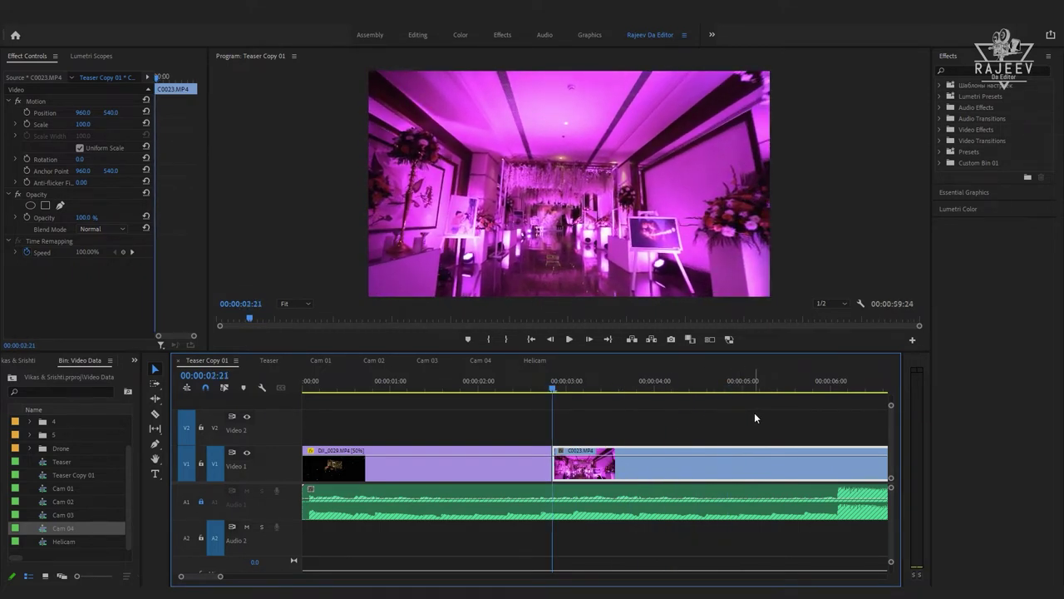
key("space")
key("Up")
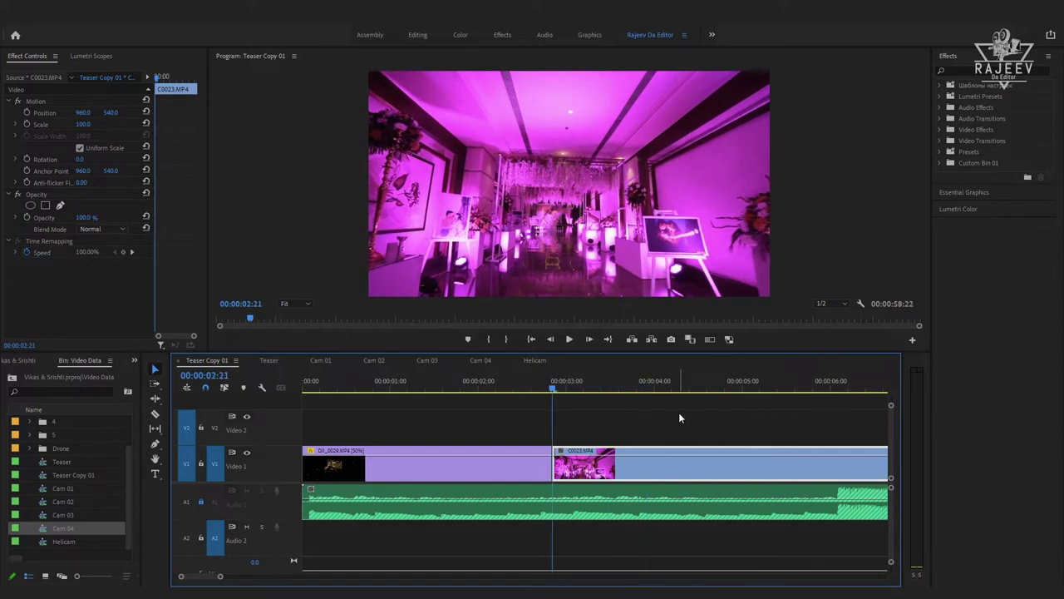
key("space")
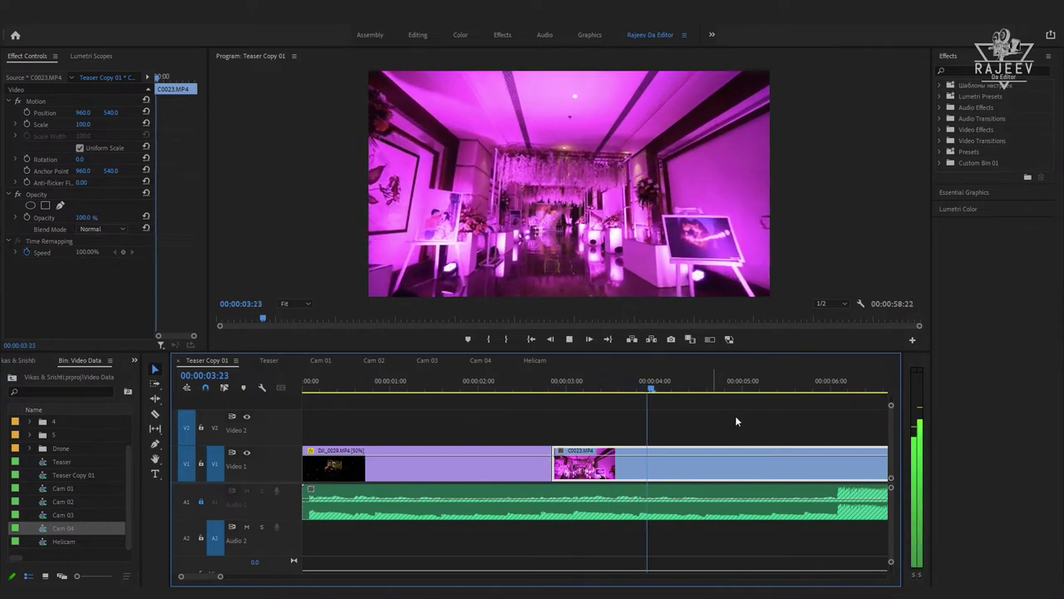
- Play the opening cuts from the start and from the 2- and 3-second marks
left_click(490, 388)
key("space")
key("space")
key("Home")
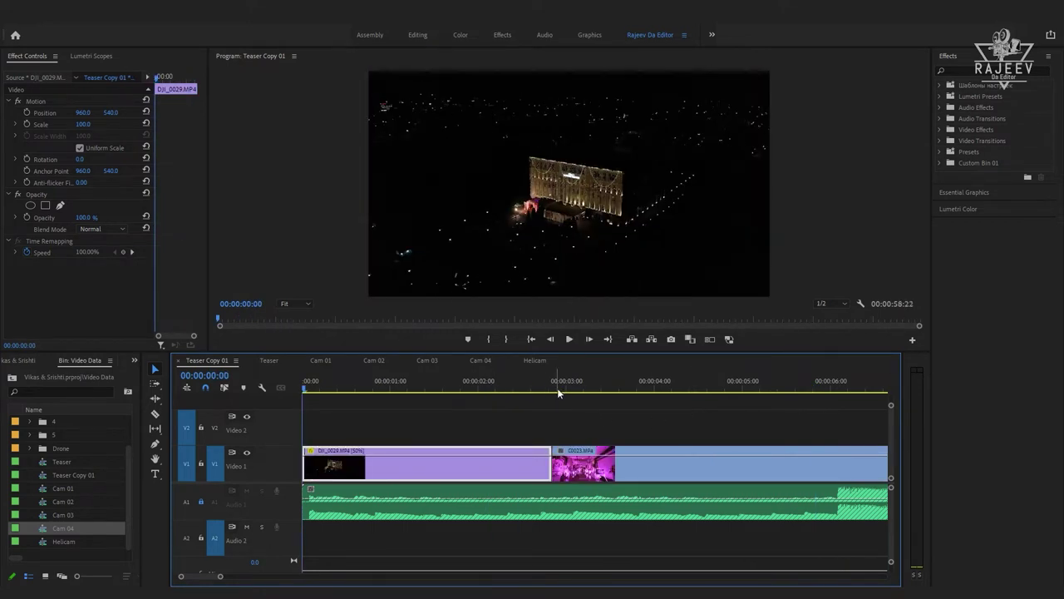
key("space")
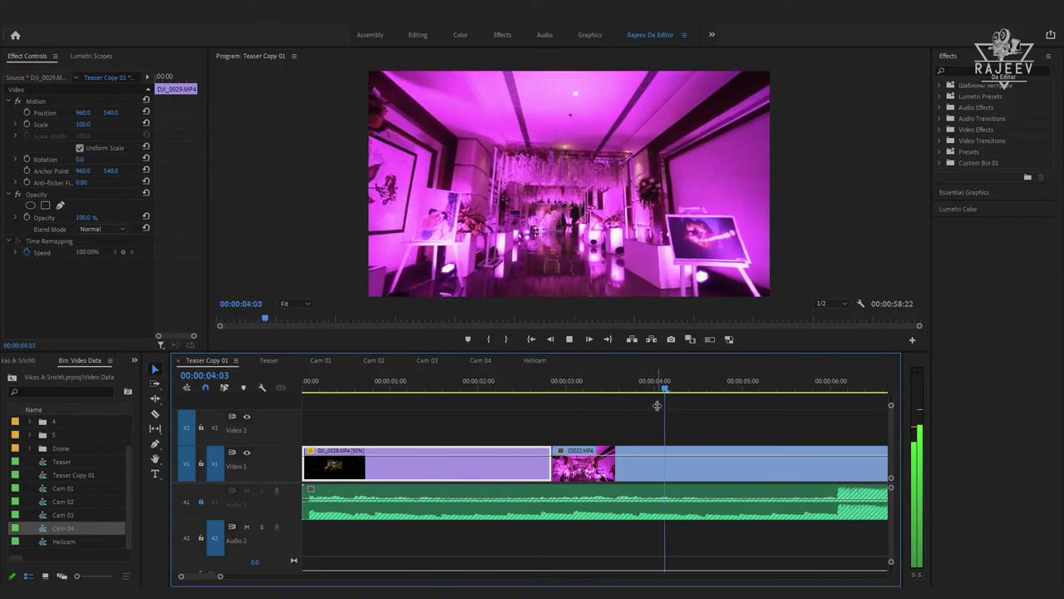
key("space")
left_click(570, 388)
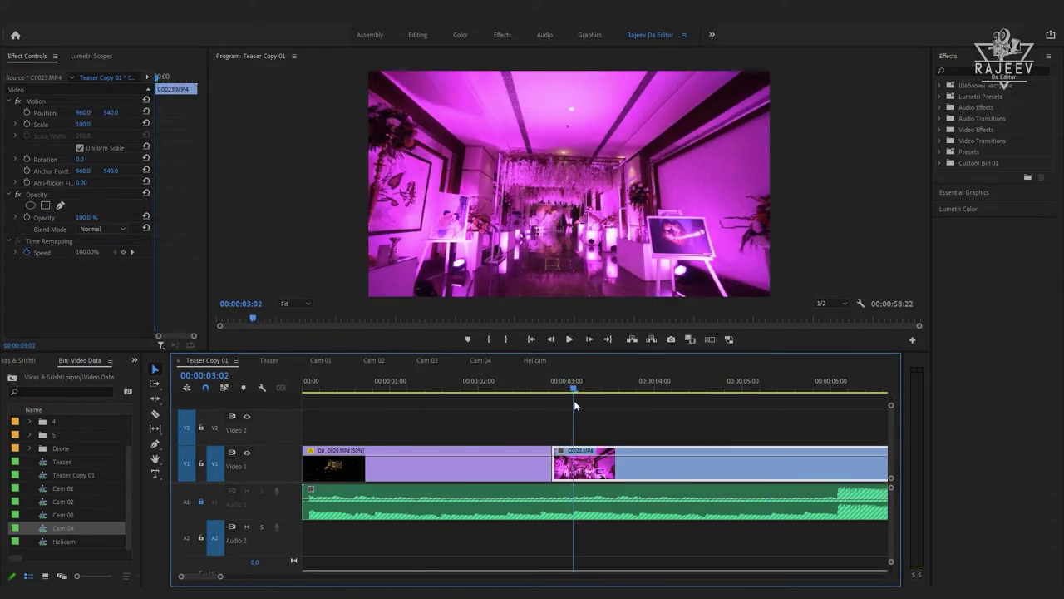
key("space")
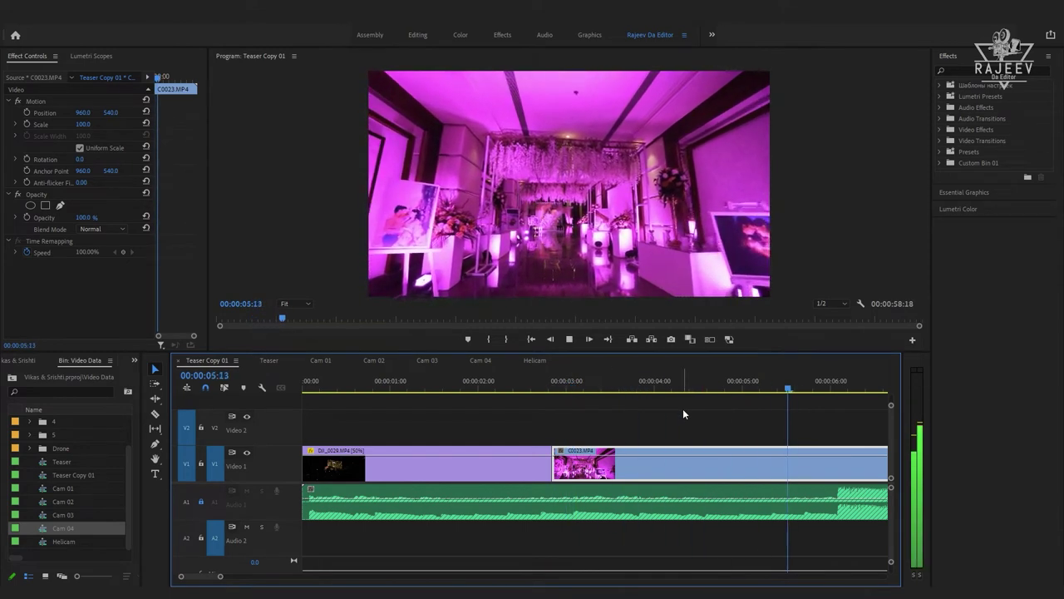
key("space")
key("space")
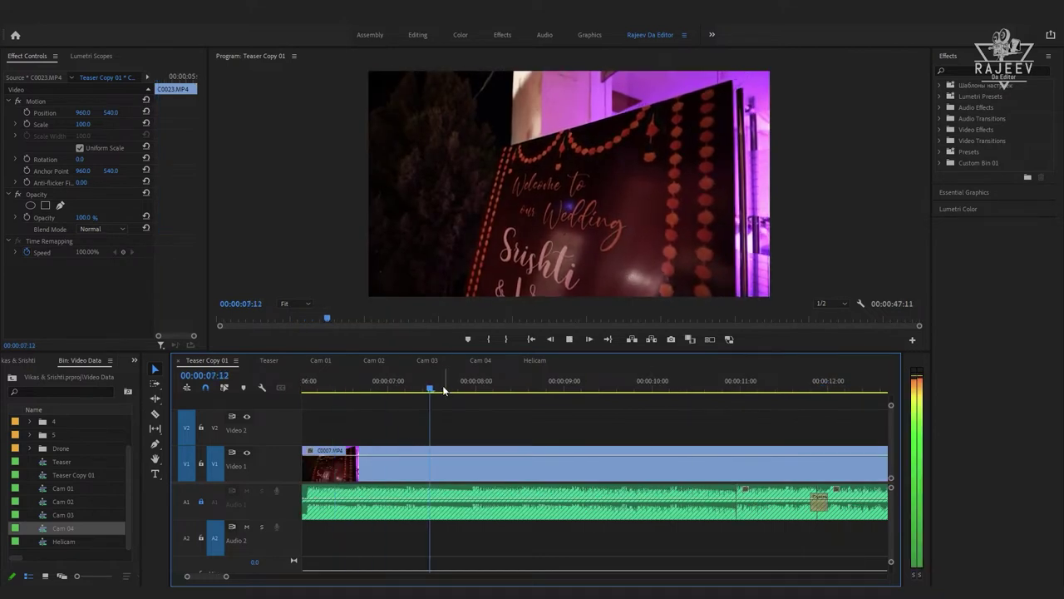
- Play through C0007 between 6 and 10 seconds to settle its 9-second end point
left_click(680, 388)
key("space")
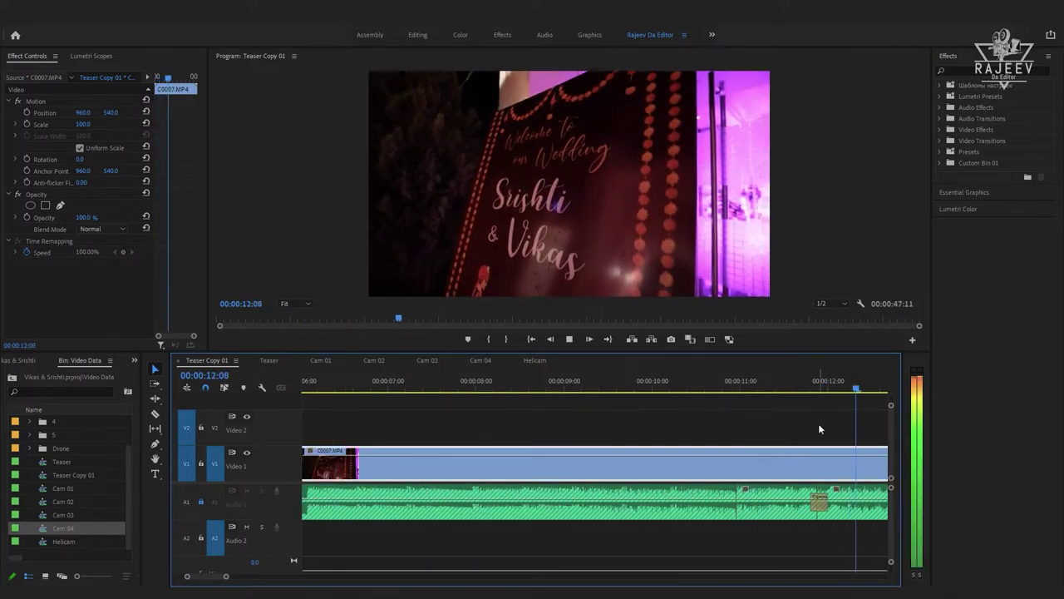
key("space")
left_click(602, 389)
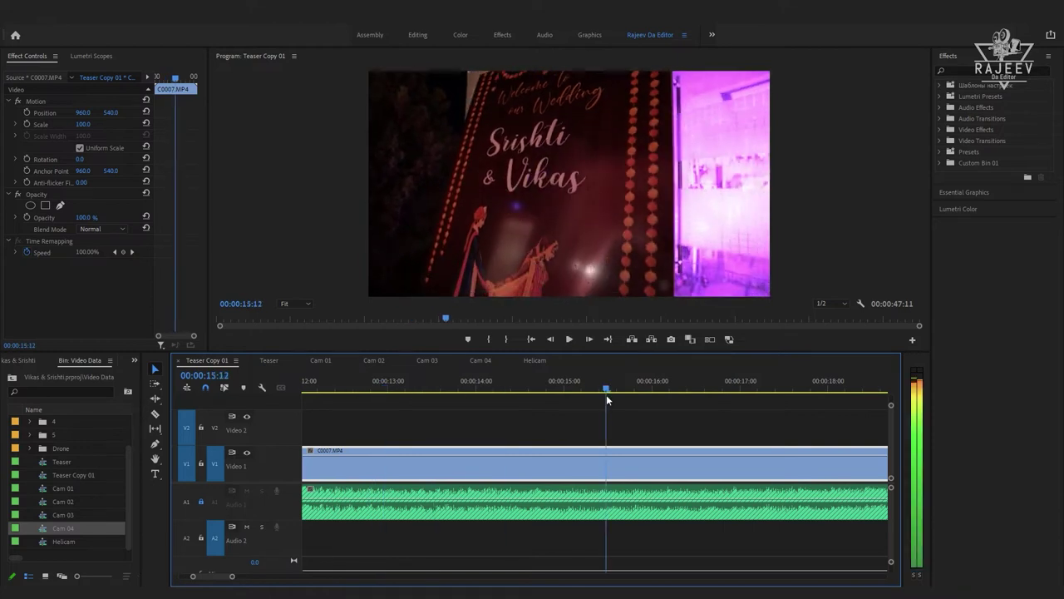
key("space")
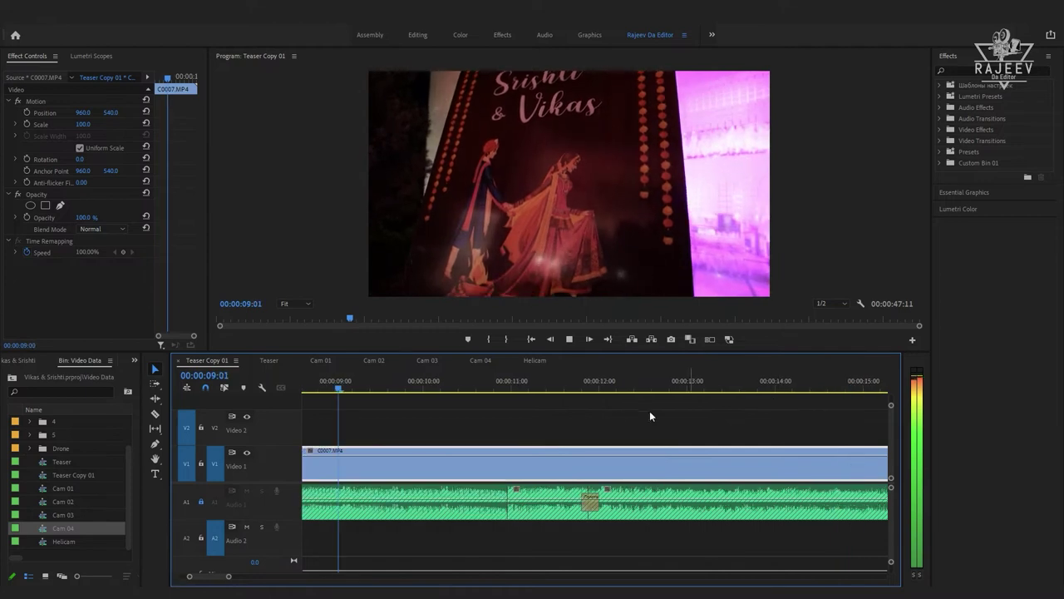
key("space")
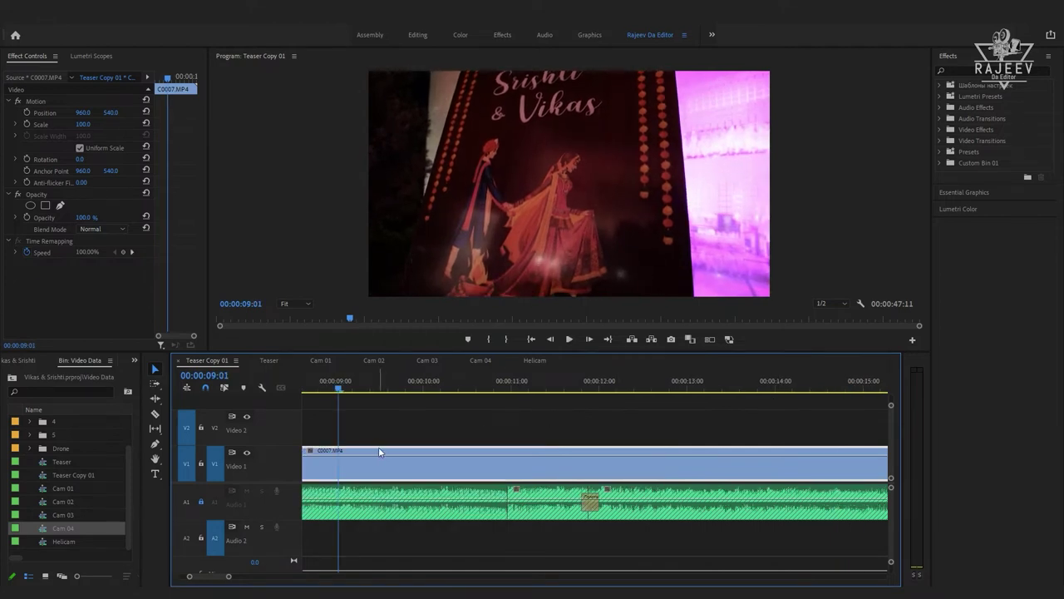
key("space")
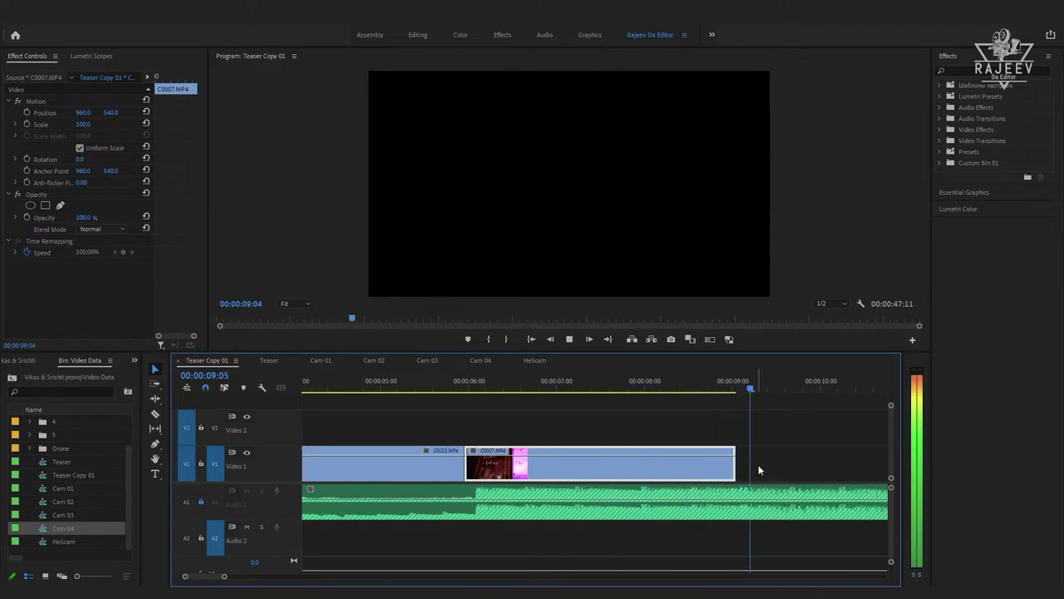
key("space")
key("Up")
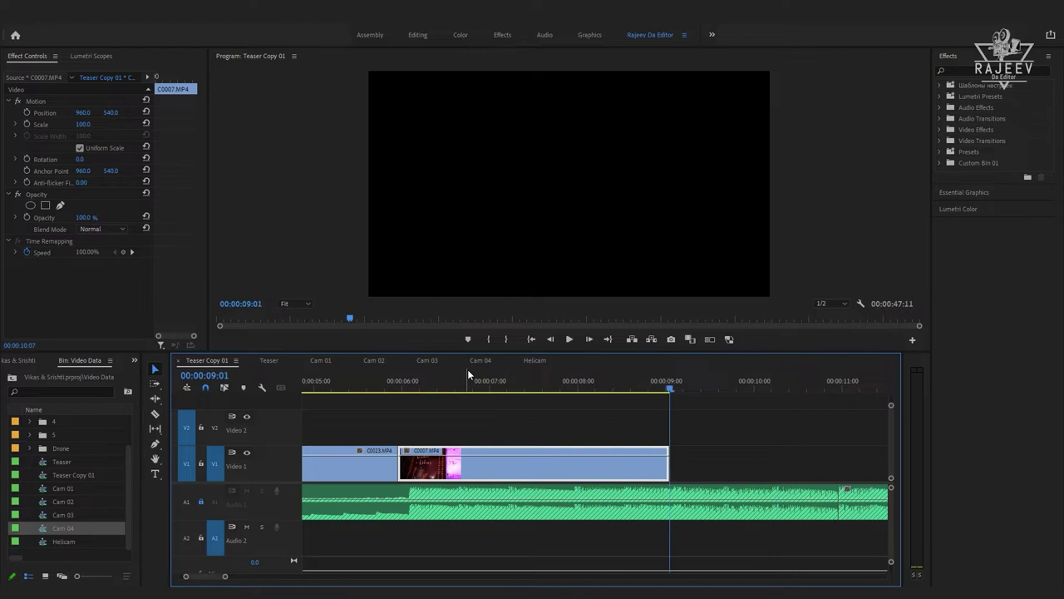
key("space")
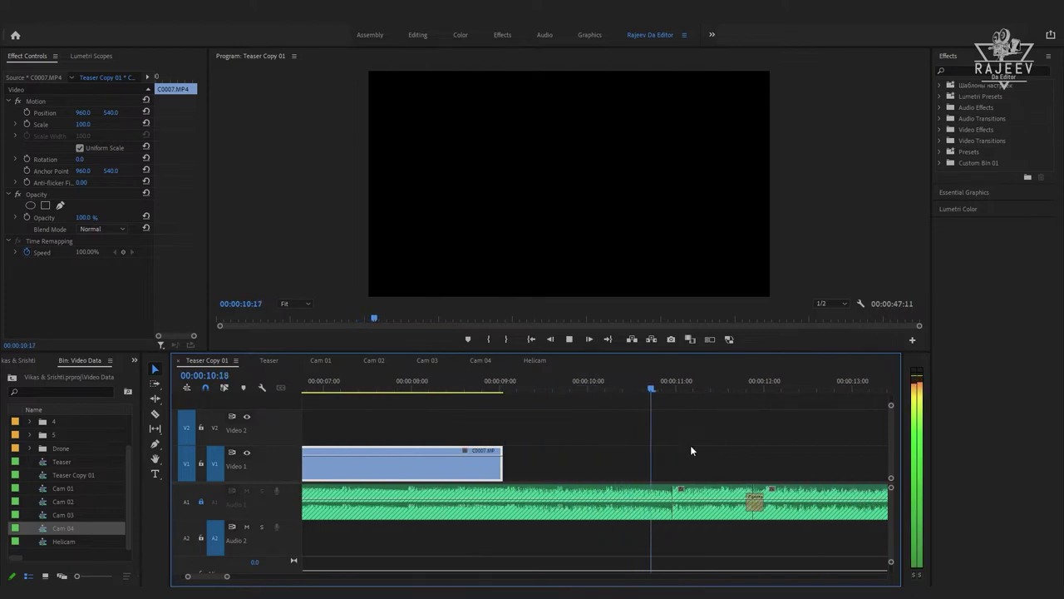
key("space")
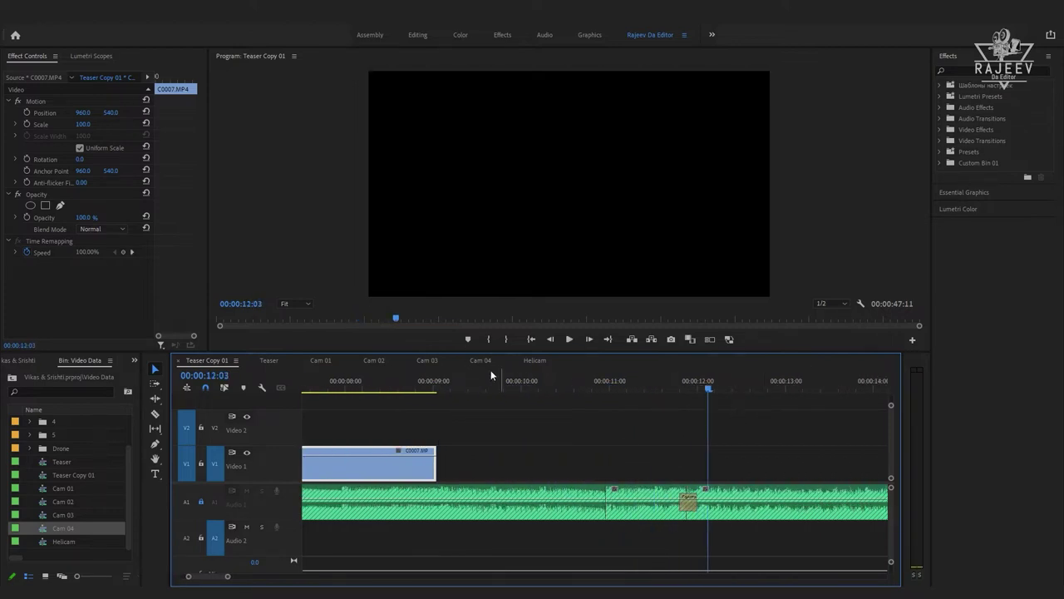
- Back in Teaser Copy 01, zoom in and add a Cross Dissolve to the opening DJI_0029 clip
mouse_move(471, 389)
left_mouse_down()
mouse_move(394, 391)
mouse_move(458, 384)
left_mouse_up()
left_click(463, 428)
left_click(207, 360)
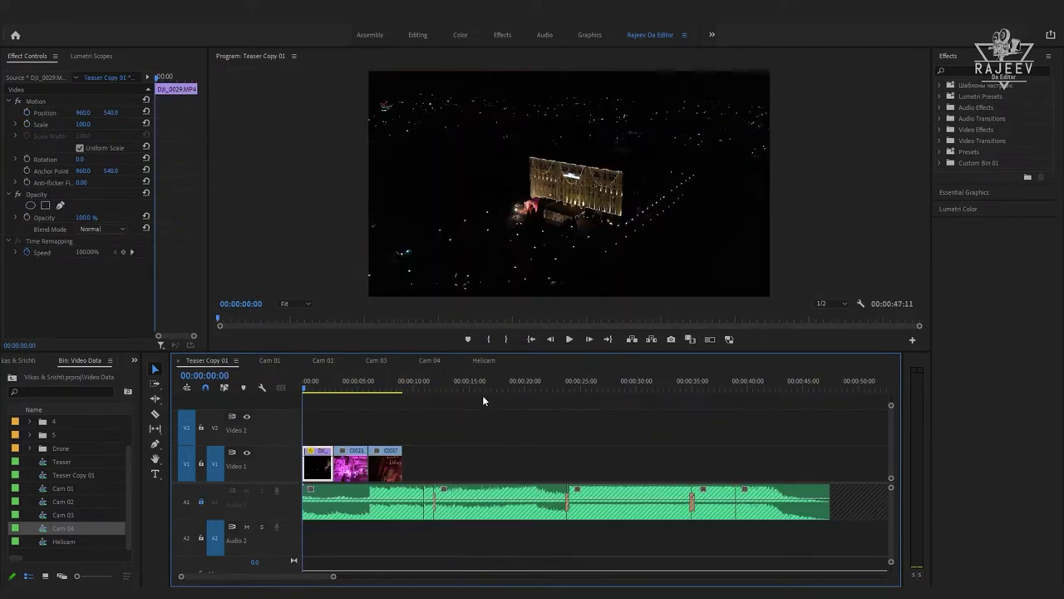
key("equal")
key("equal")
key("equal")
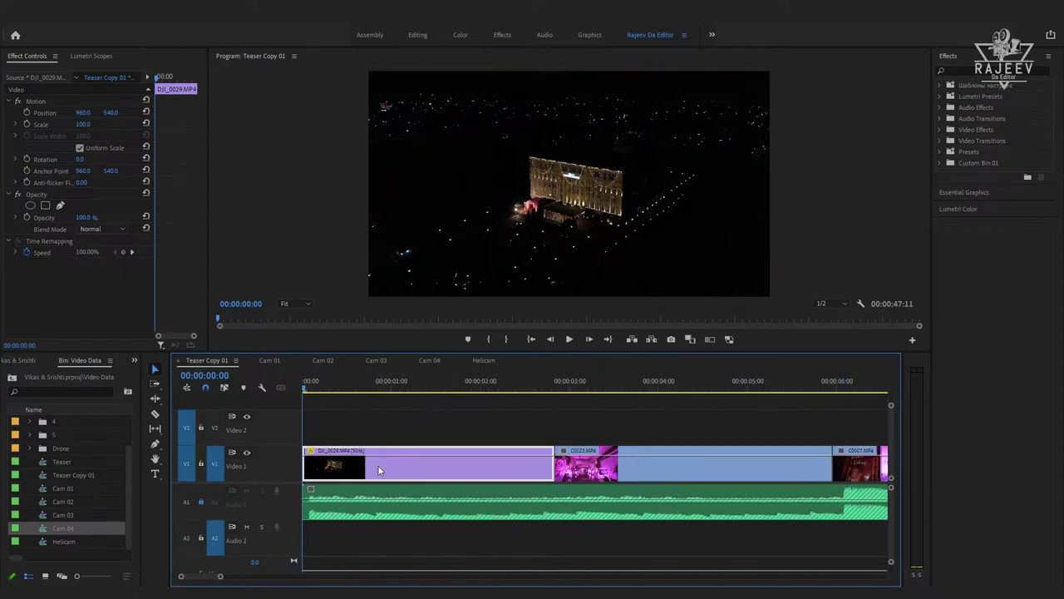
key("ctrl+d")
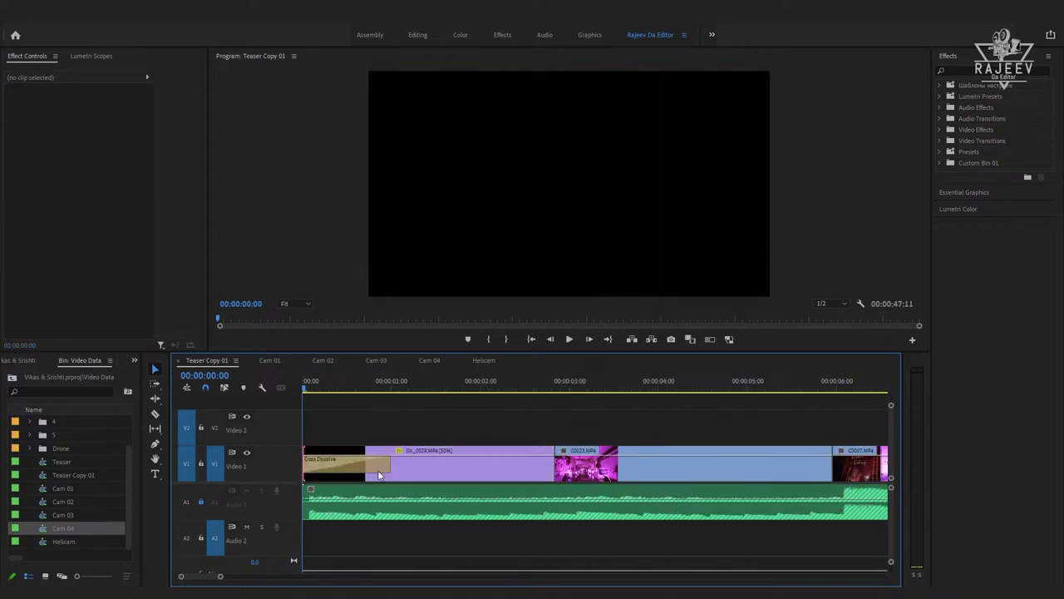
- Play the fade-in and lengthen the opening Cross Dissolve by dragging its edge
key("space")
left_click(383, 466)
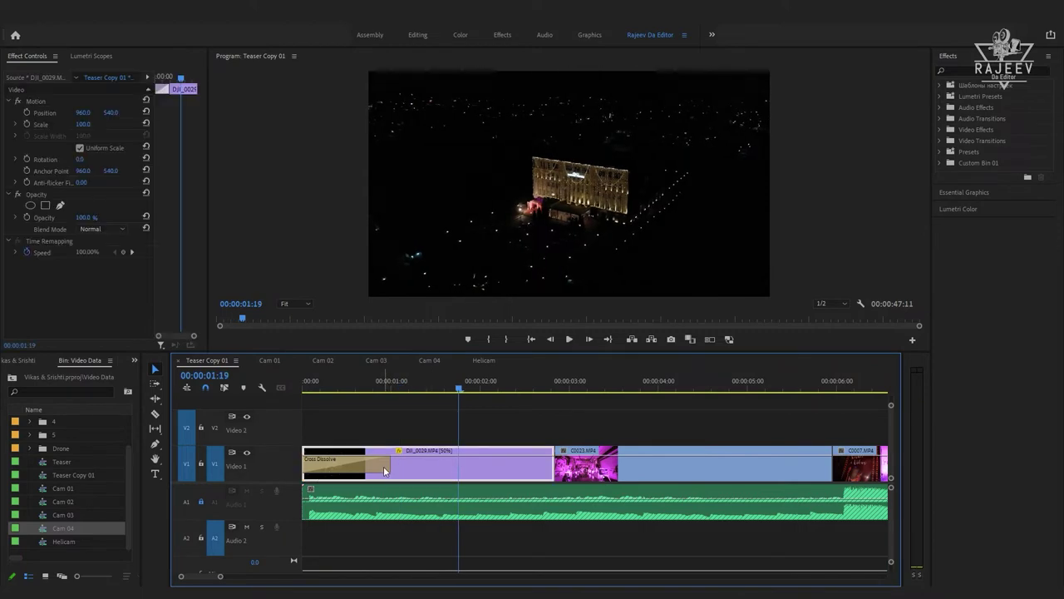
left_click_drag(390, 465, 447, 466)
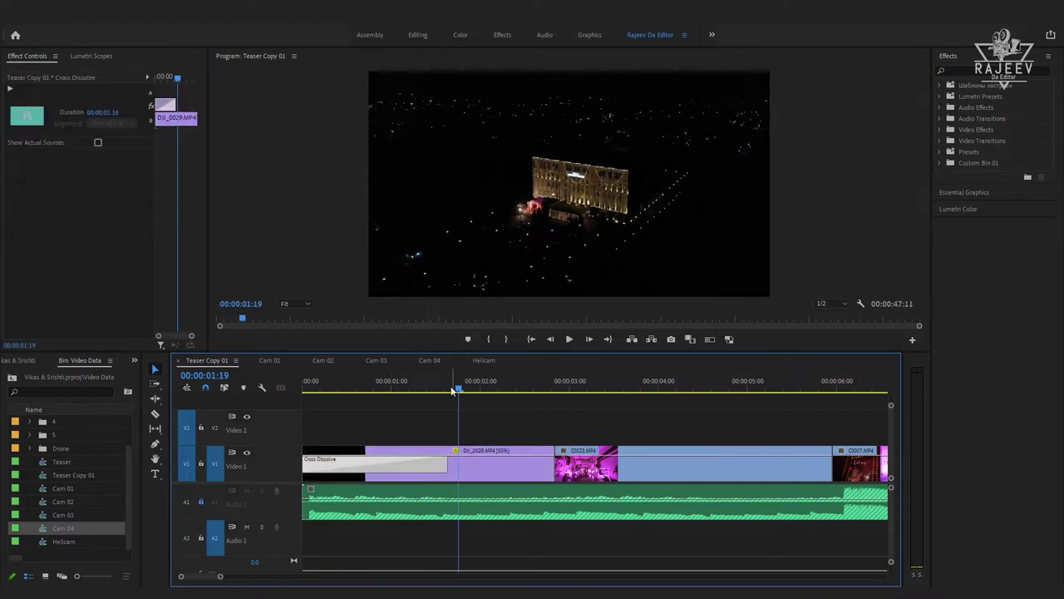
left_click(453, 462)
- Replay the opening fade-in from the start, then select the C0023 clip
key("Home")
key("space")
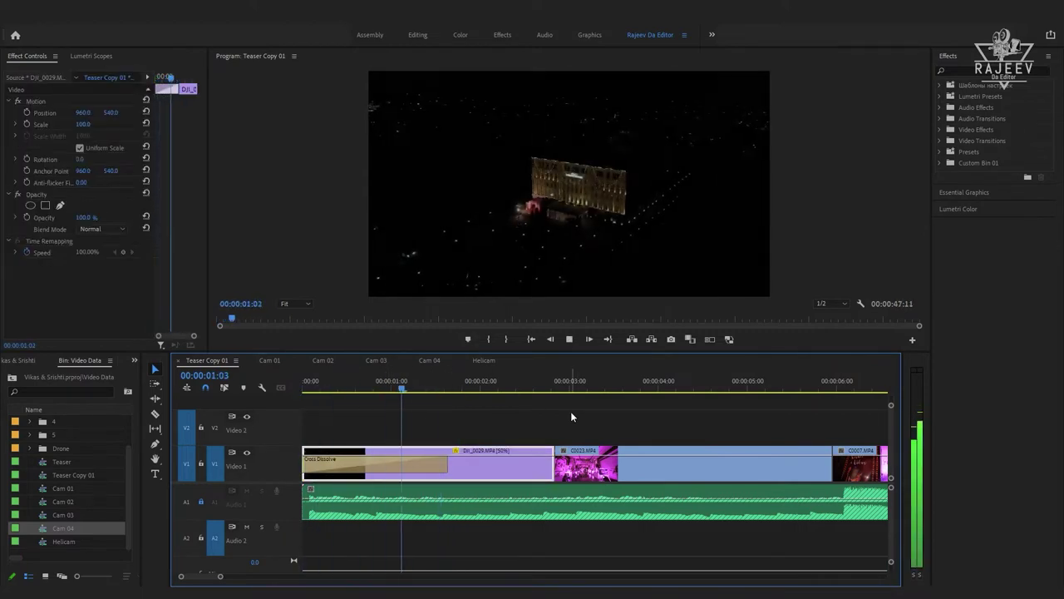
key("space")
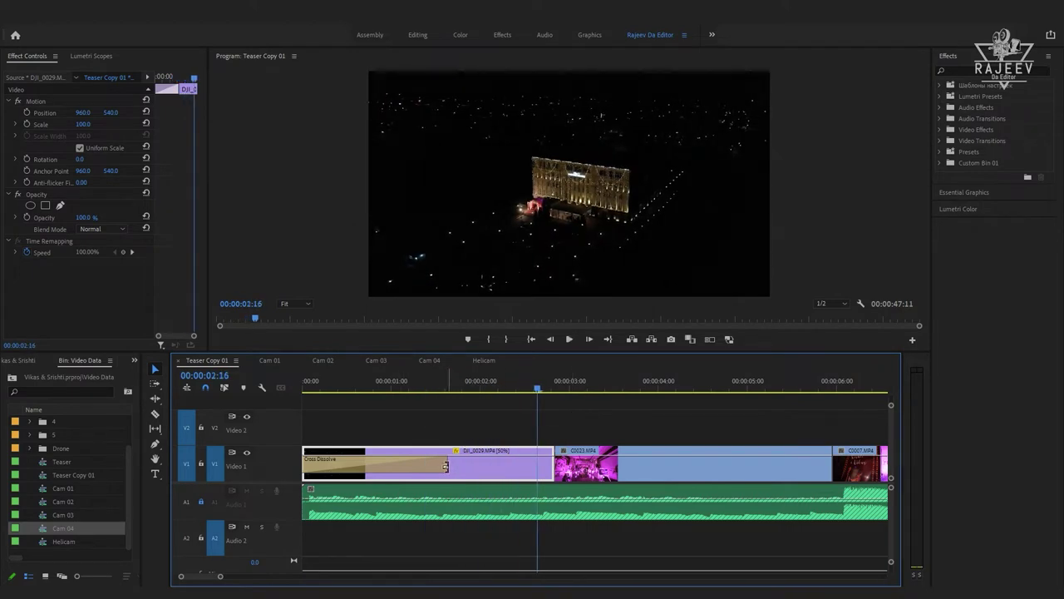
key("Home")
key("space")
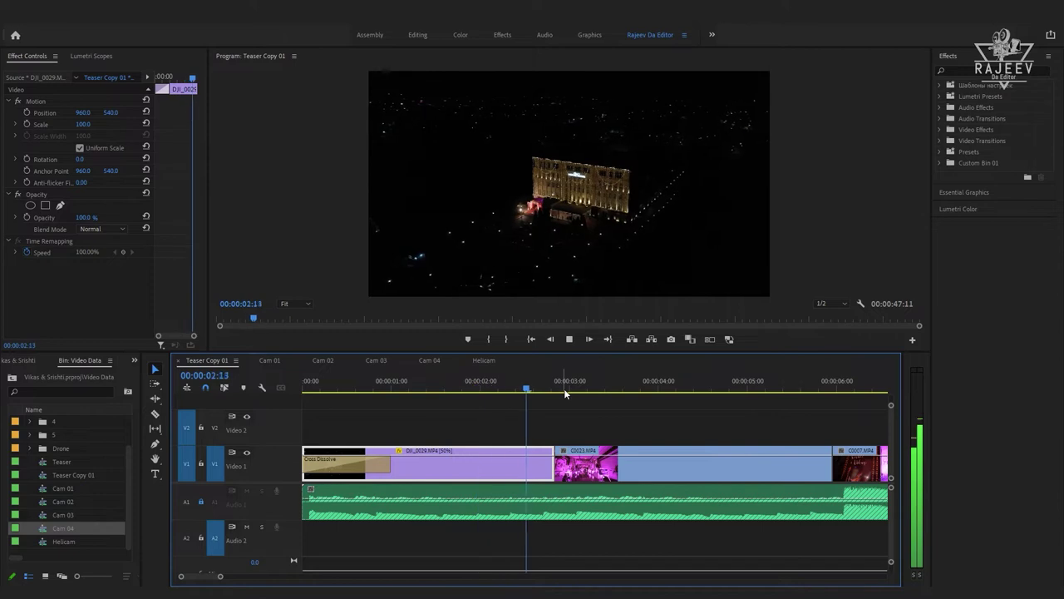
left_click(564, 388)
- Drop Dip to Black from Video Transitions > Dissolve onto the DJI_0029/C0023 cut and widen it
left_click(939, 140)
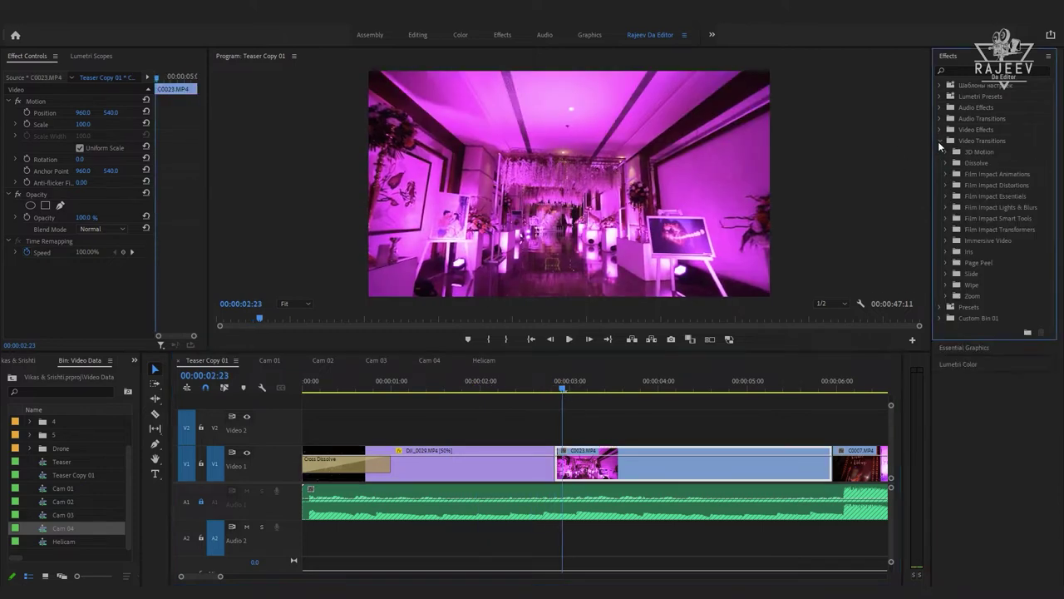
left_click(946, 164)
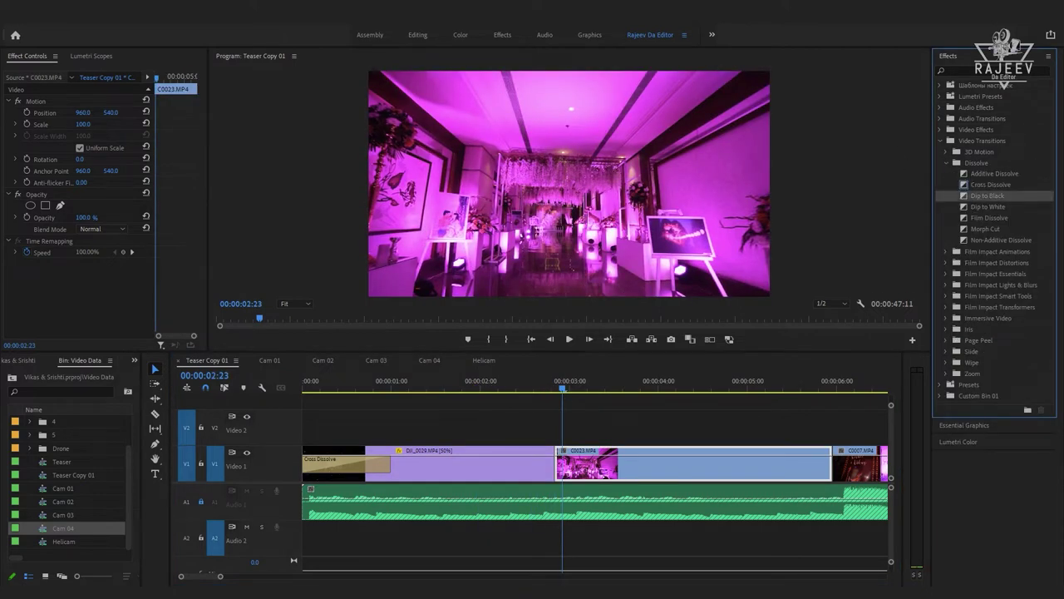
mouse_move(564, 491)
left_mouse_down()
mouse_move(559, 466)
mouse_move(612, 470)
left_mouse_up()
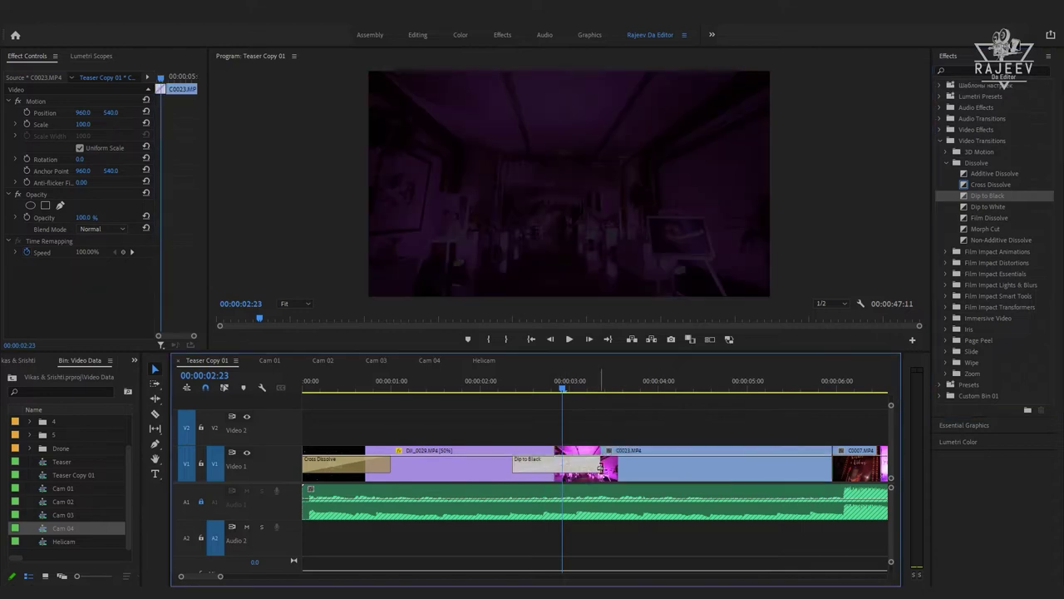
left_click(450, 382)
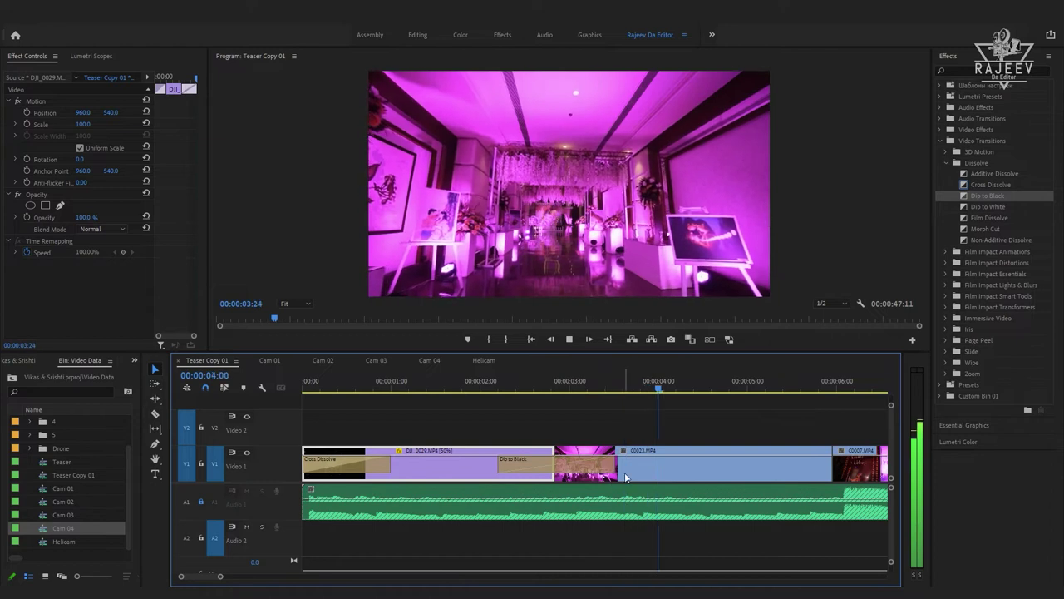
left_click_drag(625, 472, 641, 472)
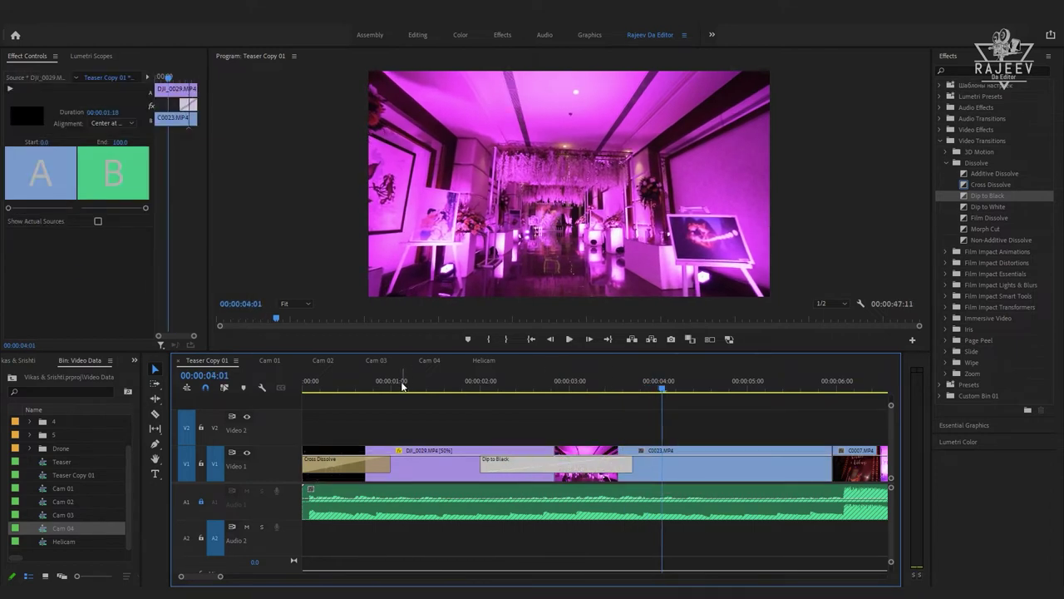
- Preview the dip from about 1 second and extend the drone clip a few frames past the cut
left_click(402, 385)
key("space")
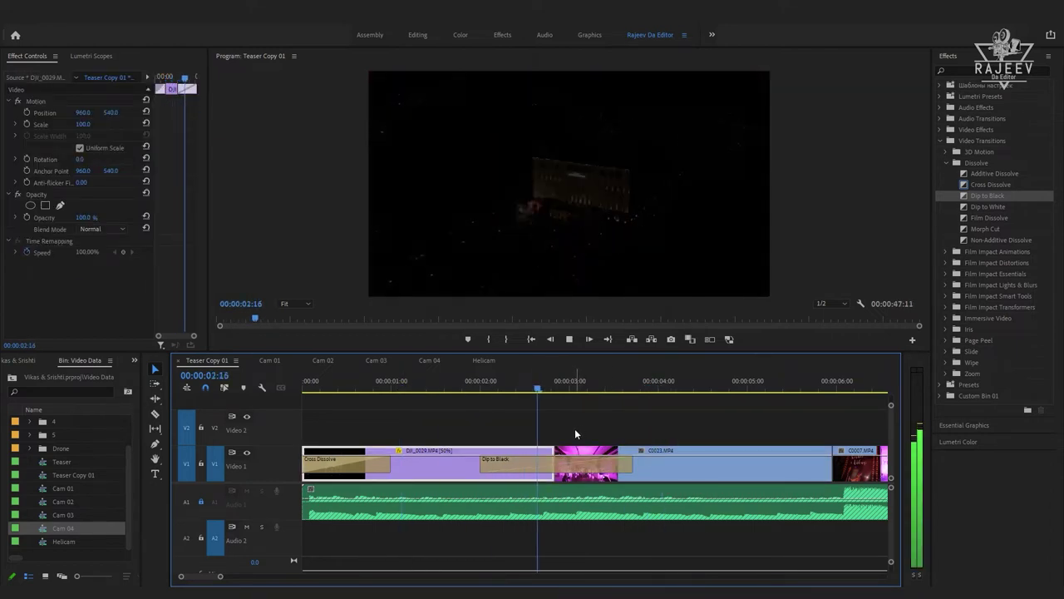
key("space")
key("Left")
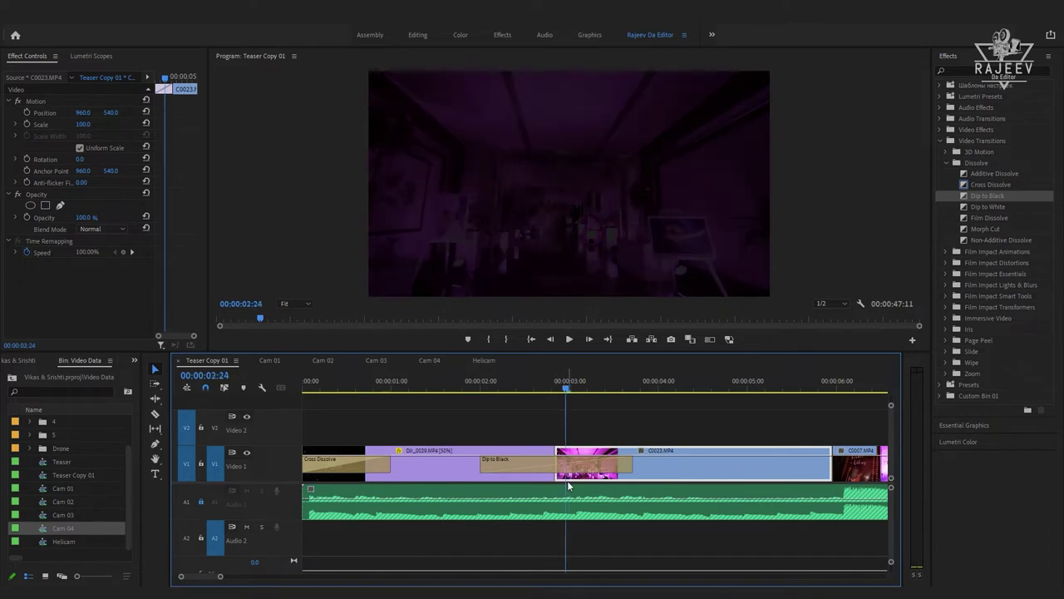
left_click_drag(549, 475, 557, 476)
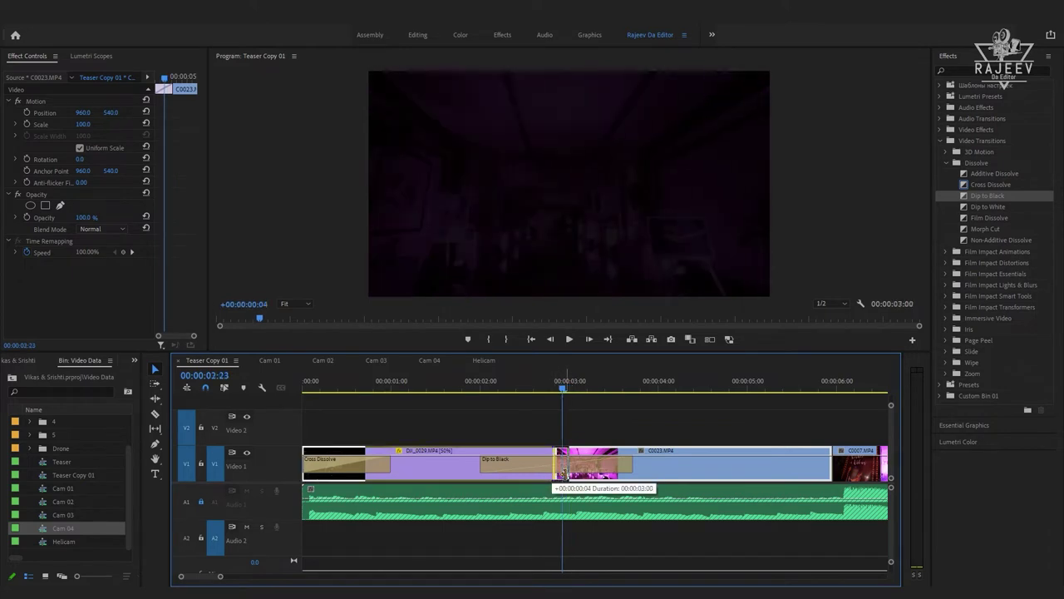
key("Home")
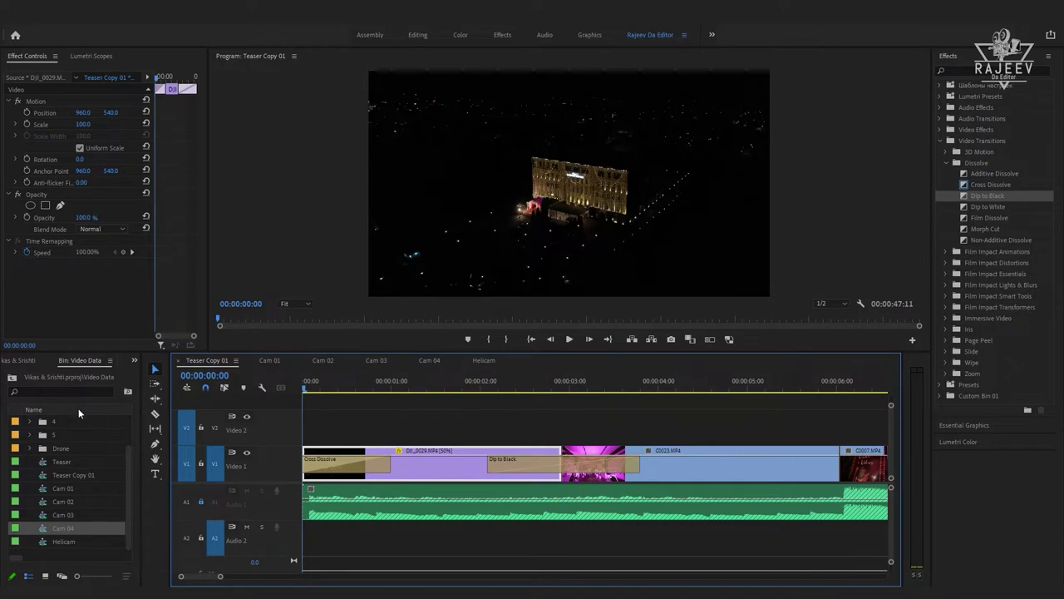
- Place a Dip to Black on the C0023/C0007 cut and play it back
key("space")
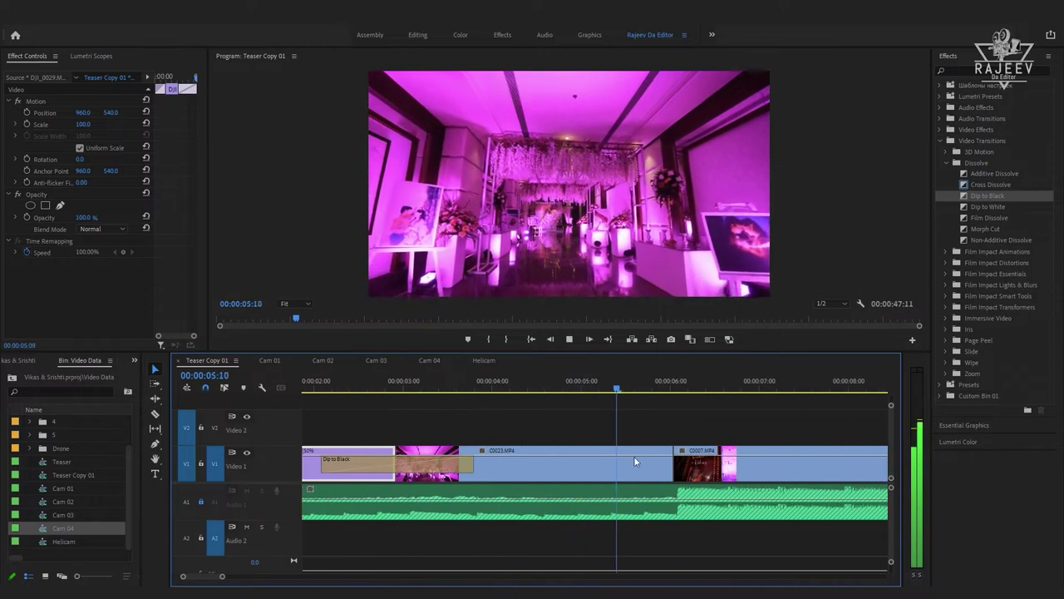
key("space")
left_click(593, 464)
left_click(983, 197)
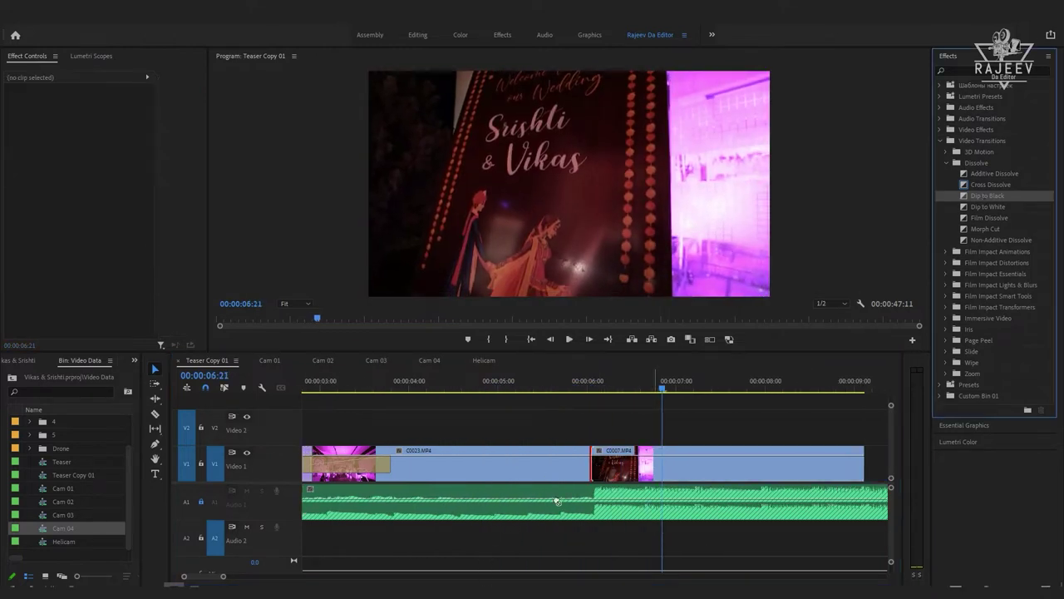
left_click_drag(626, 468, 631, 467)
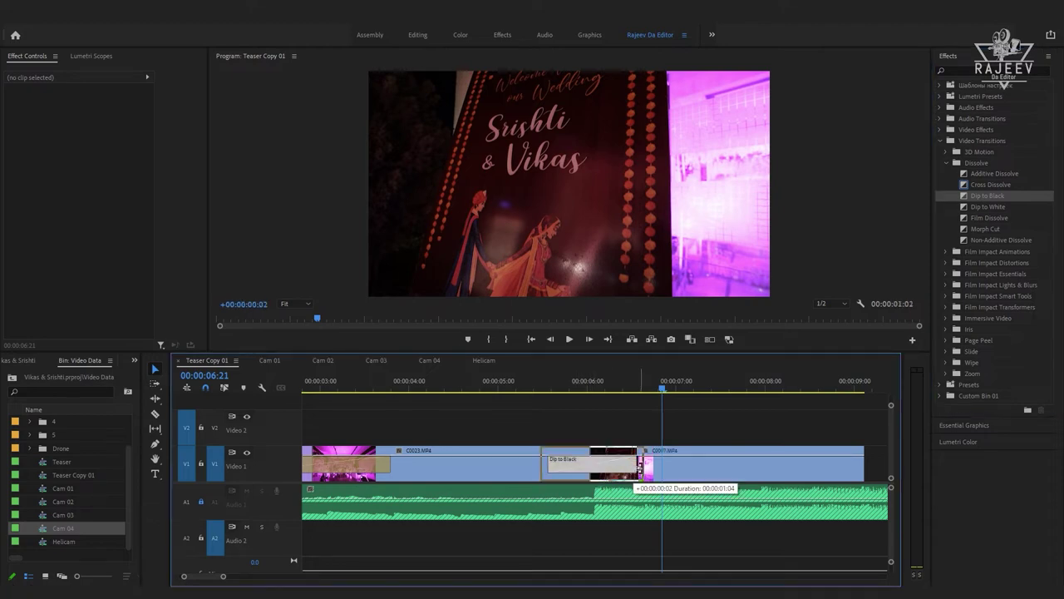
left_click(456, 381)
key("space")
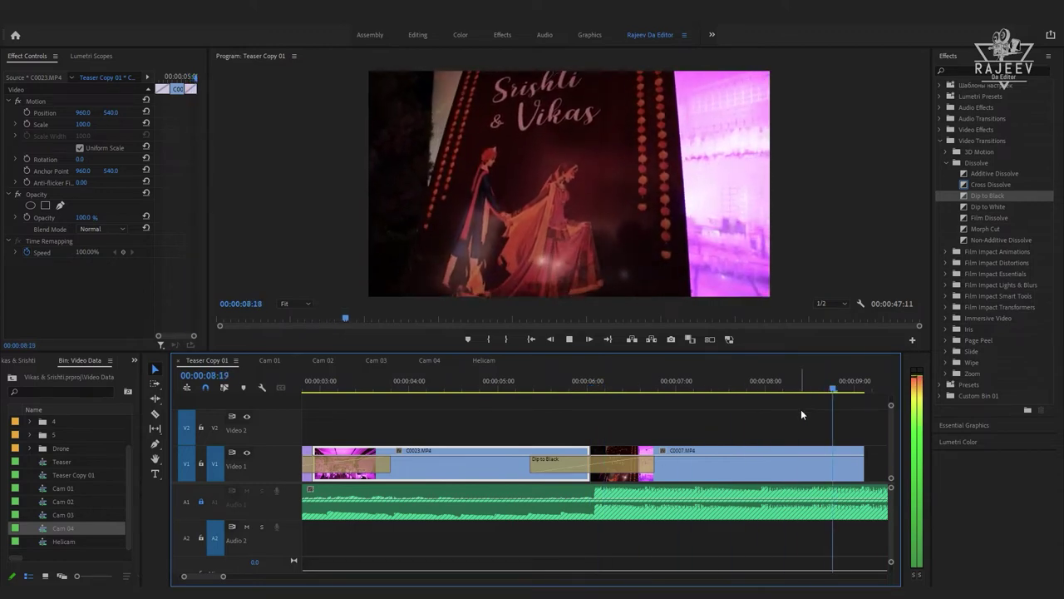
key("space")
- Trim C0007's end to 00:00:09:00 and play back the new ending
key("Up")
key("Up")
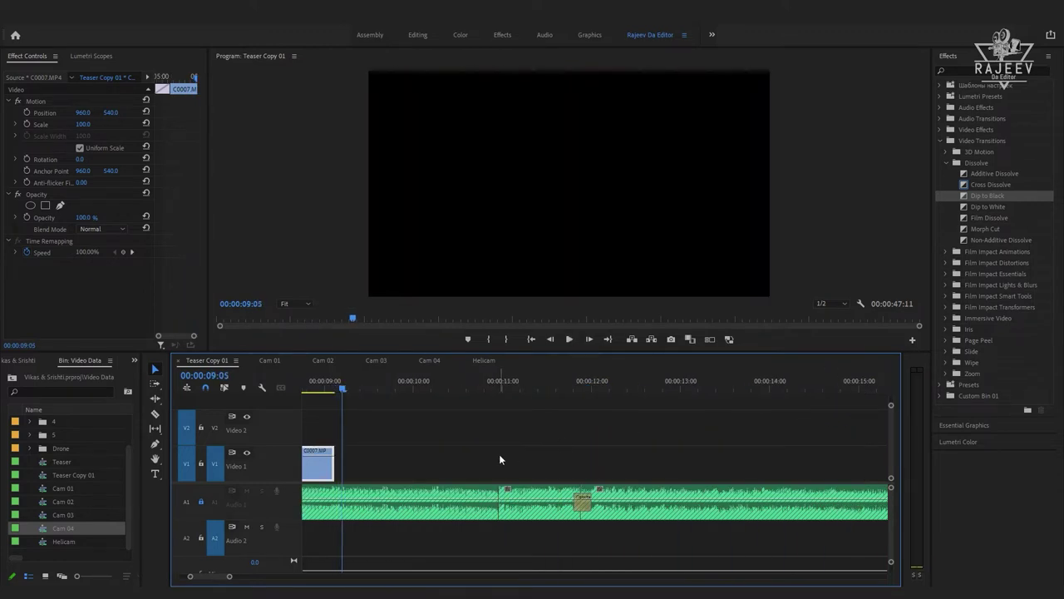
key("Down")
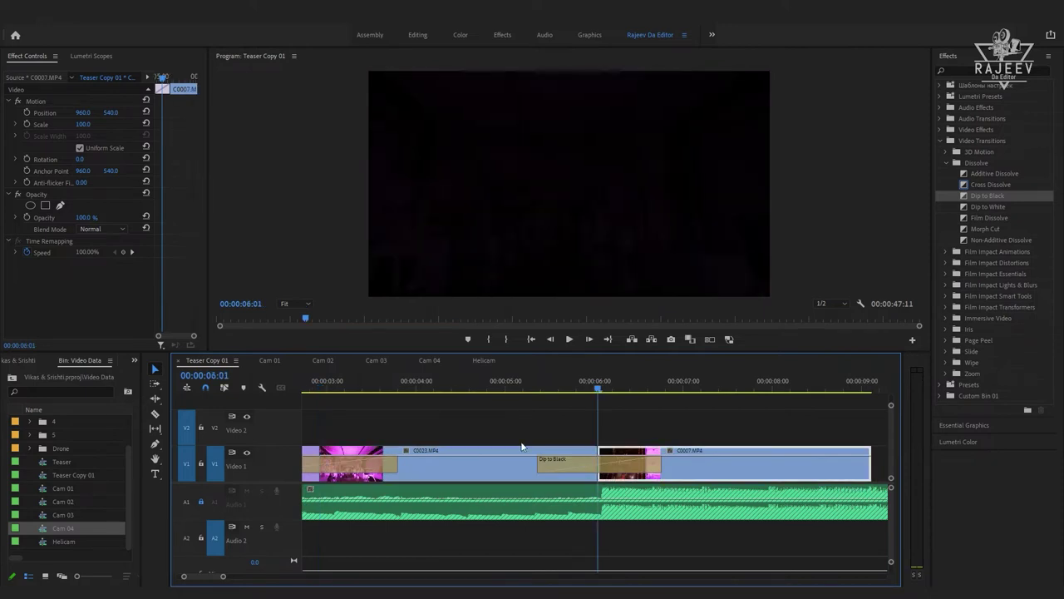
key("space")
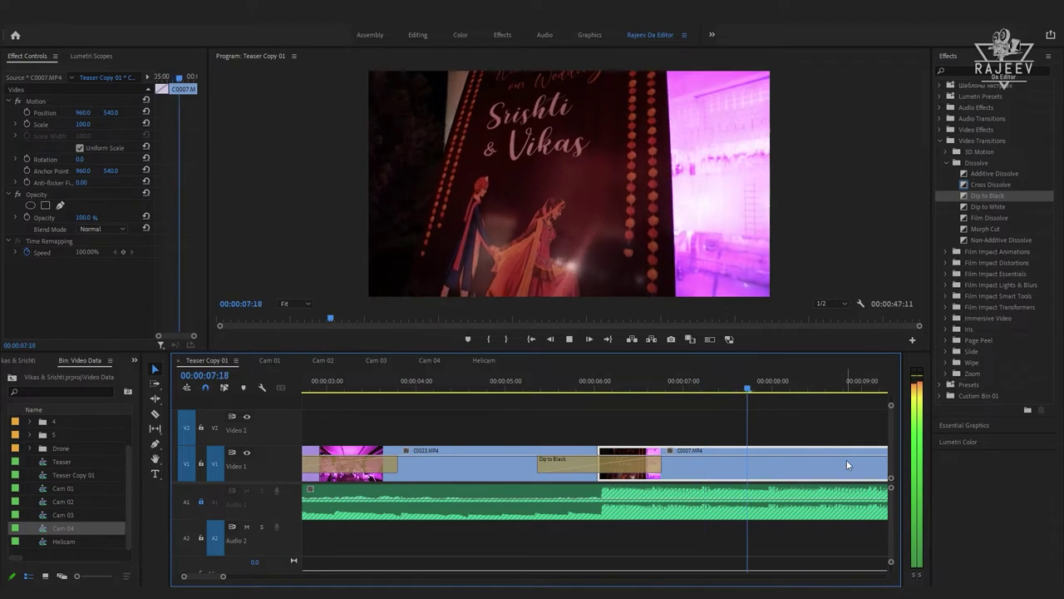
key("space")
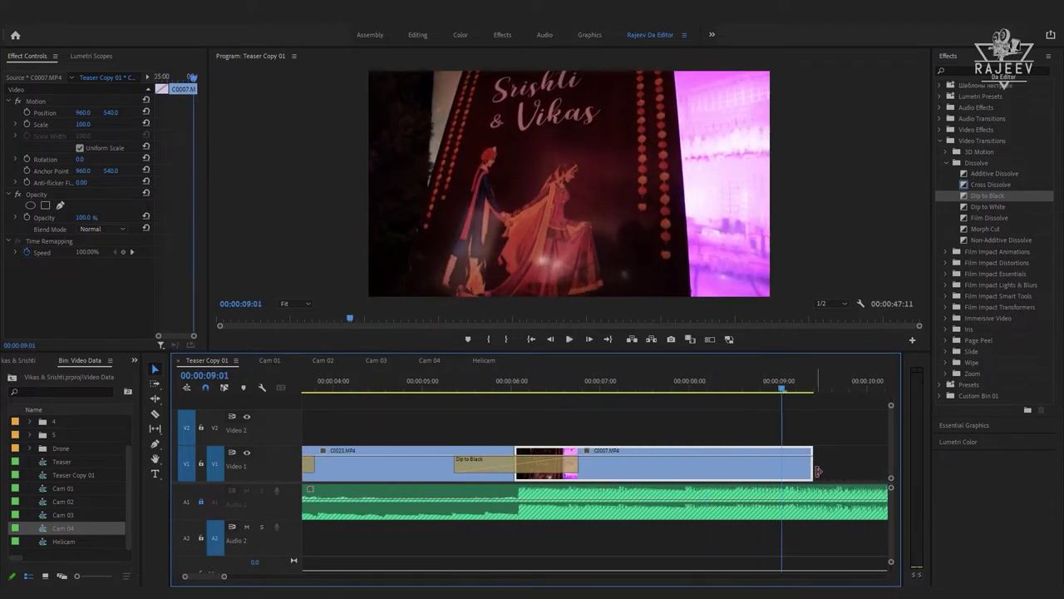
key("Left")
key("w")
key("space")
- Add the DJI_0043 banquet-hall shot after C0007 and preview it from the 09:00 cut
key("period")
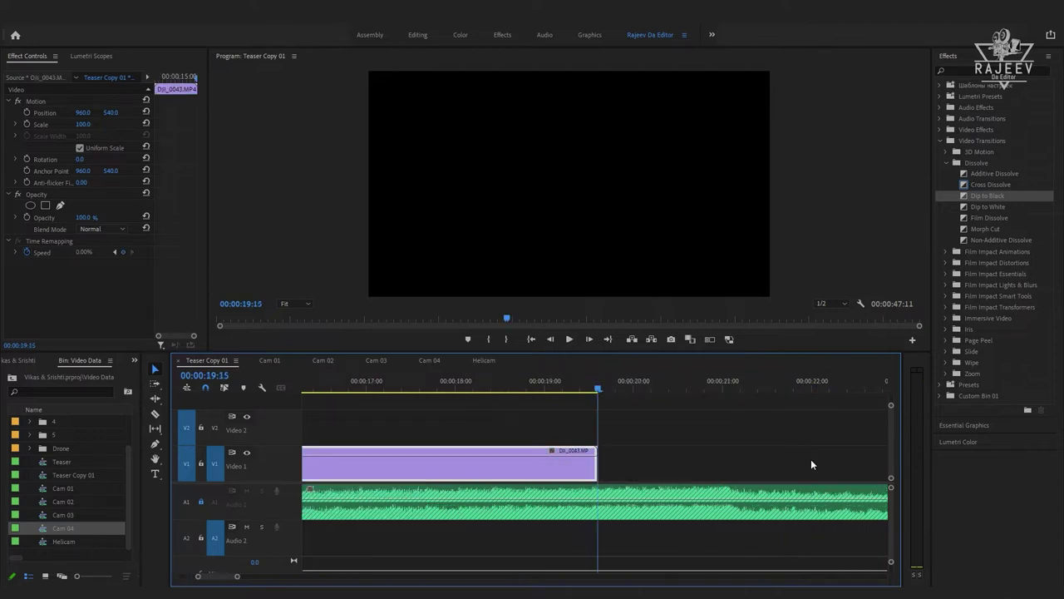
key("space")
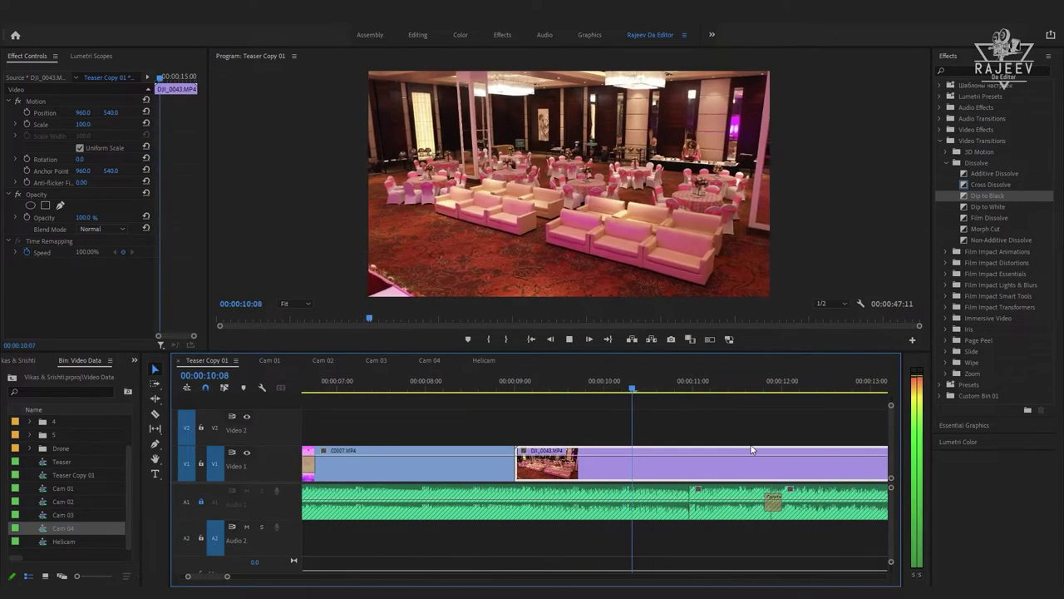
key("space")
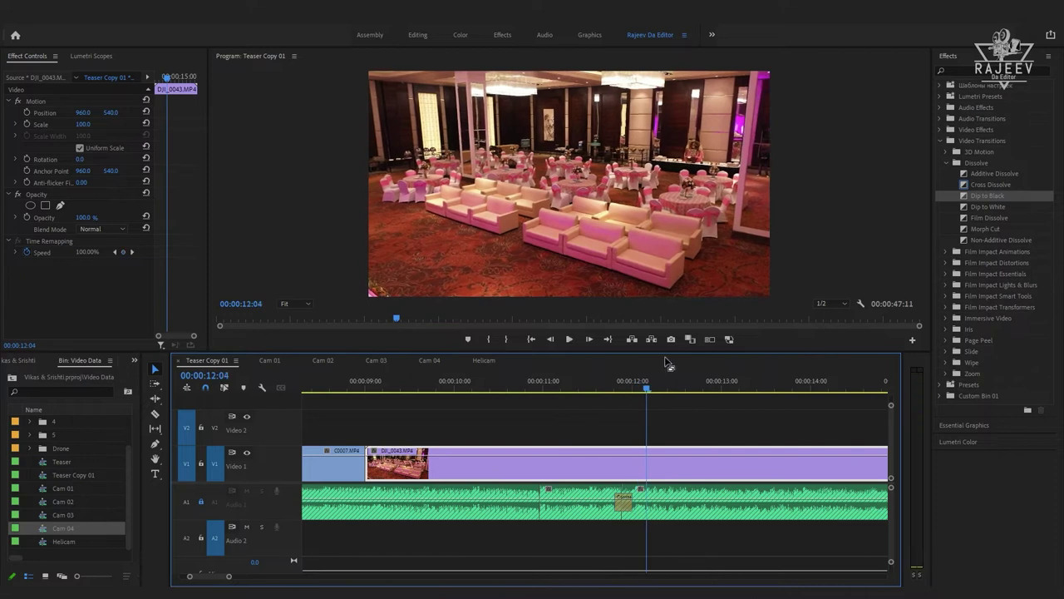
left_click_drag(645, 390, 656, 390)
key("Up")
key("space")
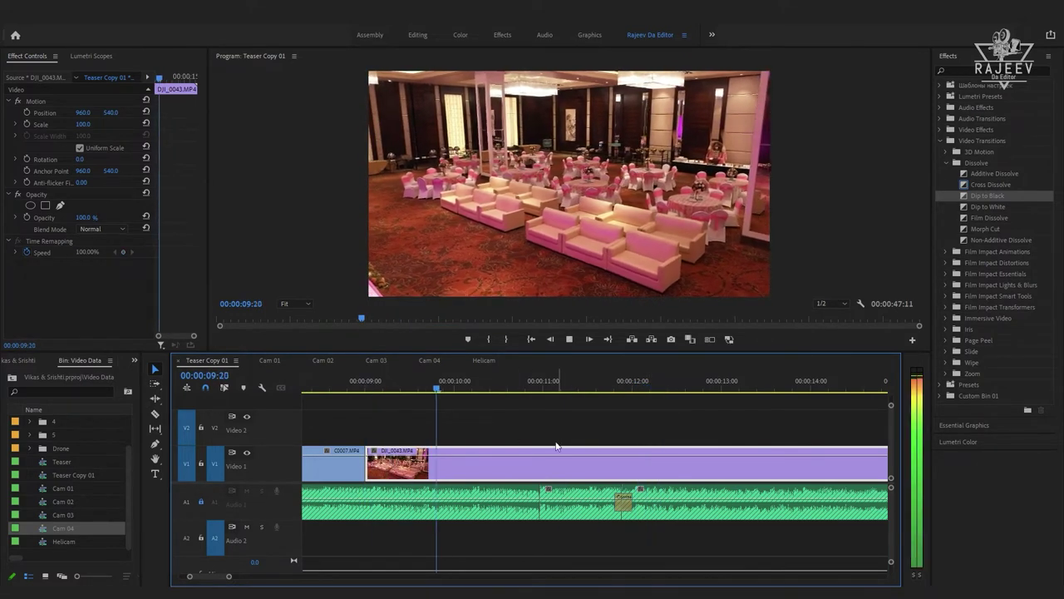
- Slow DJI_0043 to 50% speed and play the slowed shot
key("ctrl+r")
type("50")
key("Return")
key("Up")
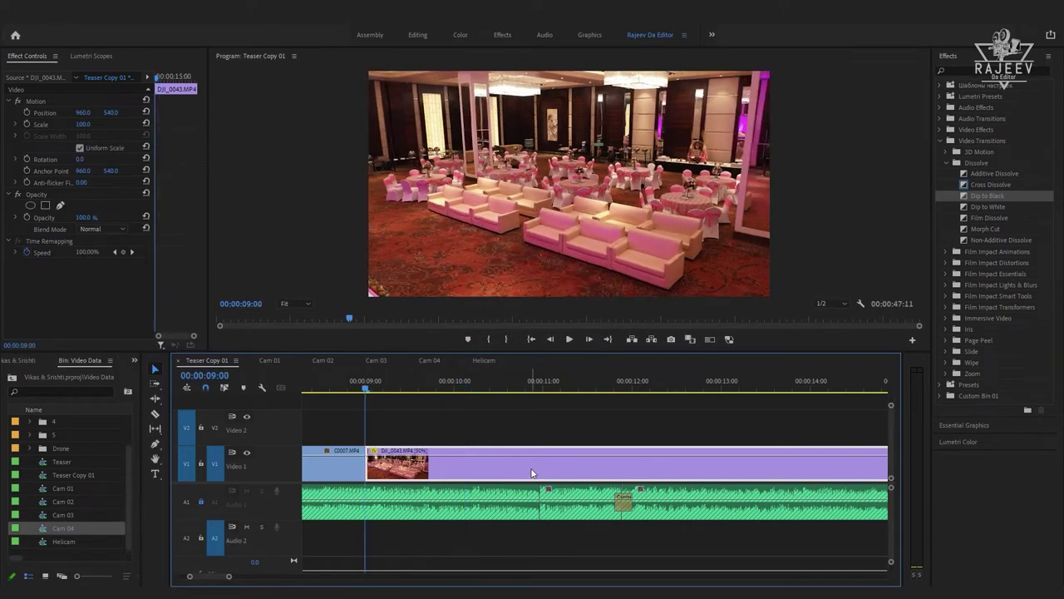
key("space")
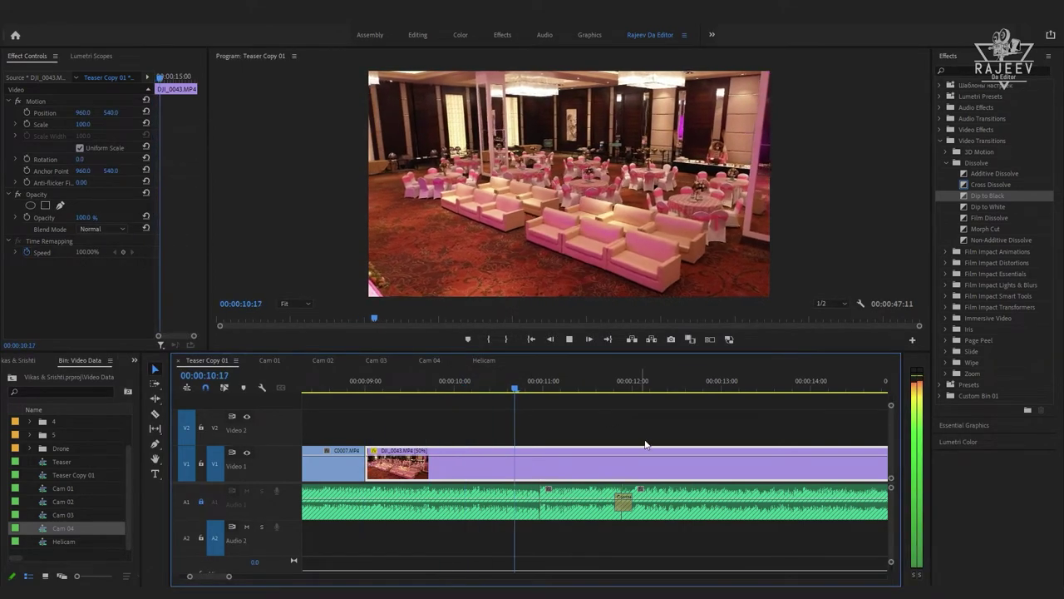
key("space")
- Trim the hall shot to end near 12 seconds and review the shortened ending
mouse_move(630, 388)
left_mouse_down()
mouse_move(644, 391)
mouse_move(638, 402)
left_mouse_up()
key("w")
key("space")
scroll(715, 424, "down", 1)
left_click(470, 387)
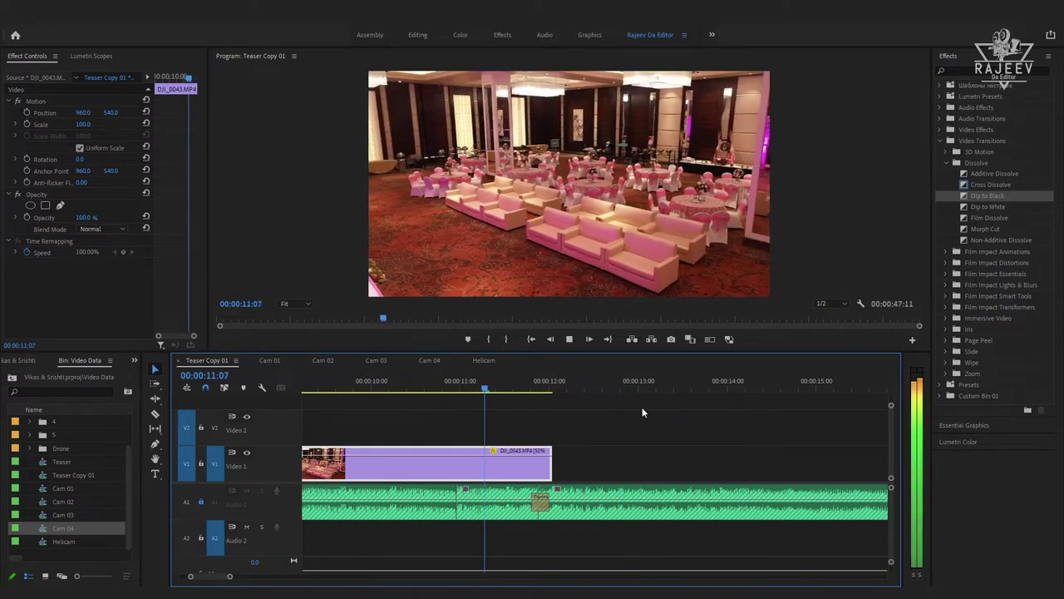
key("space")
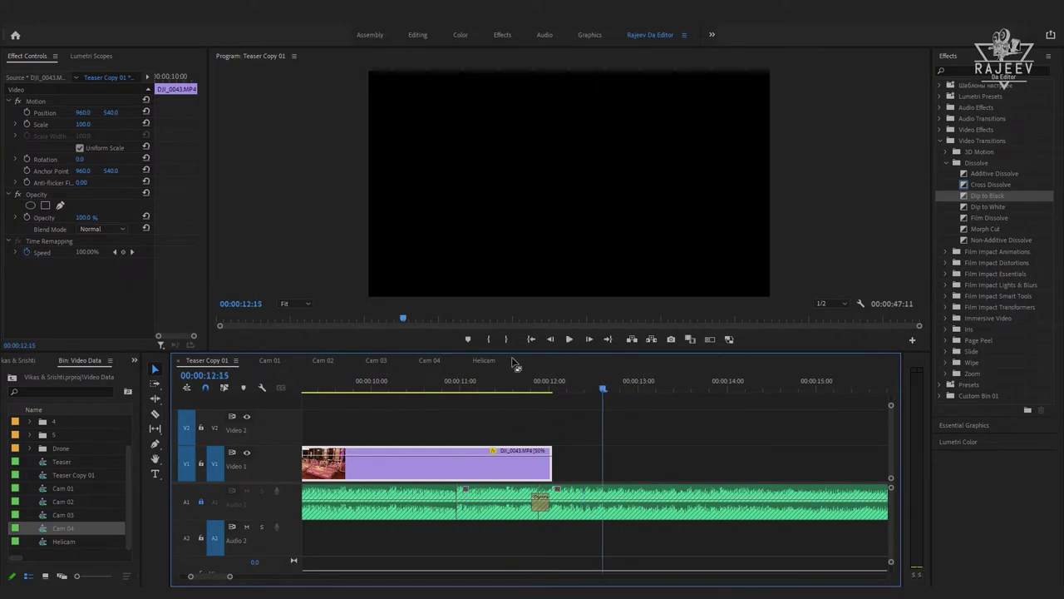
left_click(484, 360)
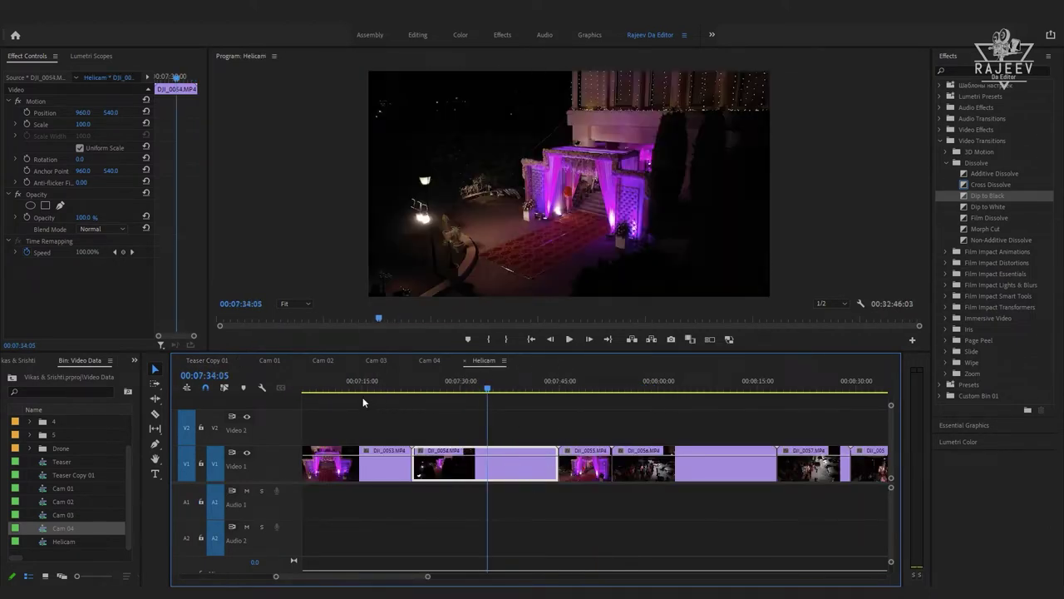
- Return to Teaser Copy 01 with DJI_0054 in place after C0007 and replay from the 09:00 cut
left_click(206, 360)
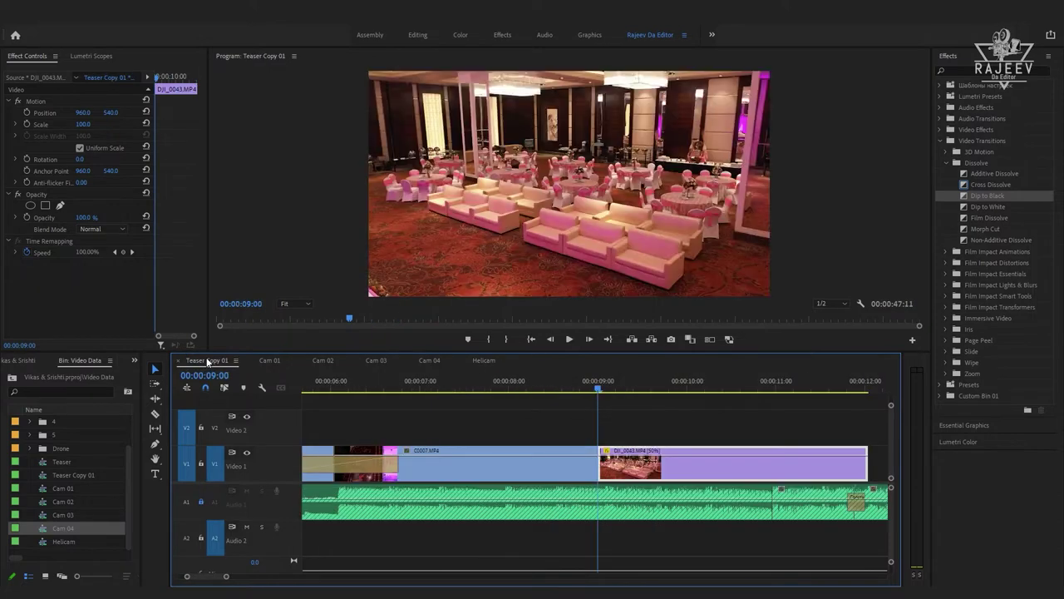
key("space")
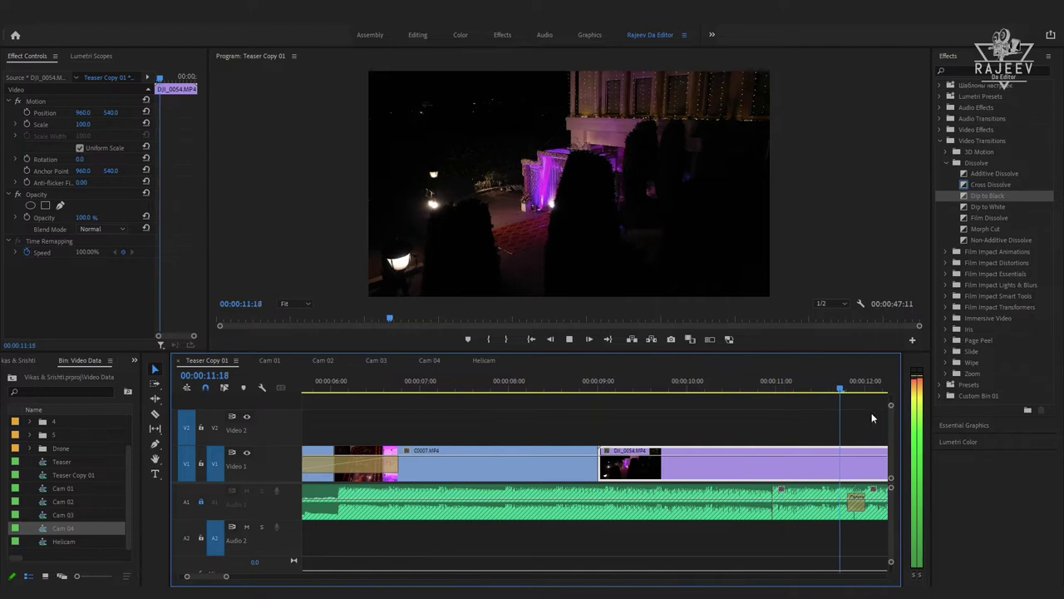
key("Up")
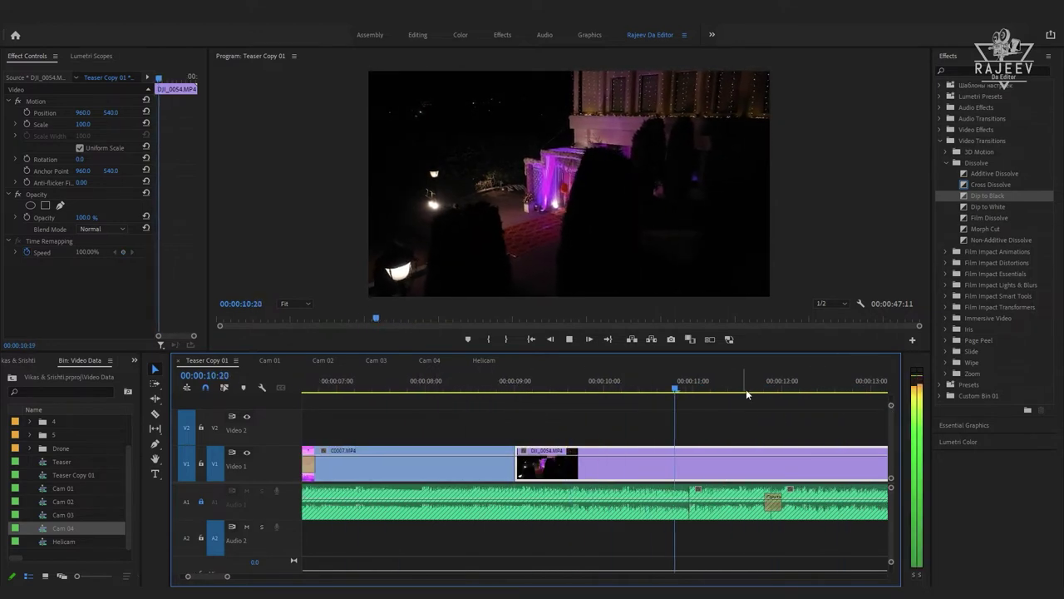
key("Up")
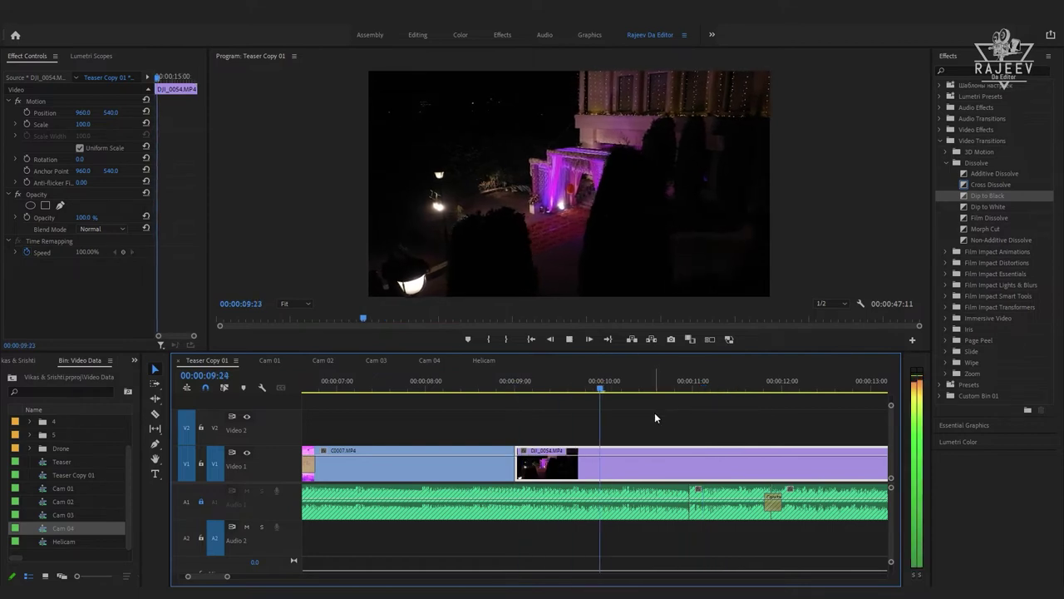
- Review the night drone shot from about 09:15, then park the playhead near 11:23
scroll(816, 461, "down", 2)
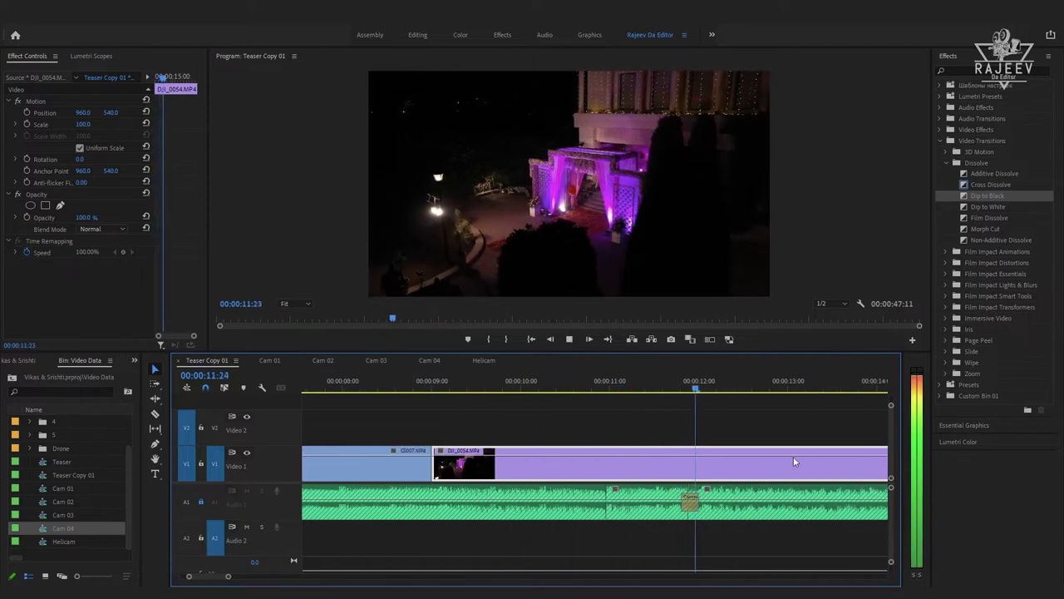
left_click_drag(460, 400, 489, 401)
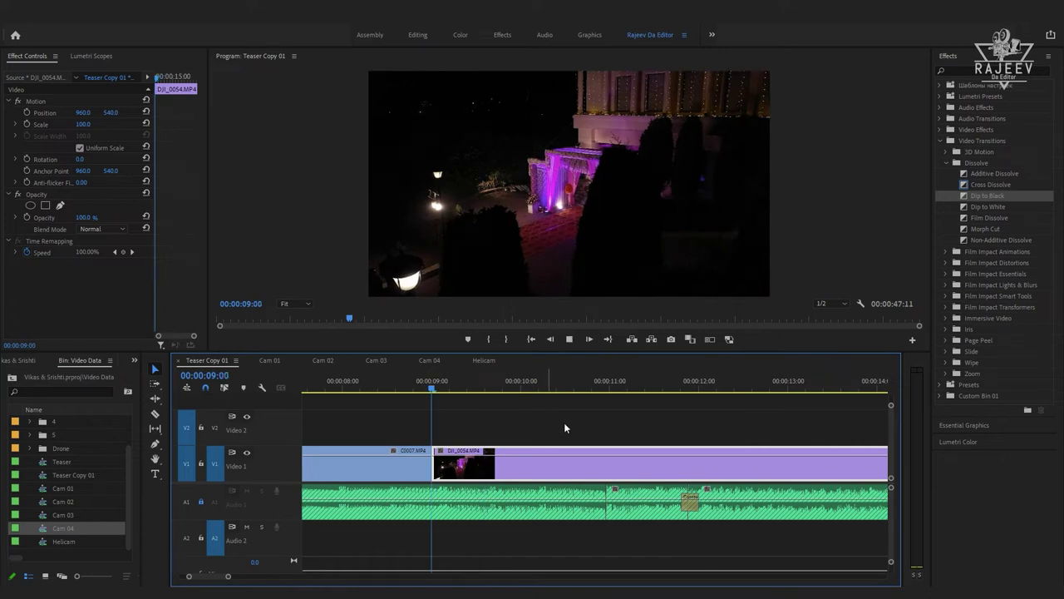
key("space")
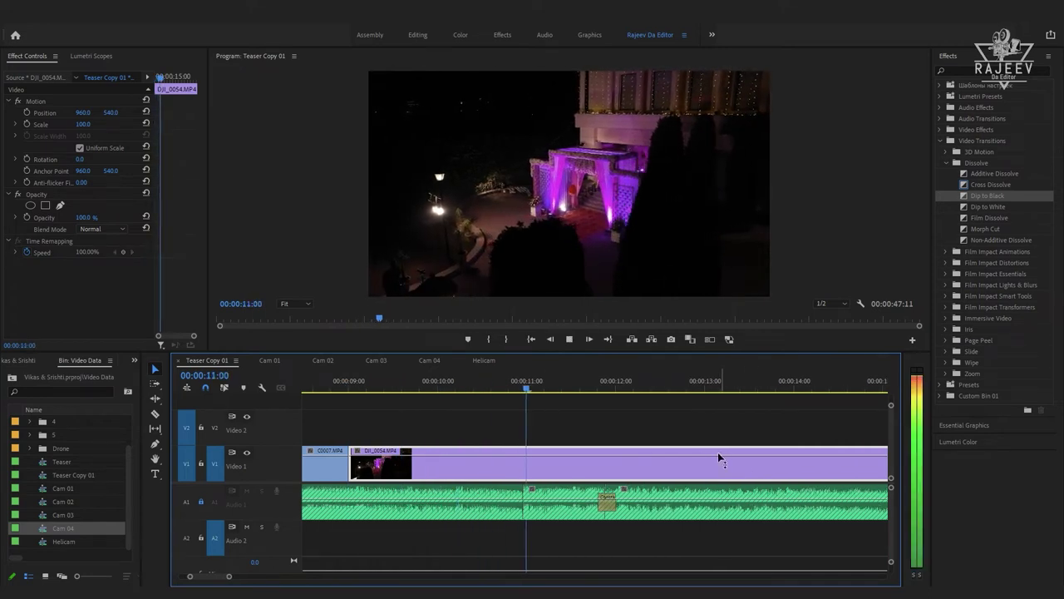
key("space")
left_click_drag(618, 388, 587, 422)
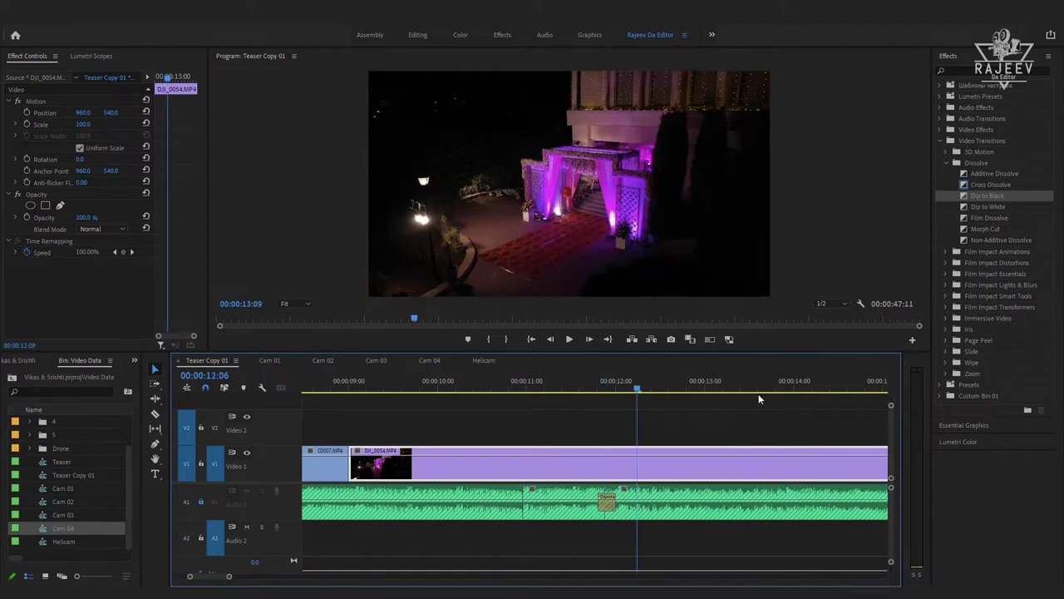
scroll(645, 488, "down", 3)
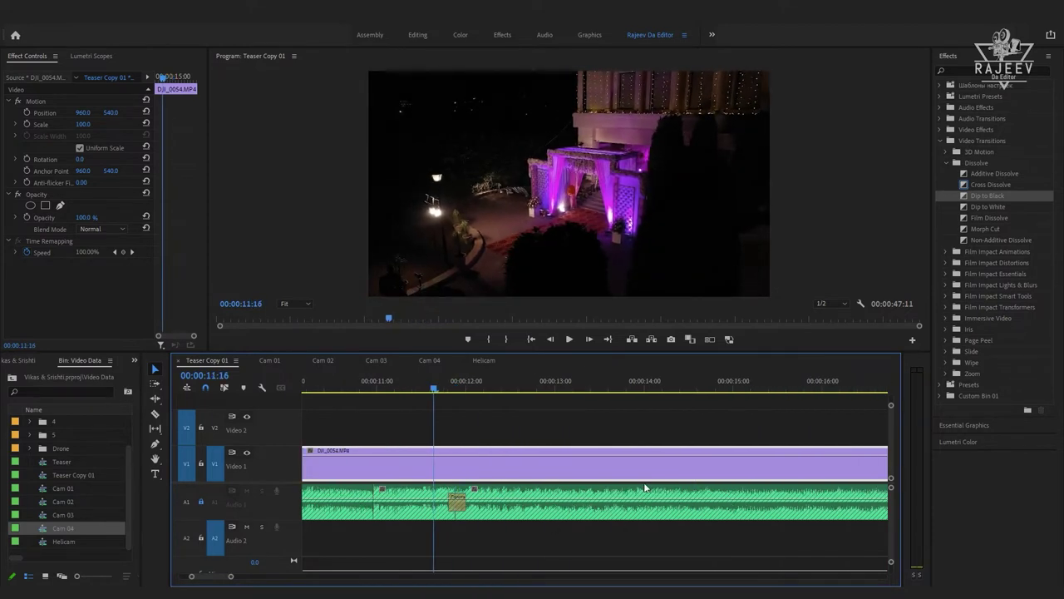
- Show the Time Remapping speed line on the DJI_0054 drone clip
scroll(556, 433, "up", 3)
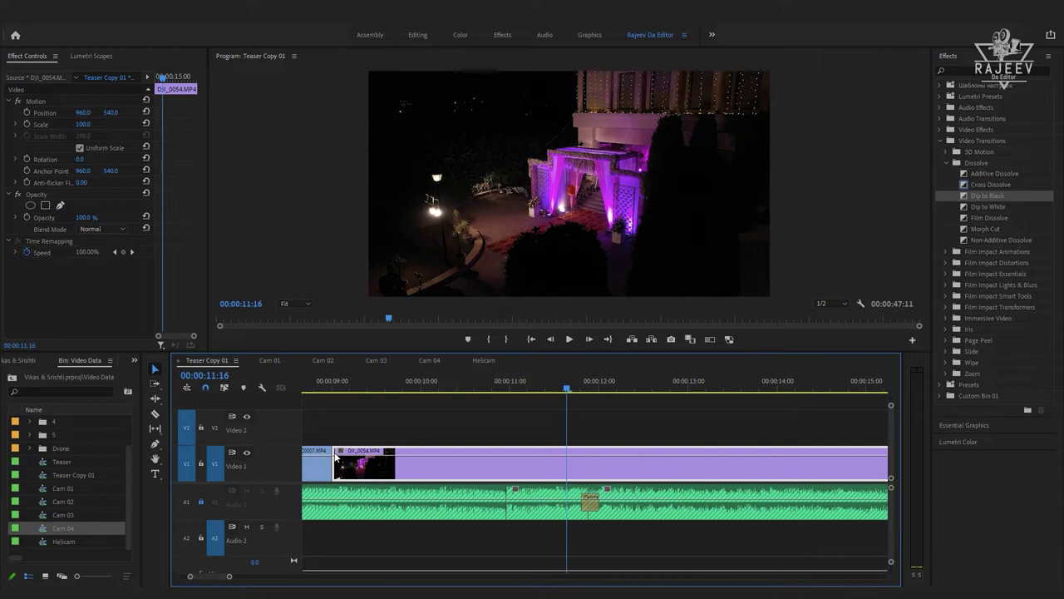
left_click(340, 451)
mouse_move(383, 485)
left_click(462, 489)
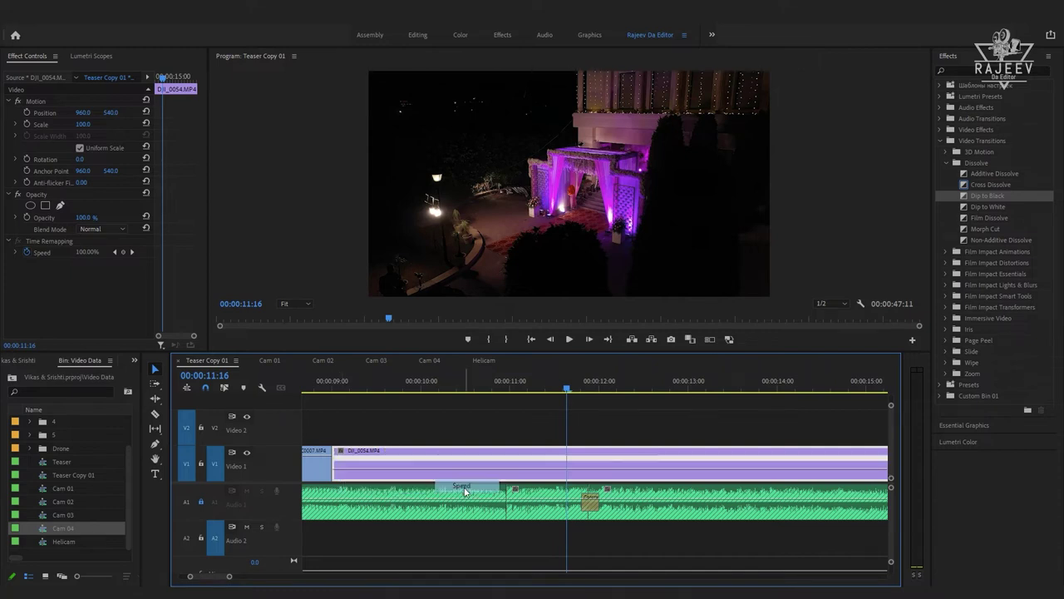
- Add a speed keyframe and raise the speed after it to about 726%
mouse_move(501, 387)
left_mouse_down()
mouse_move(595, 391)
mouse_move(578, 391)
left_mouse_up()
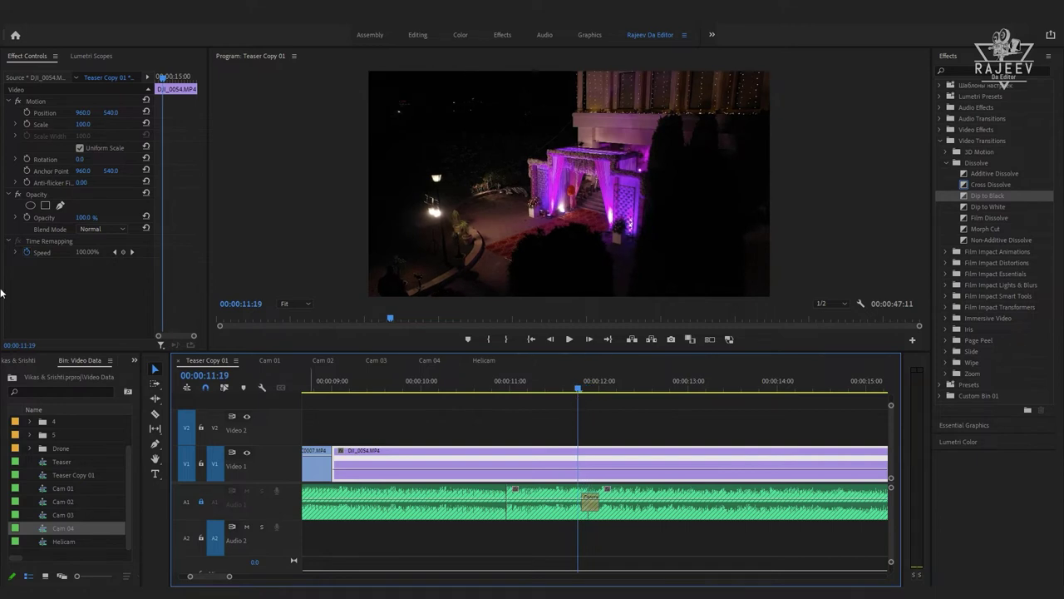
left_click(123, 252)
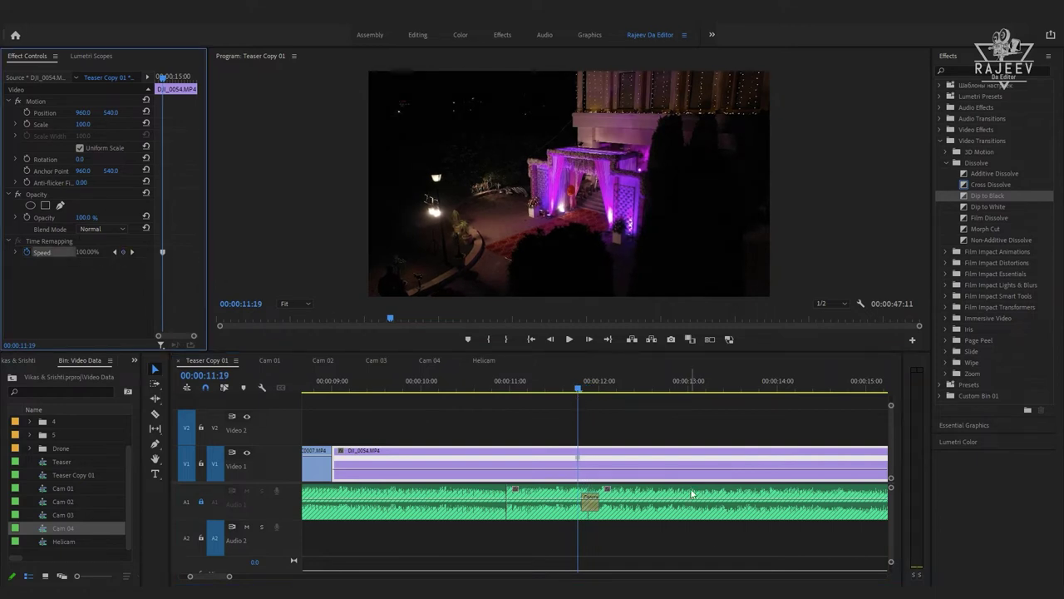
left_click_drag(657, 475, 589, 349)
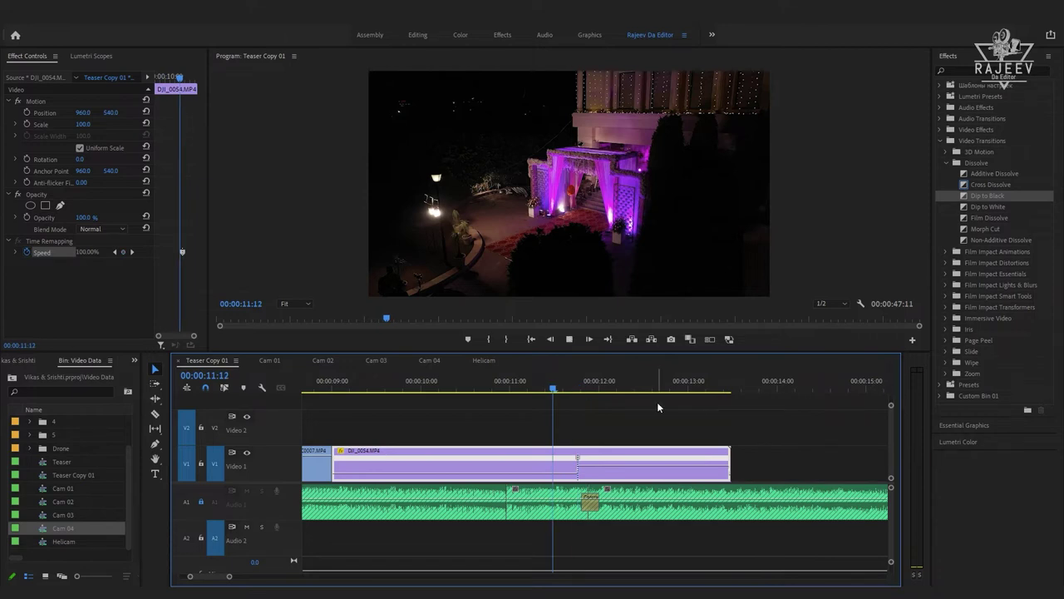
key("space")
key("space")
key("space")
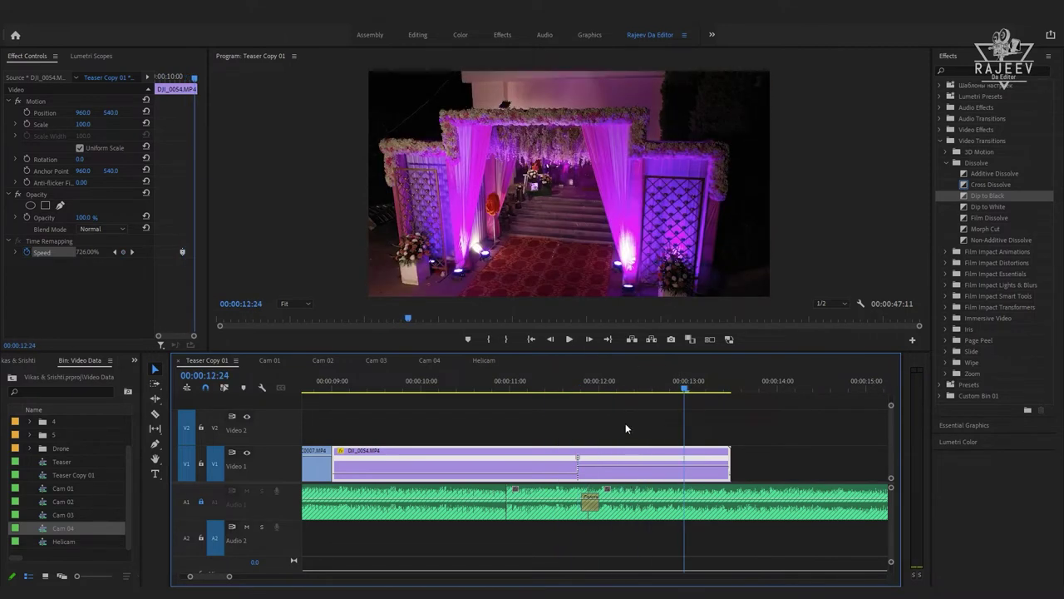
left_click_drag(606, 467, 609, 169)
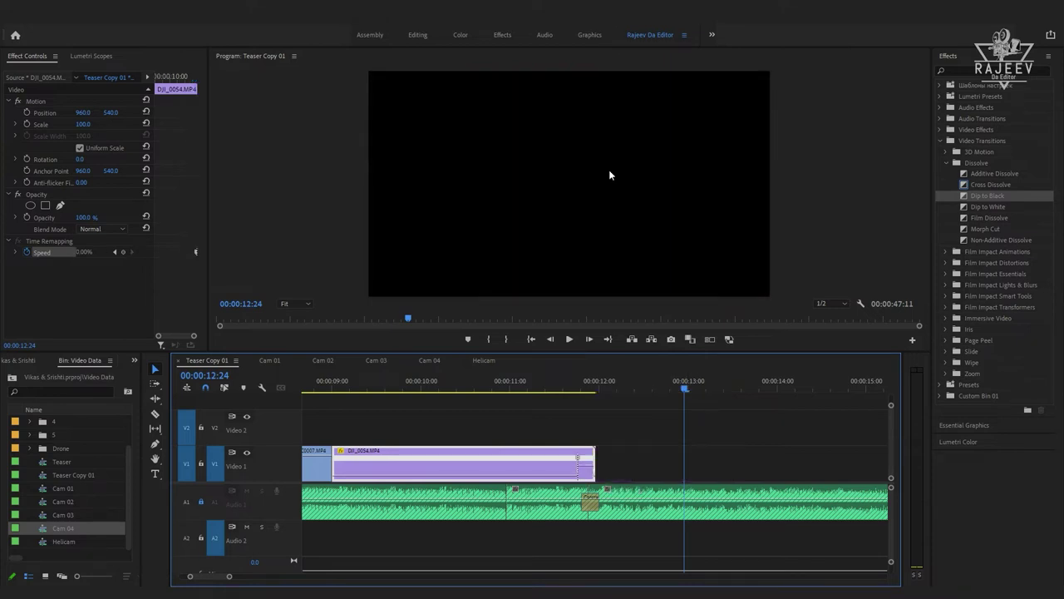
- Review the sped-up section from the 11:14 gate frame and lengthen DJI_0054 slightly
left_click(543, 401)
key("space")
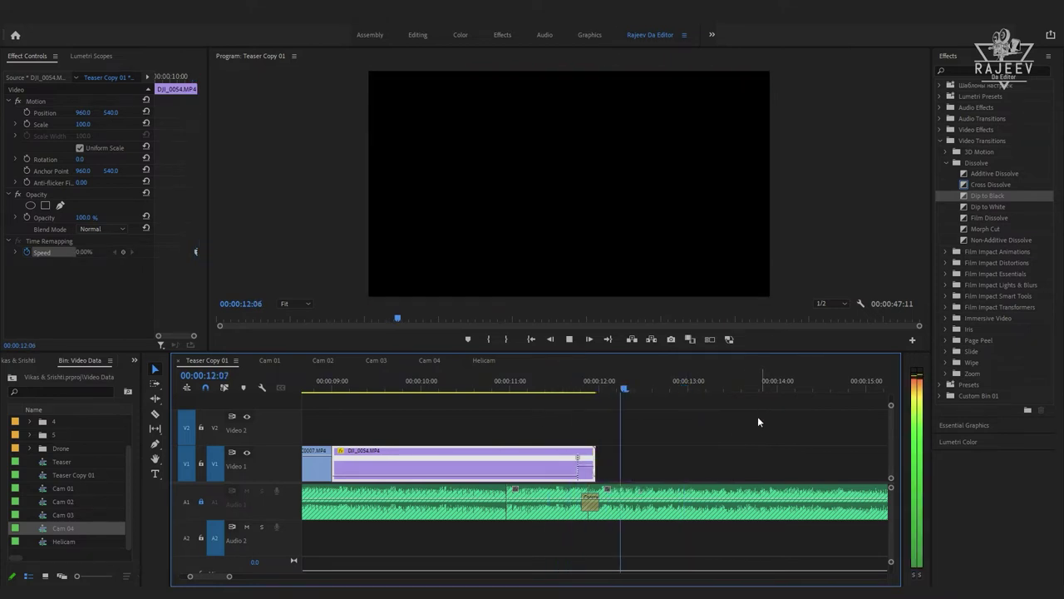
key("space")
left_click(562, 380)
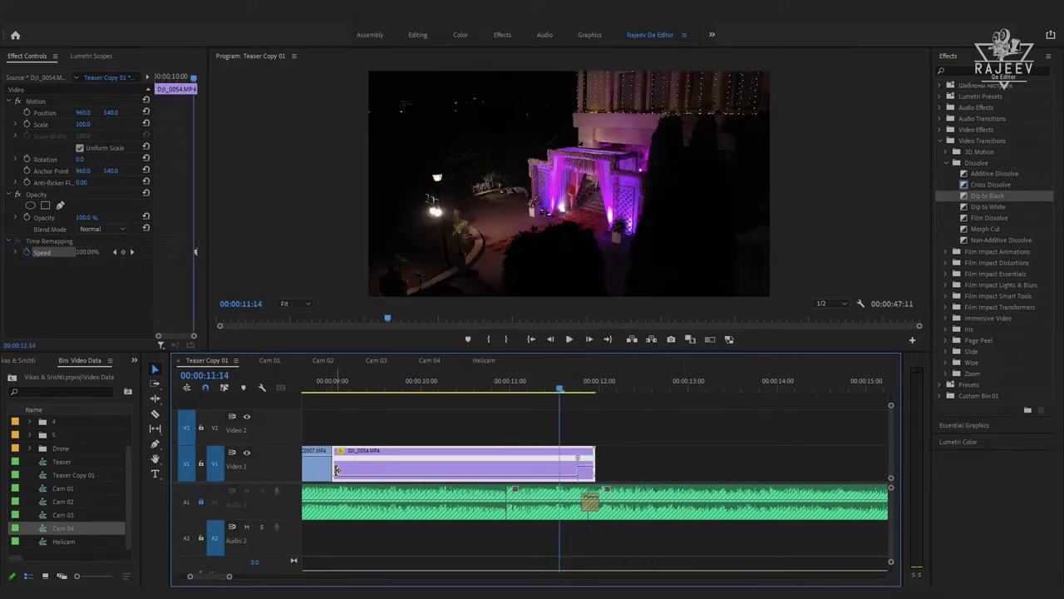
left_click_drag(335, 481, 369, 483)
left_click(368, 484)
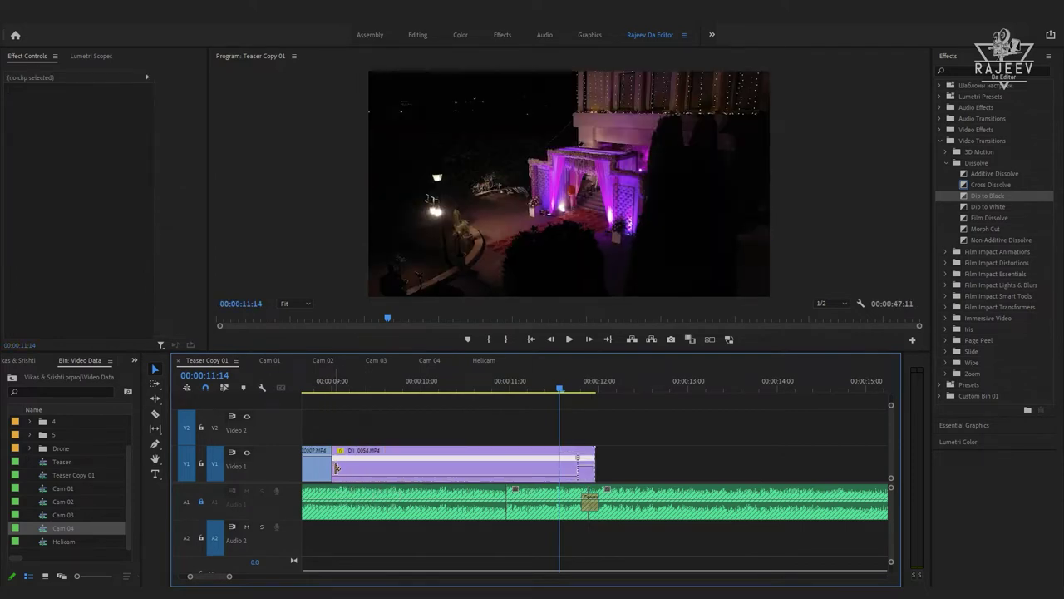
left_click_drag(337, 468, 325, 471)
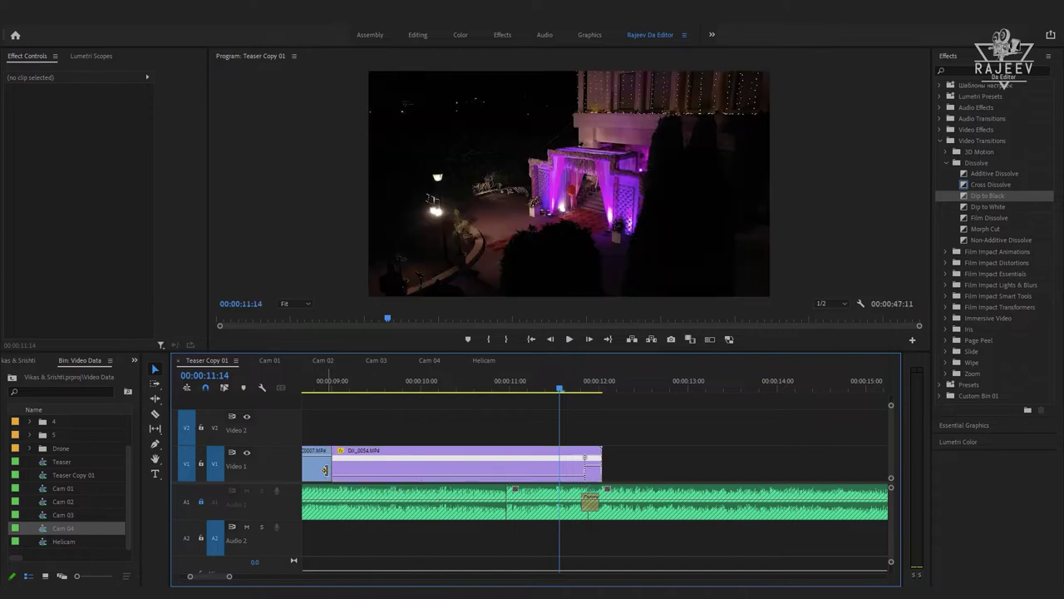
- Play the montage from about 9 seconds and confirm DJI_0054 ends near 00:00:12:00
left_click(339, 396)
key("space")
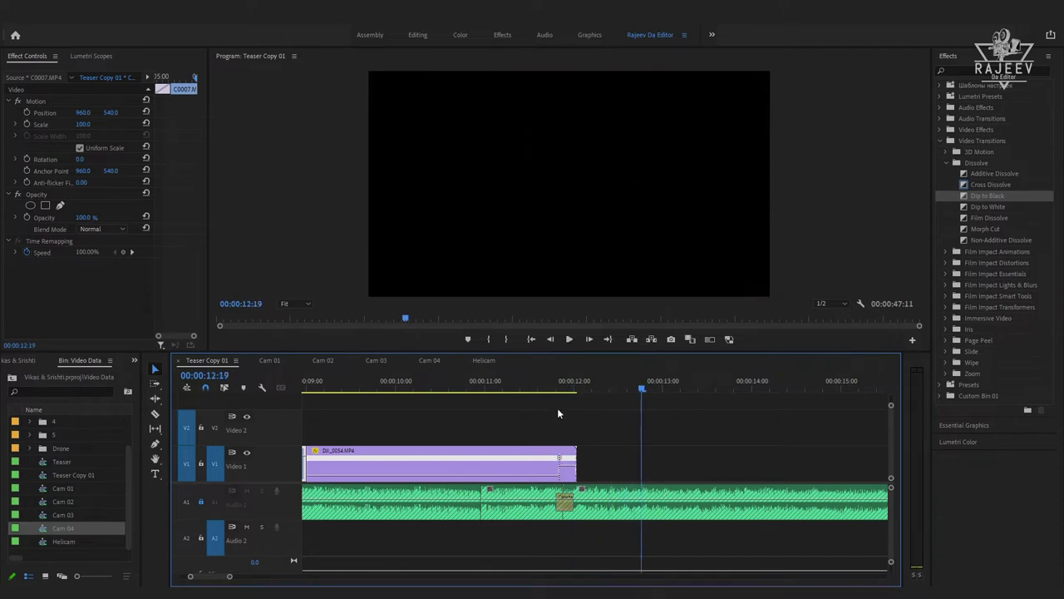
left_click(532, 384)
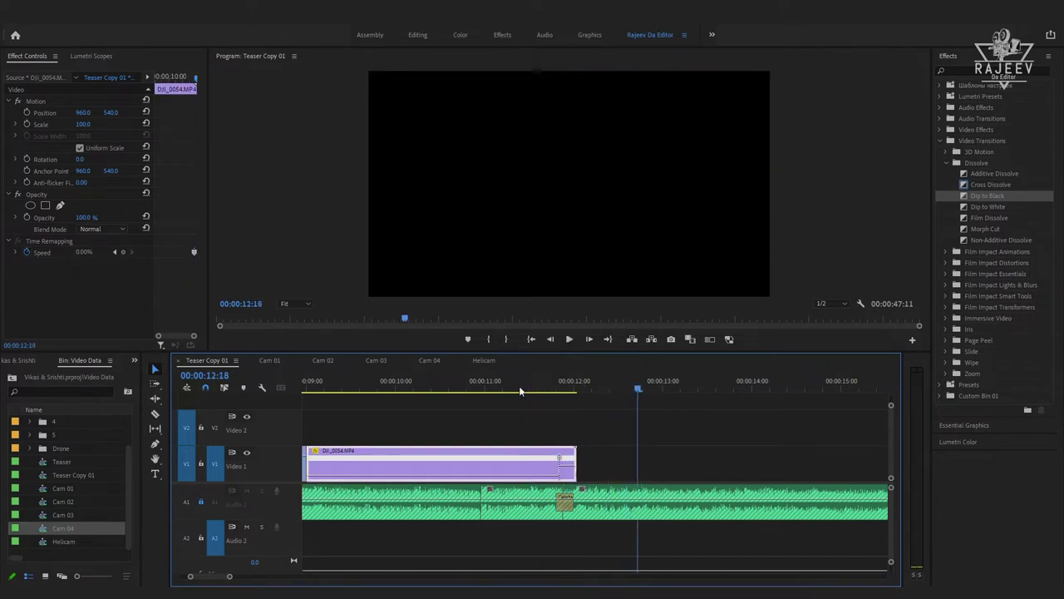
key("Up")
key("Up")
left_click(575, 392)
left_click_drag(576, 396, 579, 396)
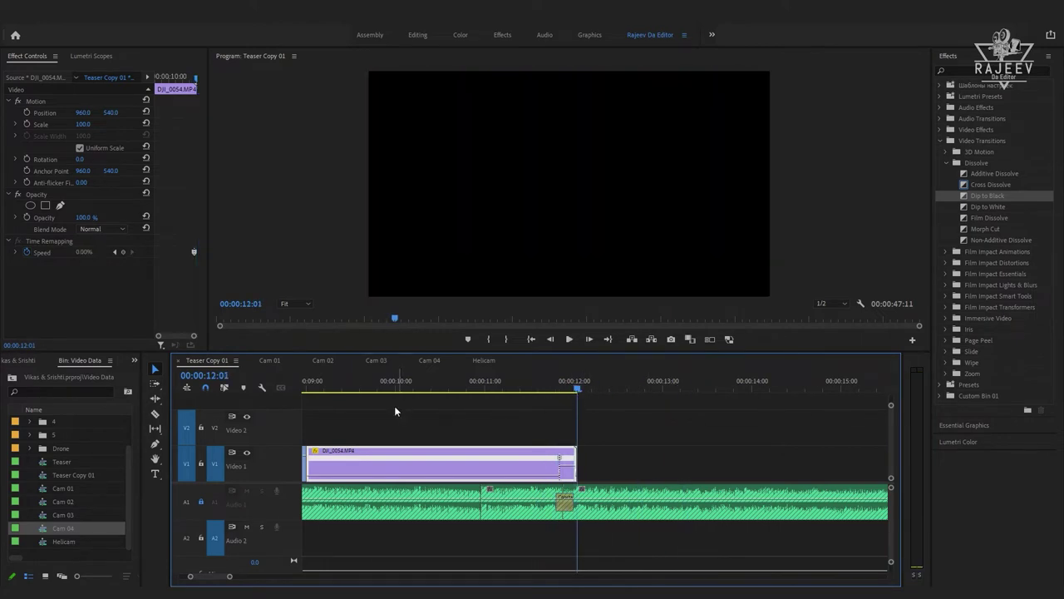
- Show the whole teaser sequence, then open and skim the Cam 01 sequence
key("backslash")
key("backslash")
left_click(269, 360)
left_click_drag(349, 390, 552, 407)
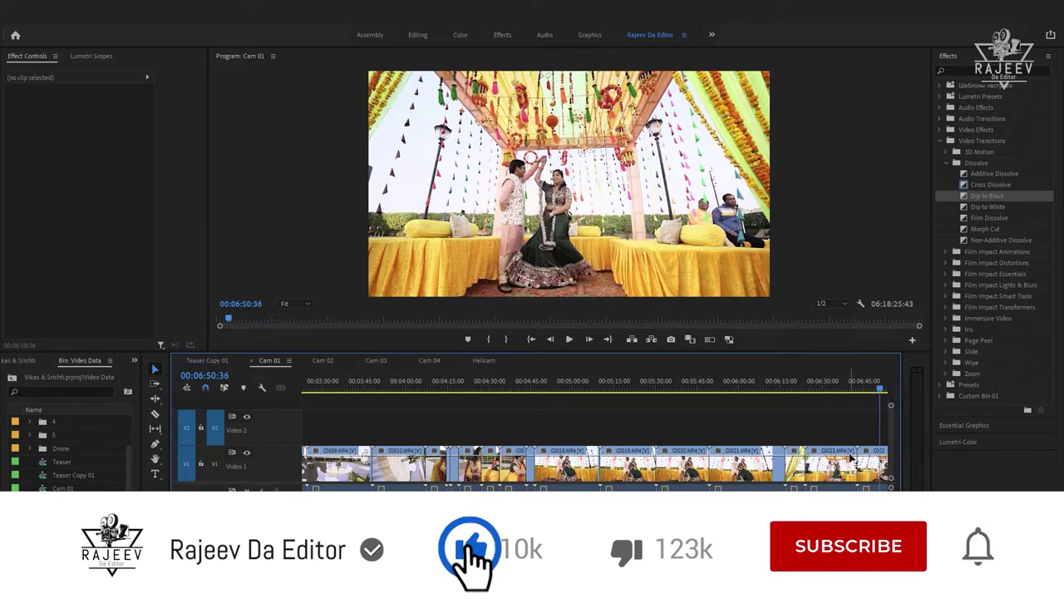
- Scrub through Cam 01 to locate and select the C0025 clip, then preview its footage
left_click_drag(552, 403, 363, 389)
left_click(420, 388)
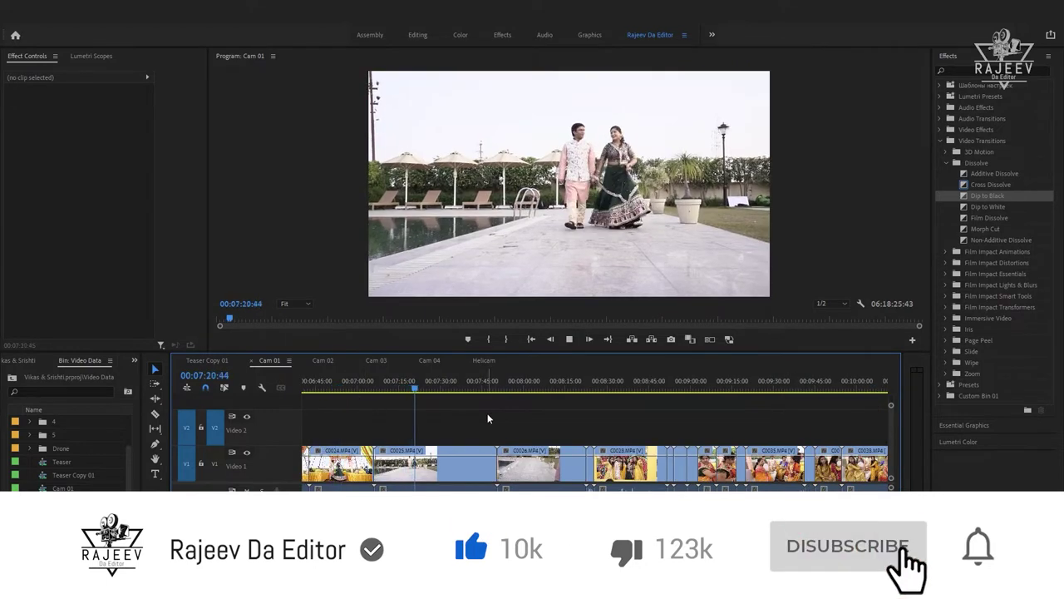
left_click(456, 470)
left_click(374, 388)
mouse_move(374, 389)
left_mouse_down()
mouse_move(536, 425)
mouse_move(589, 395)
left_mouse_up()
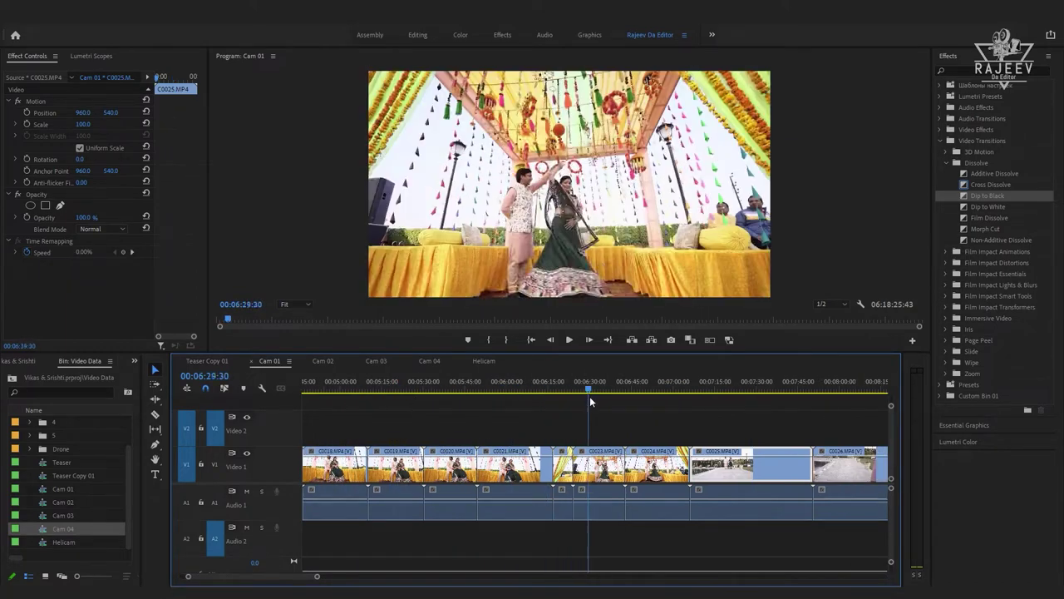
key("space")
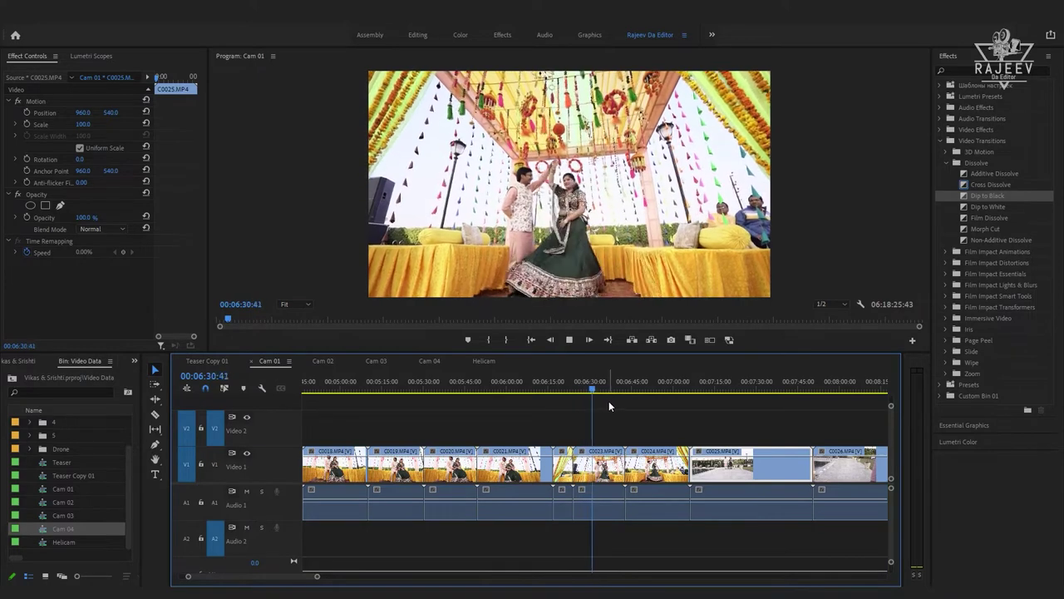
left_click(656, 389)
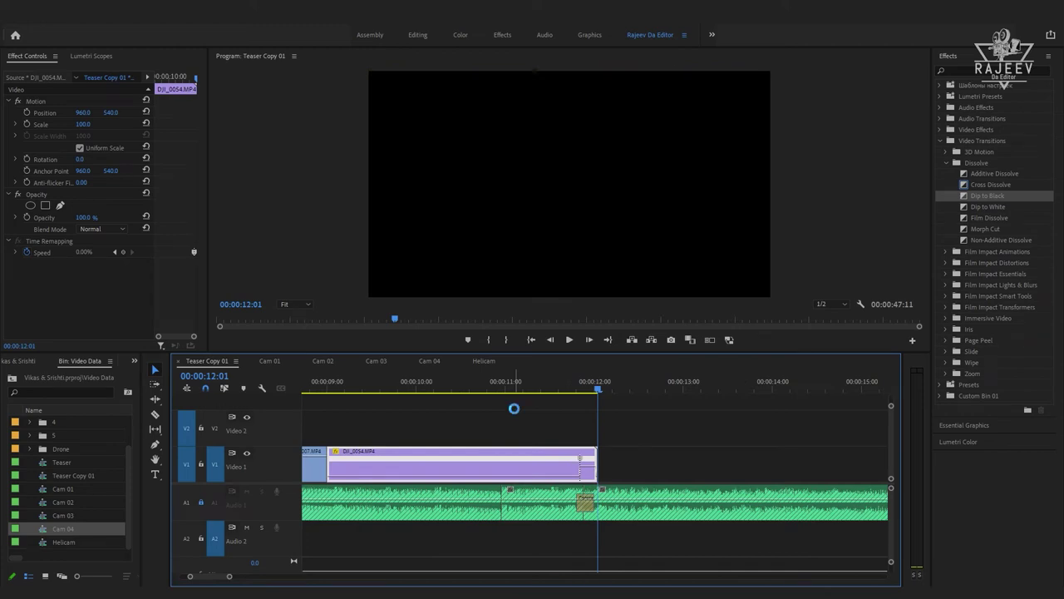
- Paste C0025 at 12:01 right after DJI_0054 and play the new clip
key("period")
key("space")
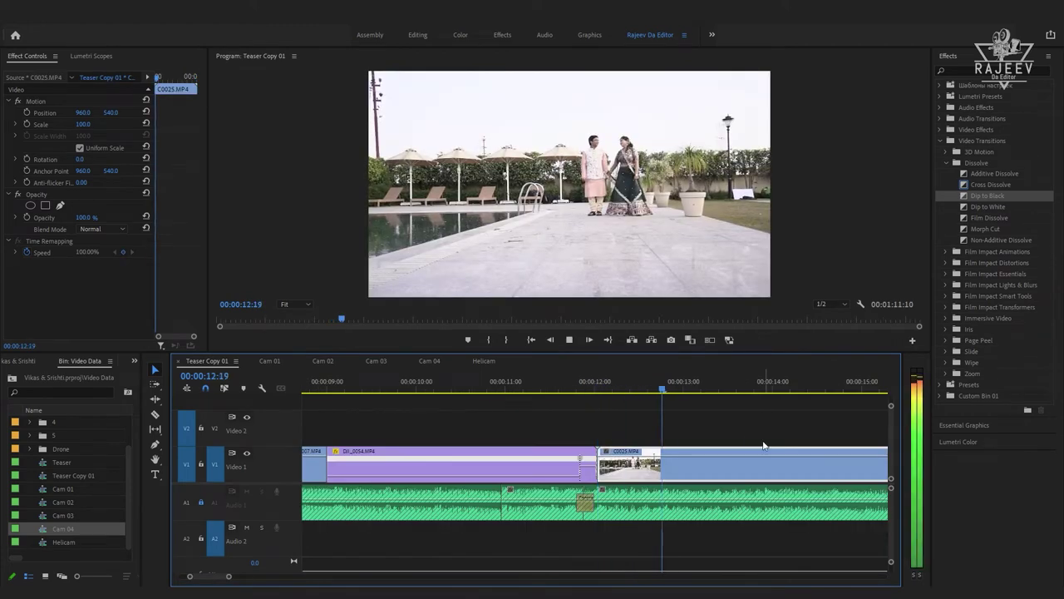
key("minus")
key("minus")
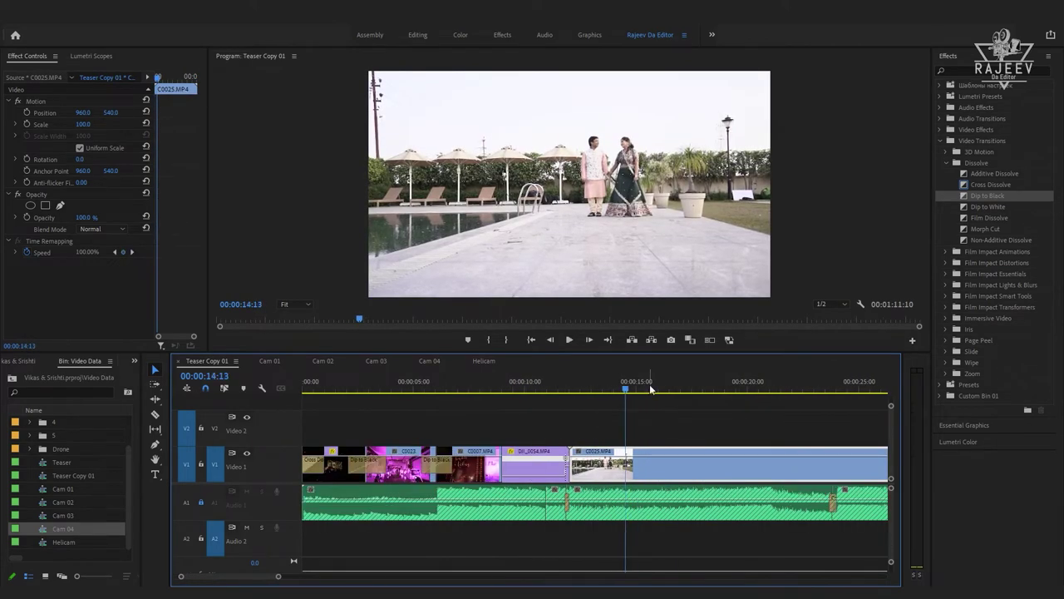
key("space")
- Replay from the C0025 edit point, then park back at 11:13 on the drone clip
key("End")
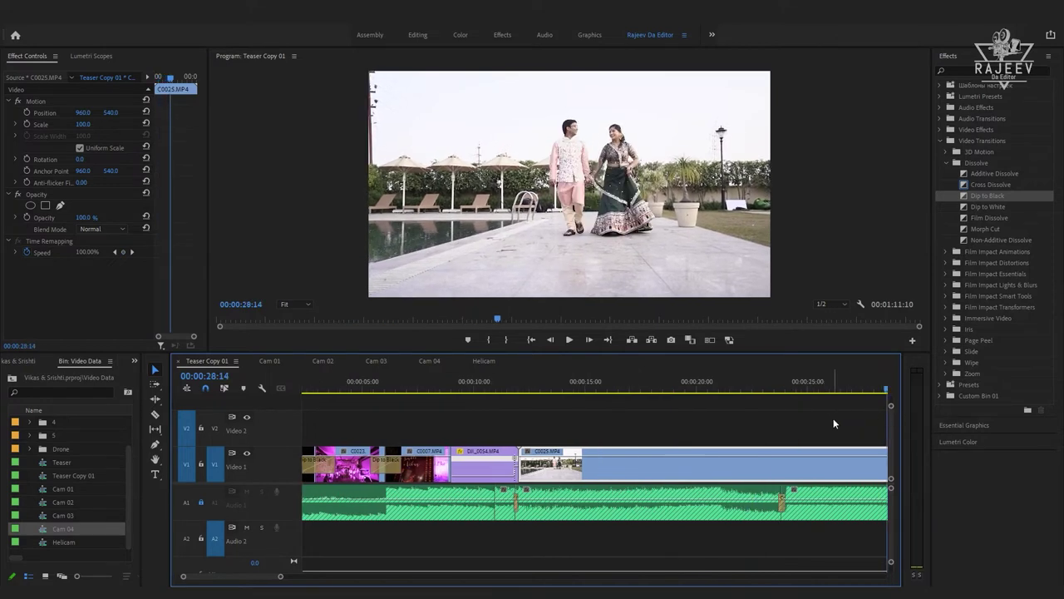
key("Up")
key("space")
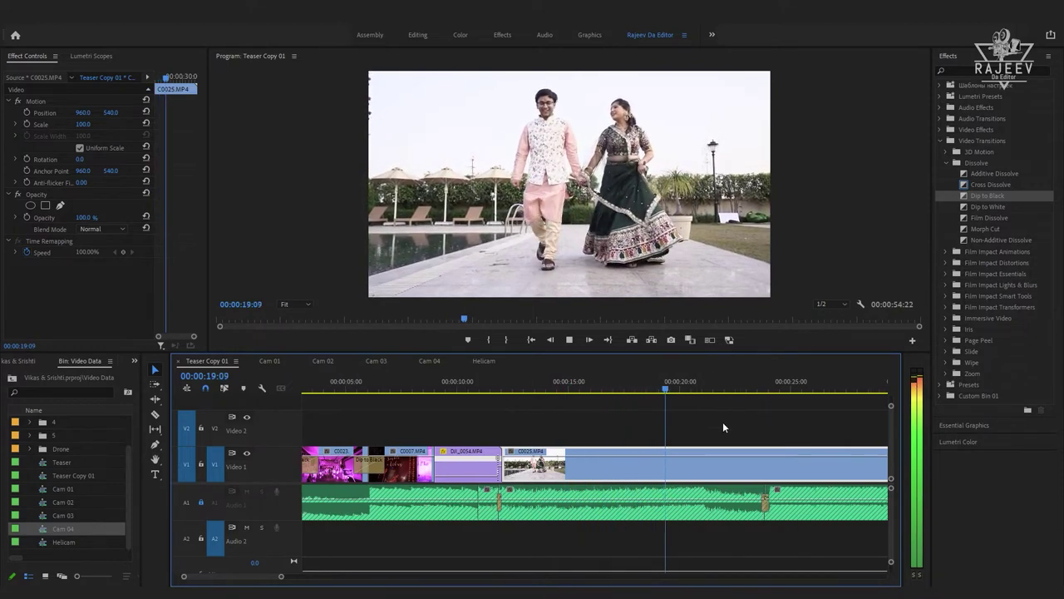
scroll(723, 422, "down", 3)
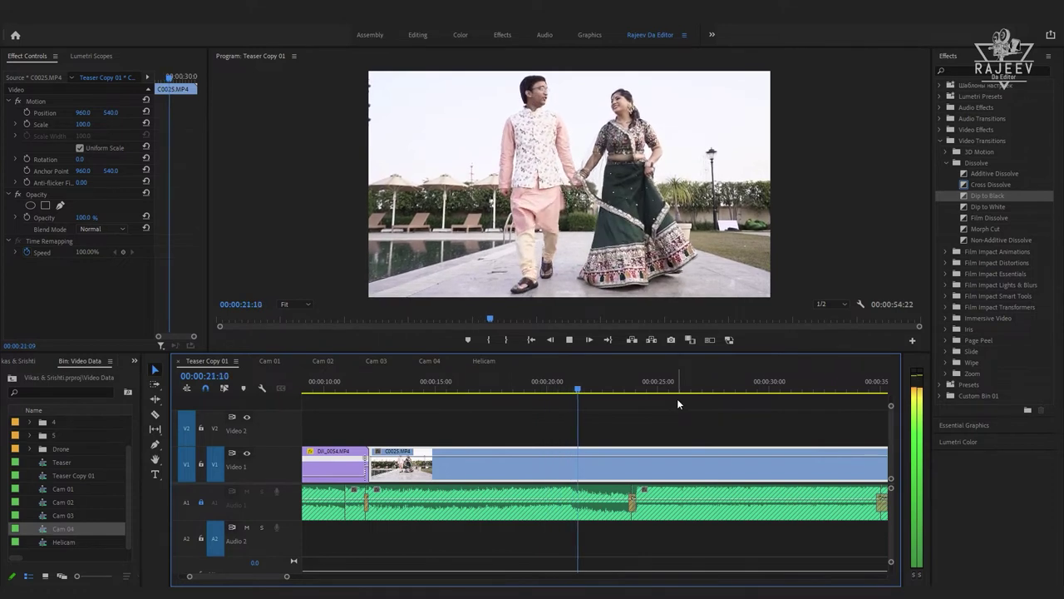
key("Up")
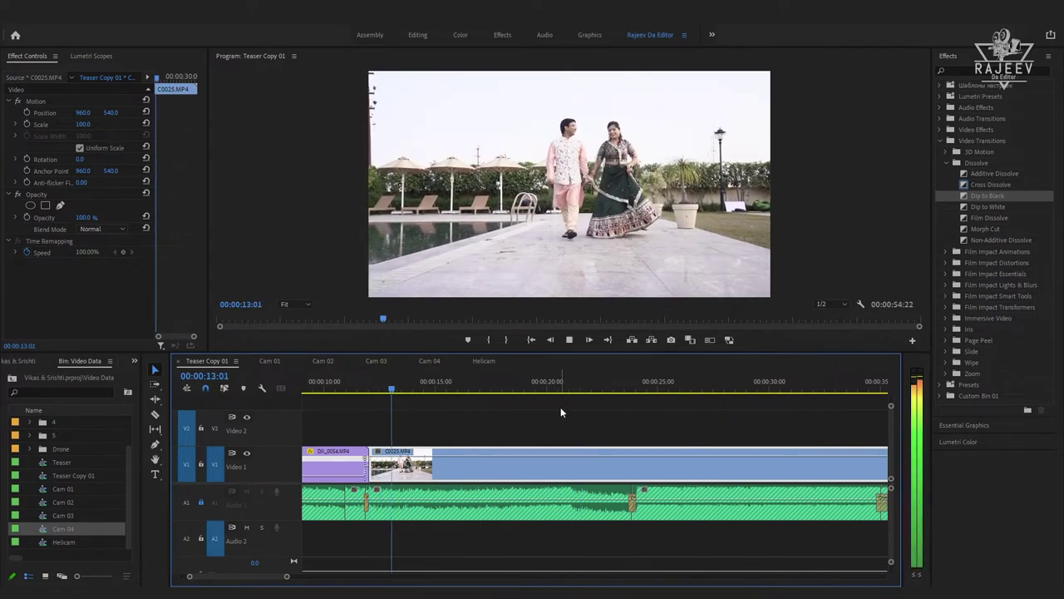
key("space")
scroll(439, 406, "up", 2)
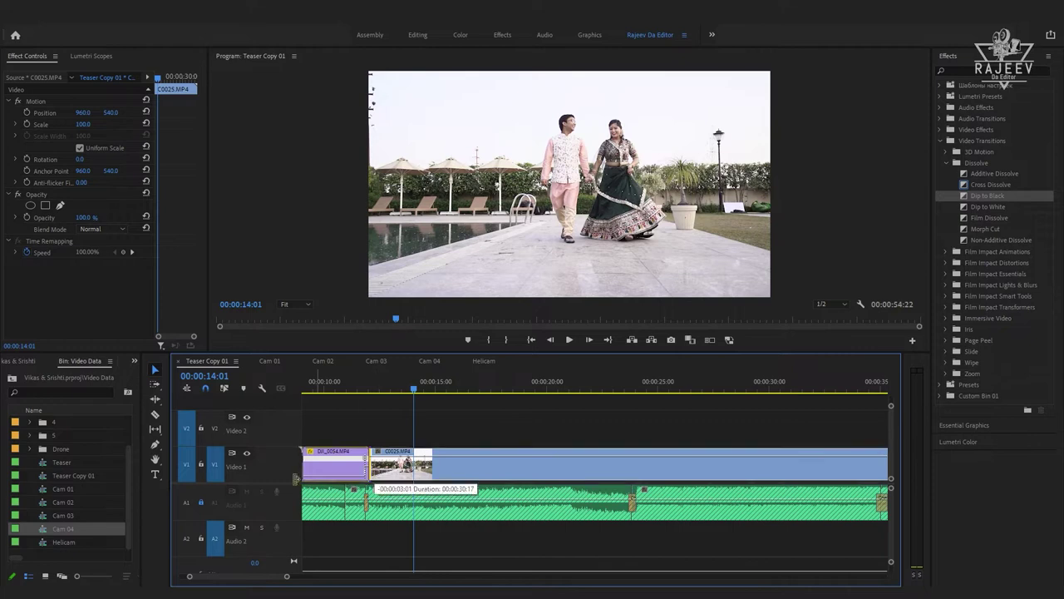
left_click(398, 372)
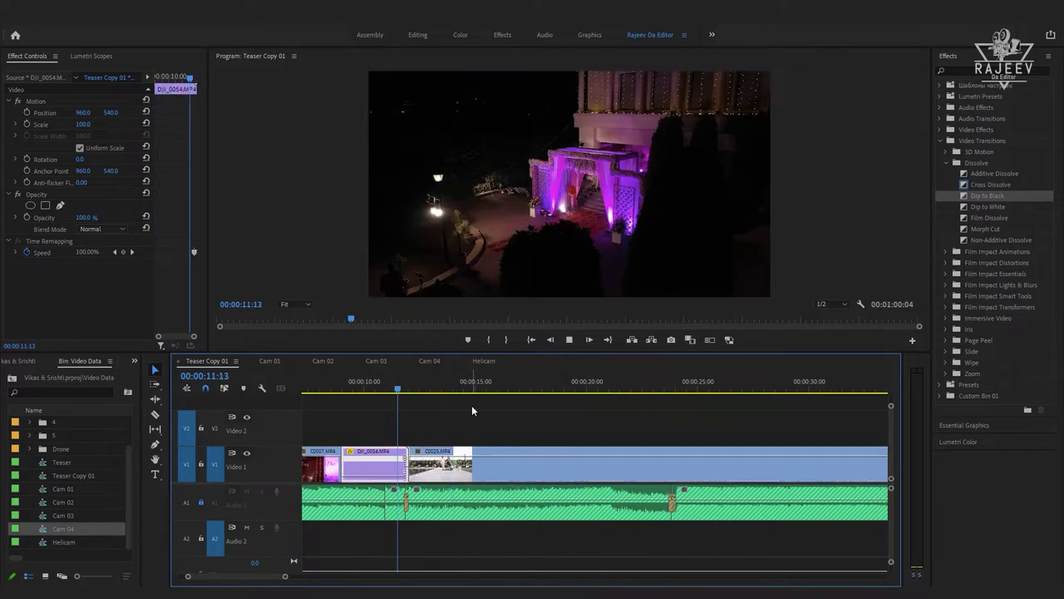
- Play the cut from the drone clip into C0025 and replay C0025 from its start
key("space")
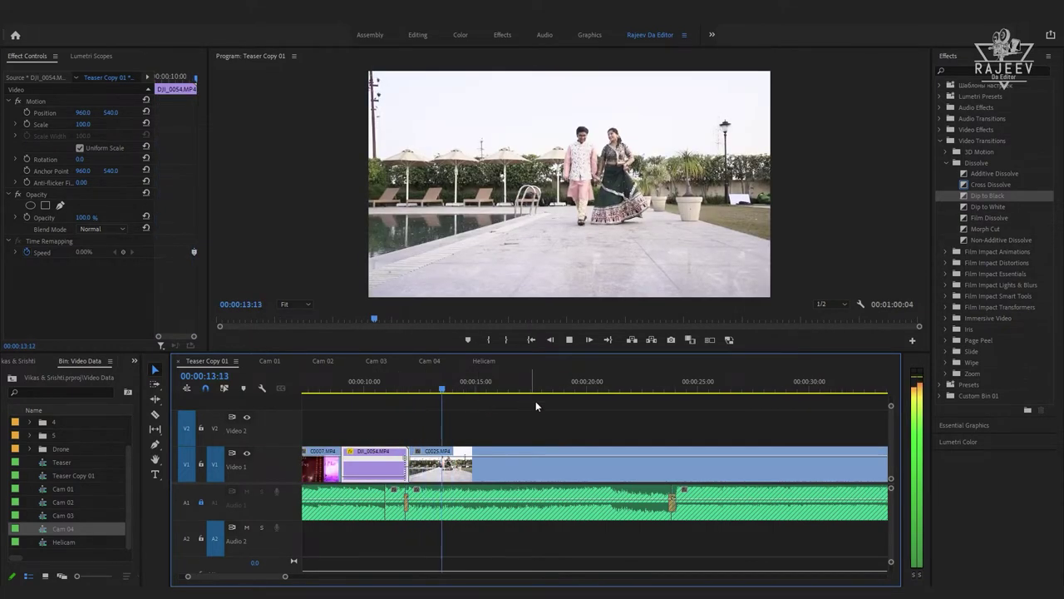
key("Up")
key("space")
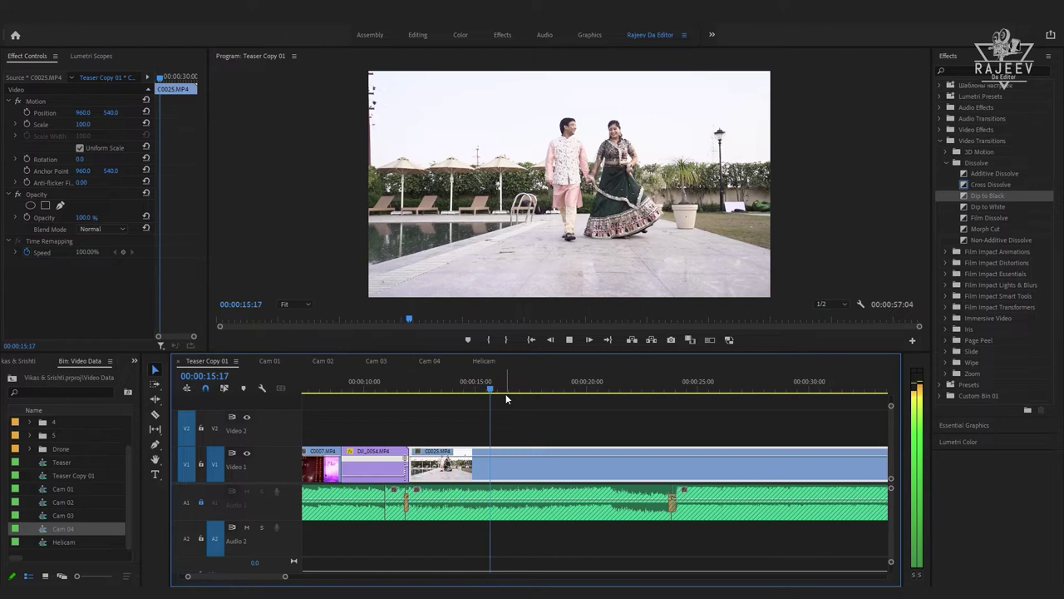
key("space")
- Replay the drone-to-C0025 cut repeatedly from around 11 to 12 seconds
left_click_drag(506, 392, 467, 396)
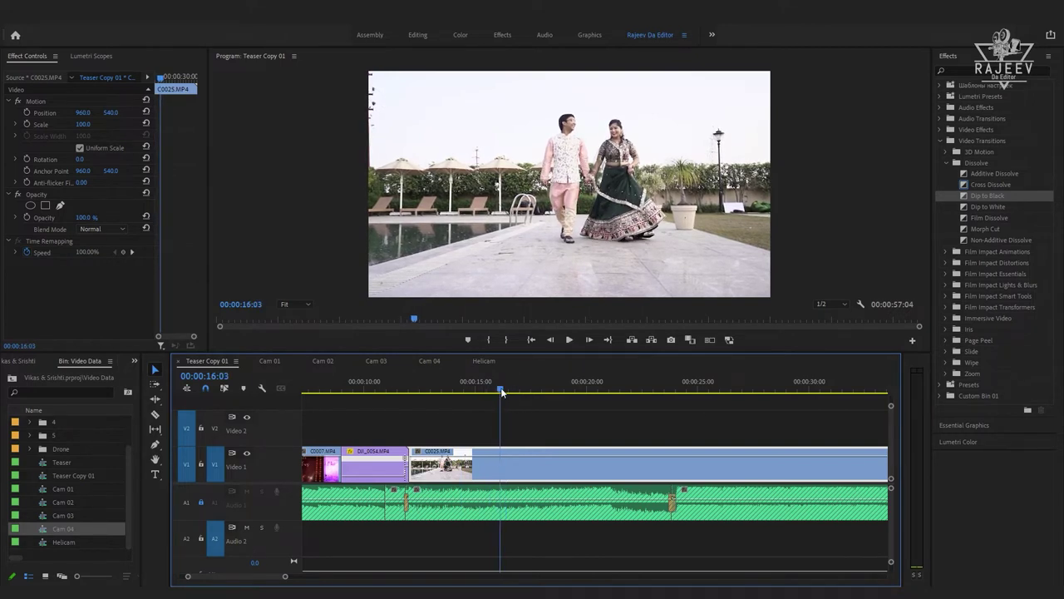
left_click(409, 382)
key("space")
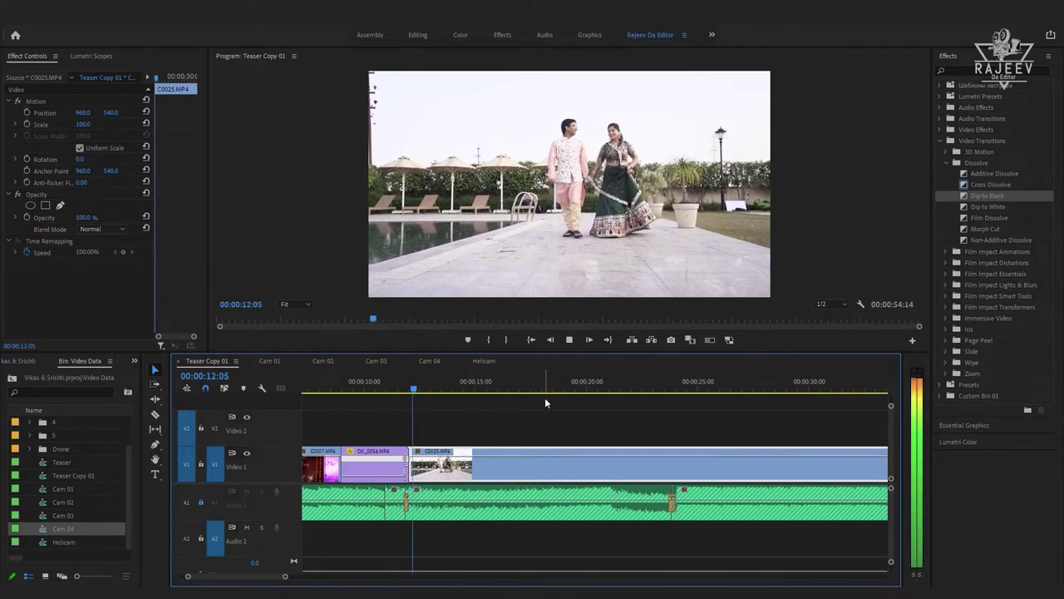
left_click(395, 382)
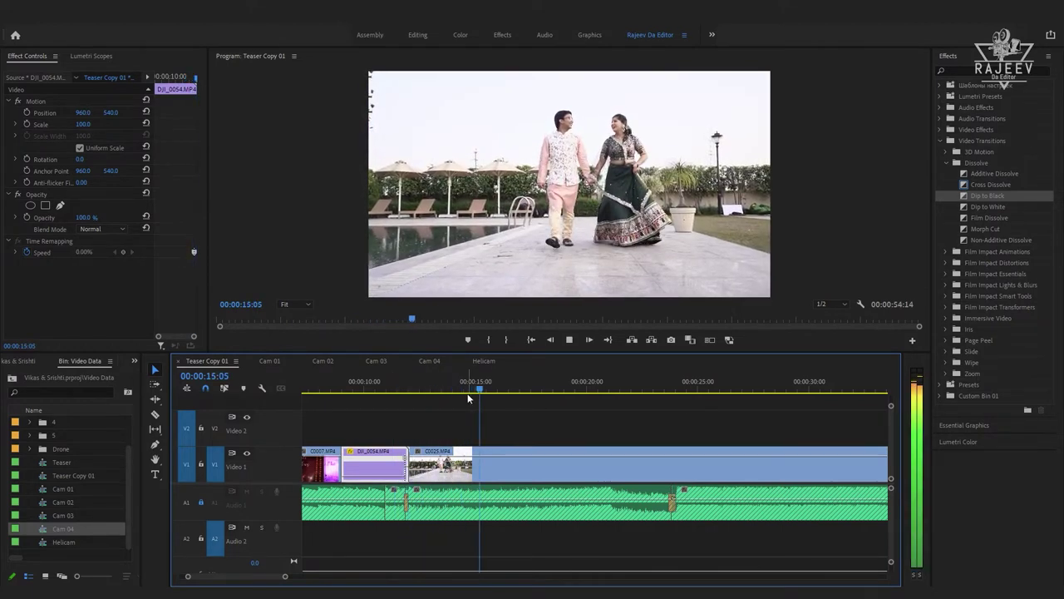
key("space")
left_click(397, 387)
key("space")
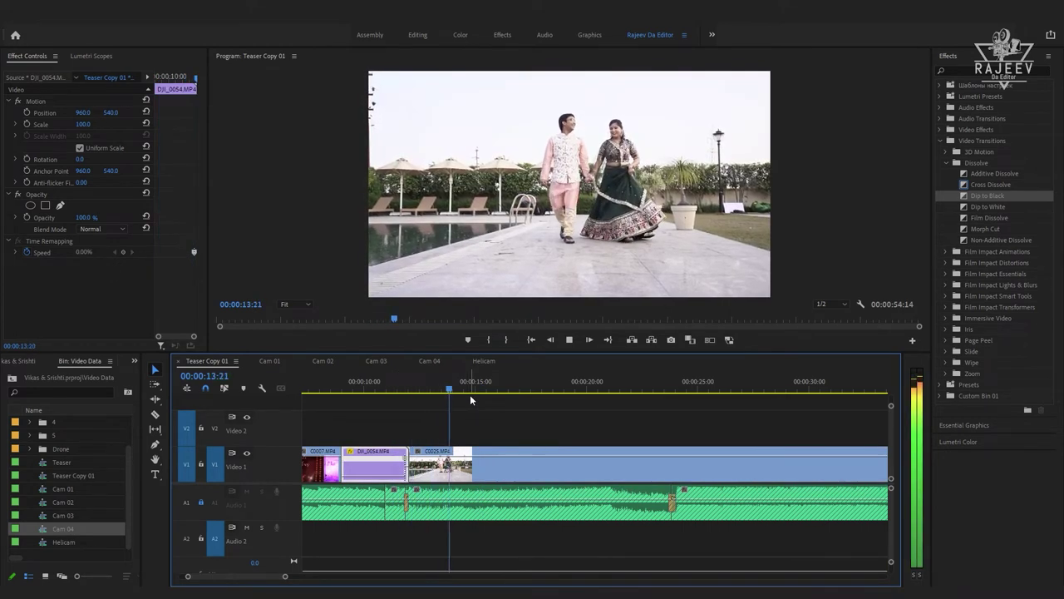
left_click(424, 387)
left_click_drag(425, 386, 440, 389)
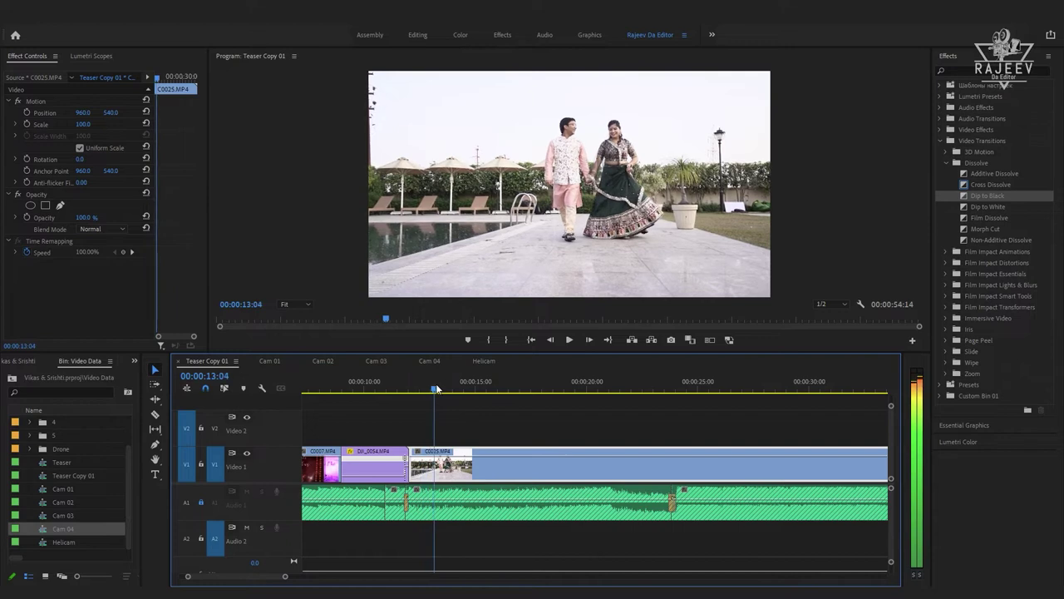
left_click(406, 387)
key("space")
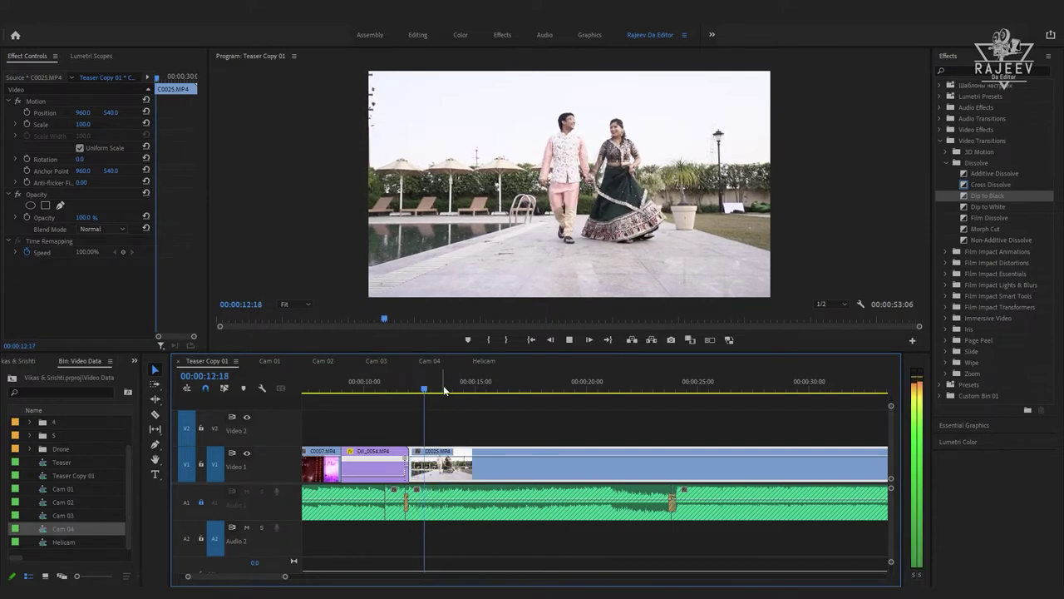
- Play from 10:04 through DJI_0054 and C0025, stopping at 15:01
left_click(367, 387)
key("space")
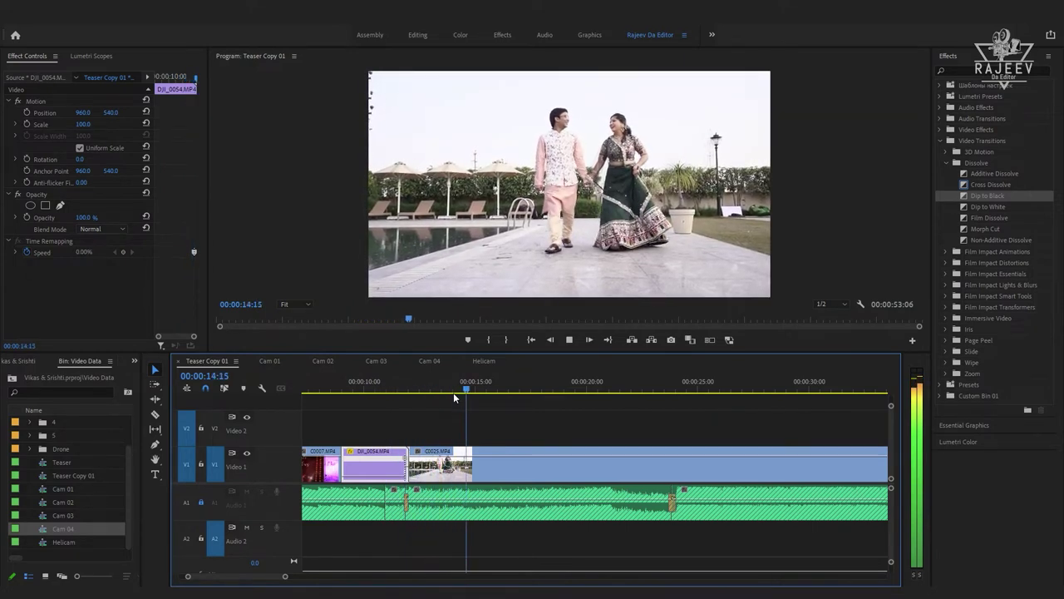
key("space")
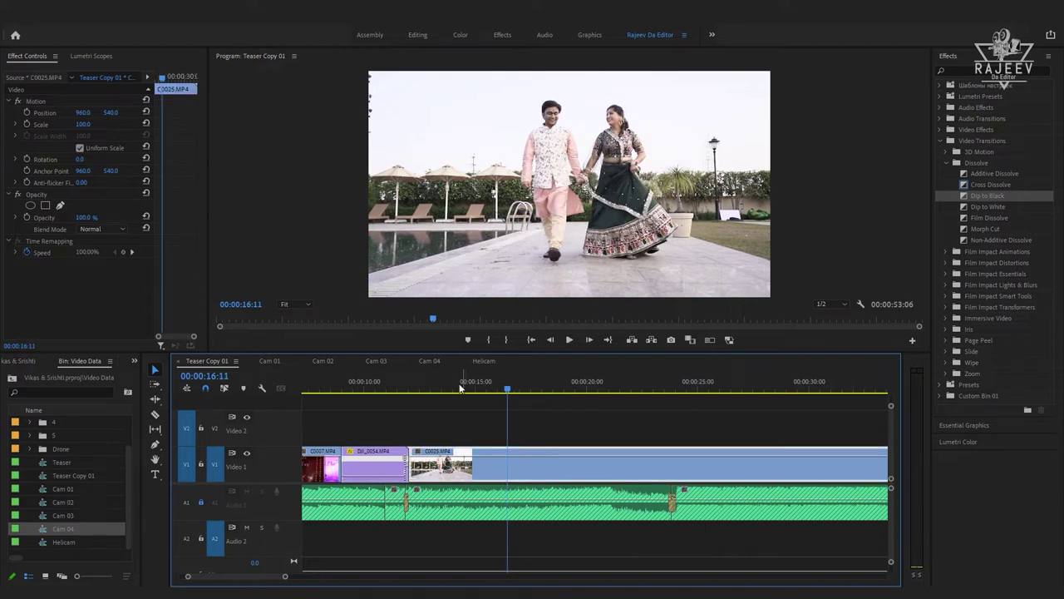
key("Up")
key("space")
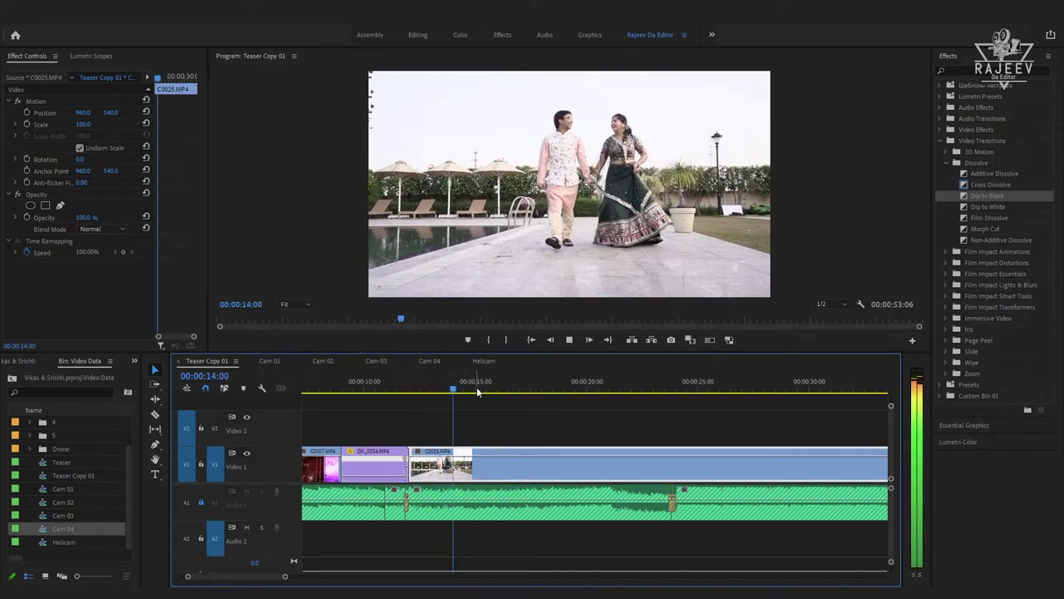
key("space")
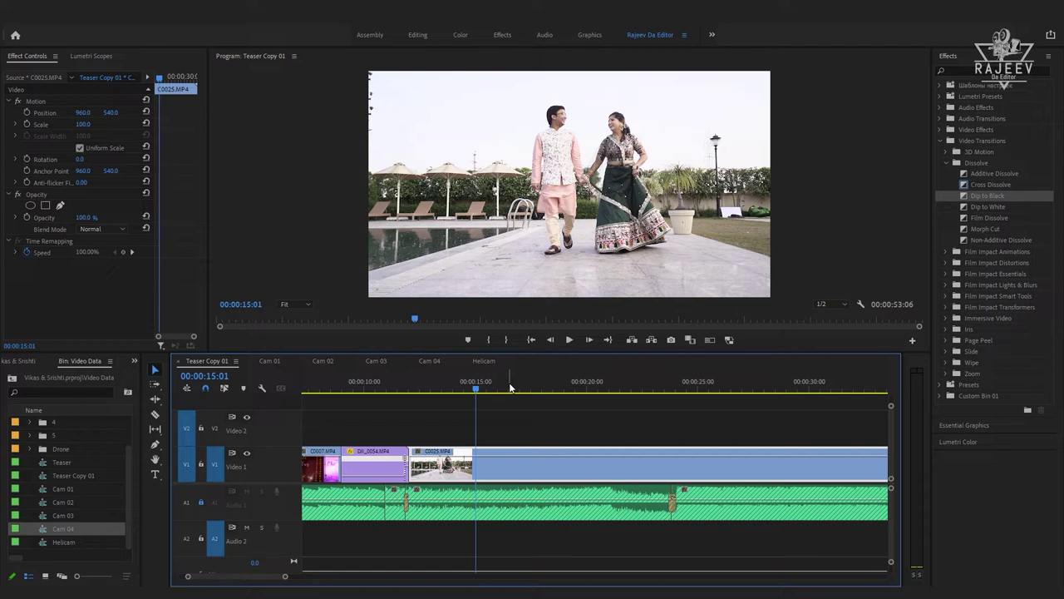
key("space")
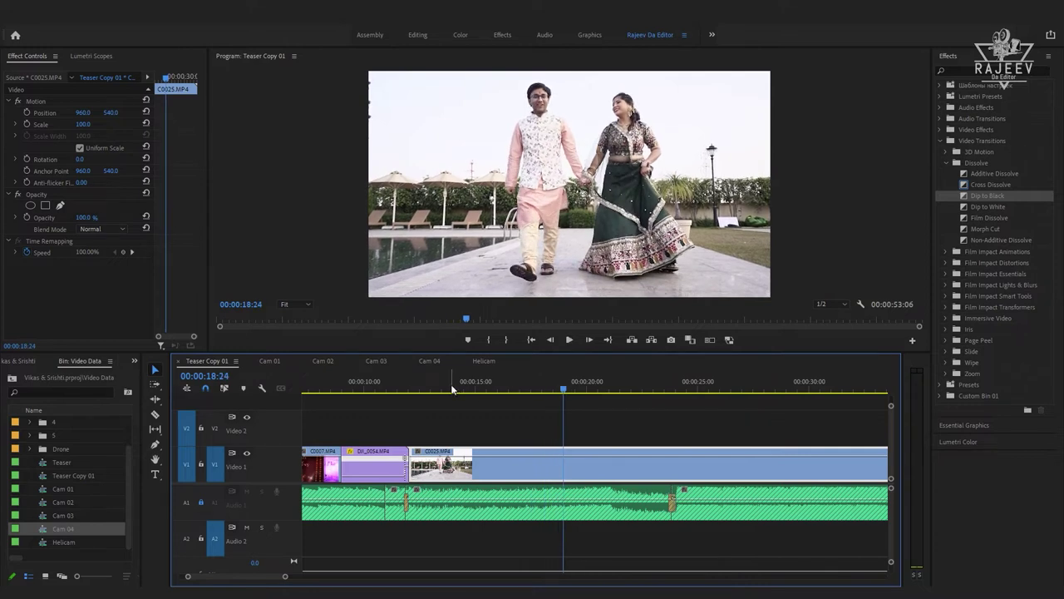
key("space")
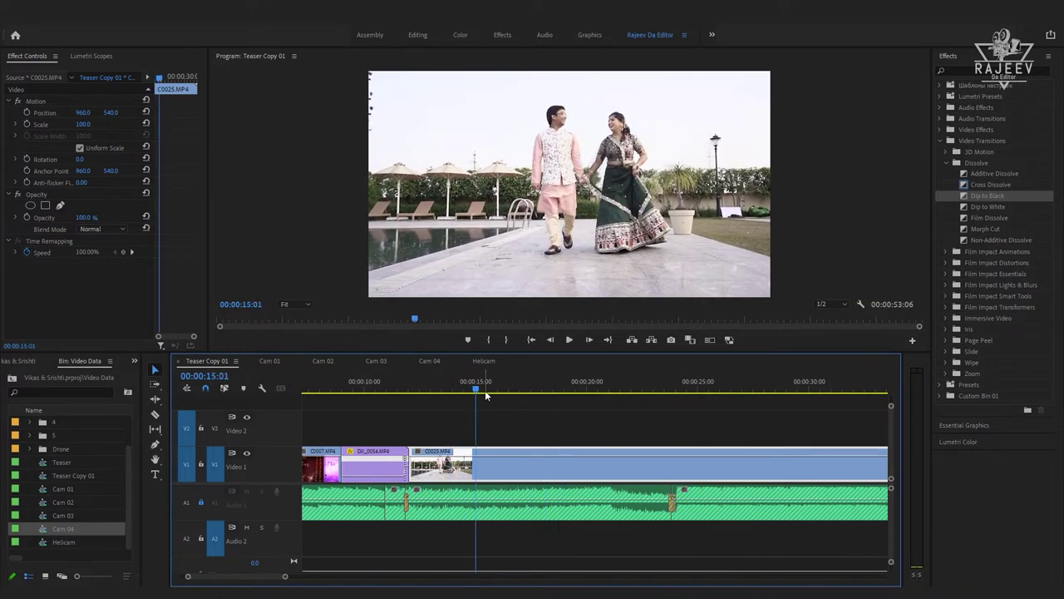
- Undo the last change and replay from the end of C0025 into the gap
key("ctrl+z")
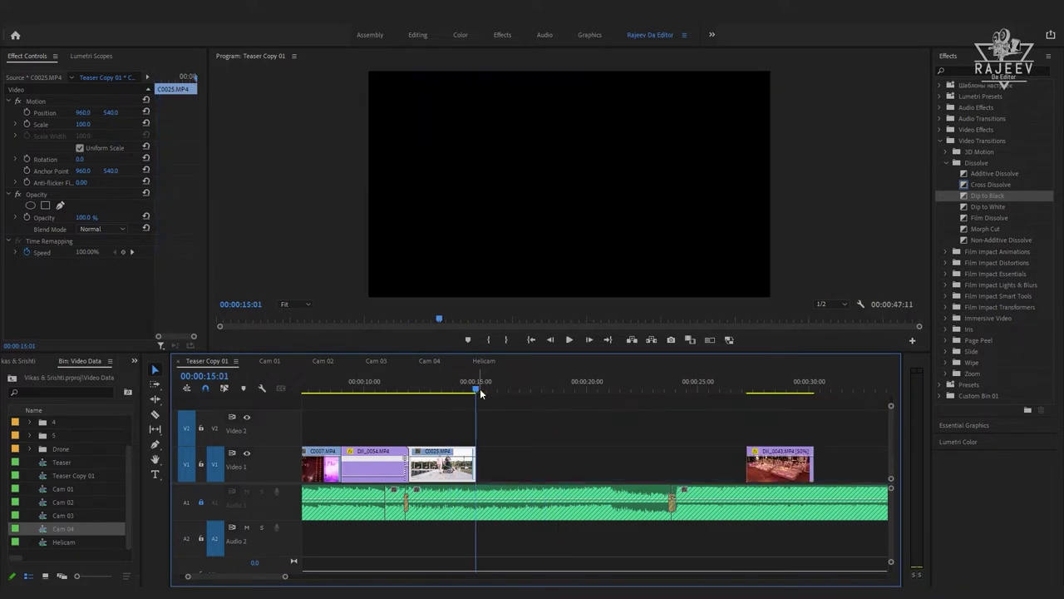
key("space")
left_click(459, 384)
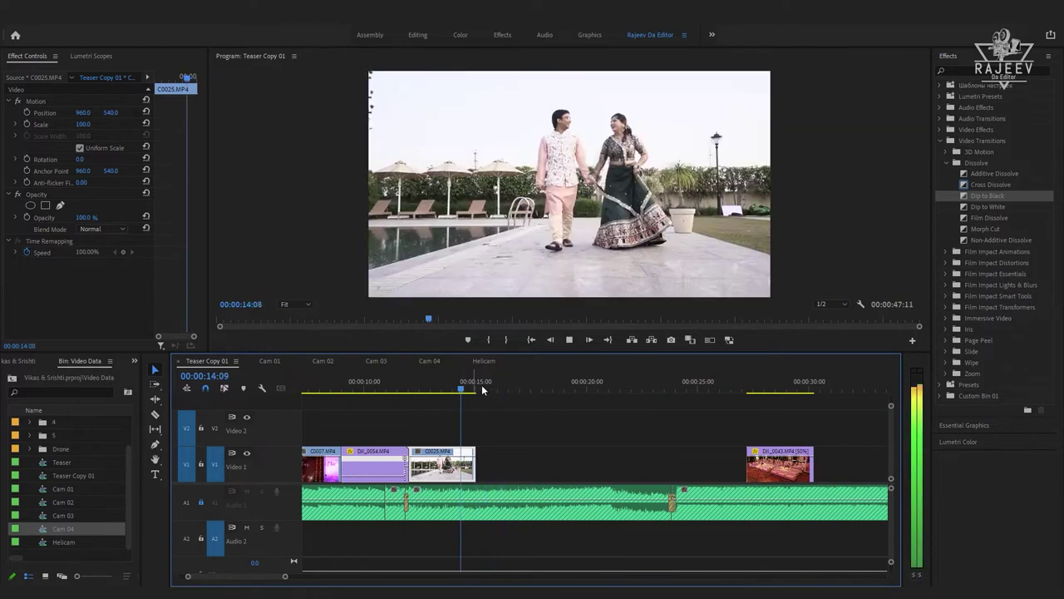
key("shift+k")
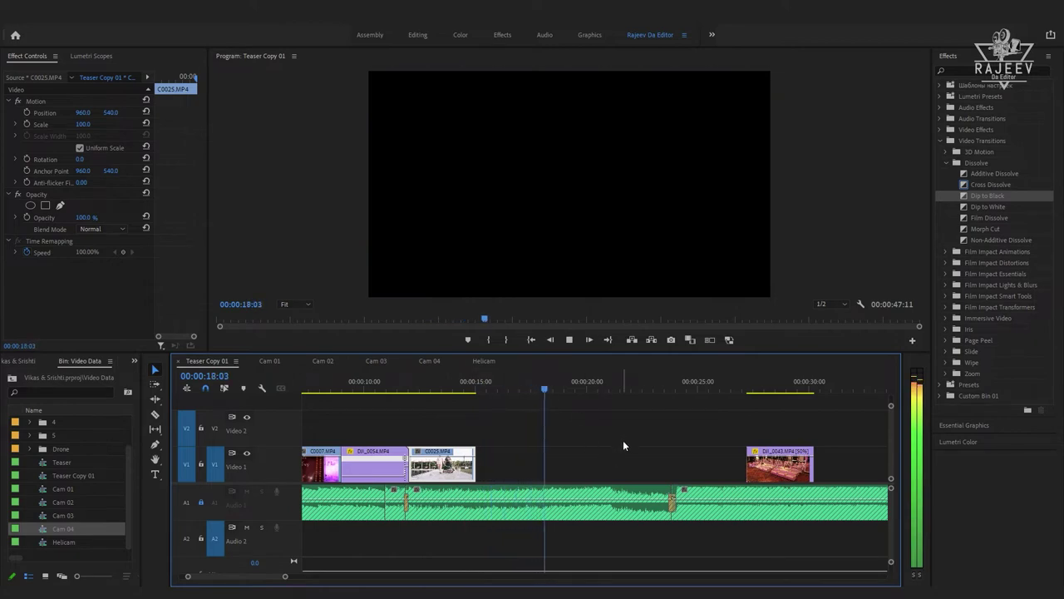
scroll(626, 444, "down", 2)
scroll(622, 443, "down", 2)
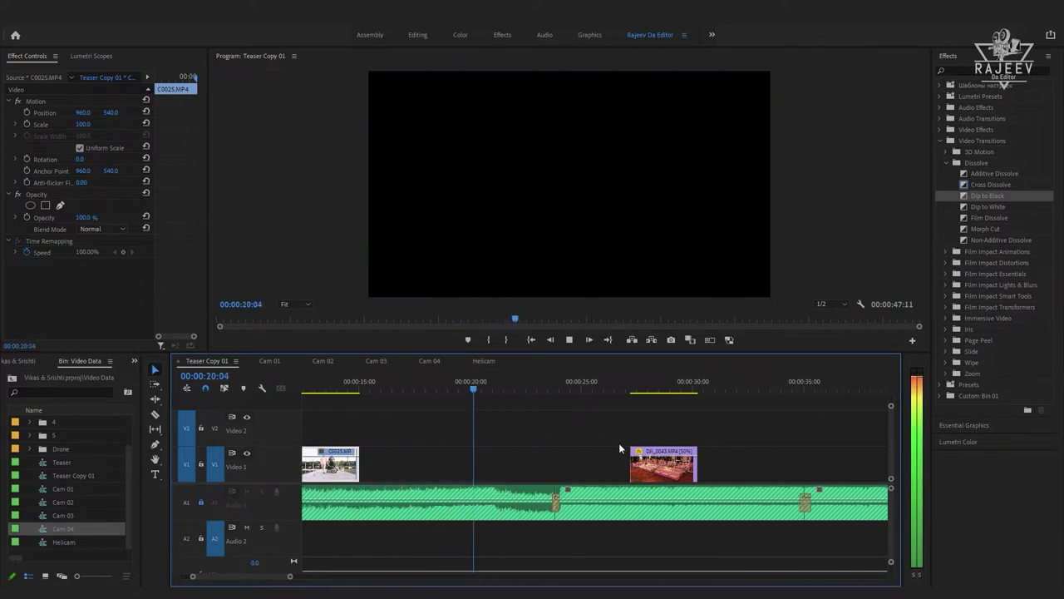
scroll(582, 454, "down", 2)
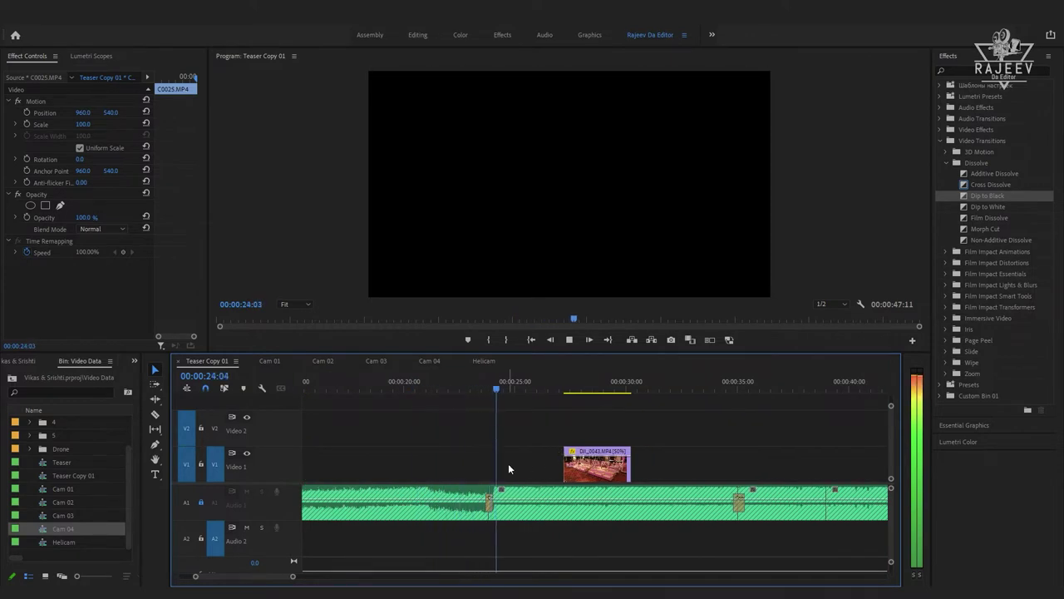
key("space")
- Select the empty gap before the DJI_0043 venue clip, delete it, and save the project
left_click_drag(579, 388, 588, 390)
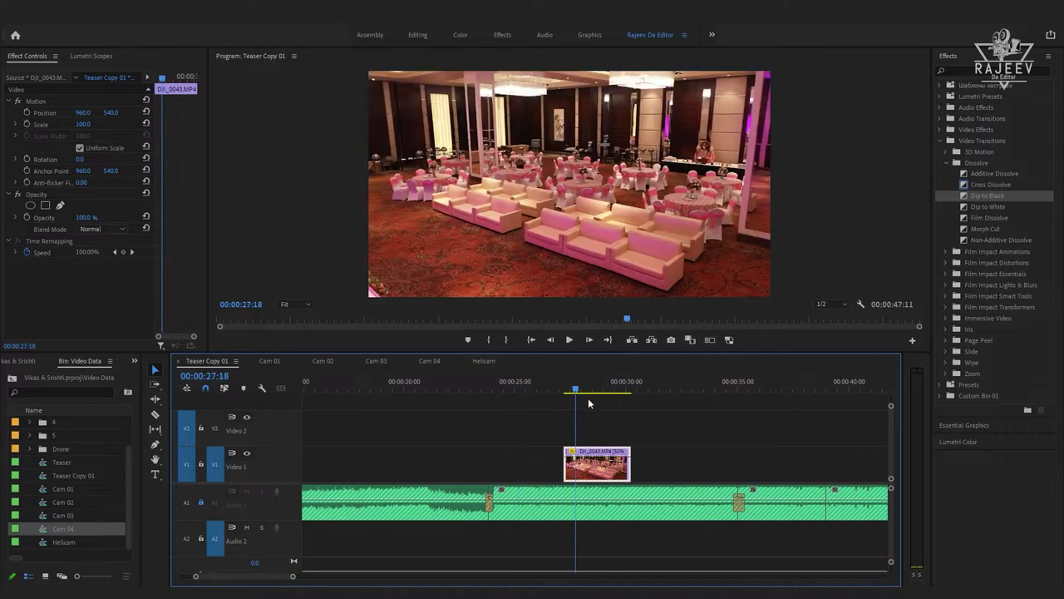
left_click(517, 470)
key("Delete")
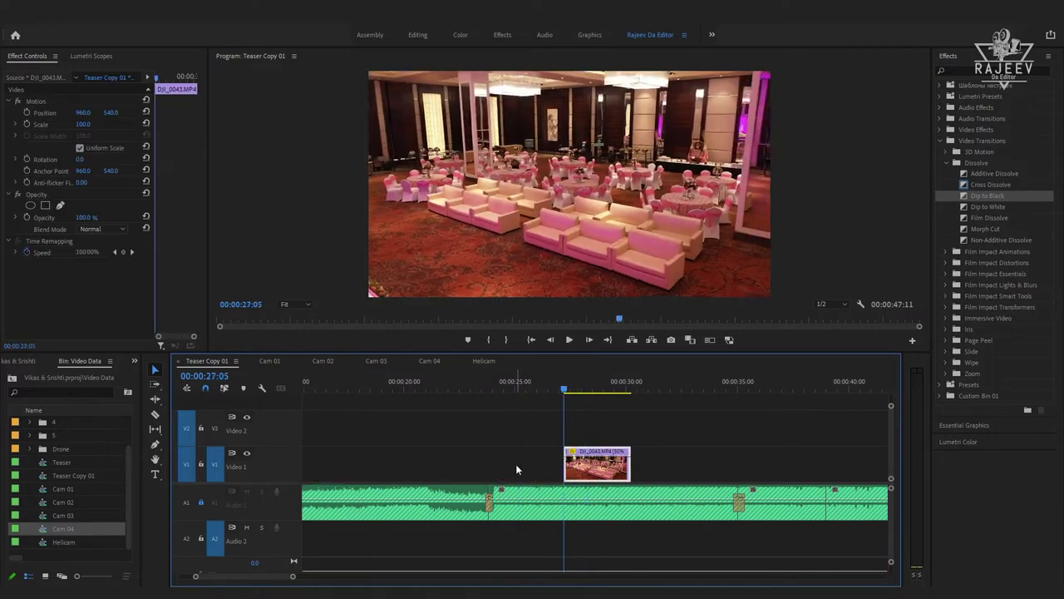
key("ctrl+s")
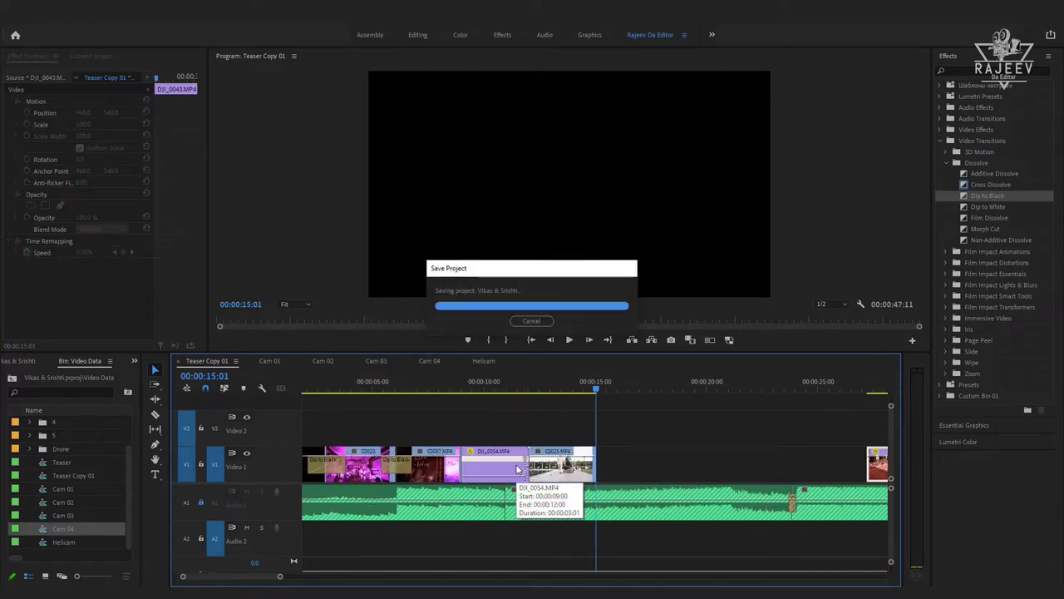
- Play the Teaser sequence and marquee-select all its V1 clips
key("space")
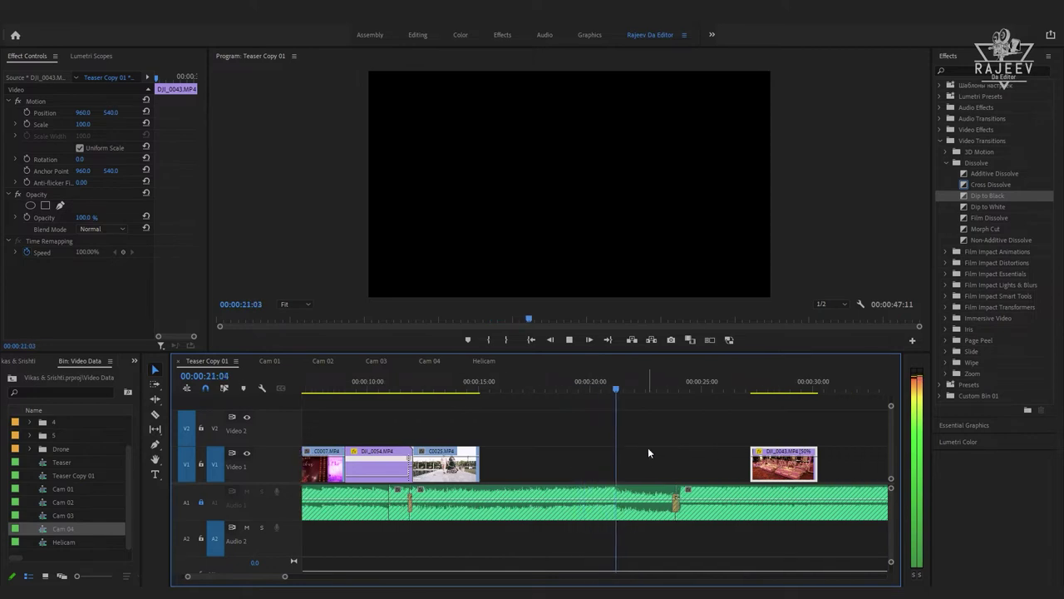
key("space")
left_click_drag(720, 436, 306, 462)
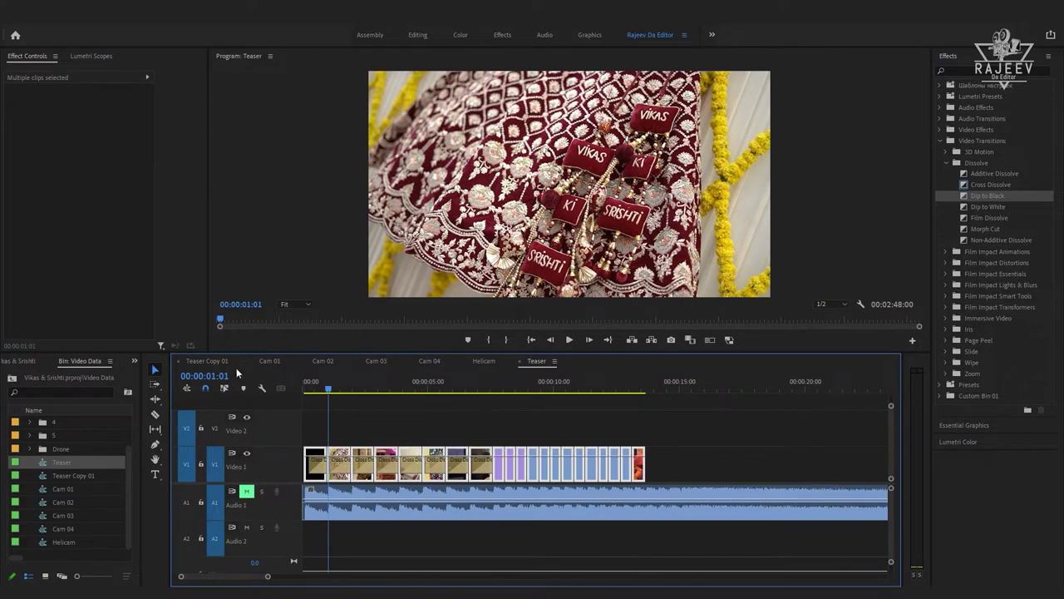
- Paste the Teaser clips into Teaser Copy 01 after C0025 and zoom in around 15:18
left_click(236, 368)
key("Up")
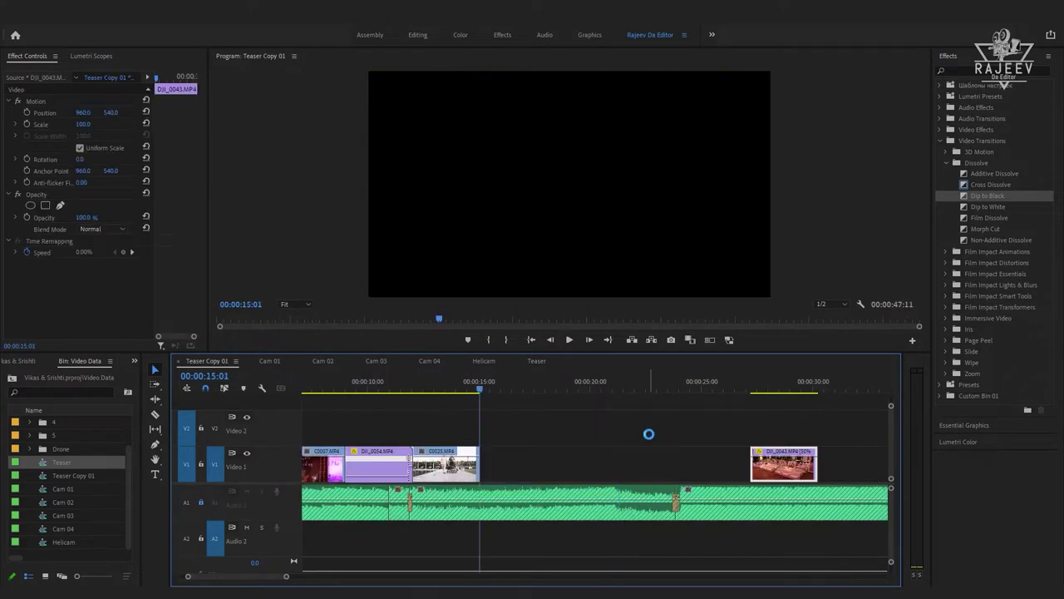
key("ctrl+v")
left_click(496, 388)
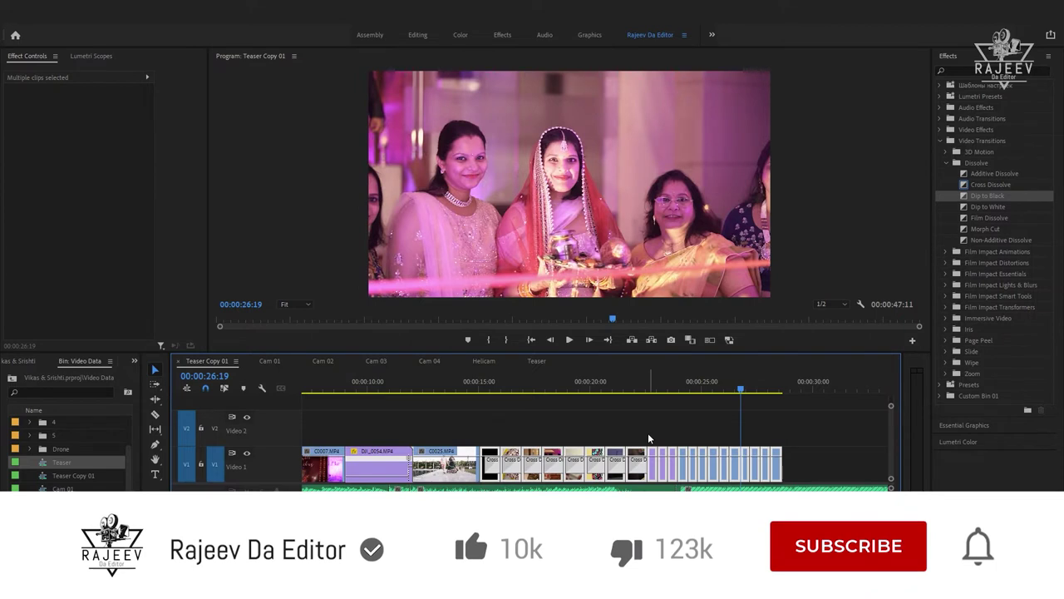
key("=")
key("=")
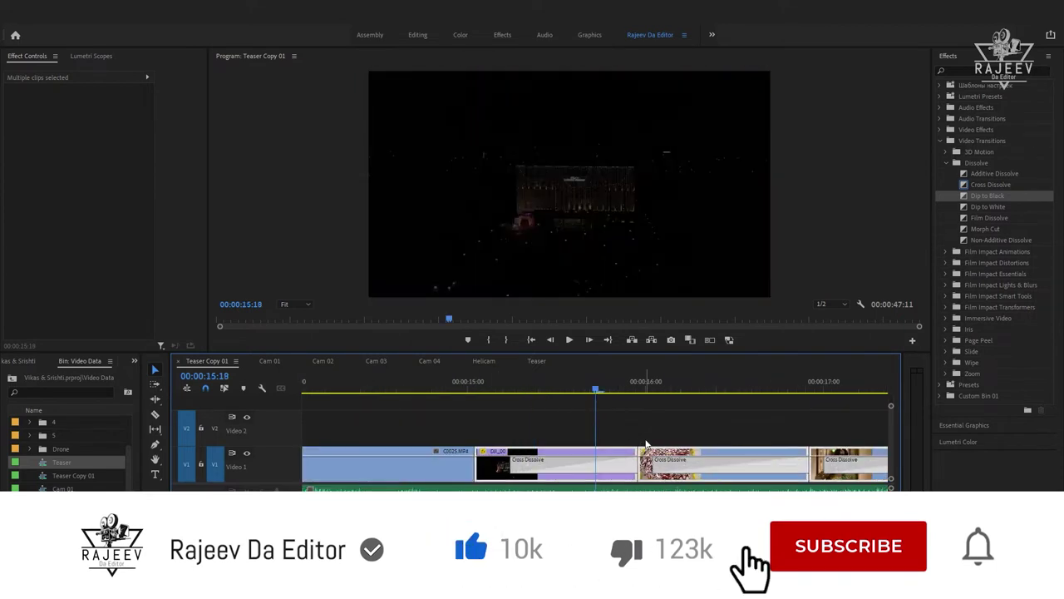
- Delete every Cross Dissolve transition between the pasted rapid-cut clips
left_click(611, 470)
key("Delete")
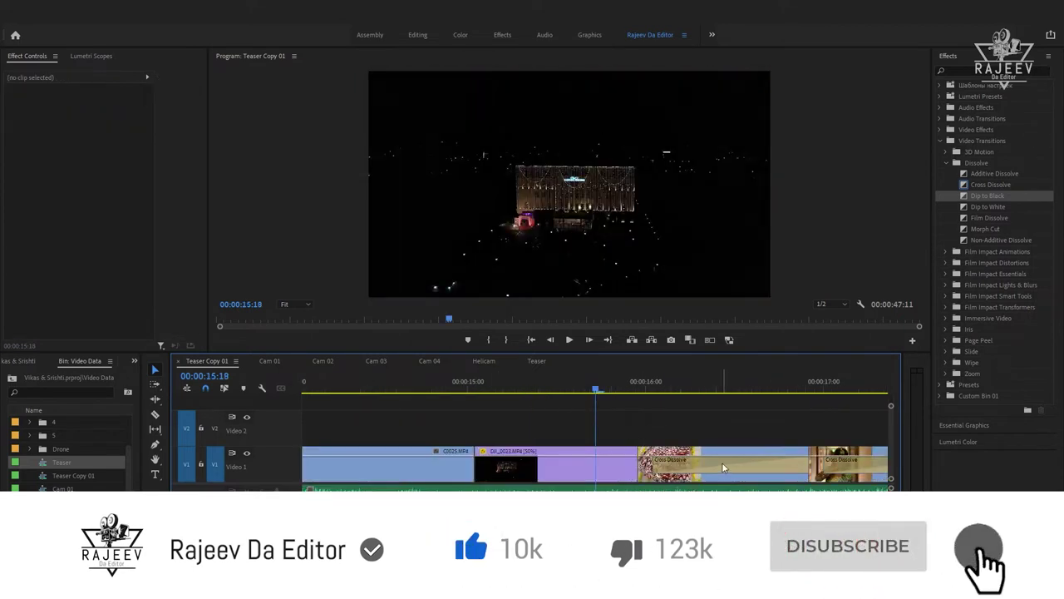
left_click(722, 462)
key("Delete")
key("minus")
key("minus")
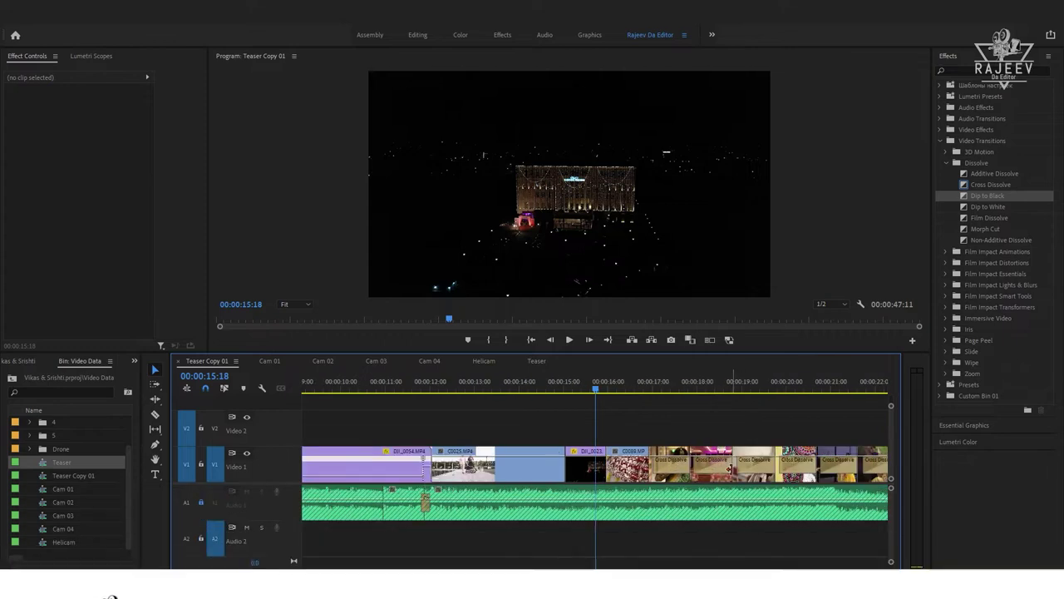
key("minus")
left_click(636, 472)
key("Delete")
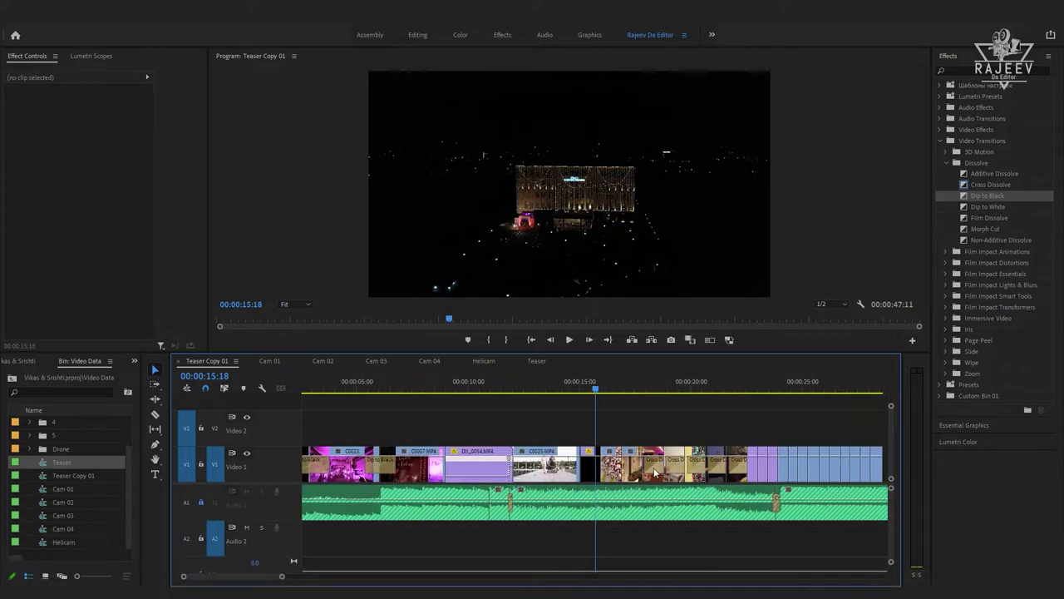
left_click(676, 468)
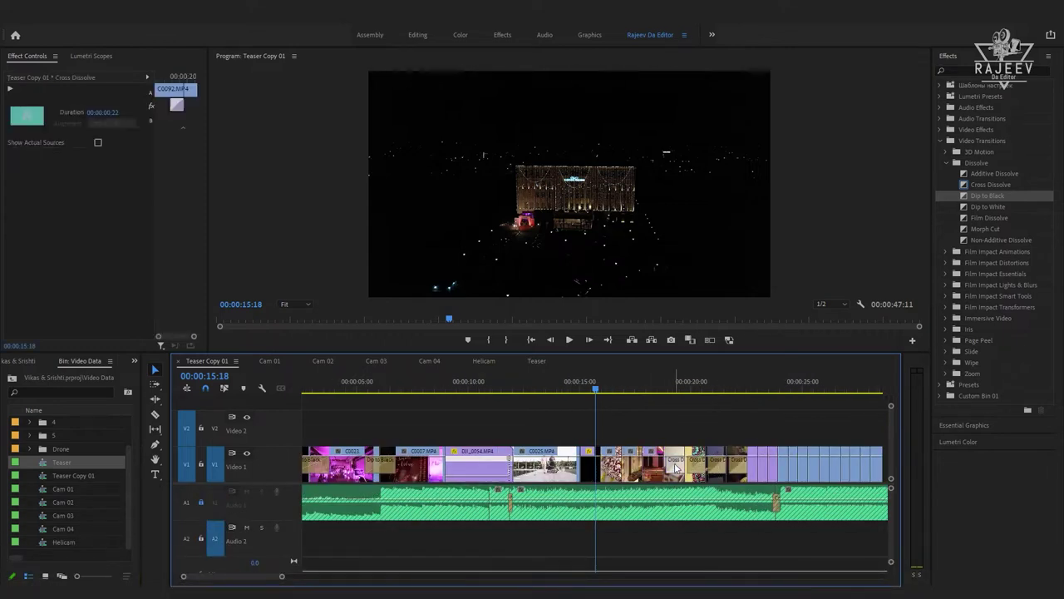
key("Delete")
left_click(696, 467)
key("Delete")
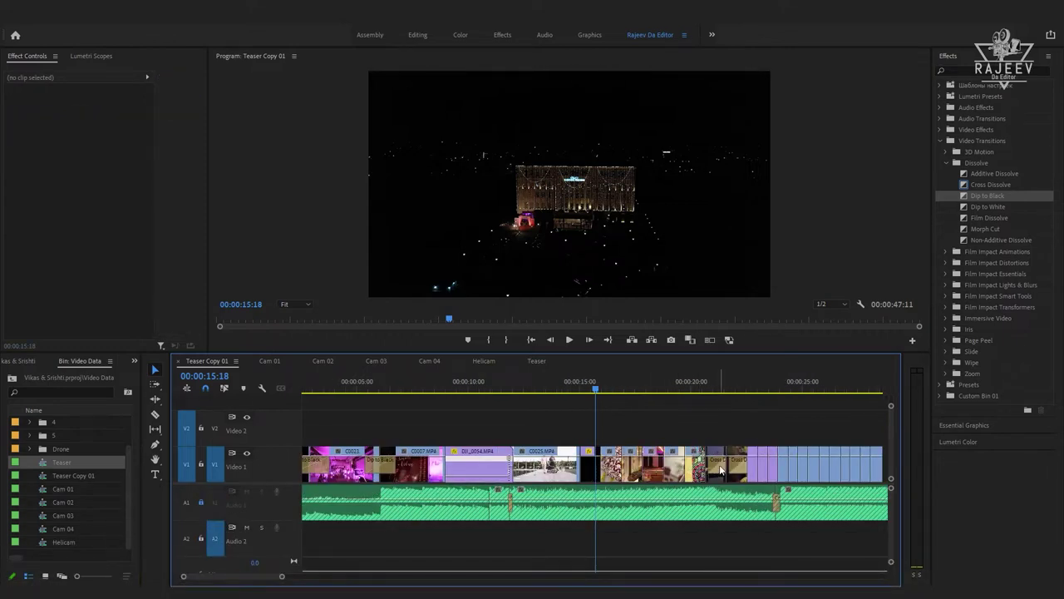
left_click(716, 468)
key("Delete")
left_click(740, 471)
key("Delete")
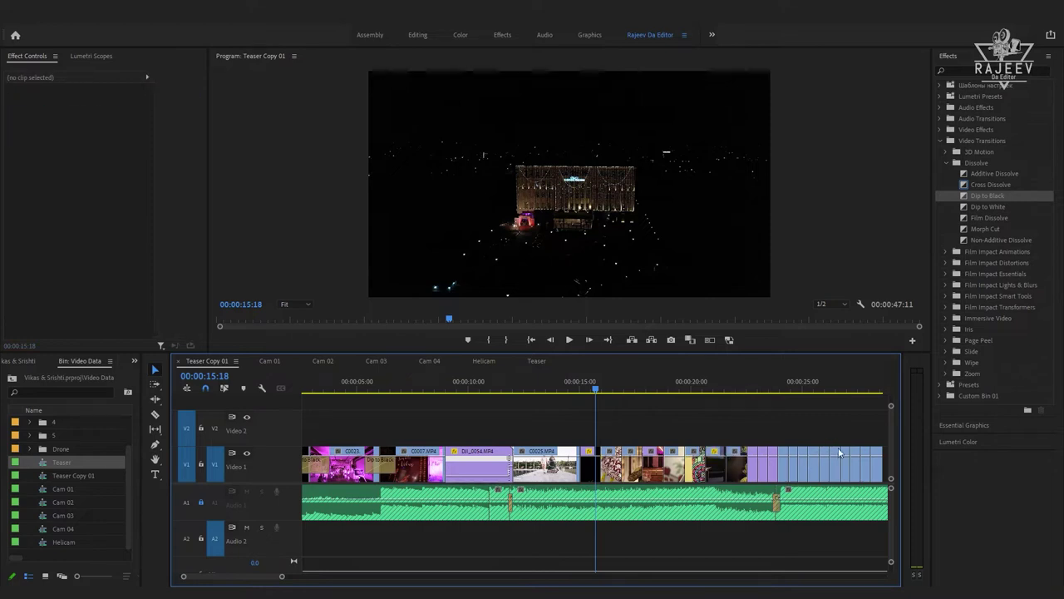
- Select the rapid-cut clips at the end of V1 and set their duration to 12 frames
scroll(832, 462, "right", 2)
left_click_drag(853, 439, 537, 465)
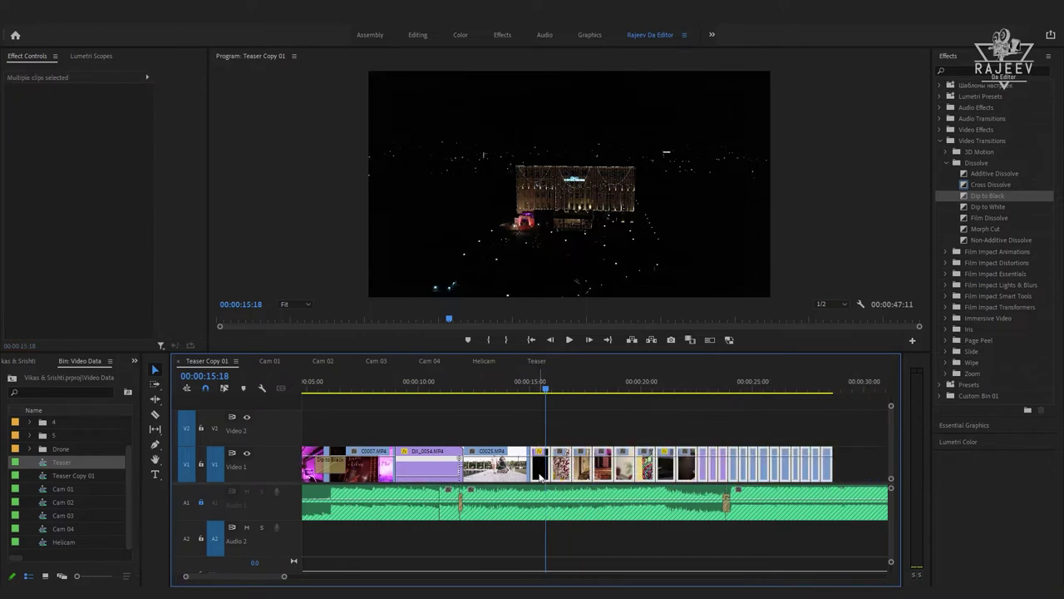
key("ctrl+r")
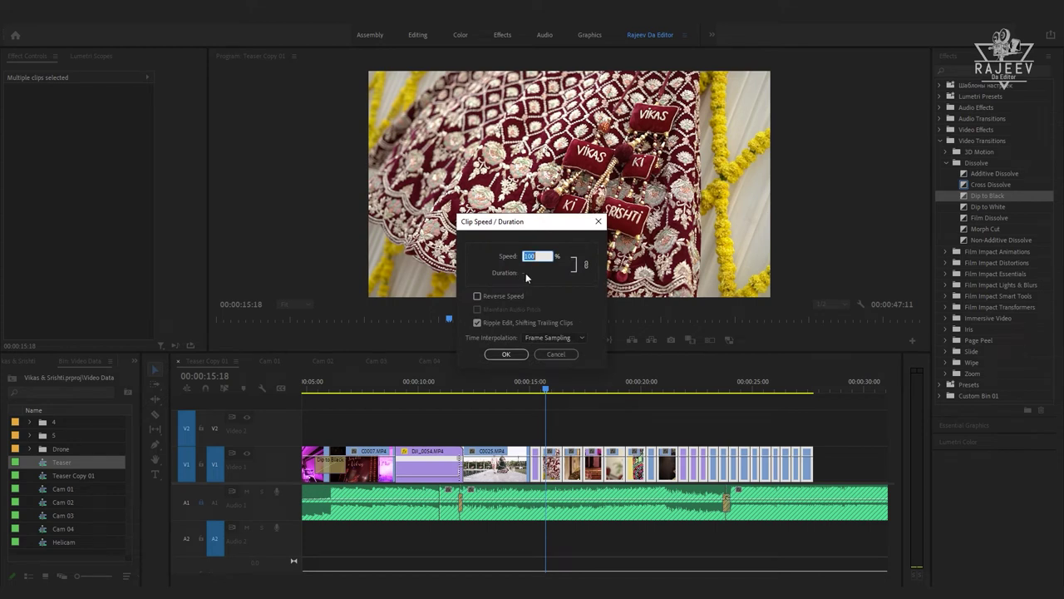
left_click(525, 272)
key("Return")
key("Return")
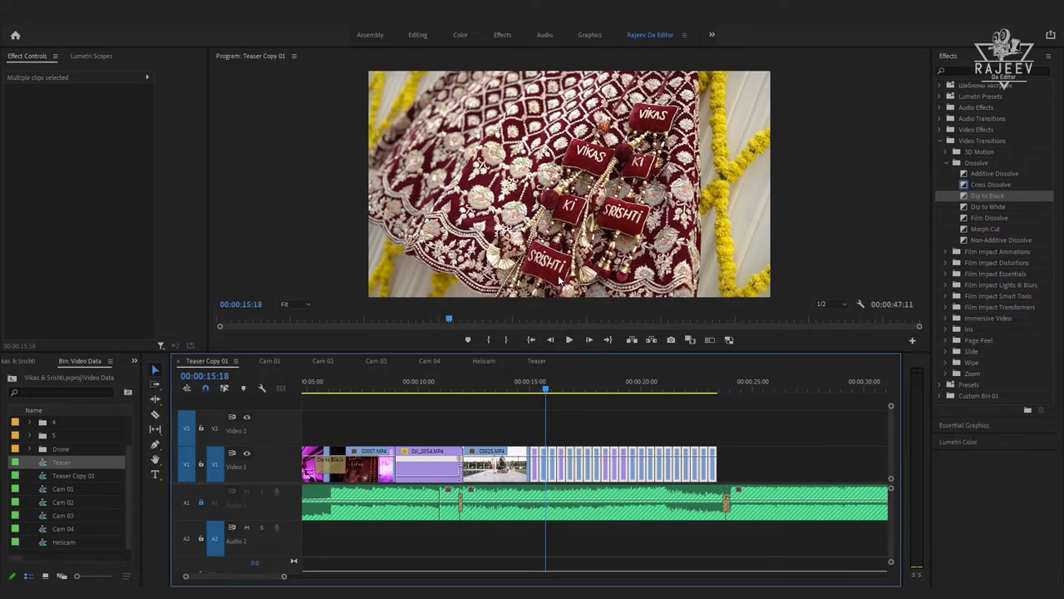
key("ctrl+r")
key("Return")
- Shorten the clips' duration further, finally entering a duration value of 5
key("ctrl+r")
left_click(552, 272)
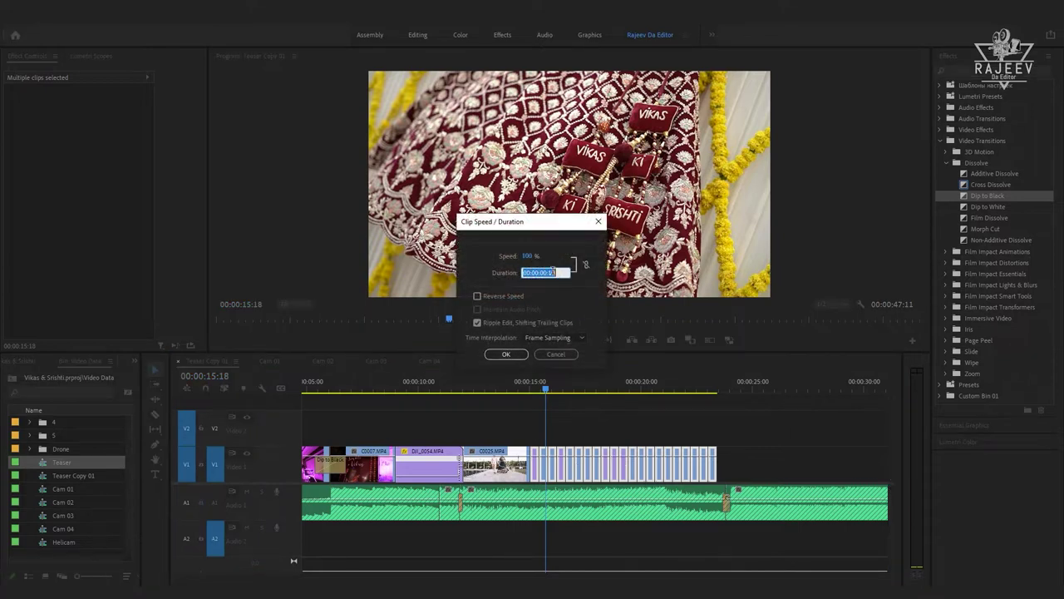
key("Return")
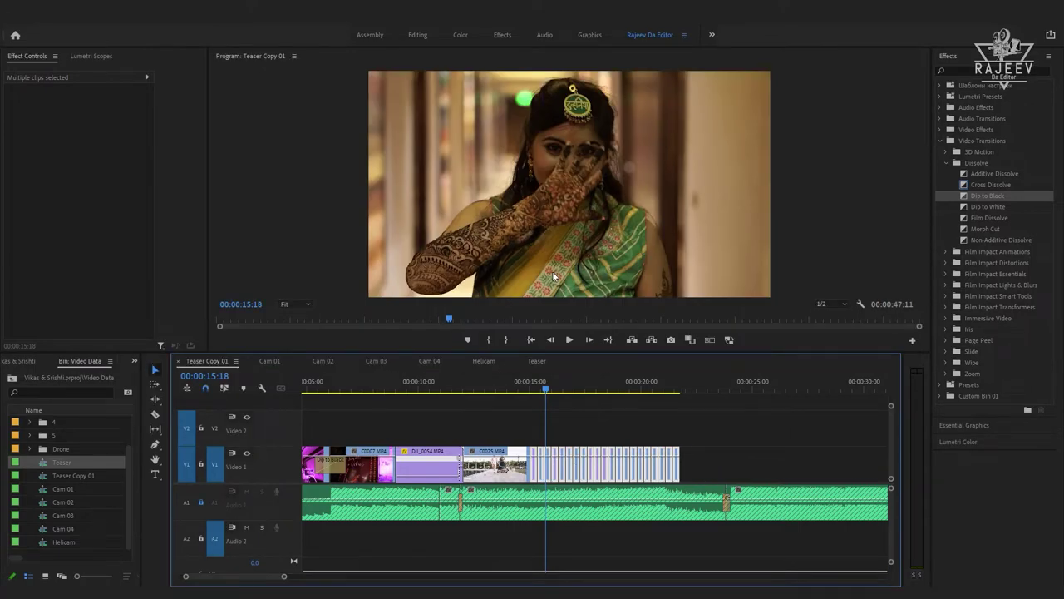
key("ctrl+r")
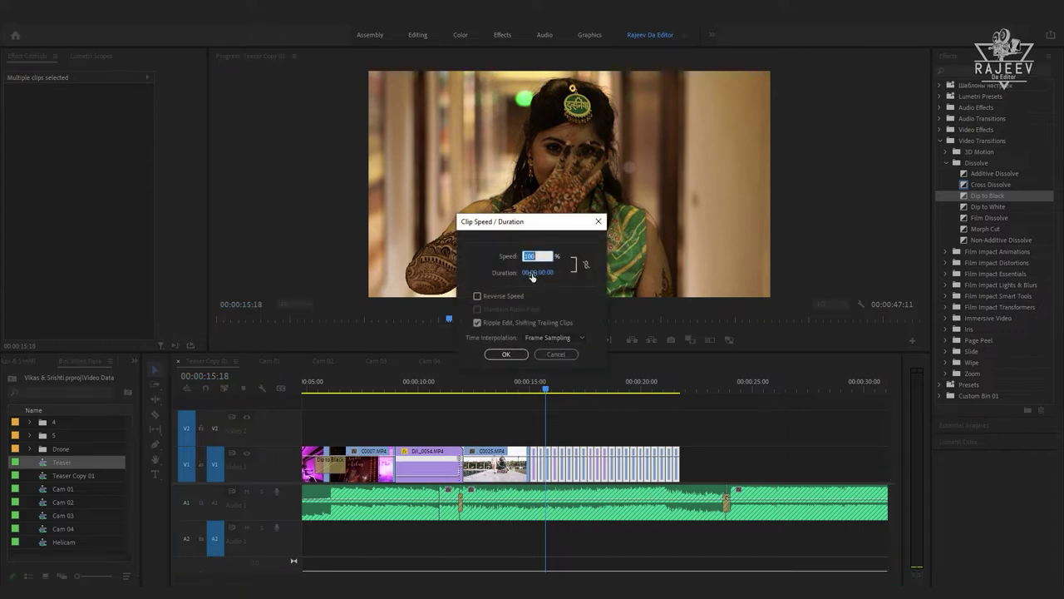
left_click(552, 272)
type("5")
key("Return")
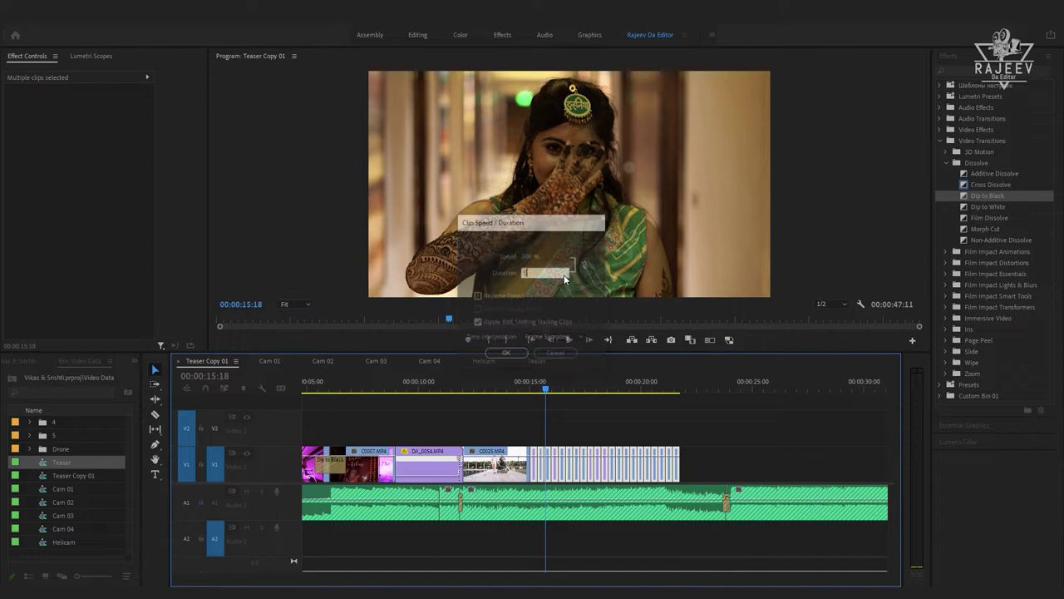
- Play back the shortened montage, then marquee-select the short clips at its end
left_click(652, 404)
key("space")
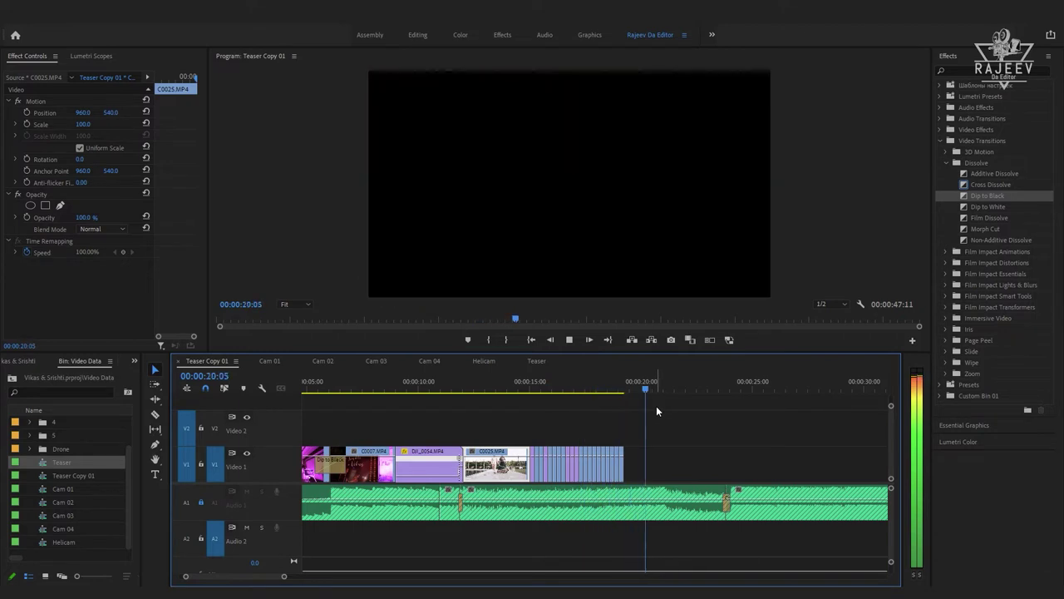
key("Up")
key("Up")
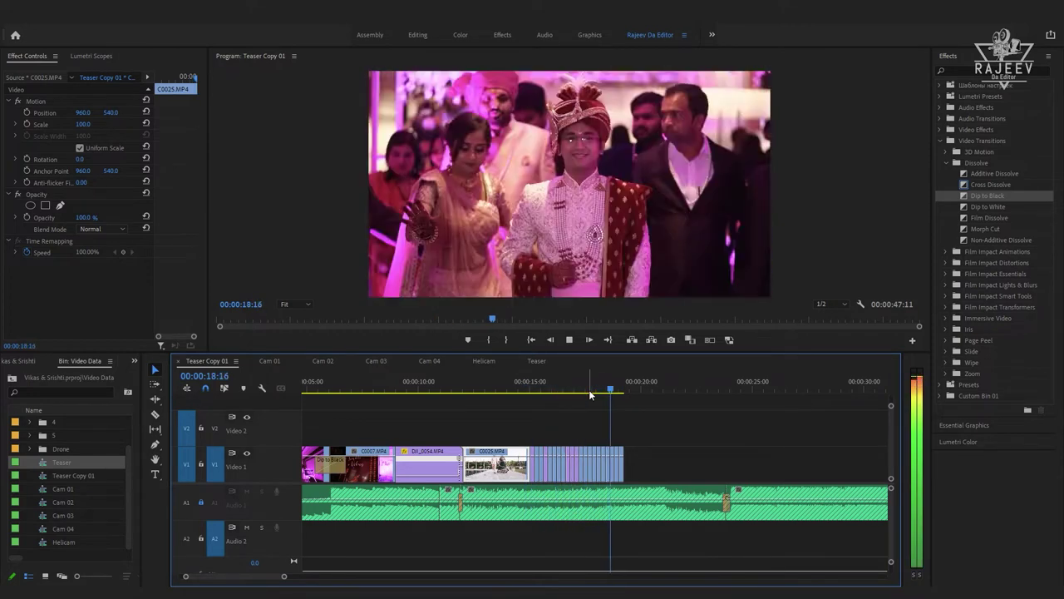
left_click_drag(651, 429, 537, 468)
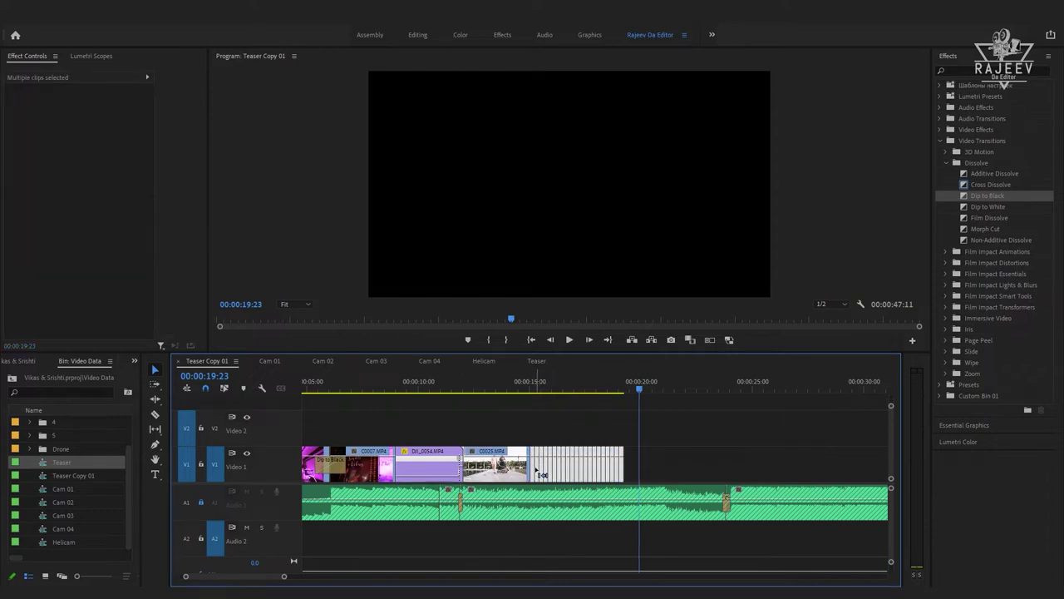
- Give the selected tail clips a shorter duration in Clip Speed/Duration and play back the ending
key("ctrl+r")
left_click(552, 270)
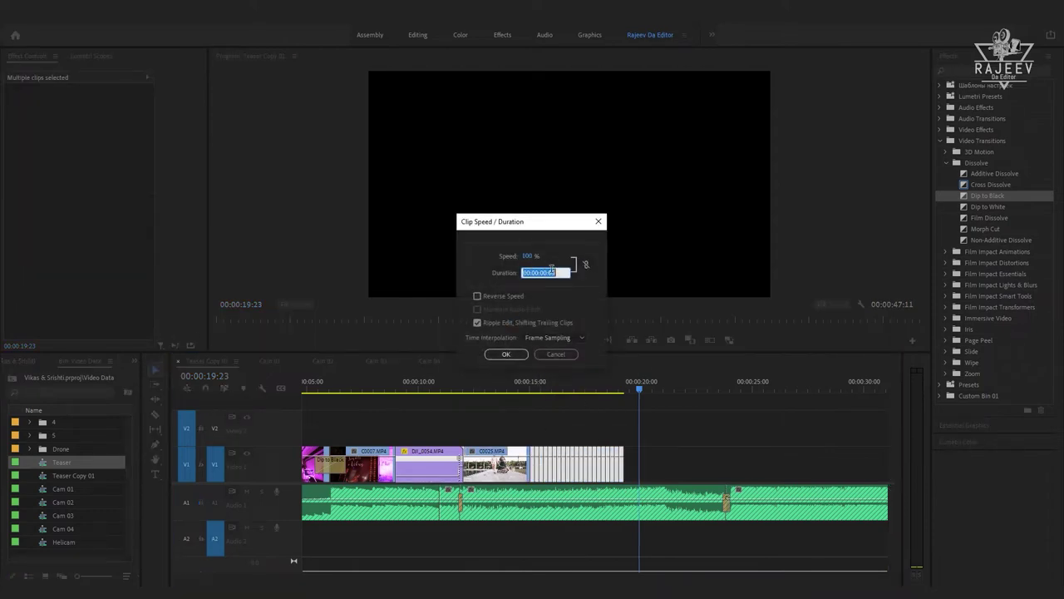
key("Return")
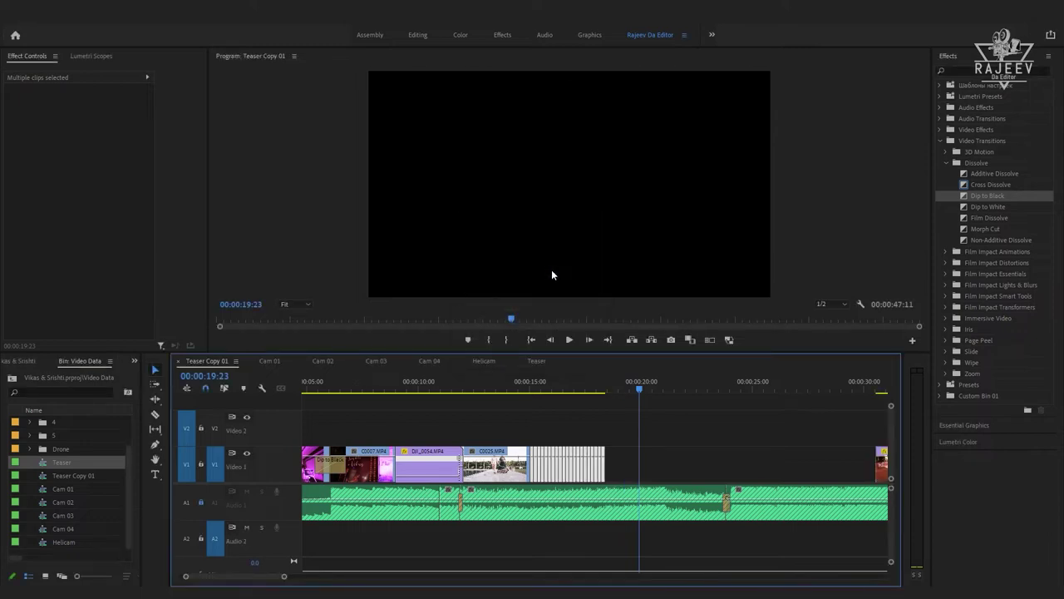
left_click(525, 389)
key("space")
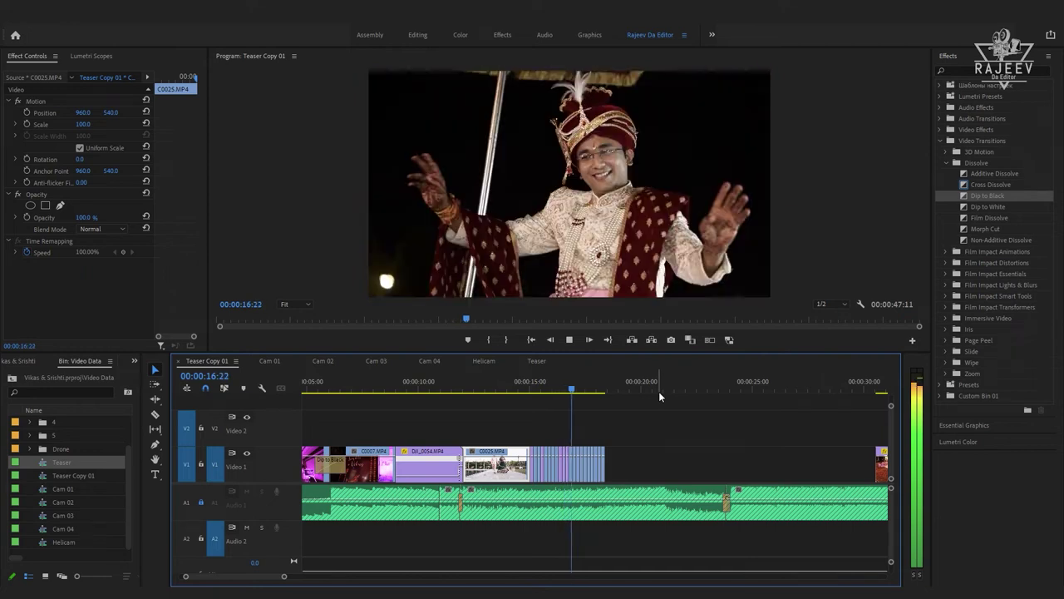
- Reselect the tail clips and review playback from earlier in the montage
left_click_drag(624, 434, 529, 465)
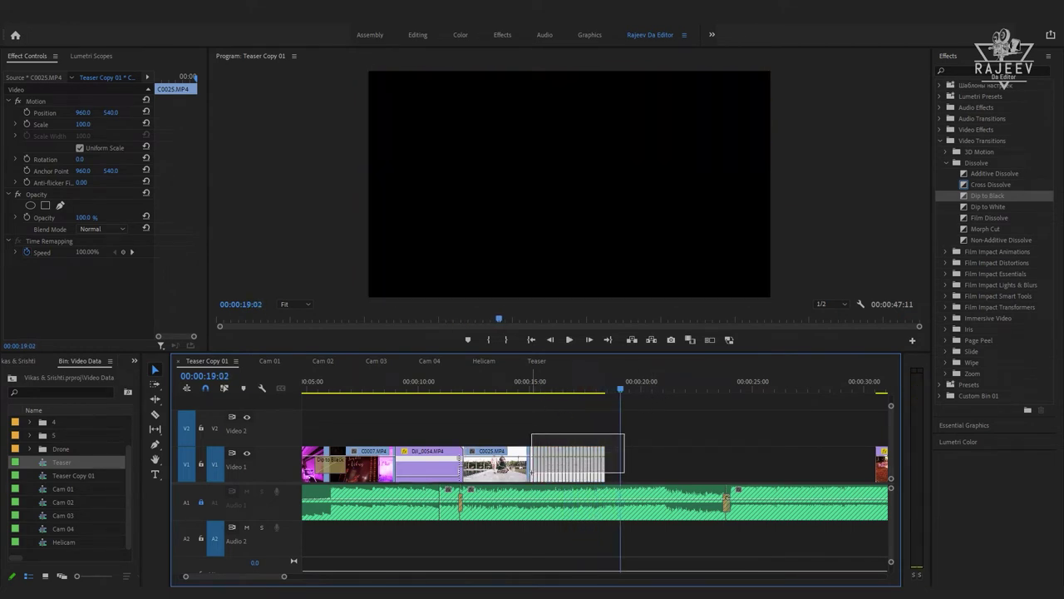
left_click(534, 388)
key("space")
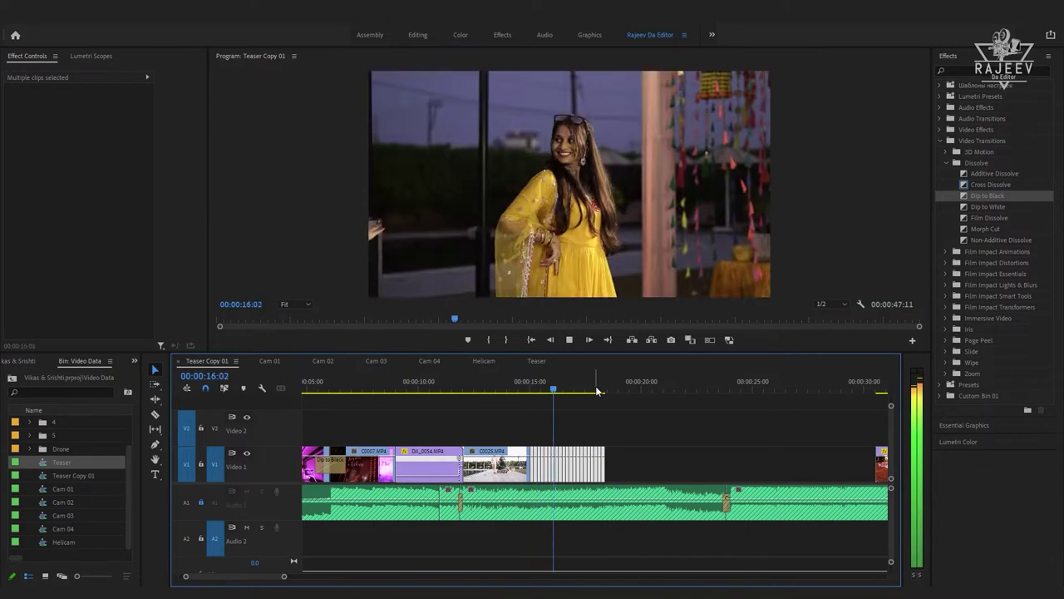
key("space")
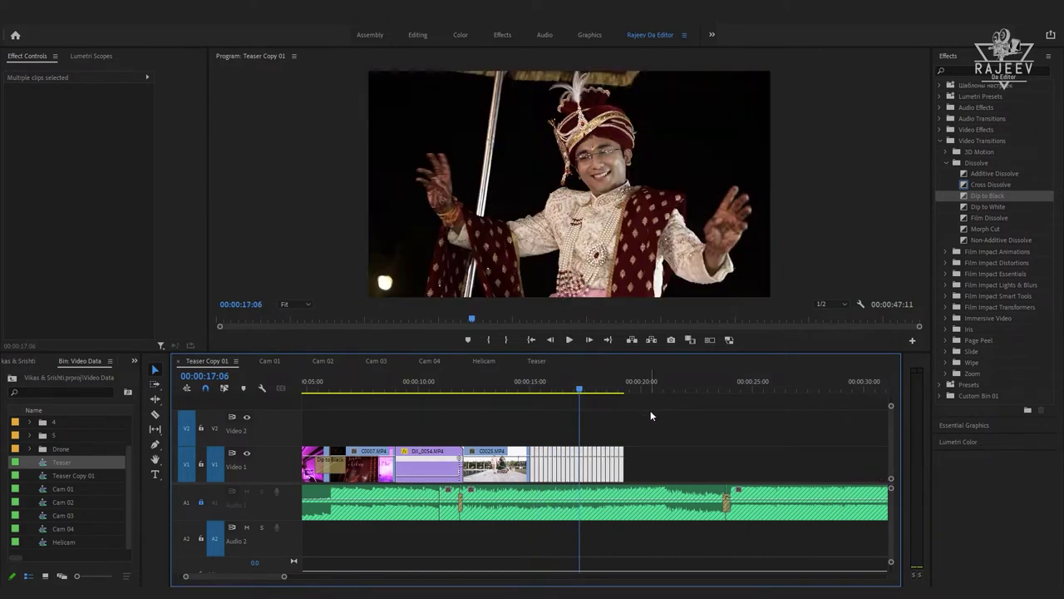
left_click_drag(541, 391, 523, 384)
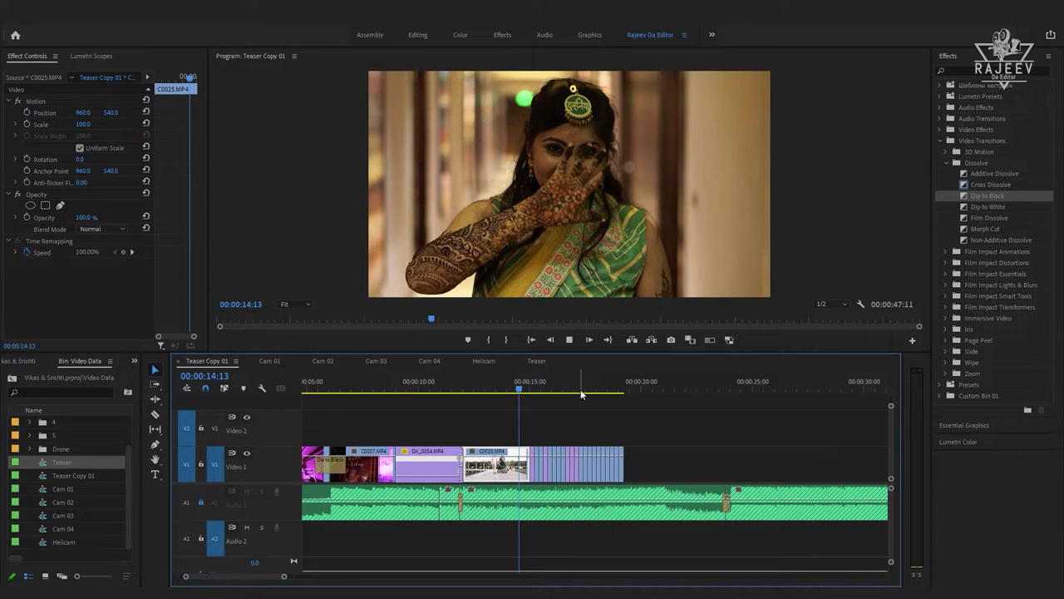
key("space")
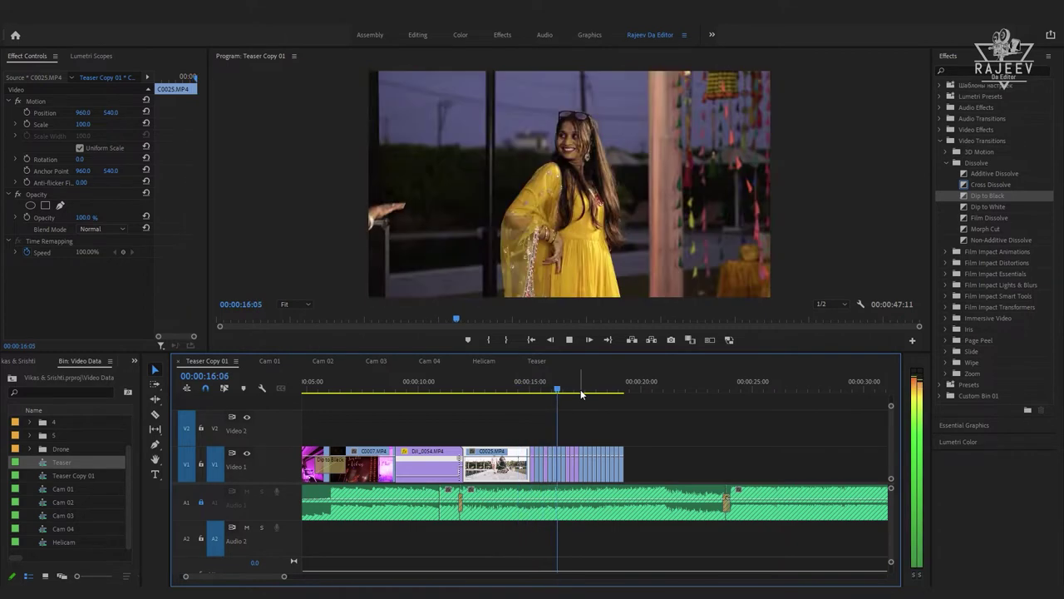
key("space")
left_click_drag(644, 433, 582, 481)
key("space")
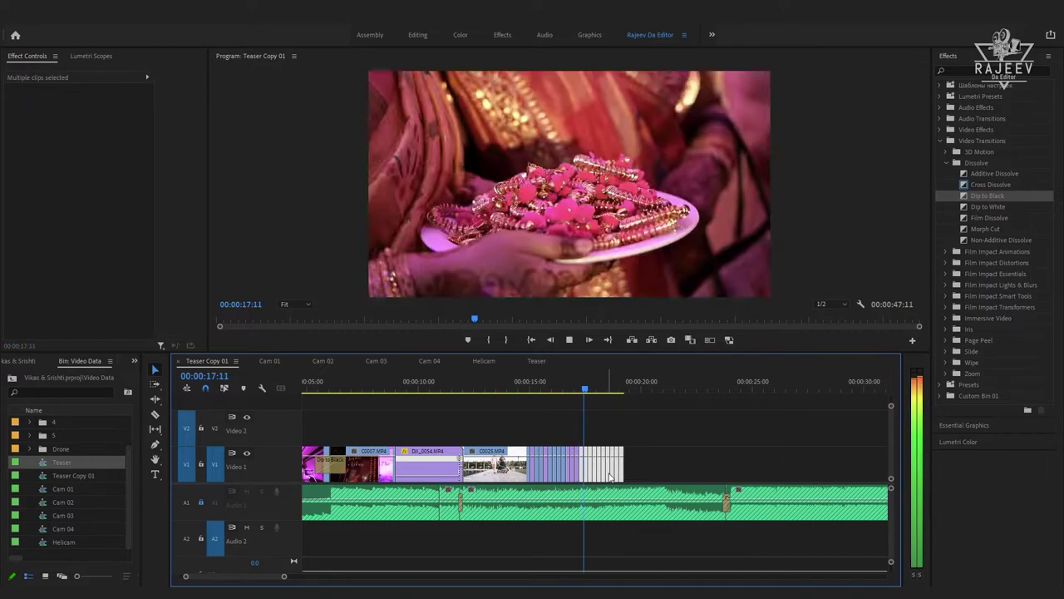
key("space")
- Shorten the tail clips' duration again and play the result through the montage end
key("ctrl+r")
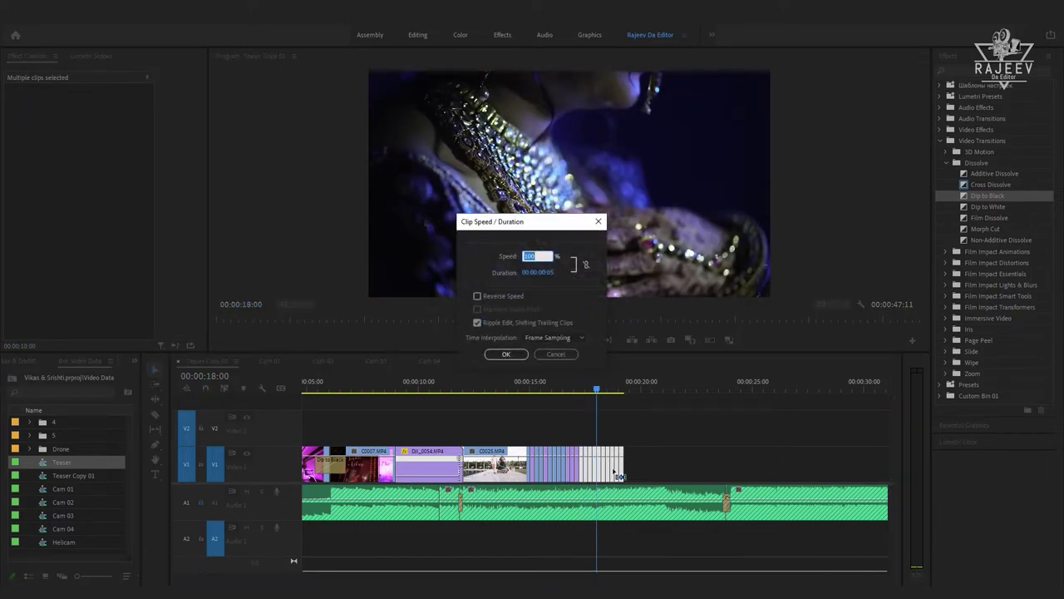
left_click(553, 273)
key("Return")
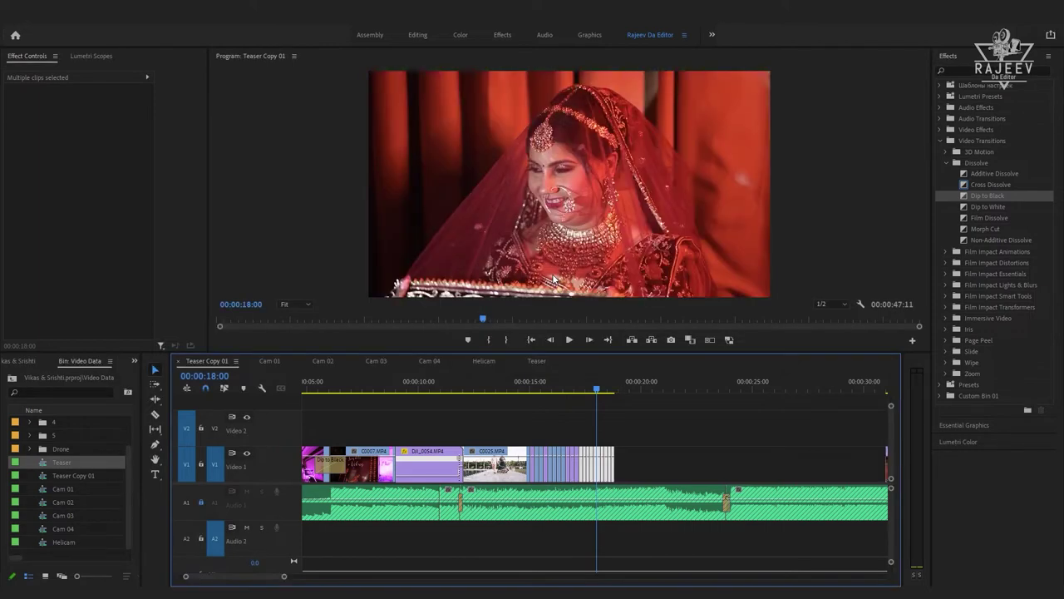
left_click(565, 386)
key("space")
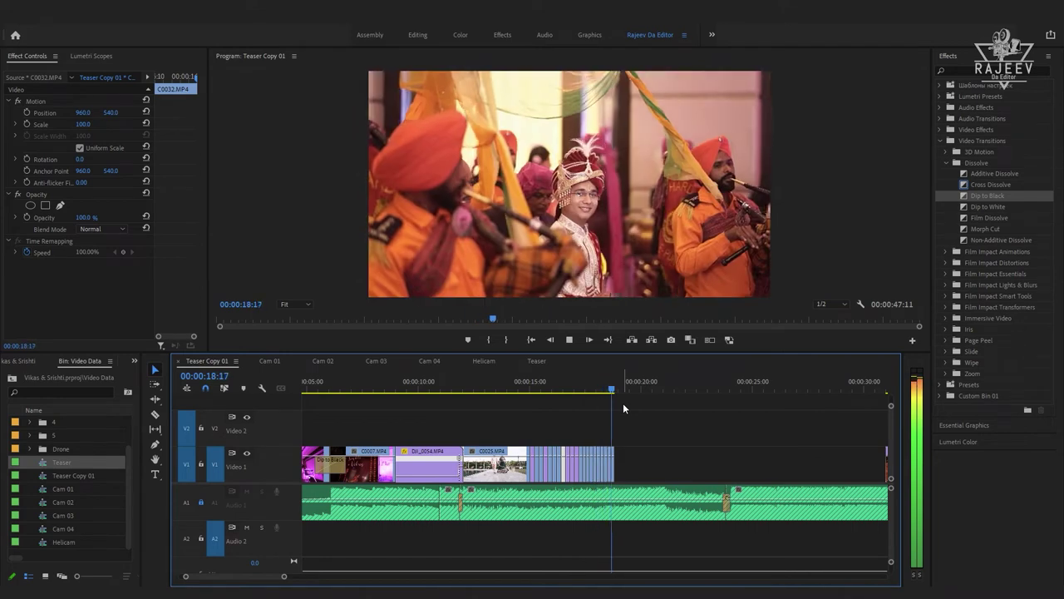
key("space")
- Apply a new shorter duration to the reselected tail clips and replay the montage
left_click_drag(642, 439, 582, 475)
key("ctrl+r")
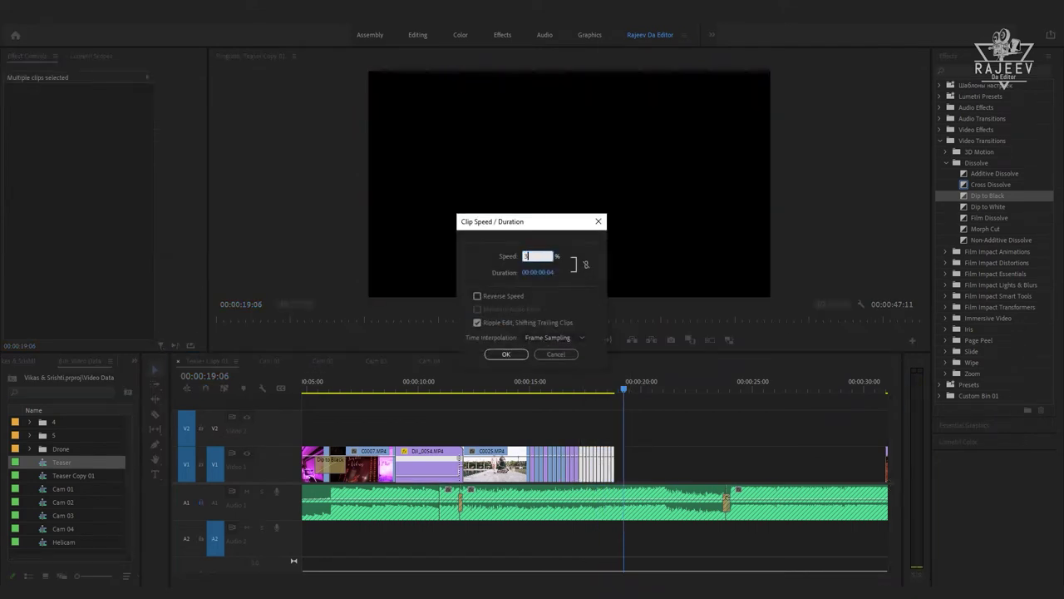
key("Return")
key("ctrl+r")
key("Return")
left_click(576, 390)
key("space")
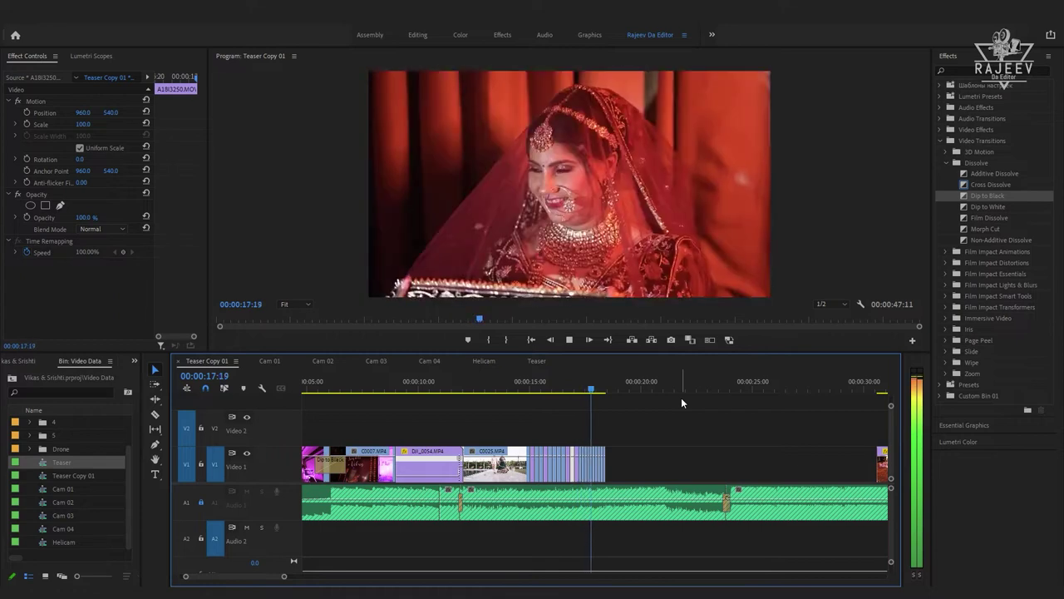
left_click(525, 390)
key("space")
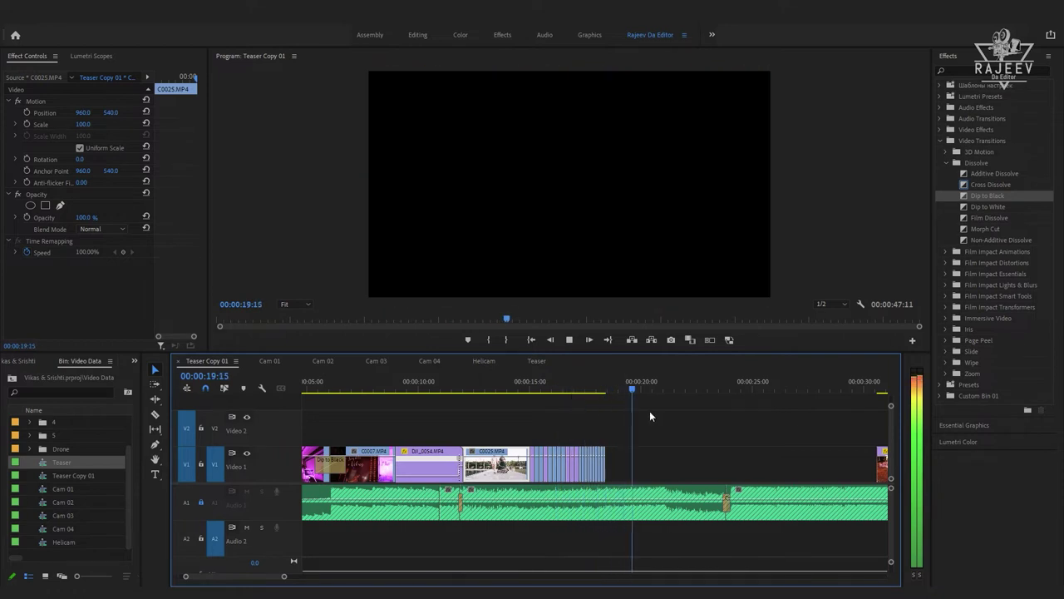
- Play back the retimed ending and save the project
key("space")
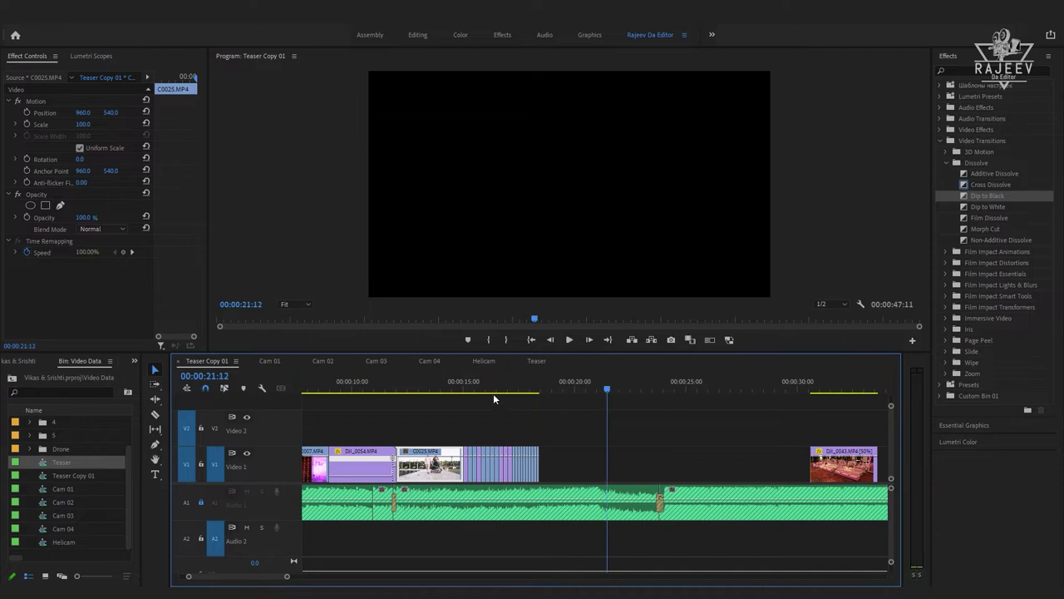
key("space")
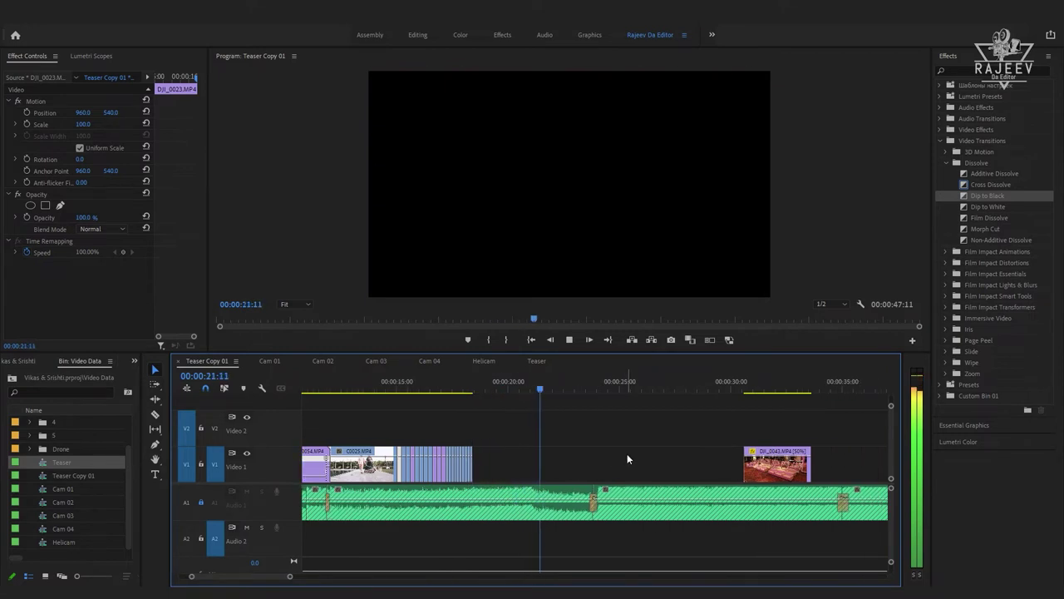
key("space")
left_click(453, 387)
key("space")
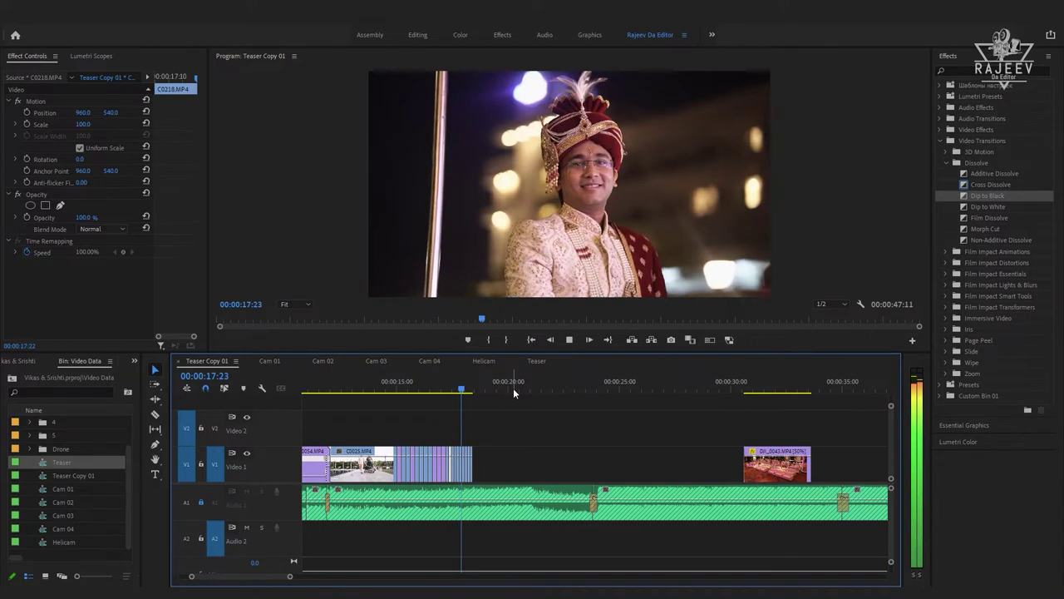
key("ctrl+s")
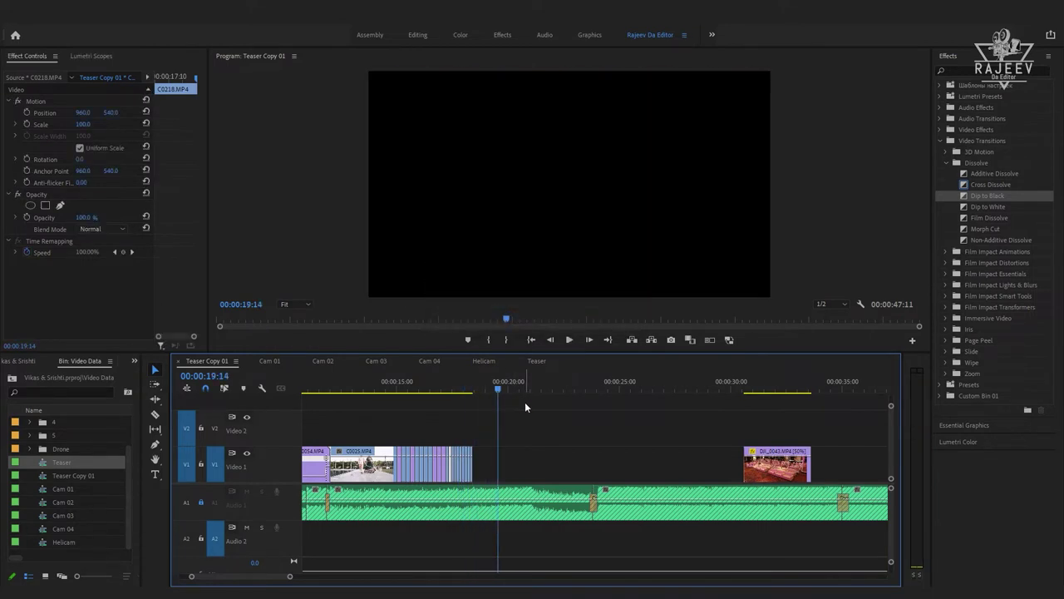
- Zoom into the timeline at 00:00:15:08 and play and scrub through the short tail clips
key("space")
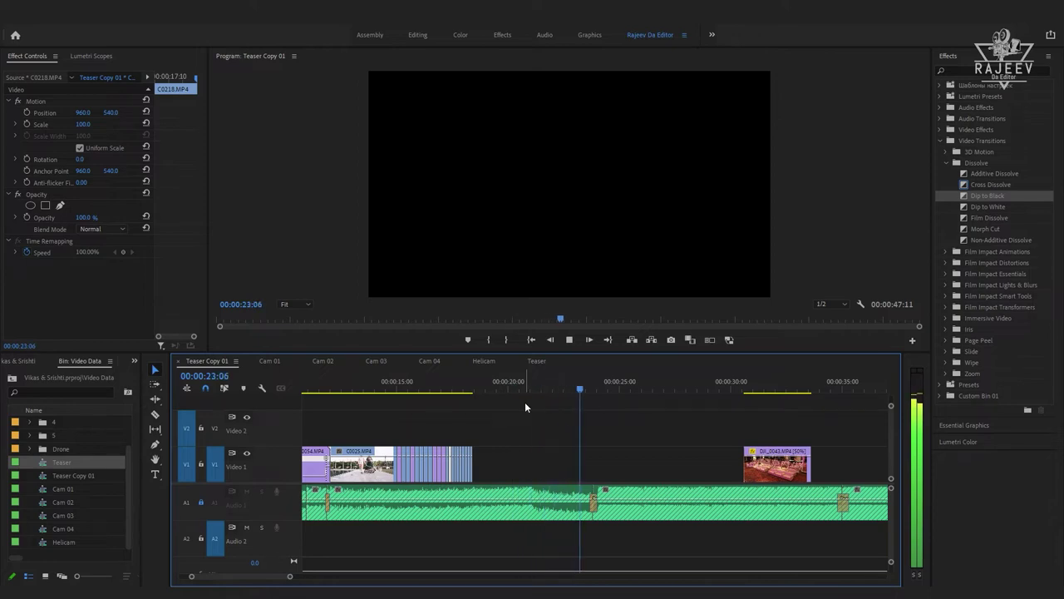
key("space")
left_click(404, 383)
key("equal")
key("equal")
key("space")
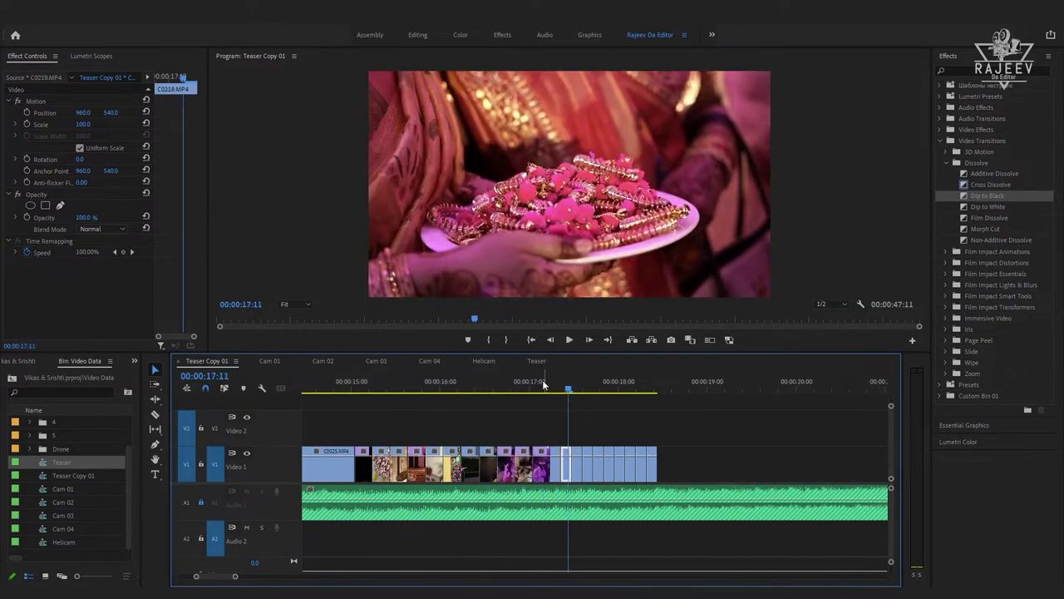
left_click_drag(570, 392, 572, 391)
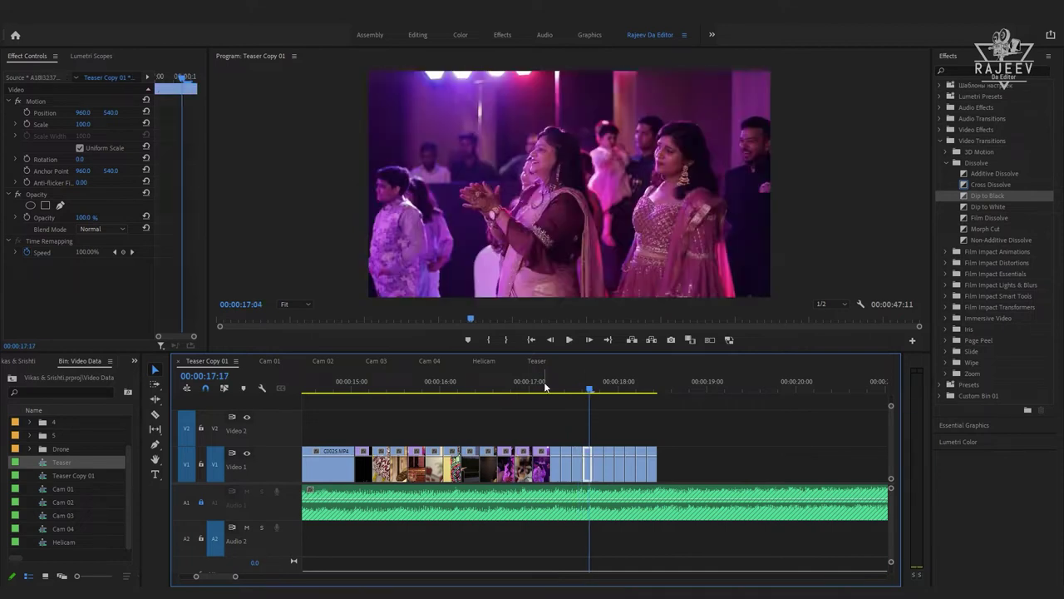
key("space")
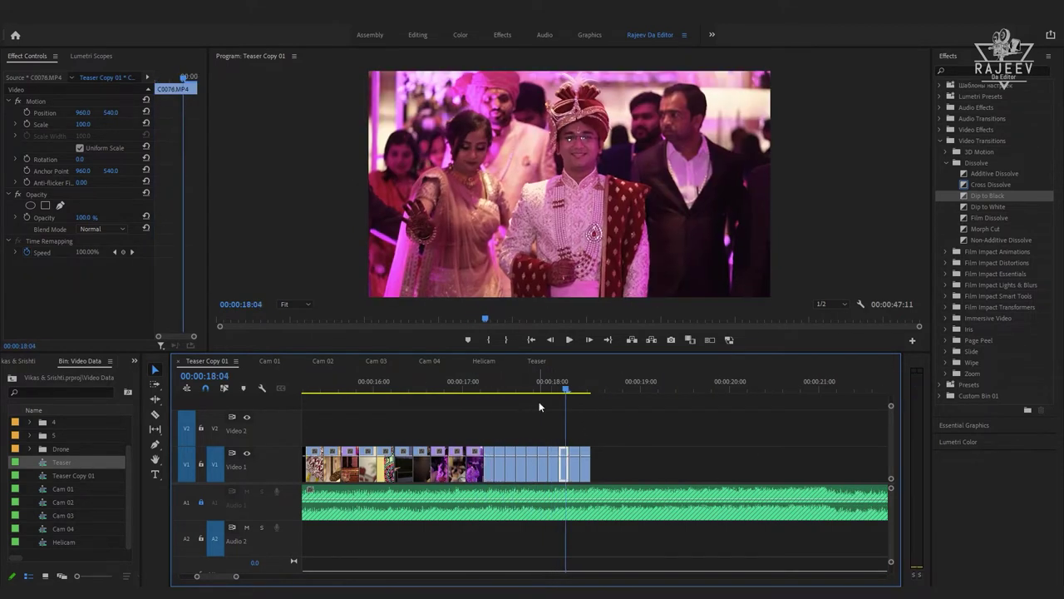
- Scrub the tail from 00:00:17:04 to the end, then bring up the Cam 01 sequence
left_click(478, 384)
left_click_drag(489, 391, 554, 399)
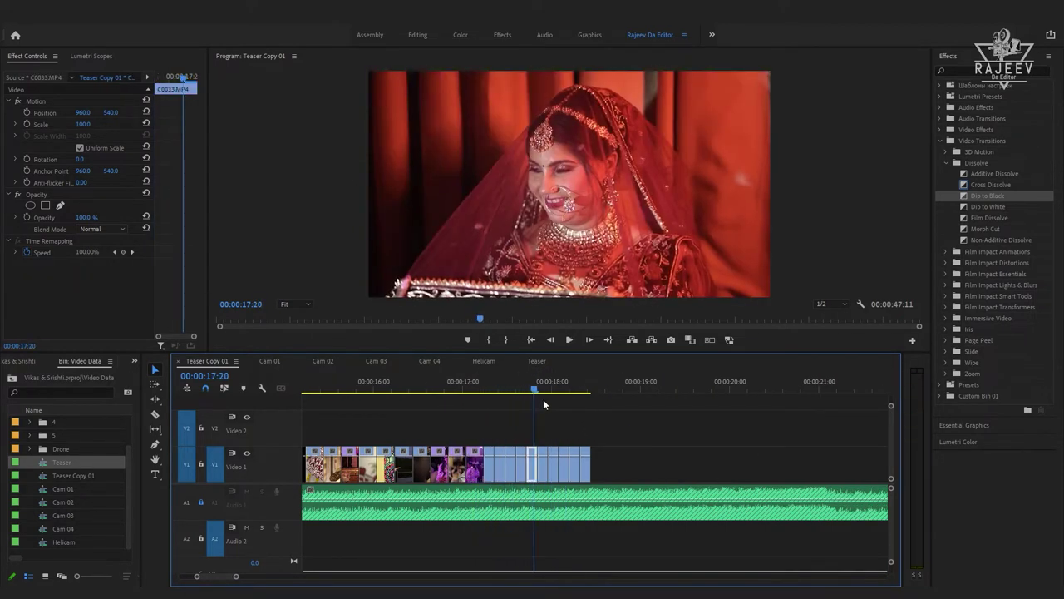
key("space")
key("space")
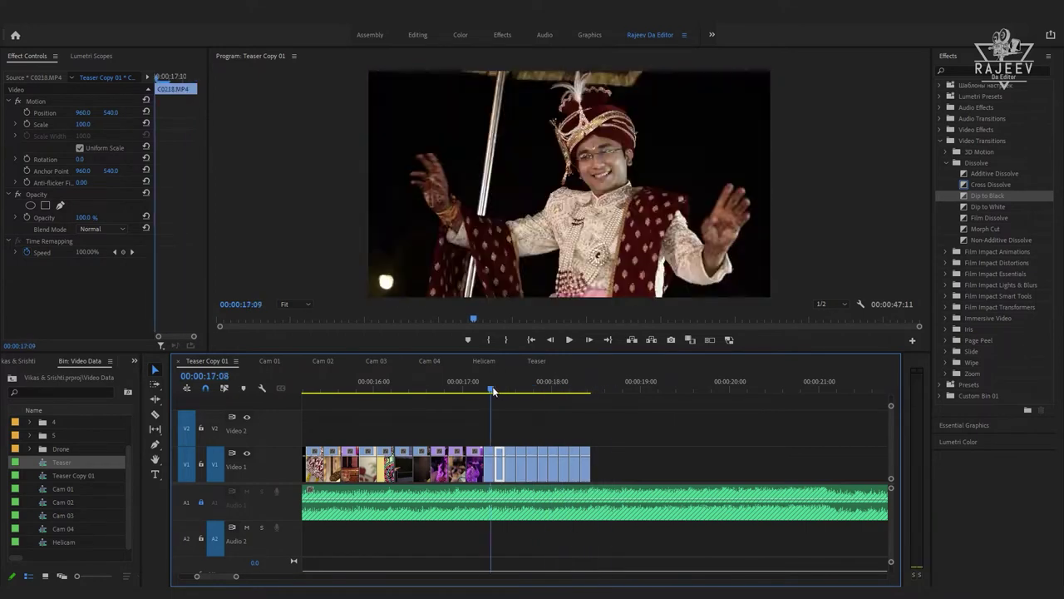
key("space")
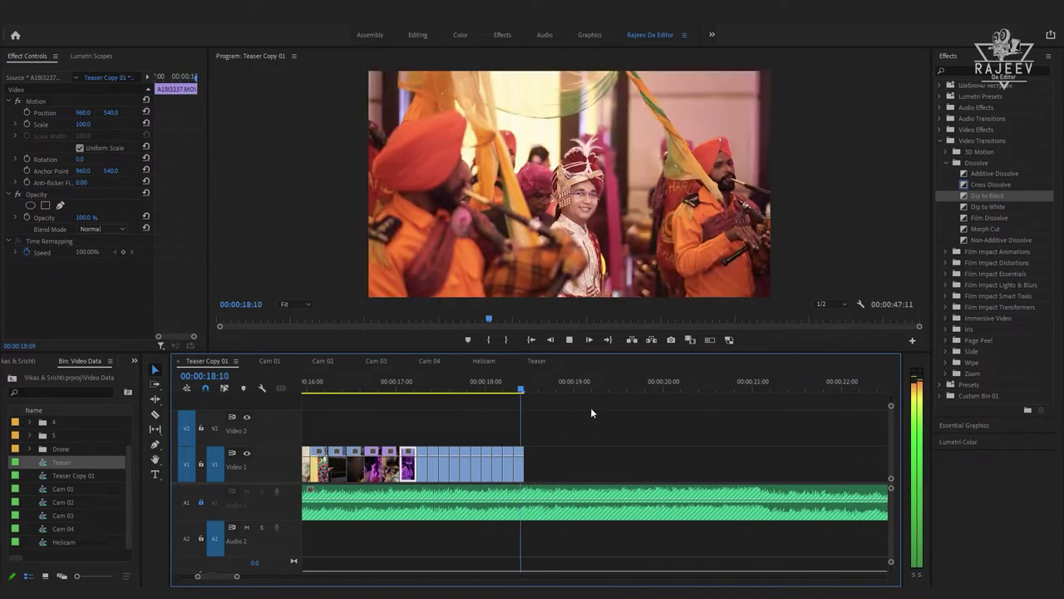
key("shift+3")
- Show the whole Cam 01 sequence and zoom in around a later point in the footage
left_click(679, 387)
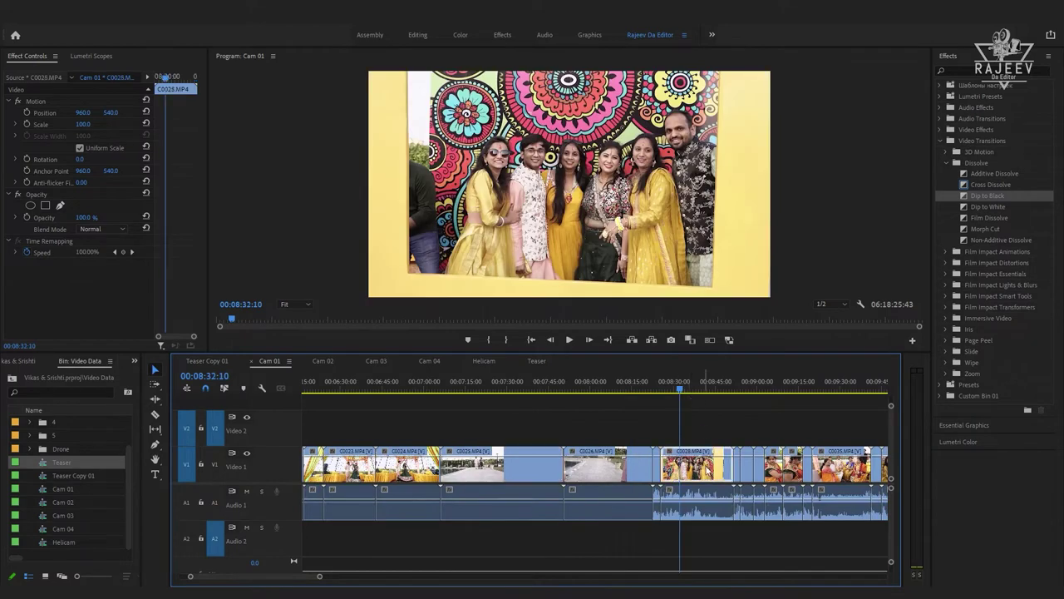
left_click(199, 362)
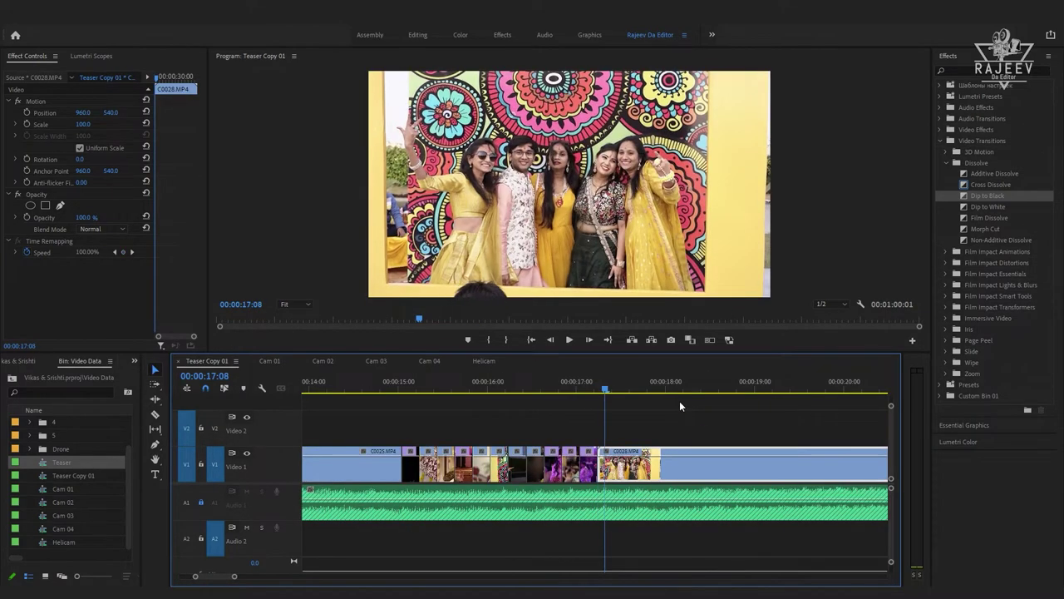
key("ctrl+z")
key("shift+3")
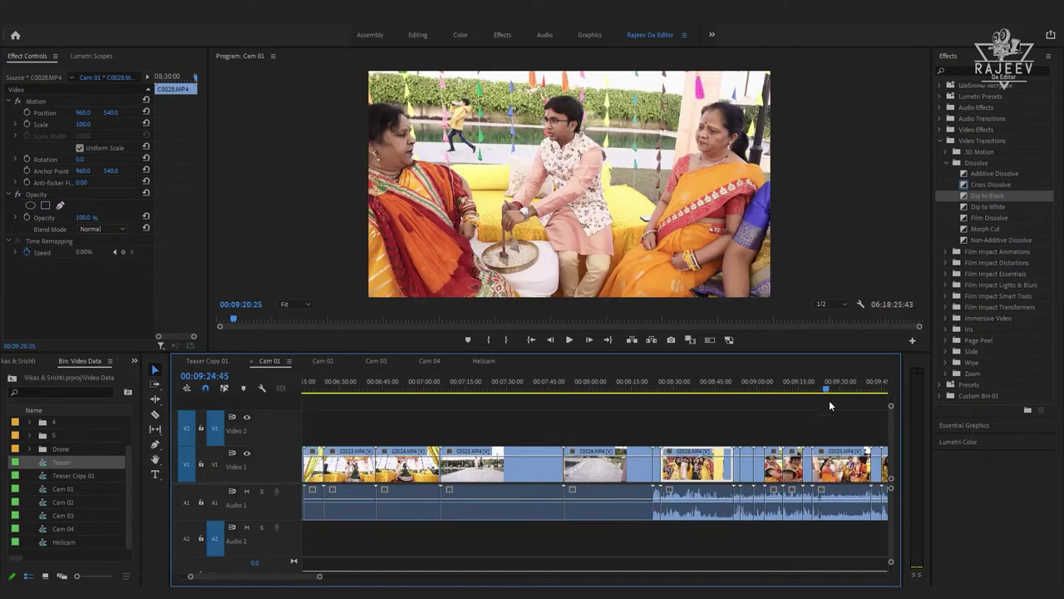
key("backslash")
mouse_move(592, 389)
left_mouse_down()
mouse_move(730, 432)
mouse_move(743, 477)
left_mouse_up()
key("equal")
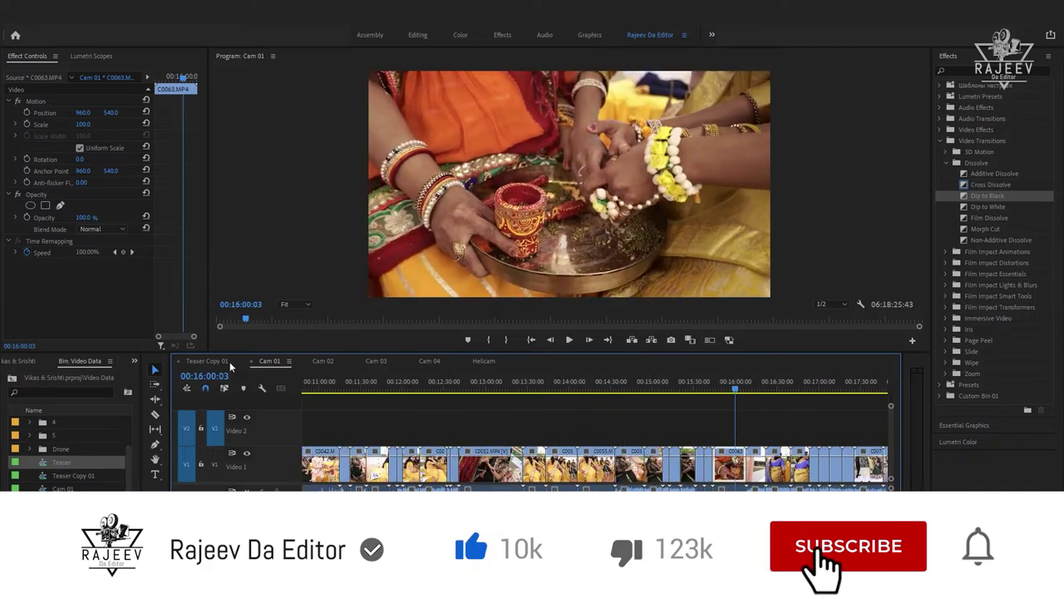
- Review the teaser tail between 00:00:17:12 and 00:00:19:24 alongside the Cam 01 footage
left_click(231, 367)
key("space")
left_click(842, 395)
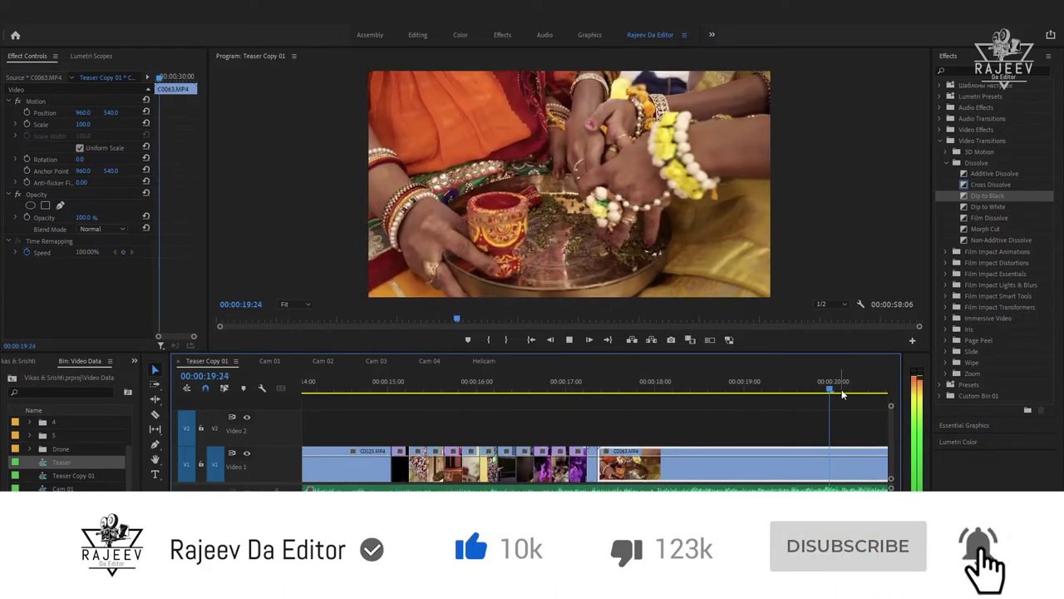
key("space")
left_click(609, 390)
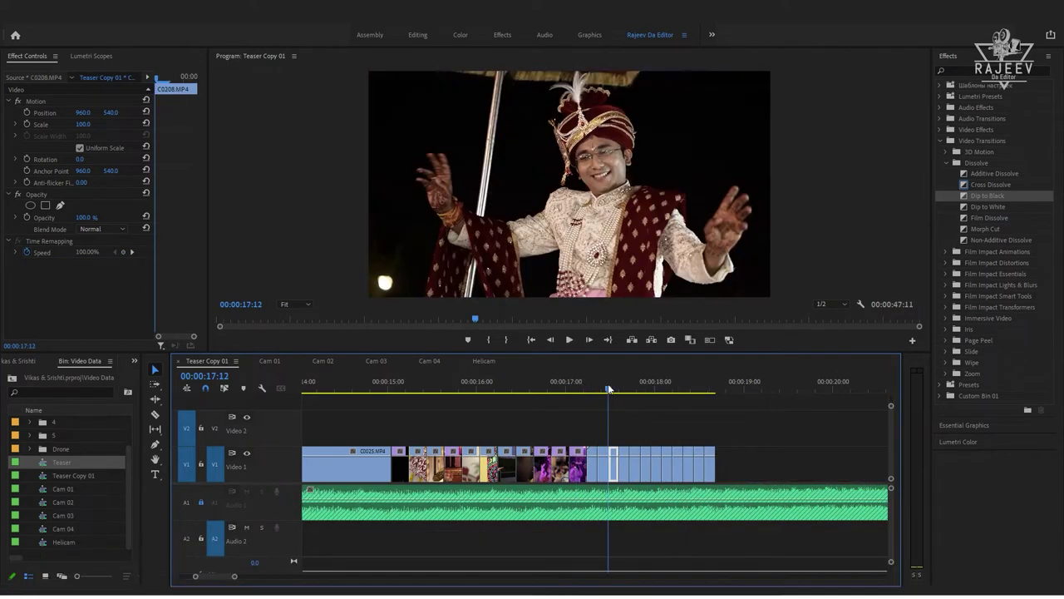
left_click_drag(836, 389, 684, 408)
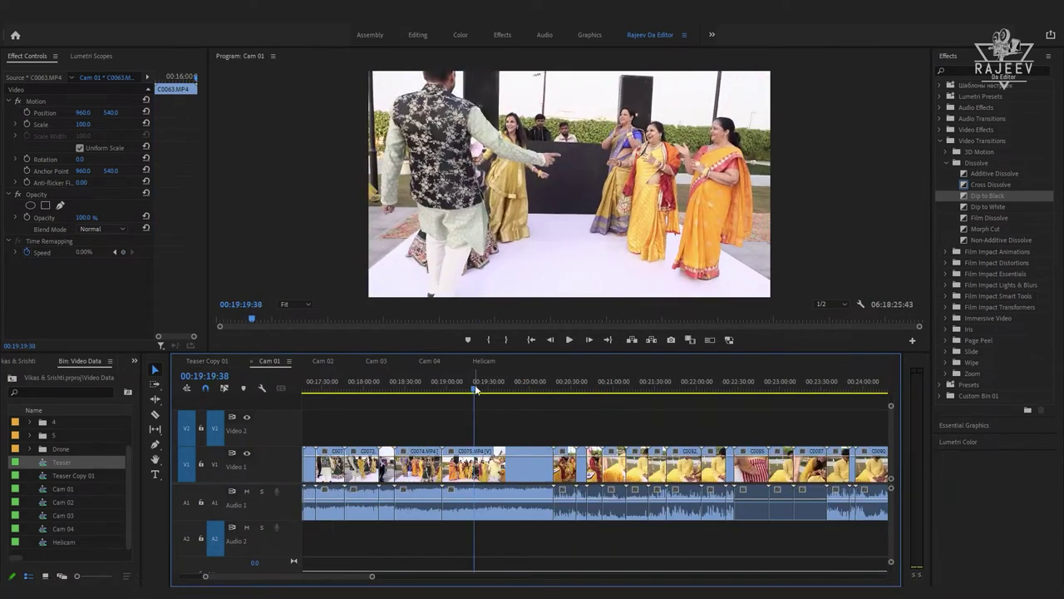
left_click(207, 360)
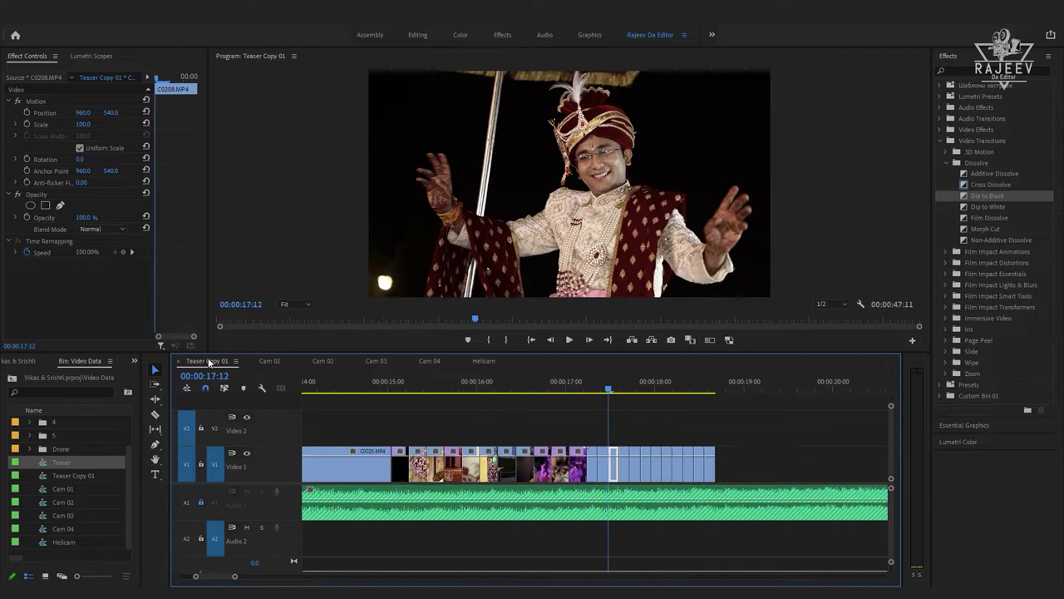
left_click(804, 390)
mouse_move(804, 396)
left_mouse_down()
mouse_move(574, 407)
mouse_move(608, 389)
left_mouse_up()
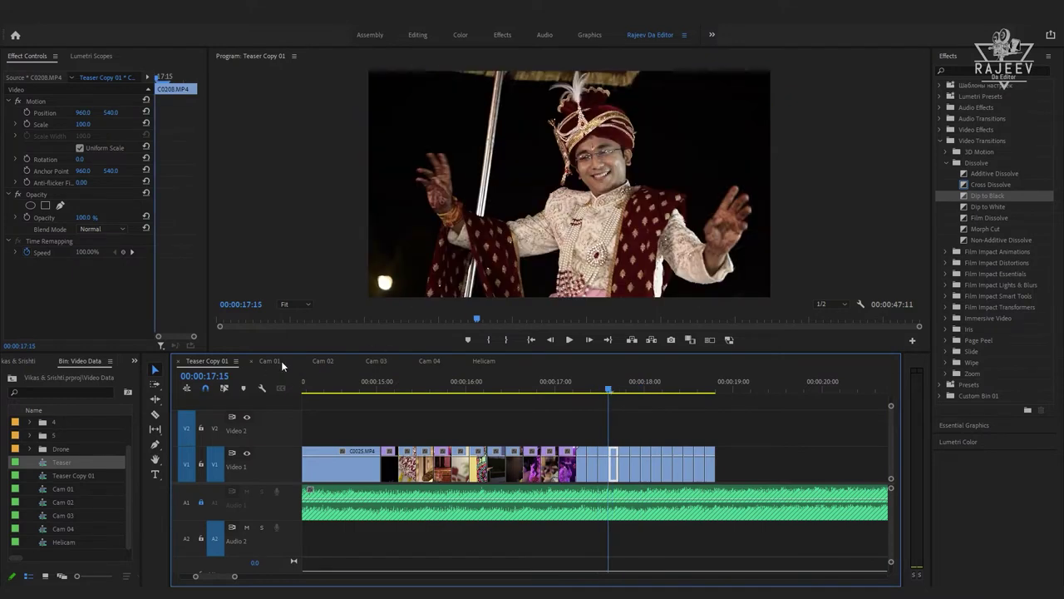
- Move clips C0218 and C0226 to follow C0028 and play back the rearranged montage
left_click(281, 360)
left_click(207, 361)
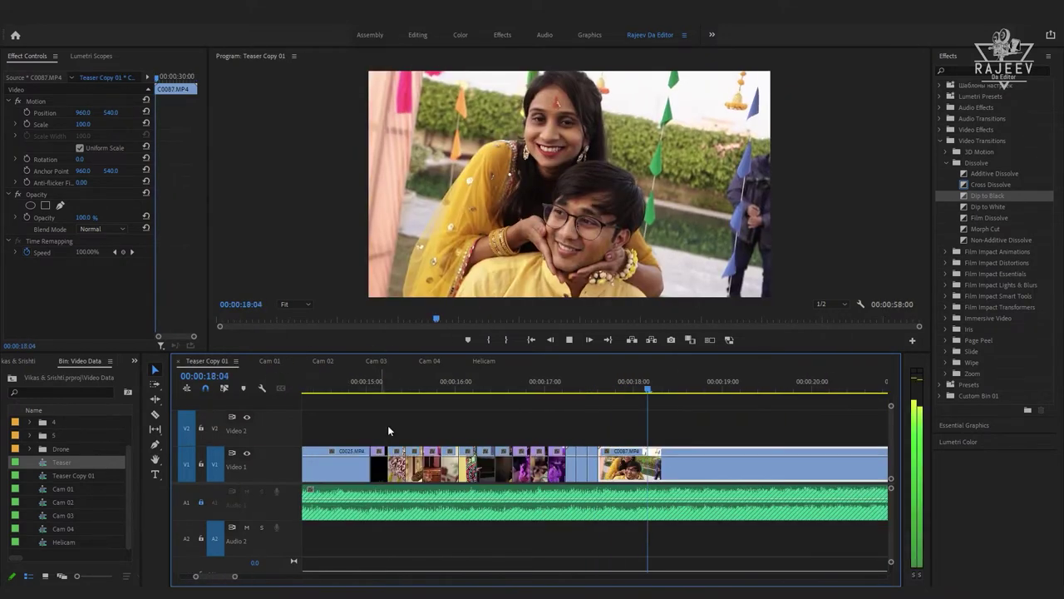
left_click(582, 388)
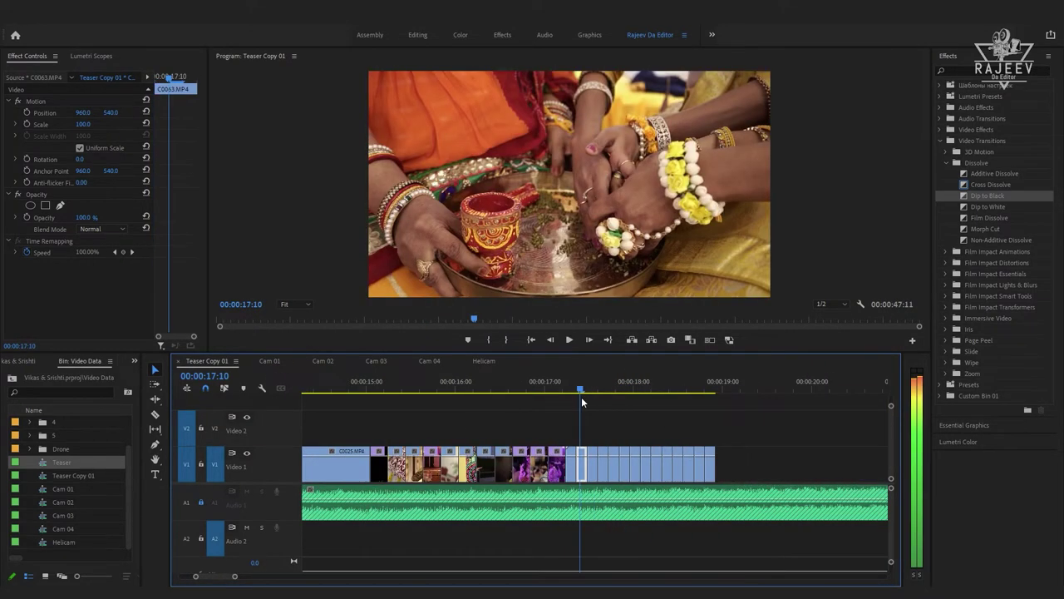
key("=")
key("=")
left_click_drag(740, 468, 533, 467)
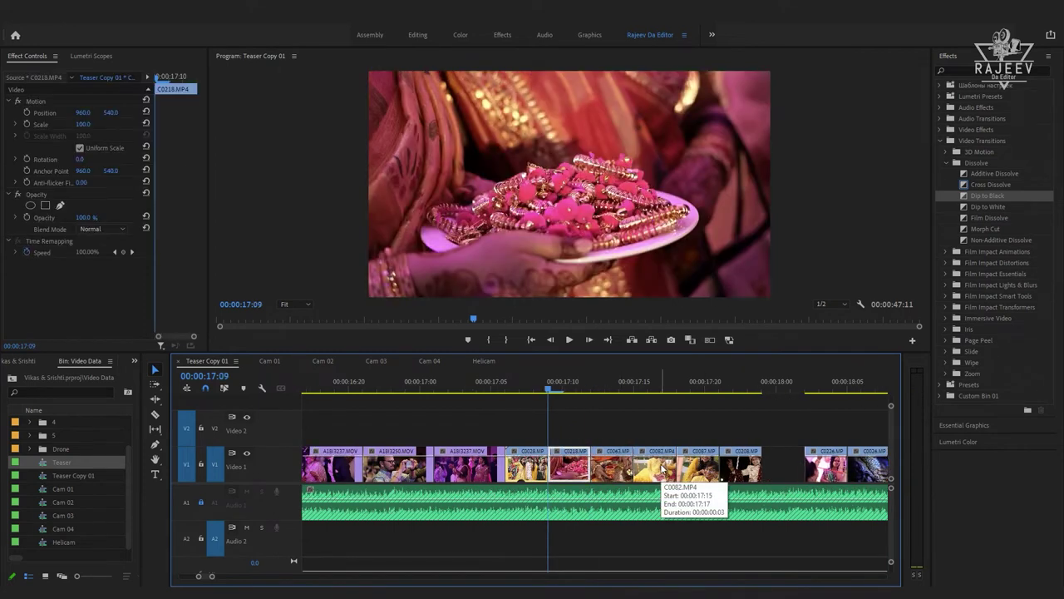
left_click(529, 381)
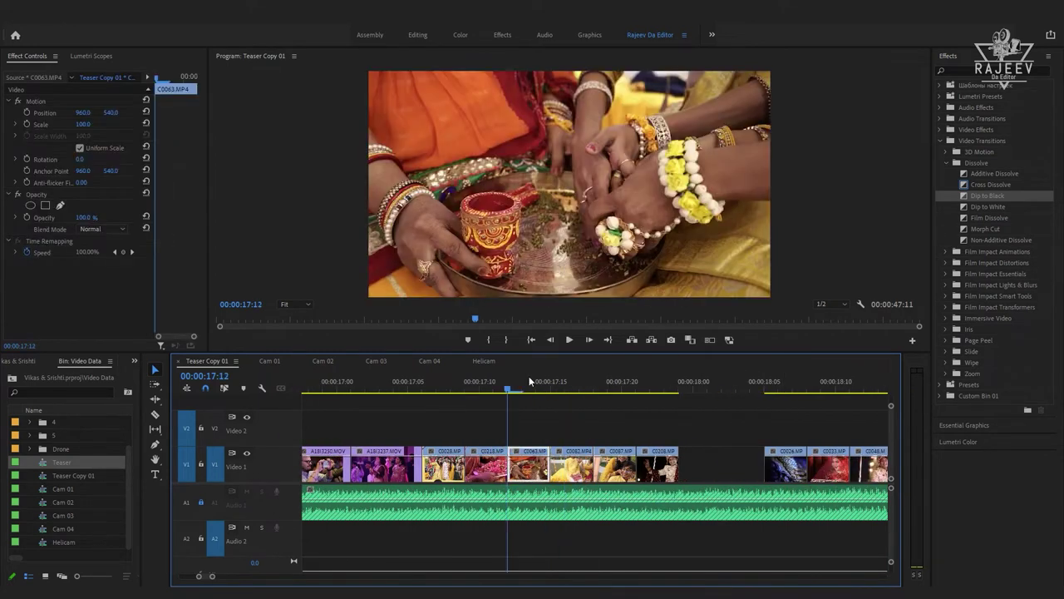
key("space")
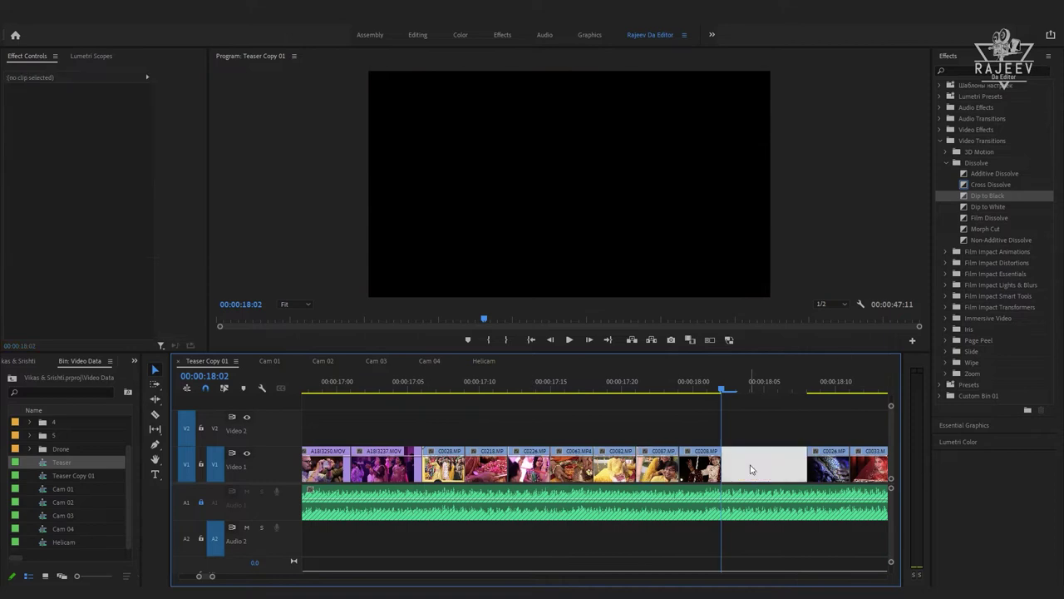
- Browse the Cam 02 bride corridor shots around 01:19:12, then play the teaser montage
left_click(718, 424)
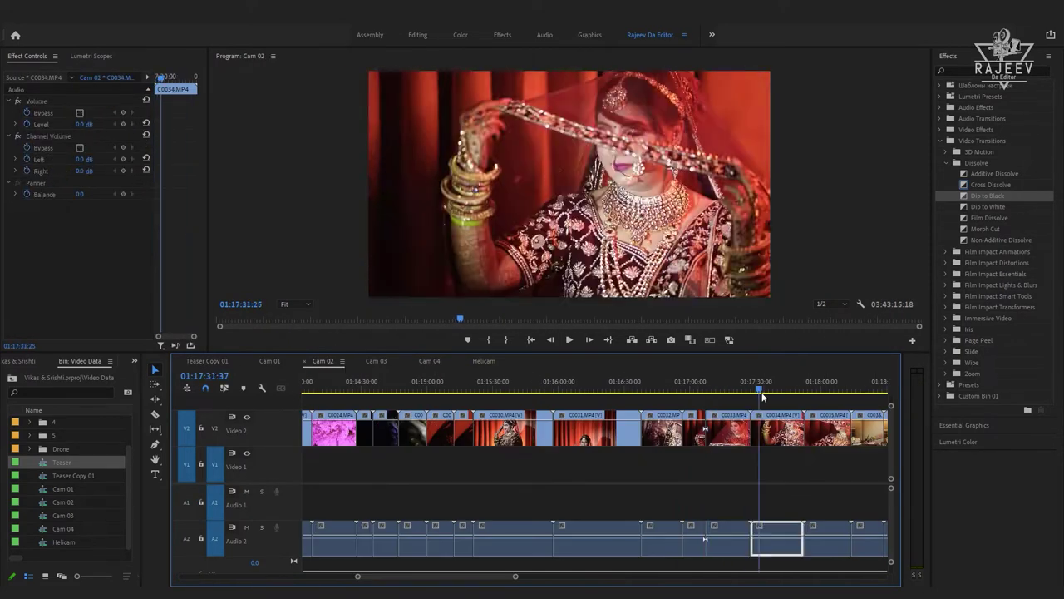
left_click(443, 390)
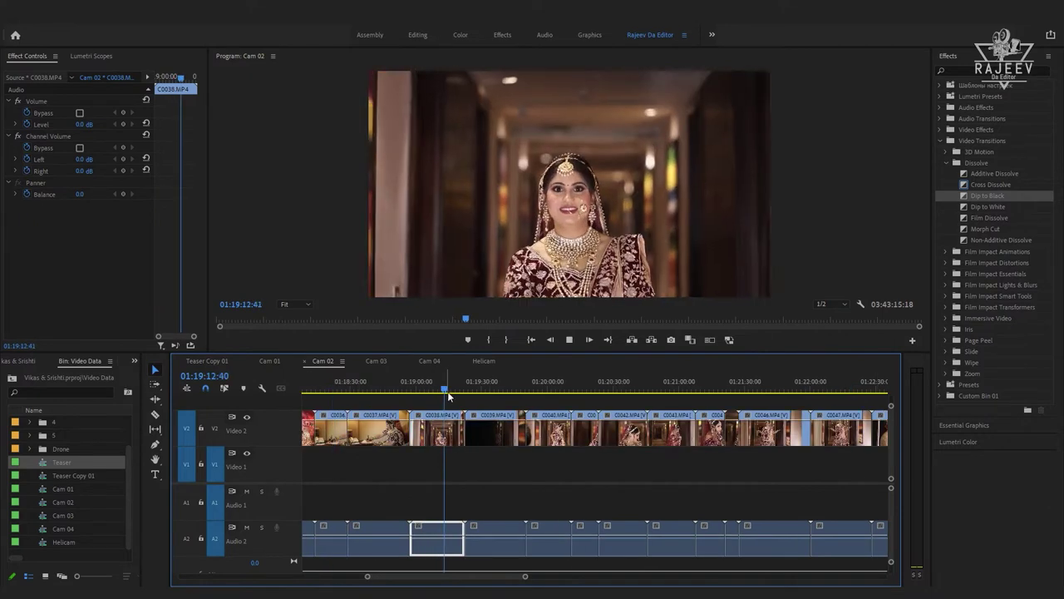
left_click_drag(448, 397, 549, 414)
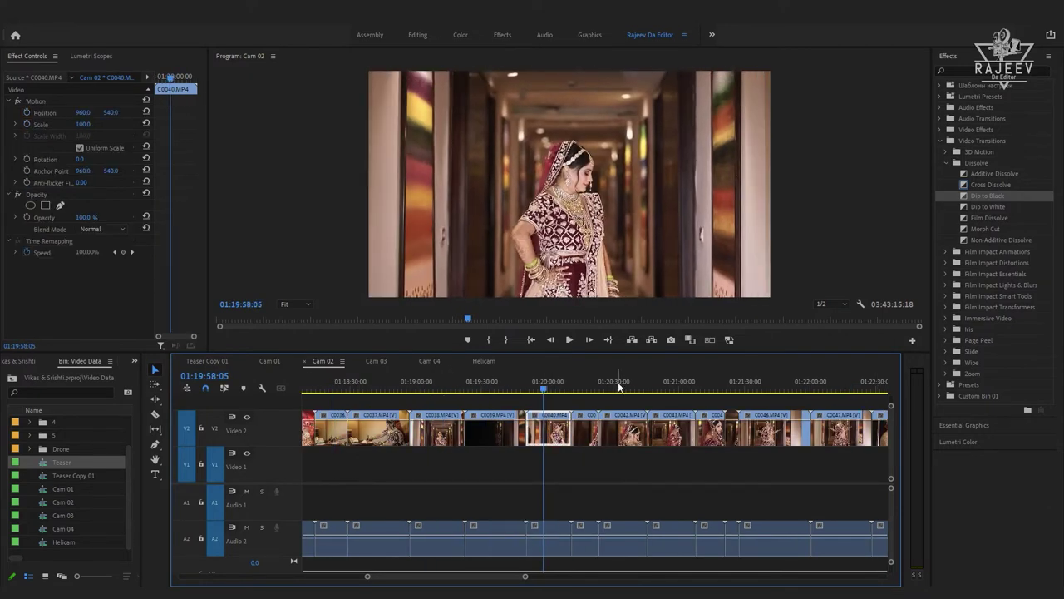
left_click(206, 361)
key("space")
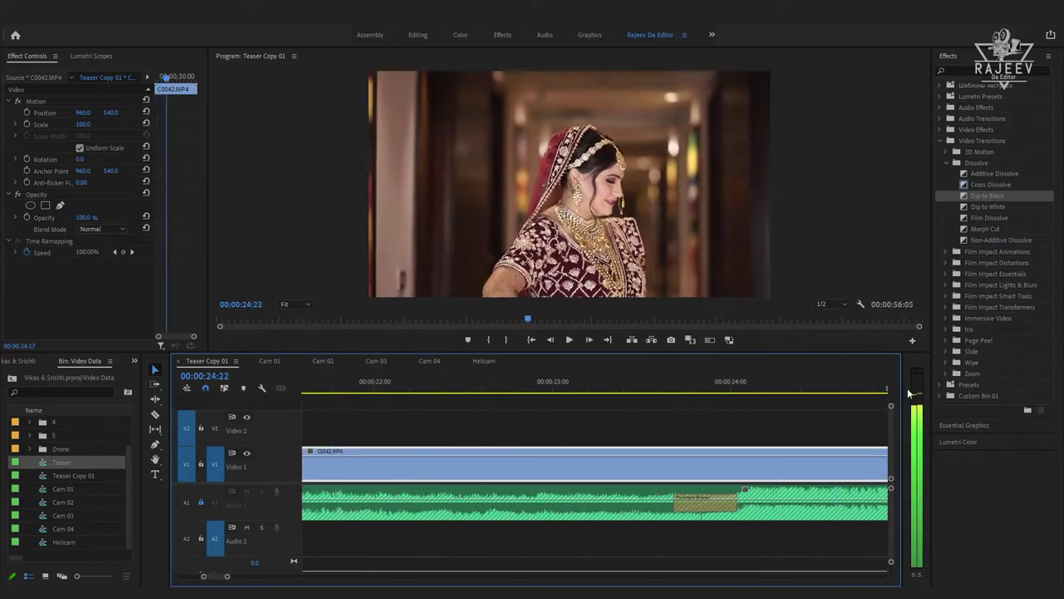
mouse_move(843, 388)
left_mouse_down()
mouse_move(482, 389)
mouse_move(409, 411)
left_mouse_up()
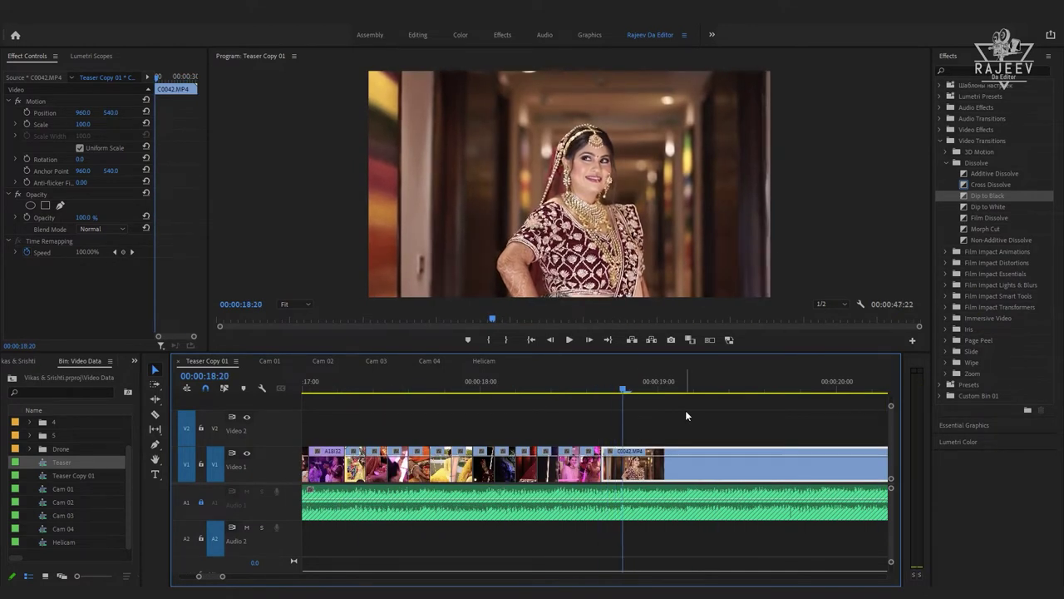
- Check a later Cam 02 procession shot and scrub the teaser timeline
left_click(329, 360)
left_click(784, 388)
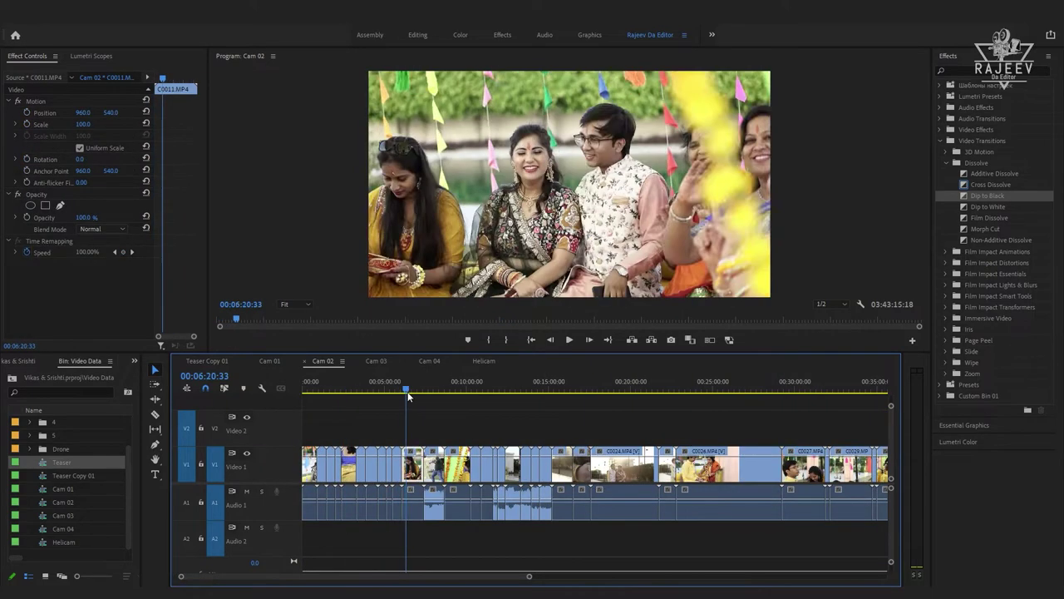
left_click(225, 363)
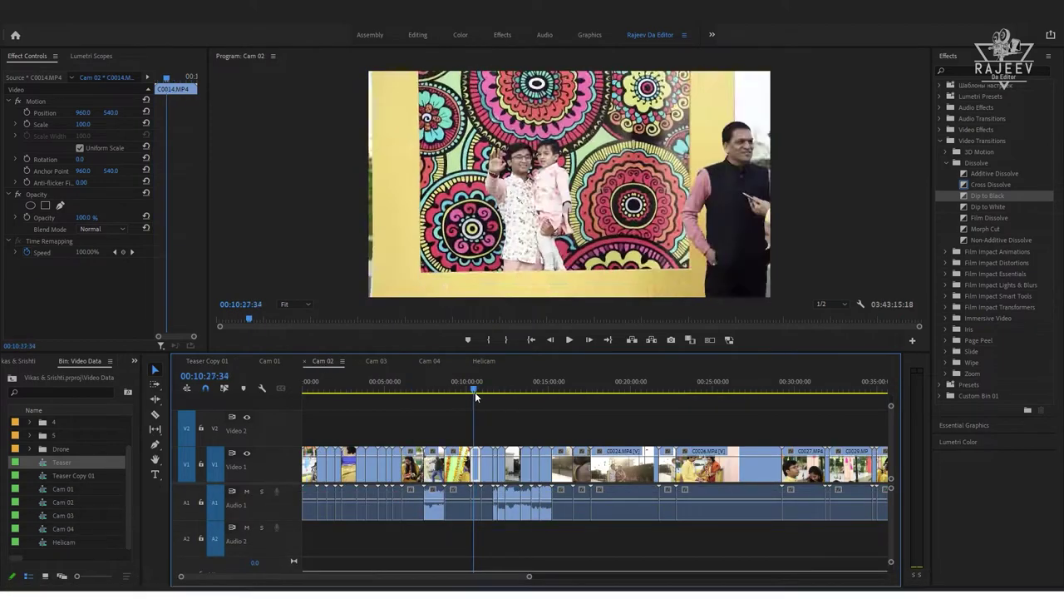
left_click_drag(476, 397, 611, 408)
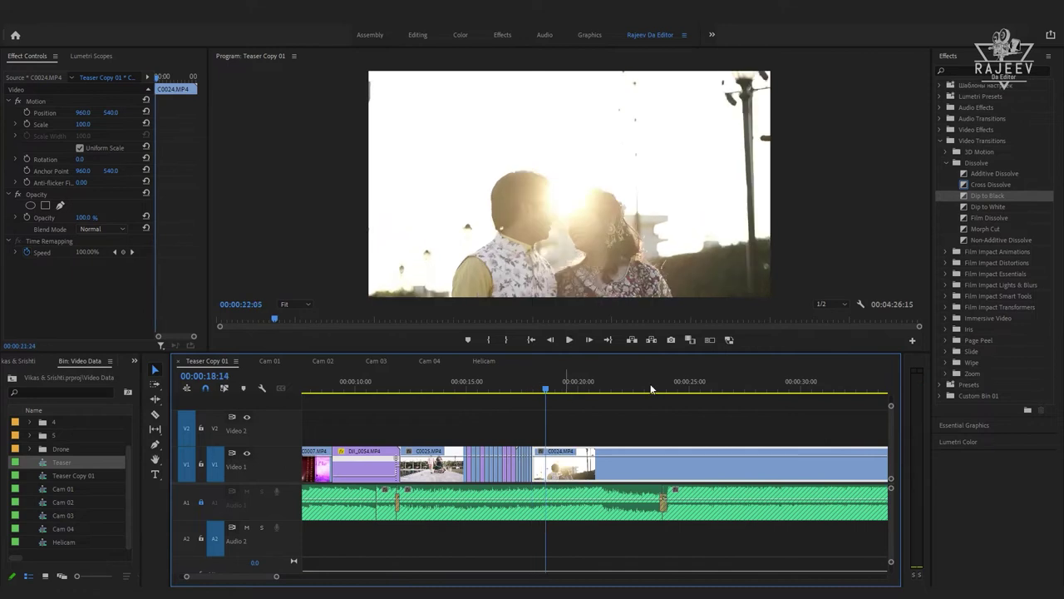
left_click_drag(652, 388, 826, 405)
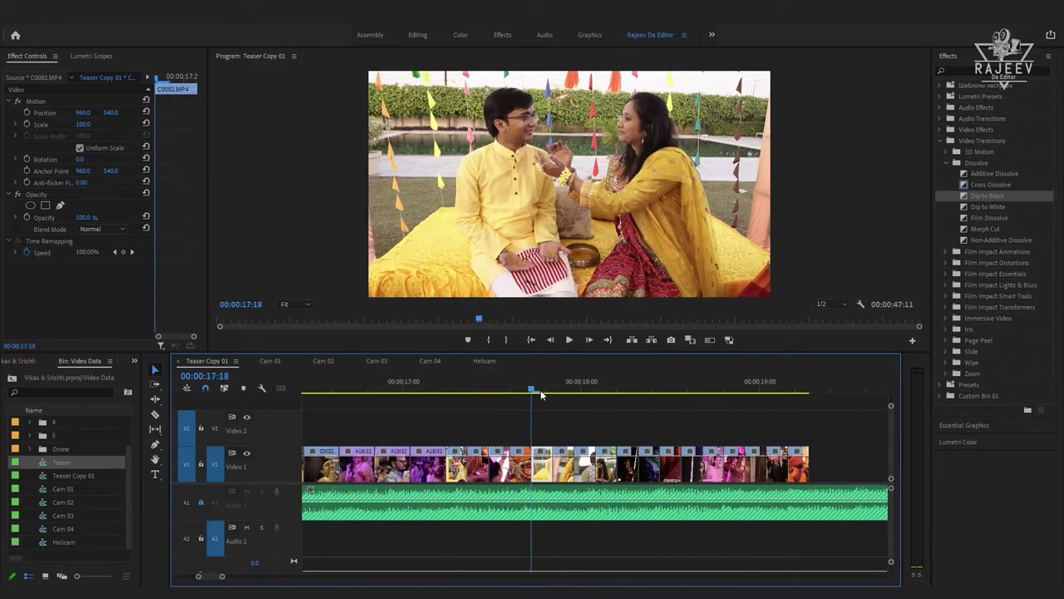
- Trial-delete the short clip near the montage end, undo it, and play back
left_click(653, 467)
key("Delete")
key("ctrl+z")
key("space")
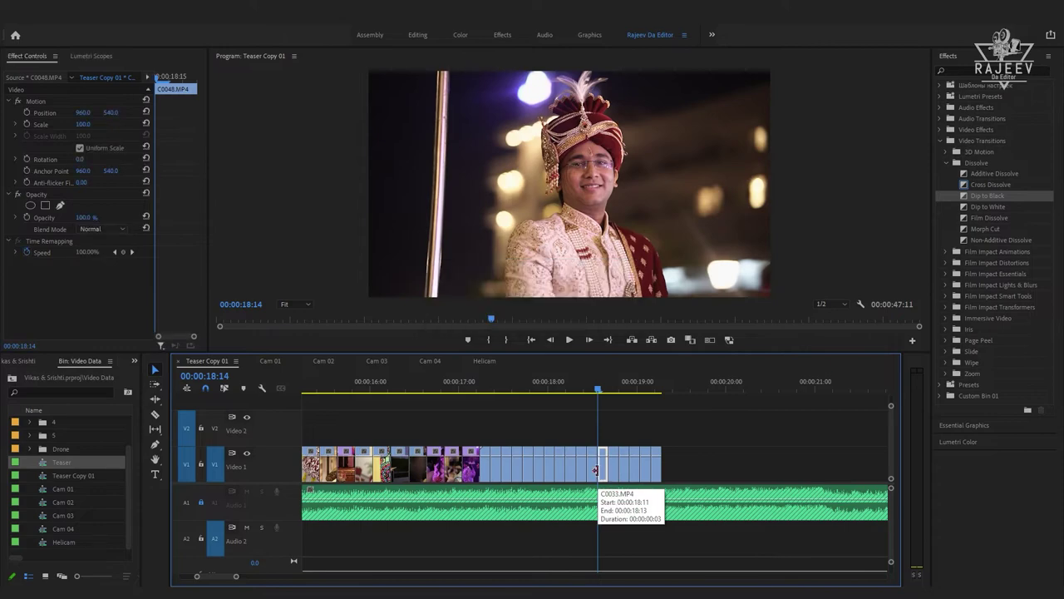
- Look through the Cam 02 footage zoomed in around 00:56:36, then return to Teaser Copy 01
left_click(323, 360)
left_click(706, 389)
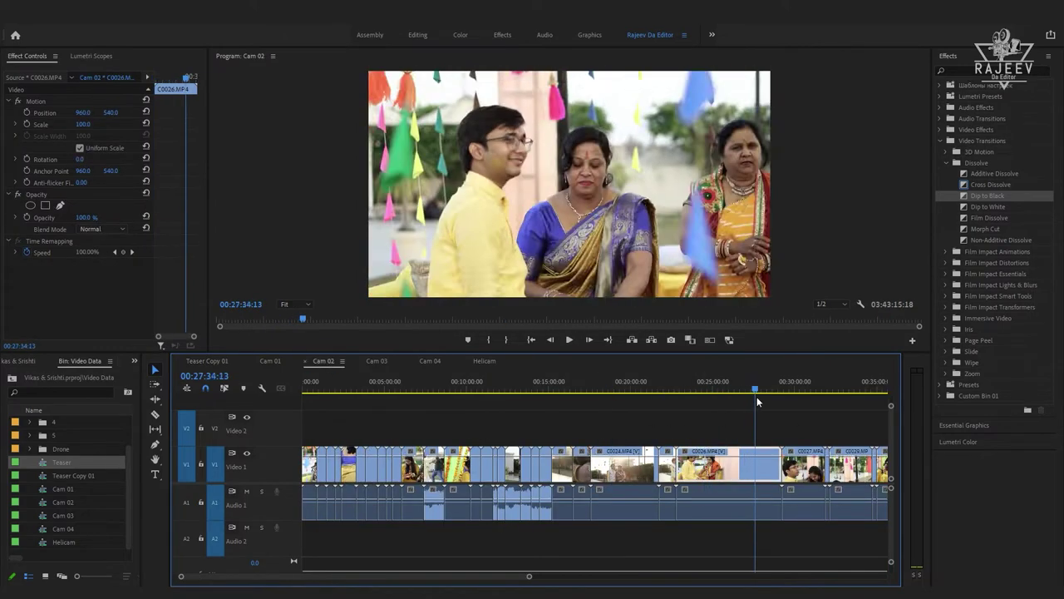
key("backslash")
left_click(447, 383)
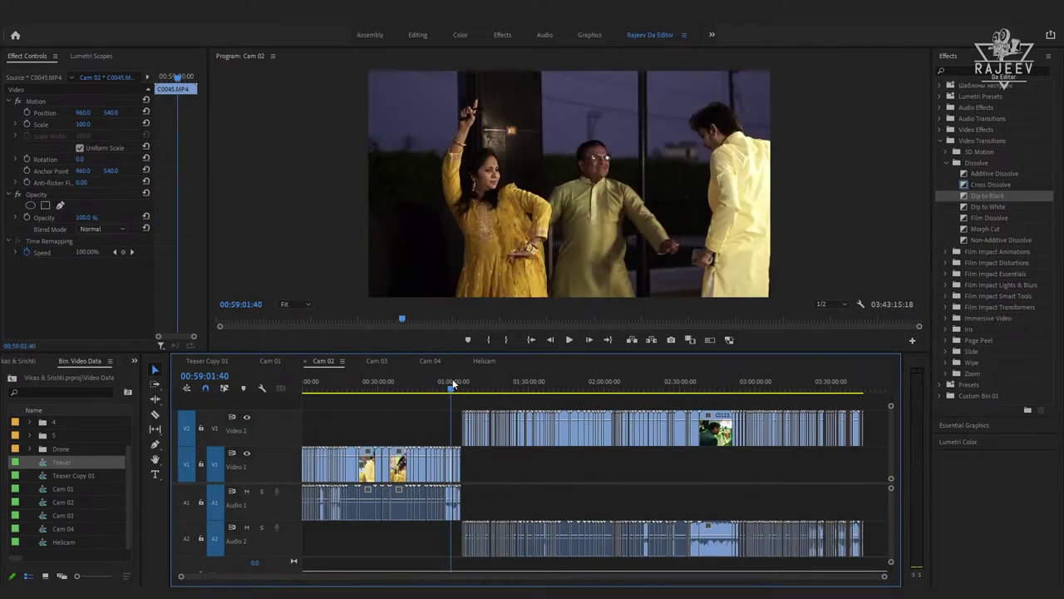
key("equal")
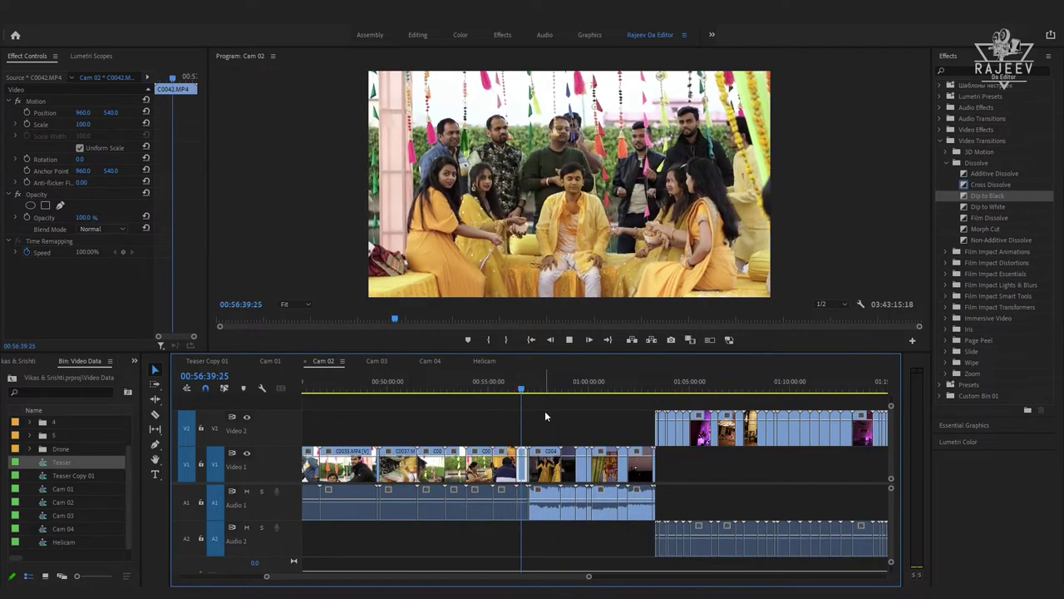
left_click_drag(456, 384, 611, 393)
left_click(207, 360)
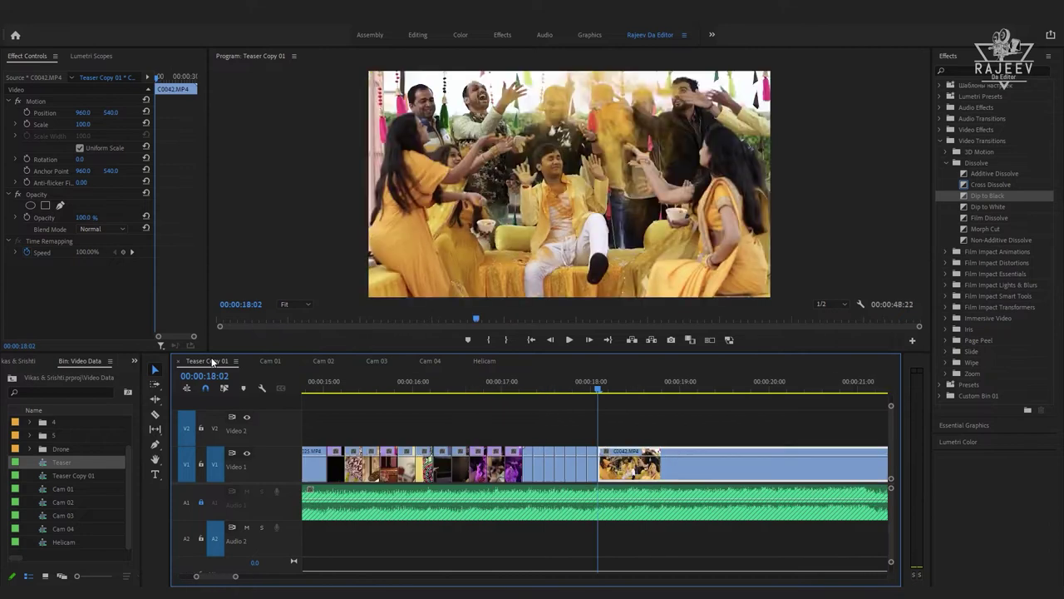
- Browse the Cam 02 sequence, zooming in on the reception footage around 01:46:36
left_click(324, 361)
left_click(765, 388)
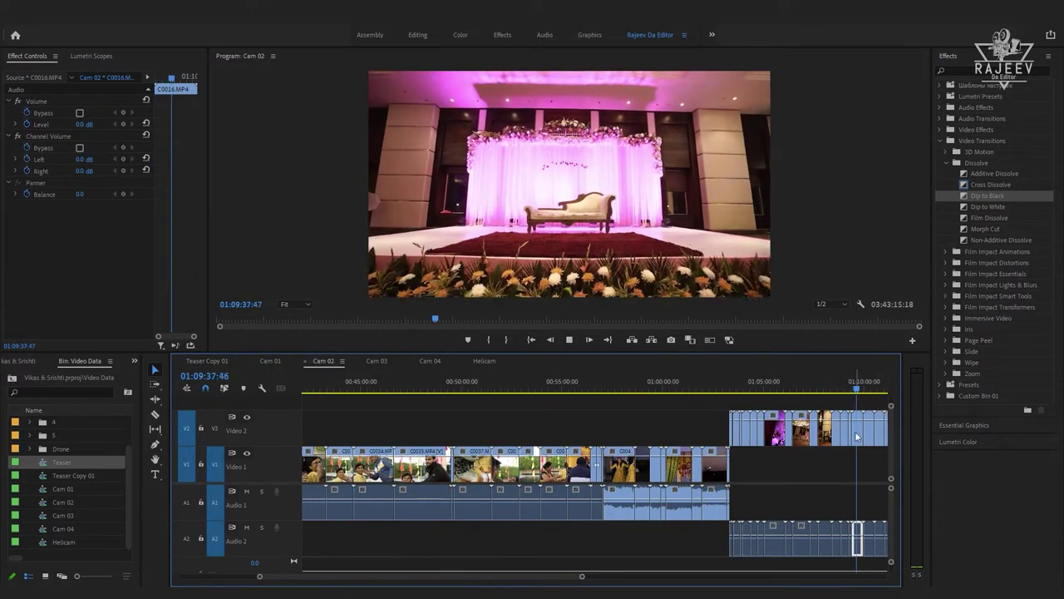
key("backslash")
left_click(570, 387)
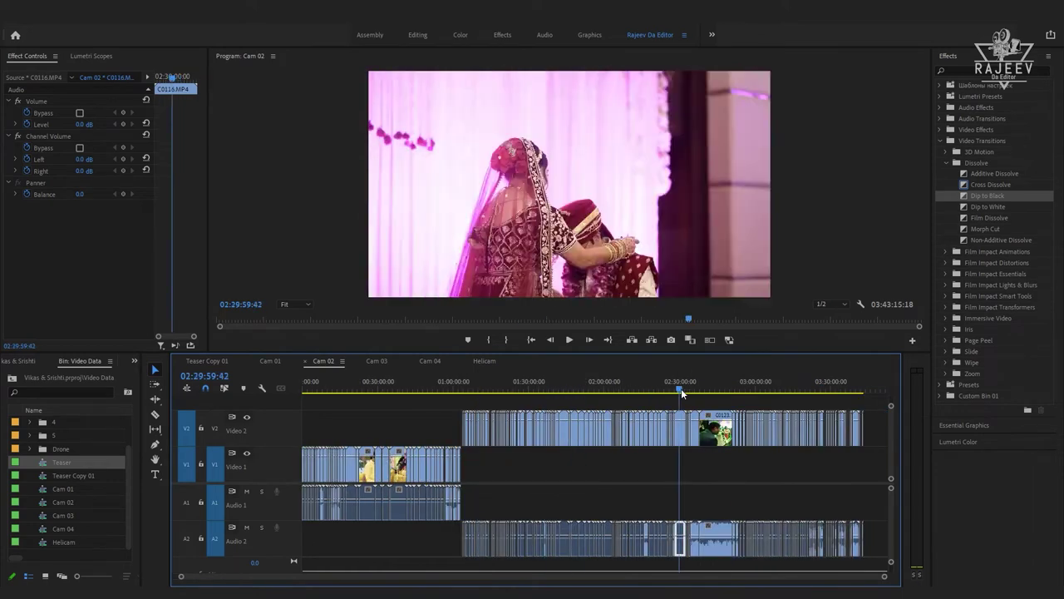
key("equal")
key("equal")
key("equal")
left_click_drag(593, 388, 323, 407)
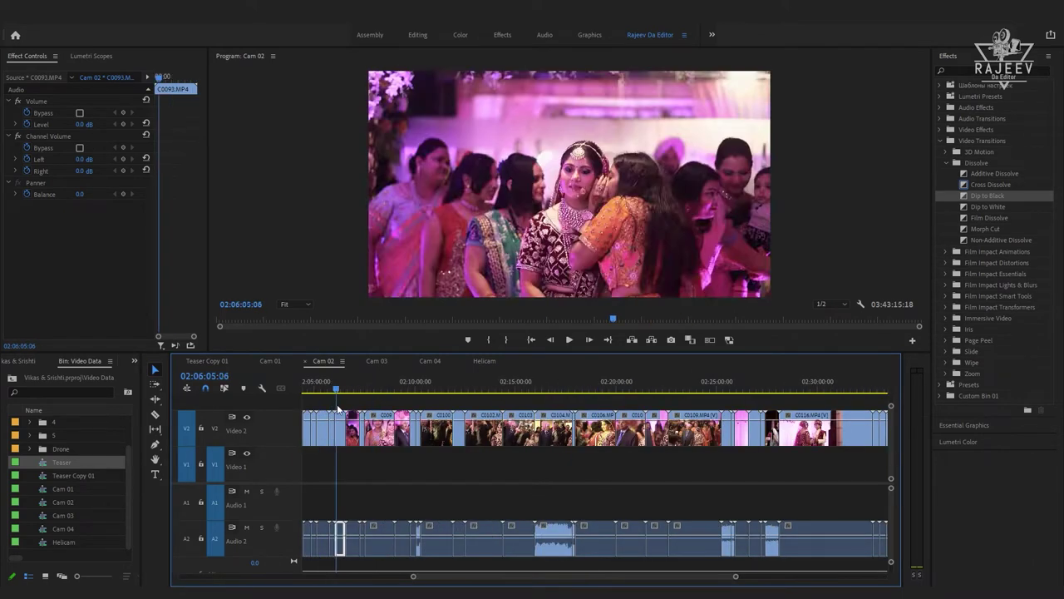
- Try clip C0096.MP4 at the Teaser Copy 01 montage end, preview it, then undo it
left_click(219, 361)
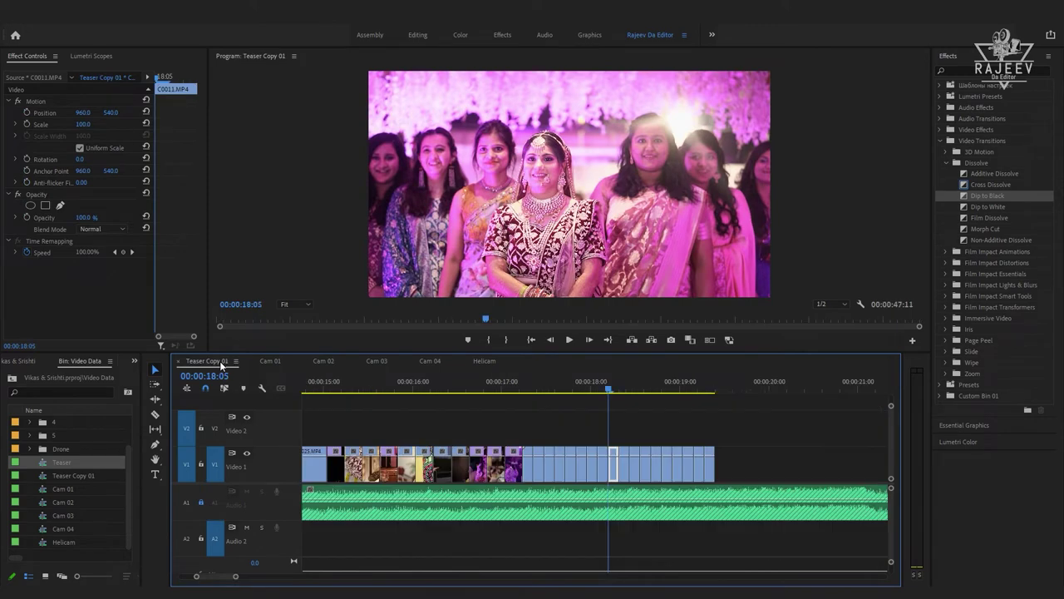
key("space")
key("period")
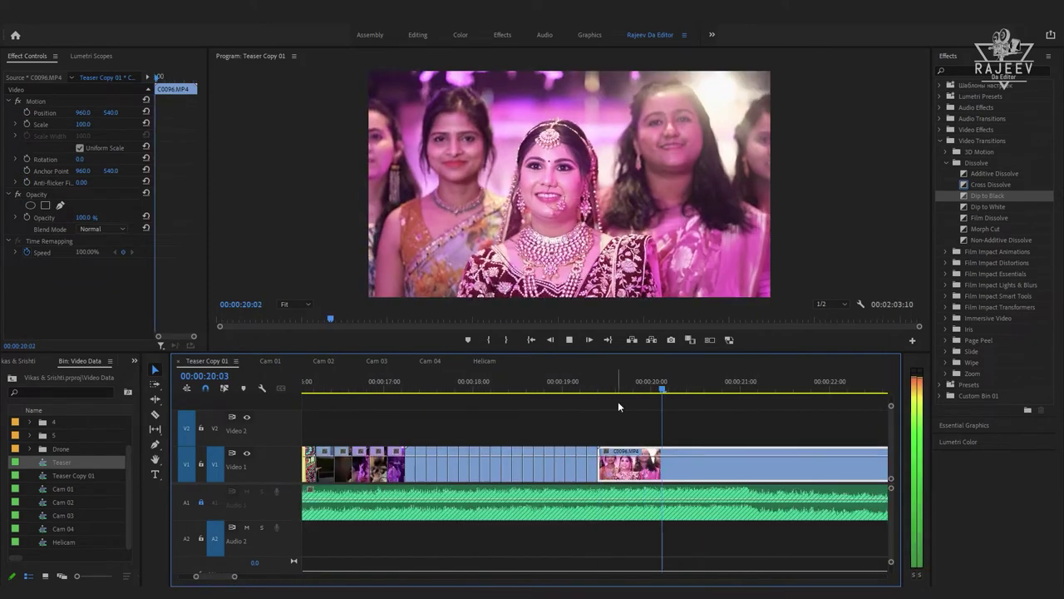
left_click(522, 389)
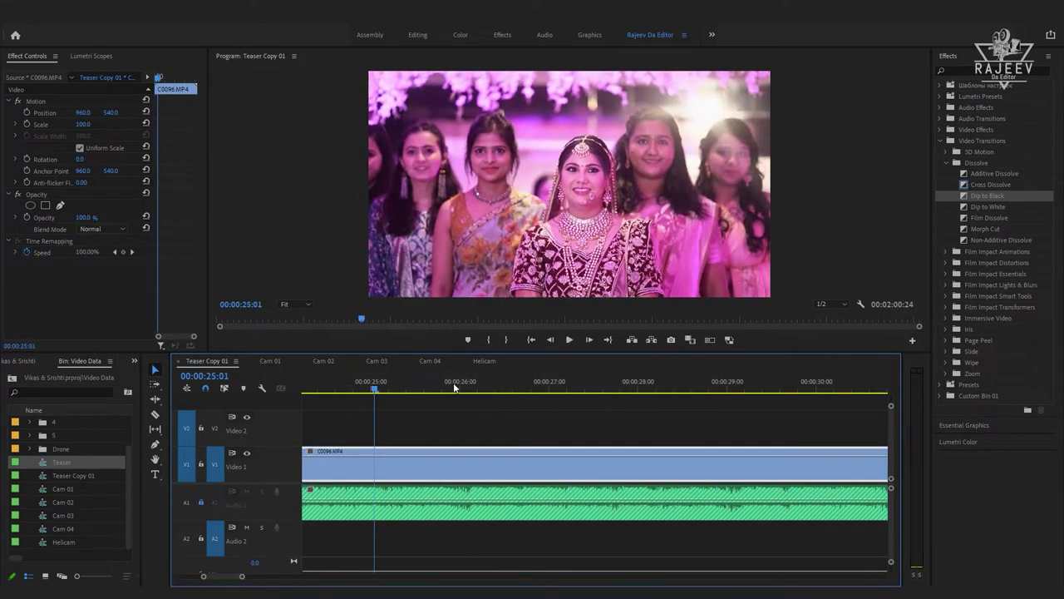
key("space")
key("ctrl+z")
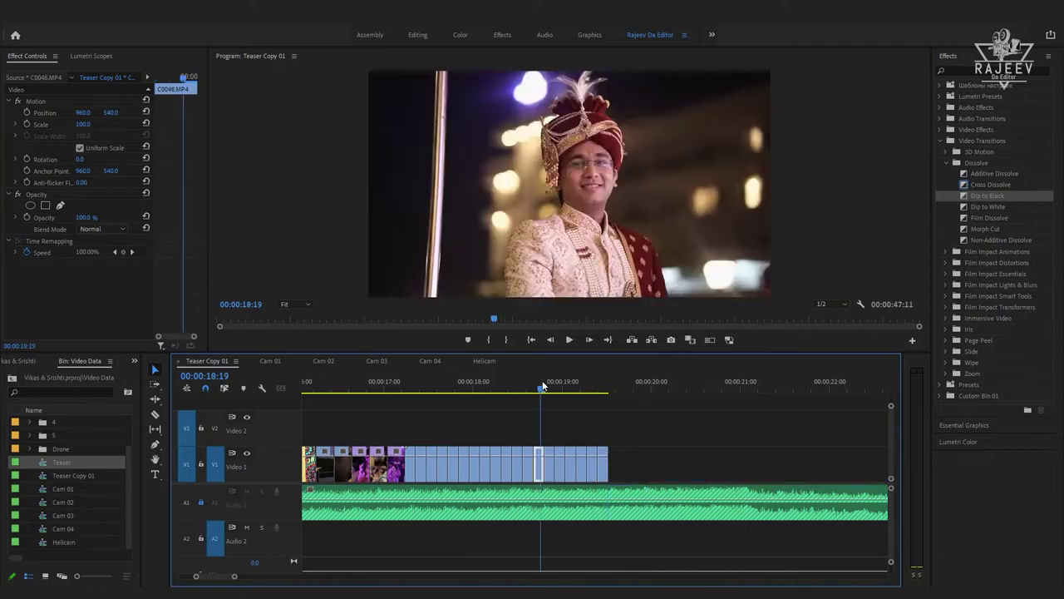
- Scrub Cam 02 for a usable shot and replay the end of the montage
left_click(323, 360)
mouse_move(490, 408)
left_mouse_down()
mouse_move(486, 424)
mouse_move(614, 442)
left_mouse_up()
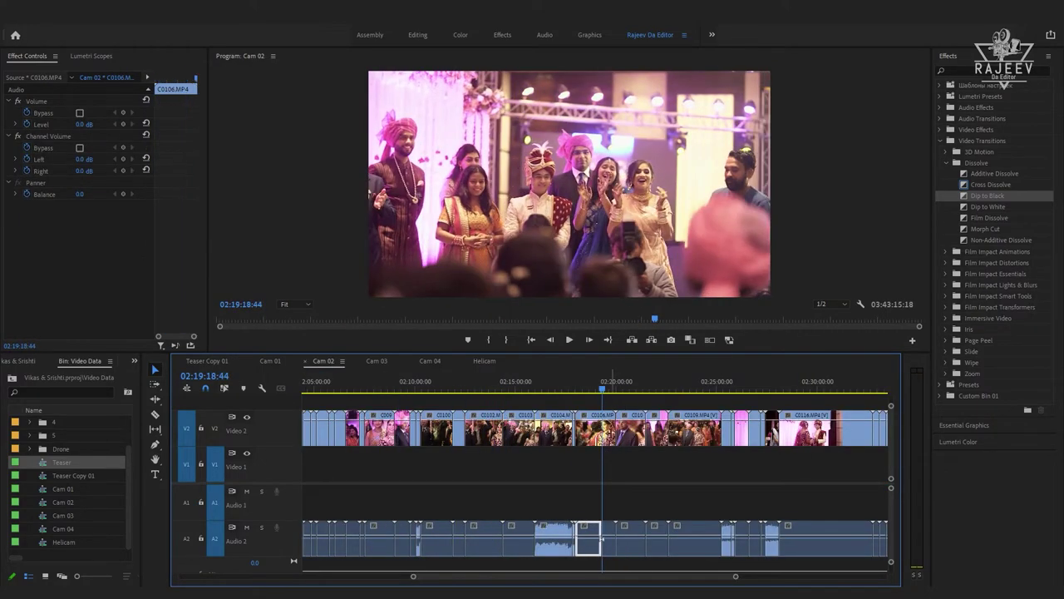
left_click(208, 360)
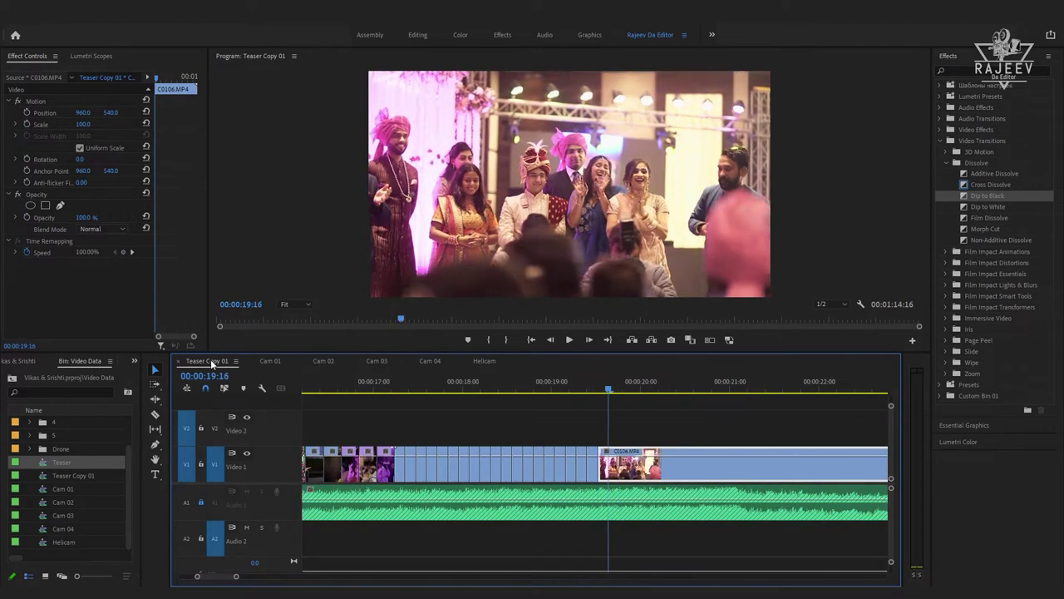
left_click(323, 361)
left_click(206, 361)
key("space")
left_click(694, 388)
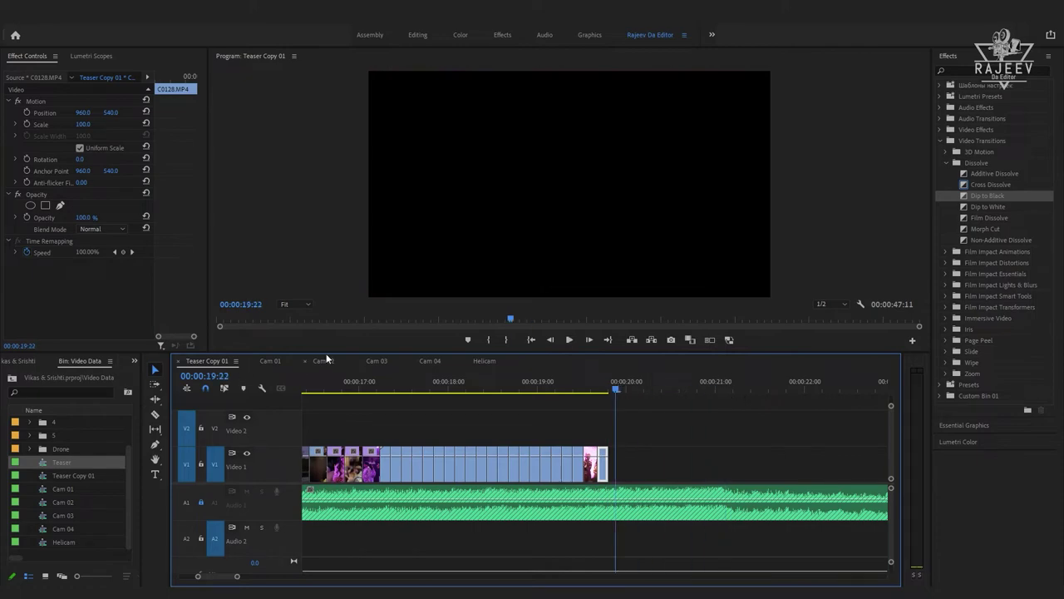
- Find the C0144 couple shot in Cam 02 and add it to the montage end, trimmed short
left_click(323, 361)
left_click(518, 389)
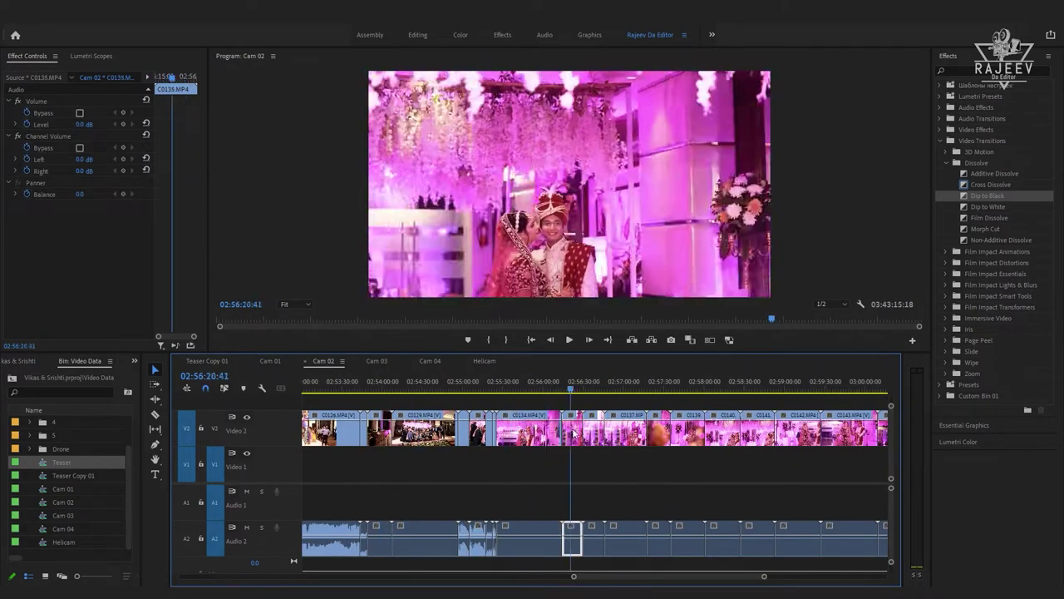
left_click_drag(659, 445, 721, 398)
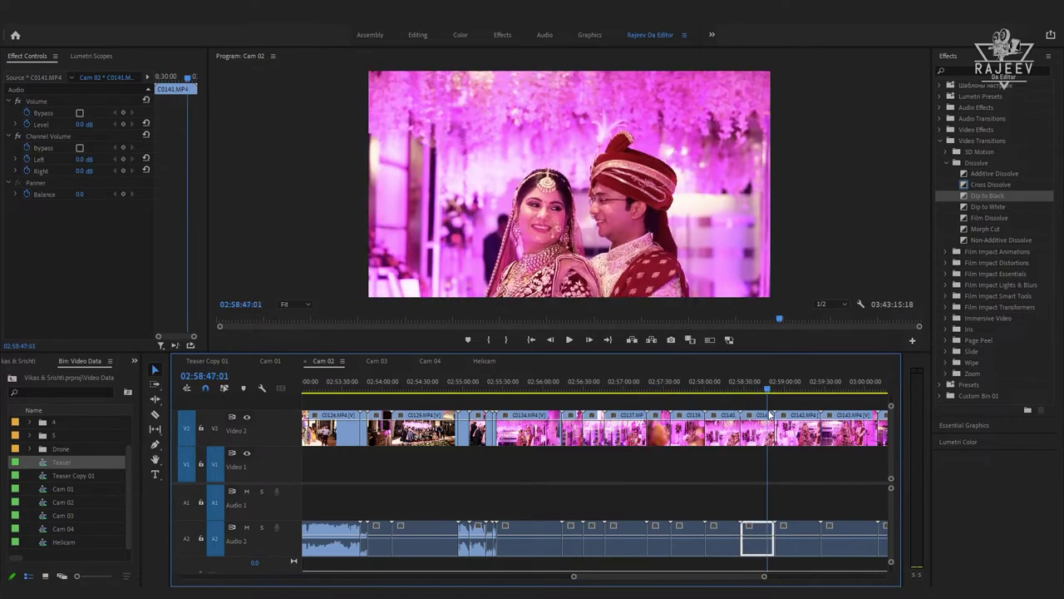
left_click(207, 361)
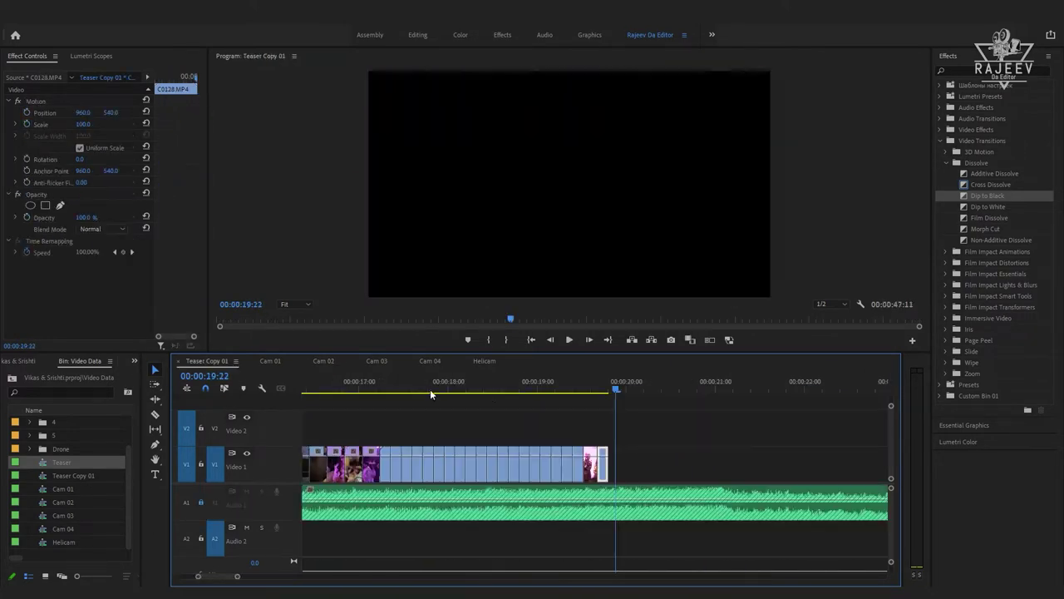
mouse_move(482, 399)
left_mouse_down()
mouse_move(666, 418)
mouse_move(610, 392)
left_mouse_up()
key("w")
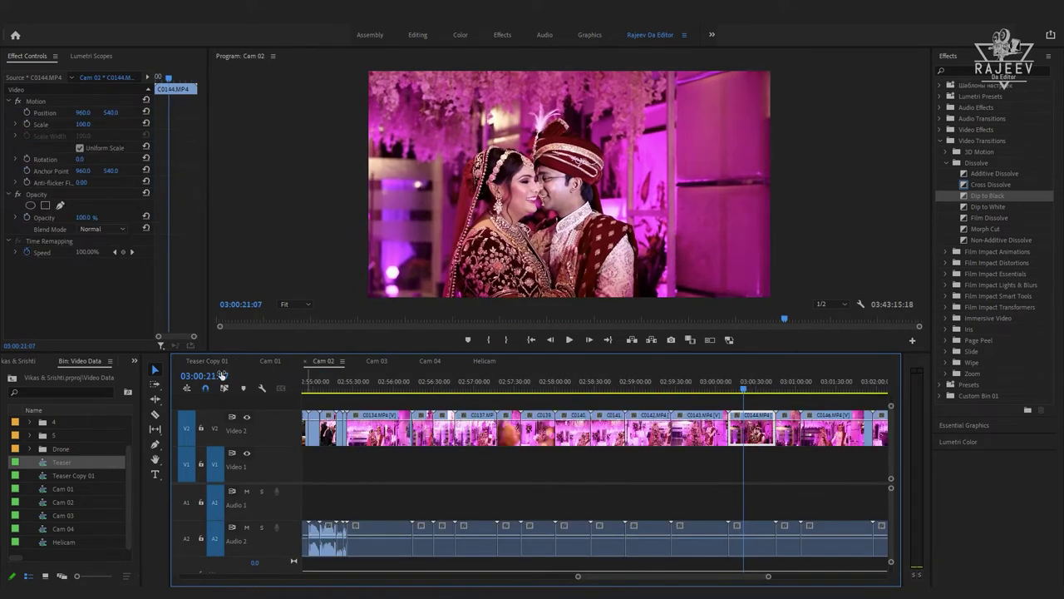
- Play back the montage with the C0144 shot and cut away its excess
left_click(210, 360)
key("space")
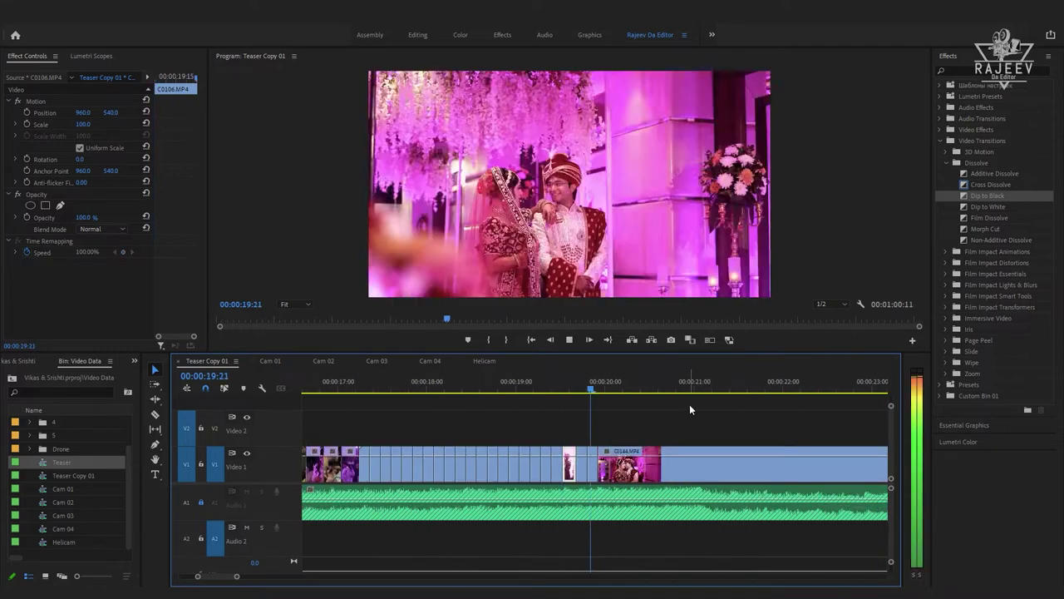
key("space")
key("ctrl+z")
key("space")
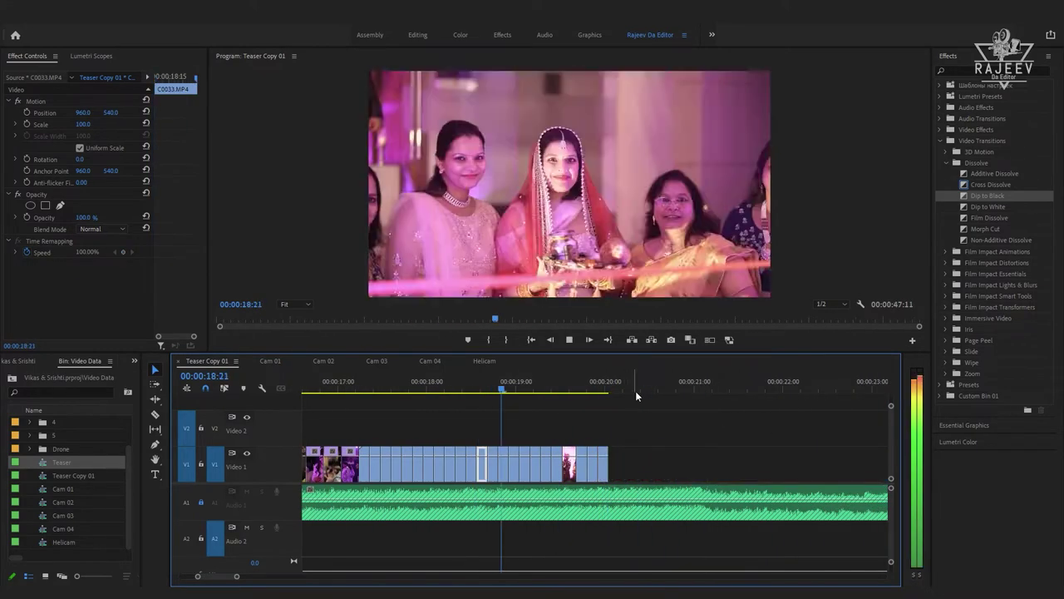
- Play through Cam 02 to find the C0174 shot and cut off its excess
left_click(324, 360)
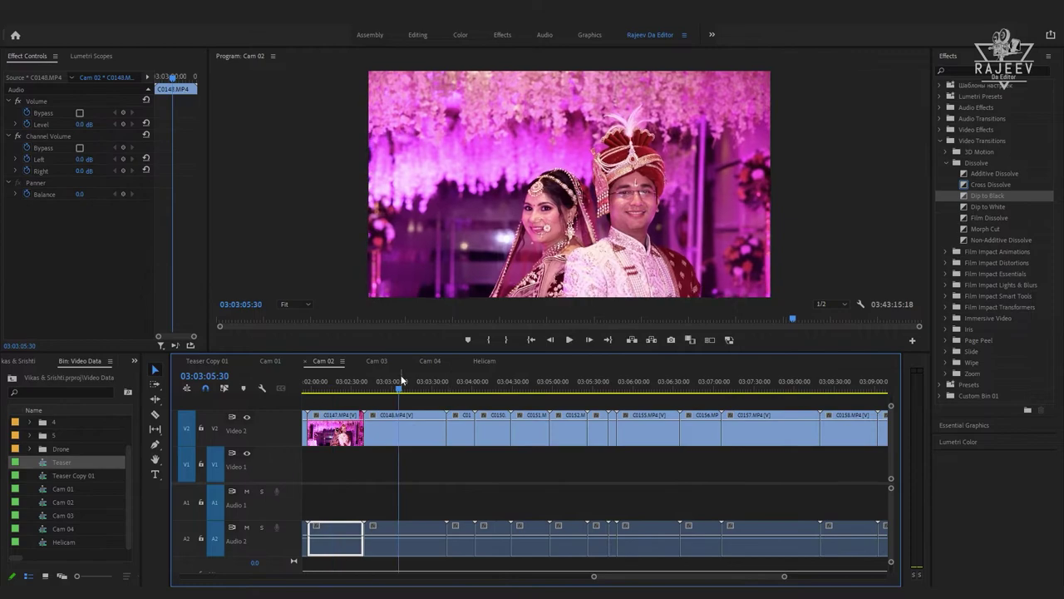
key("space")
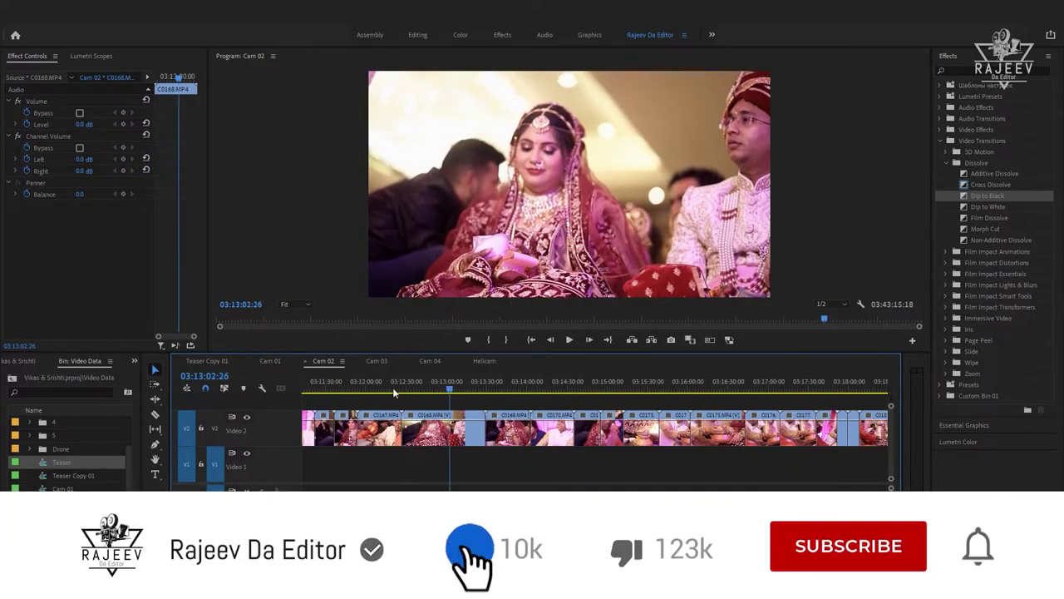
key("space")
left_click_drag(613, 388, 711, 399)
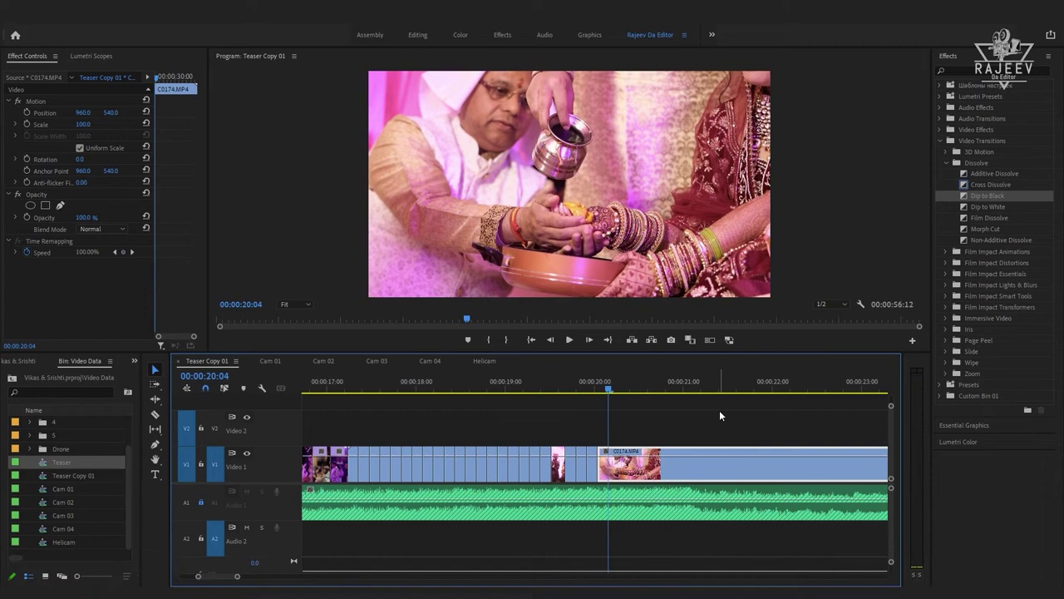
key("ctrl+z")
key("ctrl+z")
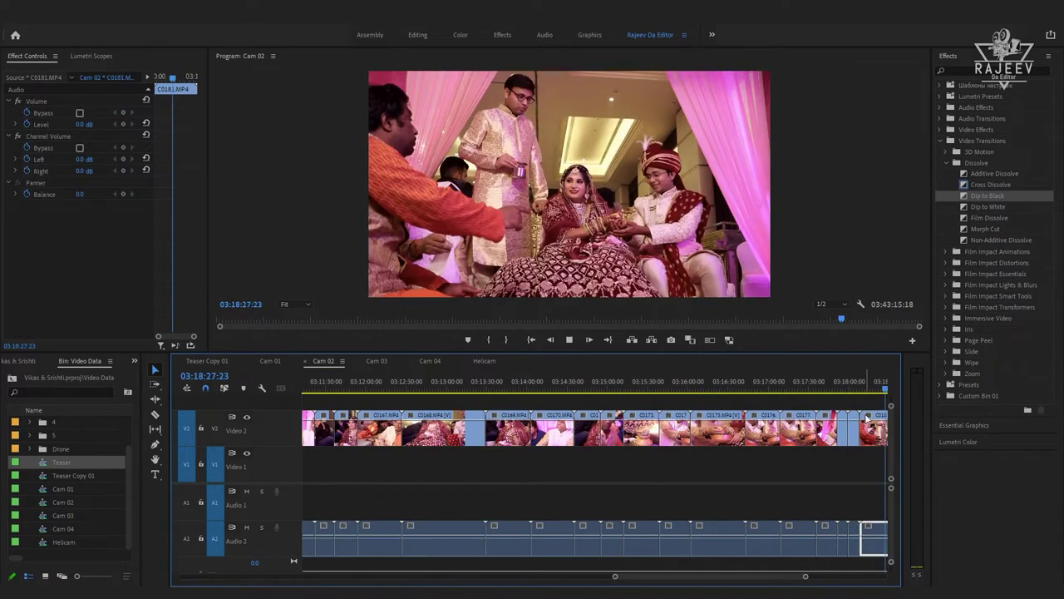
- Copy the C0185 shot from Cam 02, paste it at the montage end and trim it
left_click_drag(868, 418, 481, 406)
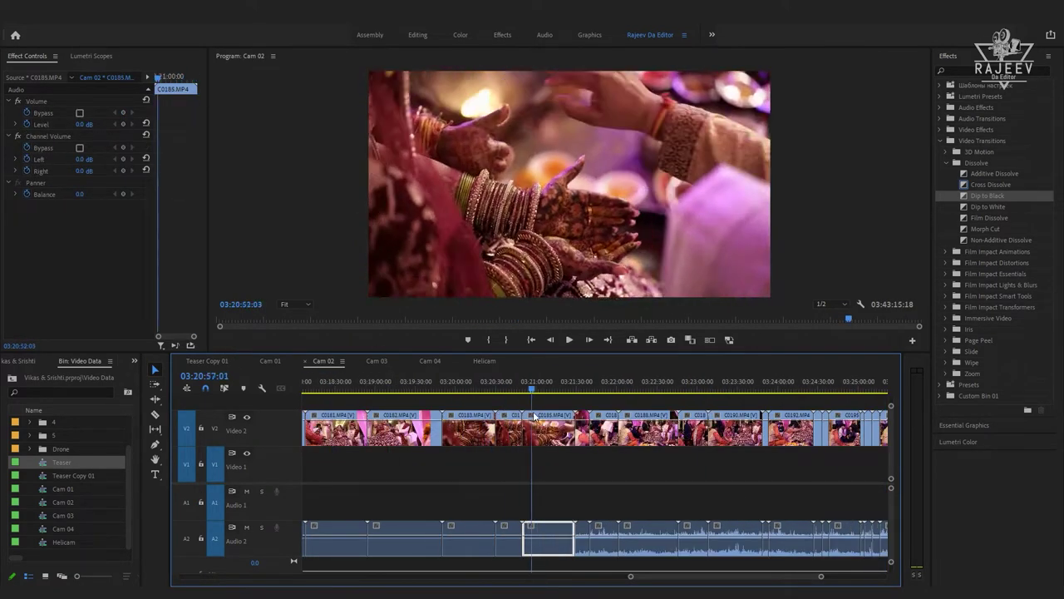
left_click(543, 433)
key("ctrl+c")
left_click(207, 361)
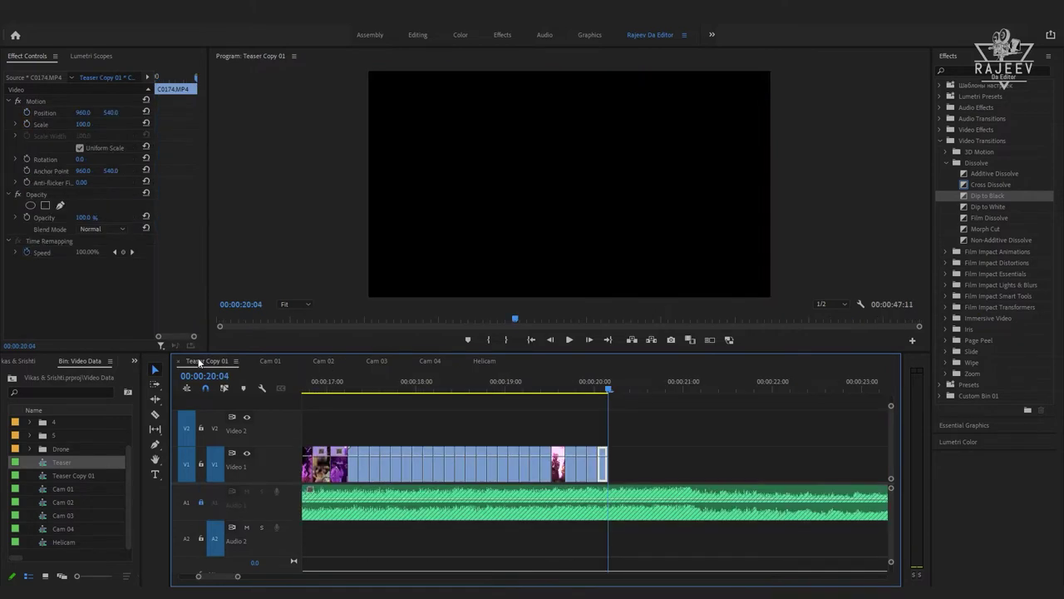
key("ctrl+v")
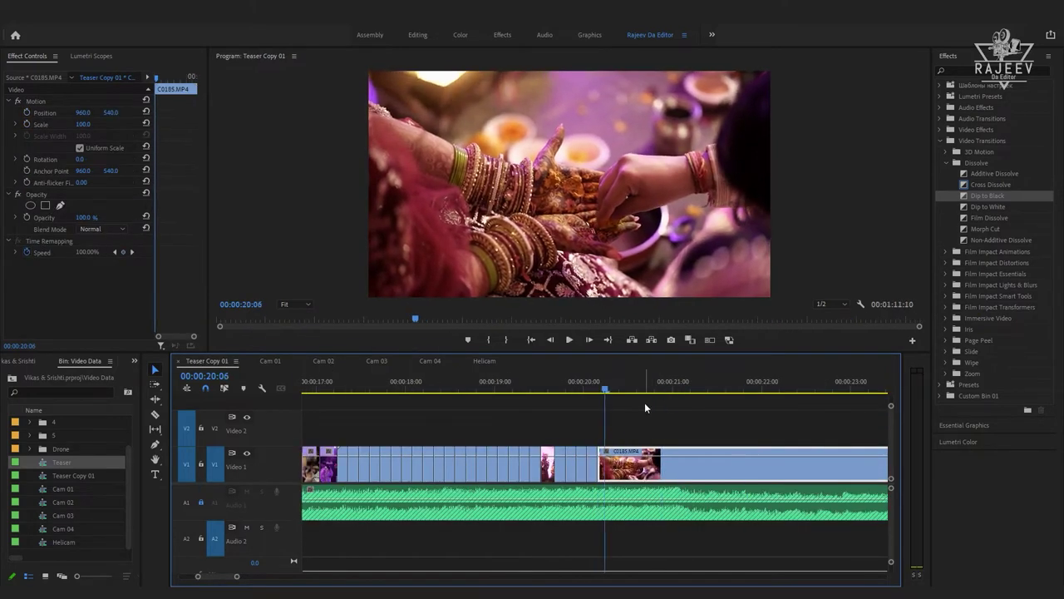
key("ctrl+z")
key("ctrl+z")
- Find the C0225 bride shot in Cam 02, paste it at the montage end and trim it
key("Down")
key("Down")
key("Down")
key("Down")
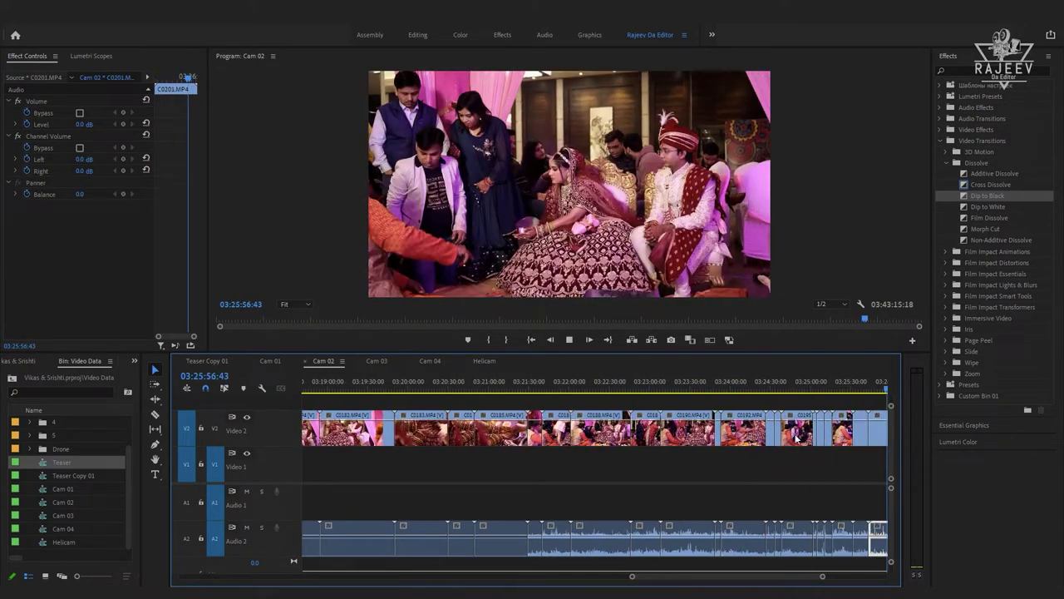
key("Down")
key("Down")
left_click_drag(464, 402, 615, 439)
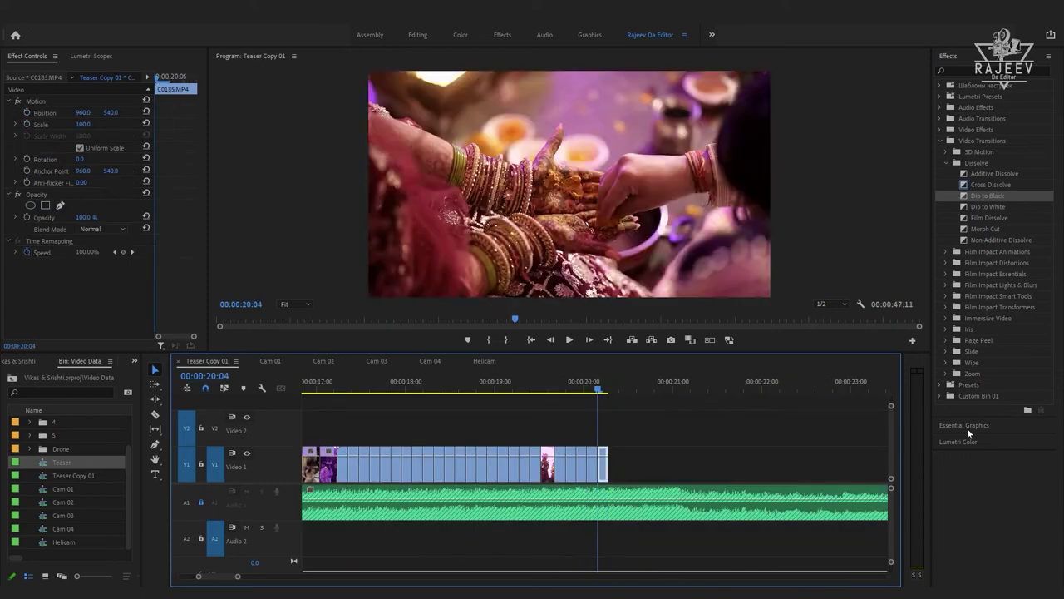
left_click_drag(607, 388, 796, 407)
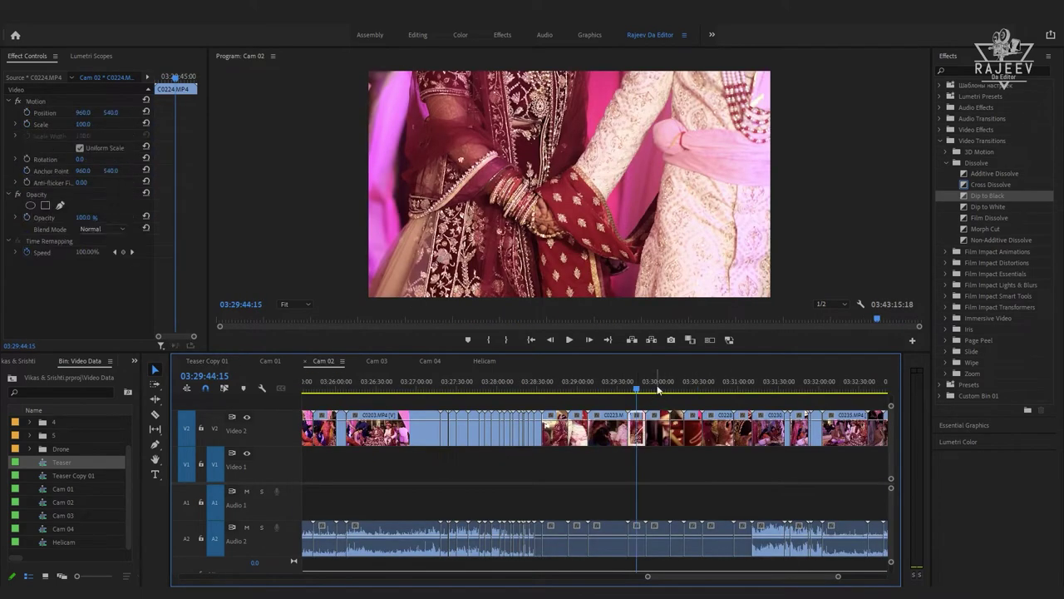
left_click(657, 390)
left_click(204, 361)
key("ctrl+v")
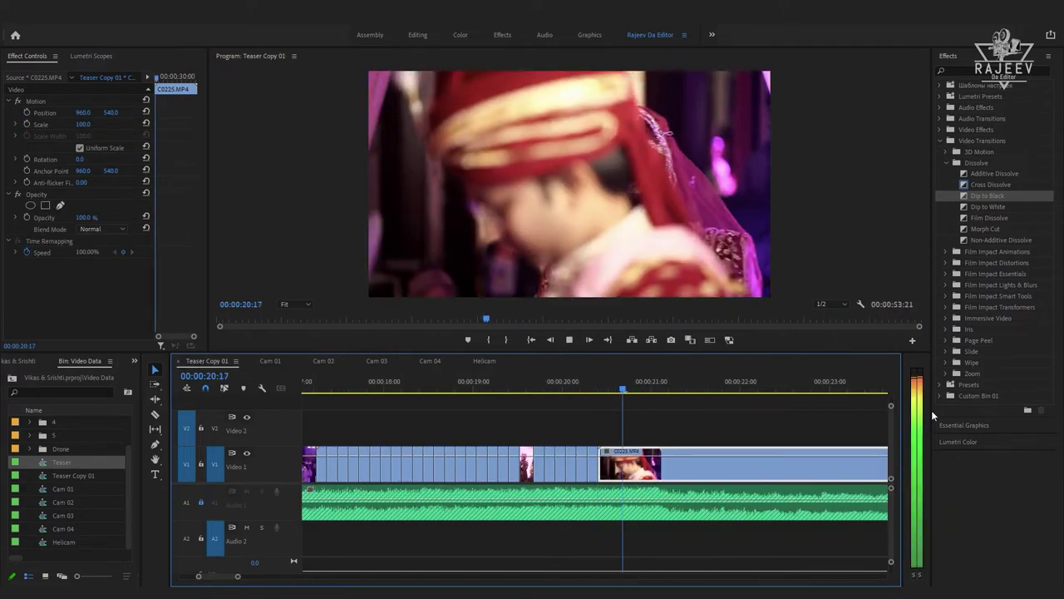
key("ctrl+z")
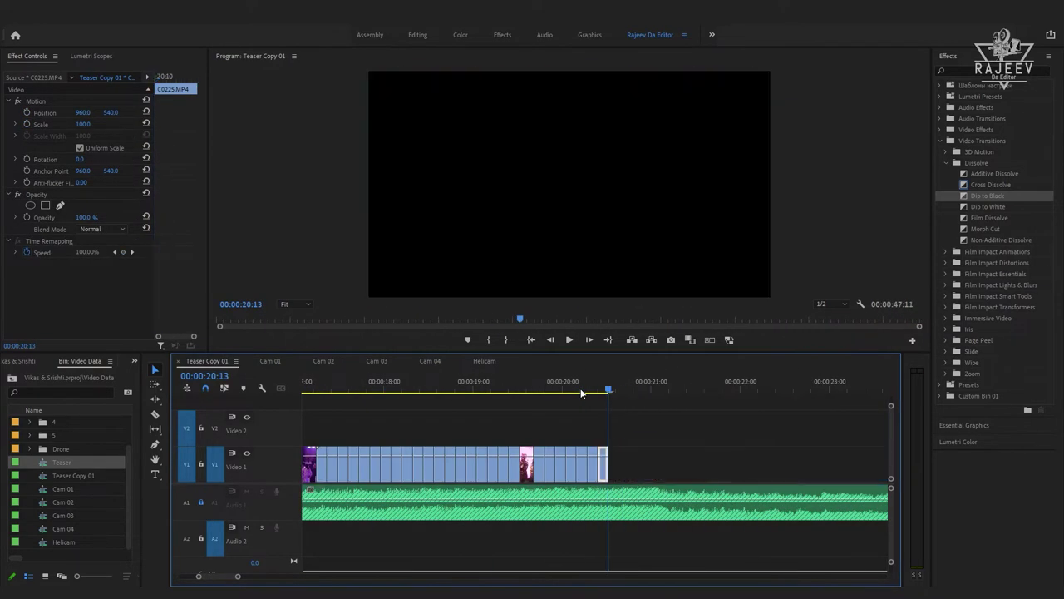
- Scrub and play through Cam 02 looking for another shot
left_click(323, 361)
left_click_drag(690, 389, 832, 389)
key("space")
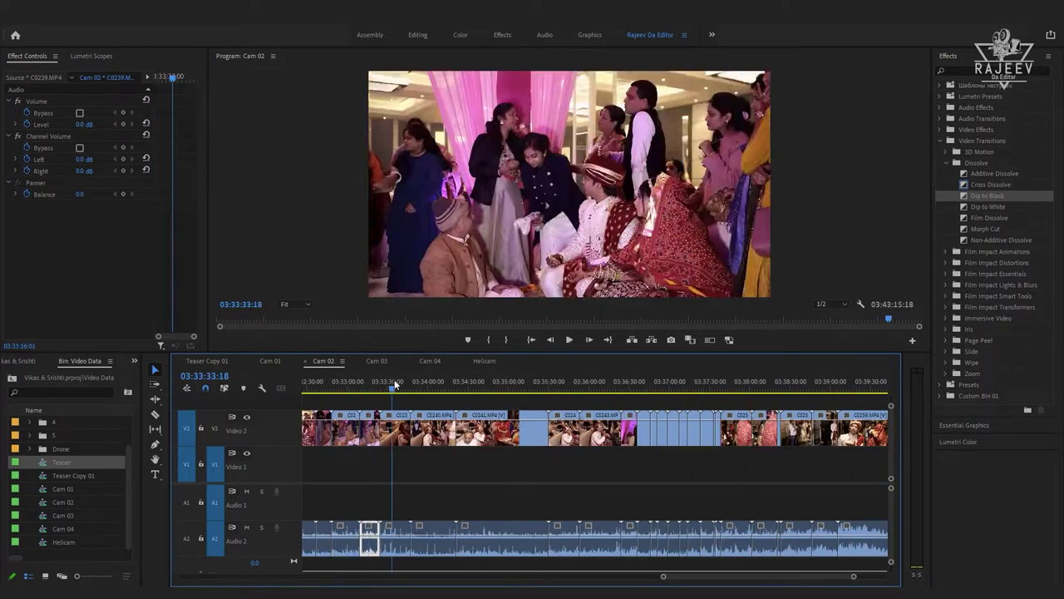
- Marquee-select the tail clips of the Teaser Copy 01 montage
left_click(207, 361)
scroll(631, 419, "up", 4)
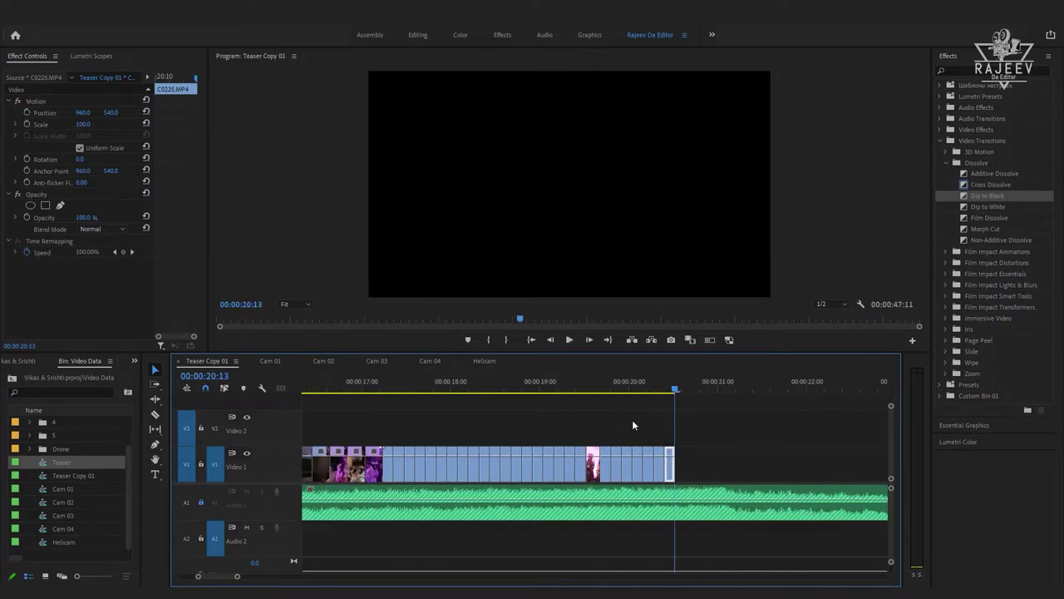
mouse_move(705, 443)
left_mouse_down()
mouse_move(438, 451)
mouse_move(434, 467)
left_mouse_up()
scroll(774, 457, "down", 3)
scroll(773, 457, "down", 2)
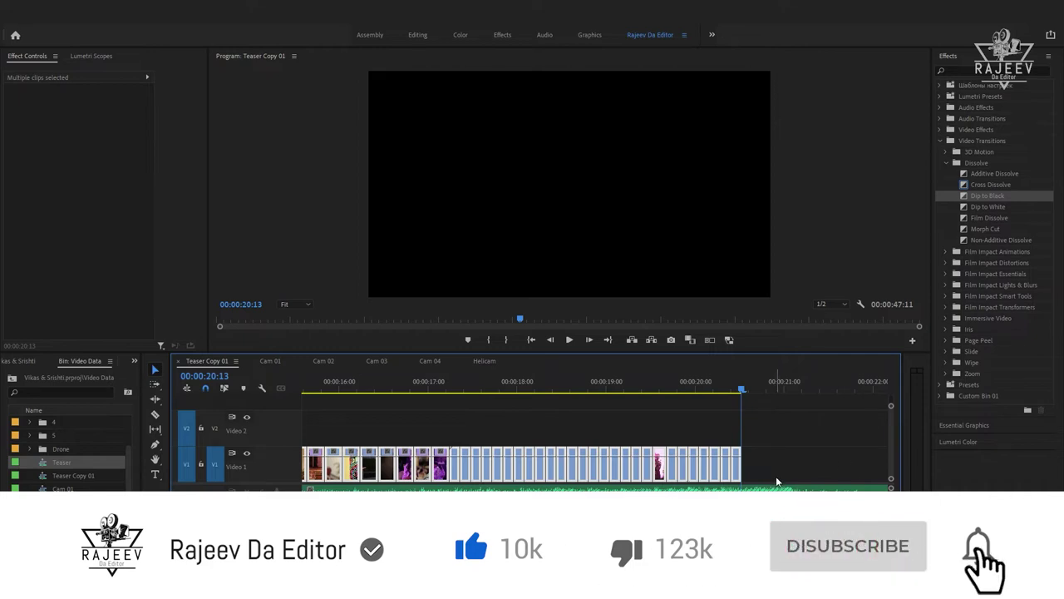
scroll(670, 457, "up", 3)
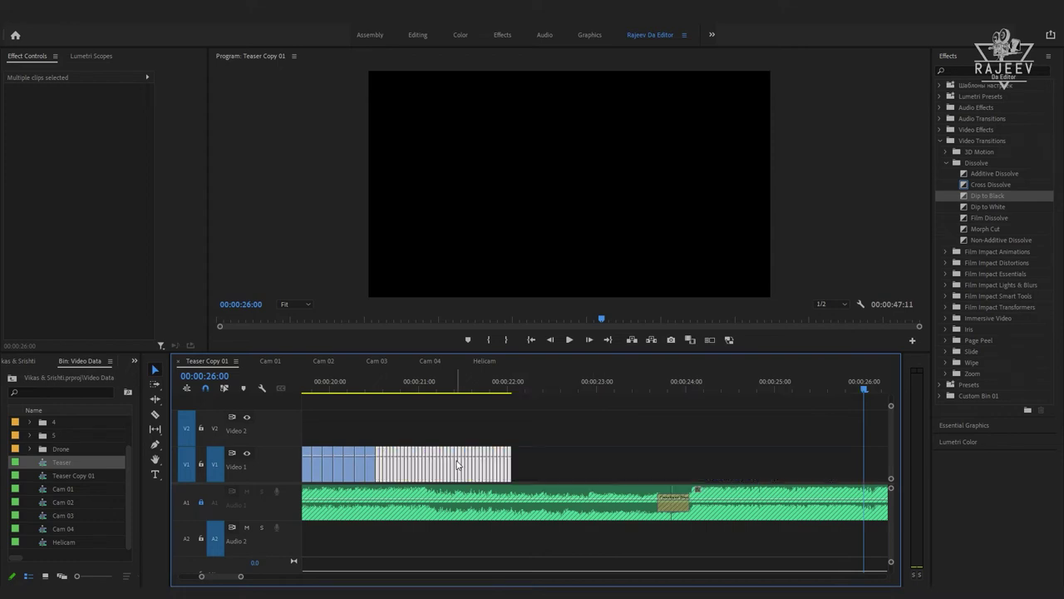
- Nest the selected tail clips as Nested Sequence 01 and play back from just before it
right_click(459, 463)
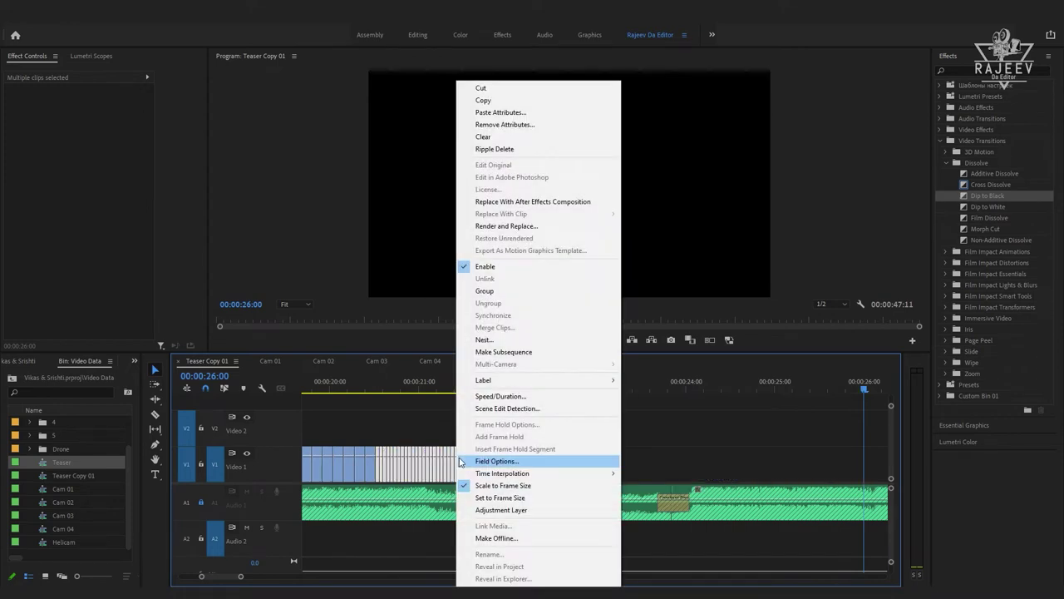
left_click(484, 340)
left_click(516, 316)
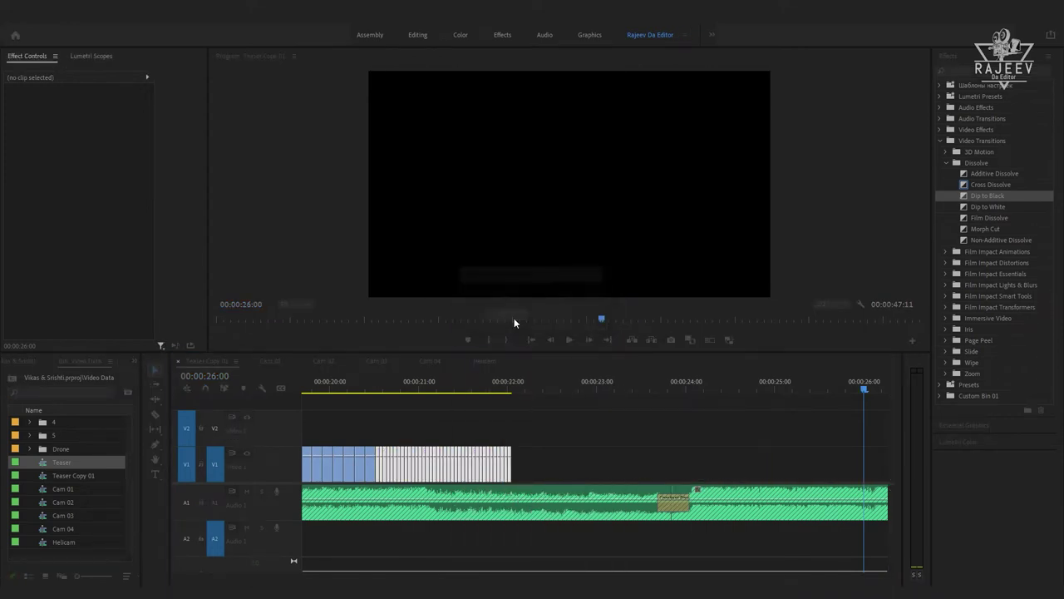
left_click(347, 386)
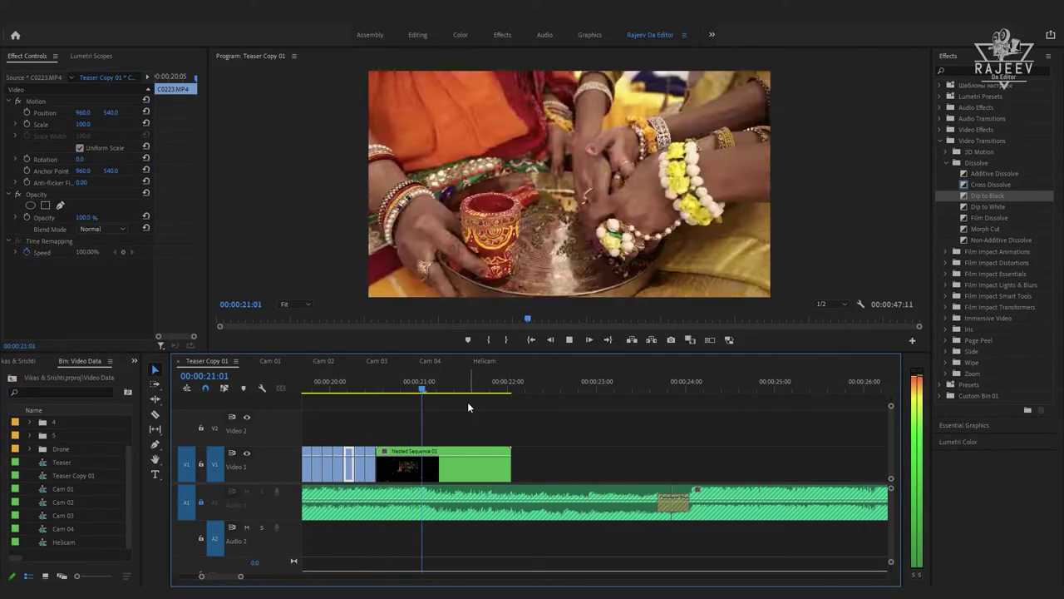
key("space")
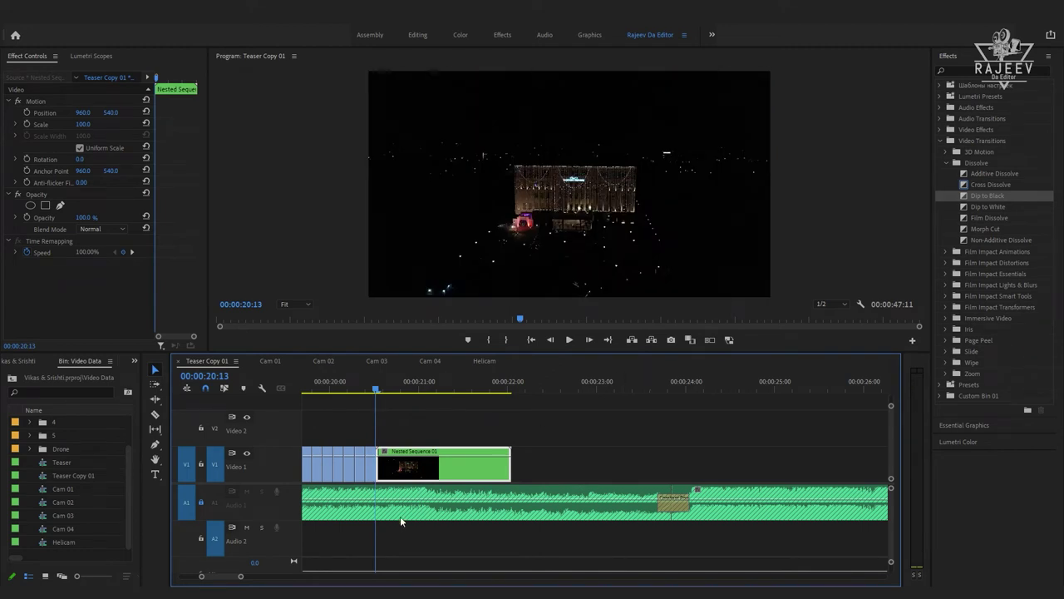
mouse_move(439, 471)
- Inside Nested Sequence 01, select all V1 clips and apply a new speed, then return to Teaser Copy 01
double_click(439, 470)
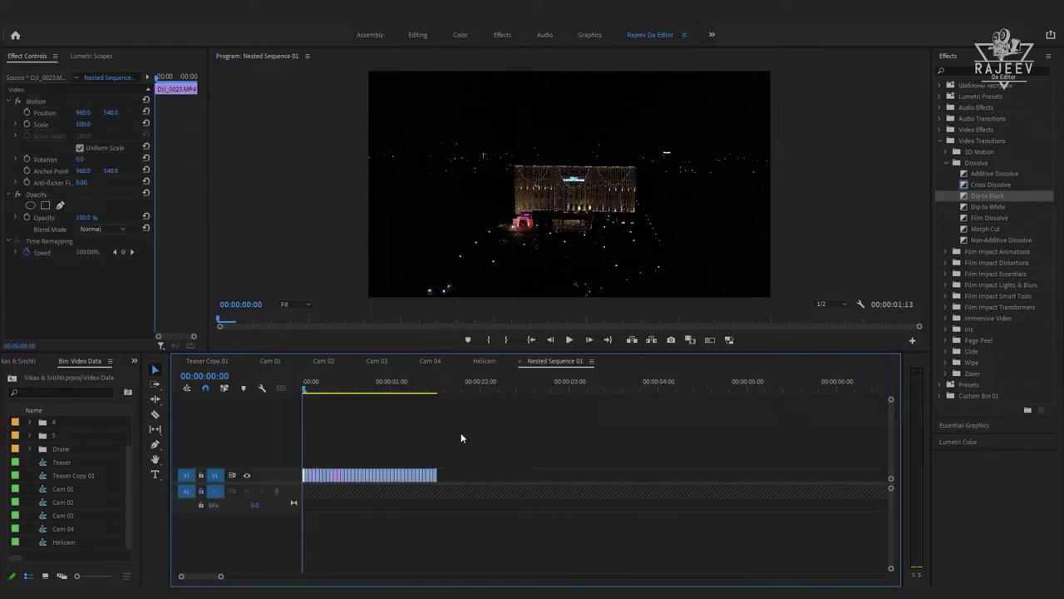
key("ctrl+a")
right_click(360, 482)
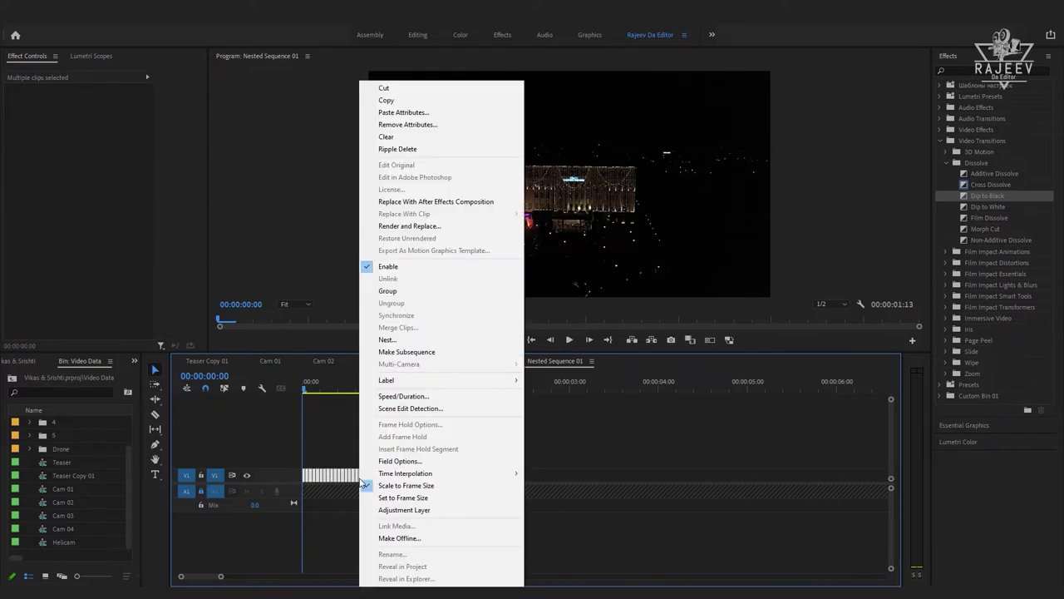
left_click(327, 428)
left_click_drag(513, 461, 283, 475)
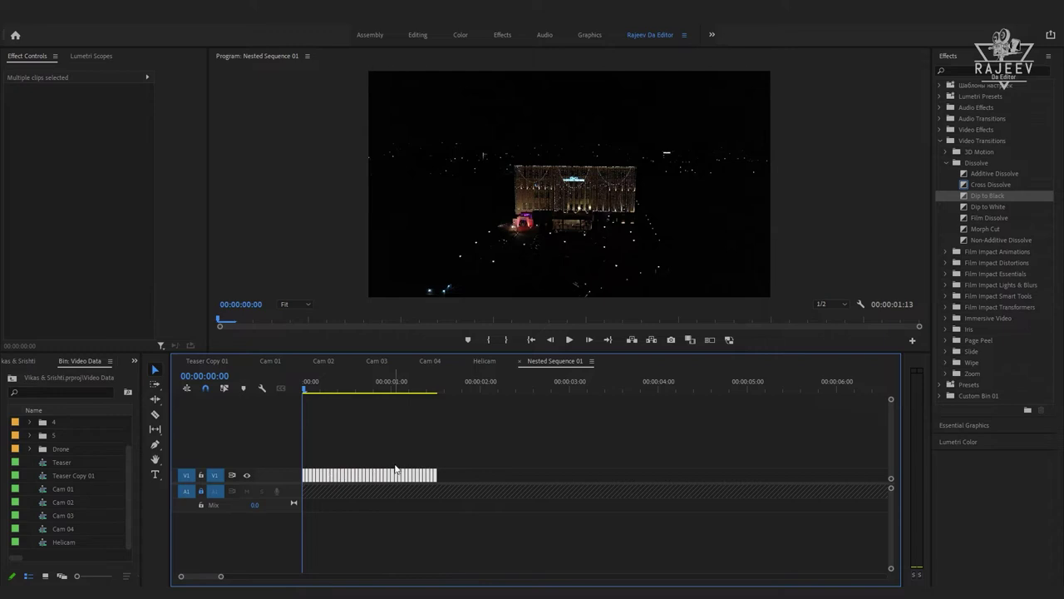
key("ctrl+r")
left_click(506, 353)
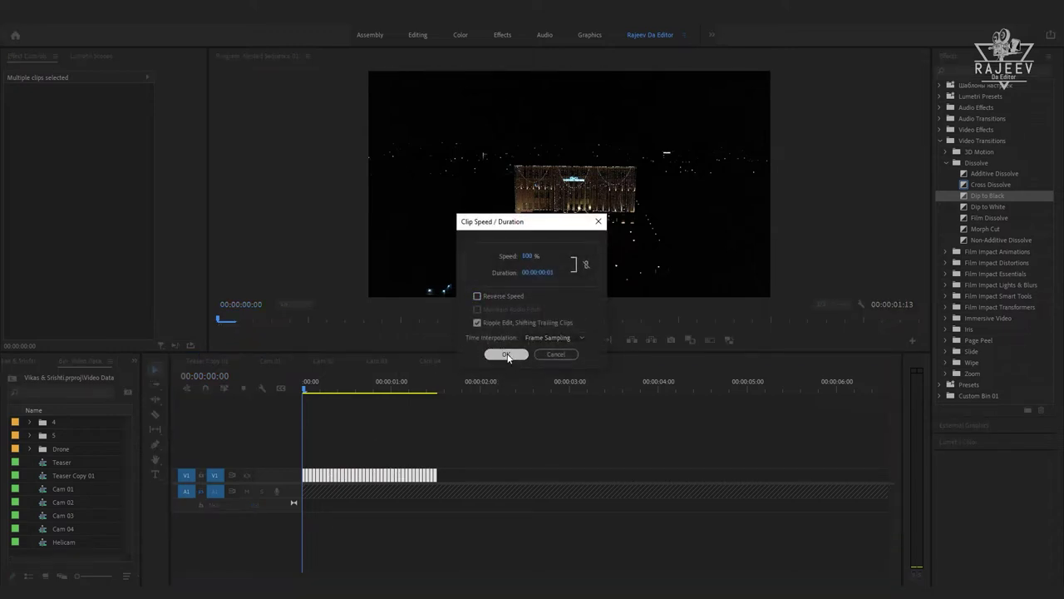
left_click(206, 360)
- Set the Nested Sequence 01 clip to Reverse Speed
key("space")
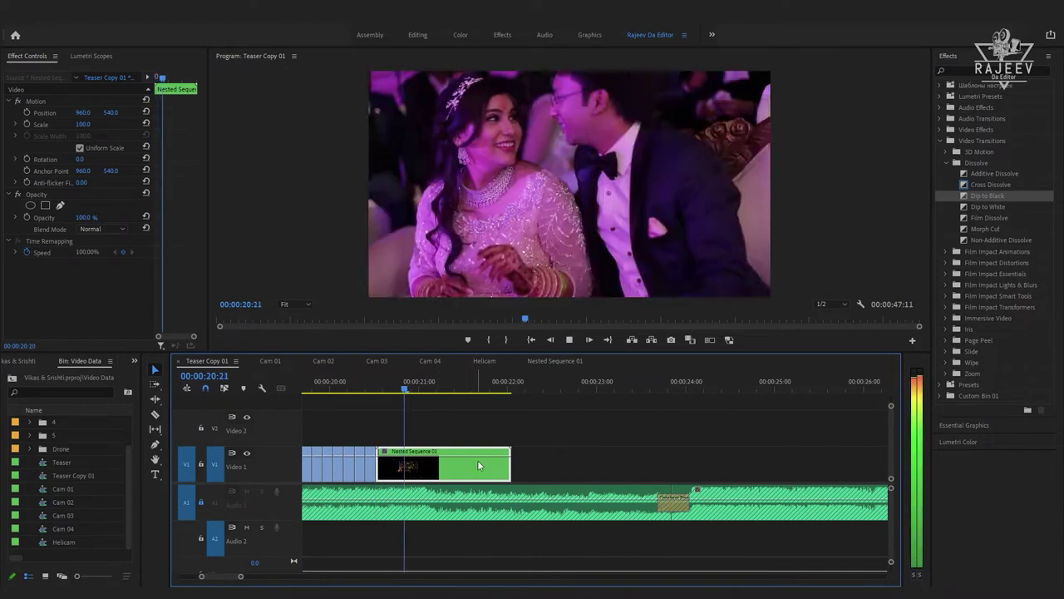
key("space")
key("ctrl+r")
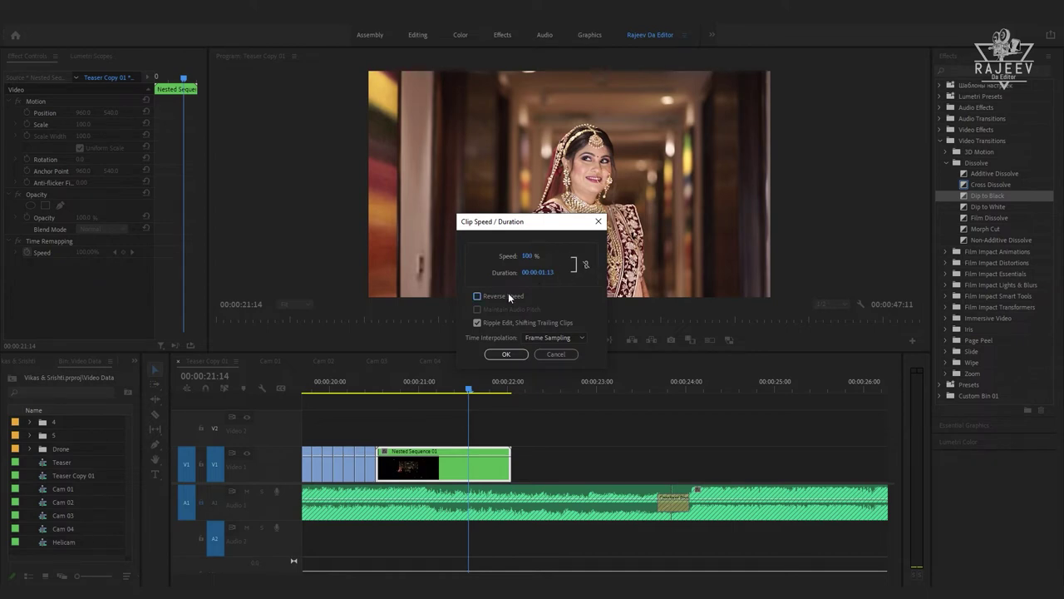
left_click(510, 355)
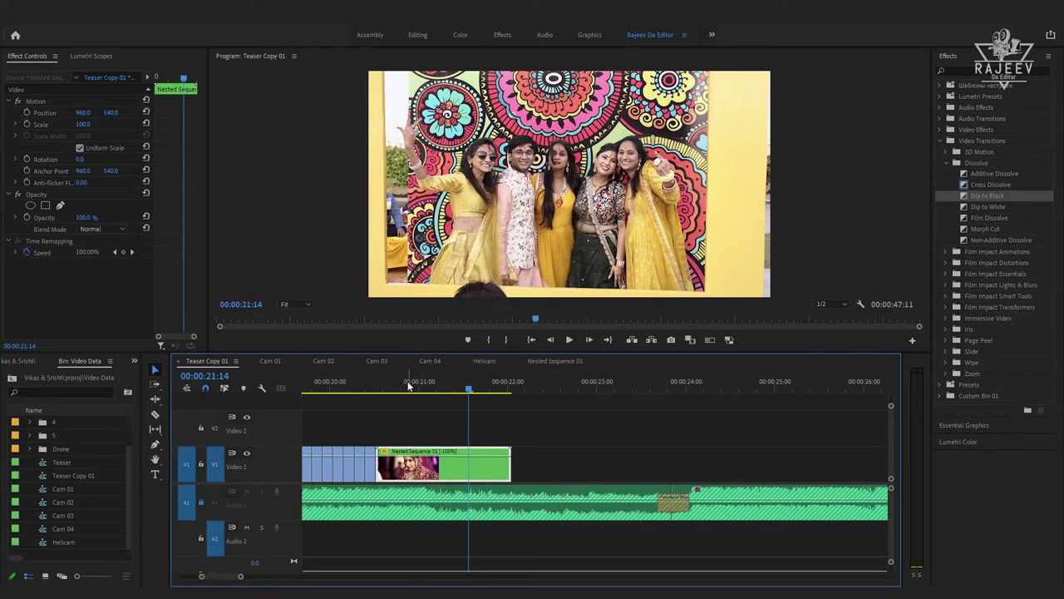
- Ripple-trim one frame off the nested clip's start and review the cut from the bride shot
left_click(408, 384)
key("Up")
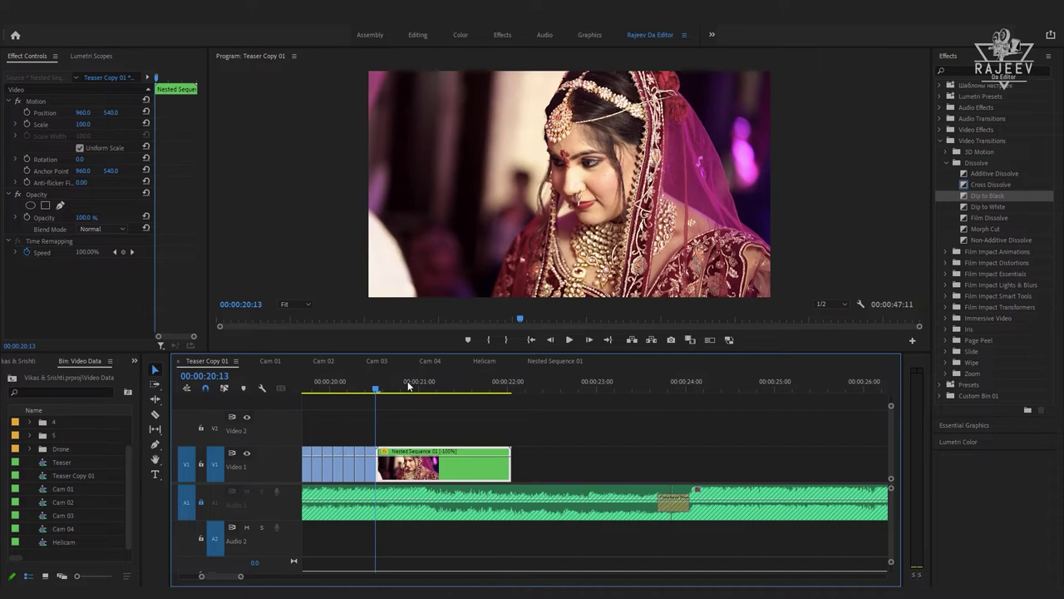
key("Right")
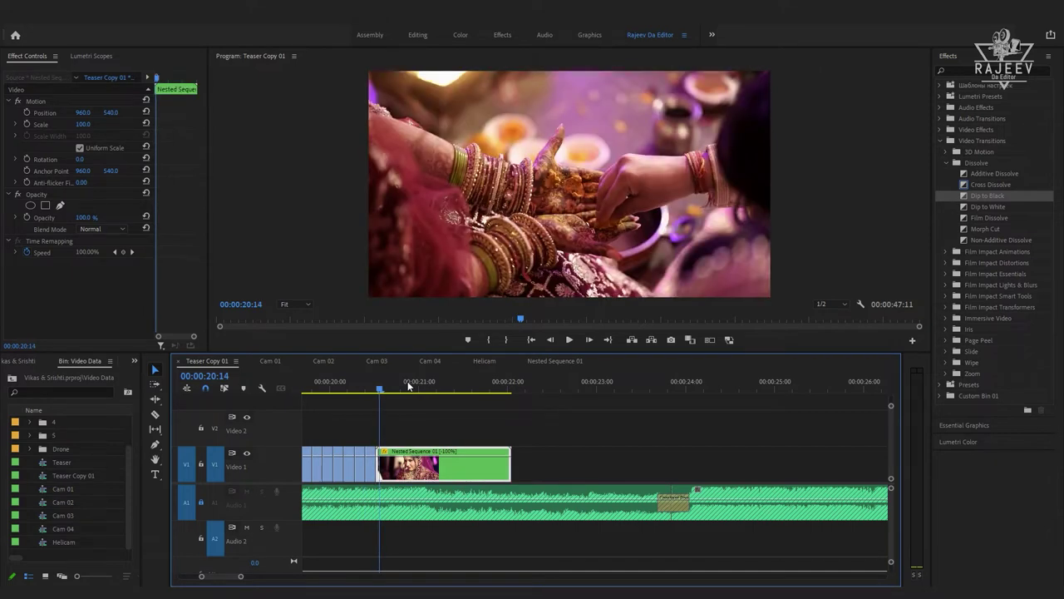
key("q")
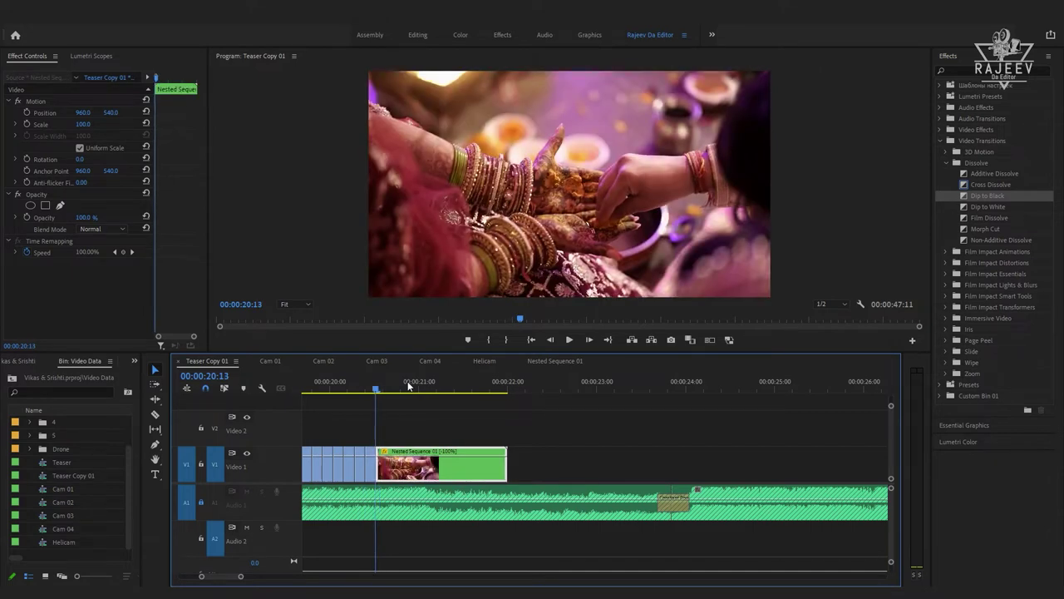
key("space")
key("space")
scroll(479, 400, "up", 2)
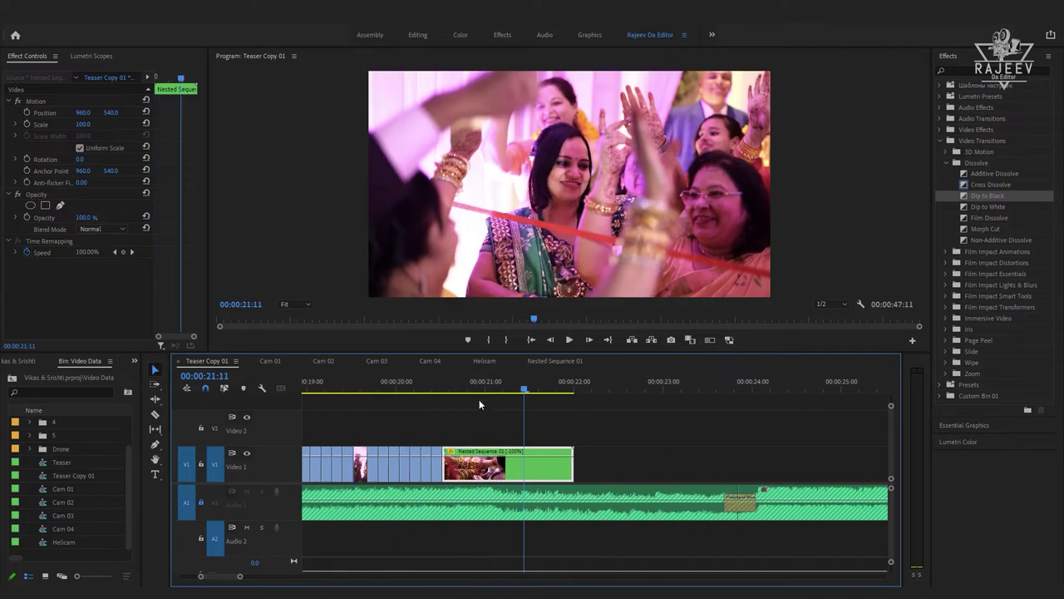
left_click_drag(352, 388, 330, 388)
key("minus")
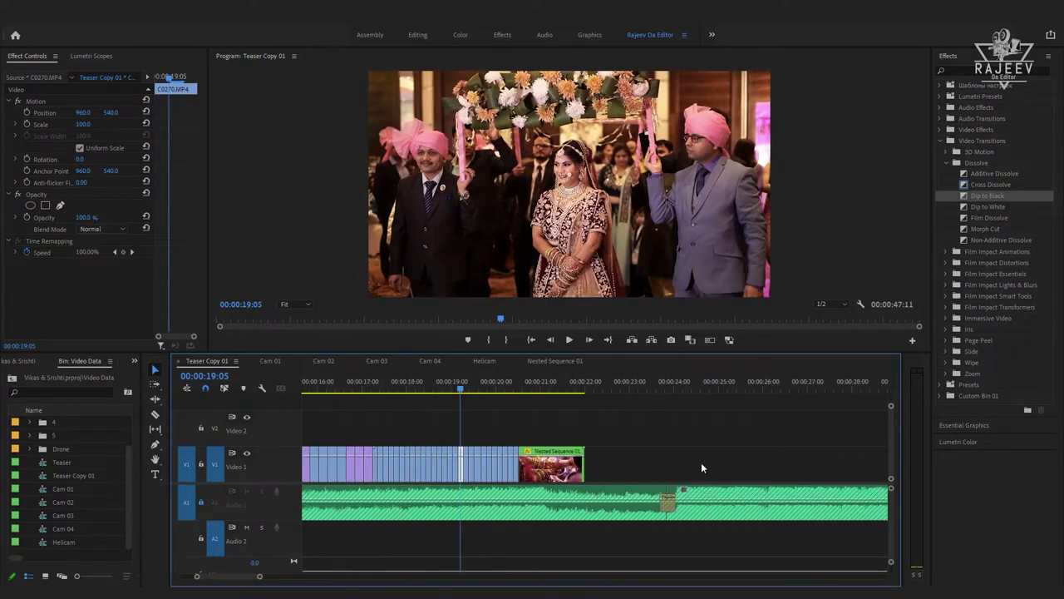
scroll(431, 412, "up", 3)
scroll(430, 399, "up", 2)
left_click(414, 385)
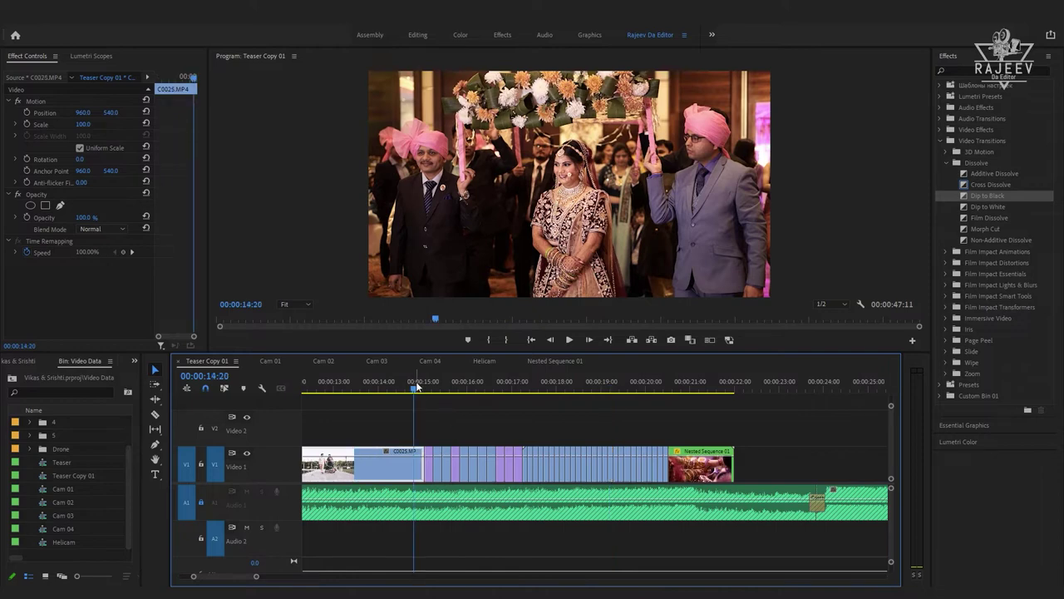
key("space")
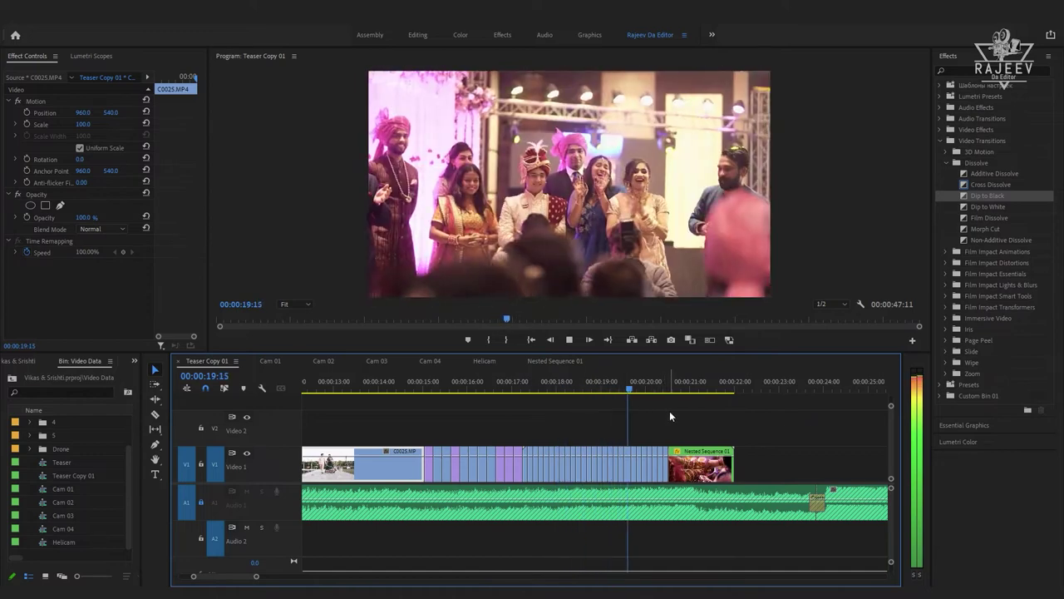
key("space")
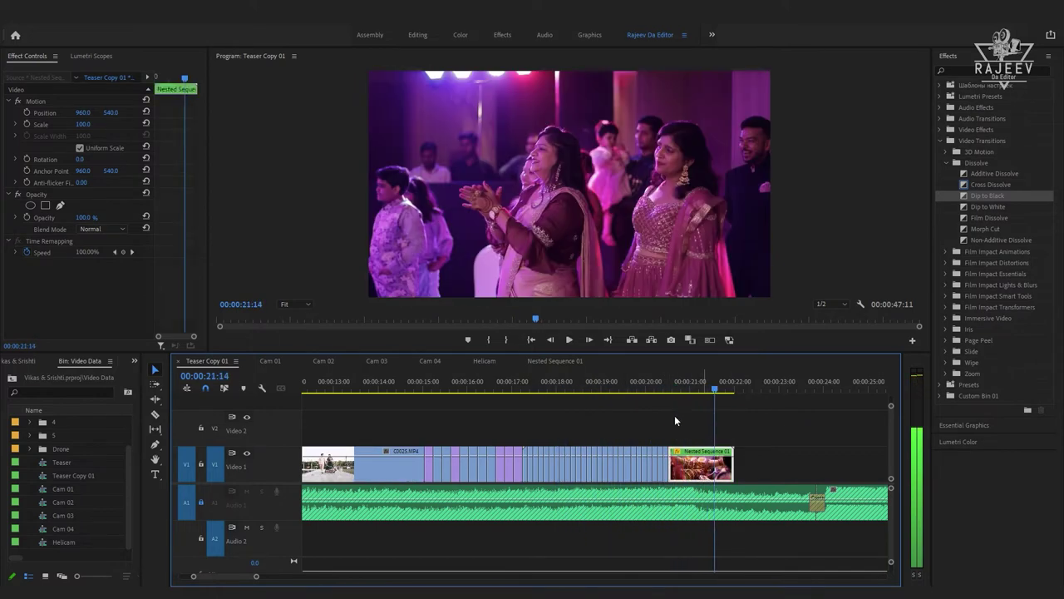
left_click(536, 374)
key("space")
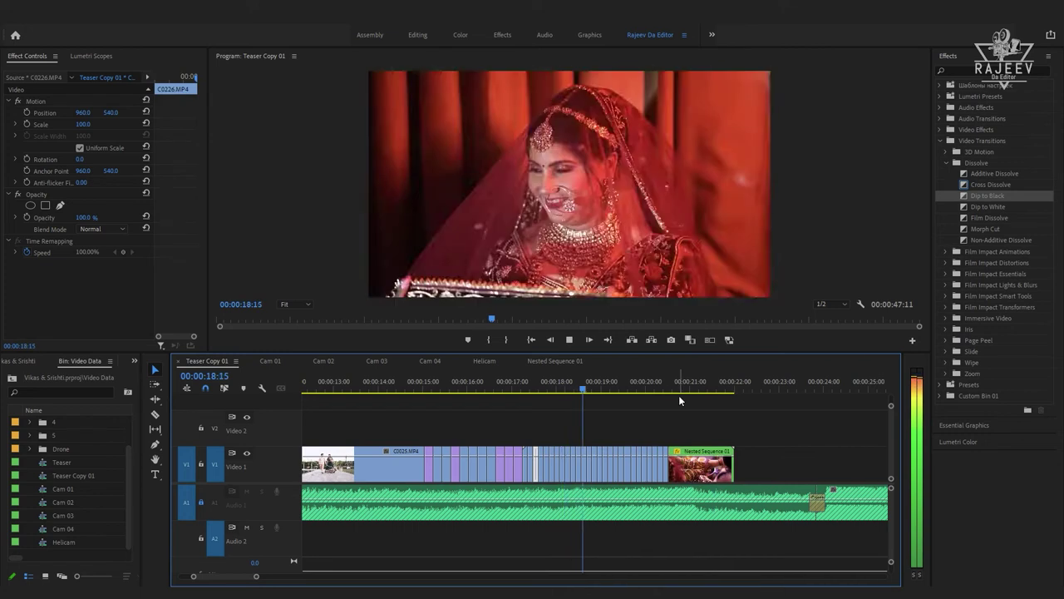
key("space")
left_click(663, 453)
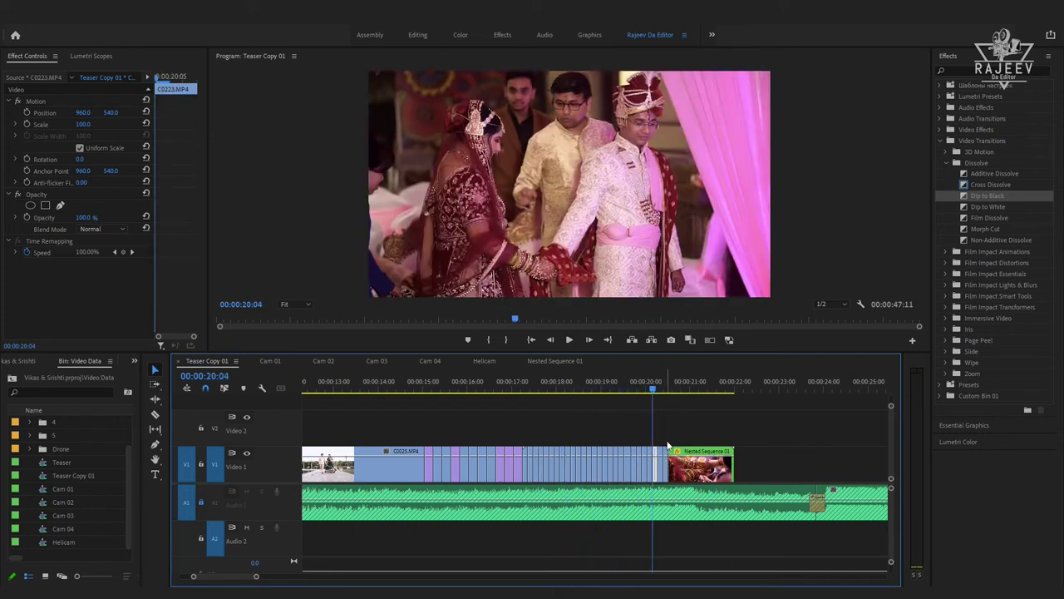
left_click_drag(666, 445, 550, 480)
key("space")
left_click(524, 376)
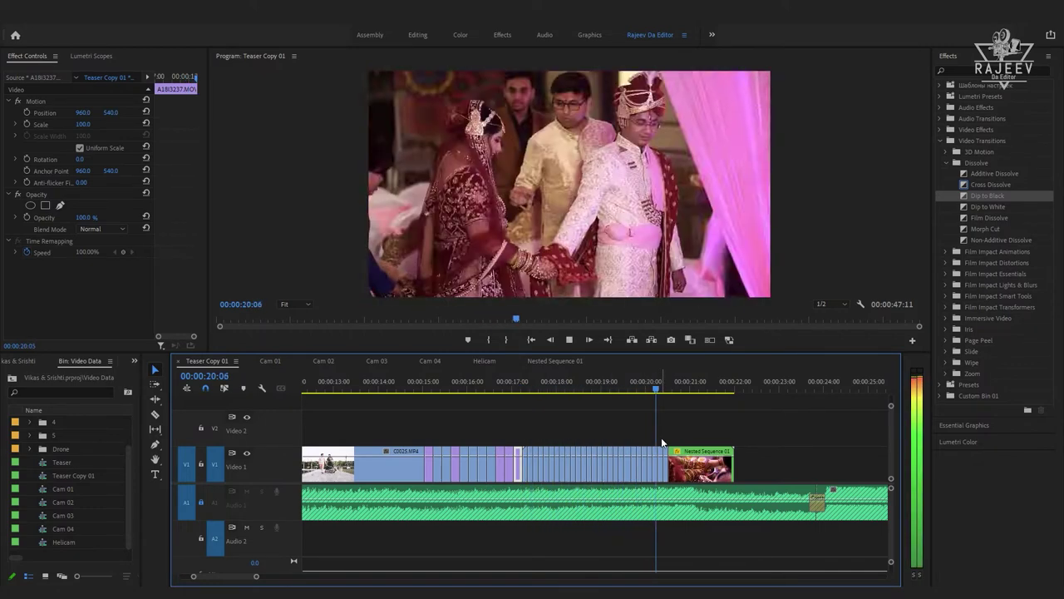
key("space")
left_click(678, 447)
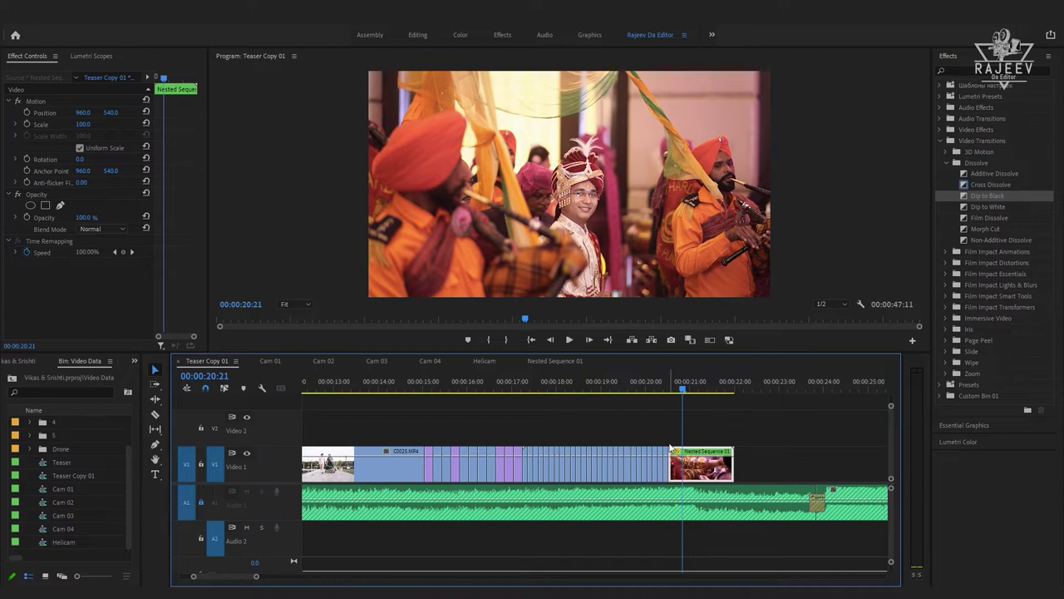
mouse_move(666, 444)
left_mouse_down()
mouse_move(525, 459)
mouse_move(587, 466)
left_mouse_up()
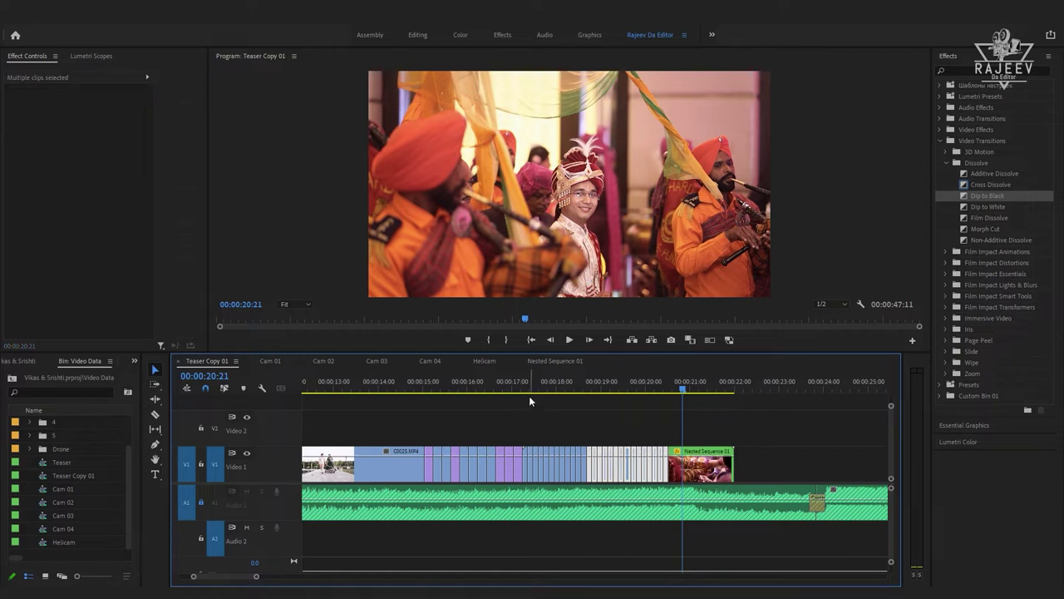
- Give the quick-cut clips before the nested clip a 00:00:00:03 duration with Ripple Edit on
left_click(528, 398)
key("space")
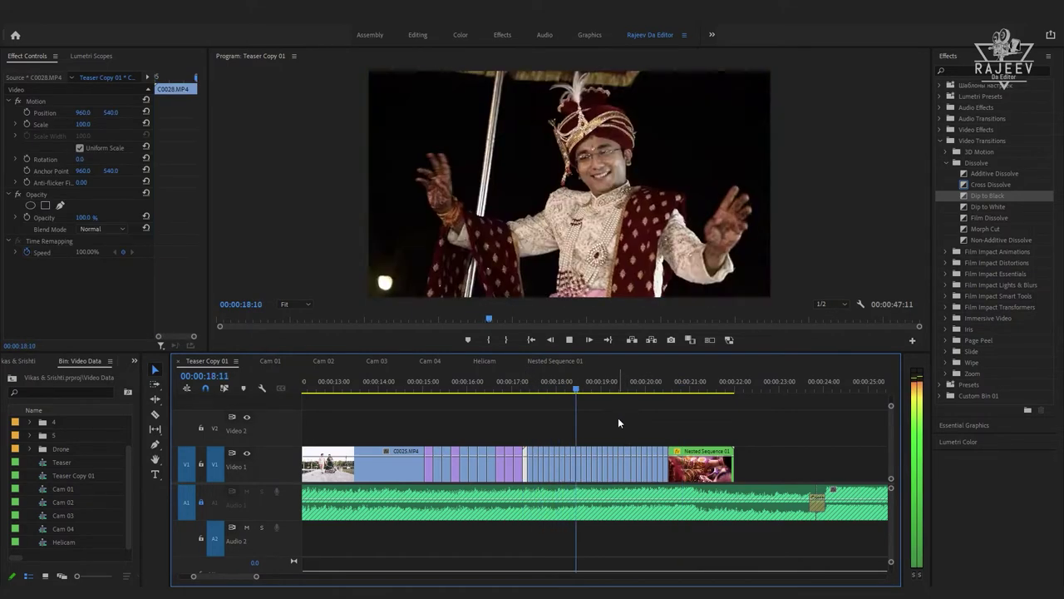
left_click_drag(592, 391, 583, 396)
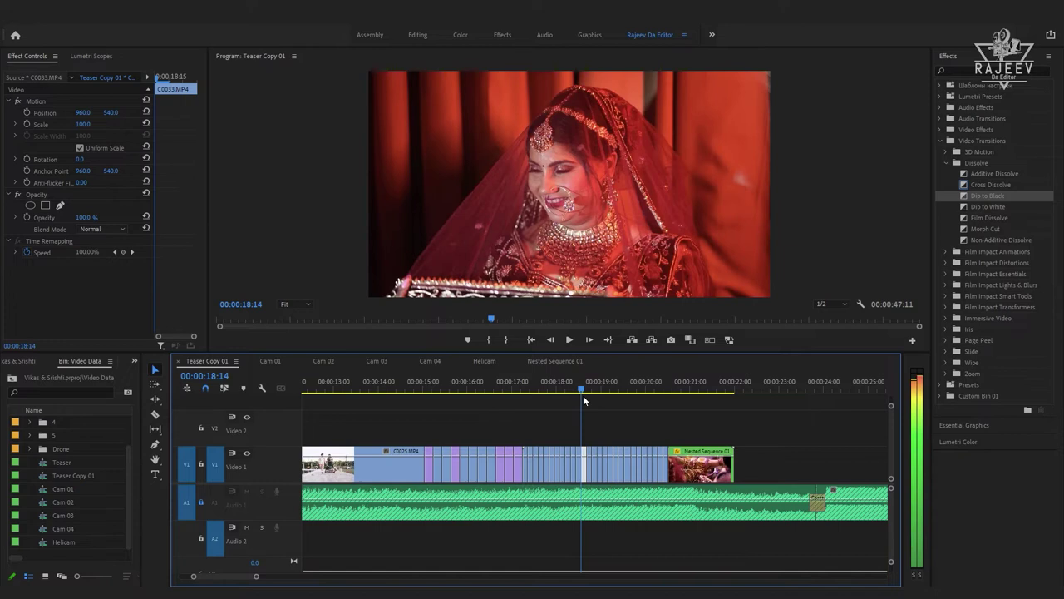
left_click_drag(665, 447, 582, 457)
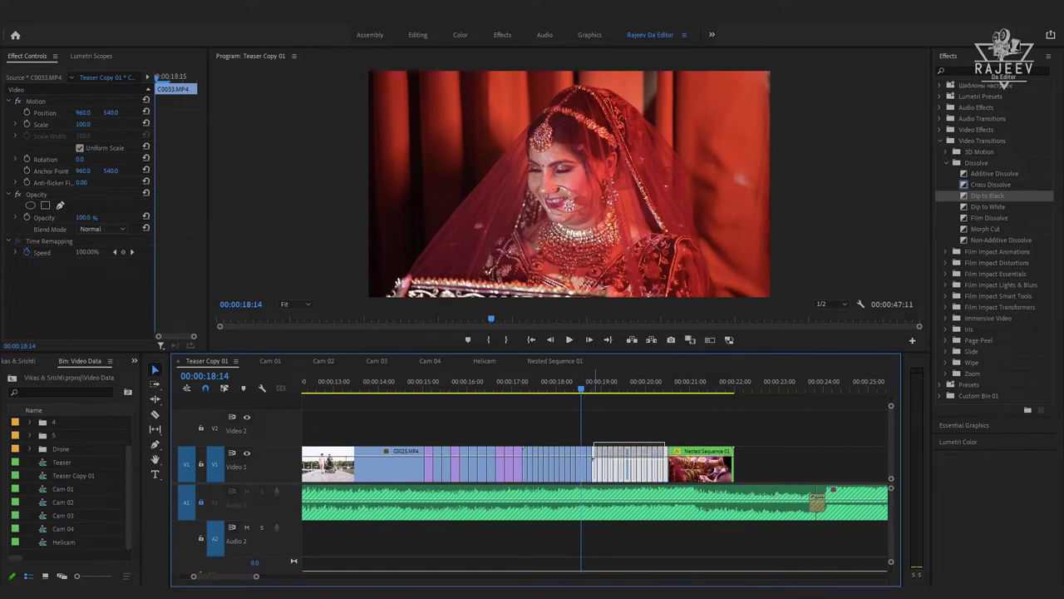
key("ctrl+r")
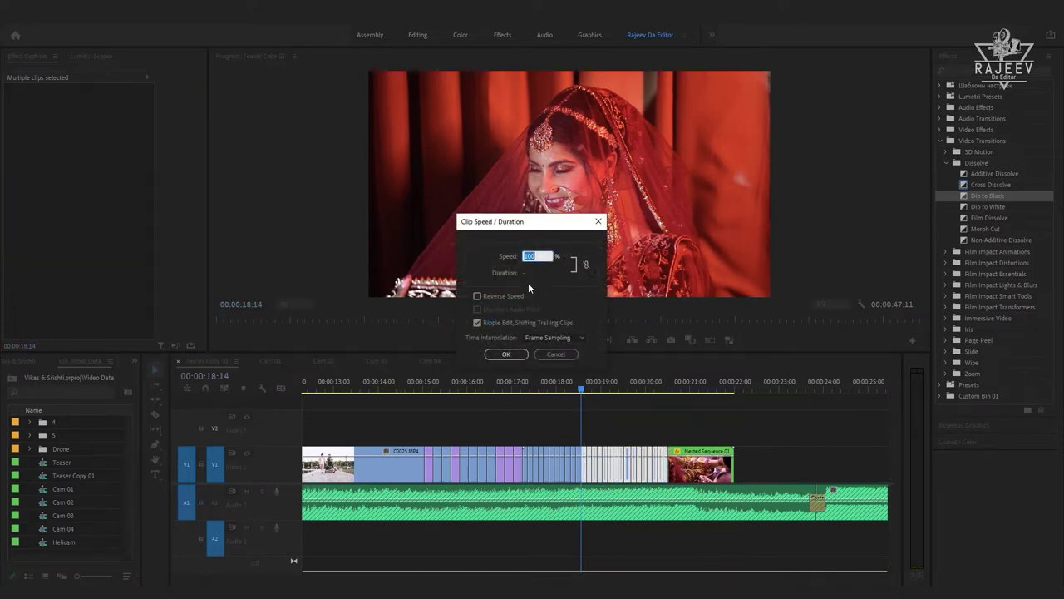
left_click(526, 273)
key("Return")
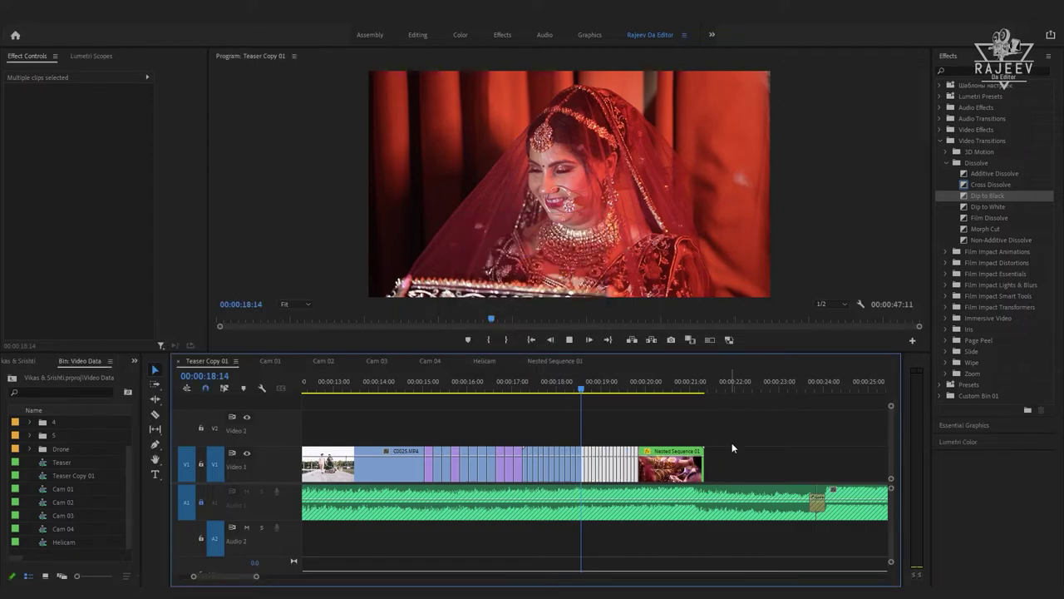
key("space")
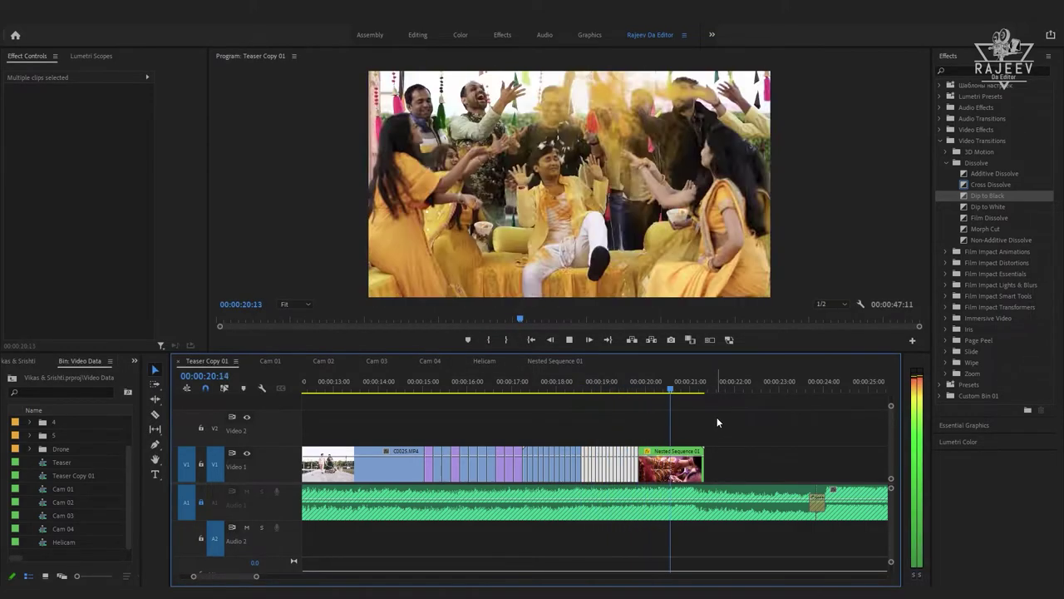
left_click(690, 473)
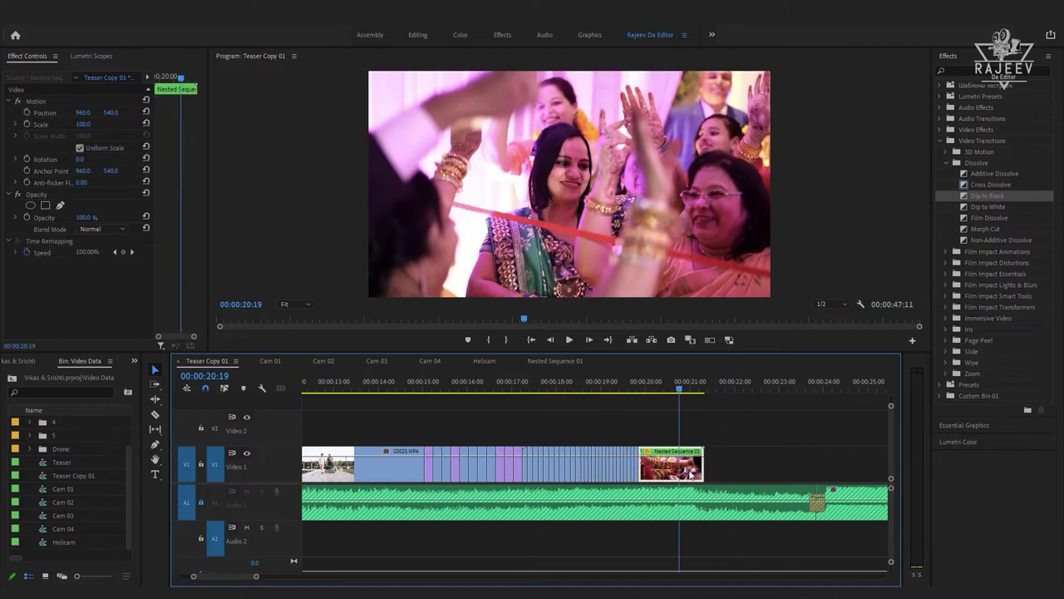
key("minus")
key("minus")
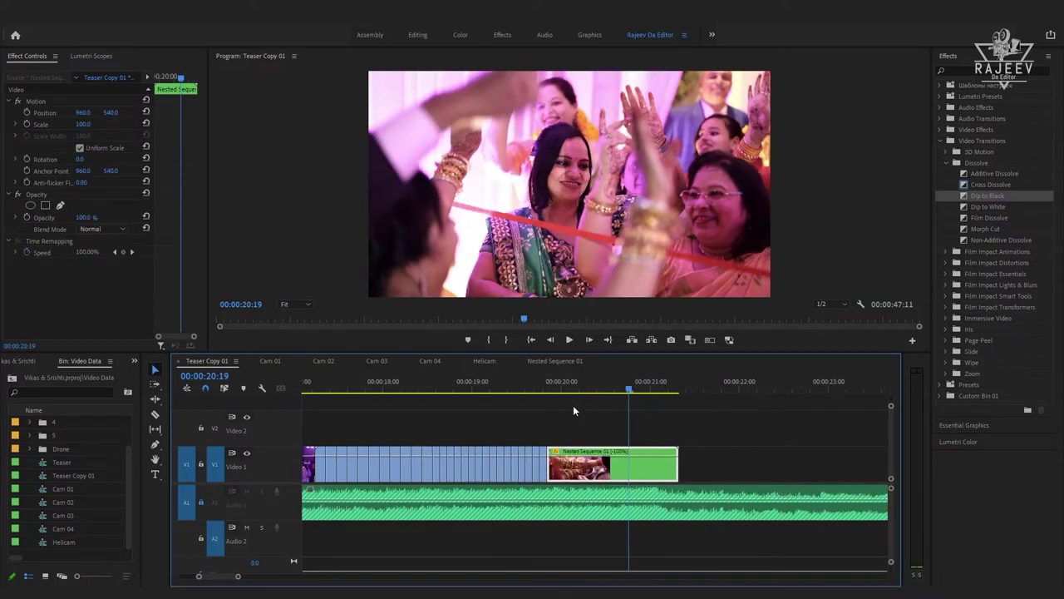
key("minus")
key("minus")
left_click(464, 384)
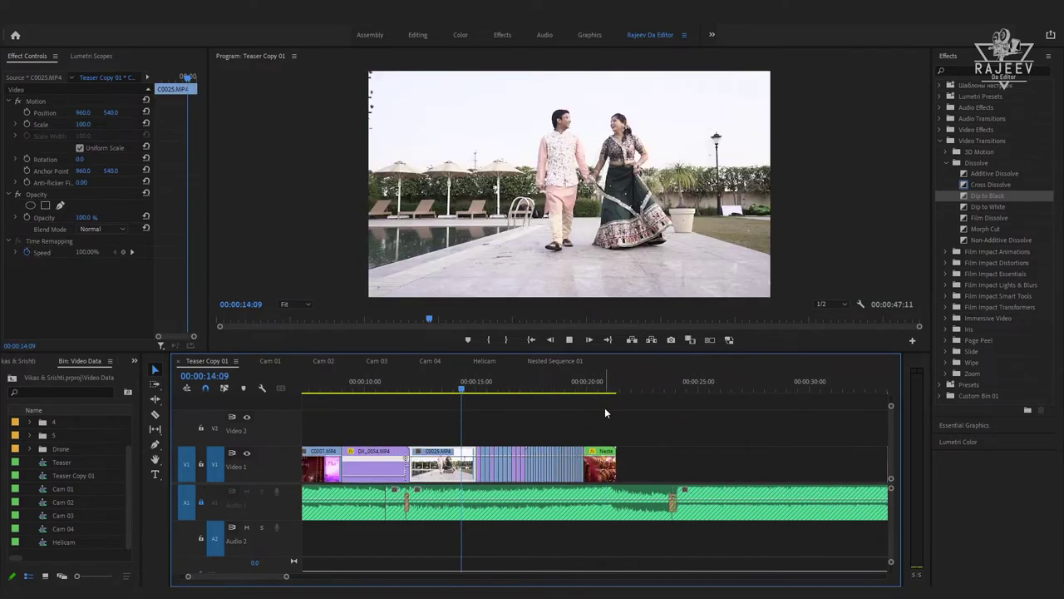
key("space")
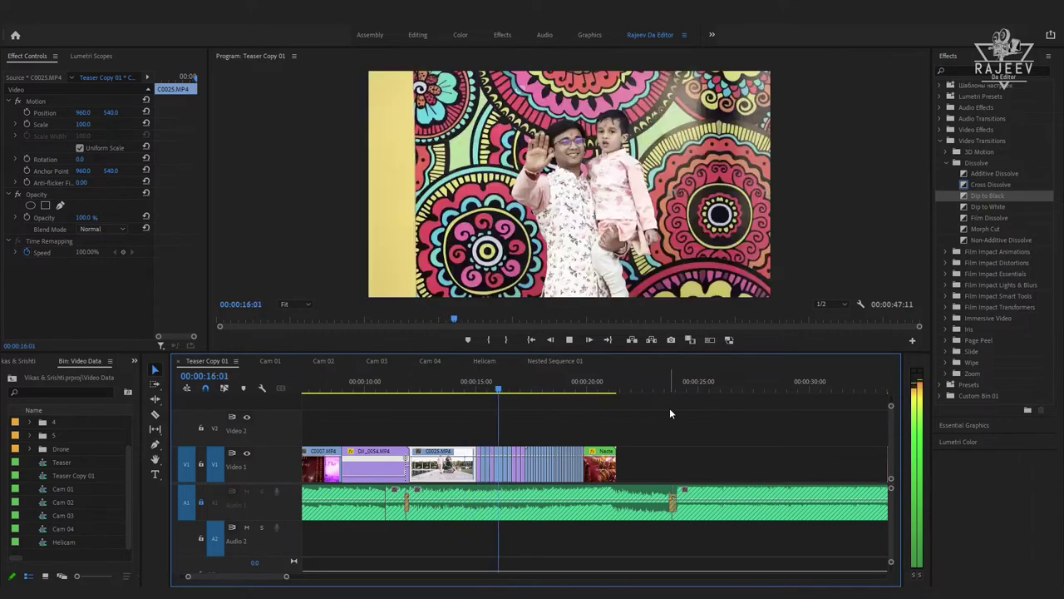
left_click(397, 388)
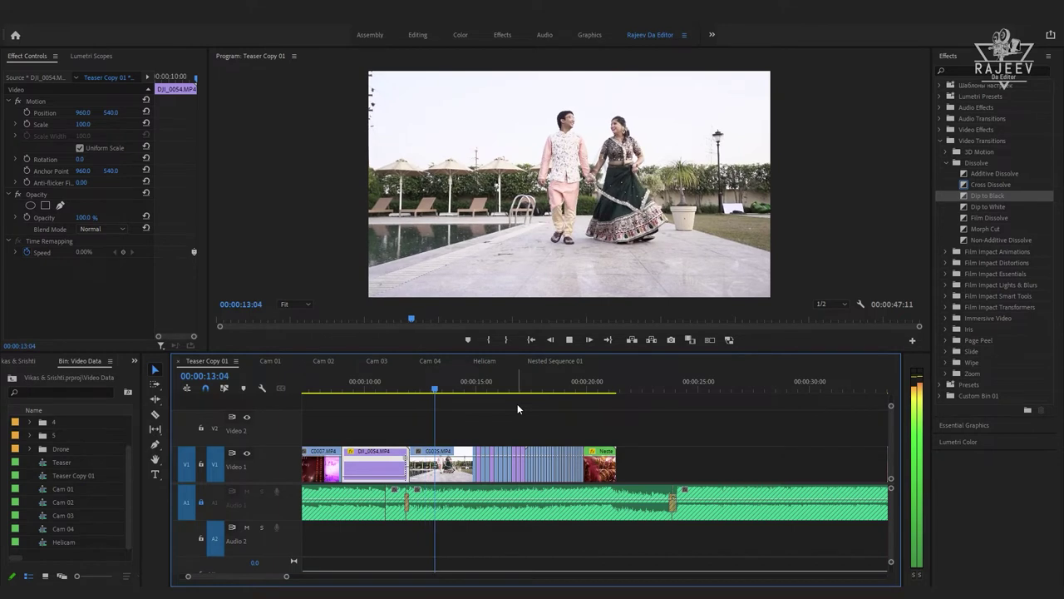
key("space")
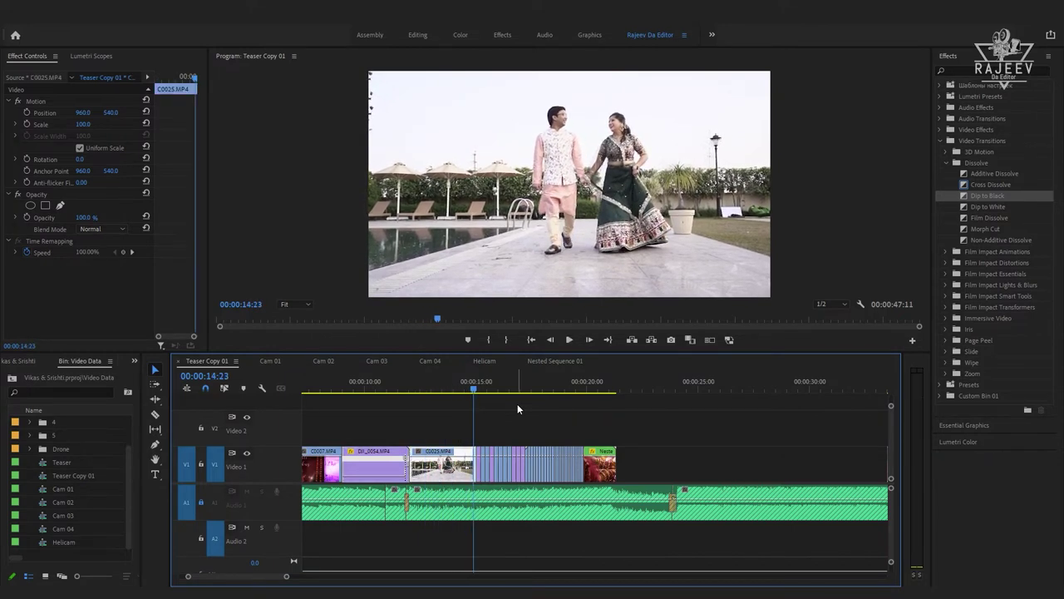
key("space")
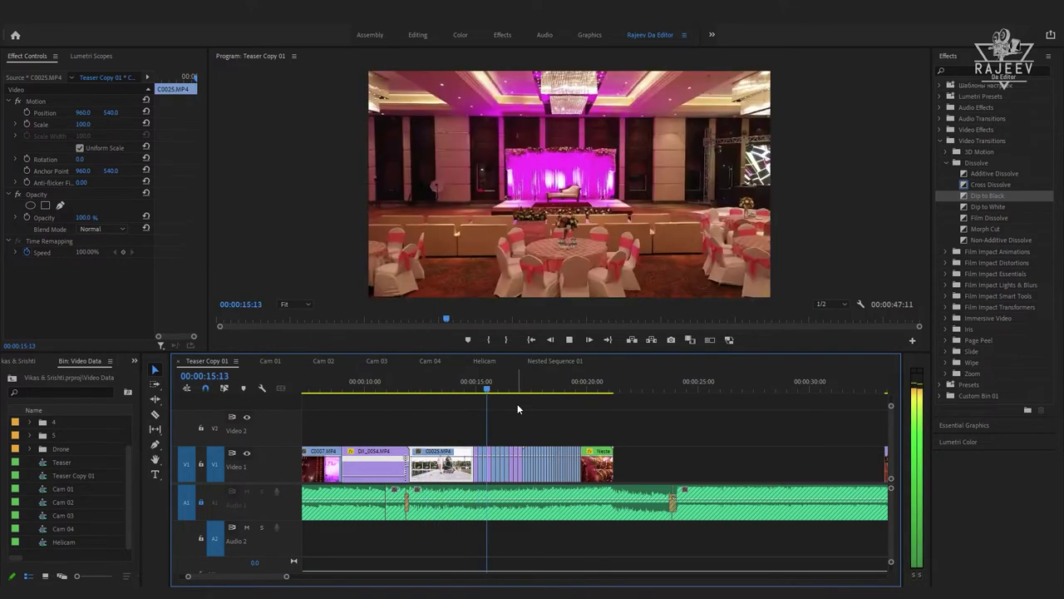
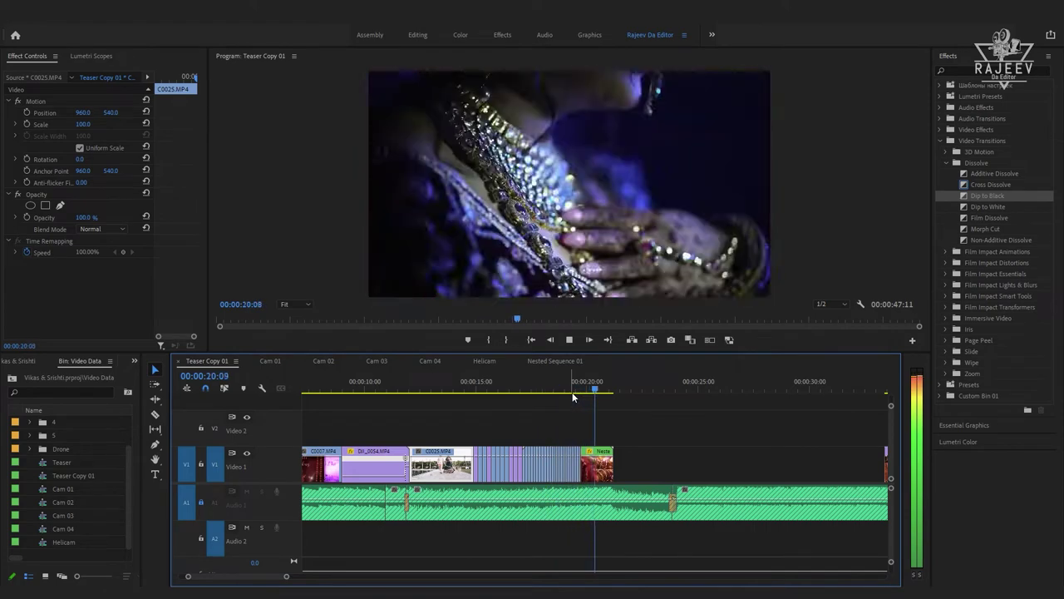
- Replay the nested clip's ending, stop at 00:00:21:03, and zoom the timeline in there
left_click_drag(601, 391, 613, 392)
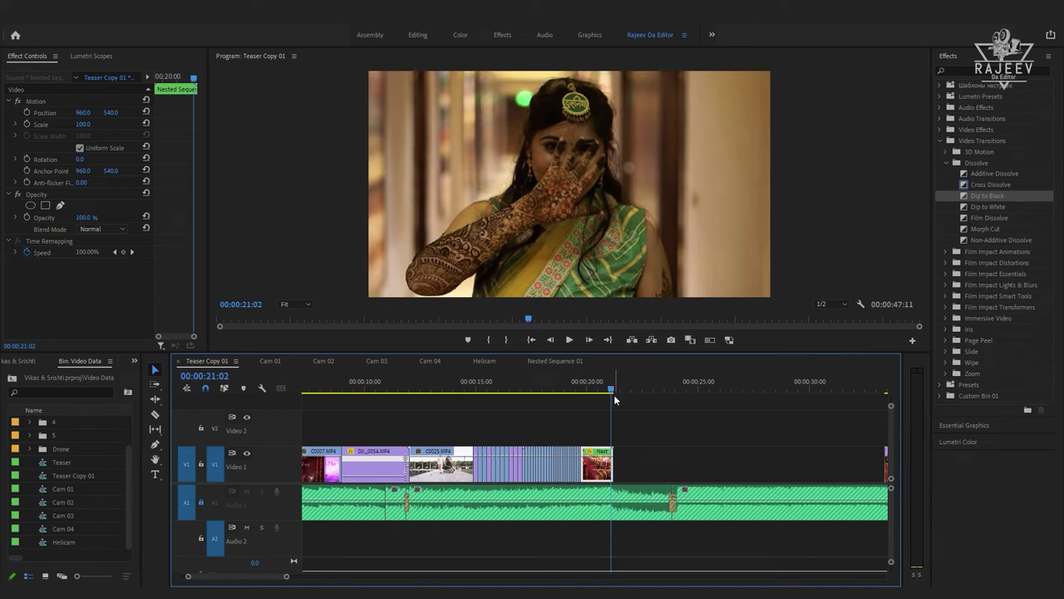
key("Up")
key("space")
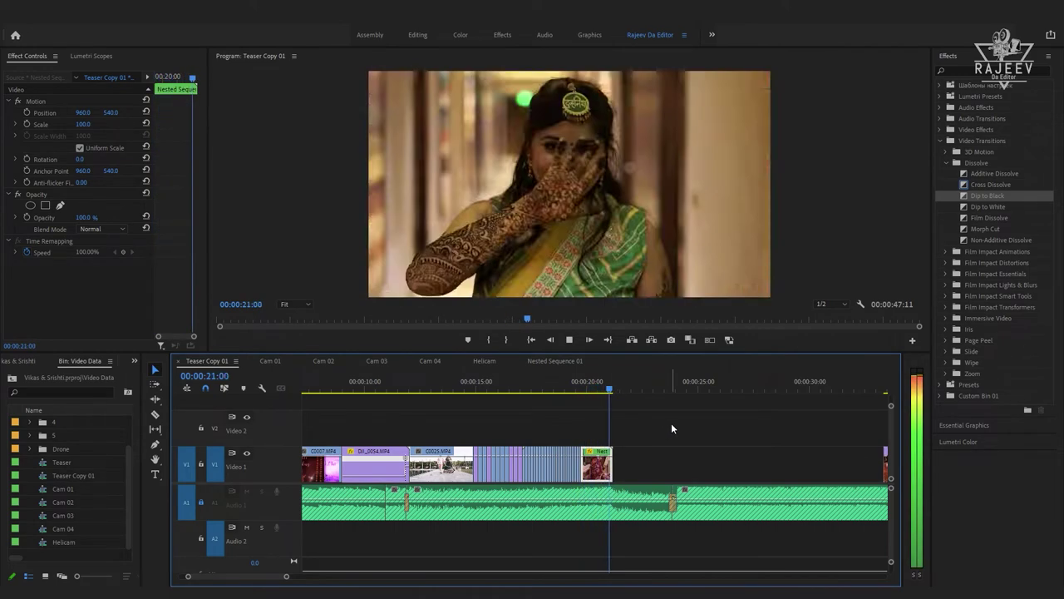
key("space")
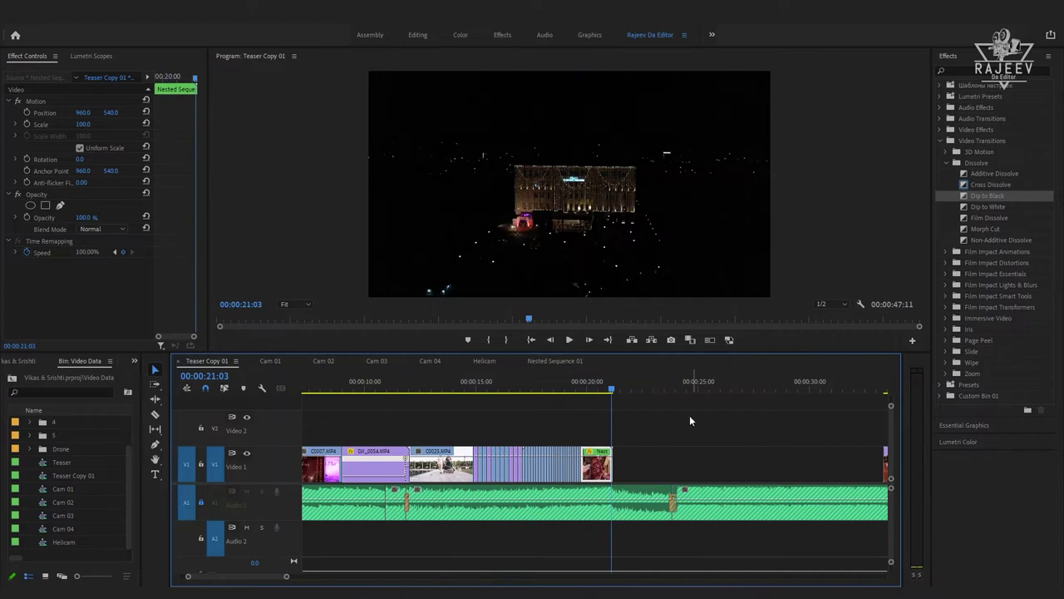
key("=")
key("=")
key("=")
left_click_drag(542, 391, 594, 396)
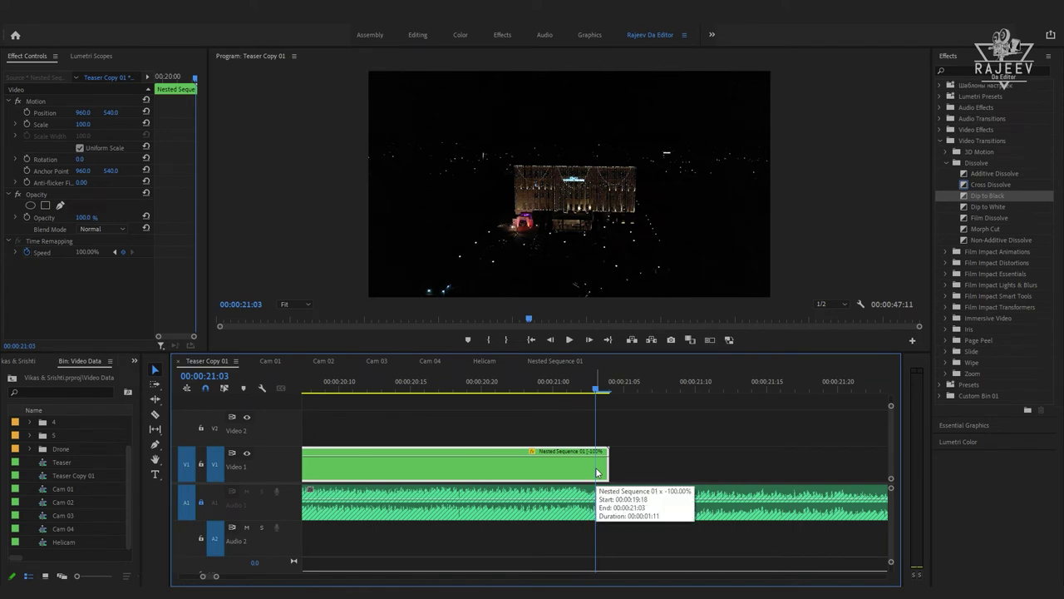
- Try a shorter end on the nested clip, play it back, then undo the trim
left_click_drag(597, 471, 593, 471)
key("space")
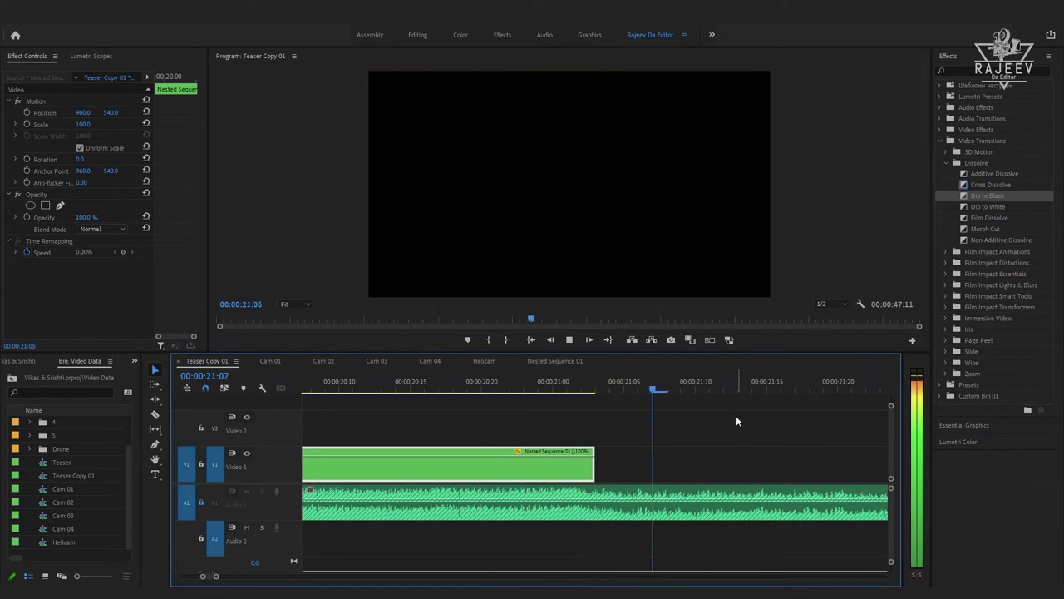
left_click_drag(585, 384, 622, 375)
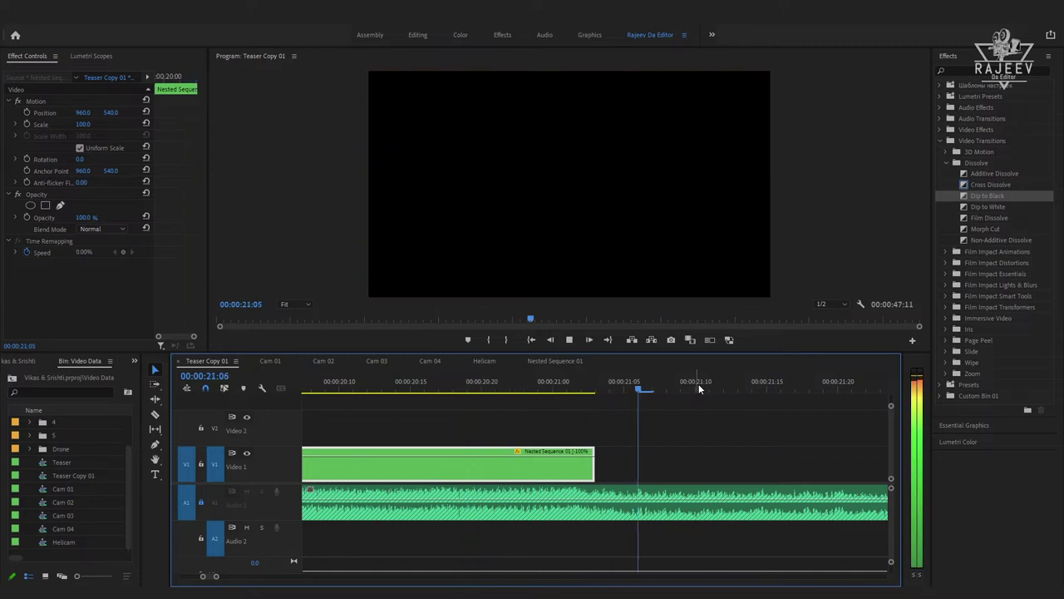
key("ctrl+z")
key("space")
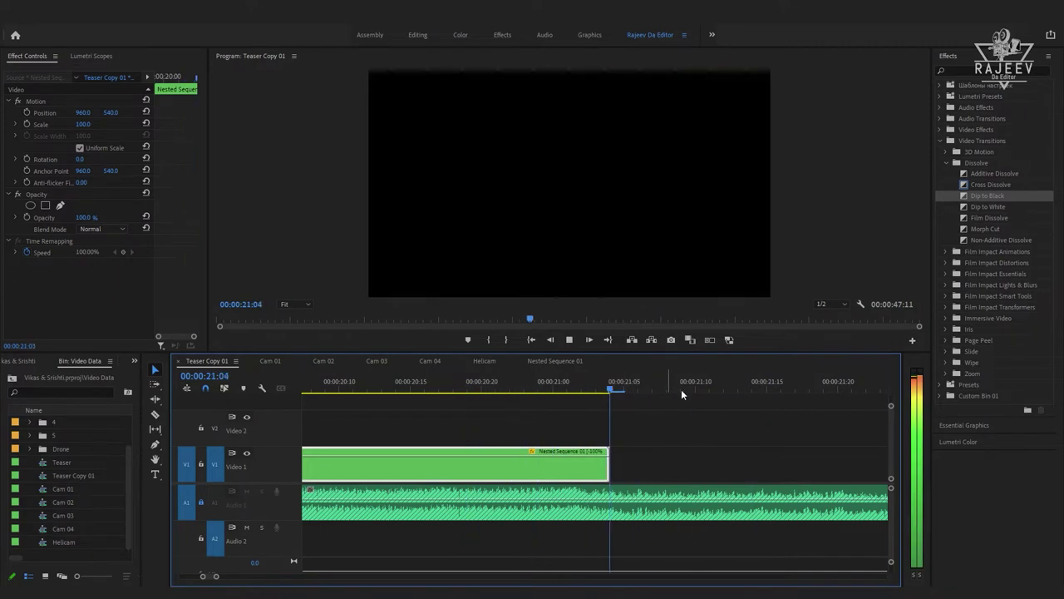
- Ripple-trim the nested clip's end at 00:00:21:03 with W
left_click_drag(628, 390, 612, 390)
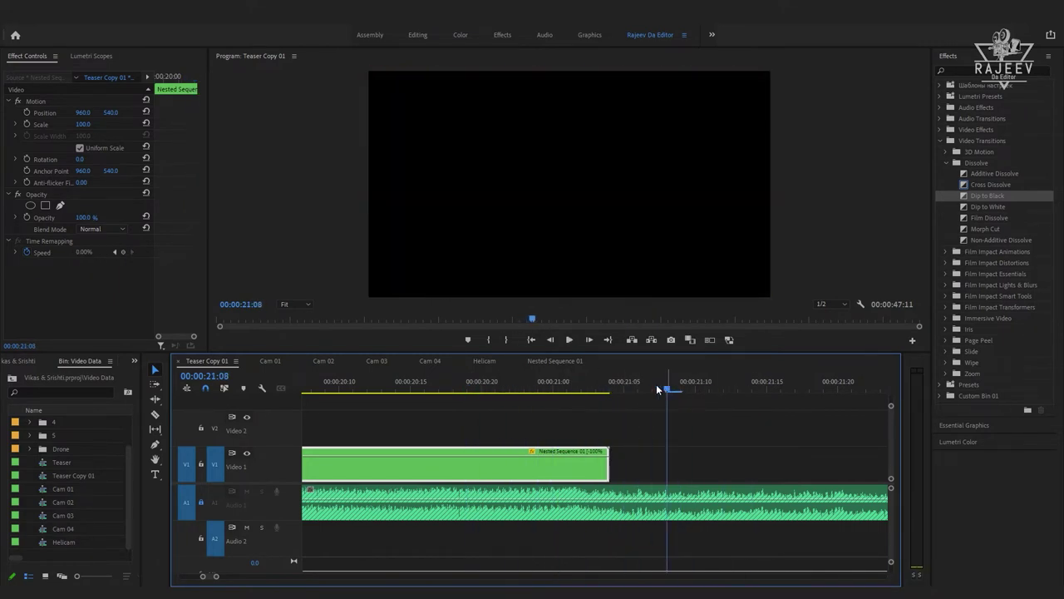
key("ctrl+z")
key("ctrl+shift+z")
key("Left")
key("Left")
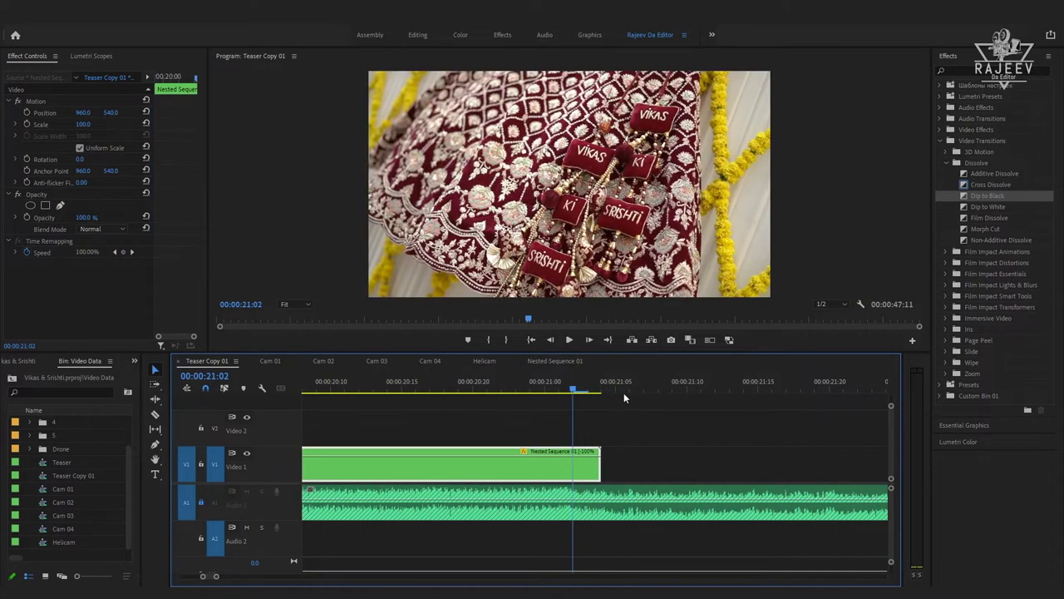
key("Right")
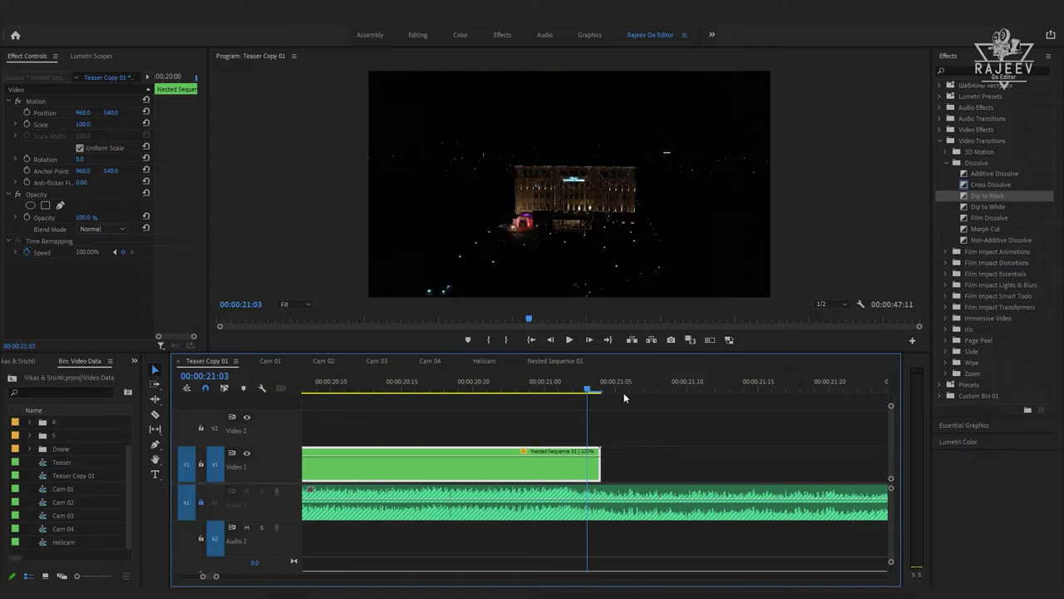
key("w")
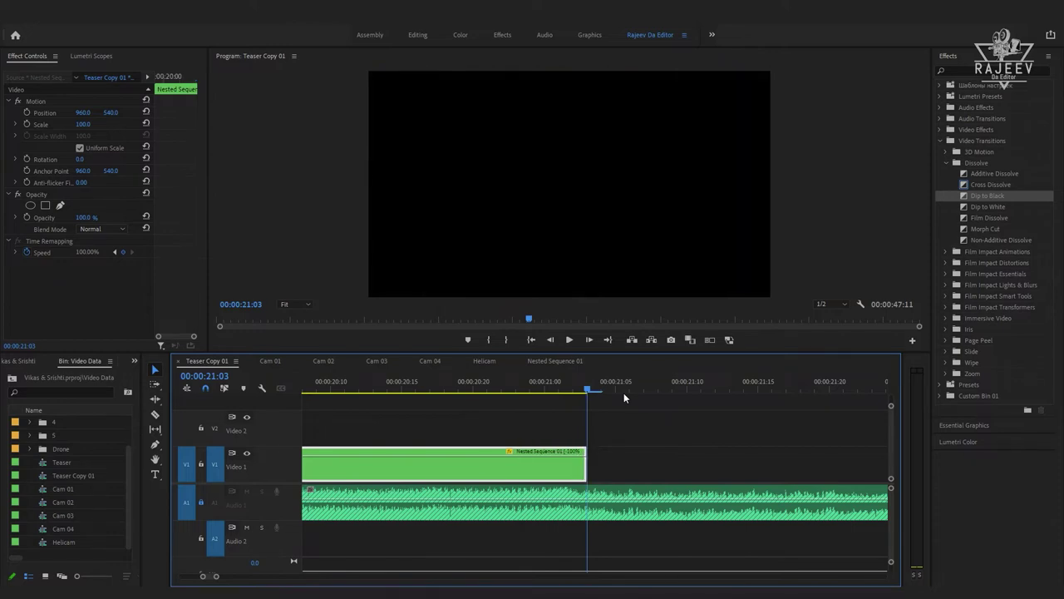
- Zoom out and play the cut through to 00:00:24:02, then skim the Helicam drone footage
key("minus")
key("space")
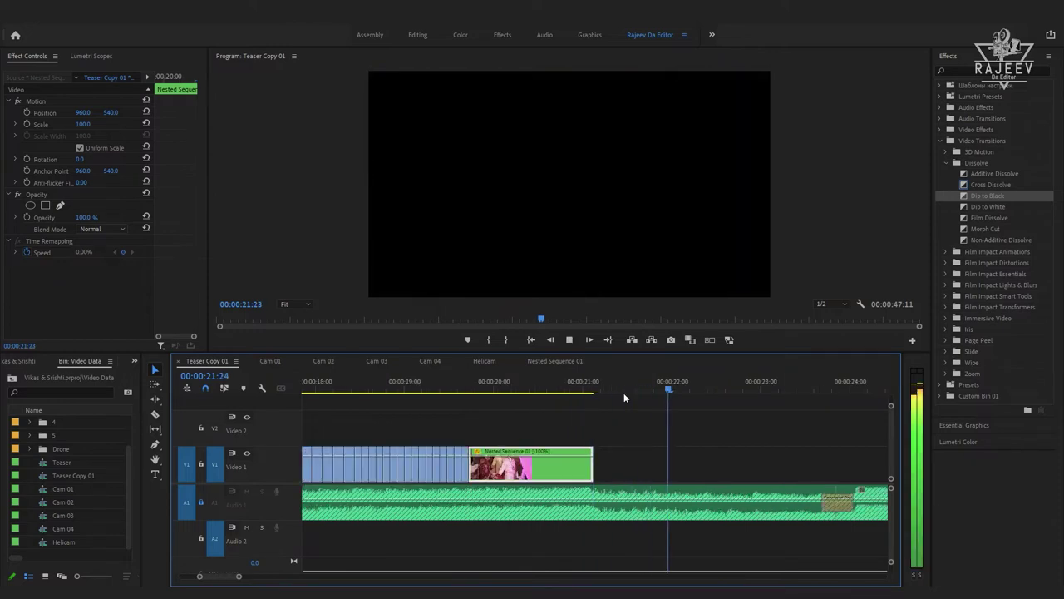
key("Up")
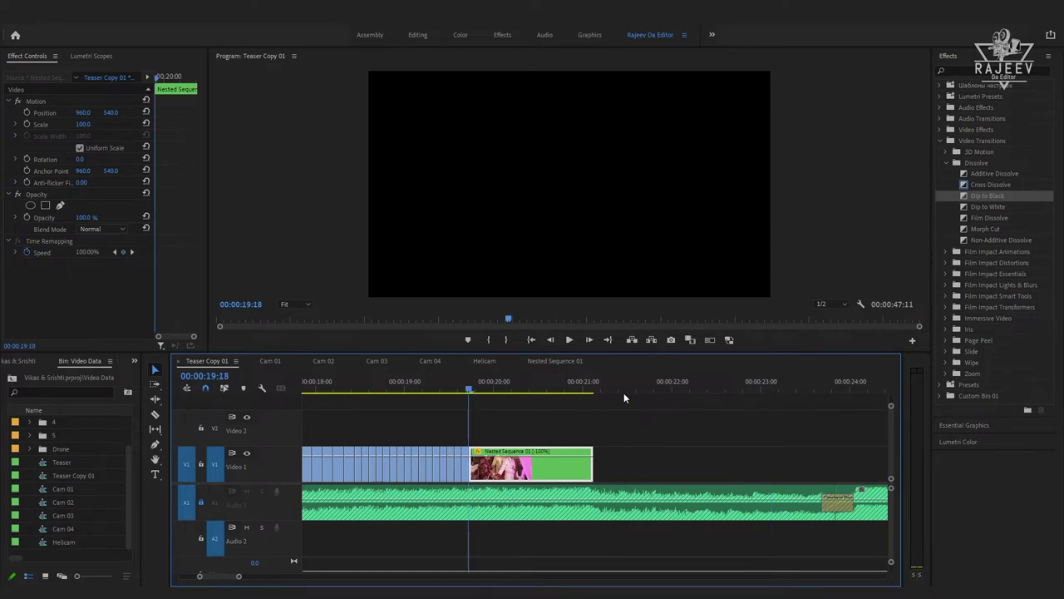
key("space")
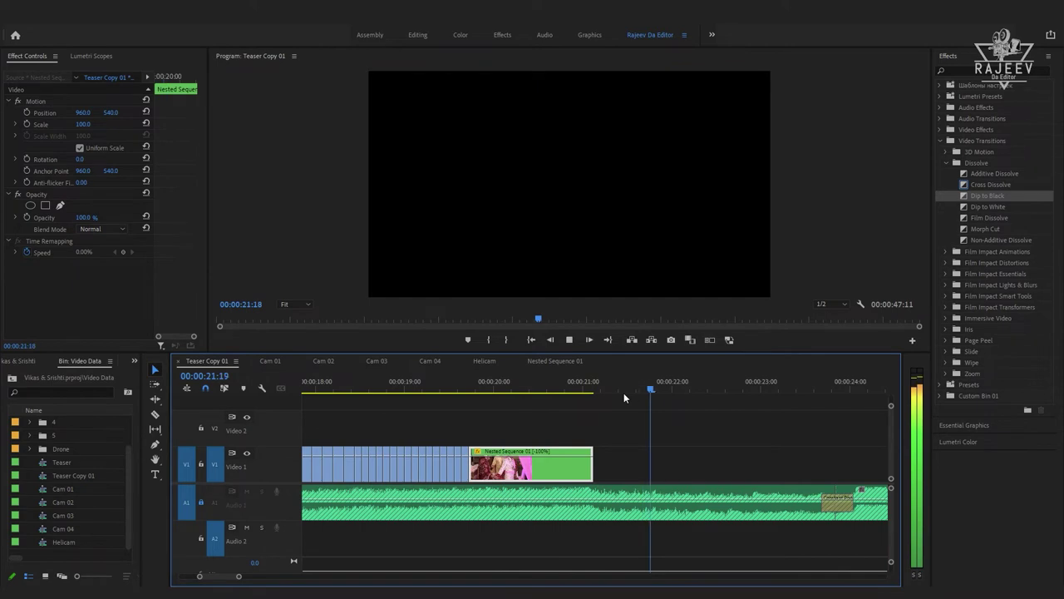
key("space")
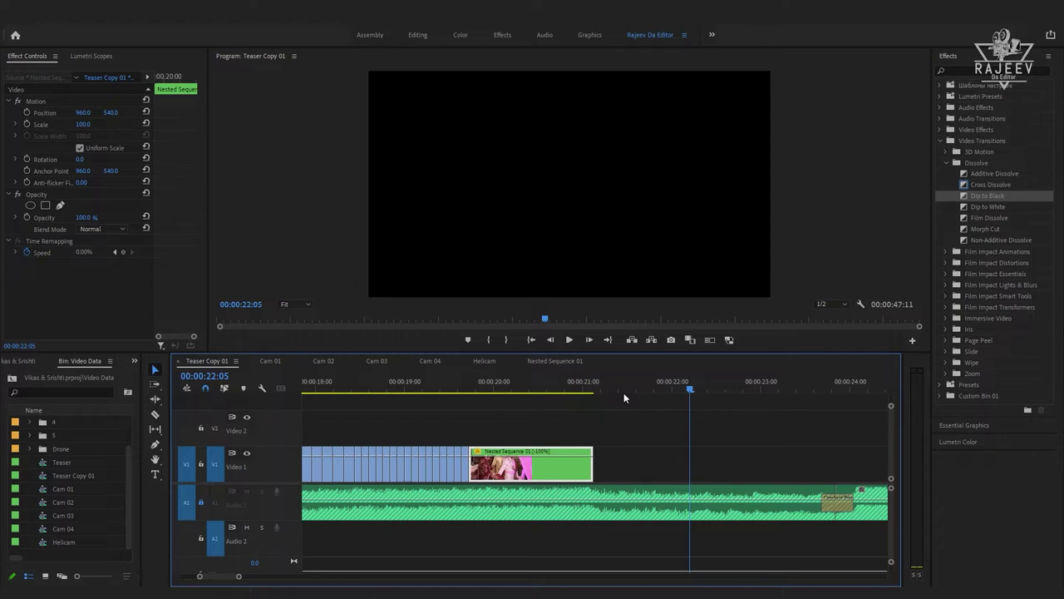
key("space")
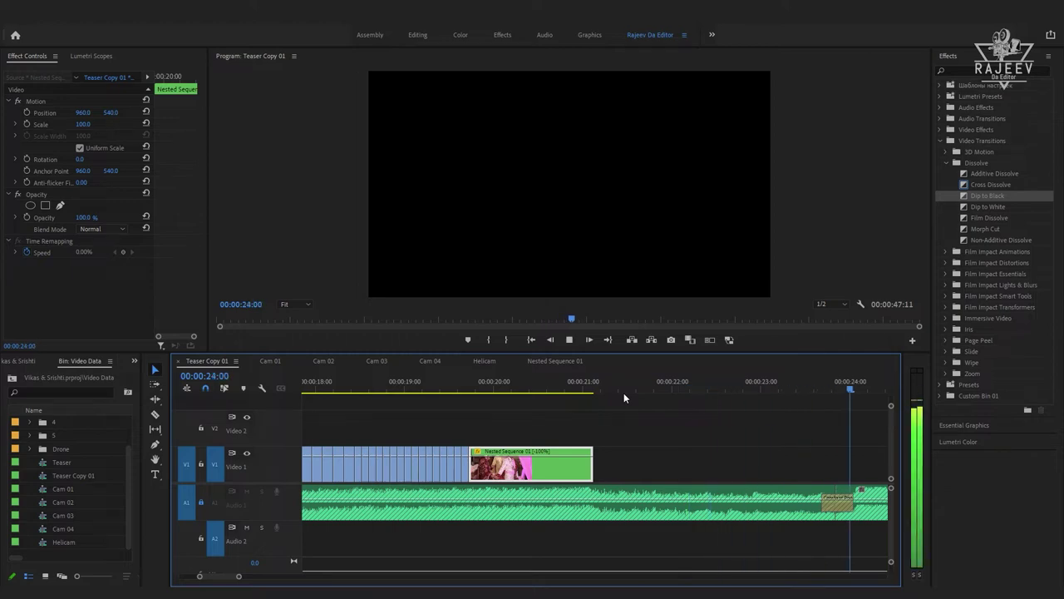
key("space")
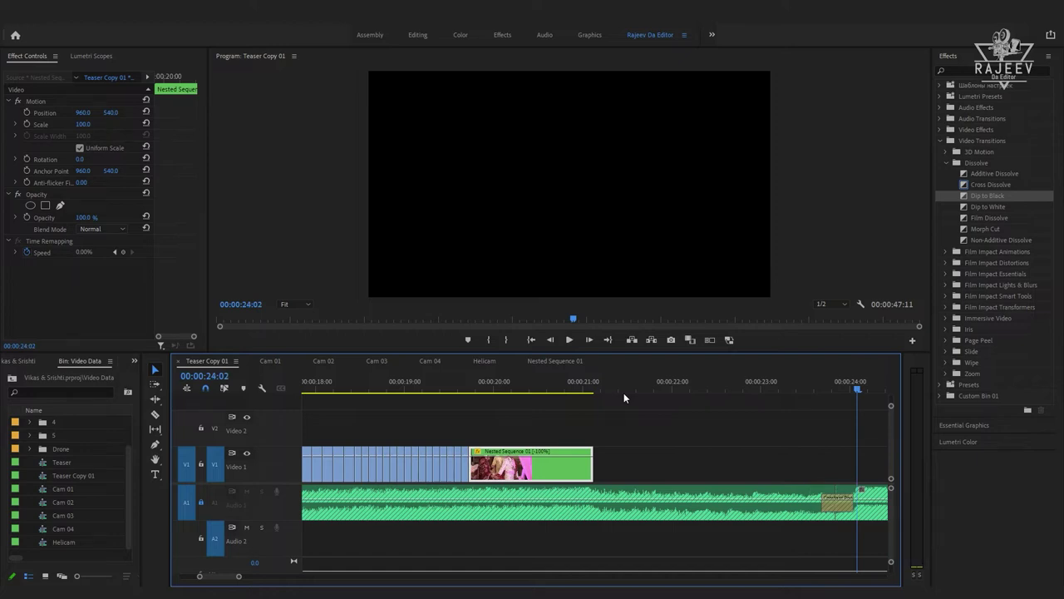
left_click(484, 360)
left_click_drag(498, 385, 650, 398)
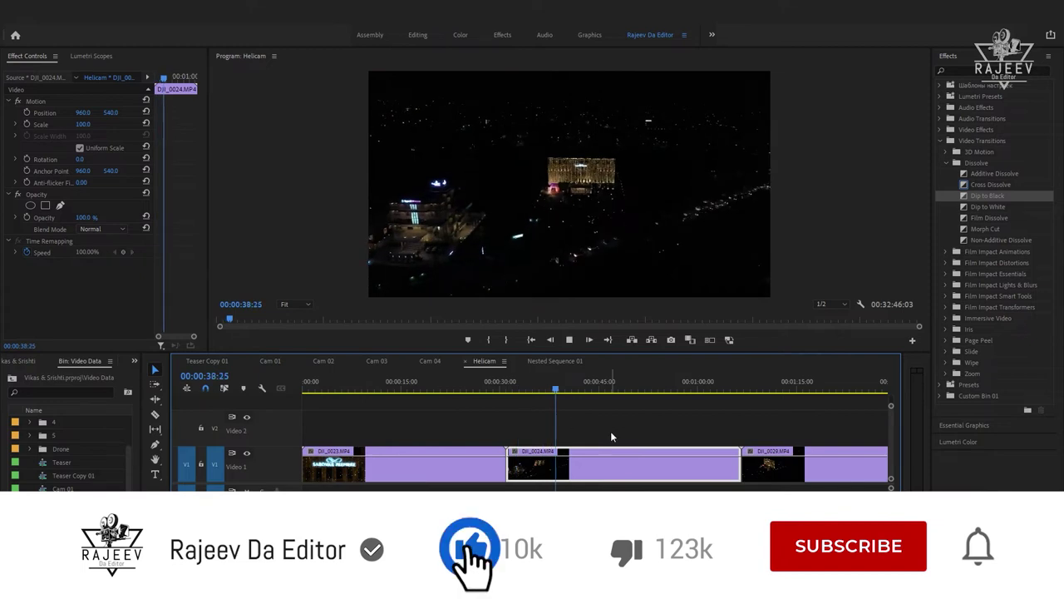
- Stop on the DJI_0024 drone clip and tick Reverse Speed in its Clip Speed/Duration dialog
left_click(630, 400)
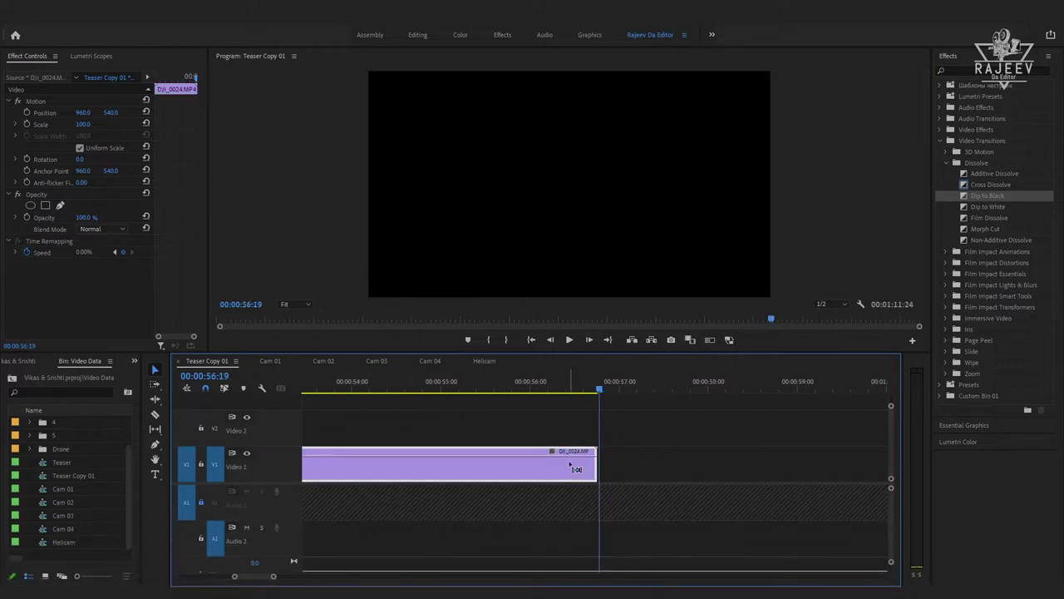
key("ctrl+r")
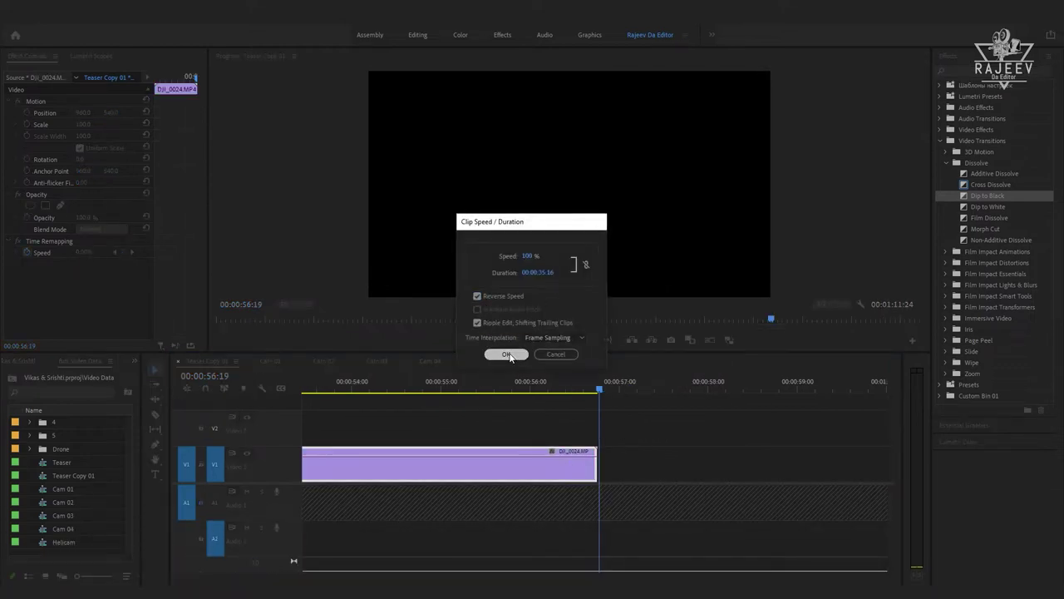
left_click(510, 354)
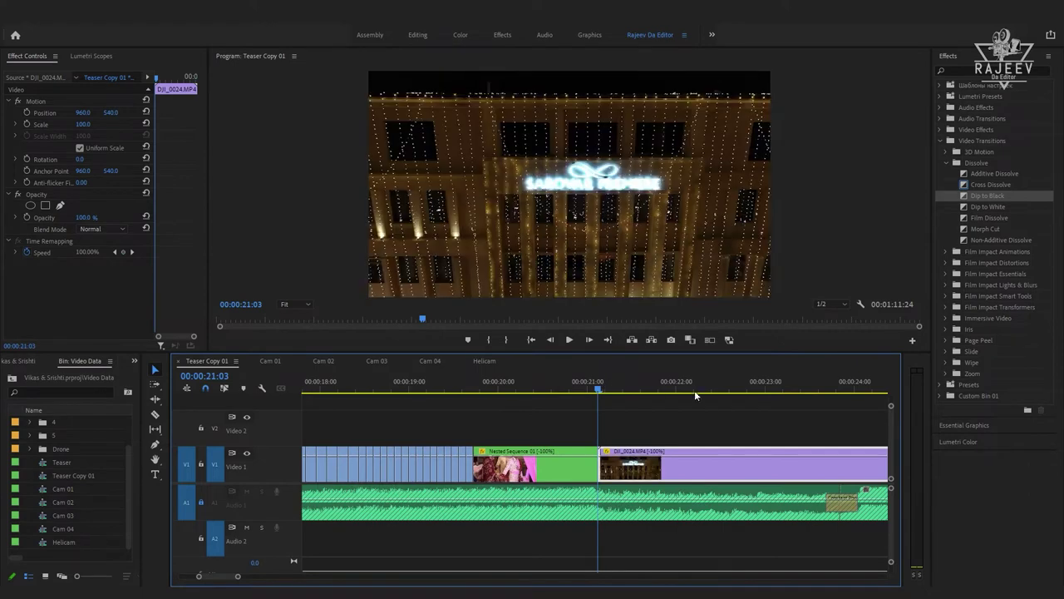
- Set DJI_0024 to 50% speed and play back the slowed drone shot
key("ctrl+r")
type("50")
key("Return")
left_click(695, 389)
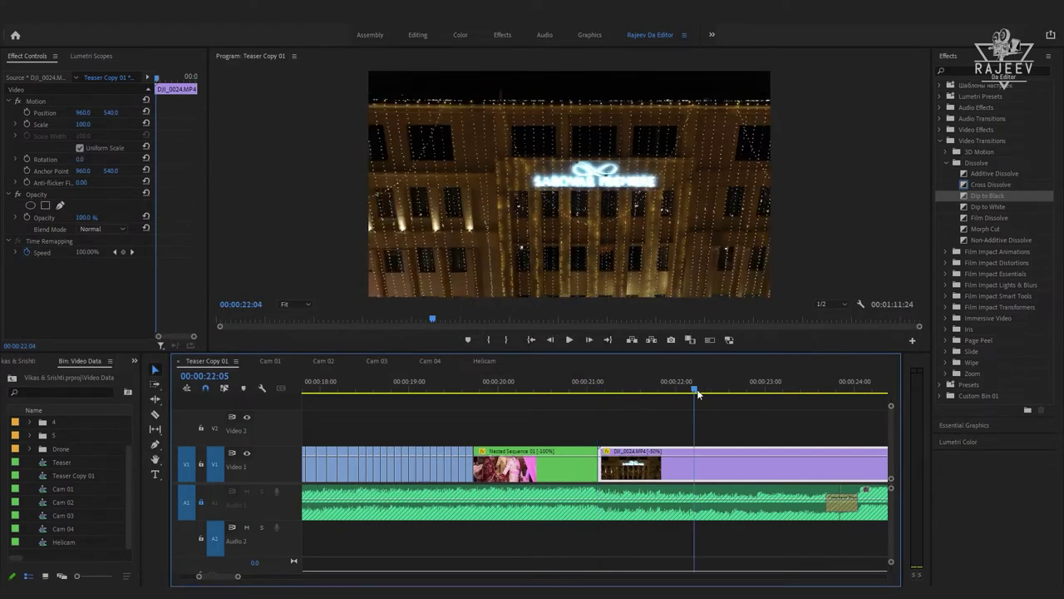
left_click(861, 390)
key("space")
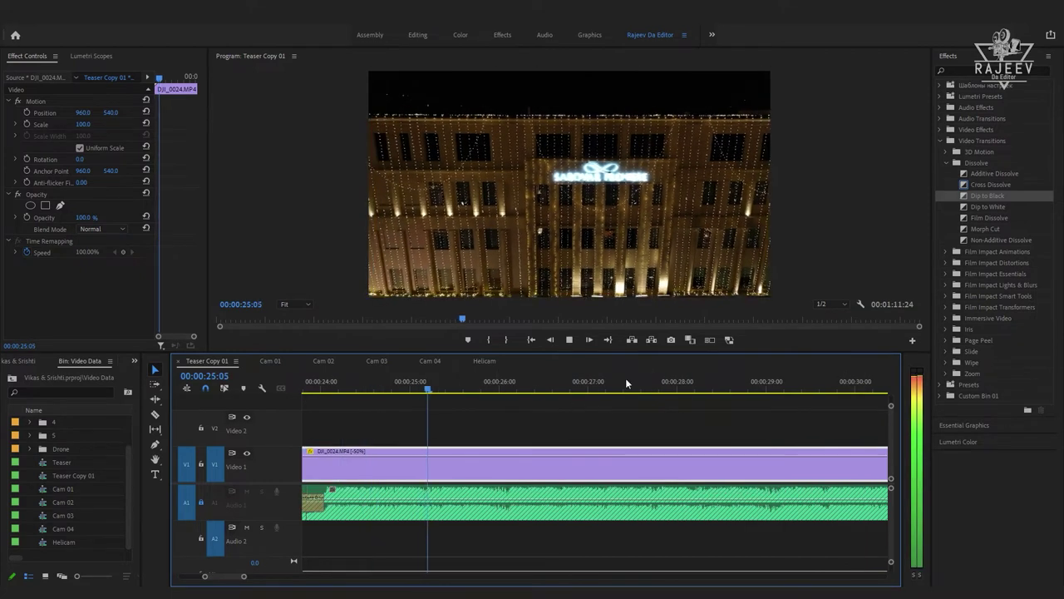
key("minus")
key("minus")
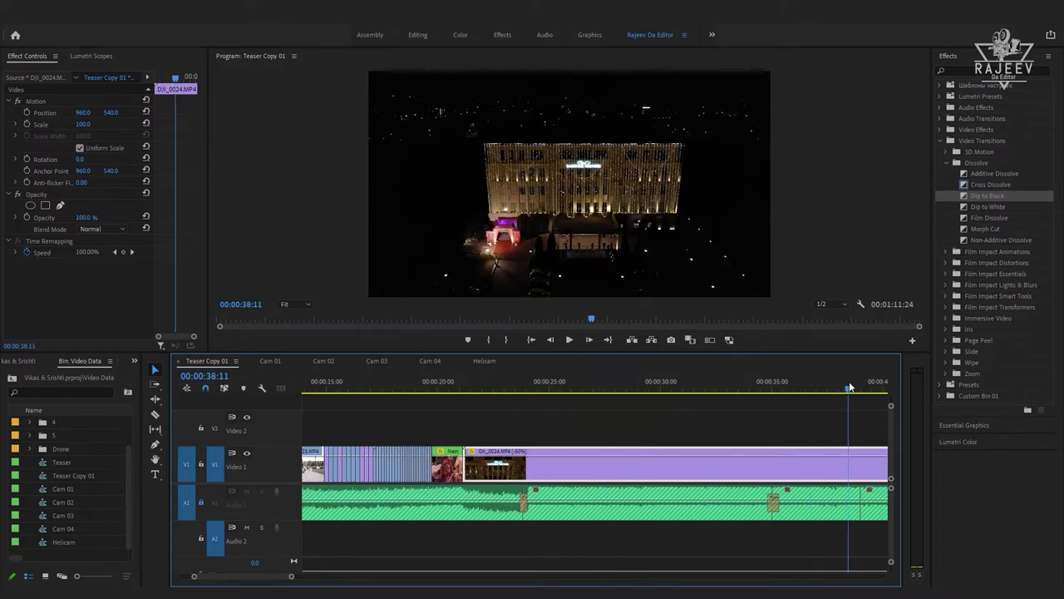
- Ripple-trim the drone clip's start twice and its end at 00:00:25:20
key("q")
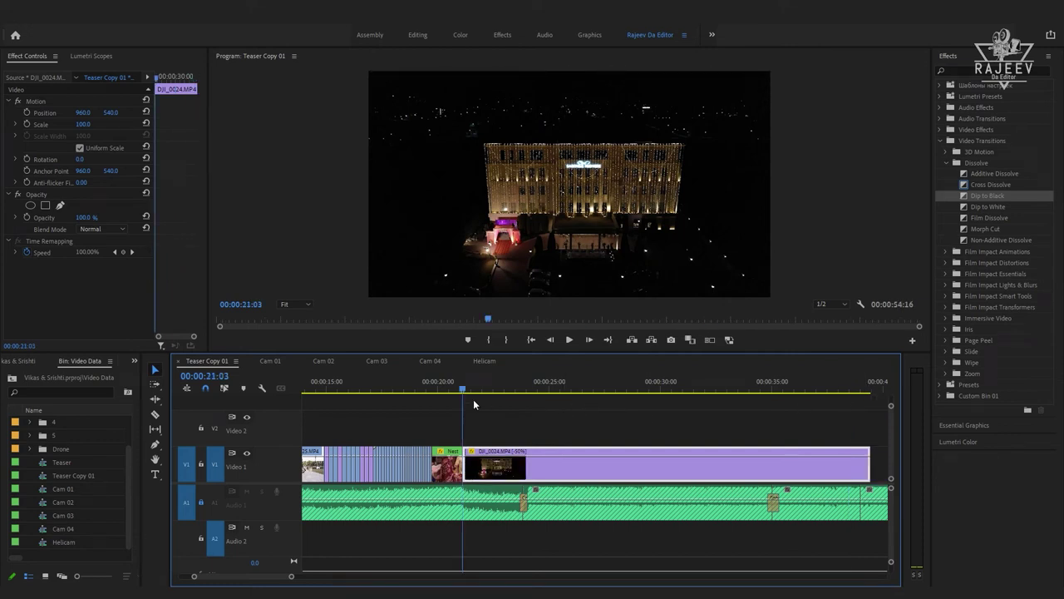
left_click_drag(489, 390, 584, 400)
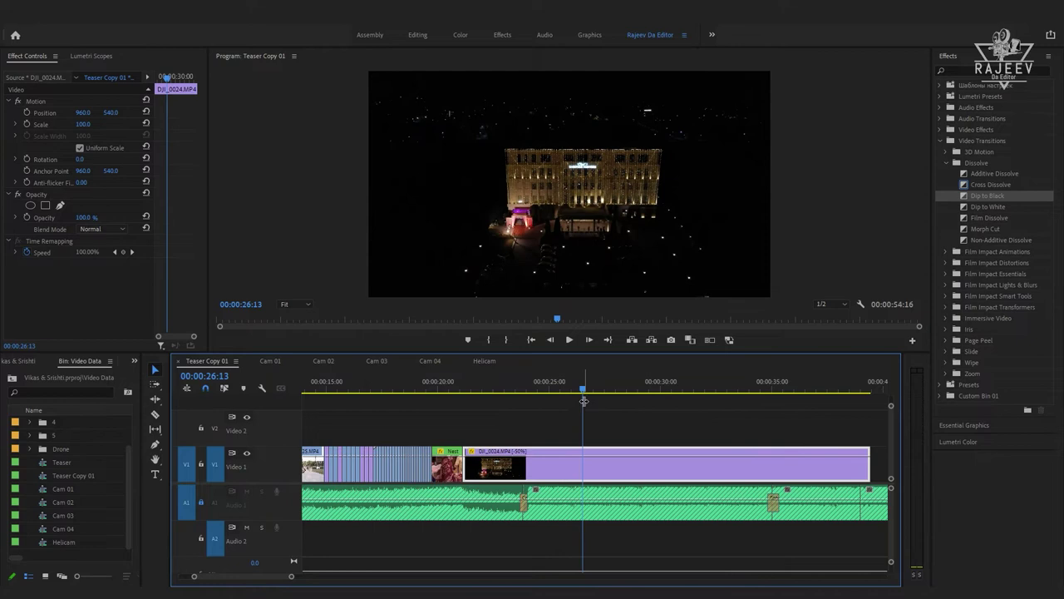
key("q")
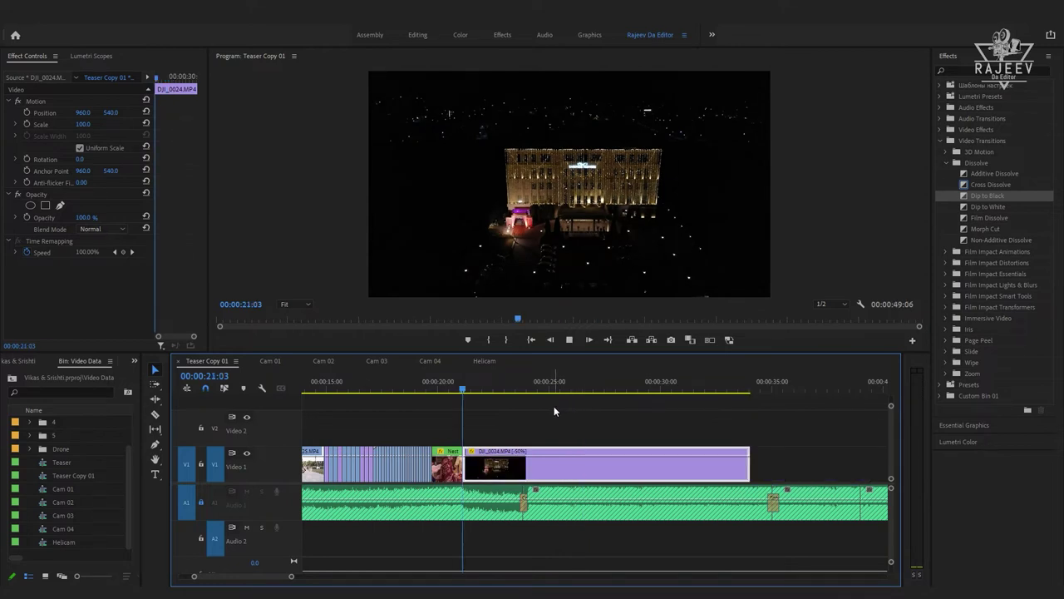
key("space")
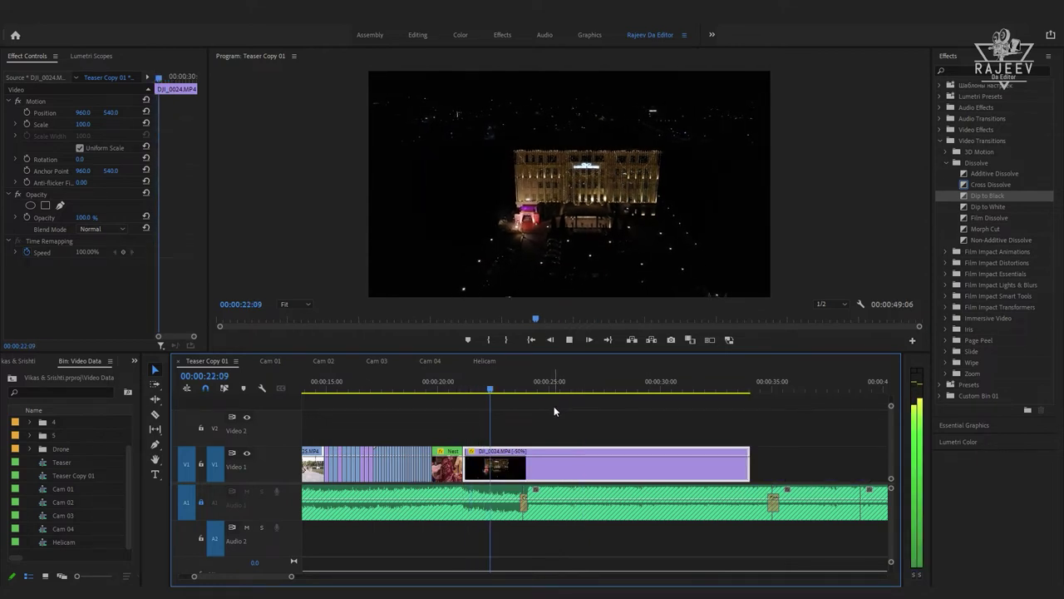
left_click(569, 387)
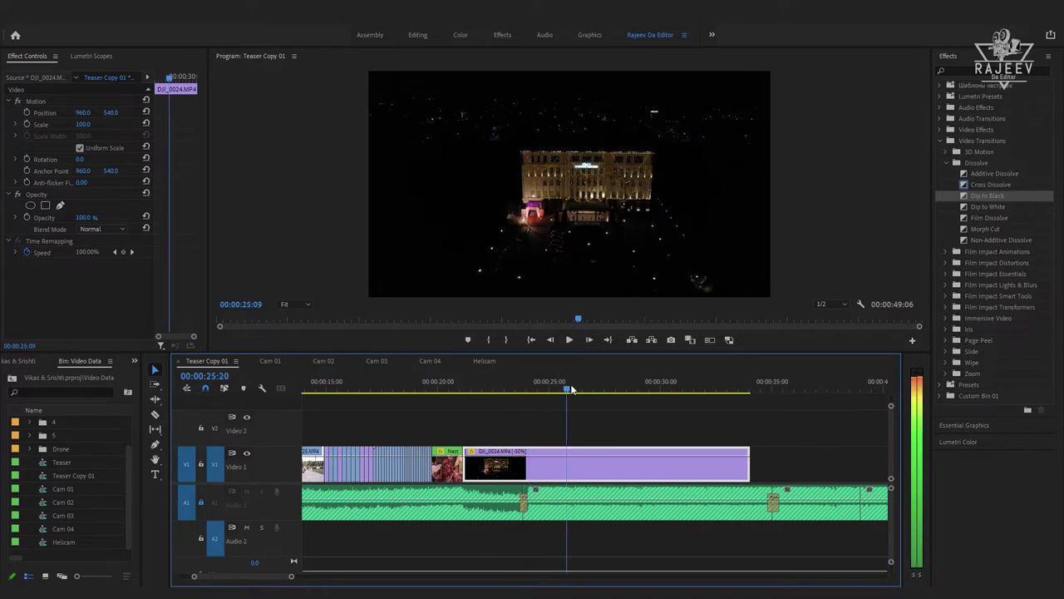
key("w")
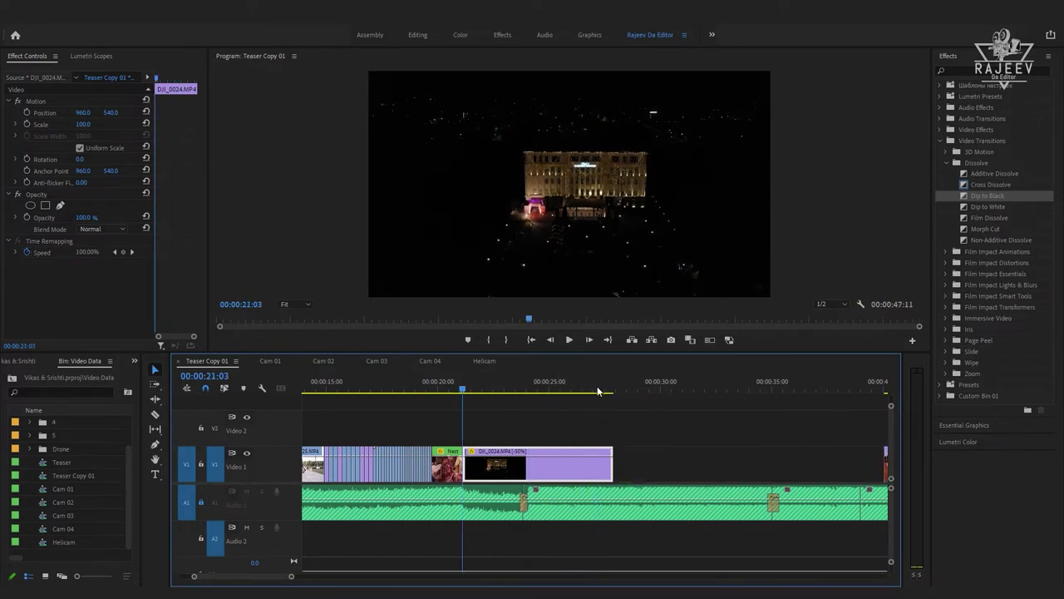
- Put the playhead at 00:00:24:00 and delete the rest of DJI_0024
left_click(536, 403)
left_click(539, 388)
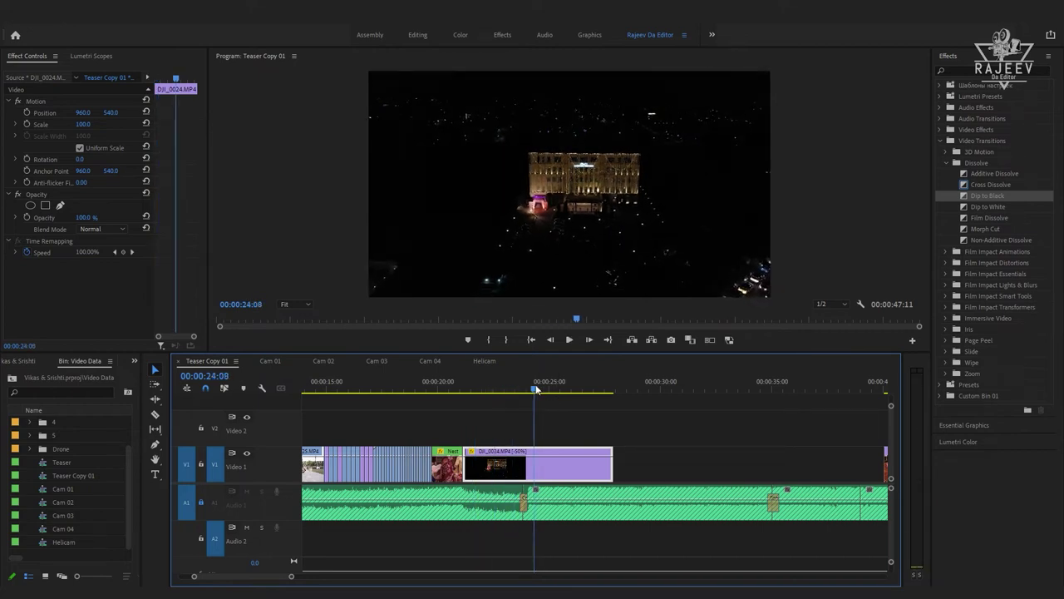
left_click_drag(537, 391, 528, 397)
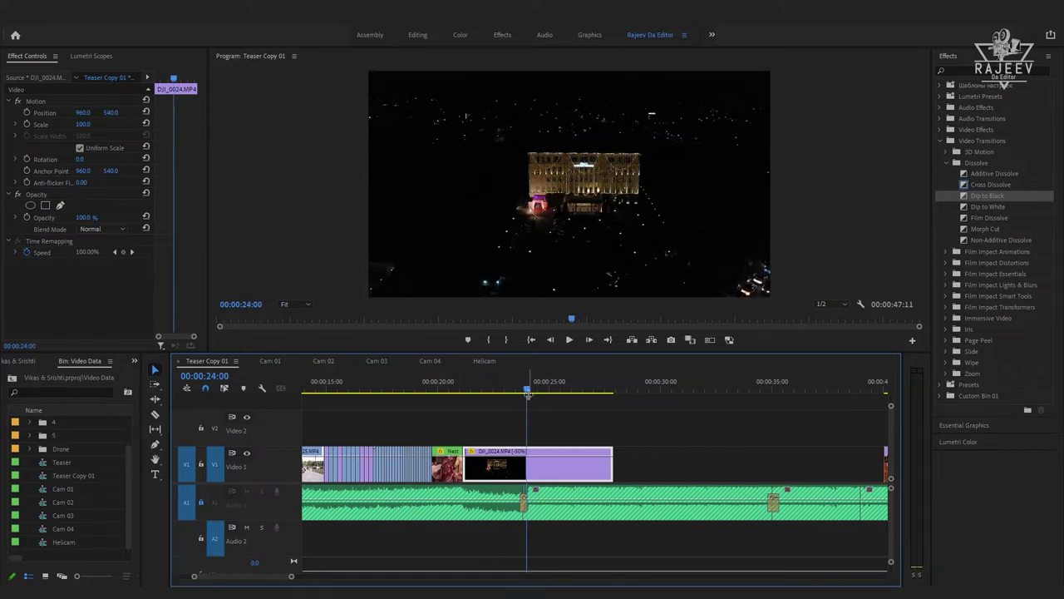
key("Delete")
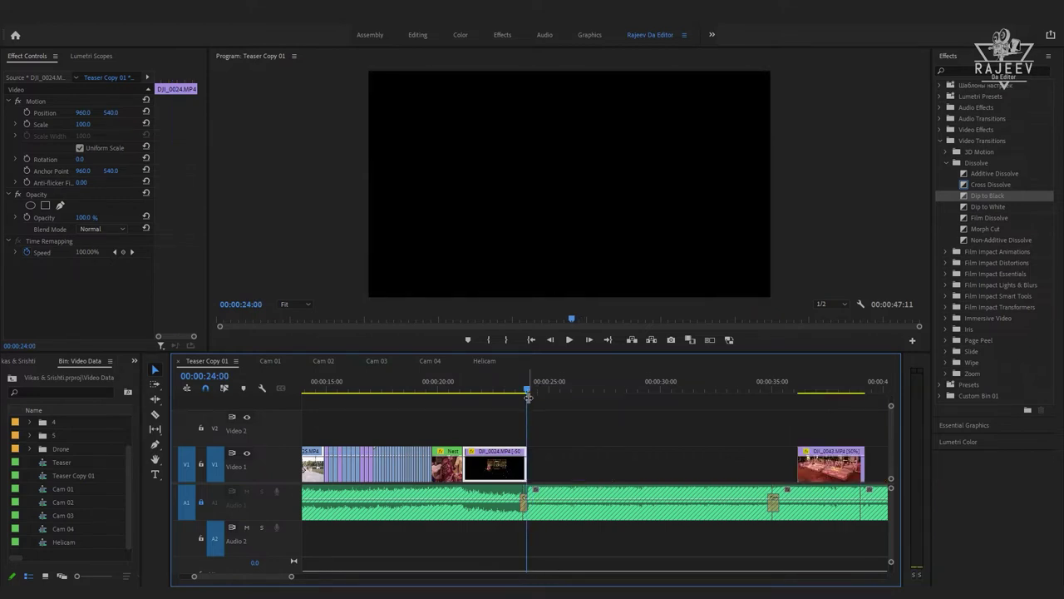
- Place the Zoom Hit - Out clip over the 00:00:21:00 cut and preview it
left_click_drag(38, 482, 687, 431)
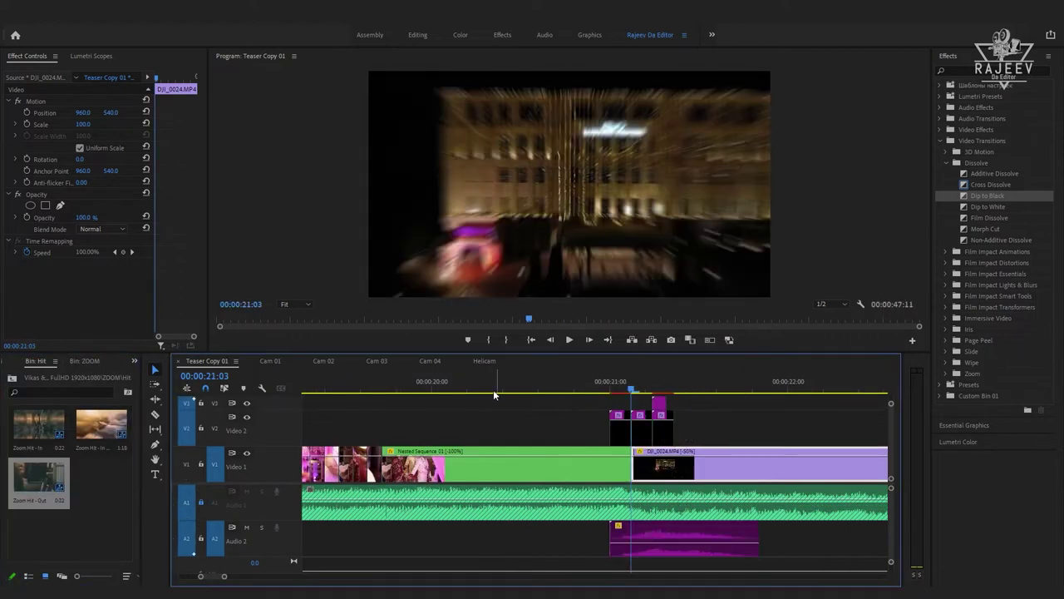
left_click(489, 391)
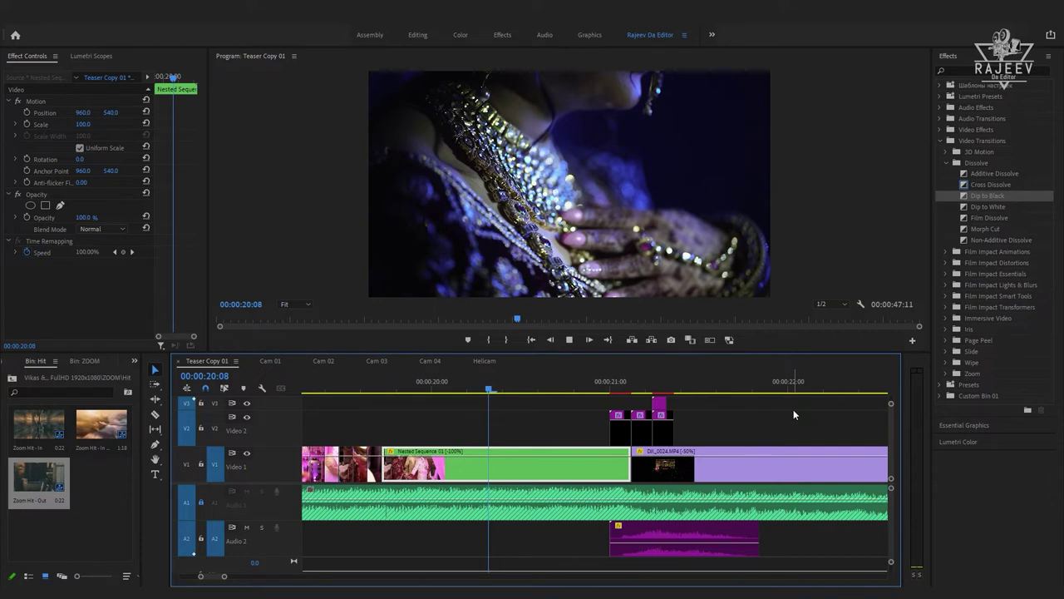
key("space")
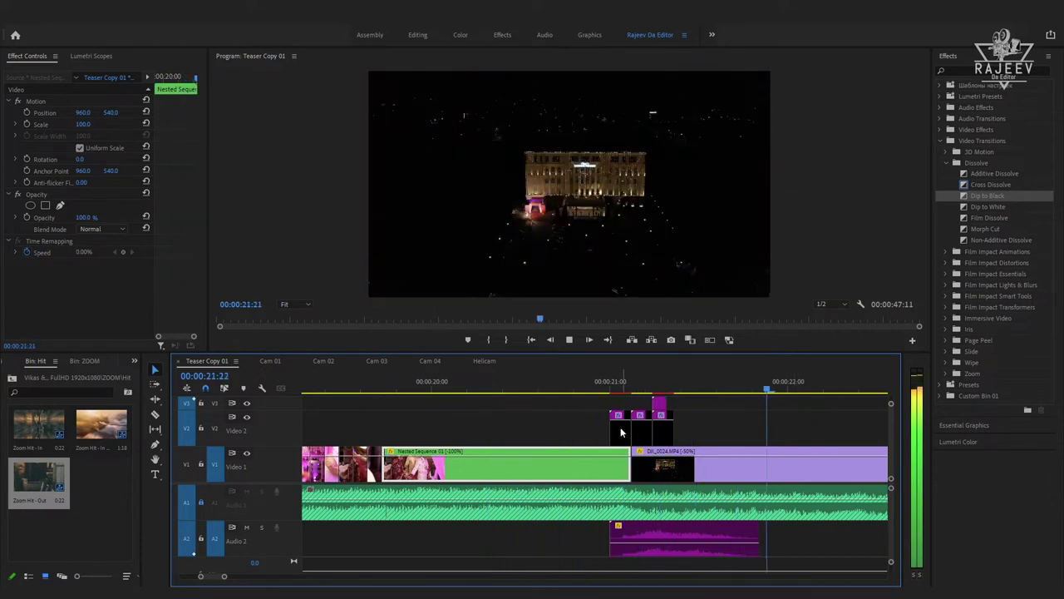
key("space")
- Lower Program monitor resolution to 1/4 and replay the teaser from 00:00:14:10
left_click(837, 305)
left_click(825, 340)
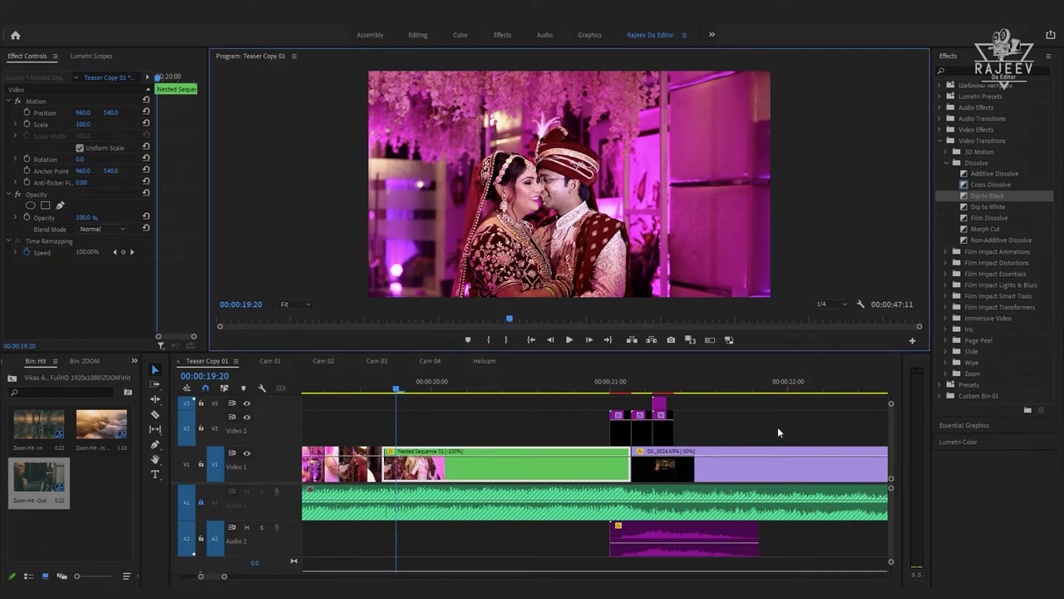
key("space")
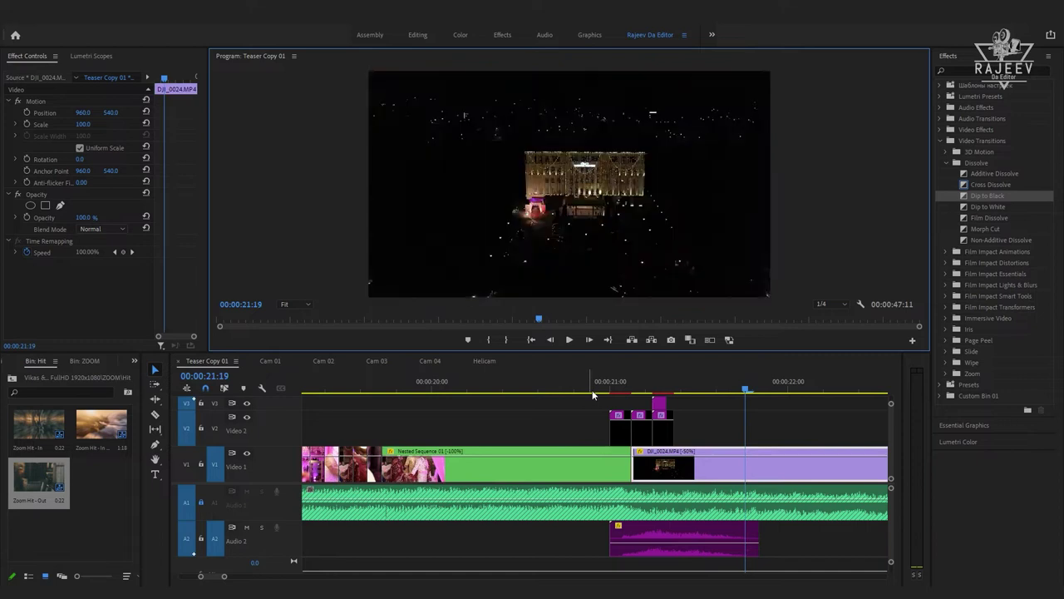
left_click(590, 389)
key("minus")
key("minus")
left_click(306, 384)
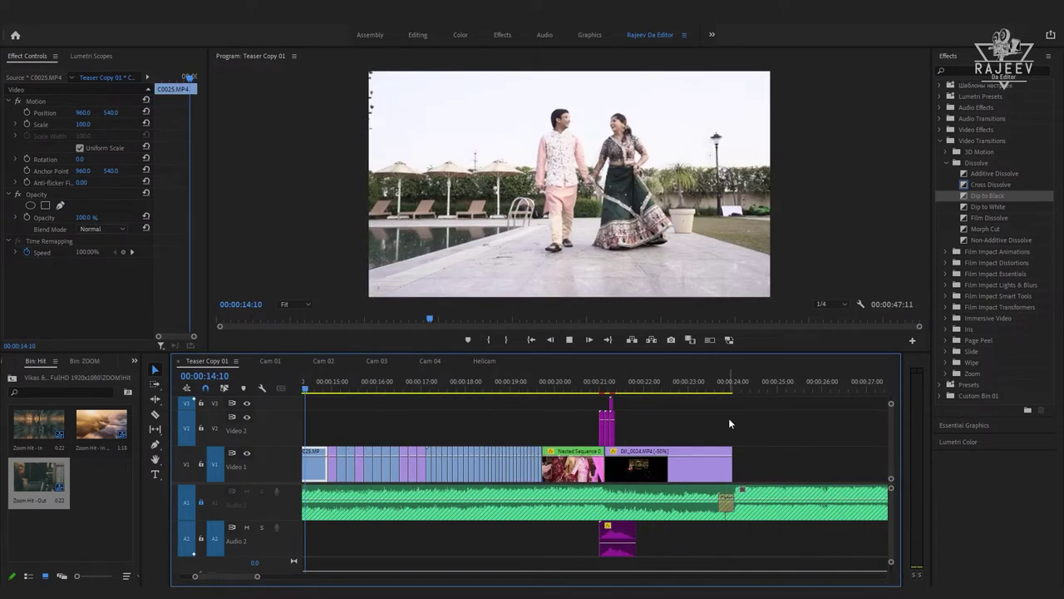
key("space")
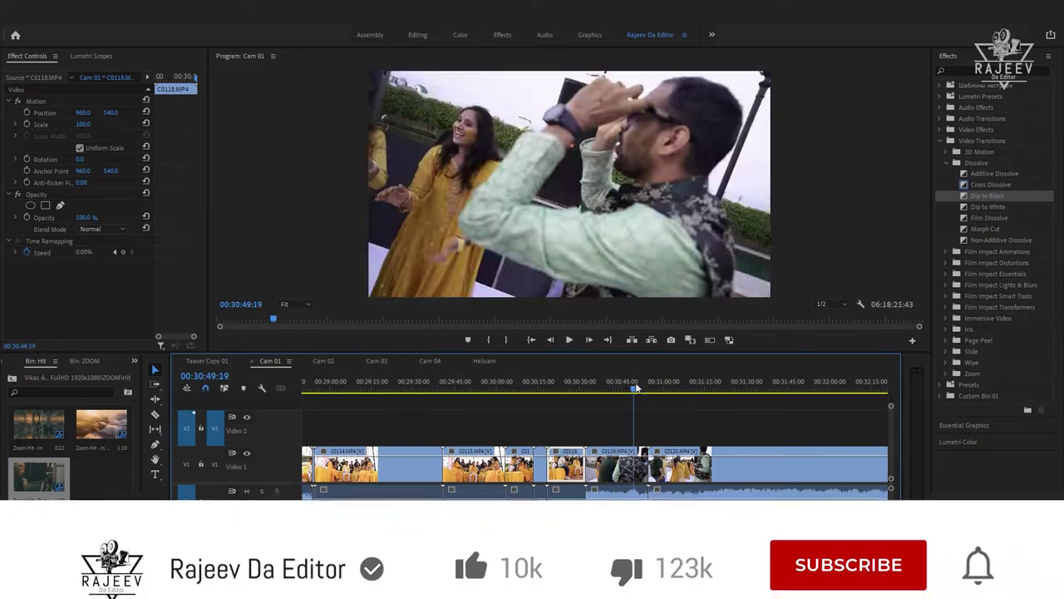
- Skim the Cam 01 dance footage, then go back to Teaser Copy 01
mouse_move(580, 413)
left_mouse_down()
mouse_move(714, 438)
mouse_move(880, 442)
left_mouse_up()
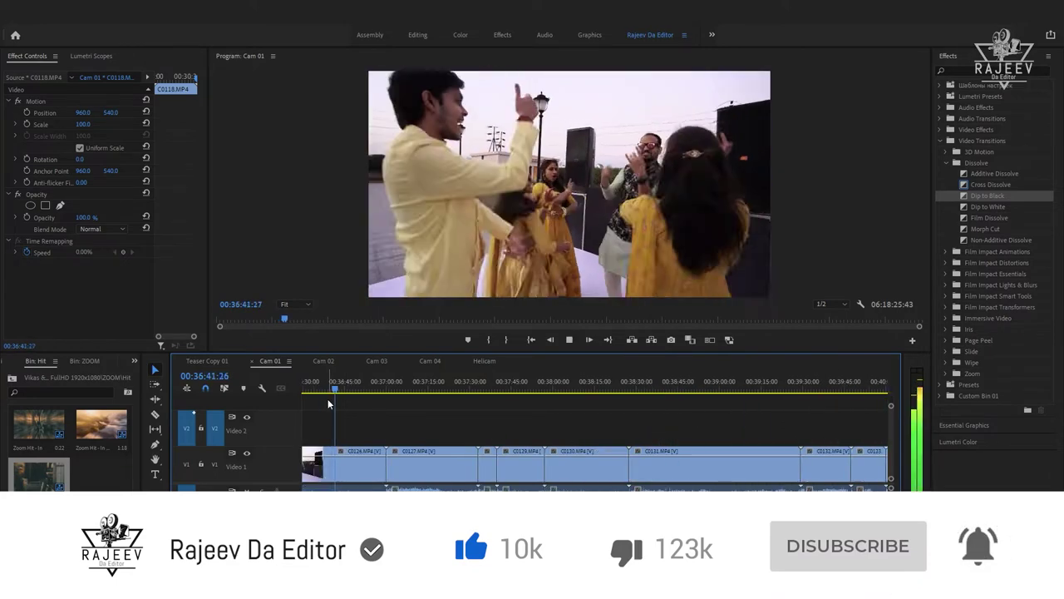
left_click(203, 361)
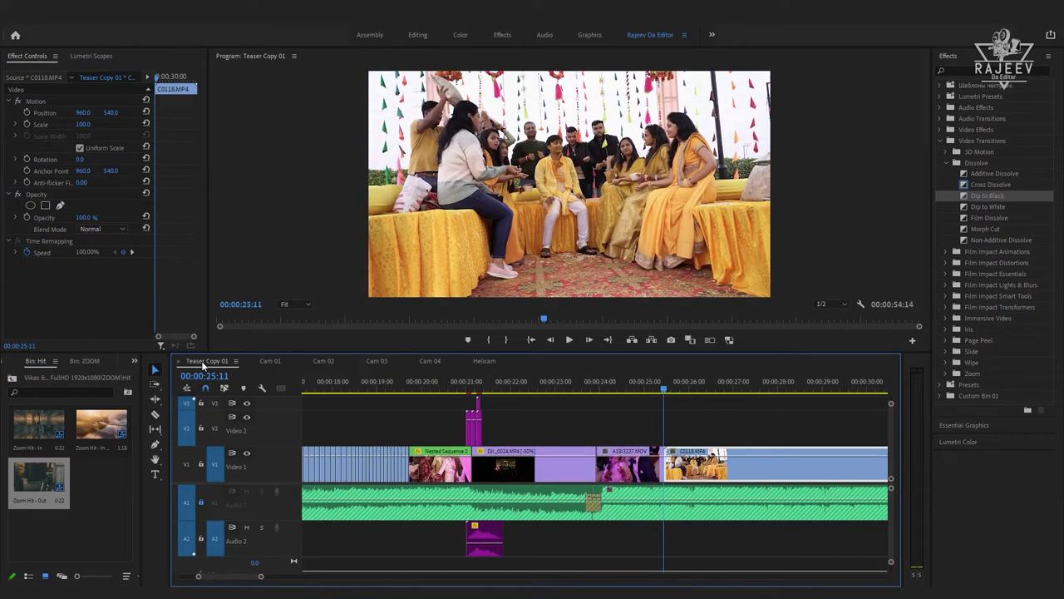
- Play the C0126.MP4 dance clip after the drone shot, reviewing around 00:00:25:15
key("space")
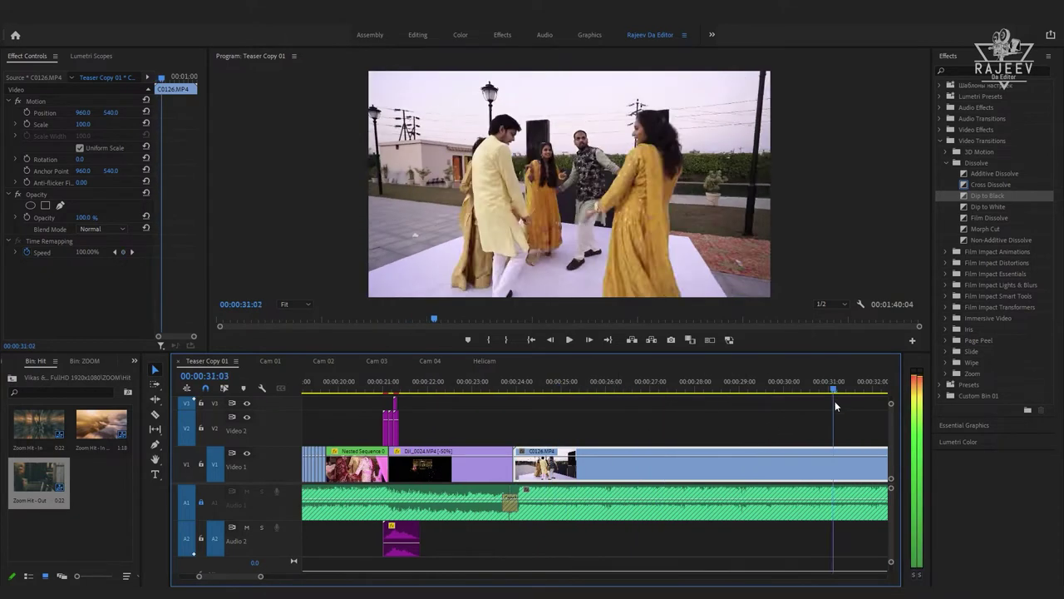
key("space")
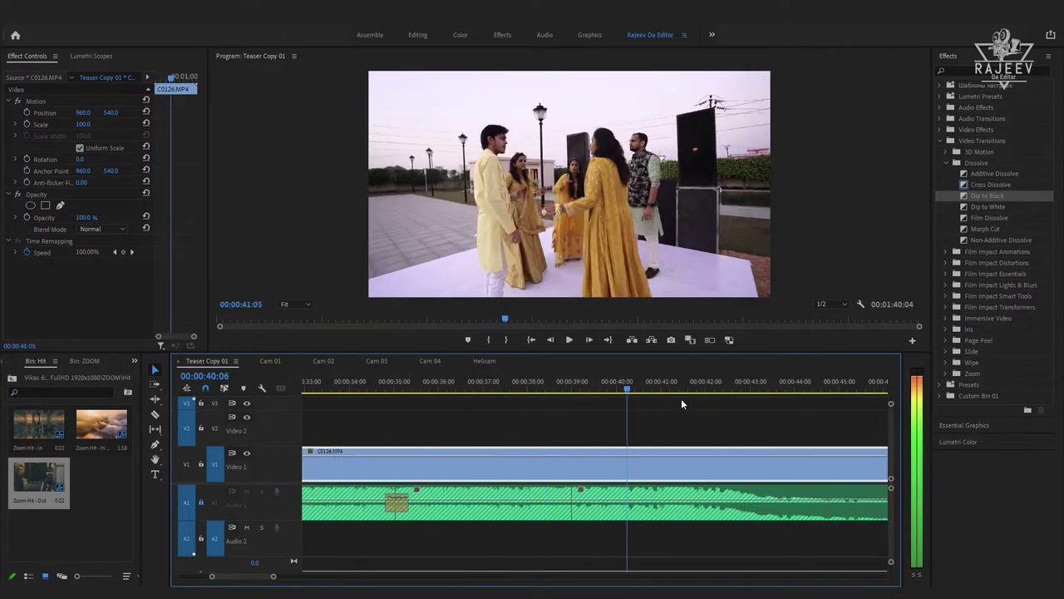
key("Up")
key("space")
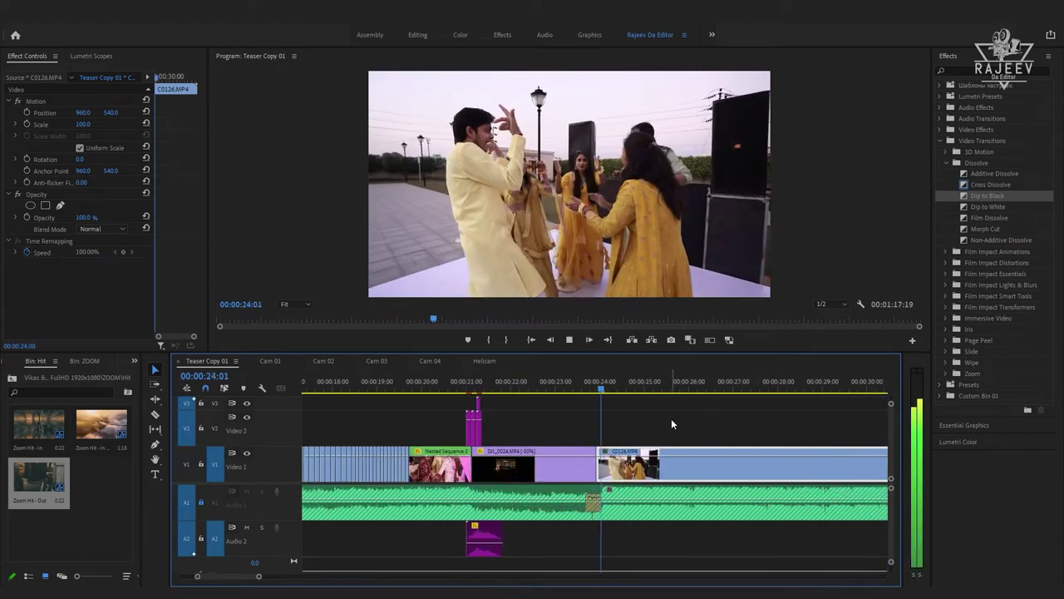
left_click(746, 390)
left_click_drag(746, 394, 629, 396)
key("space")
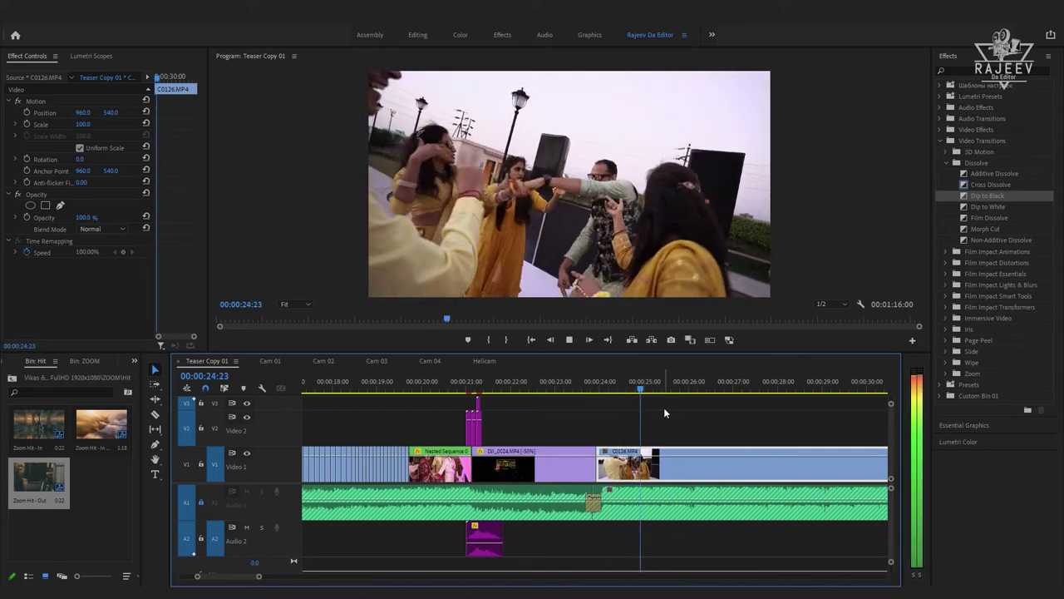
key("space")
- Replay C0126.MP4 from its start to 00:00:33:05 and move the playhead into it
left_click(633, 388)
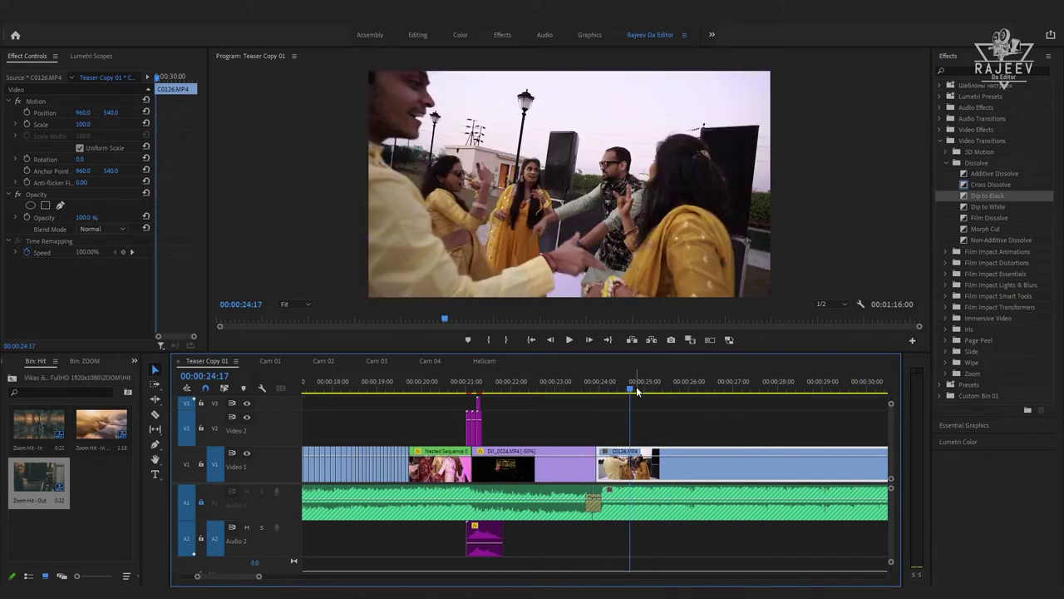
key("space")
key("Up")
key("space")
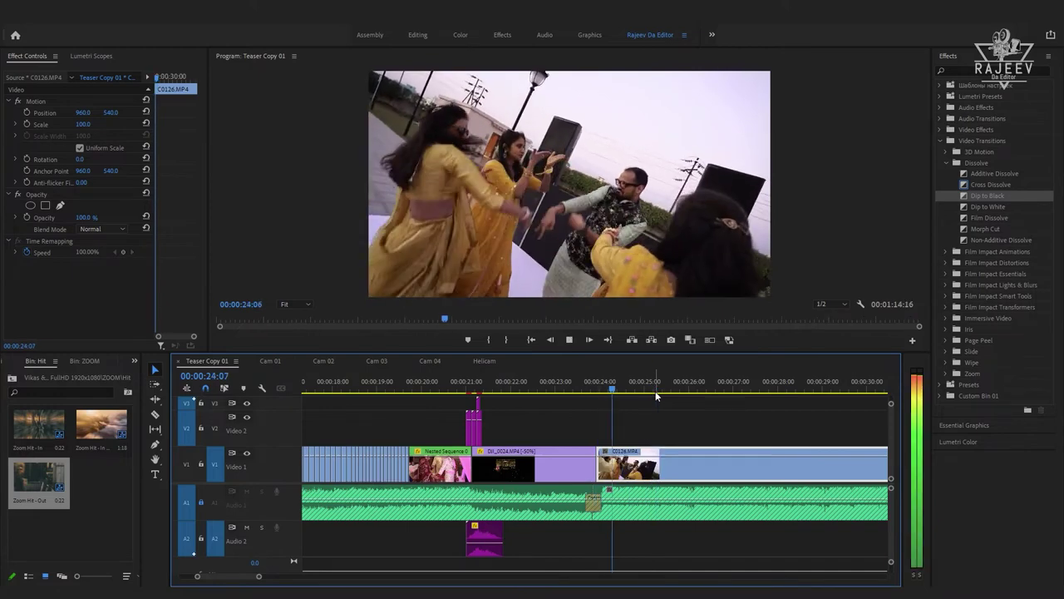
key("space")
key("space")
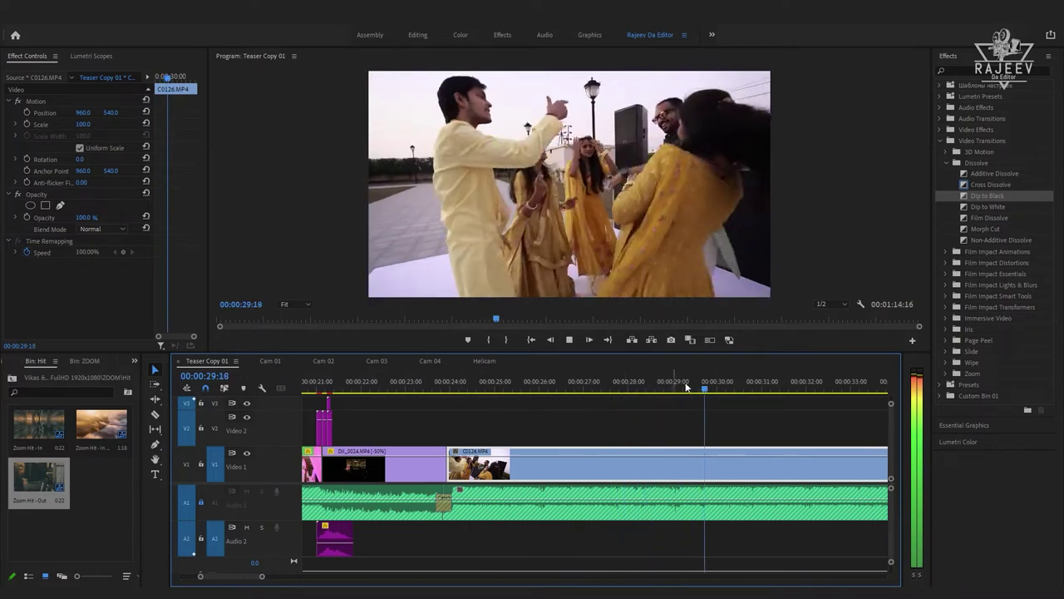
key("space")
left_click_drag(889, 405, 521, 399)
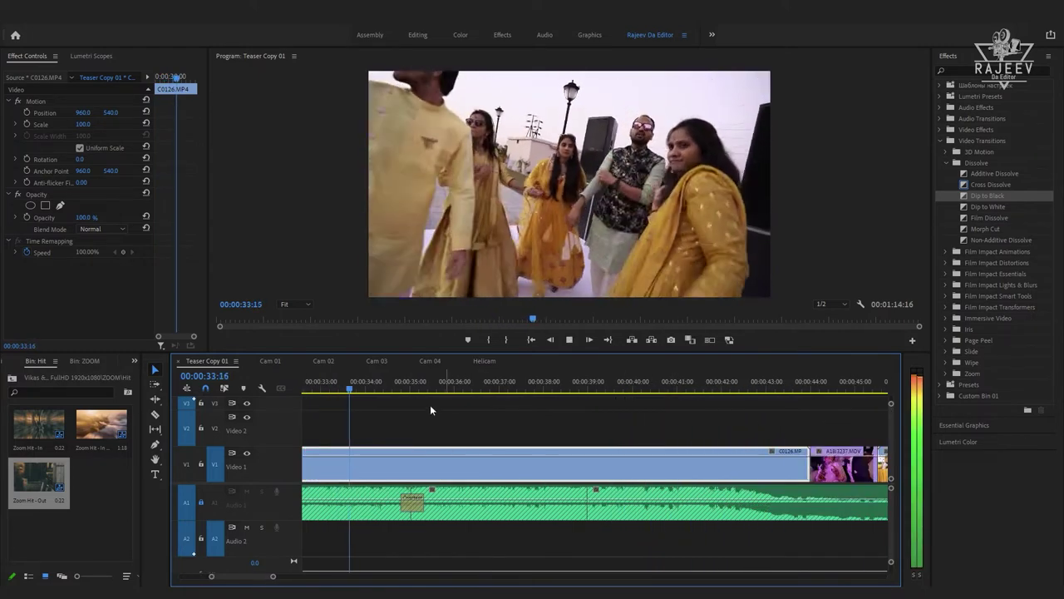
- Apply 50% speed to C0126.MP4 and play into it from the drone shot
key("ctrl+r")
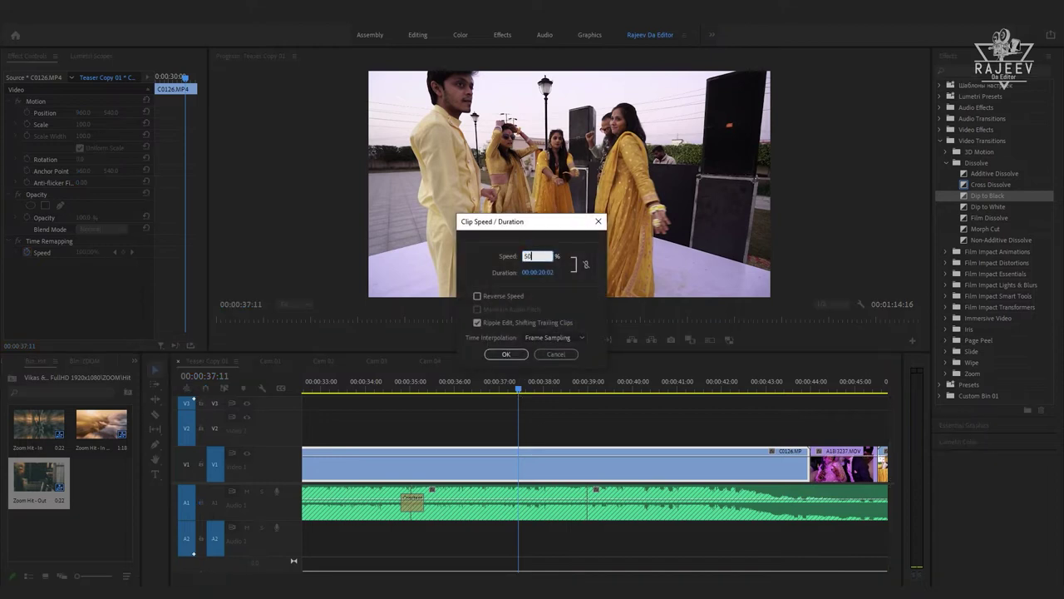
key("Return")
key("space")
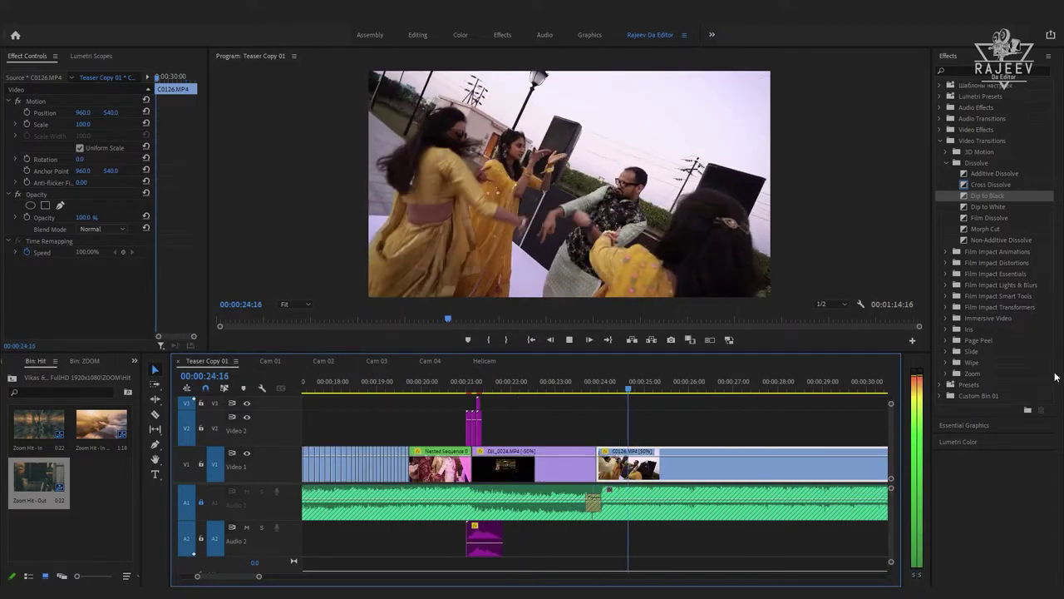
left_click(556, 388)
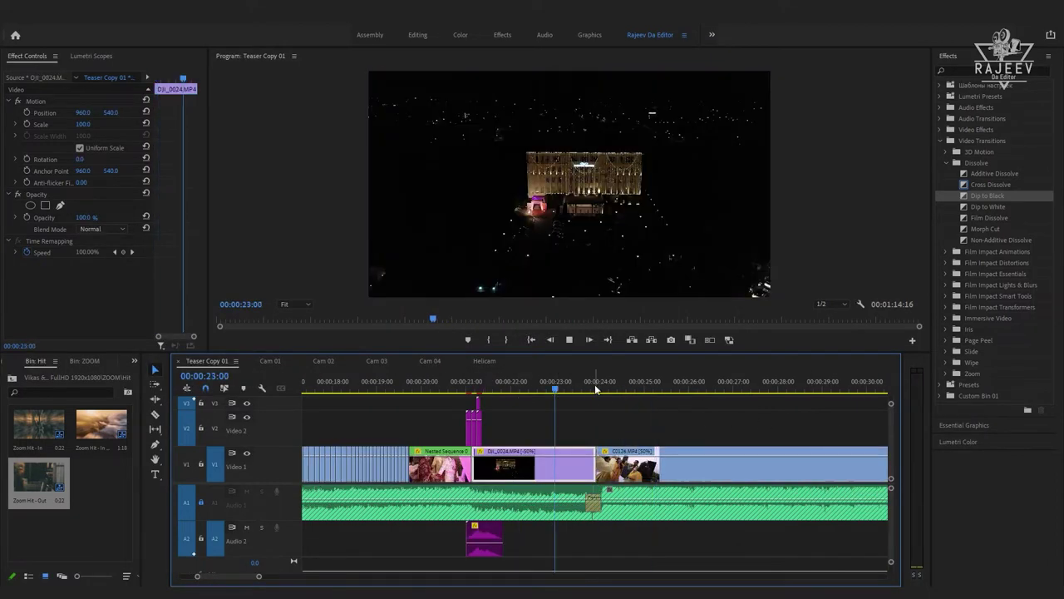
key("space")
key("Left")
key("Left")
key("Left")
key("Left")
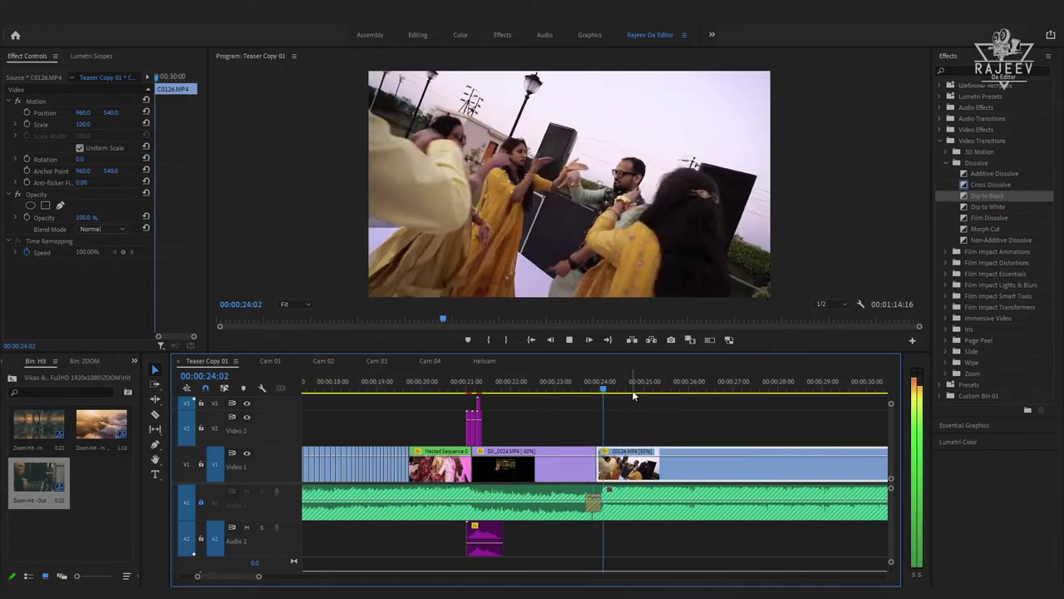
key("Left")
key("space")
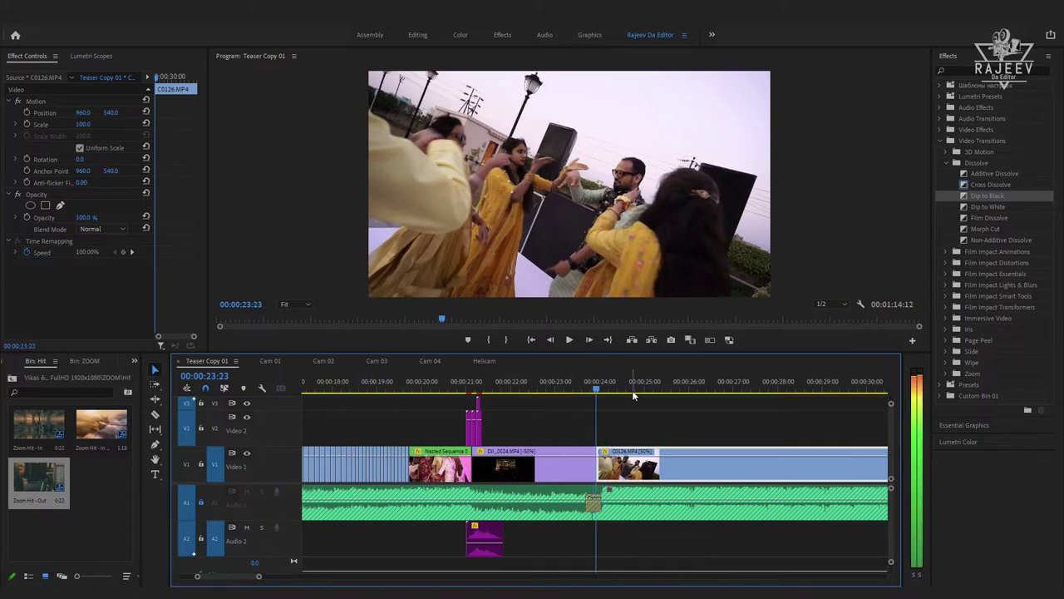
key("space")
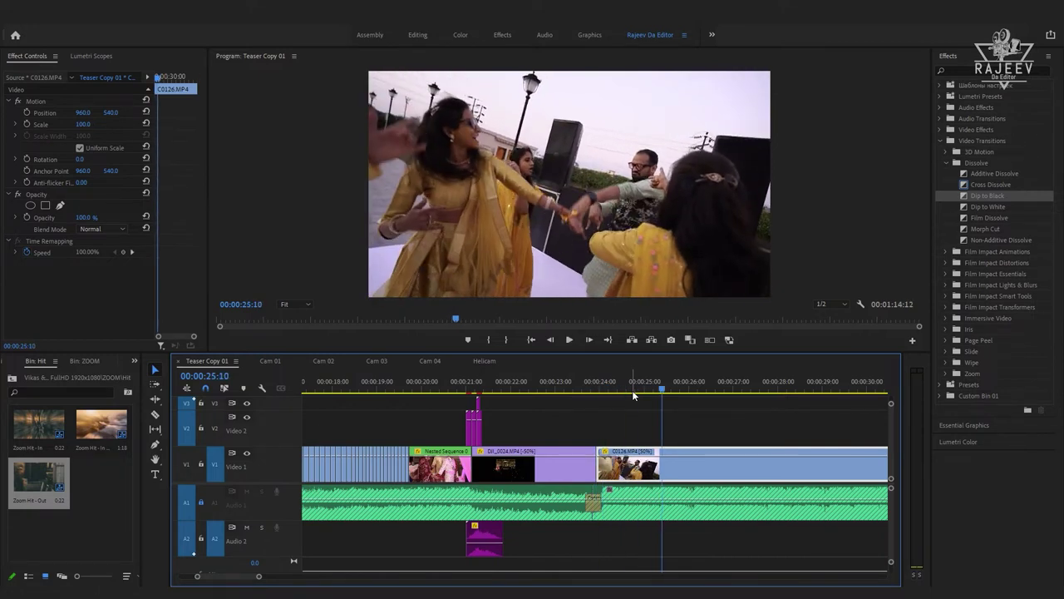
- Review the slowed clip from its start, then paste A1B3237.MOV and C0118.MP4 at the playhead
key("shift+Left")
key("shift+Left")
key("shift+Left")
key("Up")
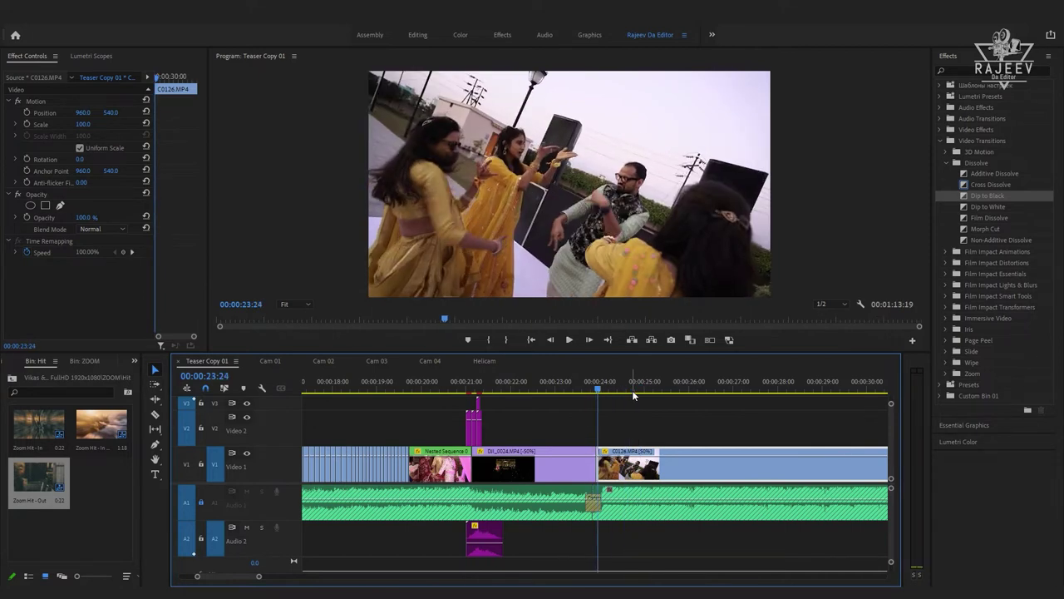
key("space")
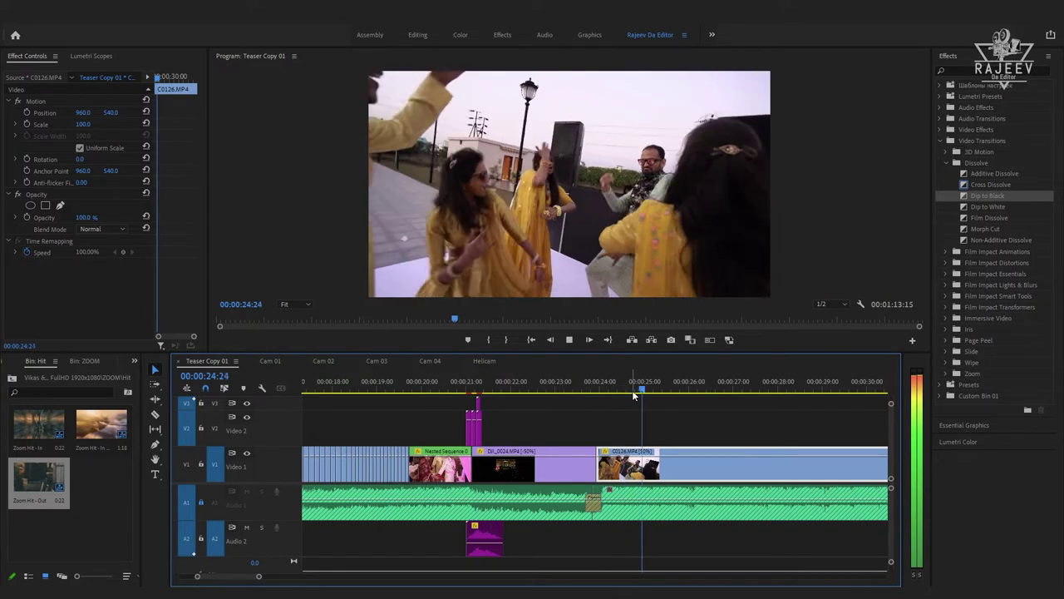
key("space")
key("Up")
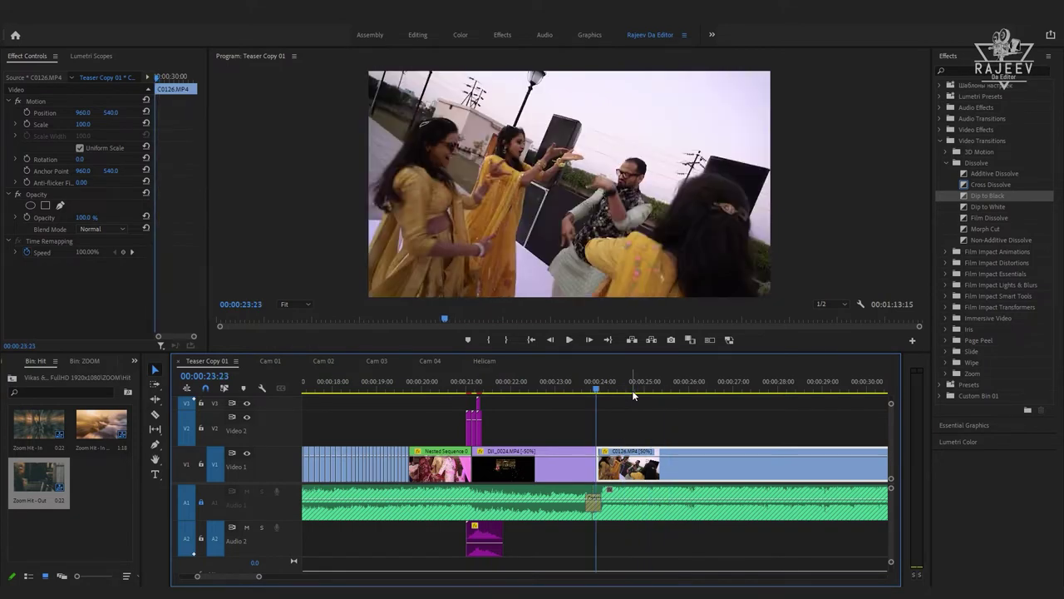
key("space")
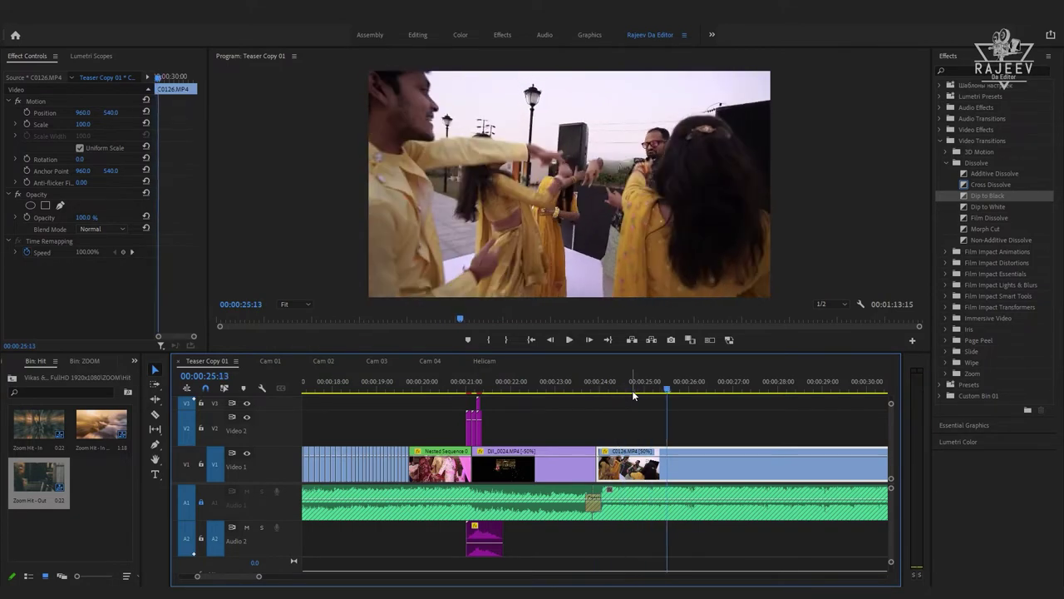
key("Up")
key("space")
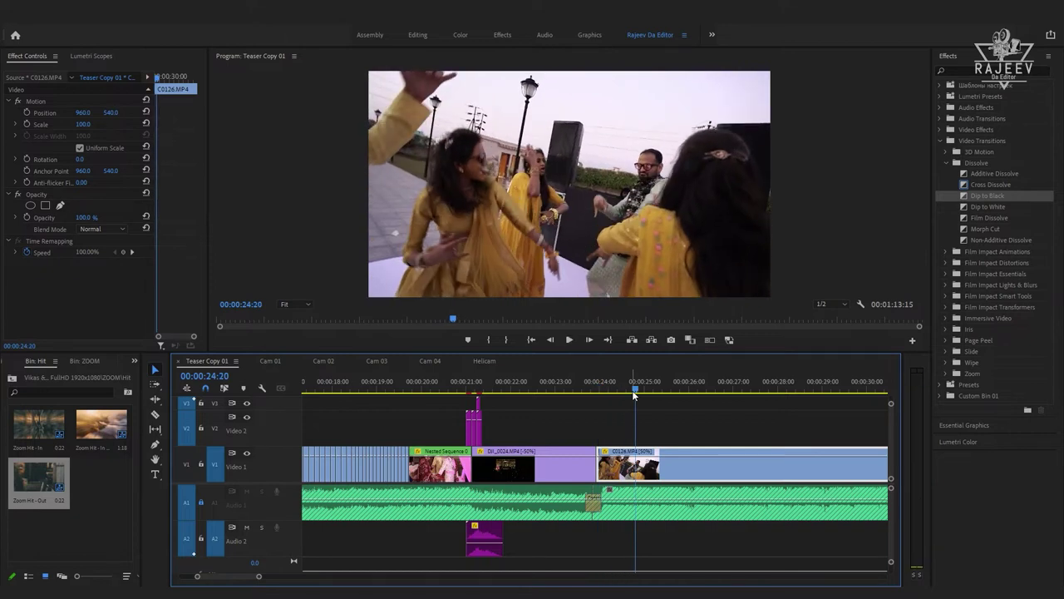
key("ctrl+v")
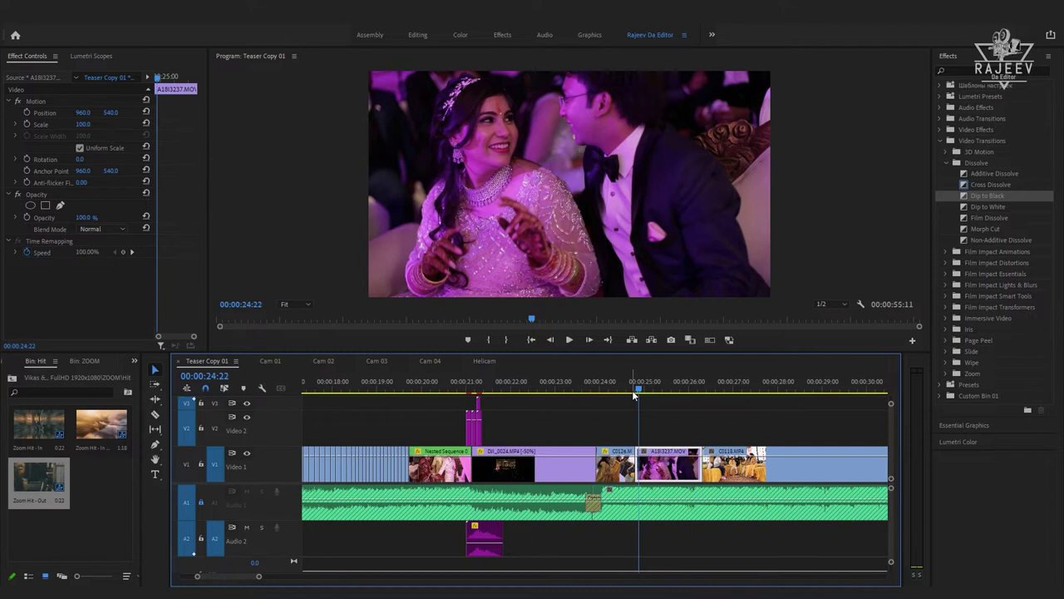
- Play the A1B3237.MOV reception shot from 24:00 and stop at 00:00:25:15 for the trim
key("space")
key("space")
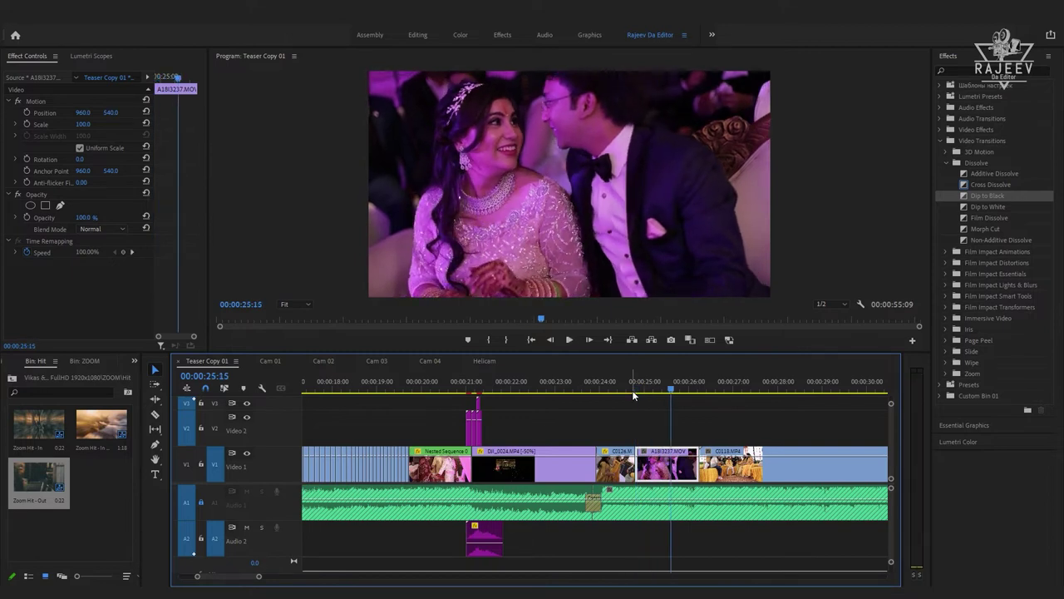
left_click(585, 375)
key("space")
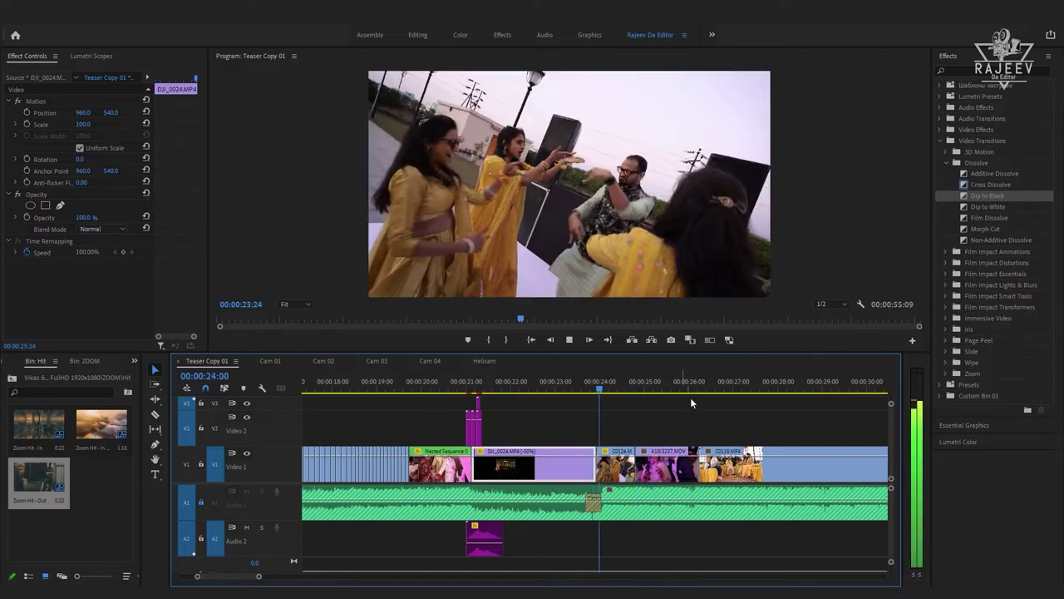
key("space")
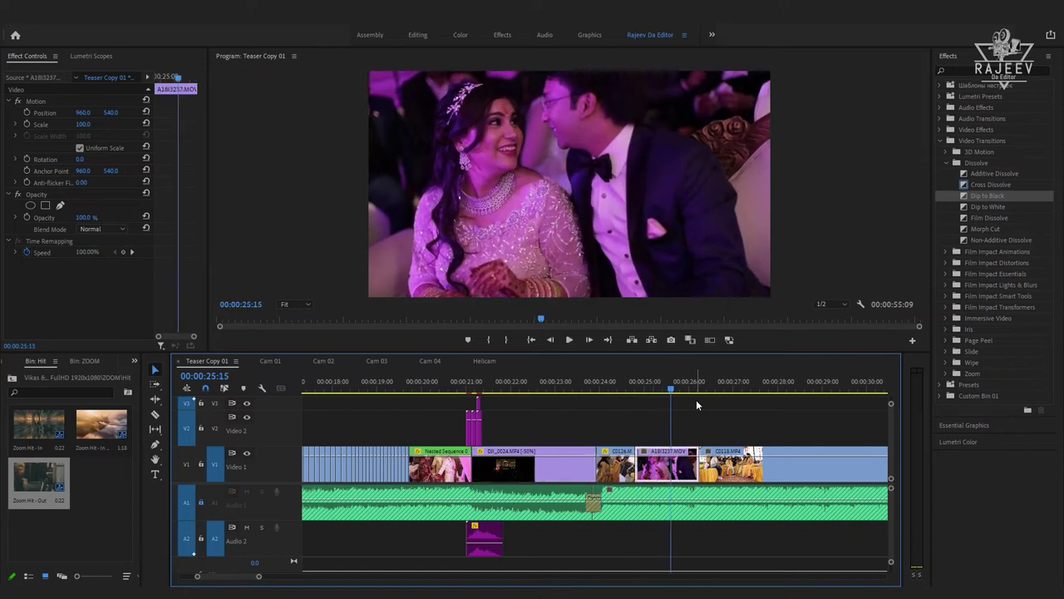
key("space")
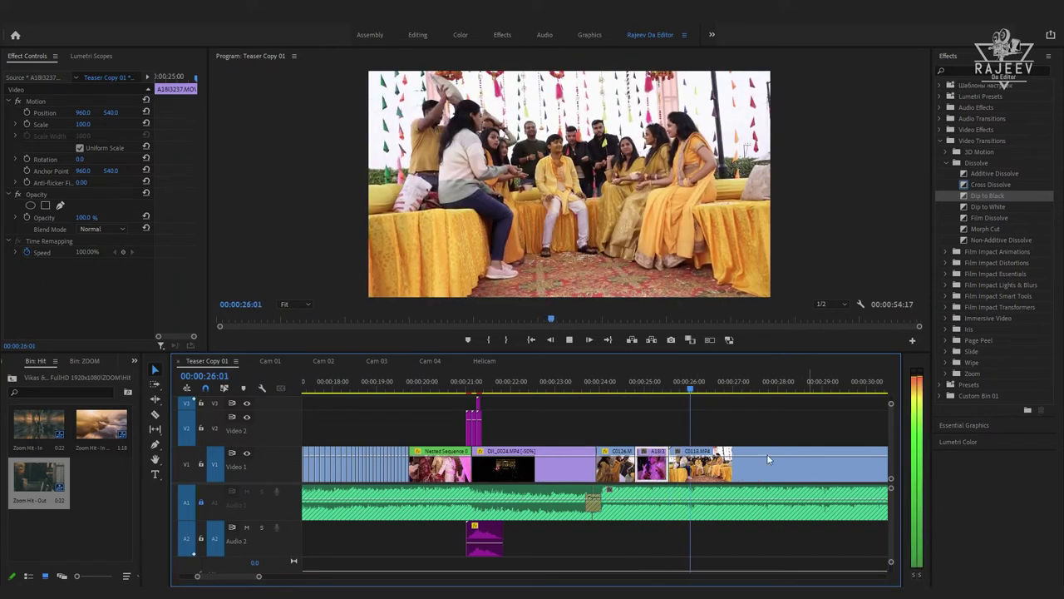
scroll(766, 454, "down", 2)
- Check the Cam 01 dance footage around 38:14 and return to Teaser Copy 01
left_click(270, 361)
key("space")
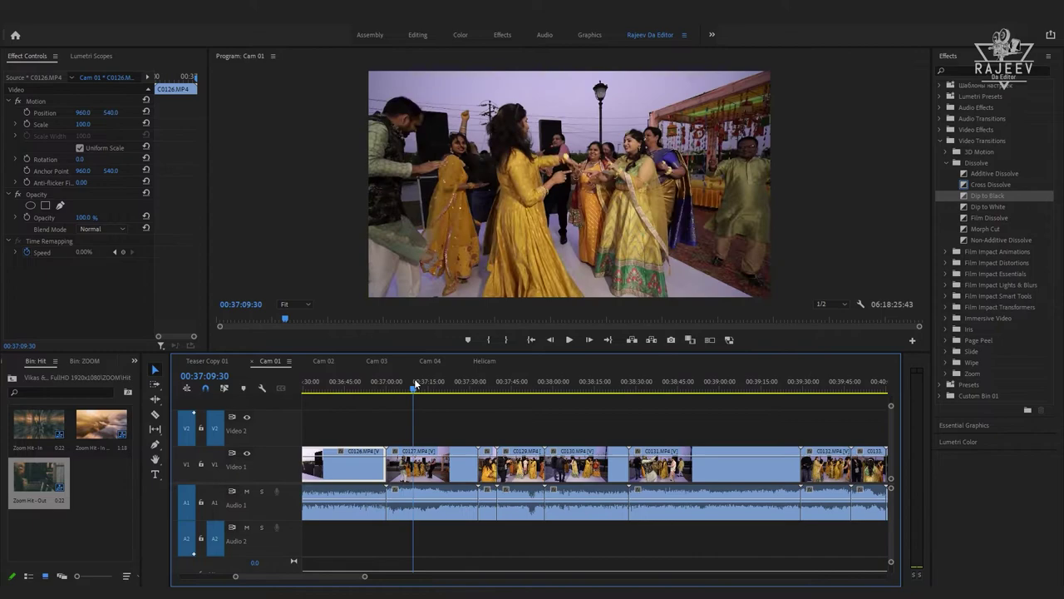
left_click(591, 385)
left_click(209, 360)
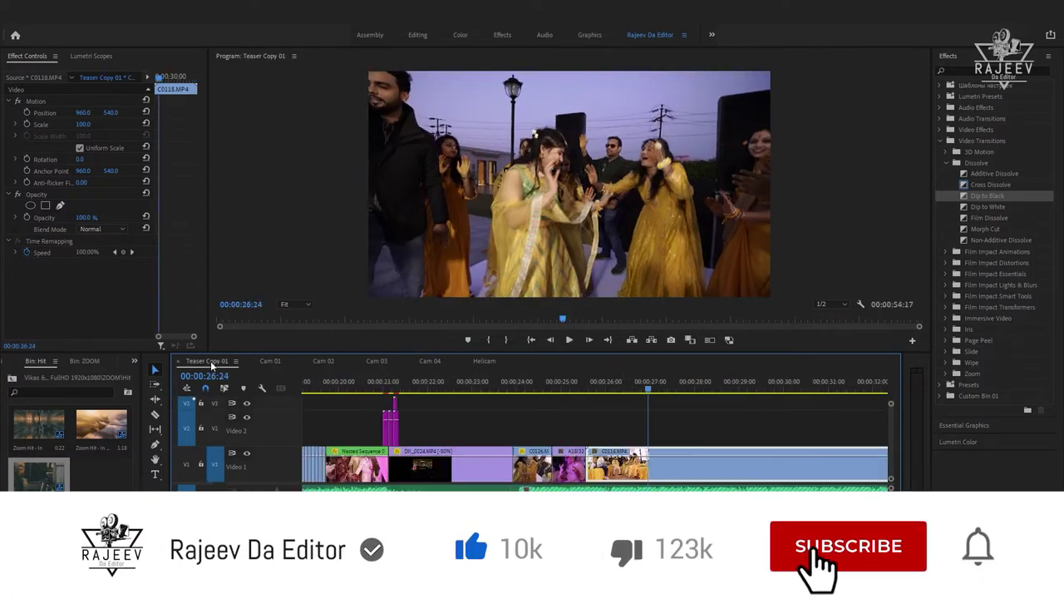
- Set C0131.MP4 to 50% speed and play it back
key("ctrl+r")
type("50")
key("Return")
key("space")
key("space")
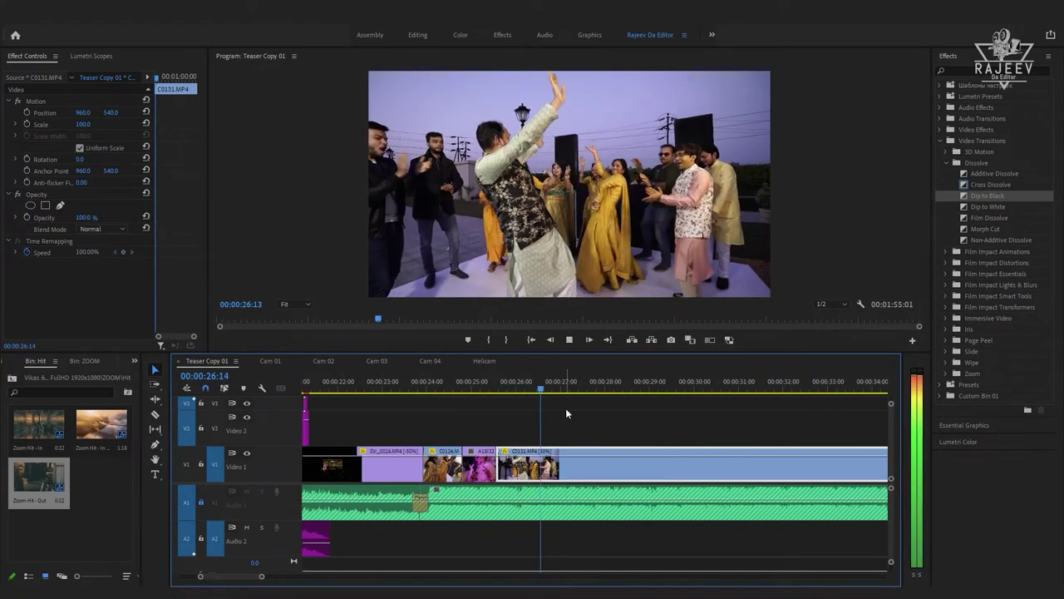
- Play from the DJI_0024 clip and add an edit at 28:02 so C0118 follows C0131
left_click(572, 388)
left_click(366, 388)
key("space")
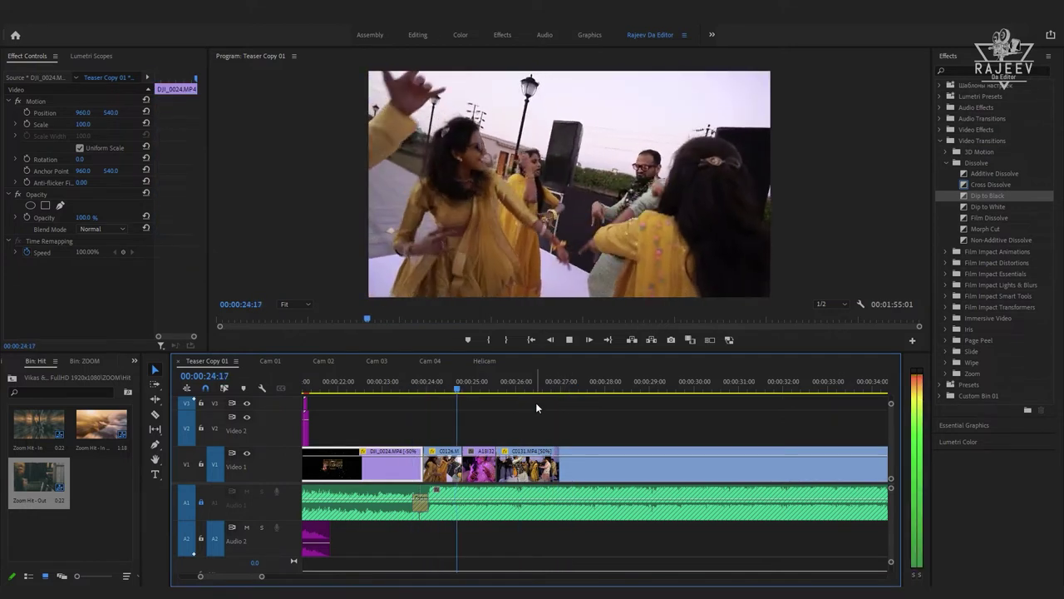
key("space")
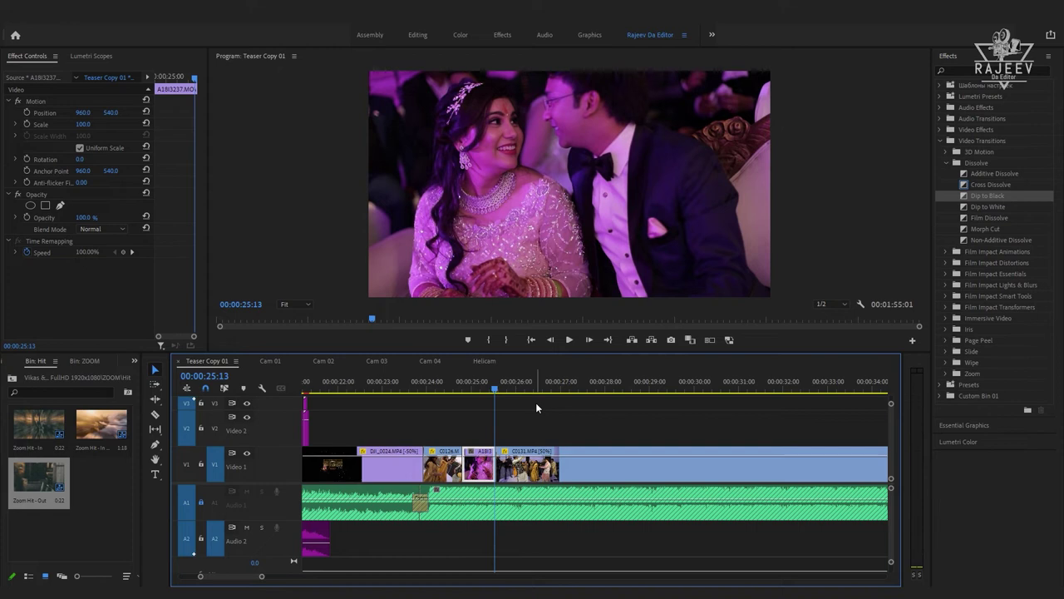
key("space")
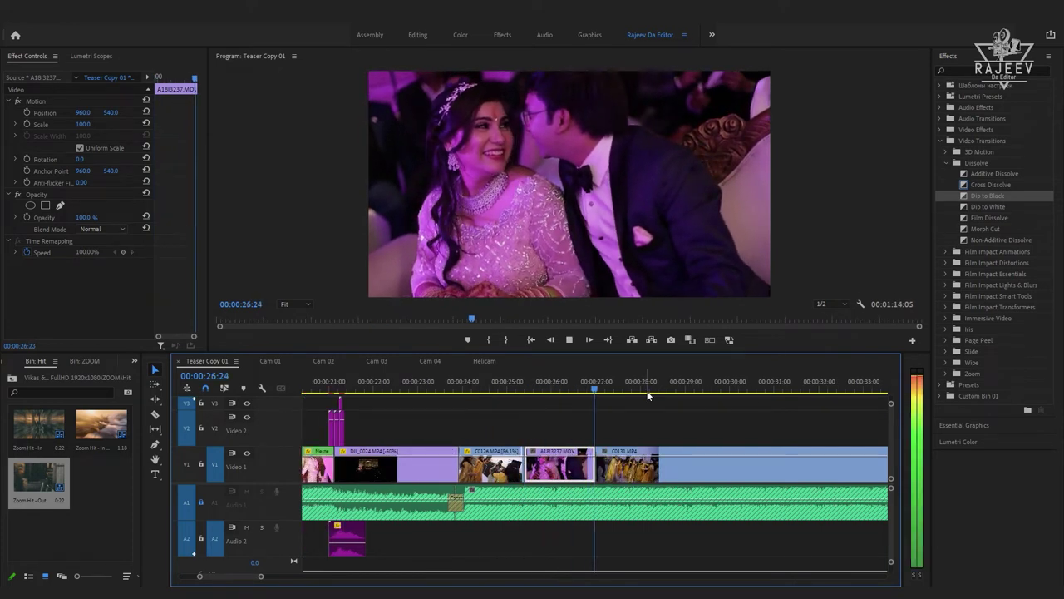
key("2")
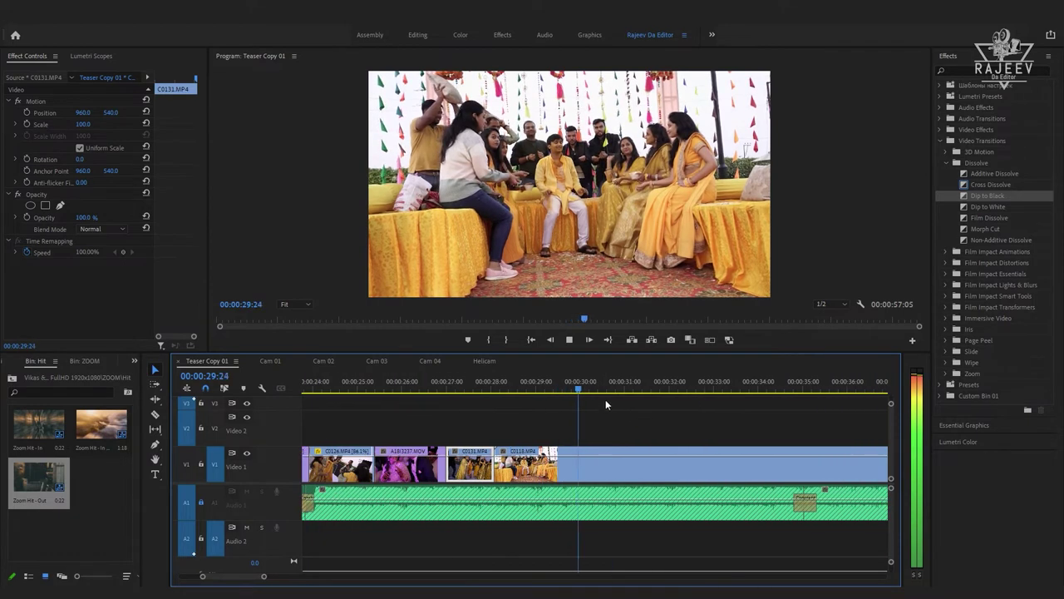
key("space")
- Replay the new C0118 cut at 28:02, then review the sequence from 23:19 to 27:20
left_click(613, 389)
key("space")
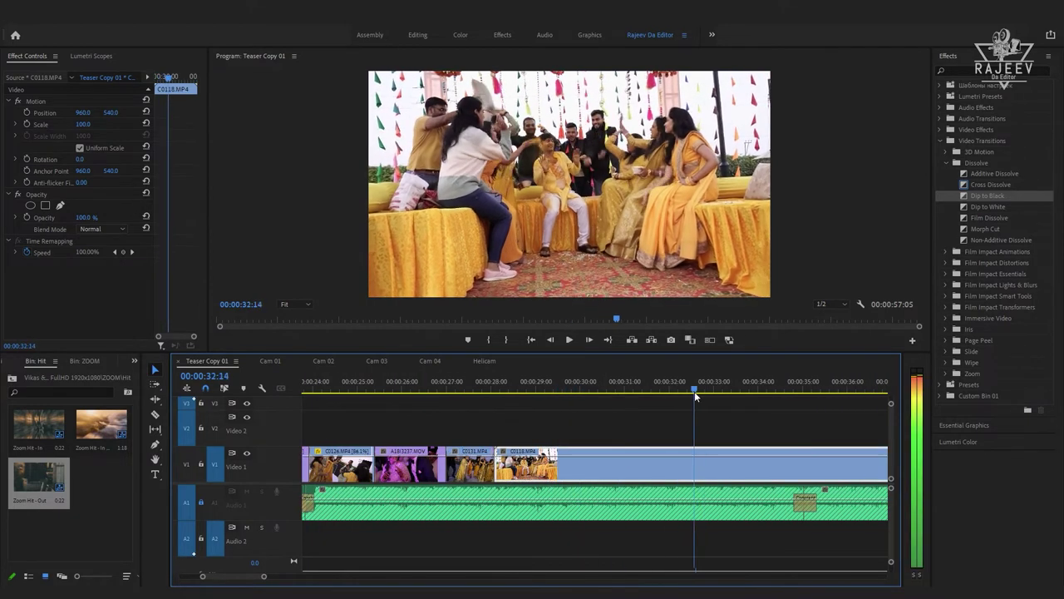
key("Up")
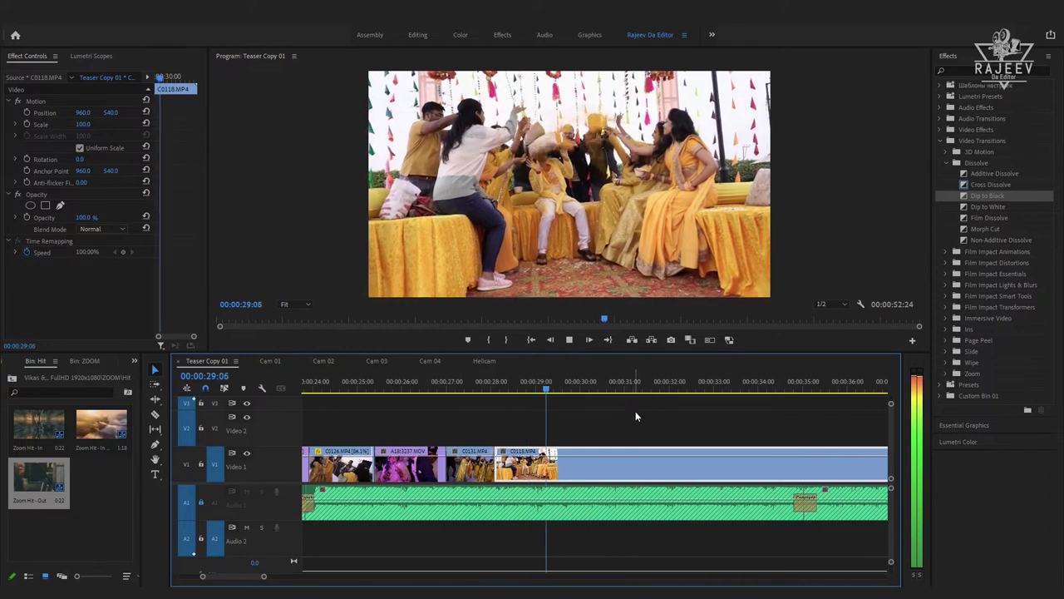
key("space")
scroll(532, 403, "up", 1)
left_click(368, 383)
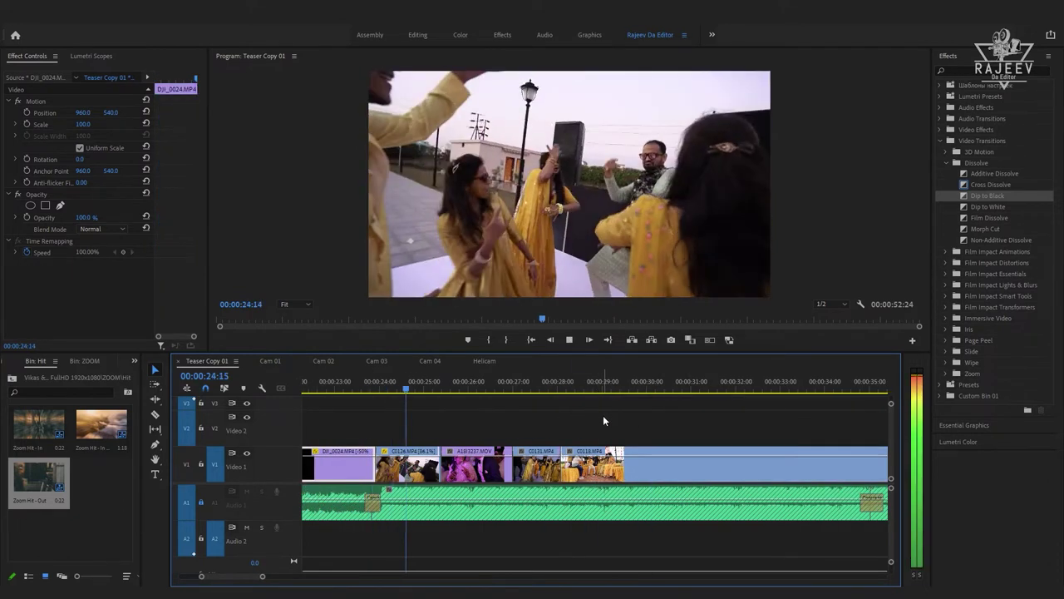
key("space")
key("space")
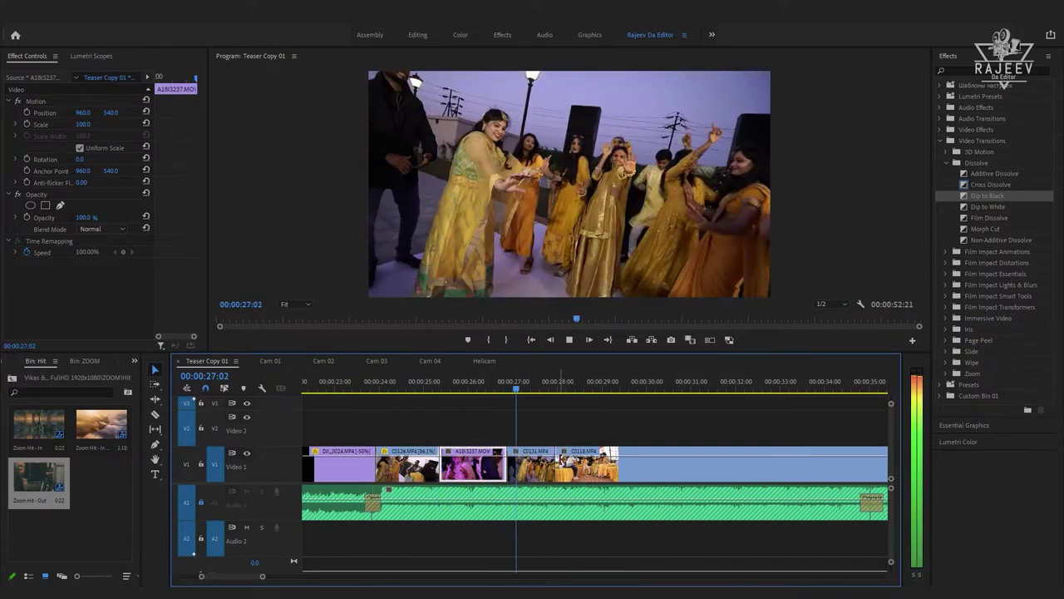
key("space")
- Replay the lead-up from C0131 and the reception clip into the C0118 cut, stopping at 28:04
key("Right")
key("Right")
key("Right")
key("shift+k")
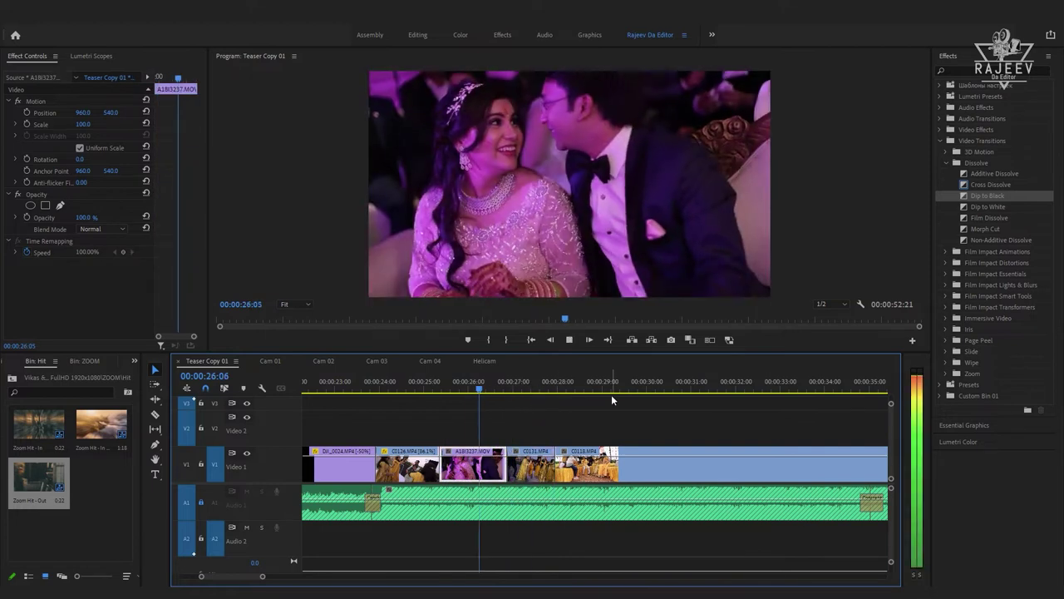
key("space")
key("Up")
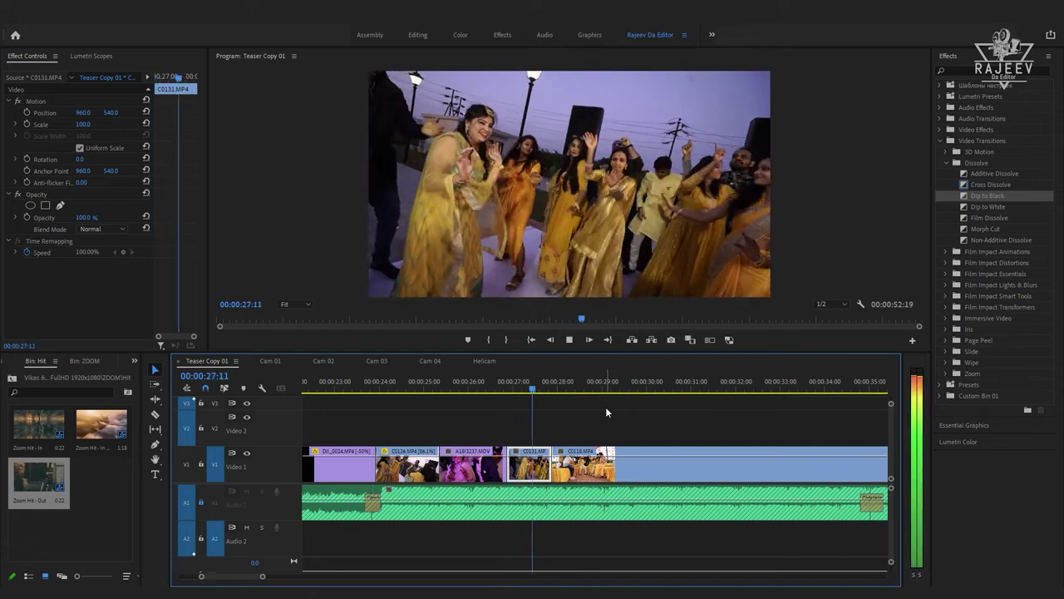
key("space")
key("shift+k")
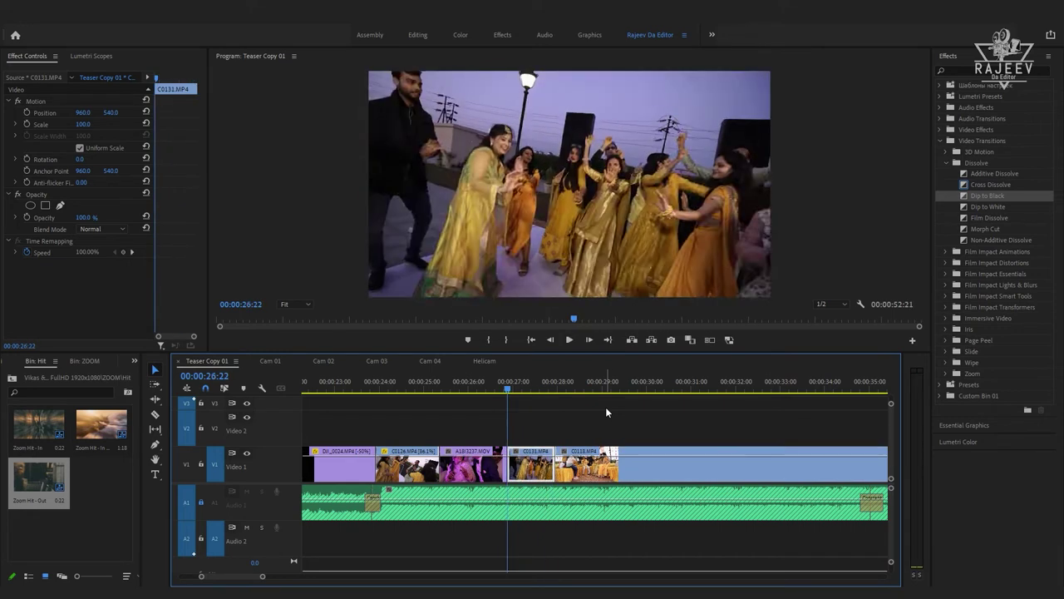
key("Up")
key("Up")
key("Up")
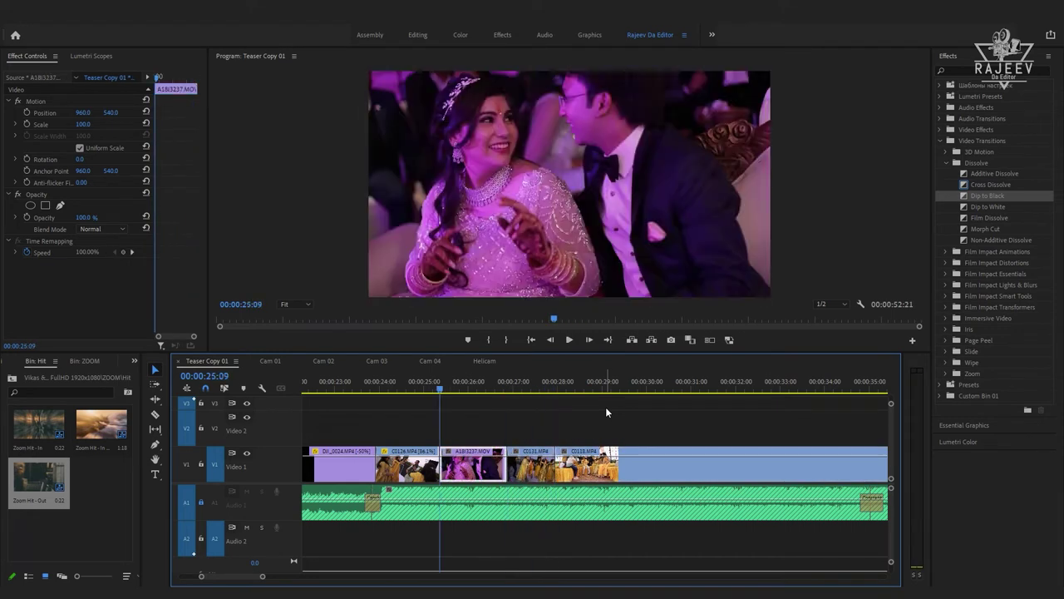
key("space")
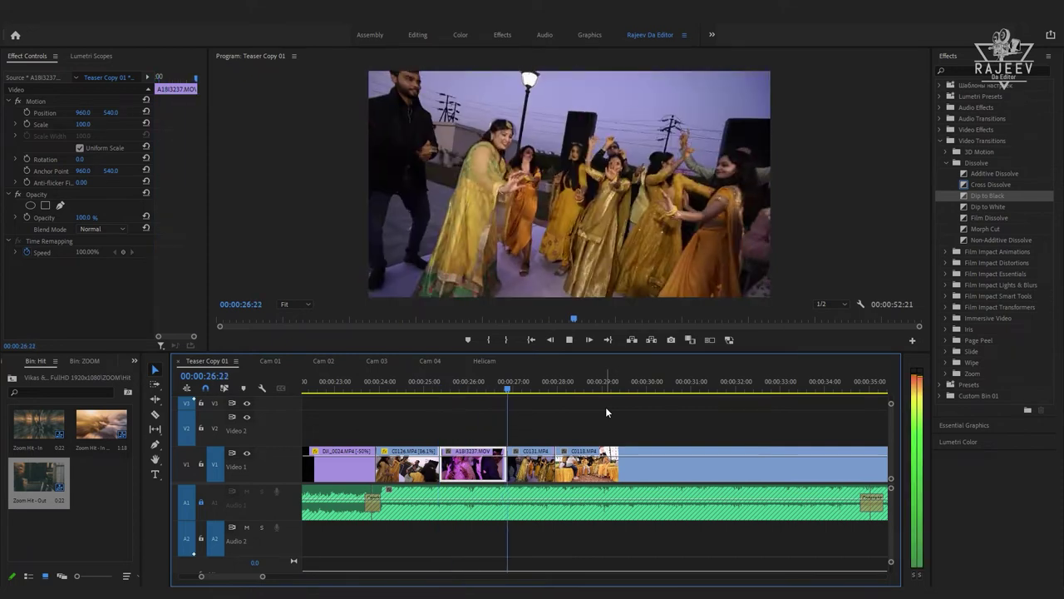
left_click(584, 474)
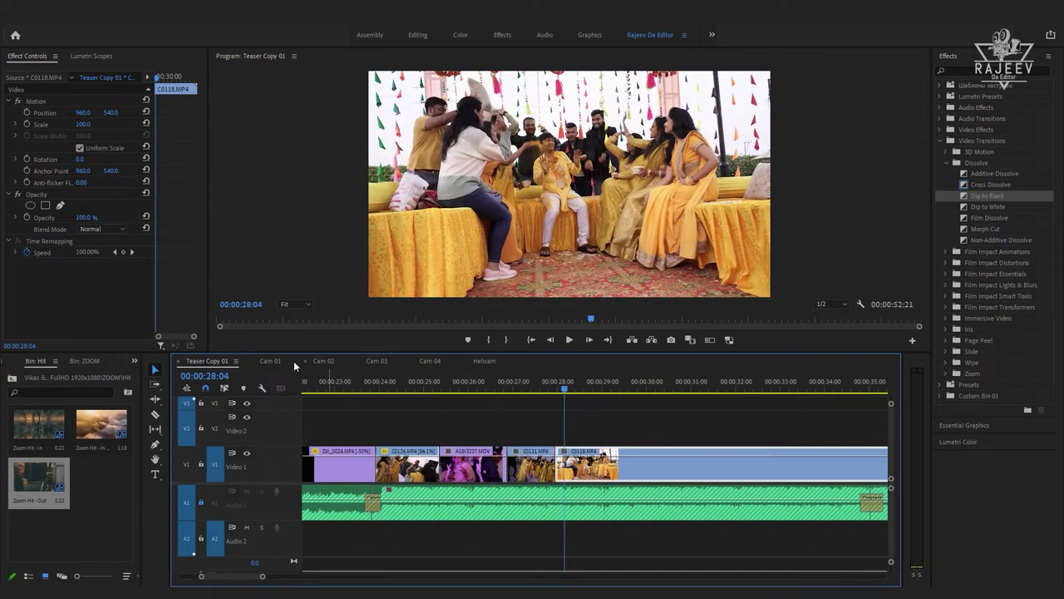
- Play and skim the Cam 01 footage through the mehendi section to about 55:03
left_click(270, 361)
key("space")
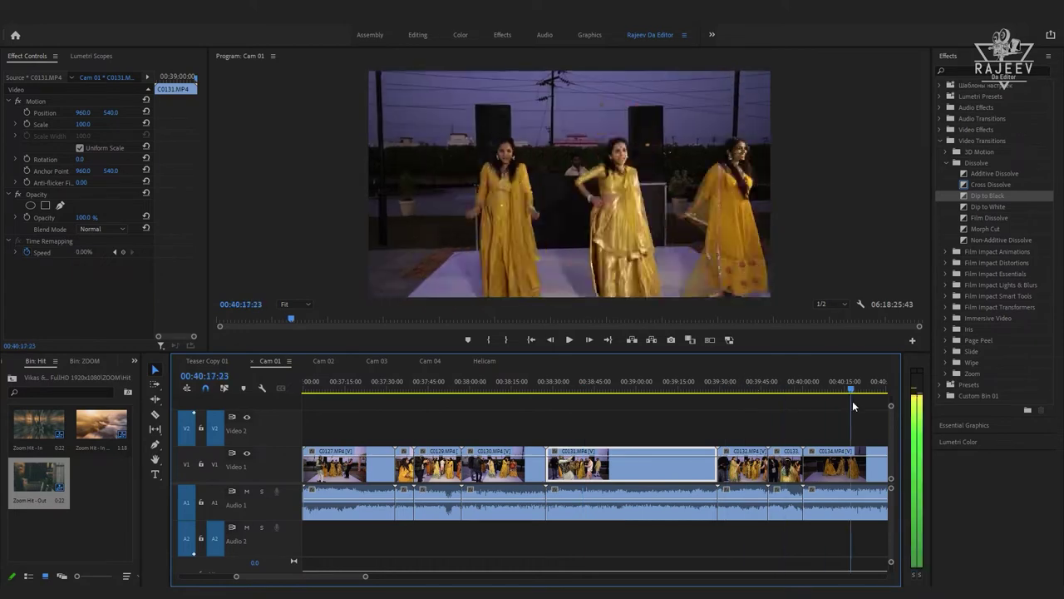
left_click_drag(350, 382, 661, 418)
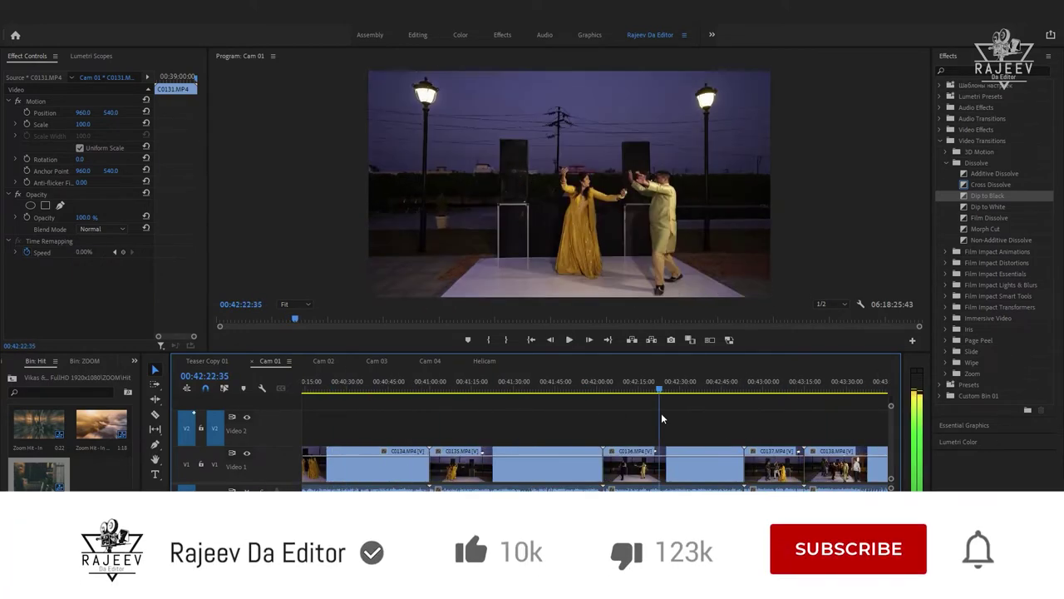
key("space")
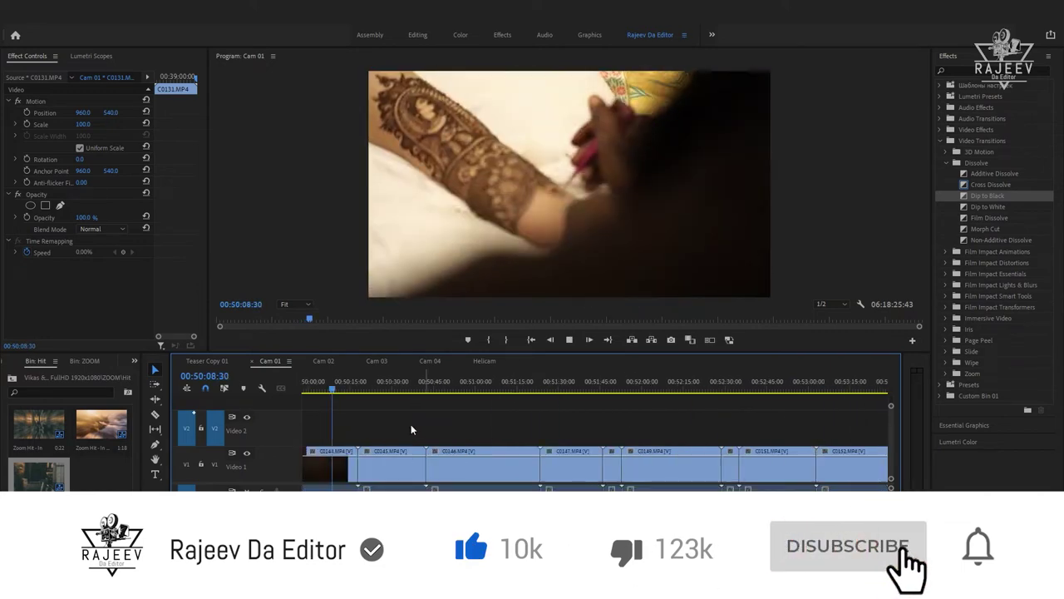
left_click(376, 385)
left_click_drag(376, 385, 587, 414)
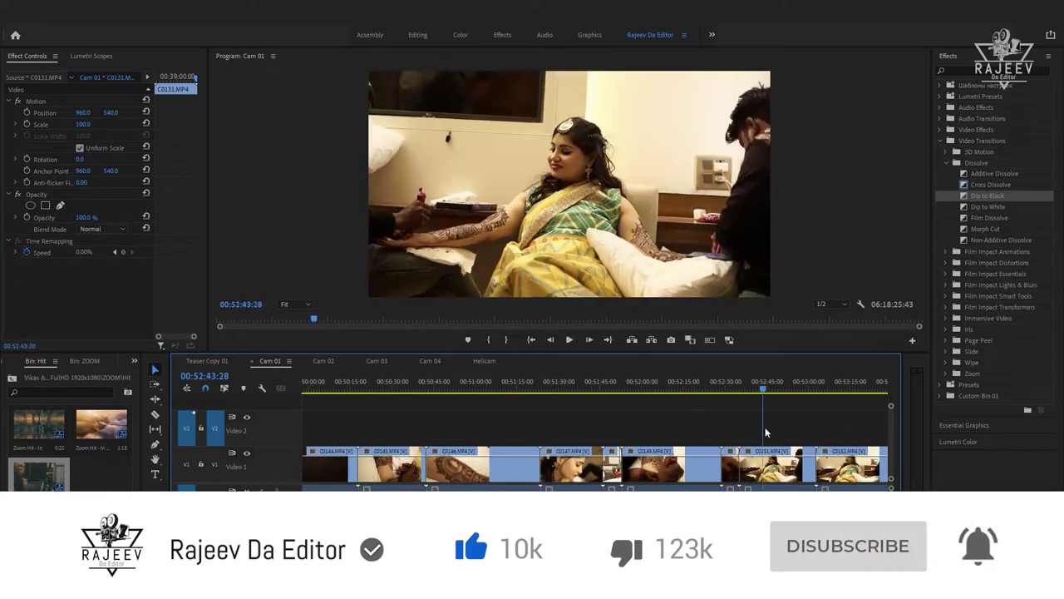
left_click_drag(766, 433, 515, 411)
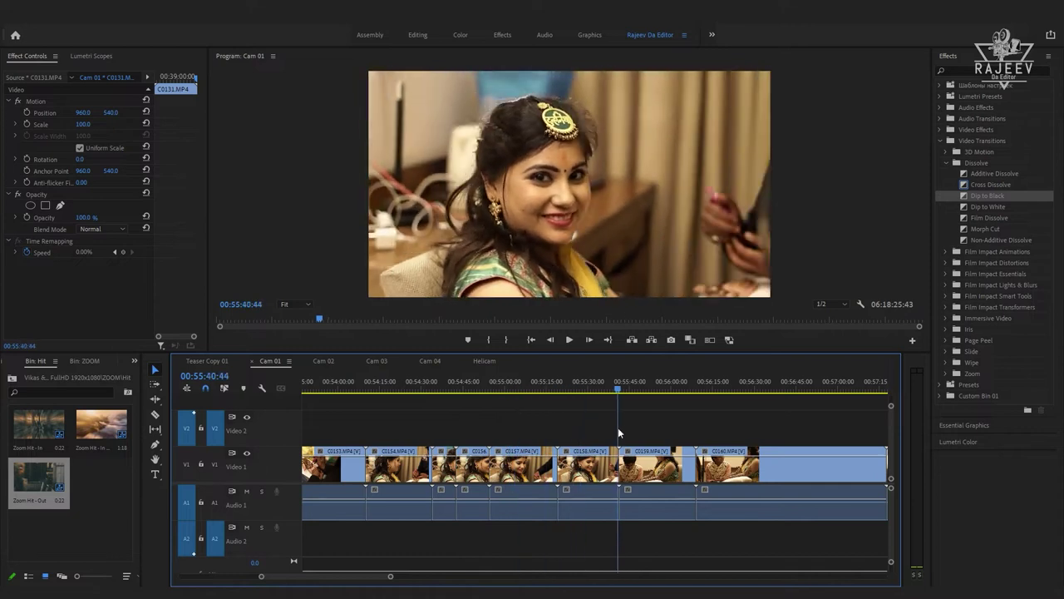
key("space")
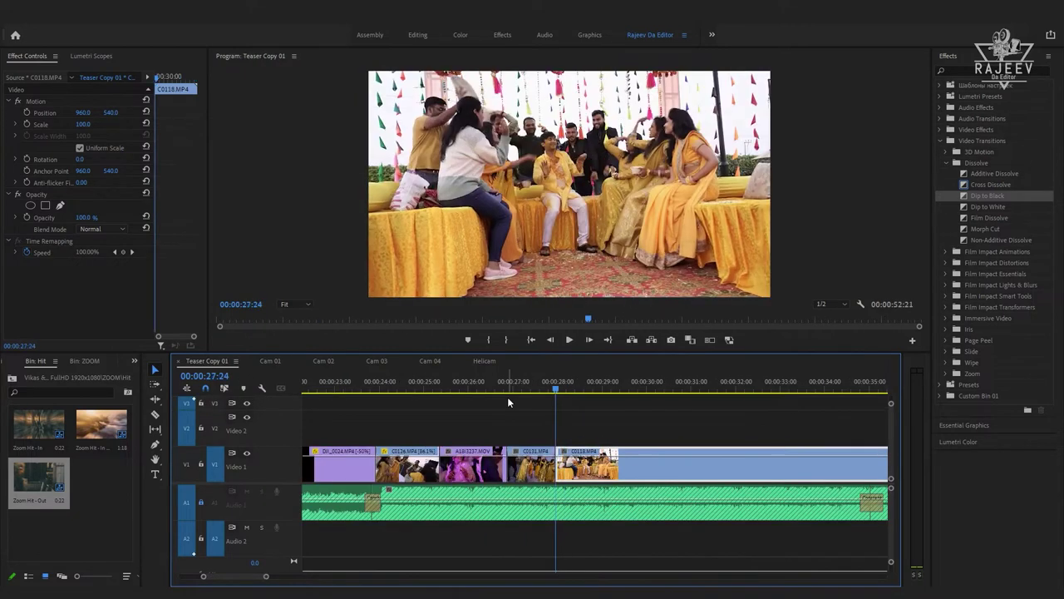
- Skim Cam 01 further to about 01:04:51, then return to the Teaser Copy 01 sequence
left_click_drag(375, 392, 467, 410)
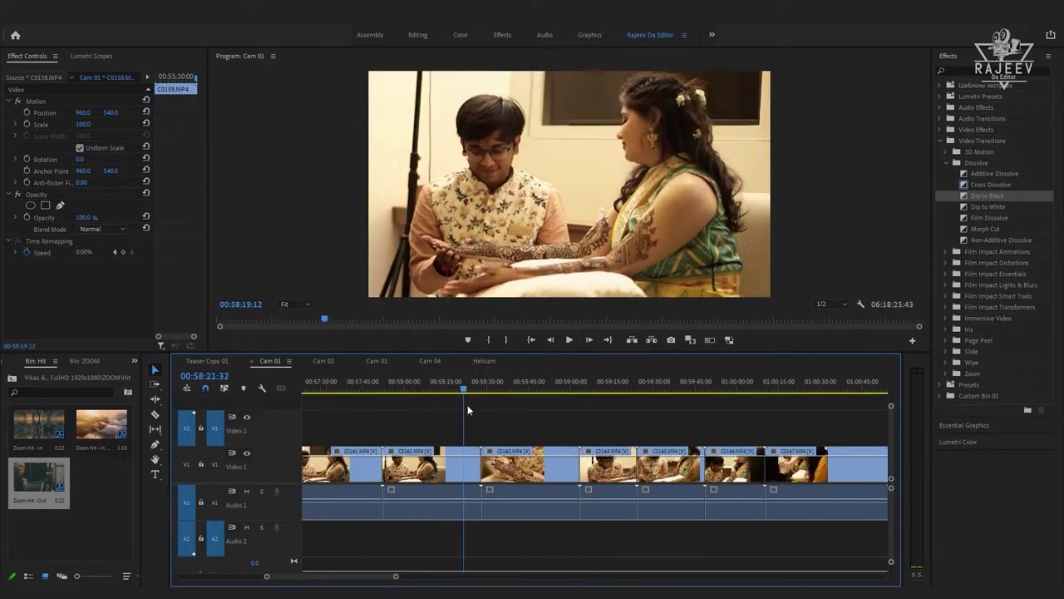
scroll(576, 435, "down", 3)
left_click(382, 392)
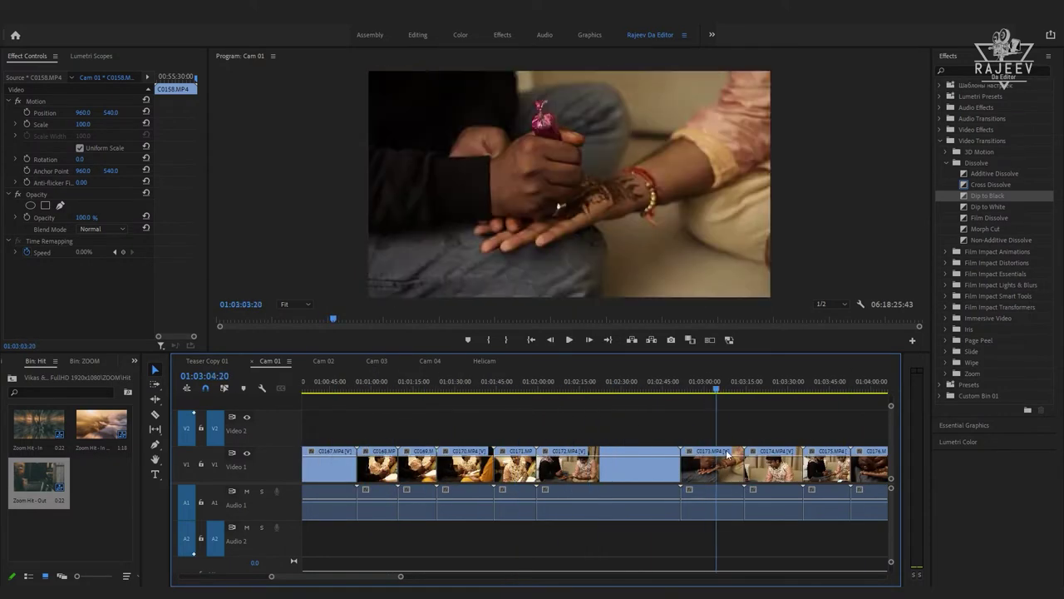
scroll(375, 395, "down", 3)
left_click(434, 390)
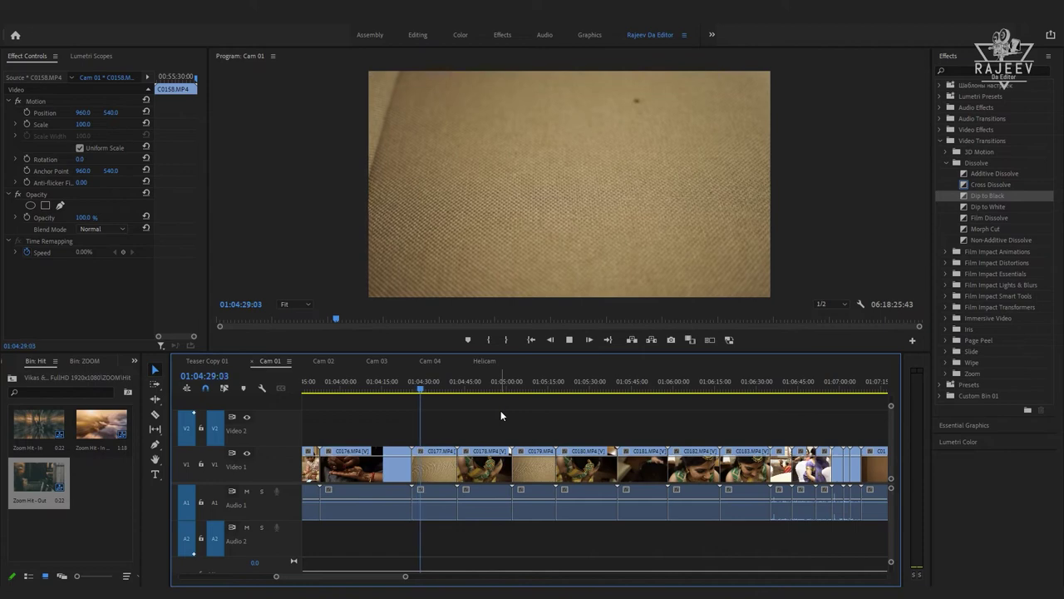
mouse_move(475, 392)
left_mouse_down()
mouse_move(683, 443)
mouse_move(409, 397)
left_mouse_up()
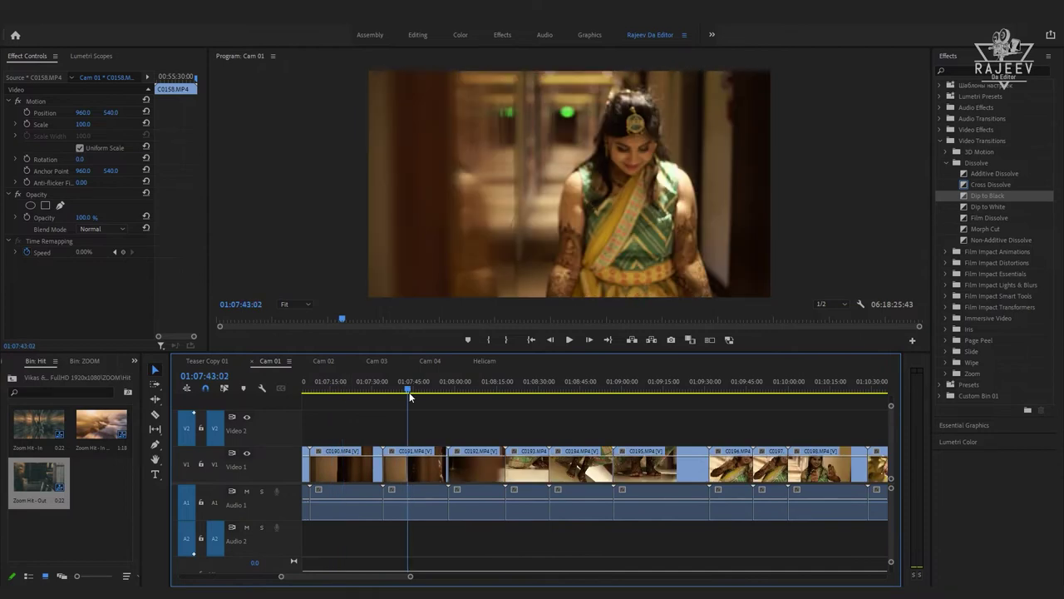
left_click(206, 362)
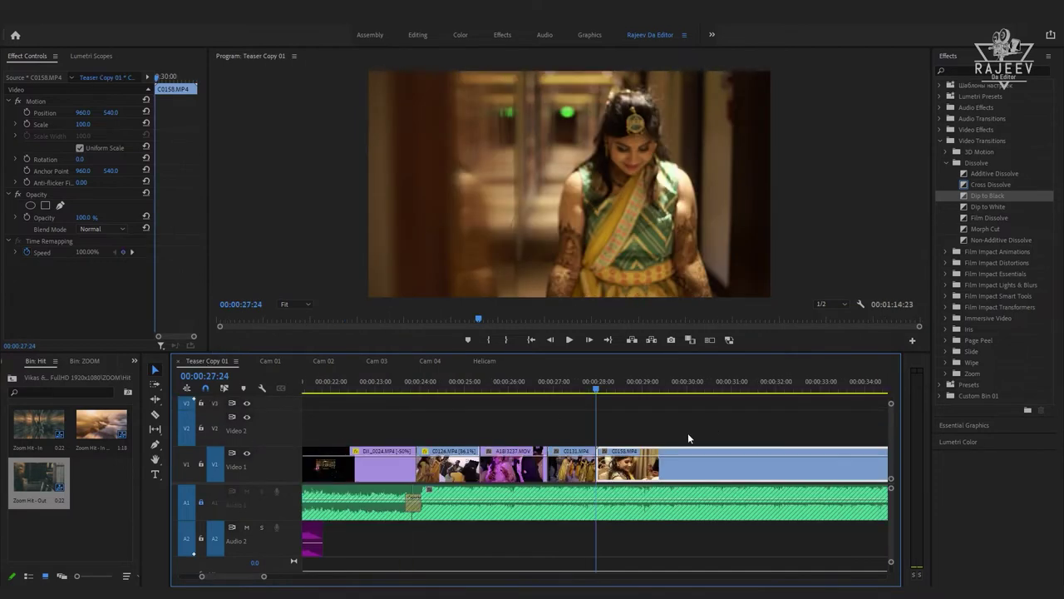
- Review the teaser from 23:16 through the night drone shot into C0126
left_click(407, 384)
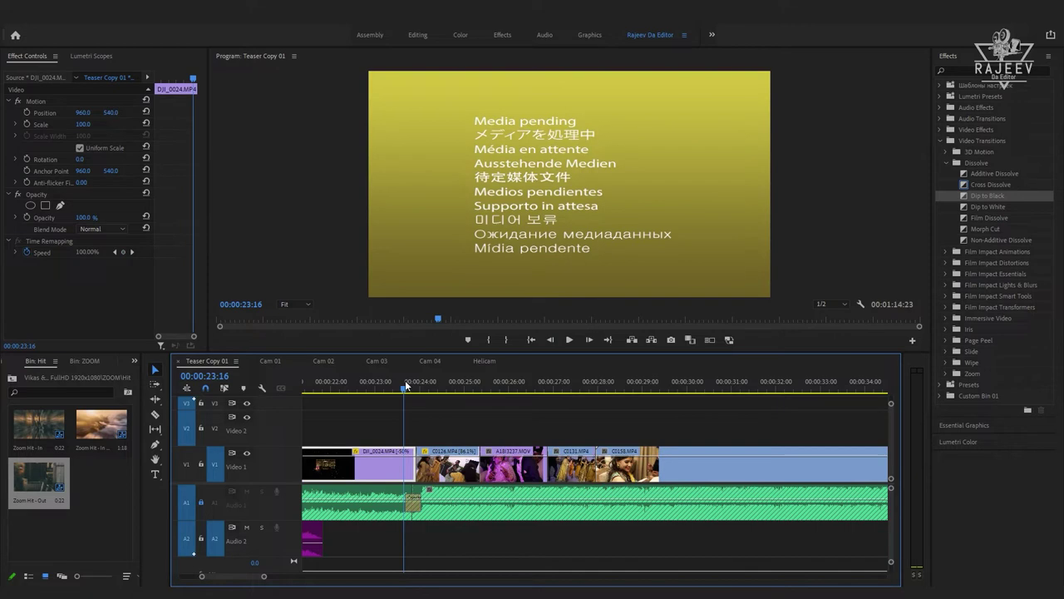
key("space")
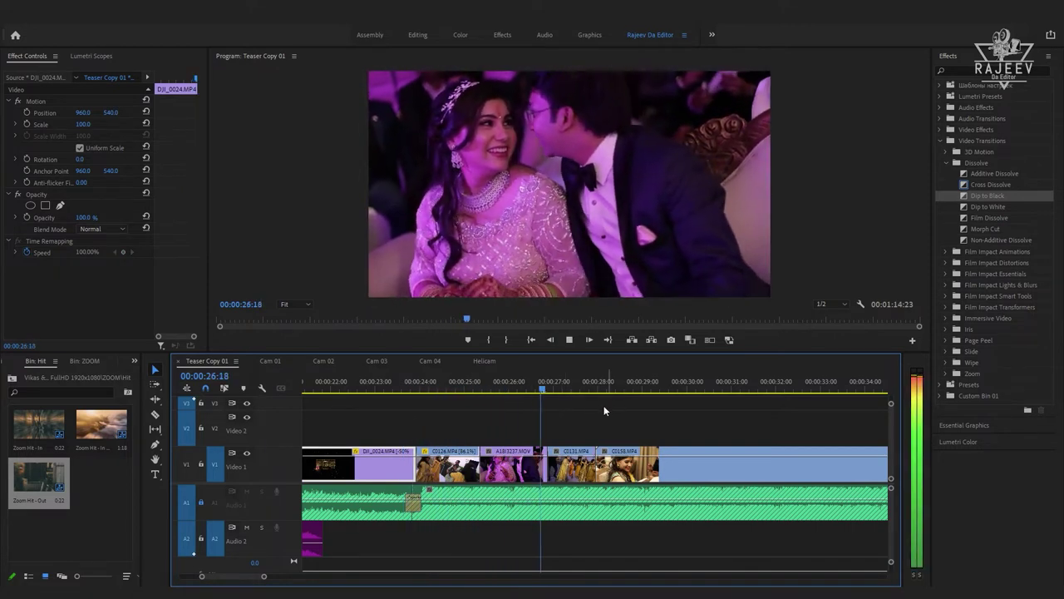
key("space")
left_click(418, 383)
key("space")
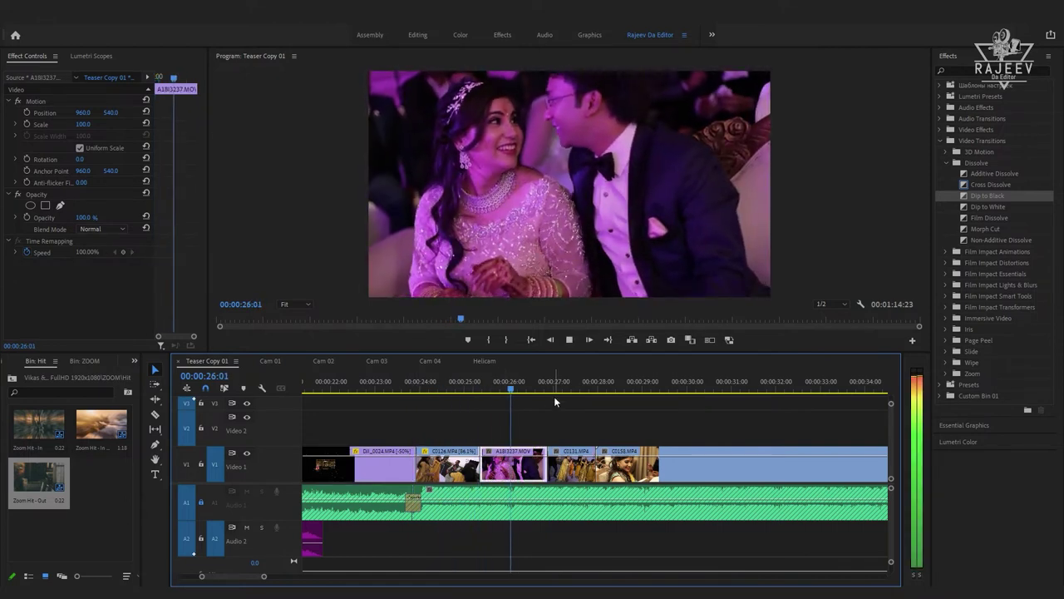
left_click(405, 382)
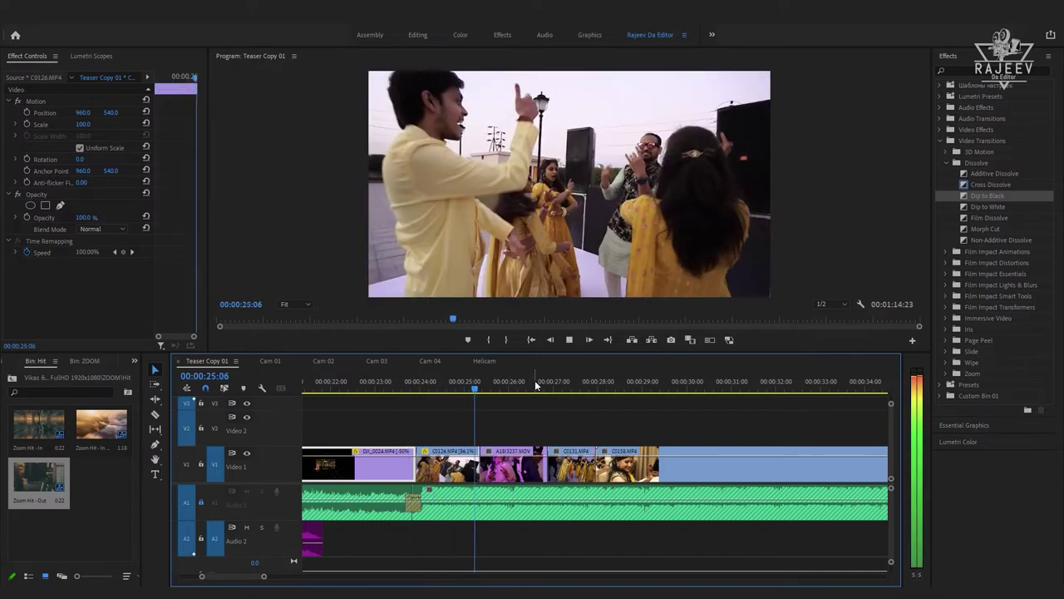
key("space")
key("space")
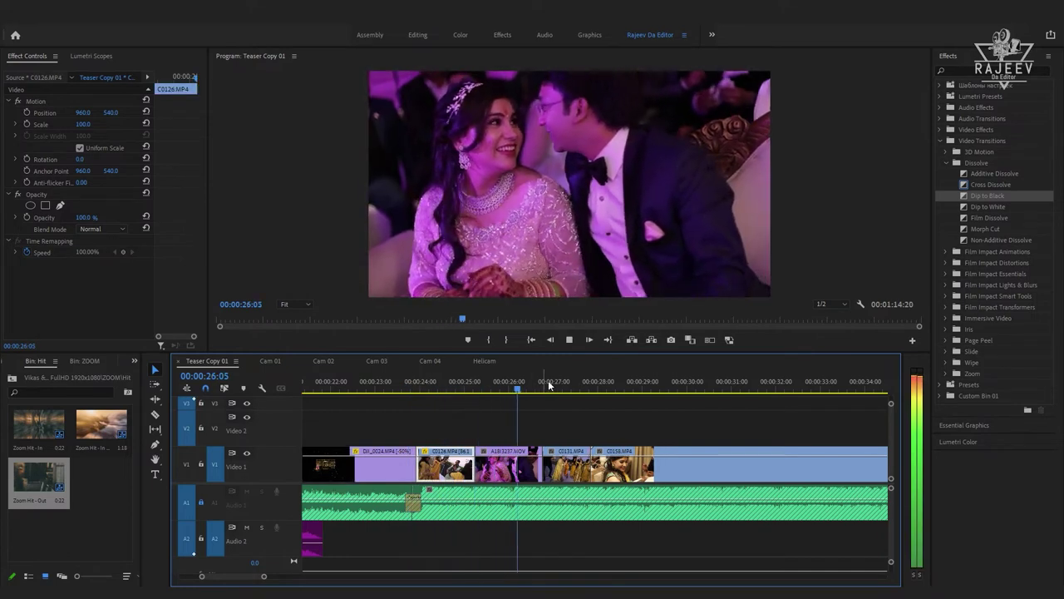
- Move the DJI_0024/C0126 cut a few frames earlier and replay the adjusted edit
key("Up")
key("Up")
key("Up")
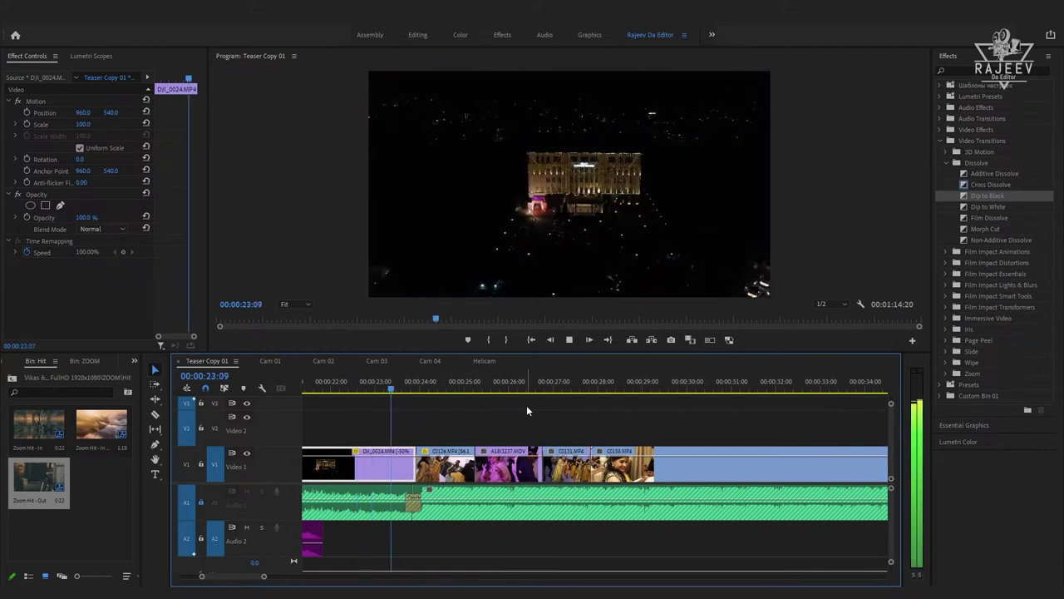
key("space")
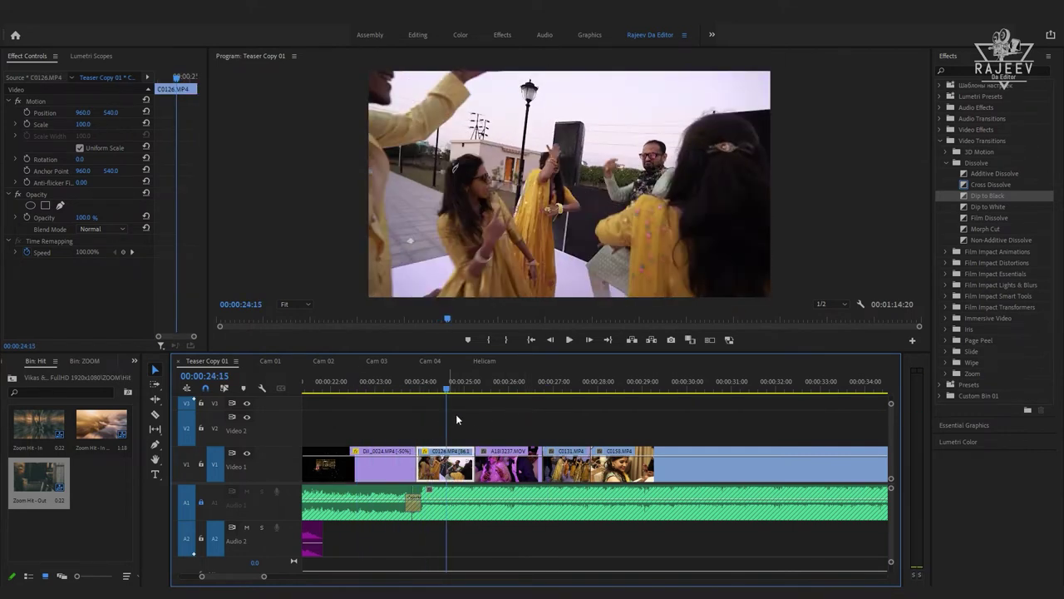
key("space")
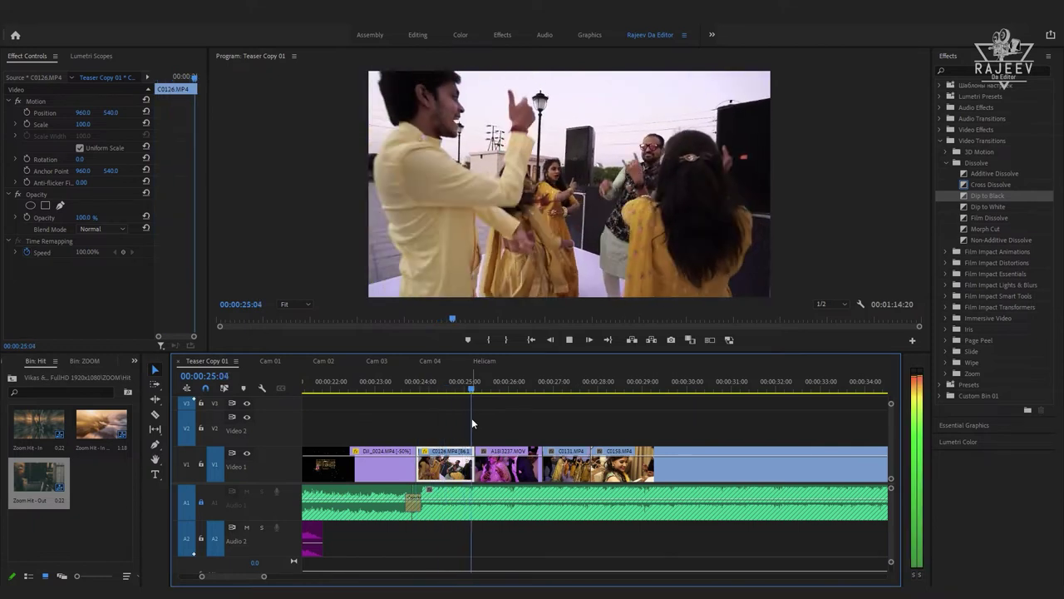
key("space")
key("Up")
key("Up")
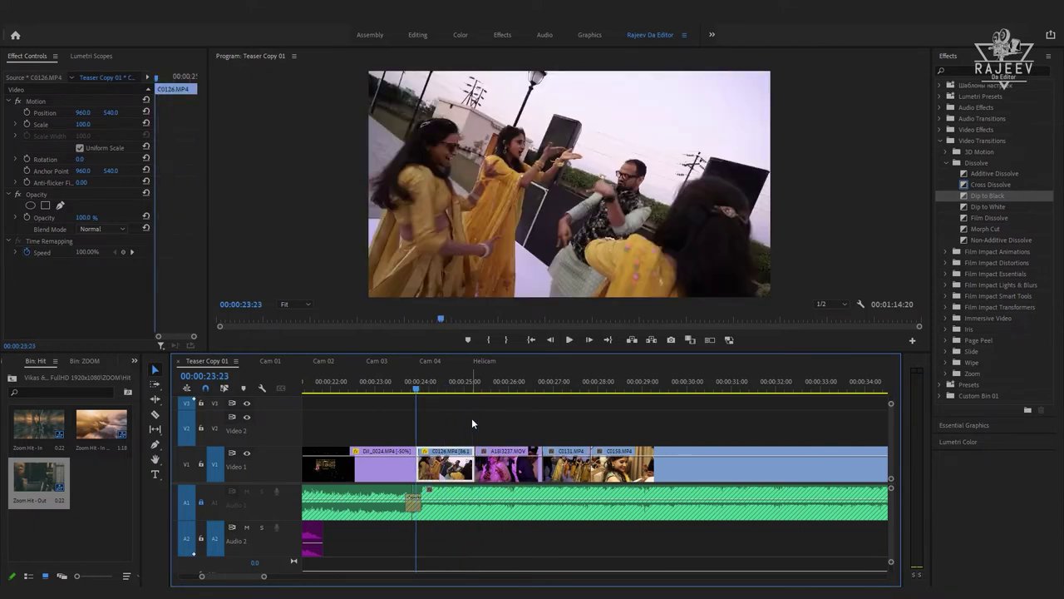
key("ctrl+Left")
key("shift+k")
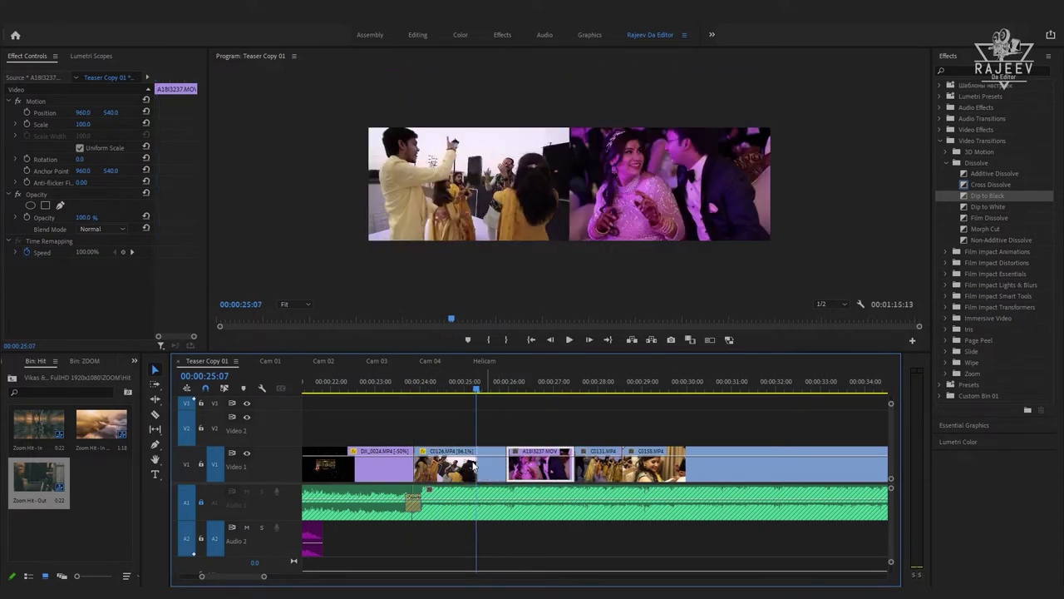
- Review from 23:20, try extending the end of A18I3237, then undo it
left_click(413, 382)
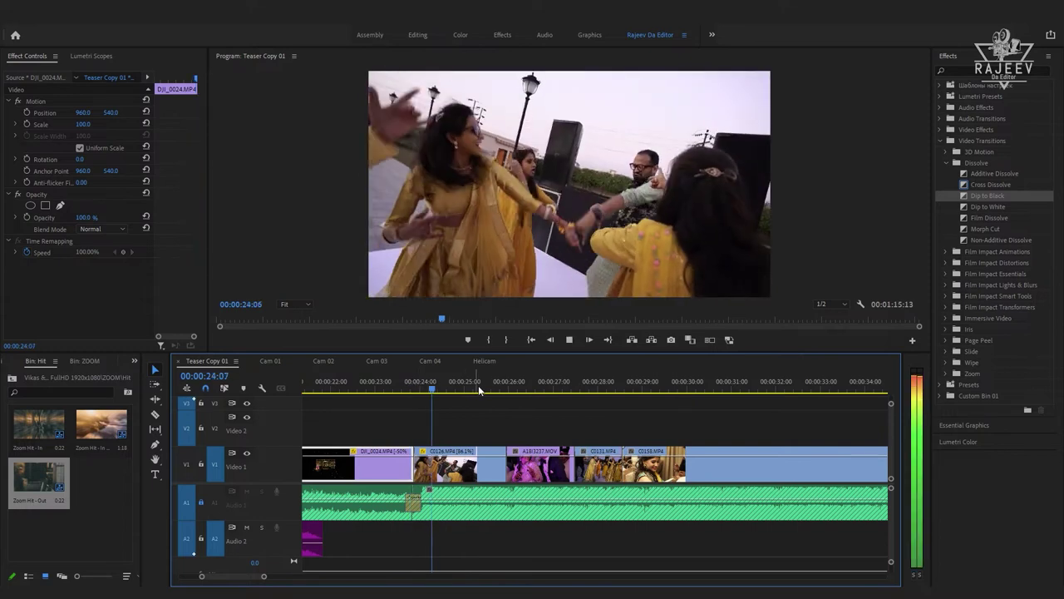
key("space")
key("space")
key("space")
key("space")
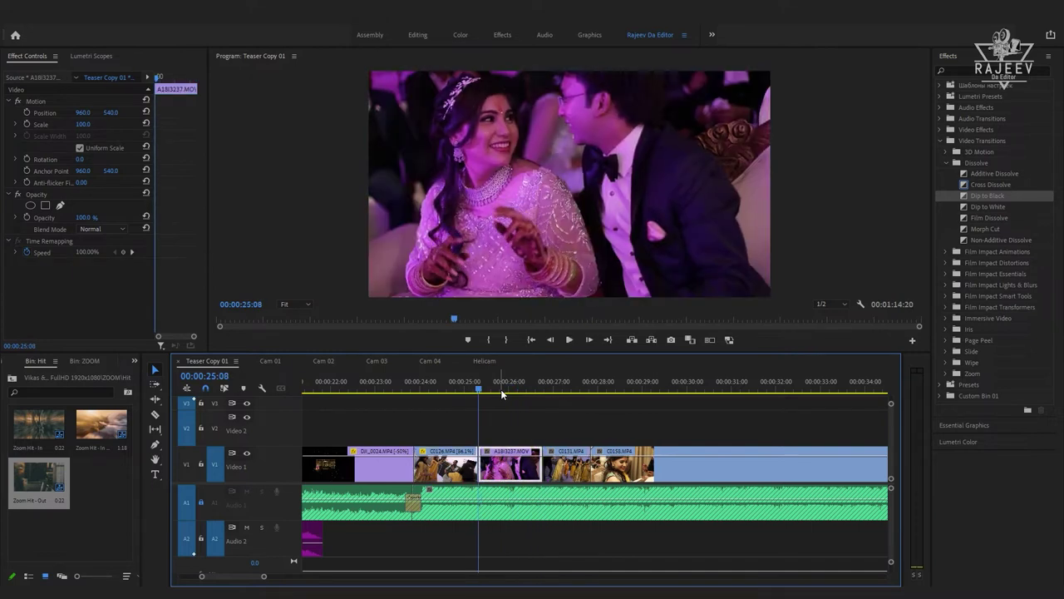
key("space")
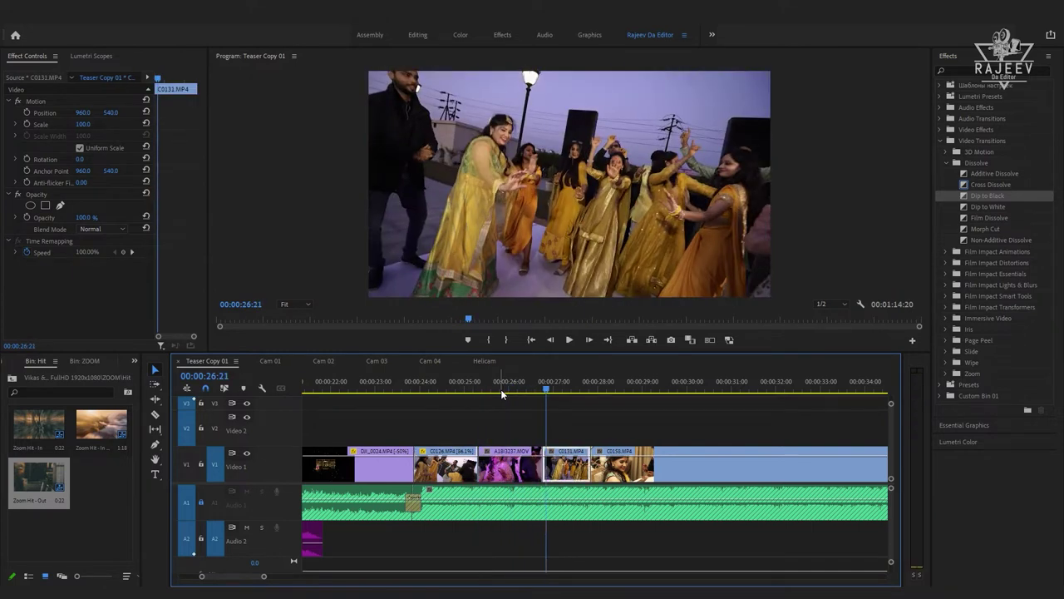
left_click_drag(543, 466, 596, 466)
key("space")
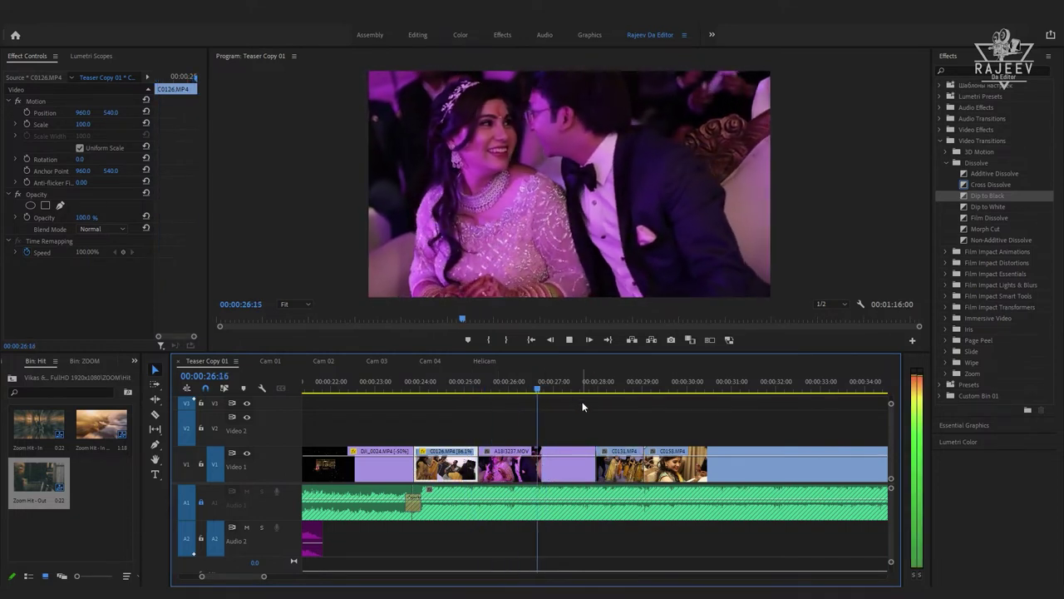
key("ctrl+z")
key("space")
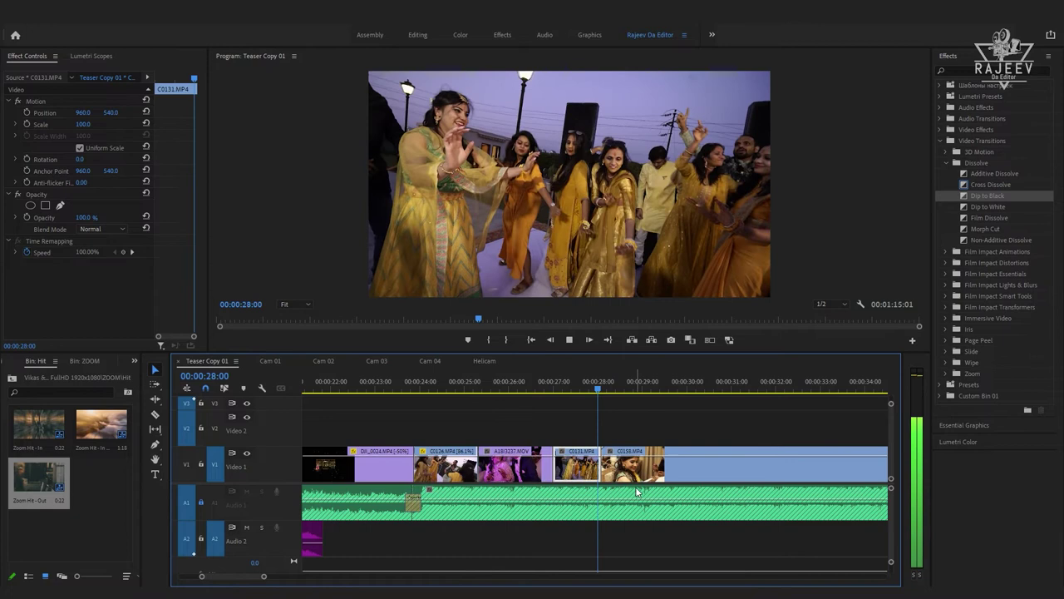
- Scrub and play the Cam 01 footage to find the C0208 couple shot
scroll(609, 466, "down", 2)
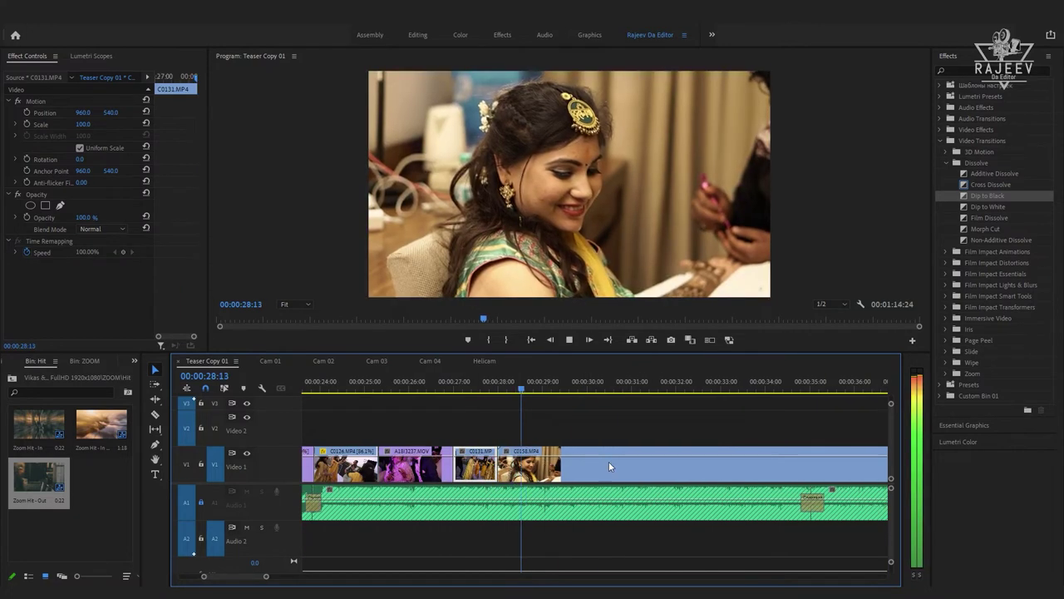
left_click(277, 361)
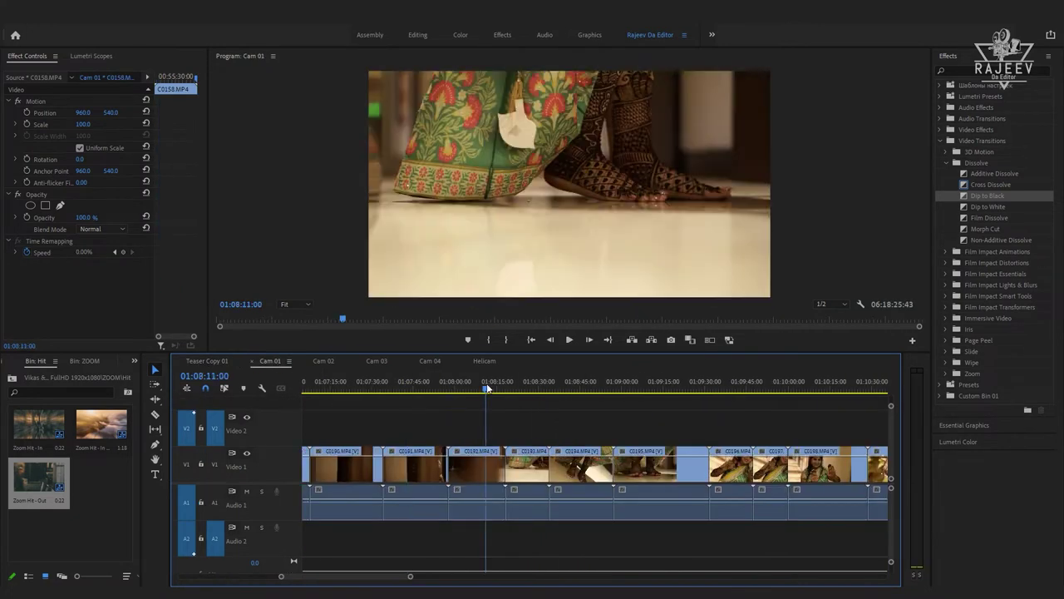
mouse_move(554, 400)
left_mouse_down()
mouse_move(796, 463)
mouse_move(687, 393)
left_mouse_up()
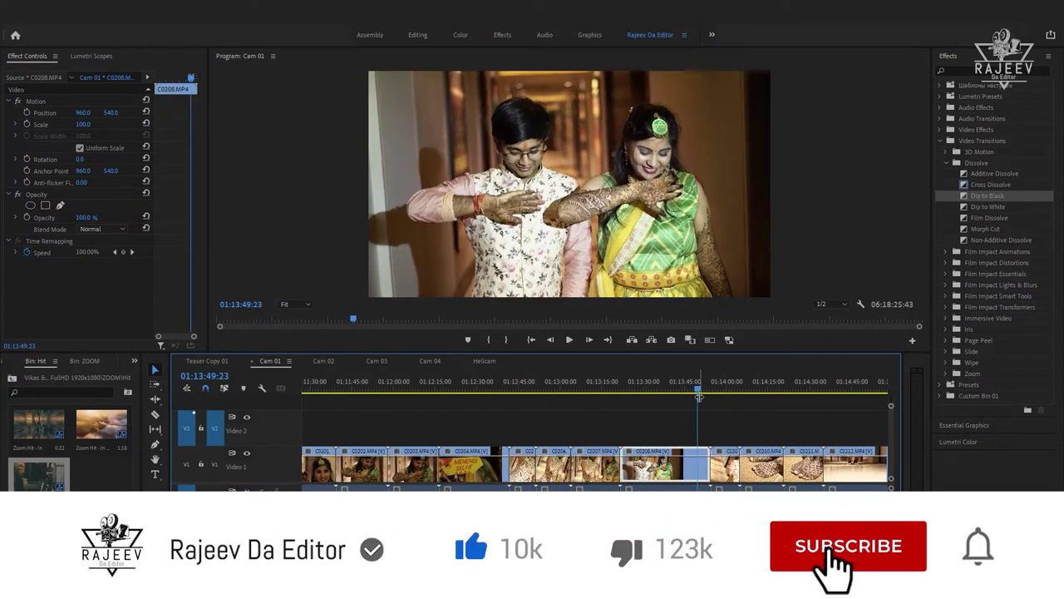
key("space")
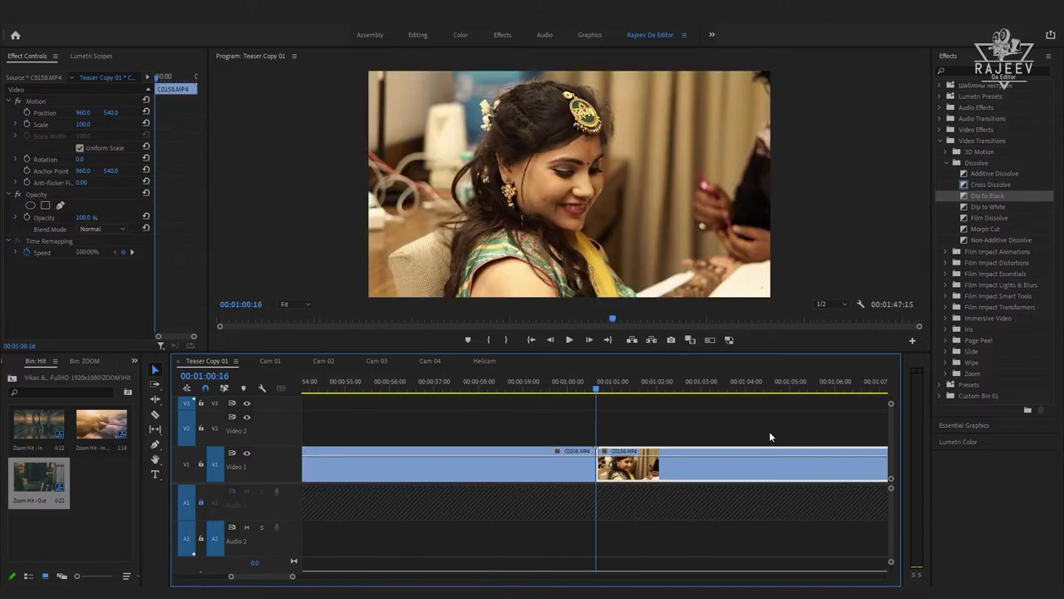
key("space")
key("space")
- Review C0208 after C0131 from 26:23 and bring up C0208's fx effect options
left_click_drag(582, 380, 780, 380)
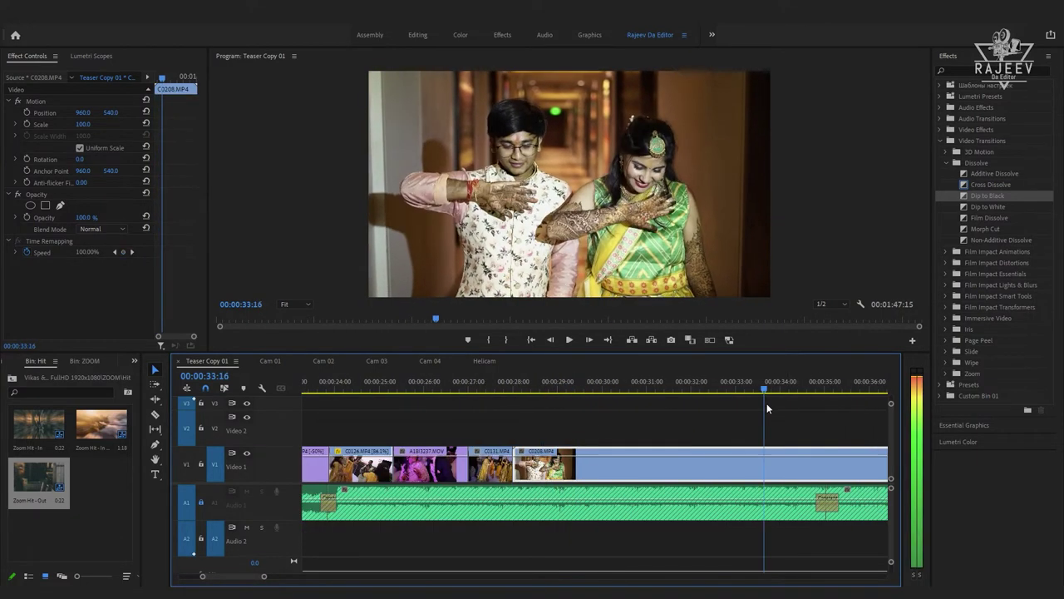
left_click(466, 383)
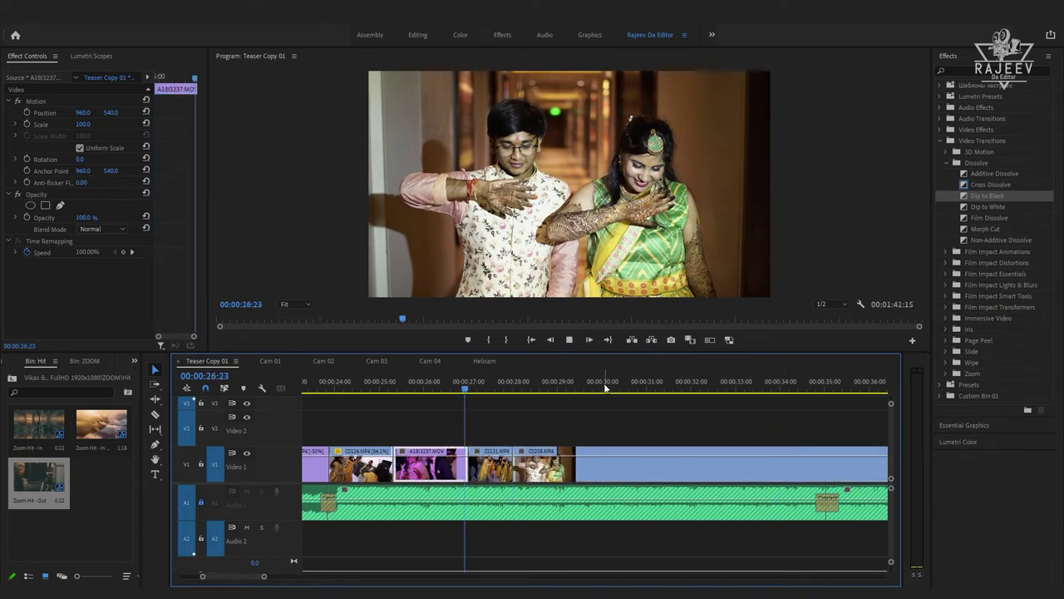
key("space")
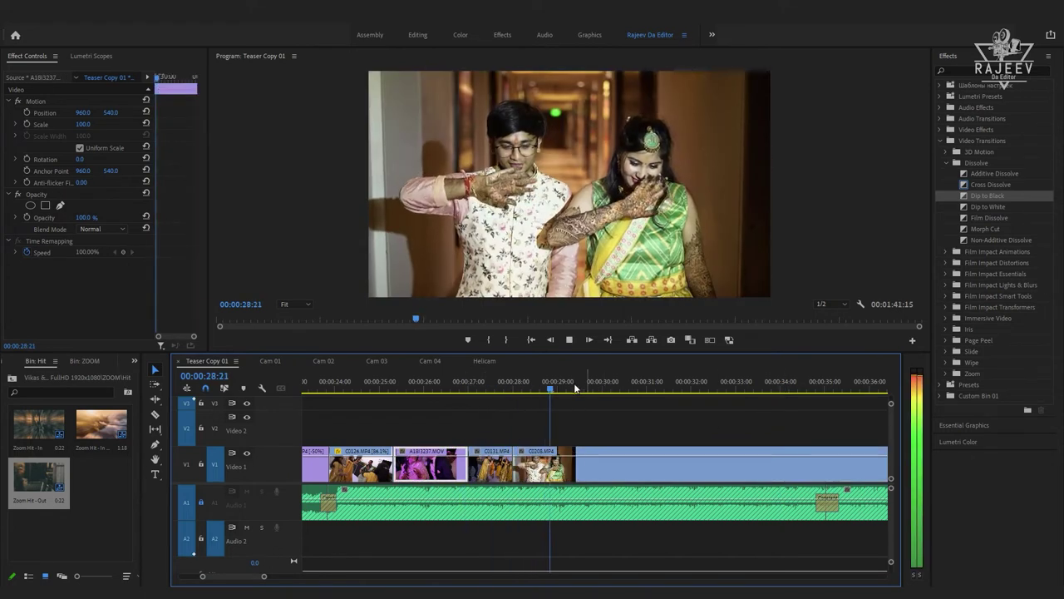
left_click(548, 387)
left_click_drag(527, 394, 539, 407)
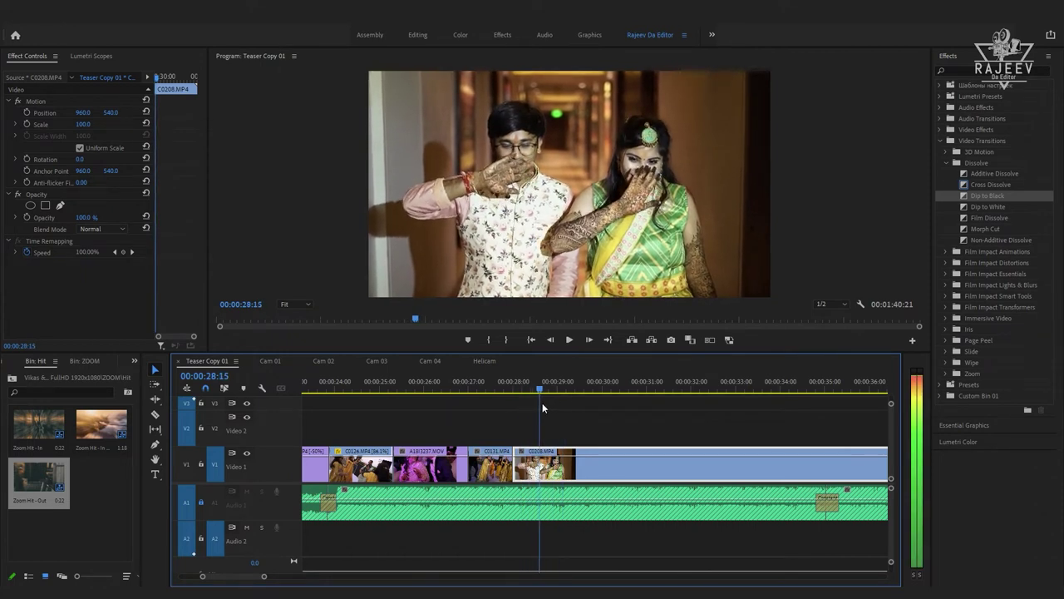
left_click(522, 452)
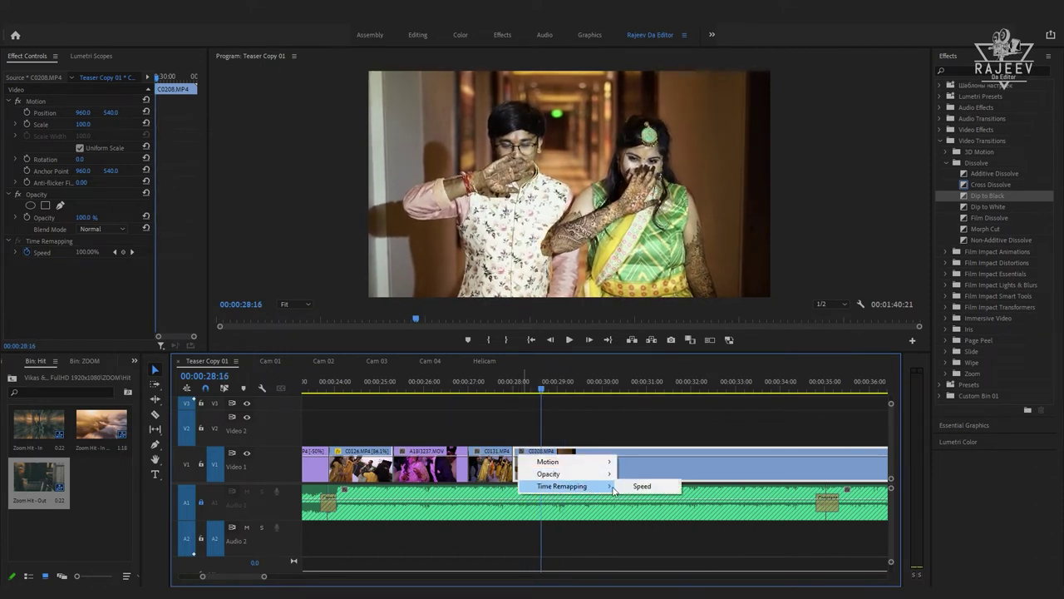
left_click(642, 487)
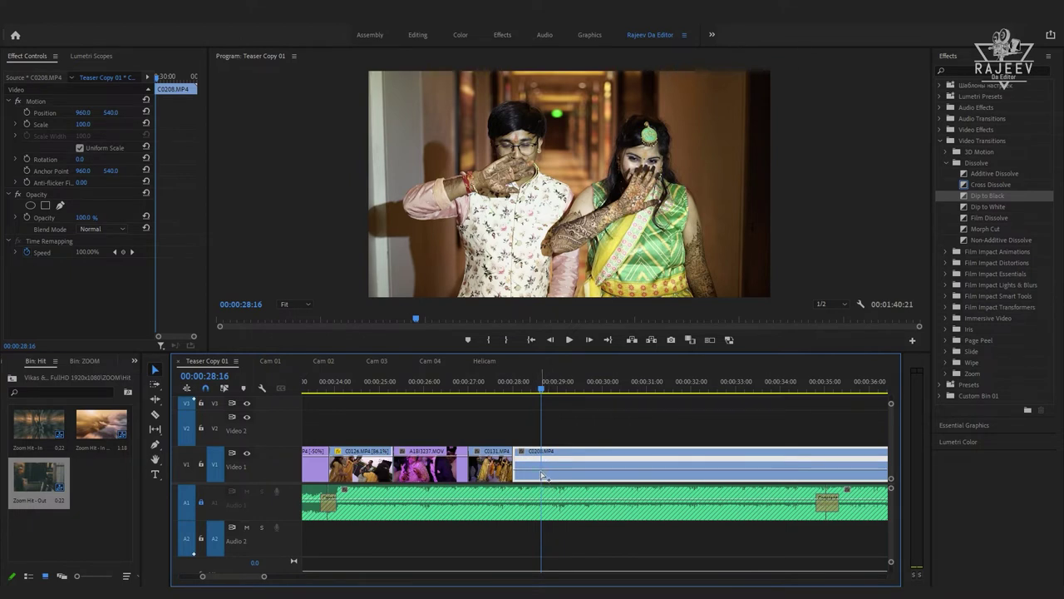
left_click_drag(524, 466, 522, 456)
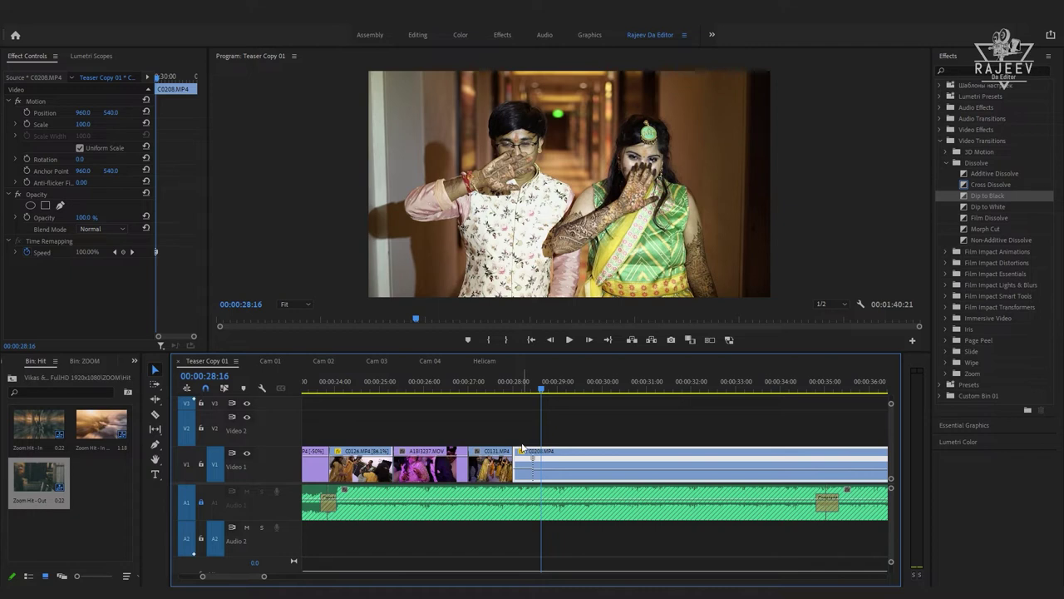
key("space")
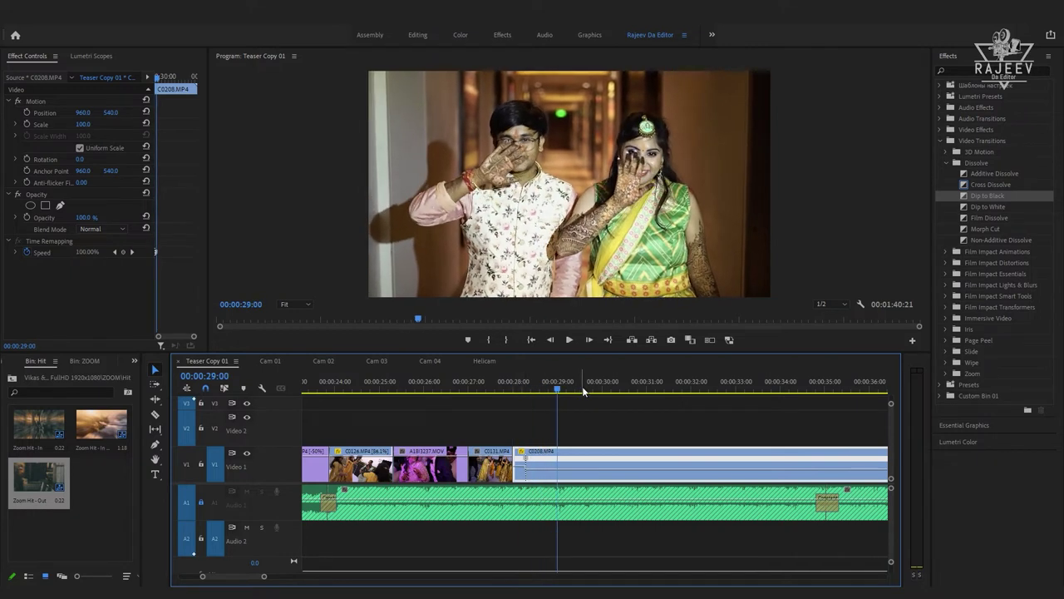
left_click(555, 391)
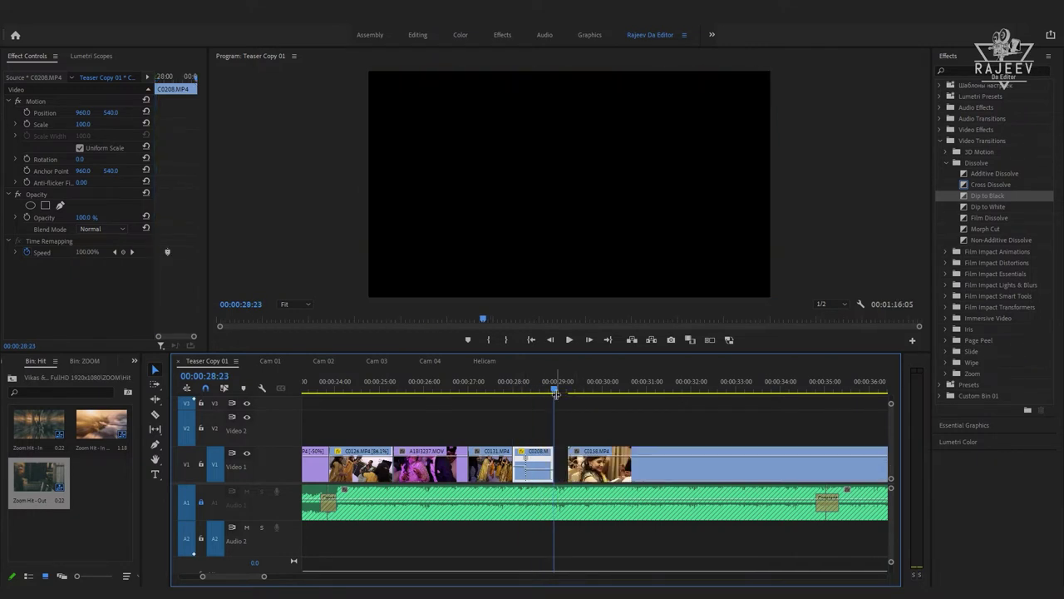
left_click(563, 472)
key("Delete")
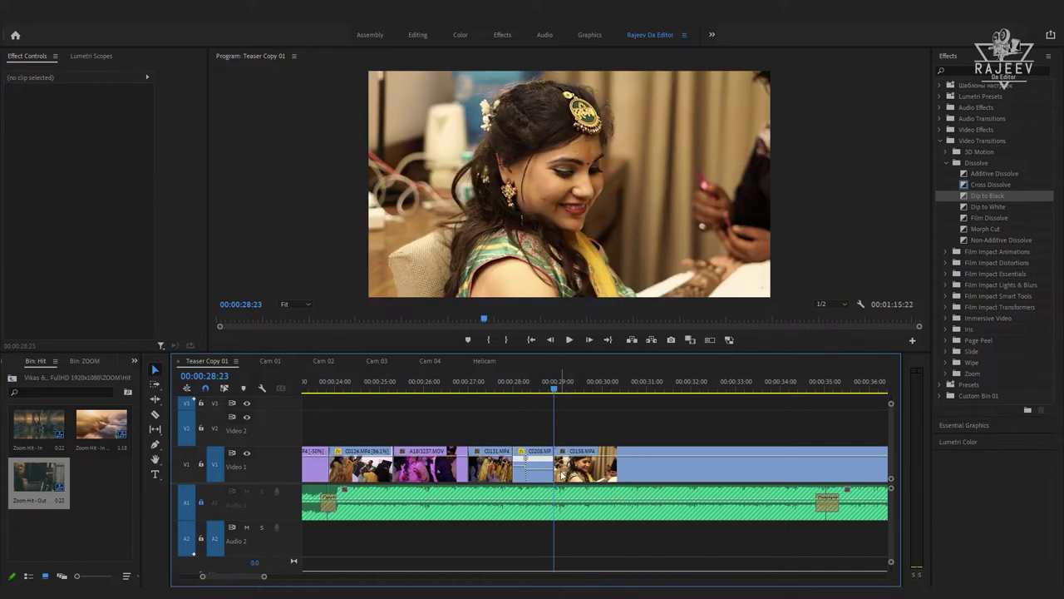
key("space")
left_click_drag(773, 399, 662, 417)
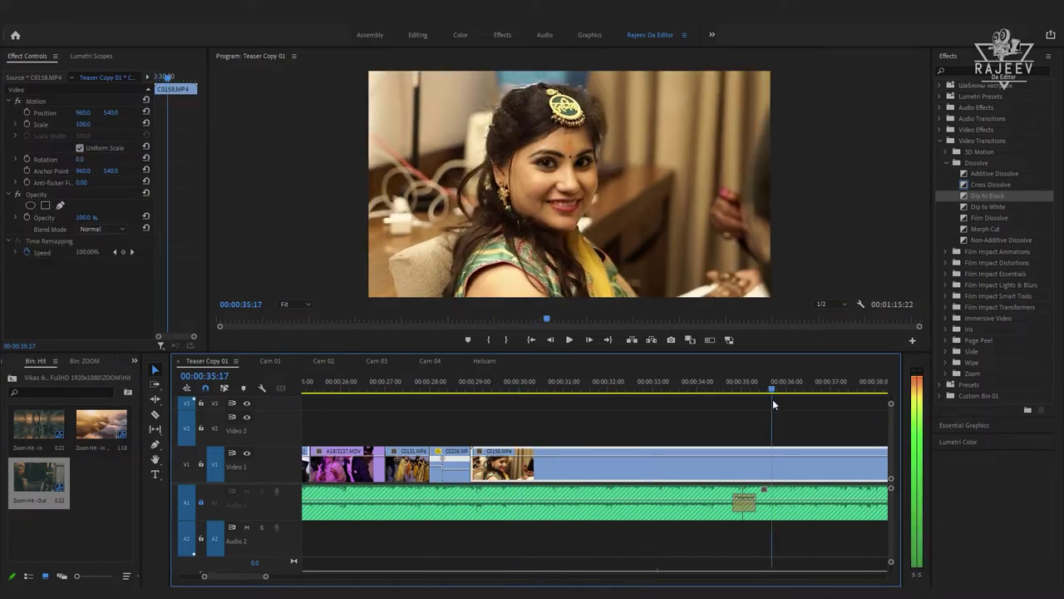
- Overwrite the haldi clip C0118 onto V1 at 00:00:30:00 and select it
left_click(412, 381)
key("space")
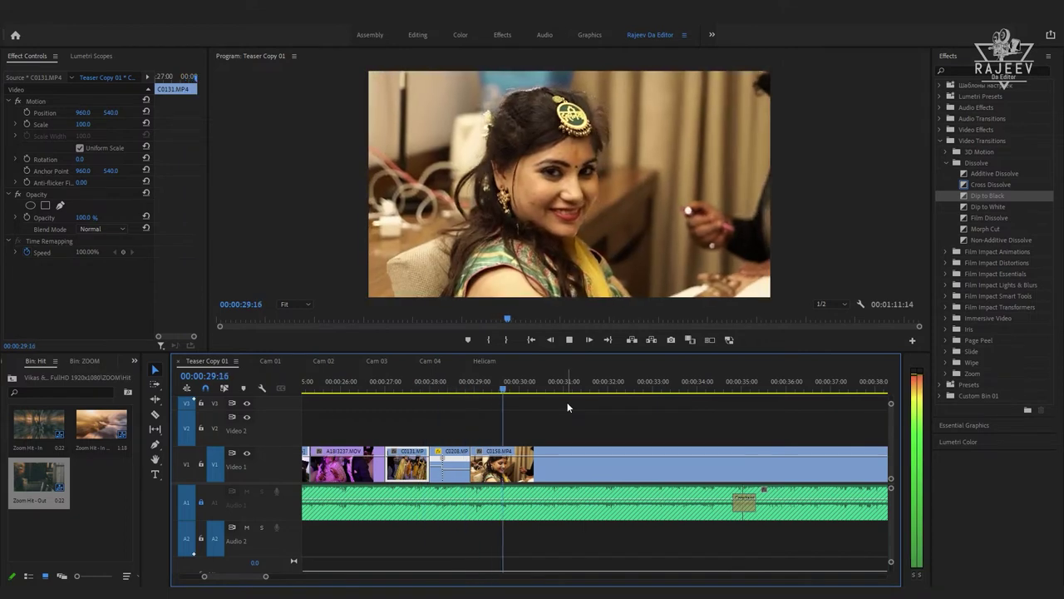
key("space")
key("period")
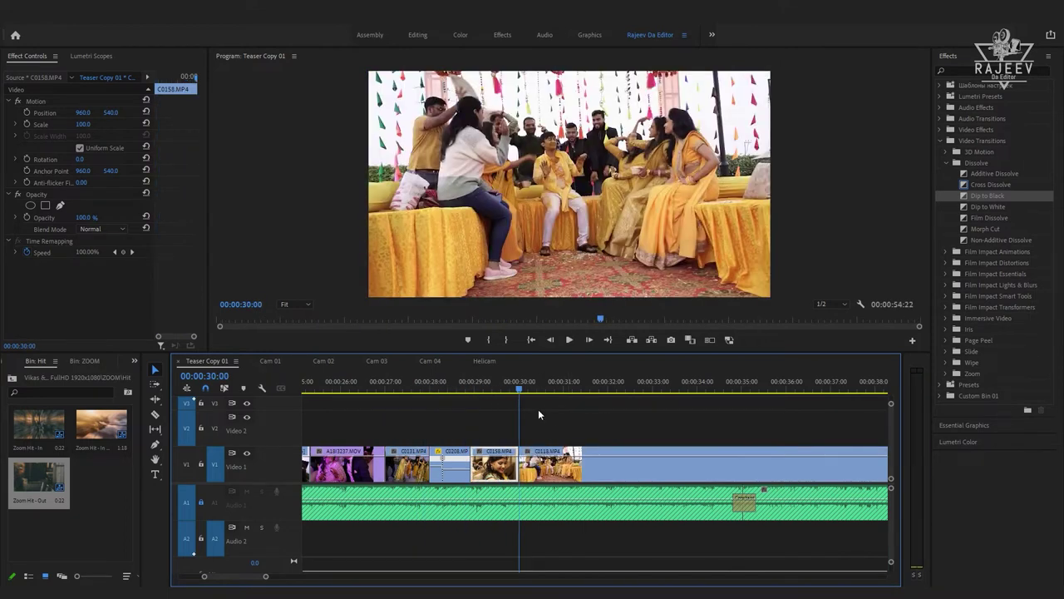
key("space")
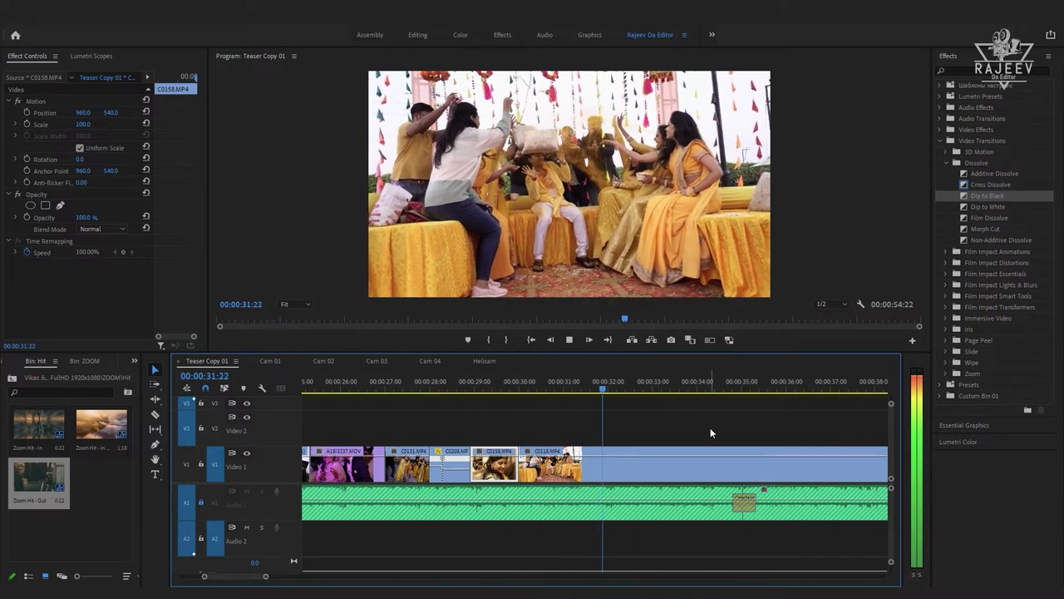
scroll(710, 427, "down", 1)
key("space")
key("d")
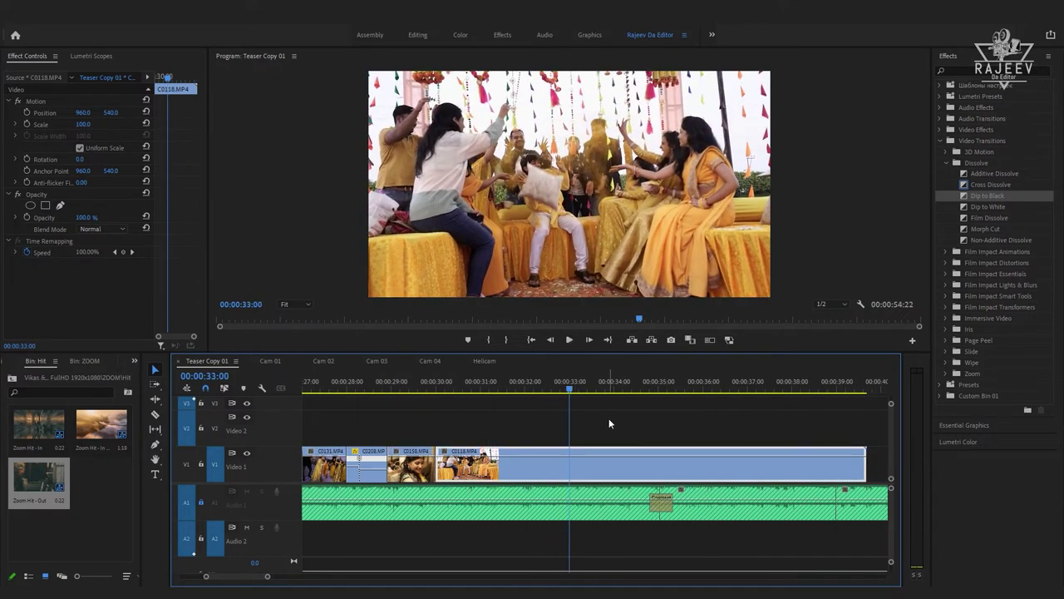
- Show C0118's Time Remapping speed band and raise its speed to about 191%
left_click(405, 388)
key("space")
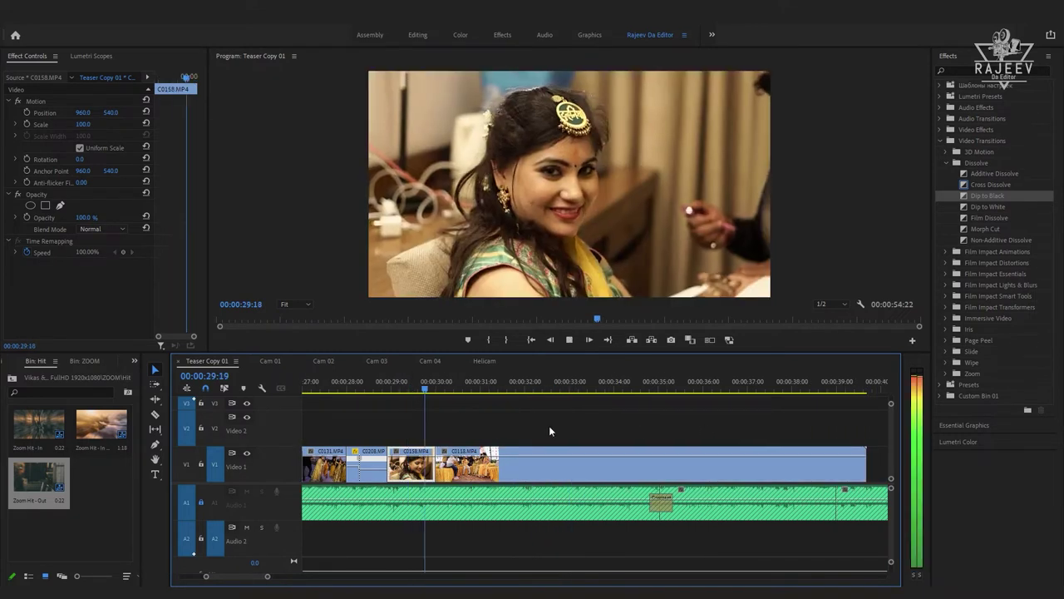
left_click(443, 389)
mouse_move(442, 391)
left_mouse_down()
mouse_move(442, 407)
mouse_move(459, 407)
left_mouse_up()
left_click(445, 453)
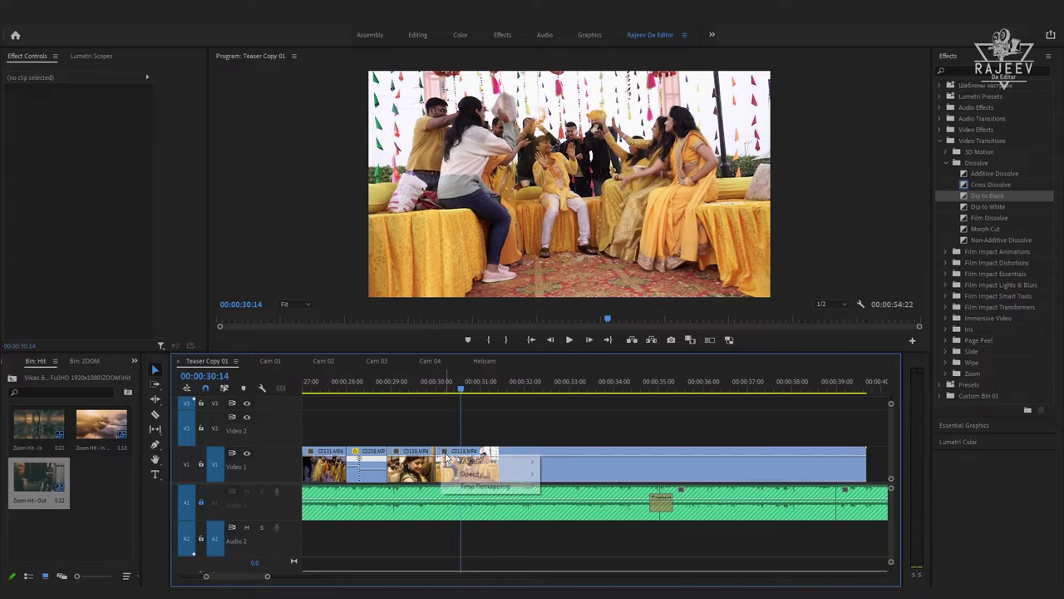
left_click(572, 487)
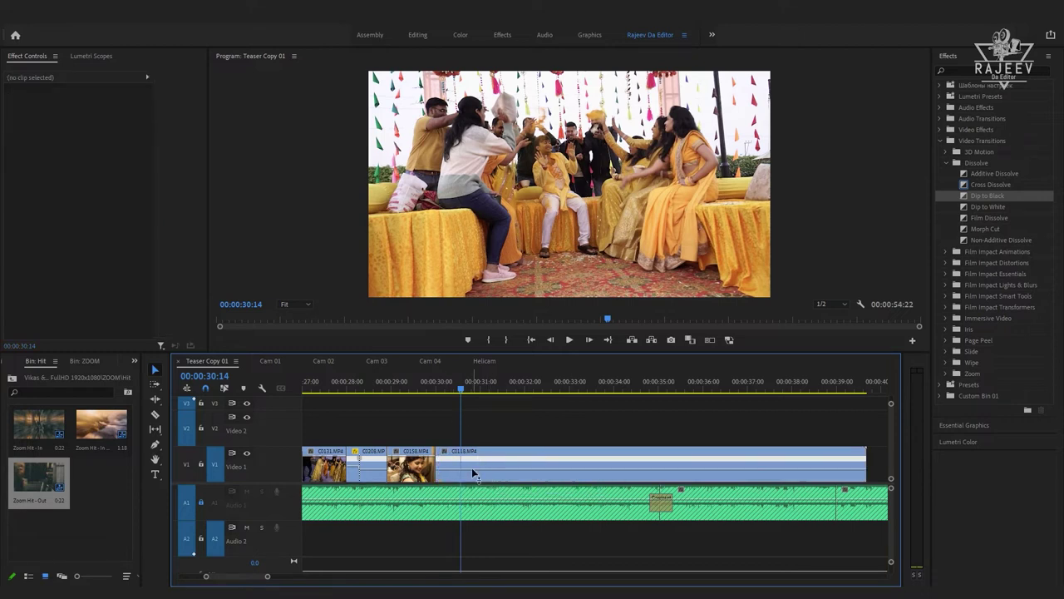
left_click(462, 474)
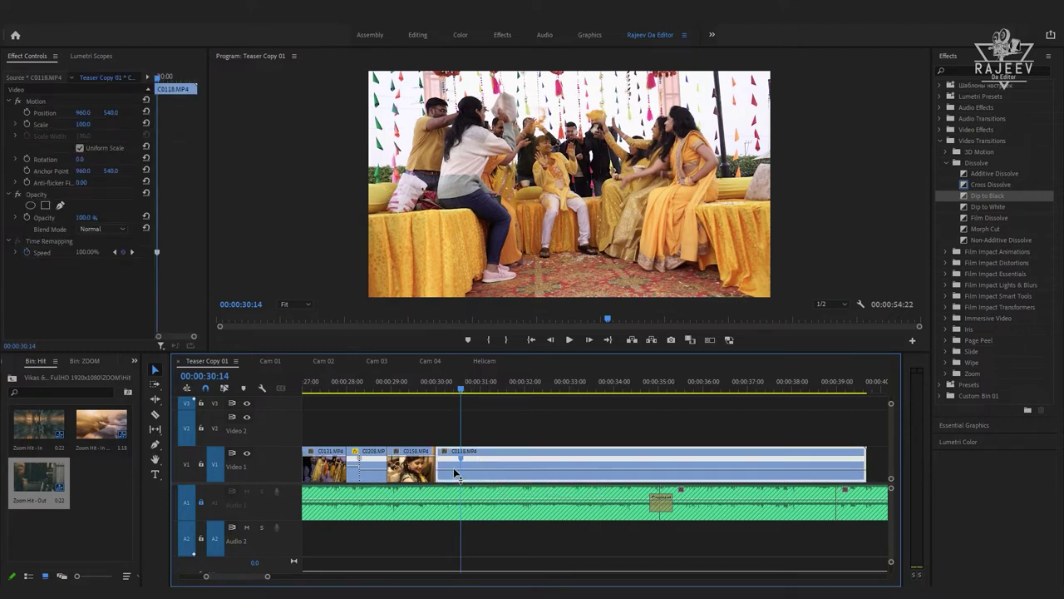
left_click_drag(449, 467, 449, 462)
- Raise C0118's speed further to about 211% and replay the teaser from 28 seconds
left_click(413, 390)
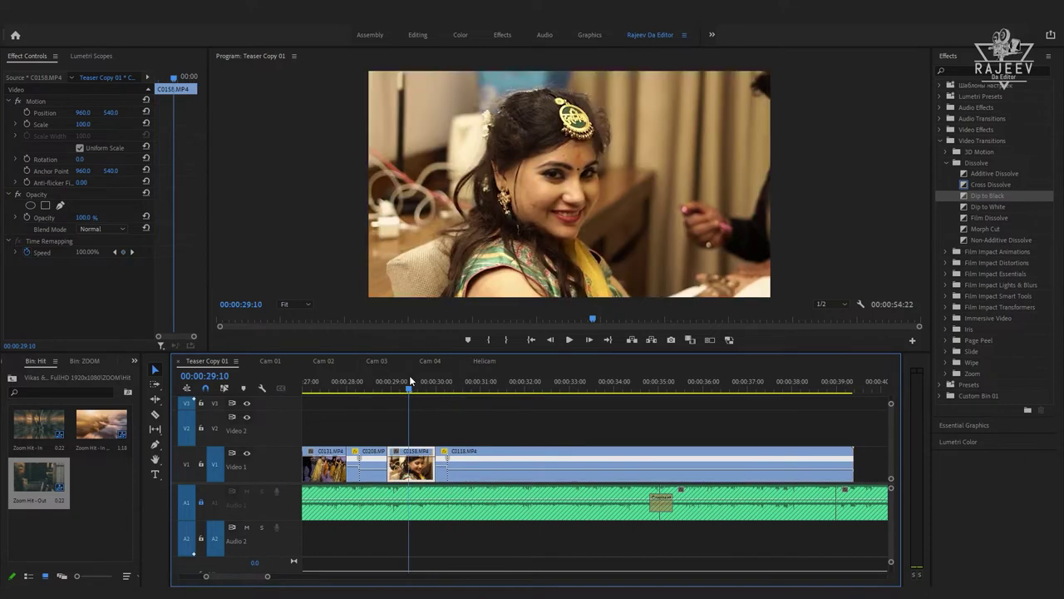
key("space")
key("space")
left_click(452, 464)
left_click_drag(449, 466, 441, 468)
left_click(432, 383)
key("space")
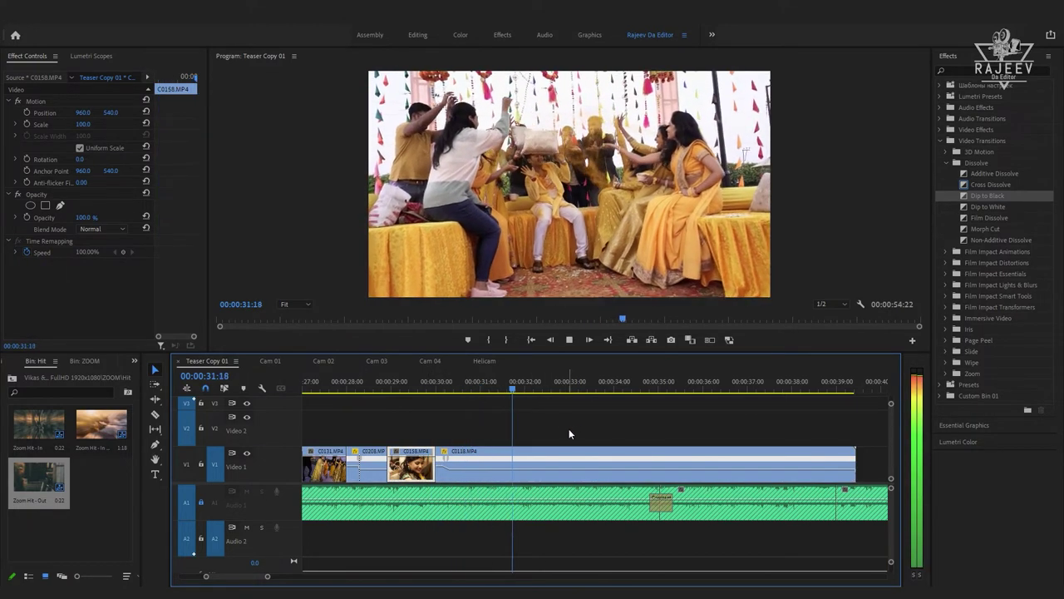
left_click(360, 388)
key("space")
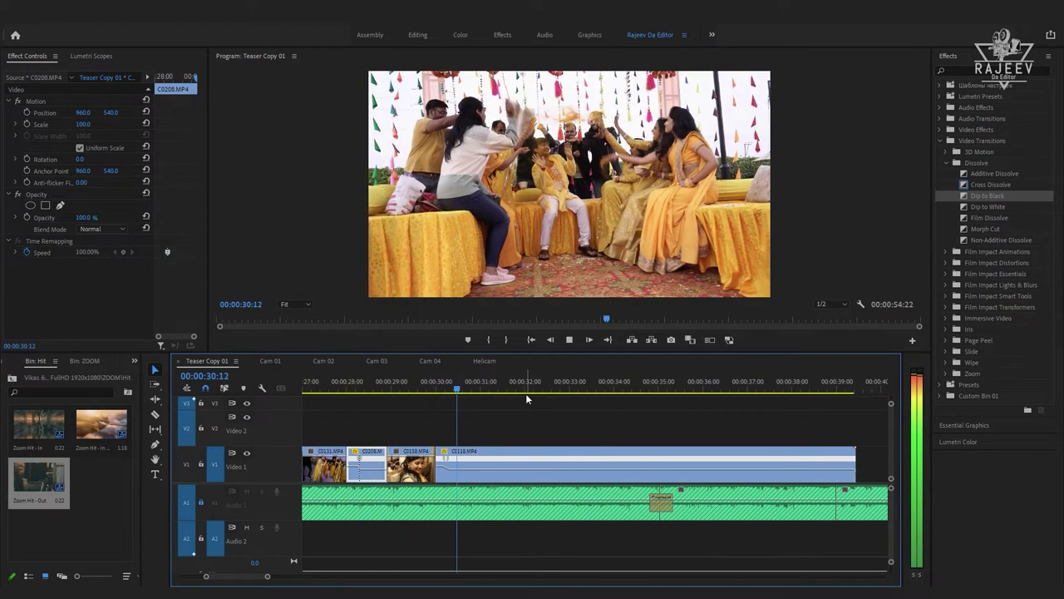
- Skim Cam 01 to the C0325 reception footage, then play Teaser Copy 01 from 31 seconds
left_click(275, 361)
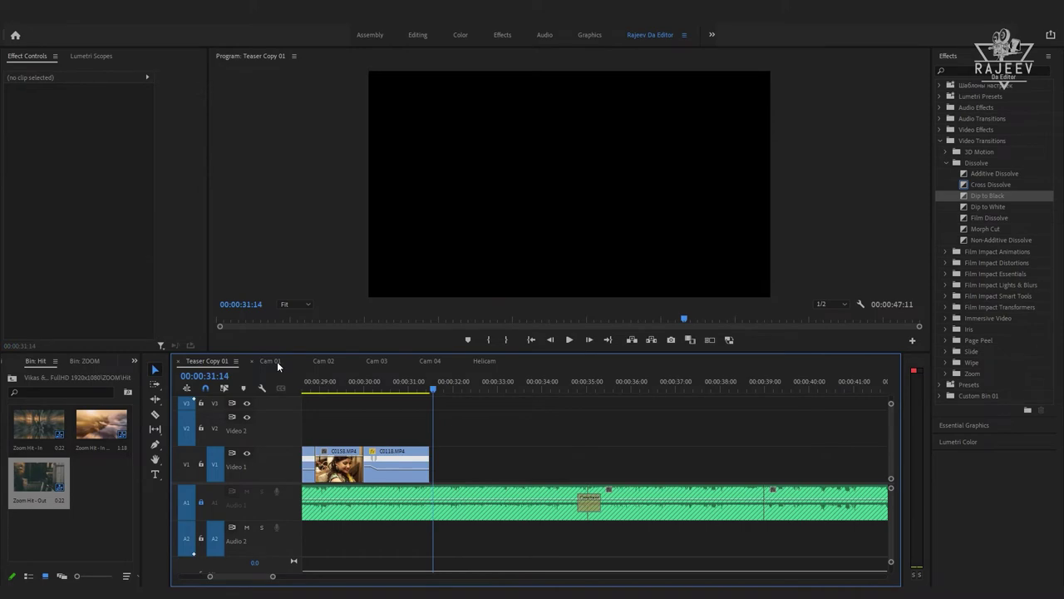
left_click(416, 420)
scroll(416, 421, "down", 10)
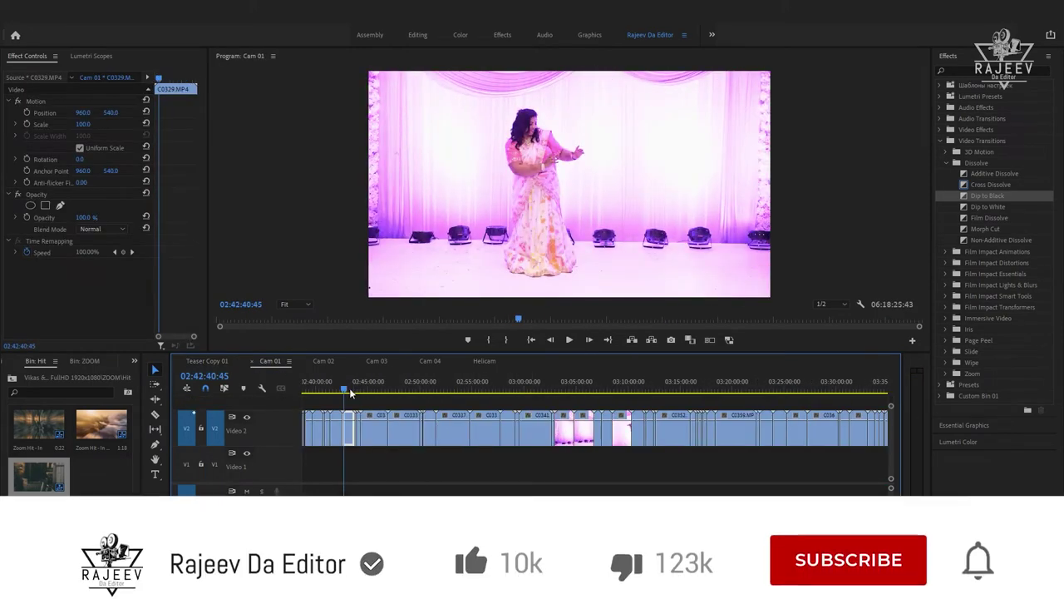
left_click_drag(344, 389, 466, 390)
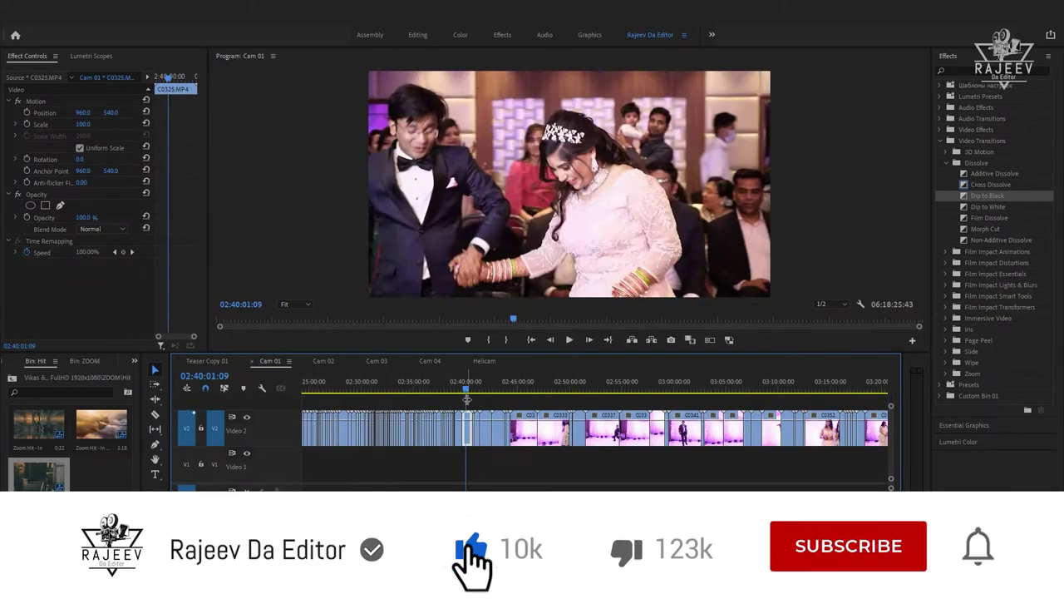
key("equal")
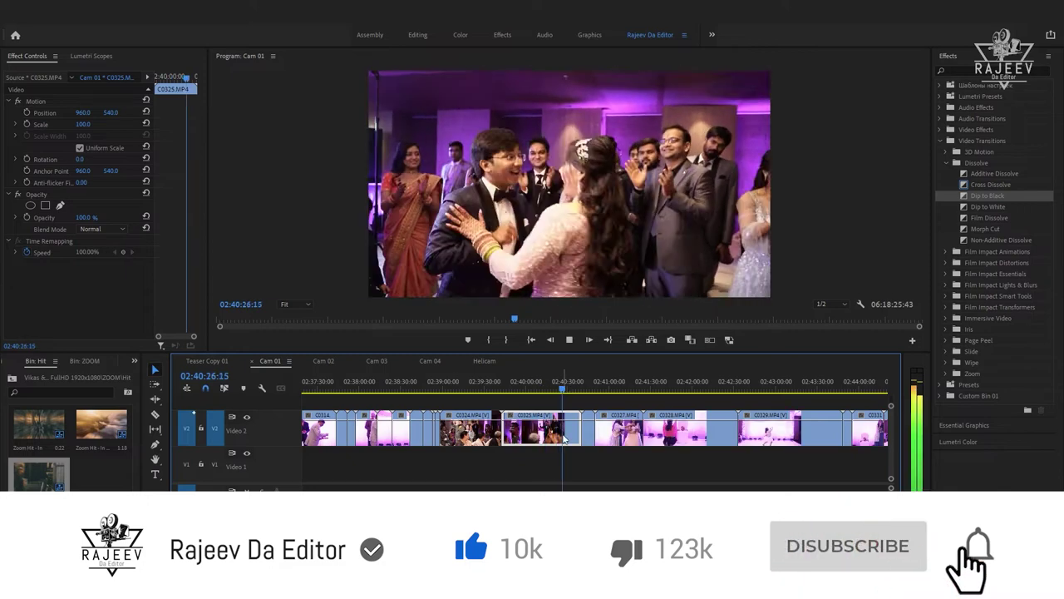
key("shift+r")
key("space")
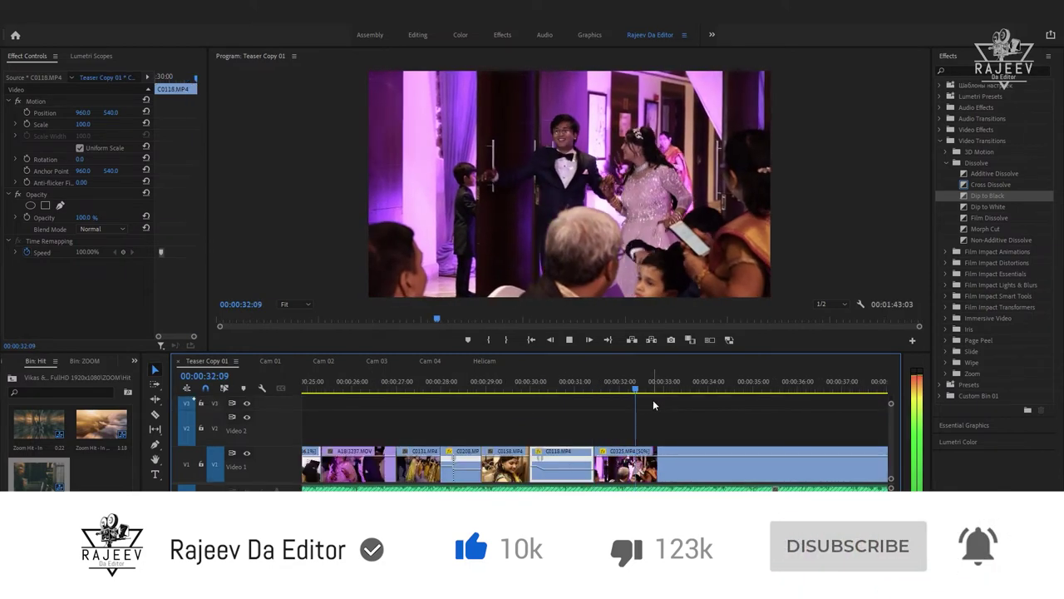
- Replay the reception clip, then skim Cam 02 to the bride footage and select jewellery clip C0027
key("space")
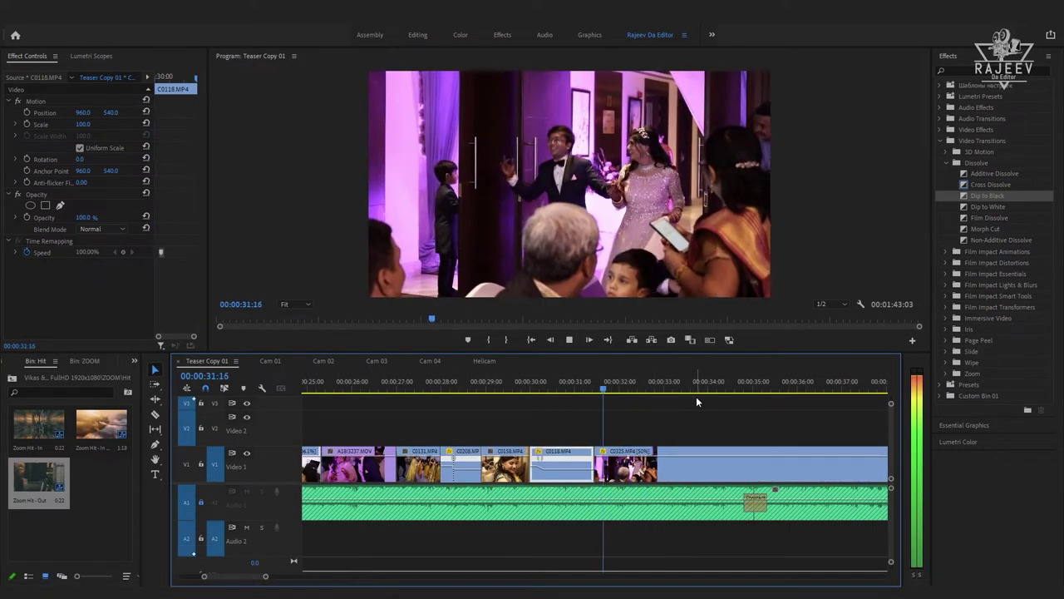
left_click(587, 379)
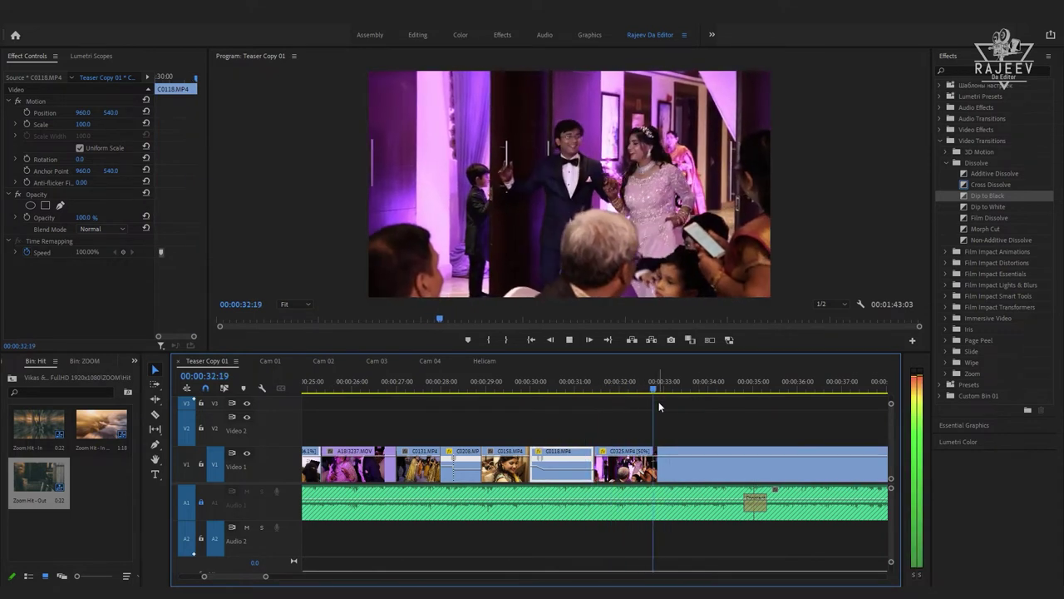
left_click(305, 366)
scroll(672, 382, "down", 5)
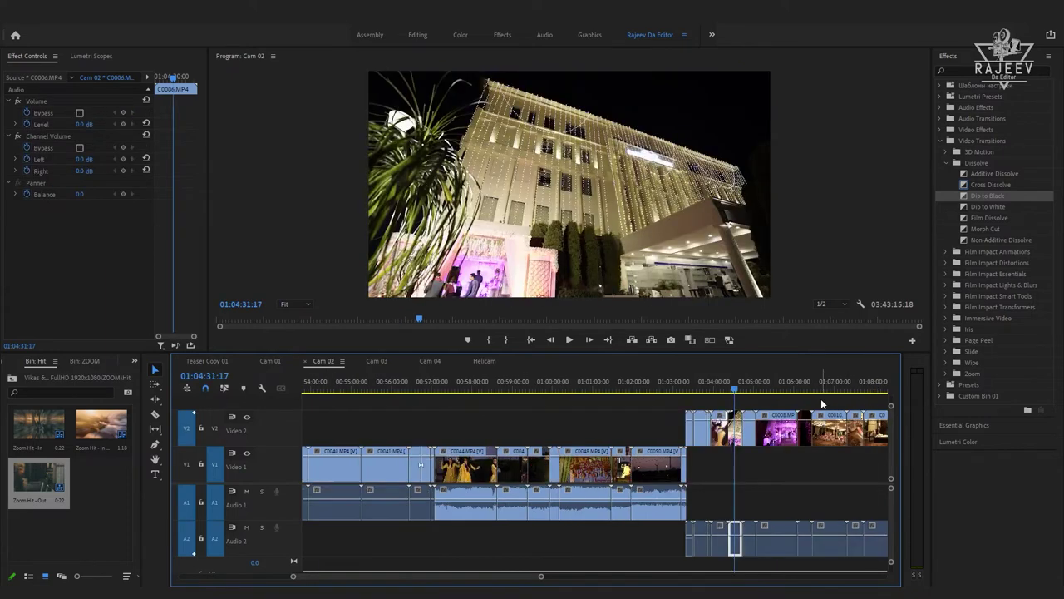
left_click(700, 382)
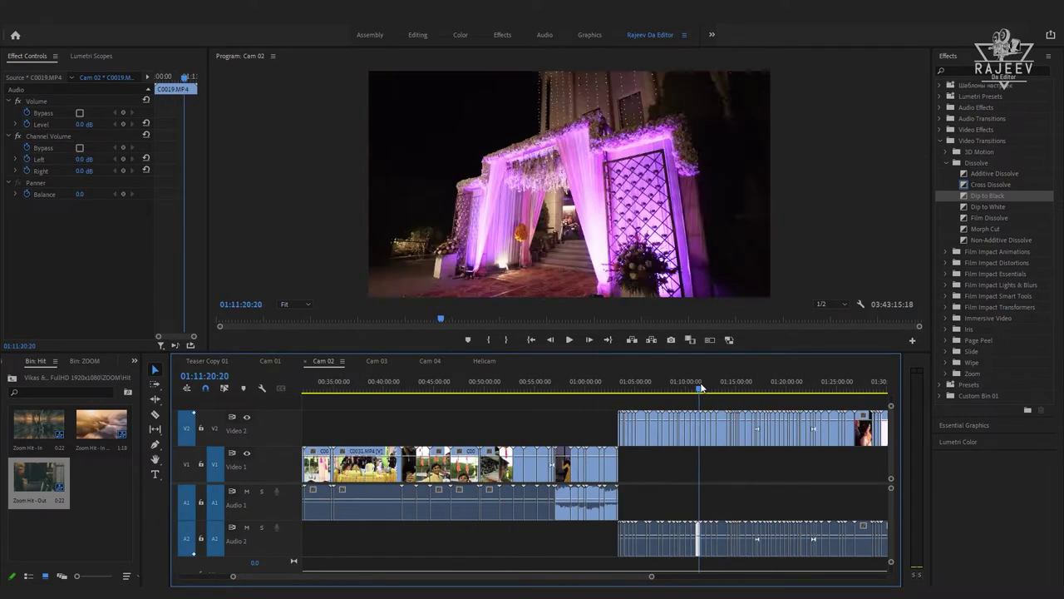
left_click_drag(697, 385, 742, 386)
key("=")
key("=")
key("=")
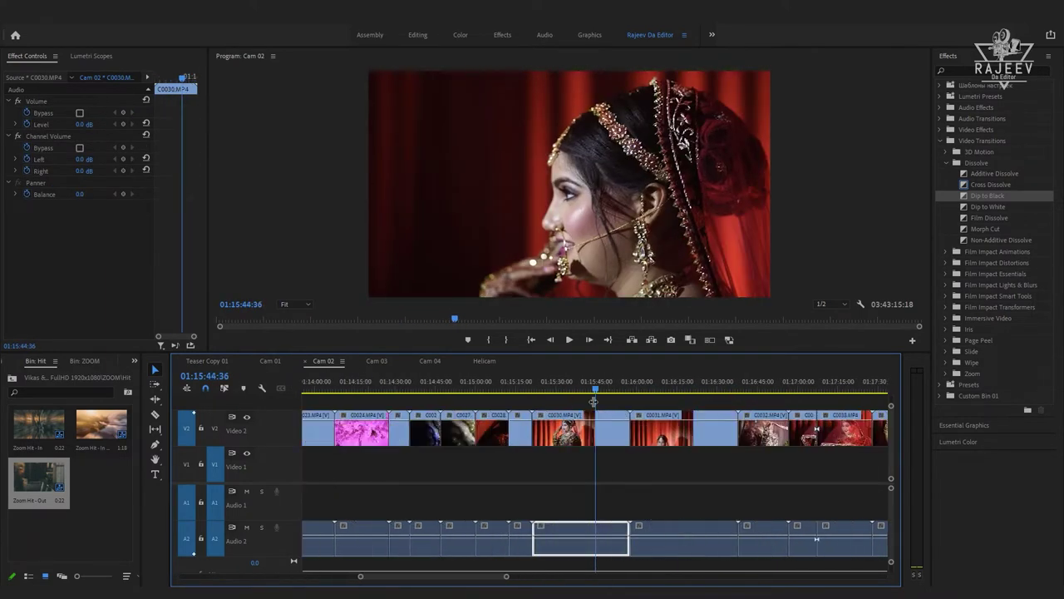
left_click_drag(593, 386, 461, 386)
- Paste the jewellery clip C0027 at the playhead in Teaser Copy 01 and play it back
left_click(207, 361)
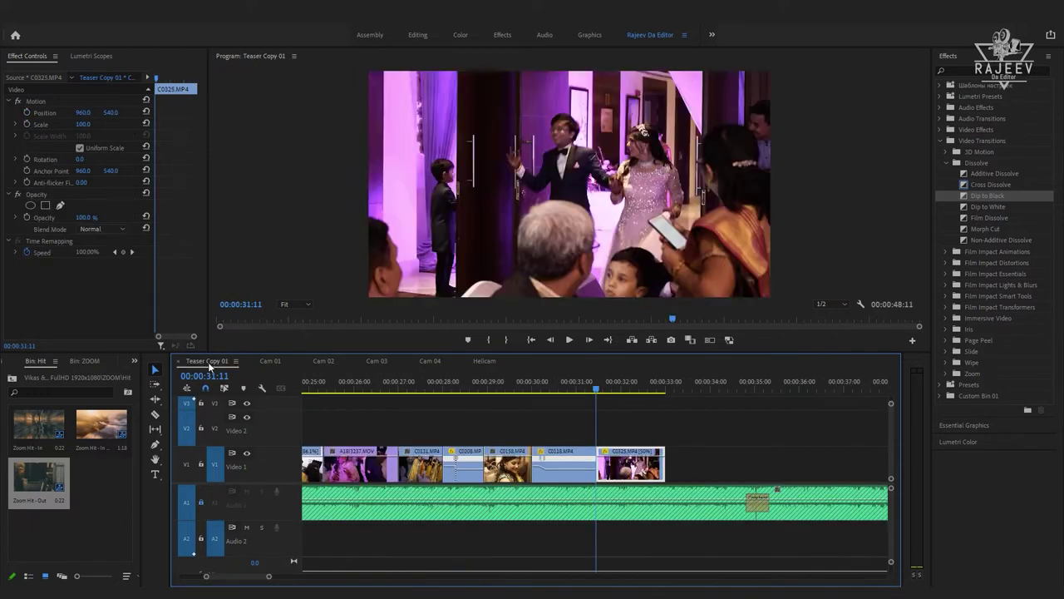
key("ctrl+v")
key("space")
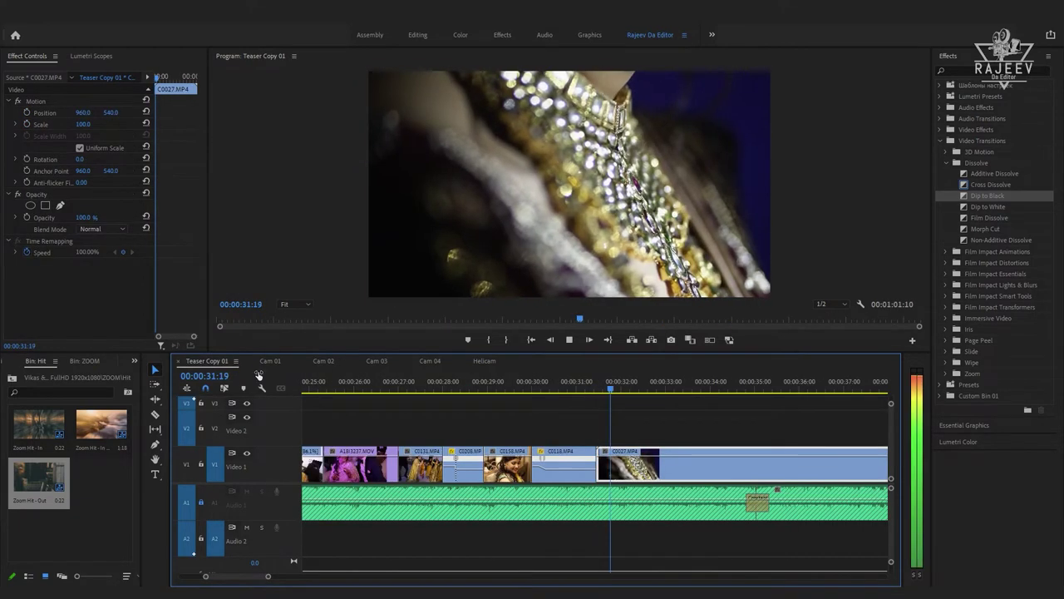
key("space")
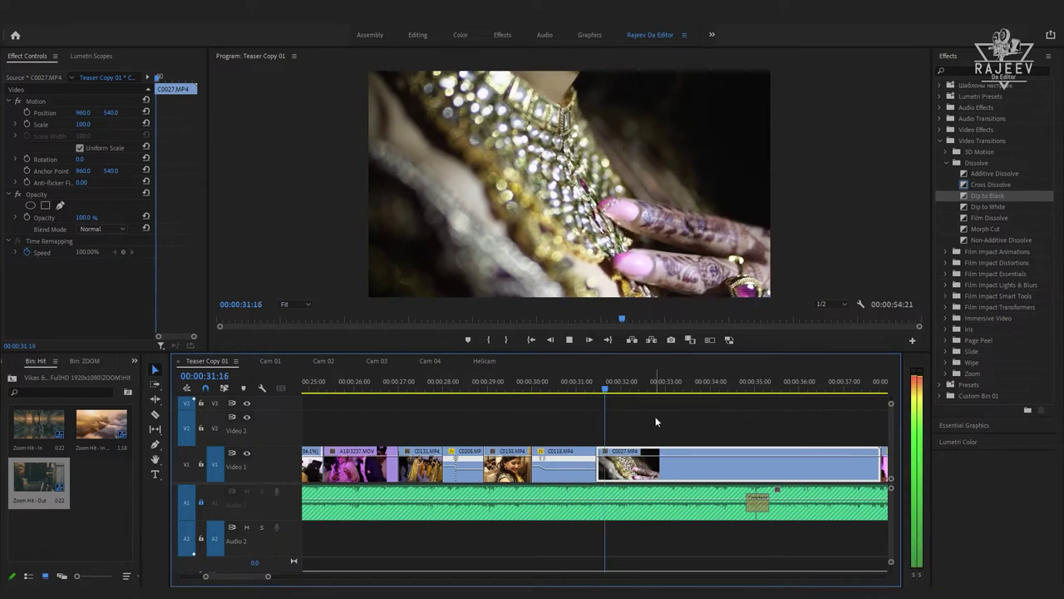
left_click(562, 387)
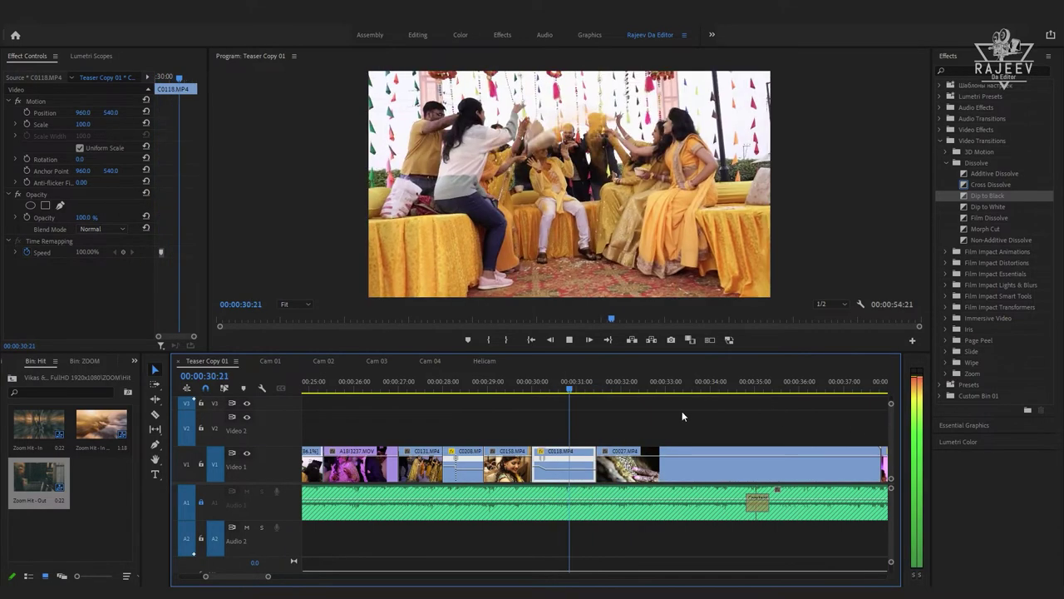
key("space")
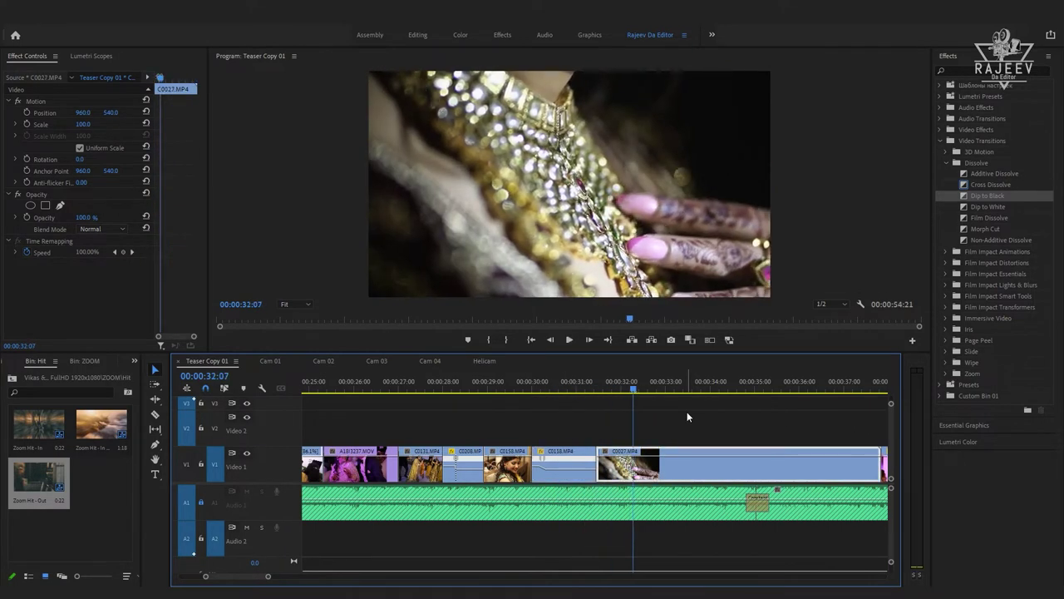
- Set C0027 to 200% speed and ripple trim its end at the playhead
key("ctrl+r")
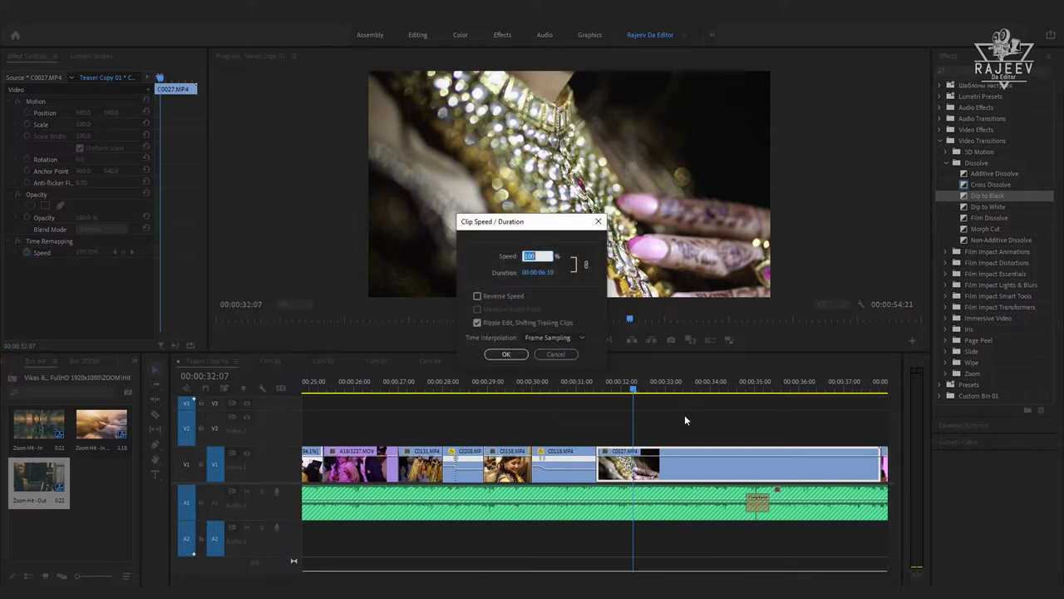
type("200")
key("Return")
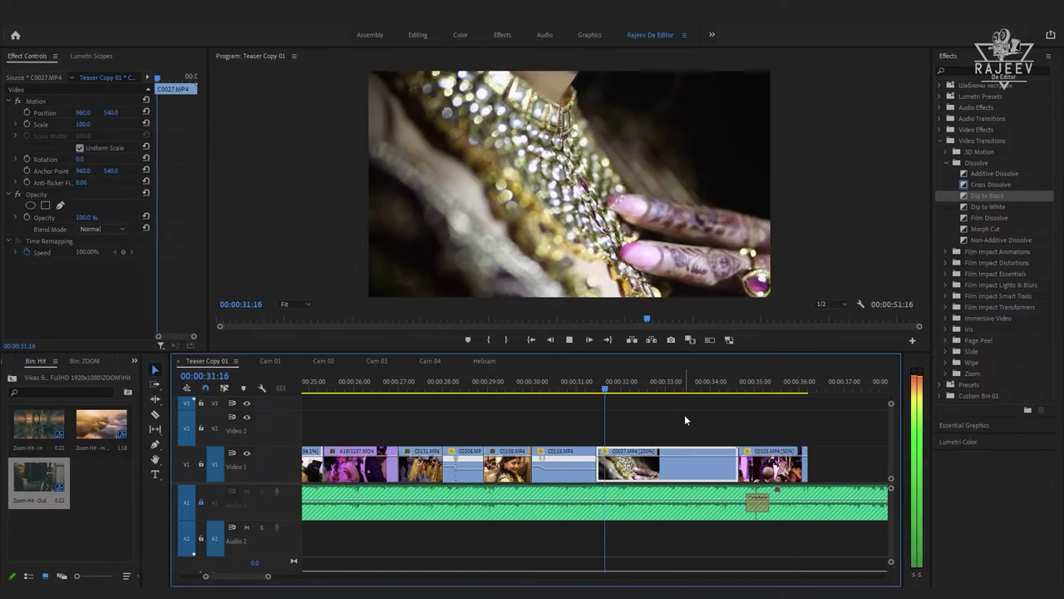
key("w")
key("space")
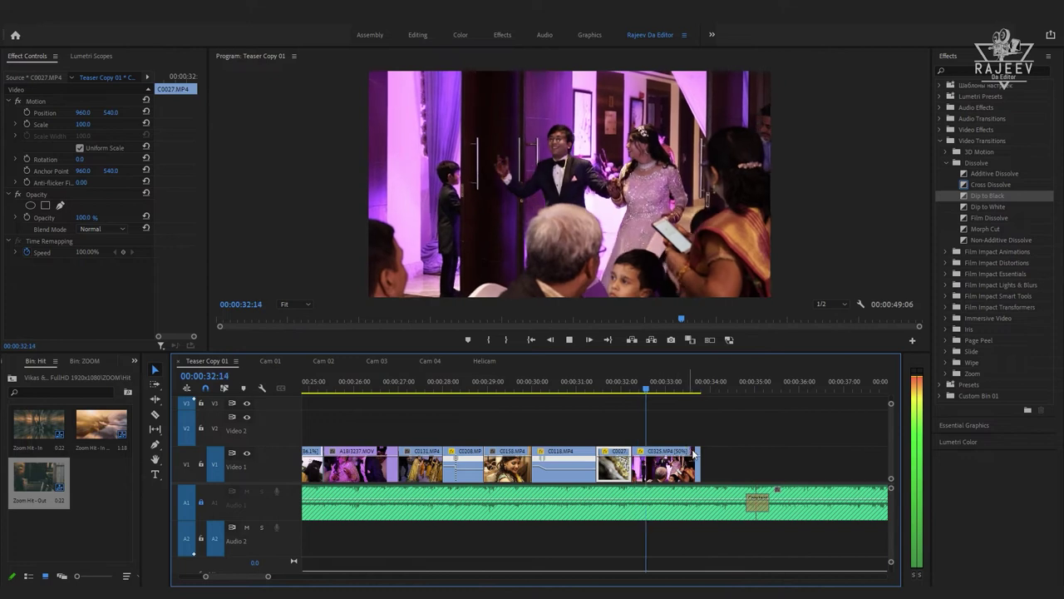
key("space")
- Skim Cam 02 to the bride-in-red clip C0029 and paste it into Teaser Copy 01
left_click(323, 360)
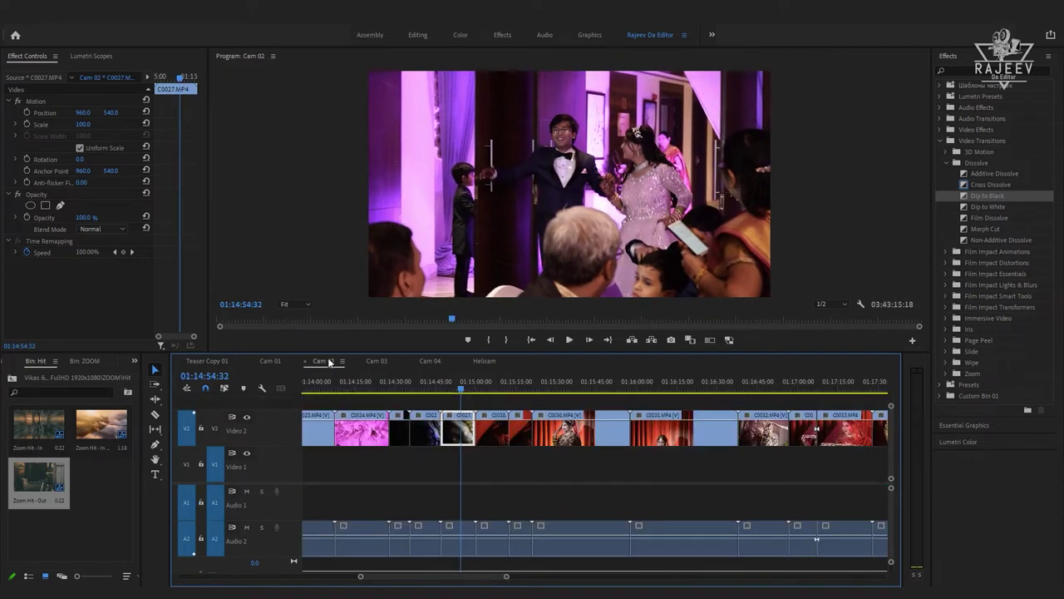
left_click_drag(483, 389, 520, 388)
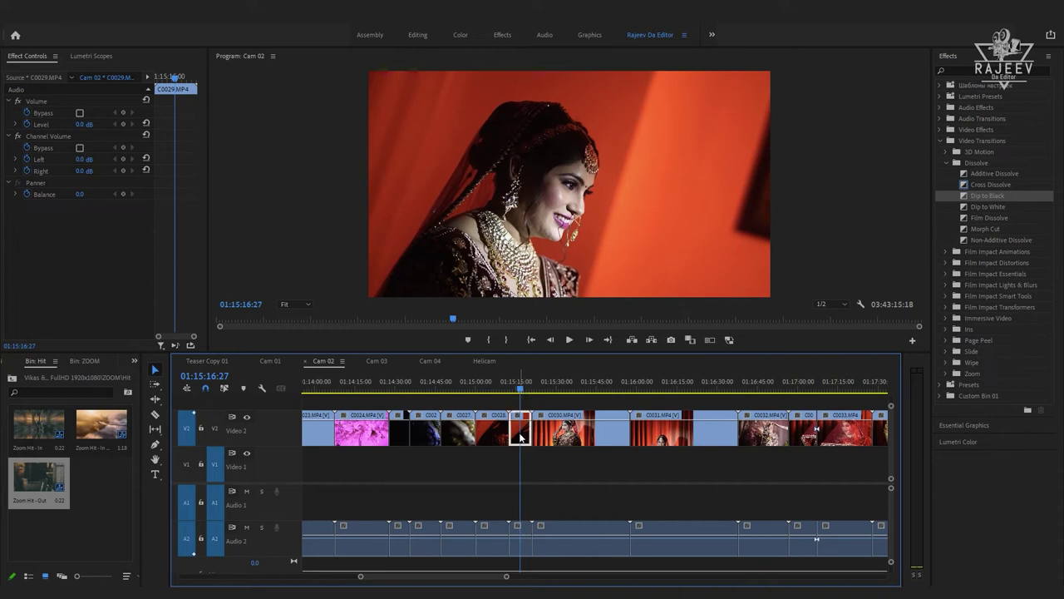
left_click(212, 360)
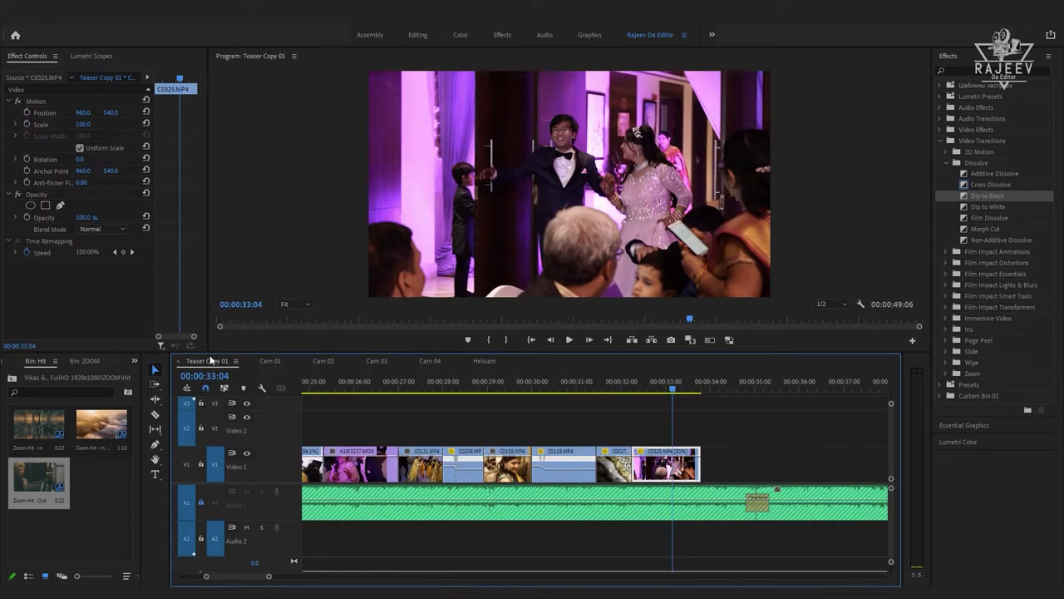
key("Up")
key("ctrl+v")
- Set C0029 to 200% speed and preview the bride clip around 32:21
key("ctrl+r")
type("200")
key("Return")
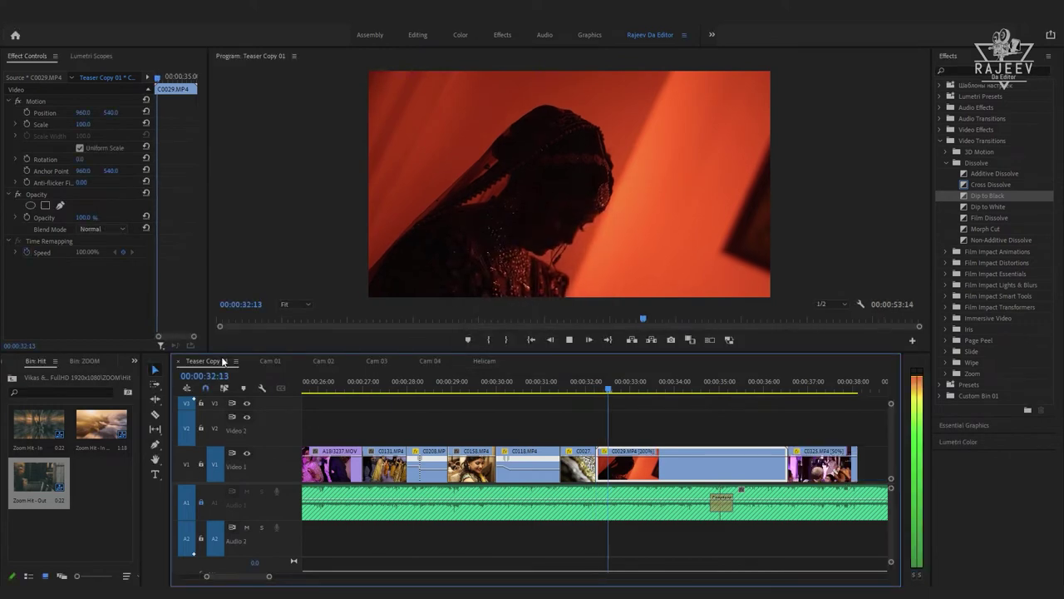
key("space")
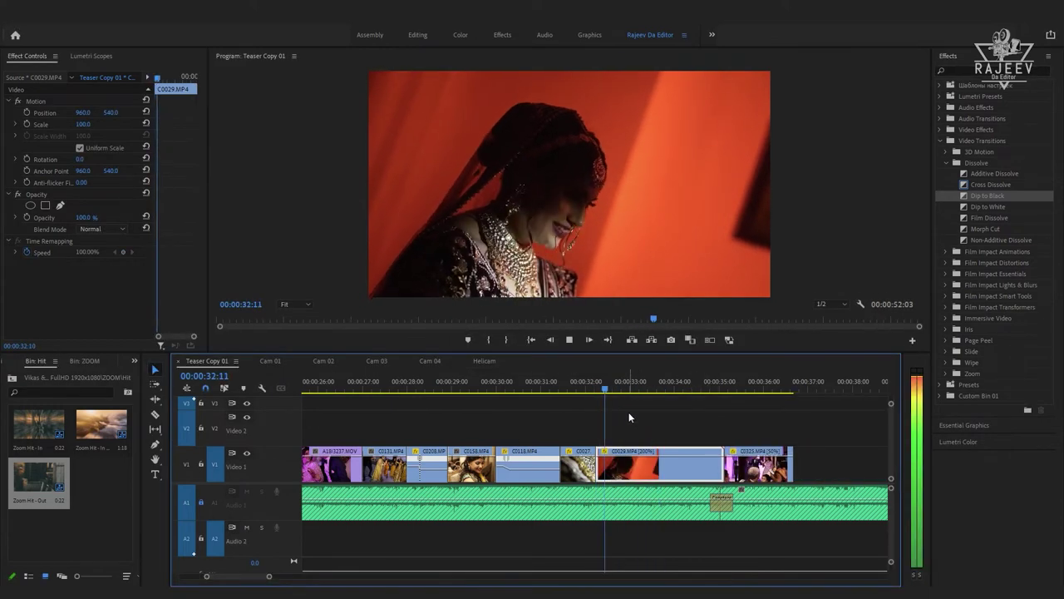
key("space")
left_click(610, 388)
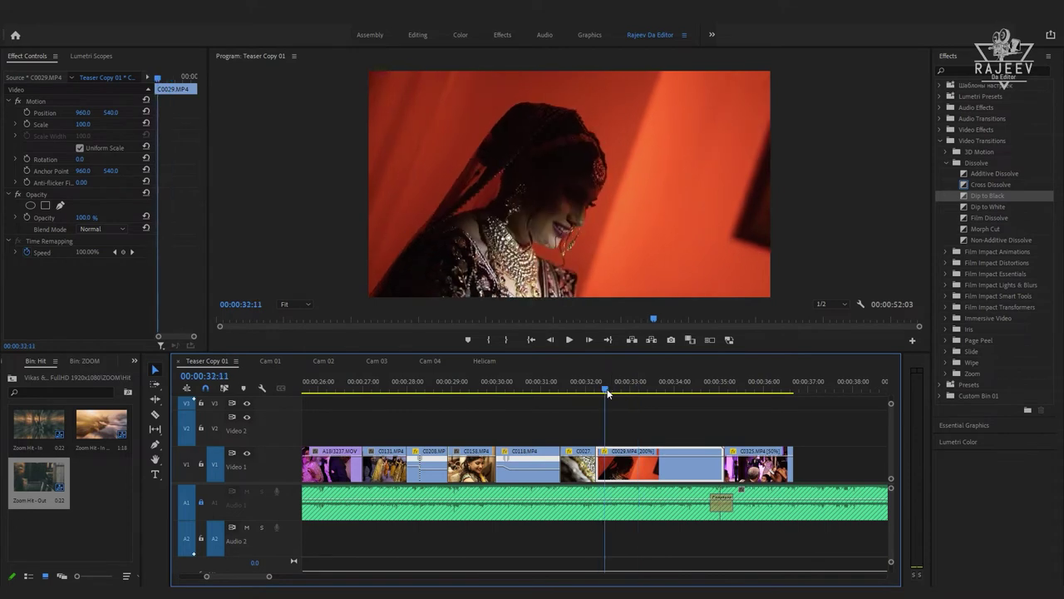
key("space")
left_click_drag(648, 387, 621, 389)
key("space")
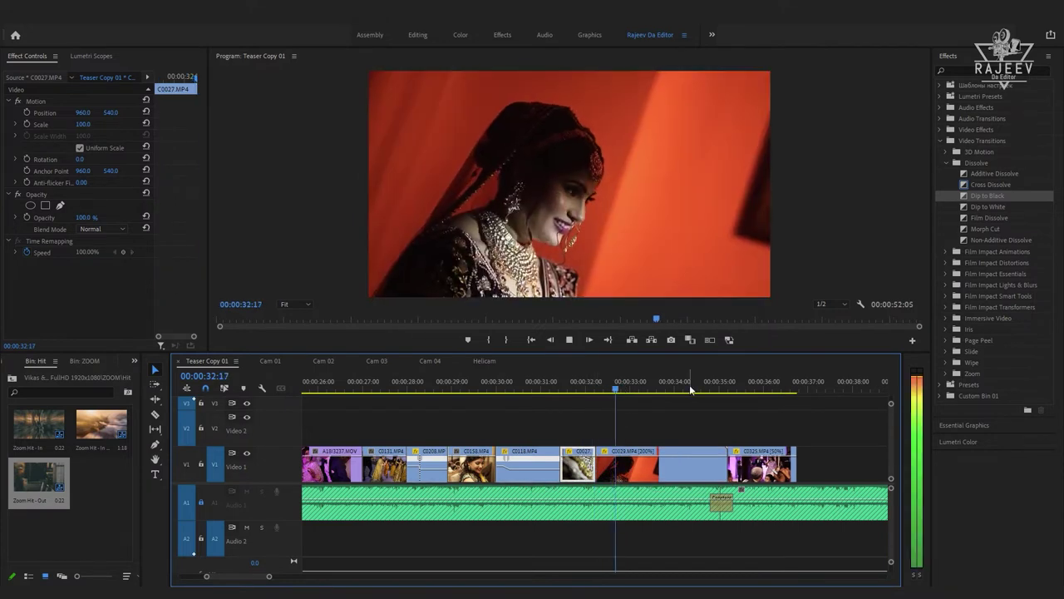
left_click_drag(593, 387, 625, 389)
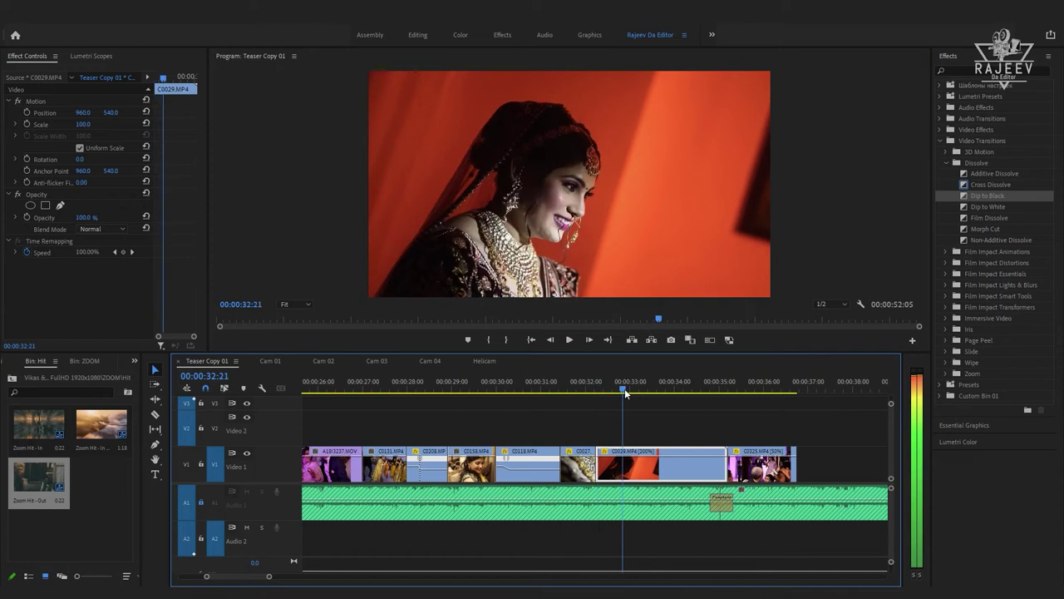
- Undo C0029's flat 200% speed and build a time-remapping speed ramp on the clip
left_click(604, 453)
left_click(726, 486)
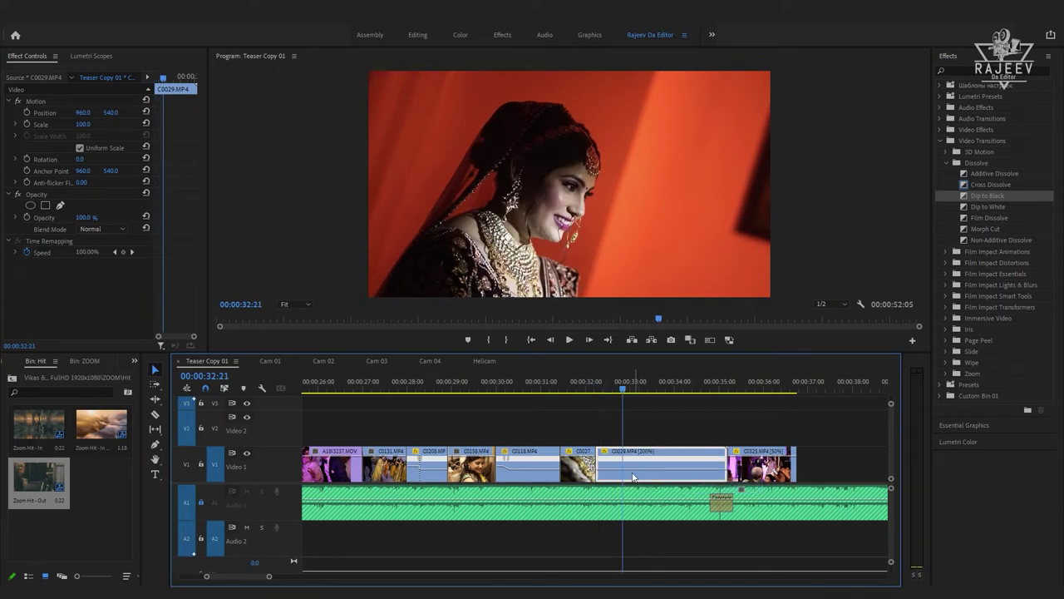
key("ctrl+z")
left_click_drag(622, 388, 647, 410)
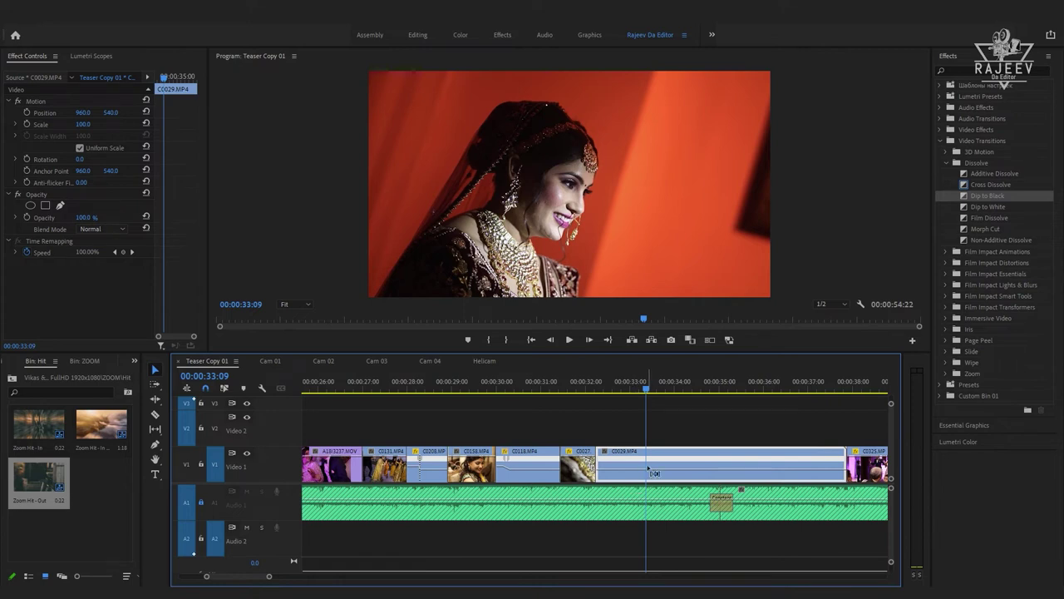
left_click_drag(624, 468, 624, 457)
key("shift+k")
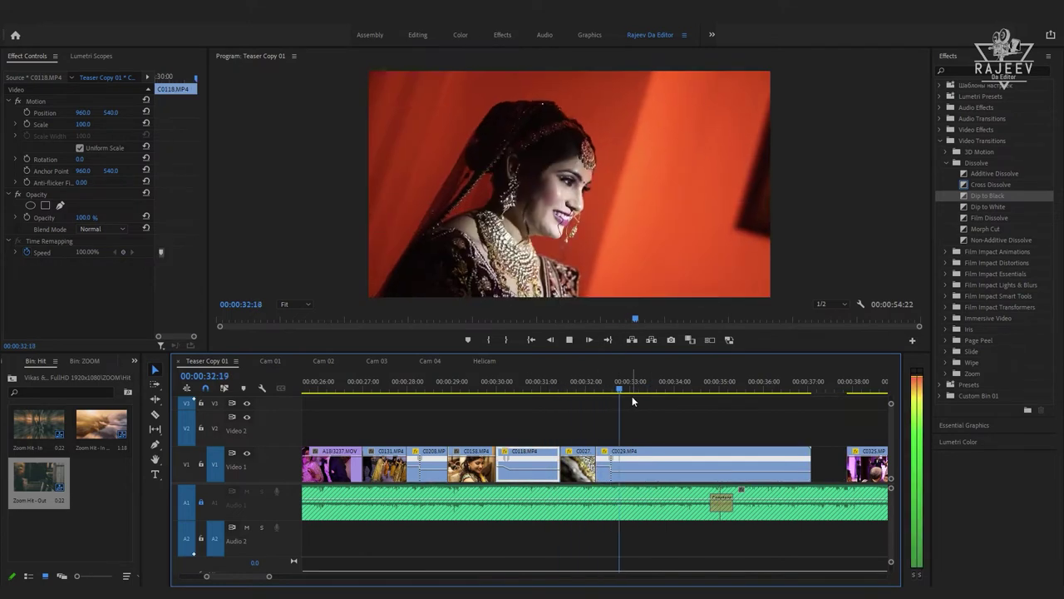
left_click(611, 466)
left_click_drag(611, 466, 617, 466)
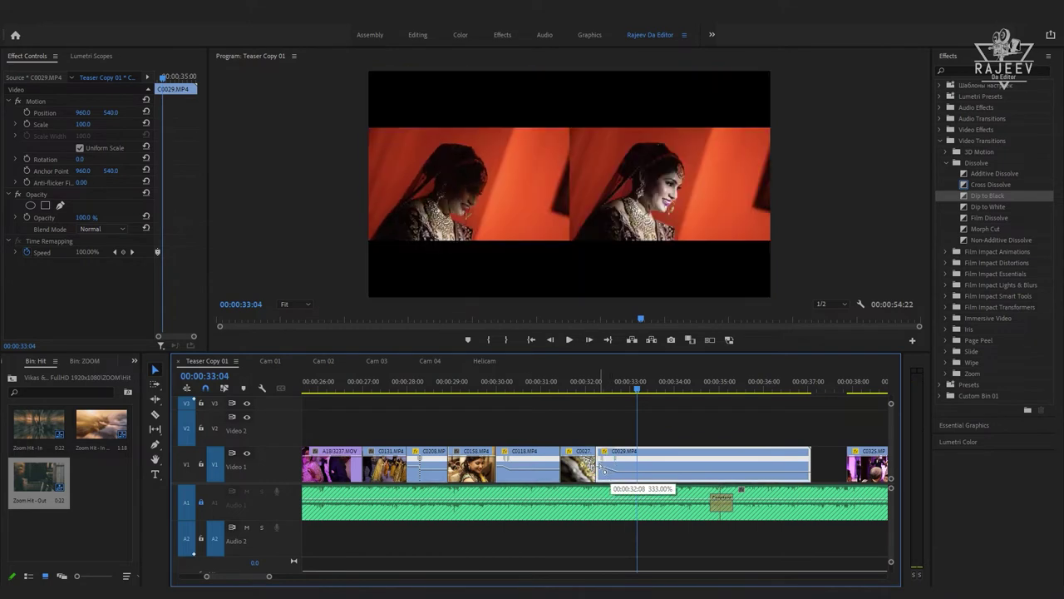
key("shift+k")
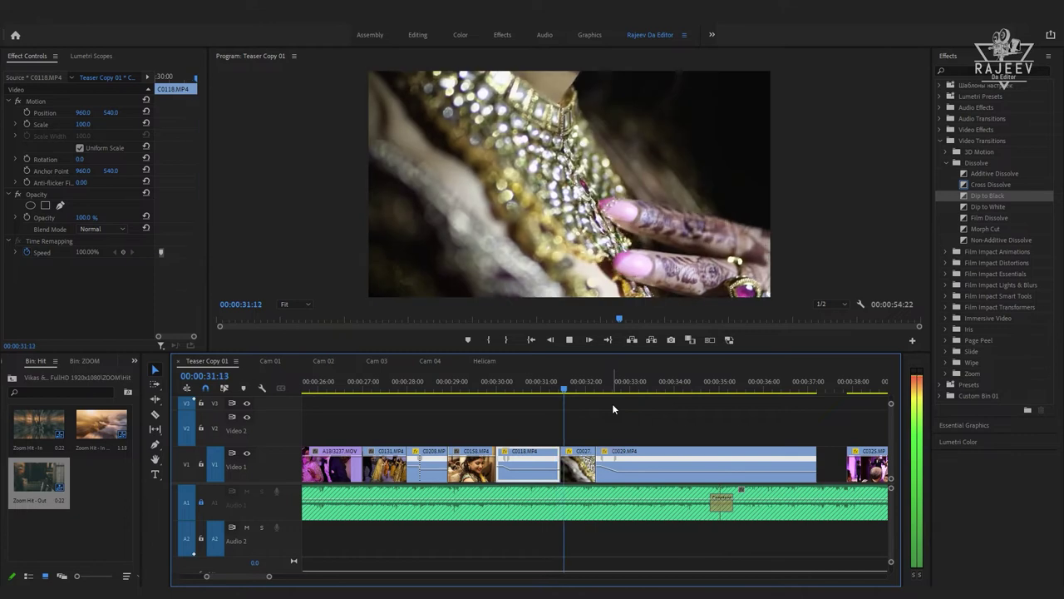
- Trim C0029 to end at 33:02 and delete the gap before C0325
key("space")
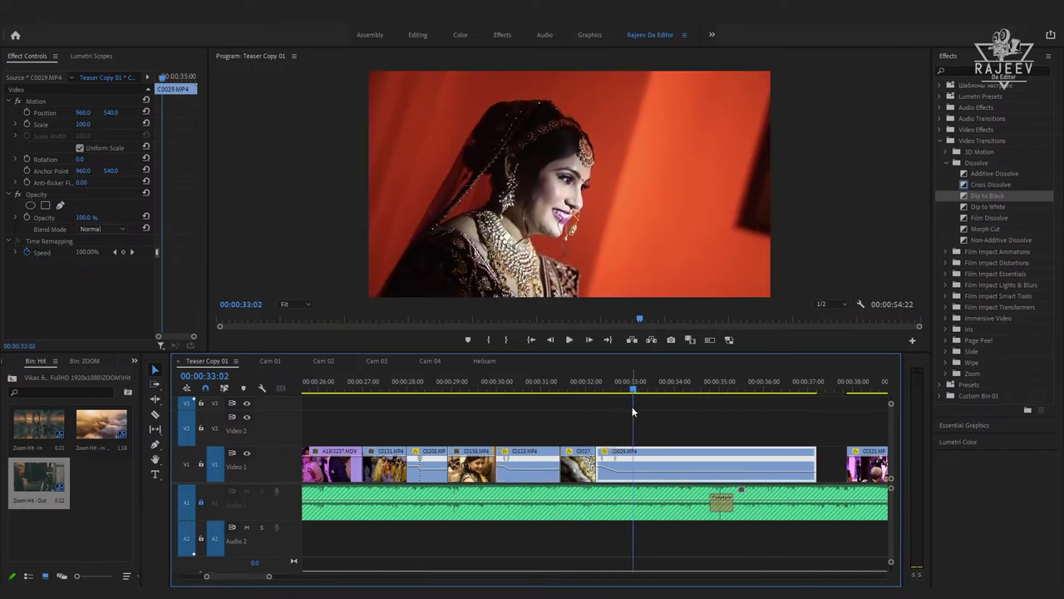
key("w")
key("space")
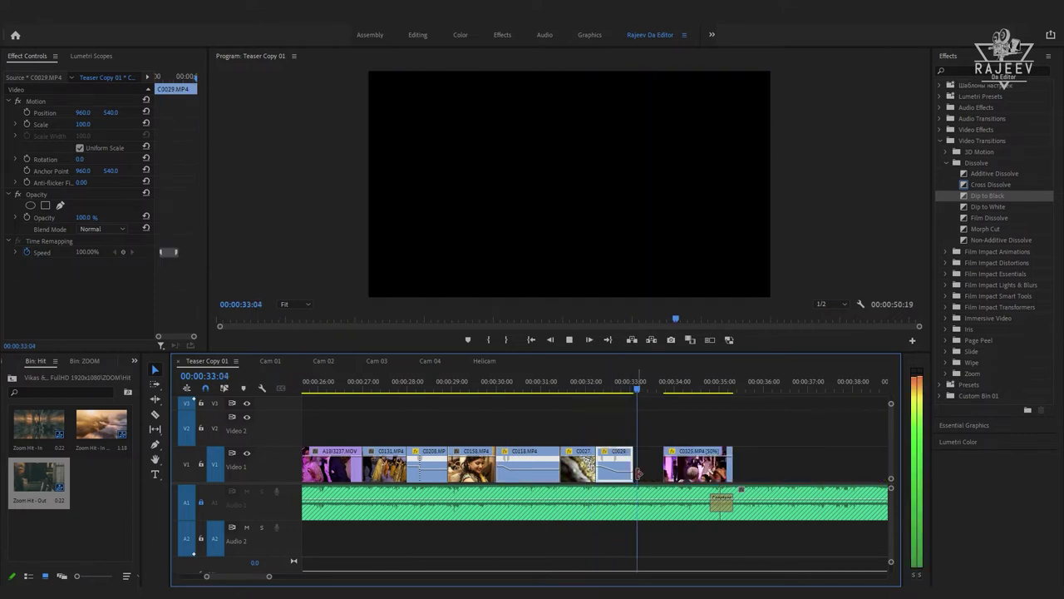
left_click(644, 465)
key("Delete")
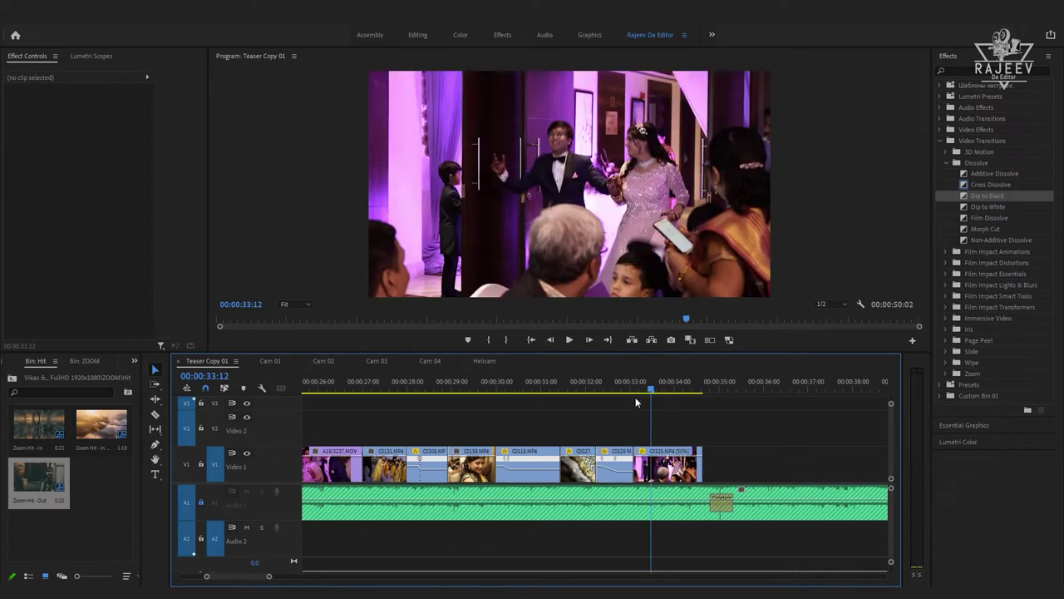
left_click(590, 381)
key("space")
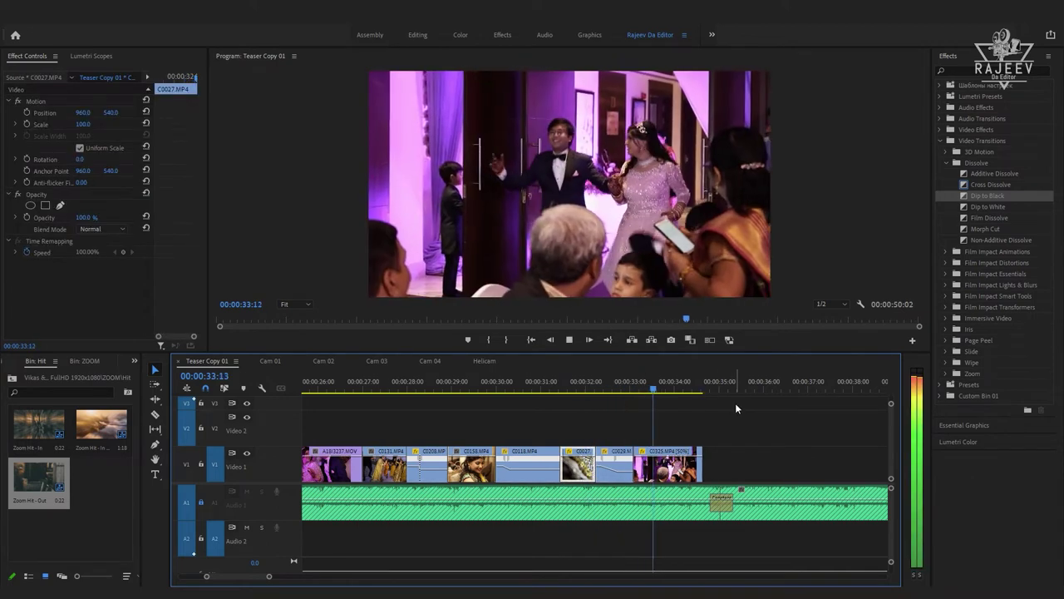
key("space")
- Trim a few frames off the end of C0325 so the teaser ends near 34:10
left_click(630, 381)
key("space")
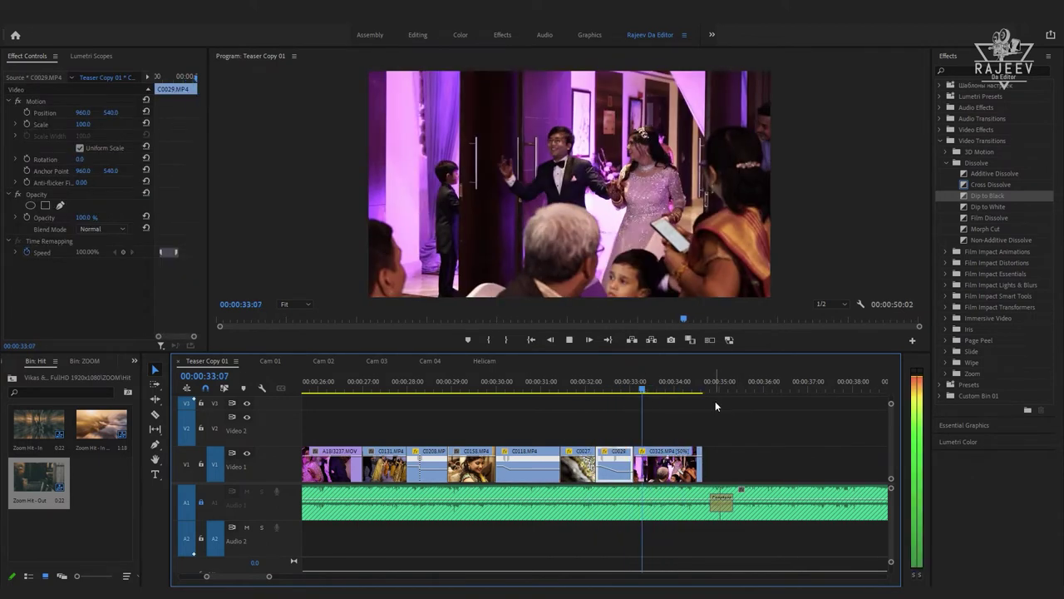
key("w")
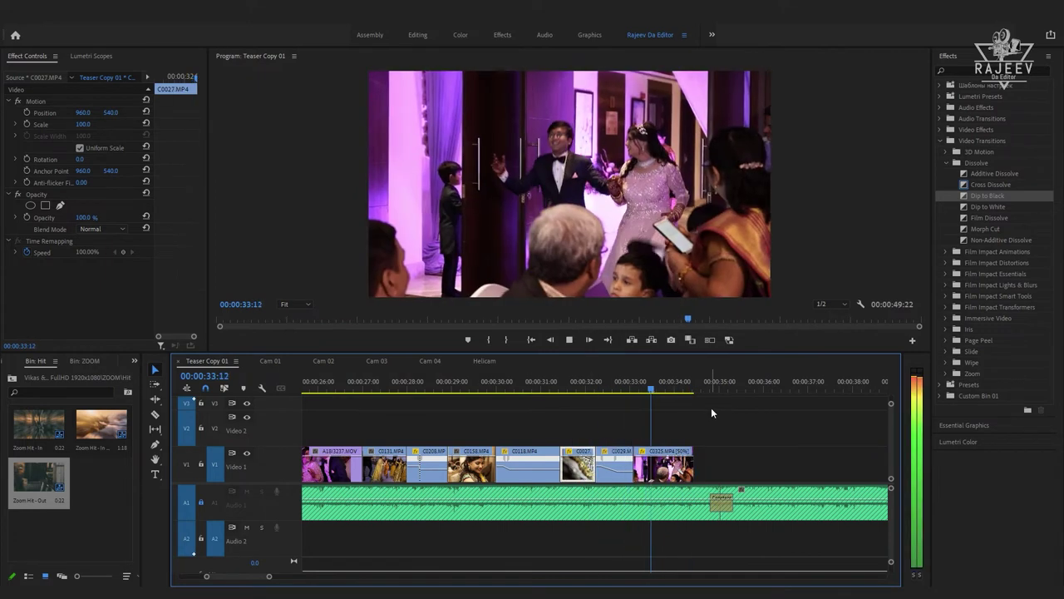
key("space")
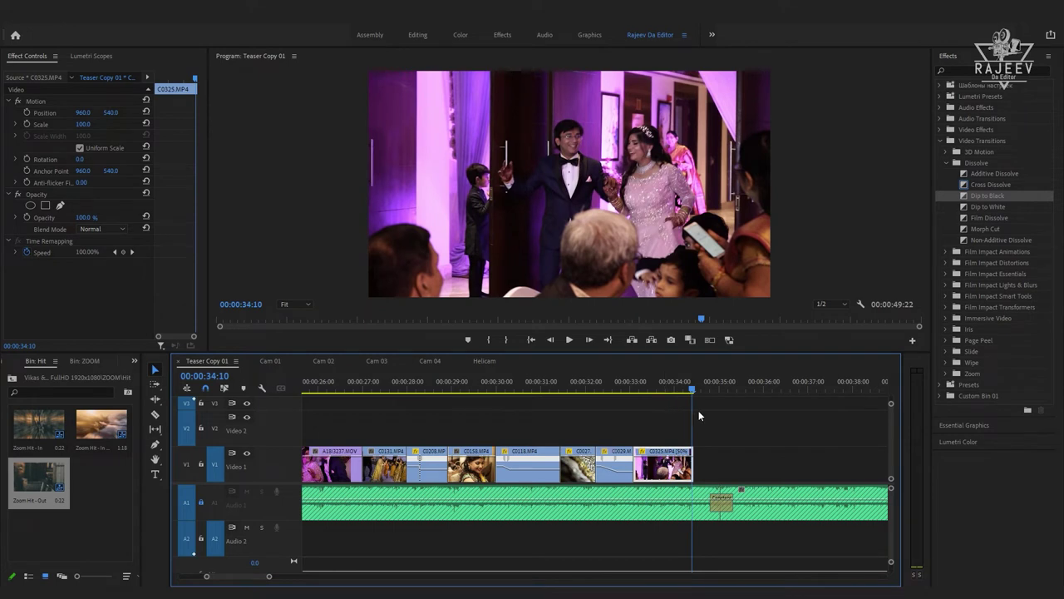
key("space")
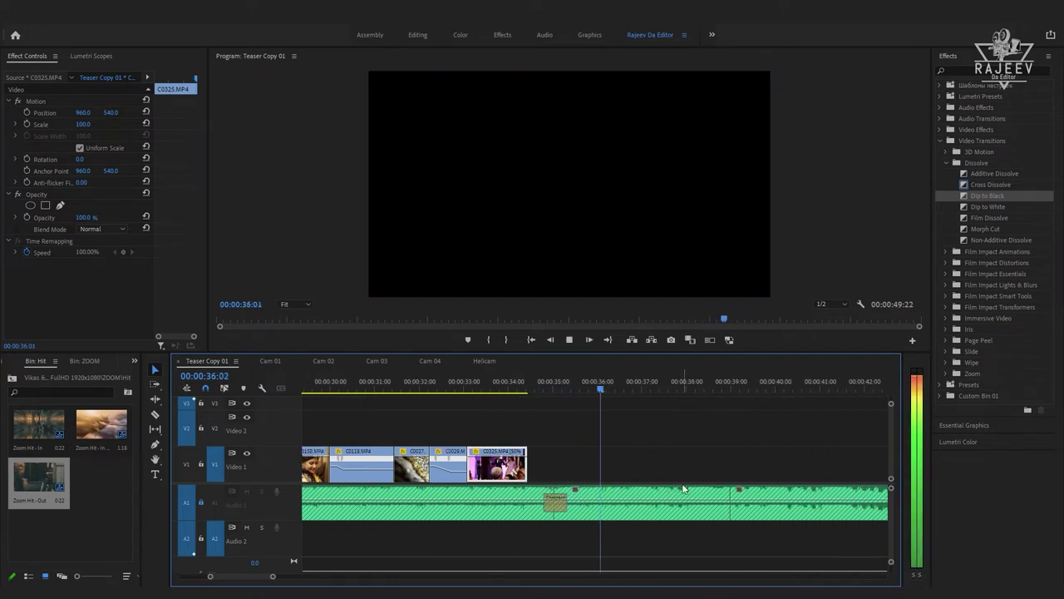
- Bring the C0048 groom clip from Cam 02 into Teaser Copy 01 after C0325
left_click(349, 362)
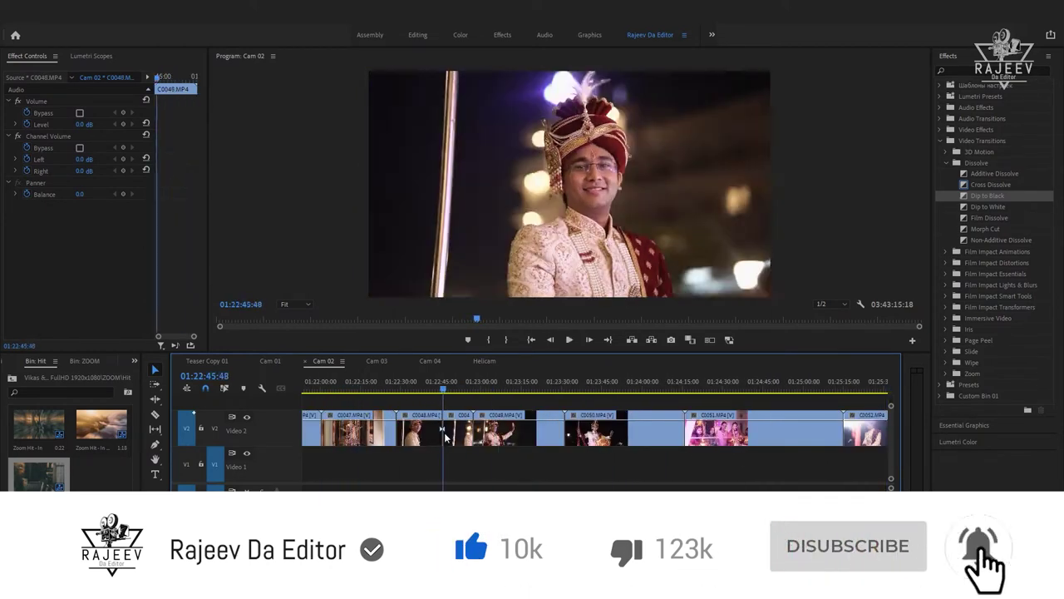
left_click(207, 361)
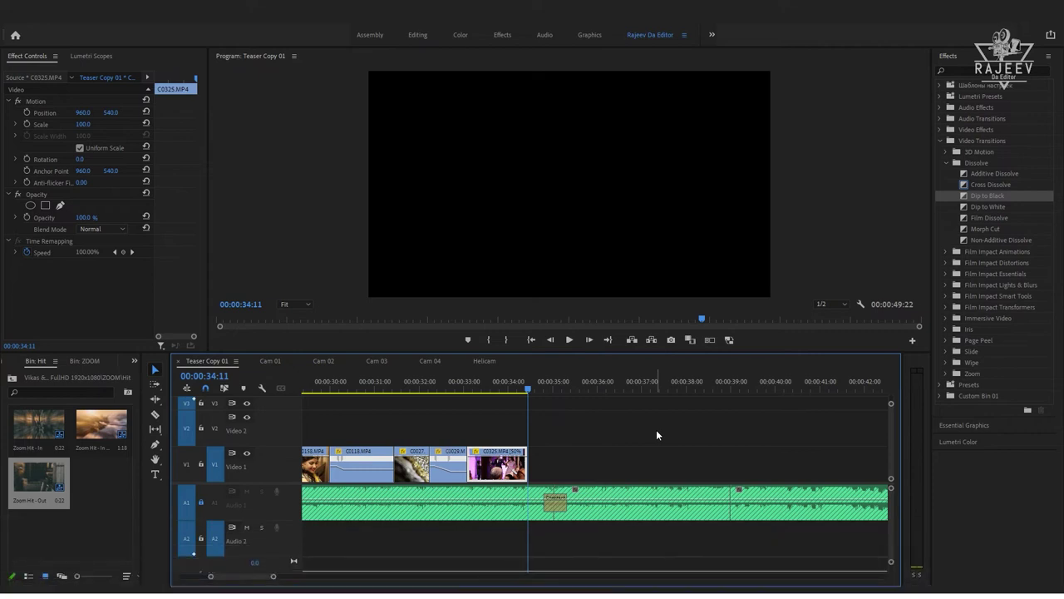
left_click_drag(598, 384, 641, 396)
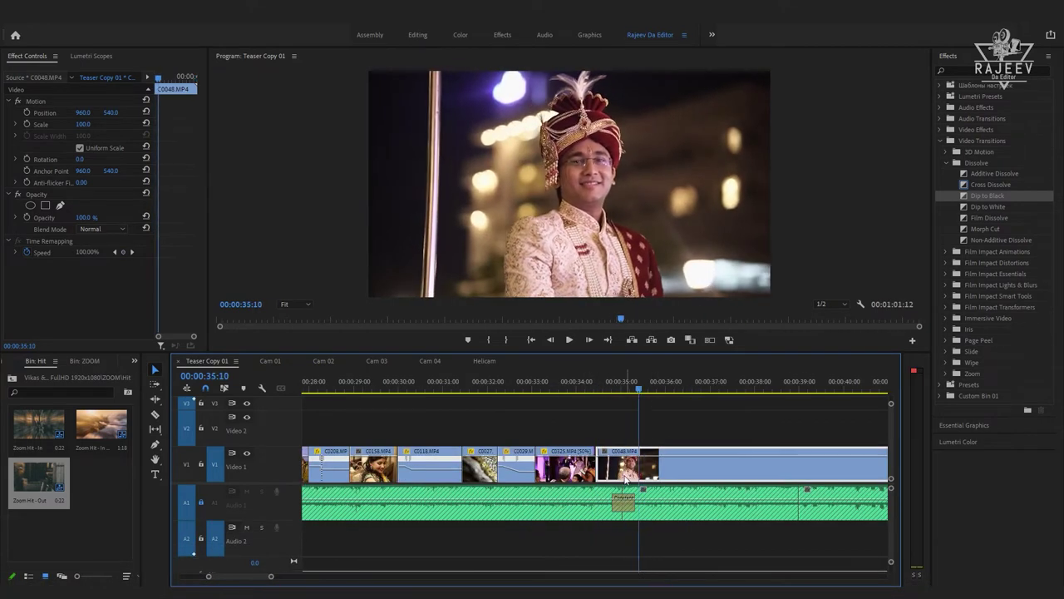
- Show C0048's speed rubber band and ramp up the speed of part of the clip
right_click(603, 454)
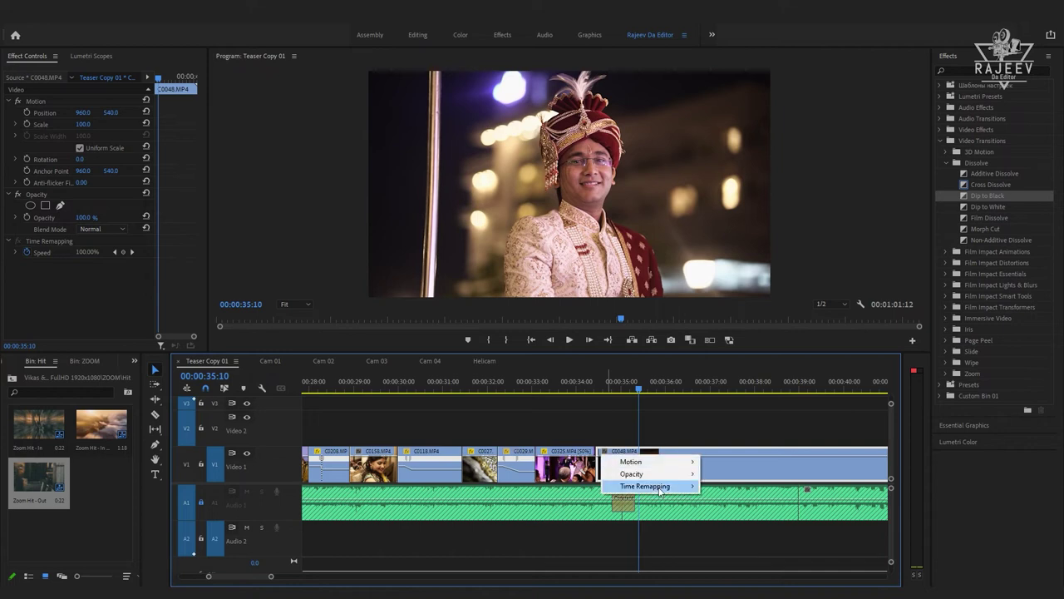
left_click(753, 488)
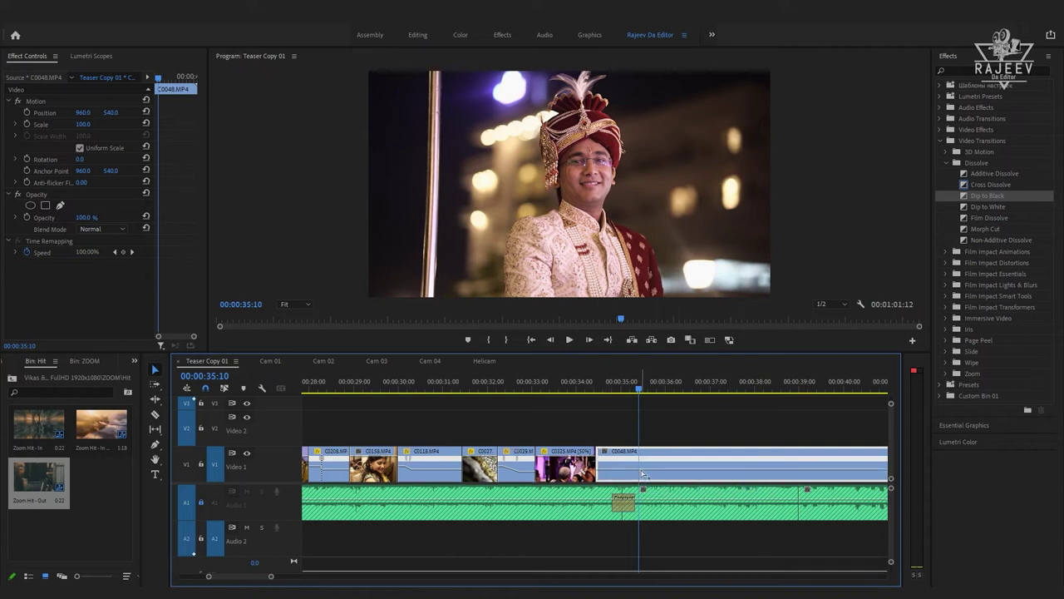
key("shift+k")
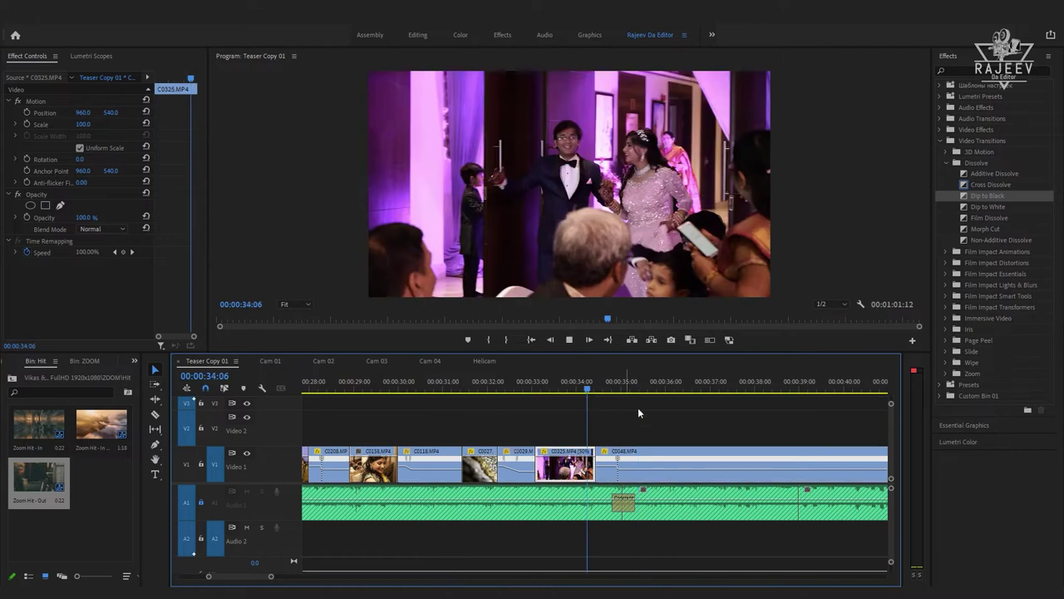
left_click_drag(622, 471, 622, 467)
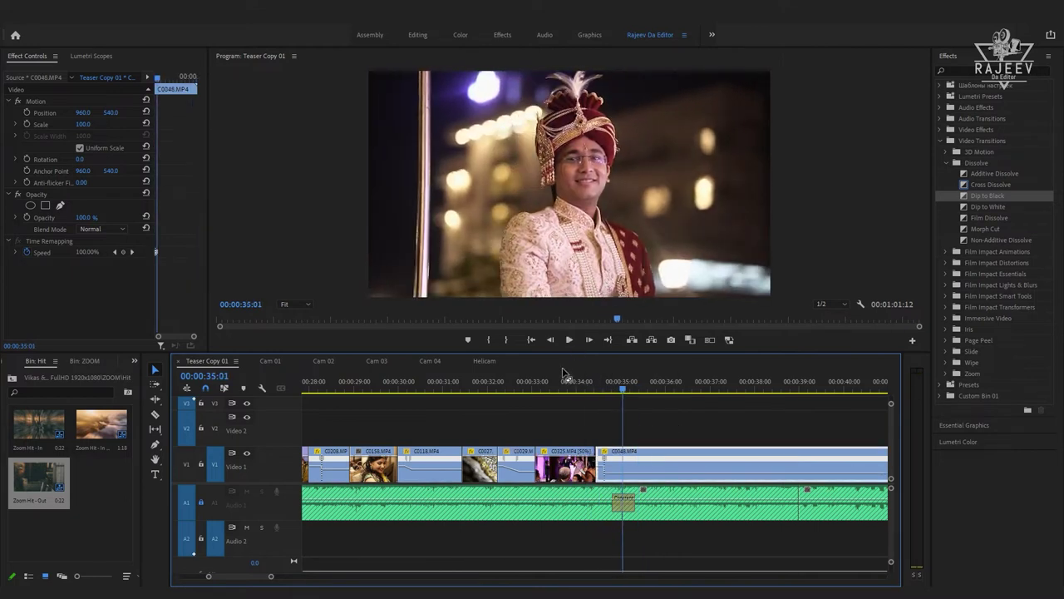
key("shift+k")
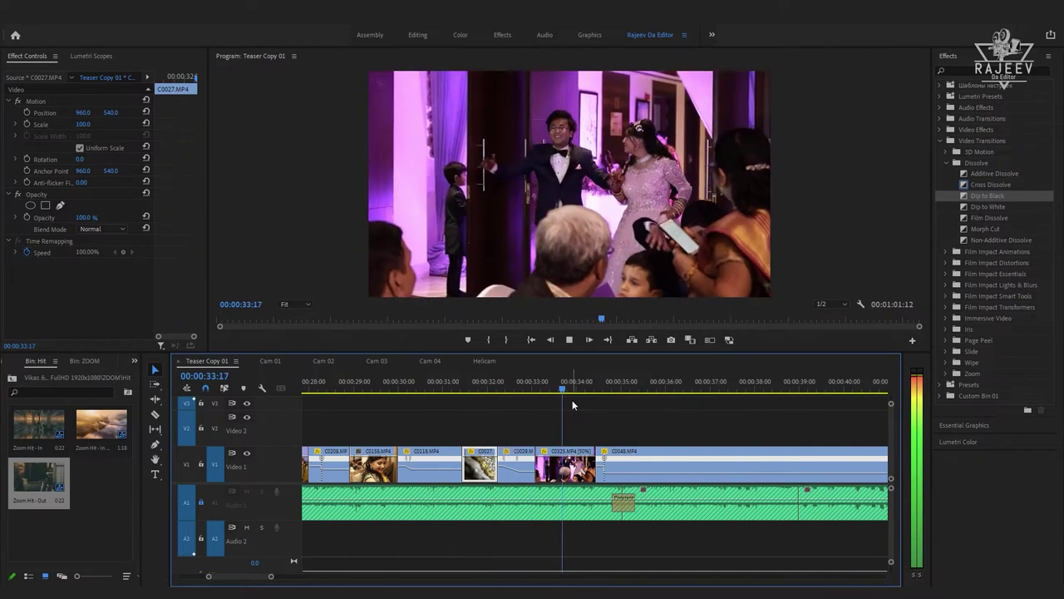
key("k")
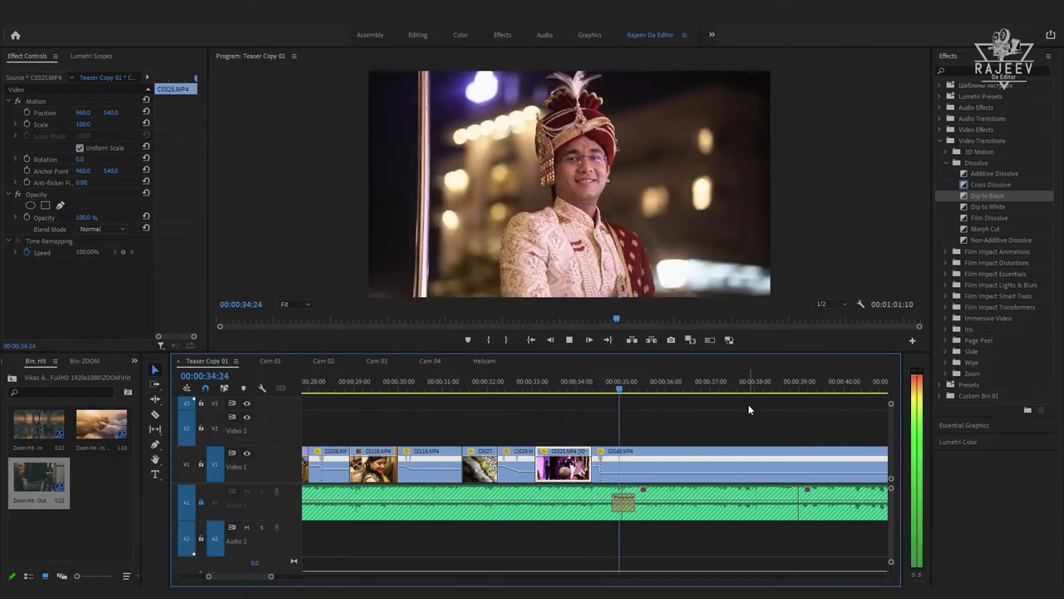
left_click_drag(602, 466, 596, 468)
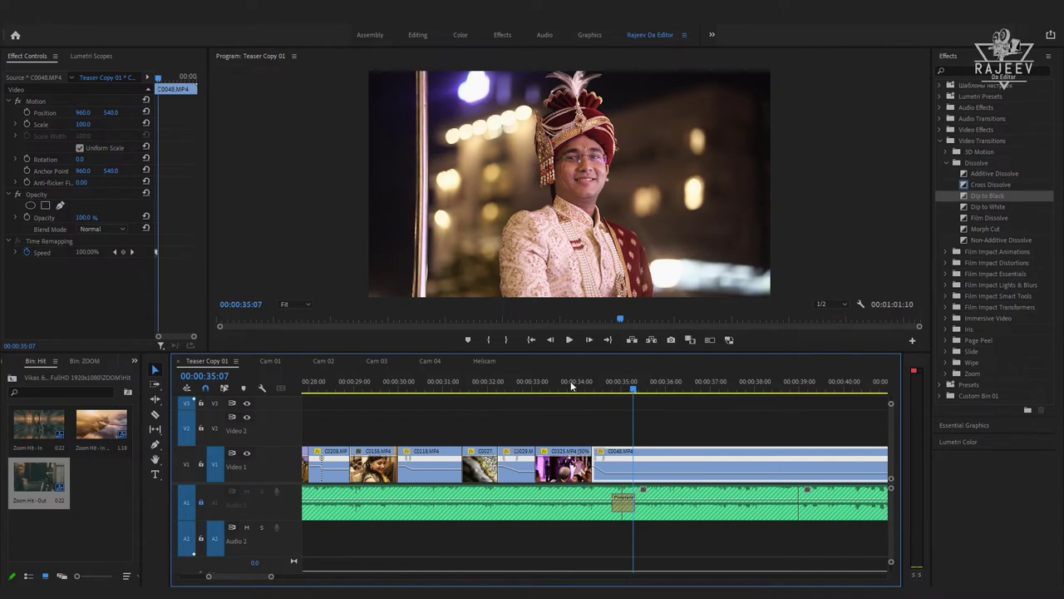
- Review the cut into the groom clip, restoring C0048 after an accidental removal
left_click(571, 384)
key("space")
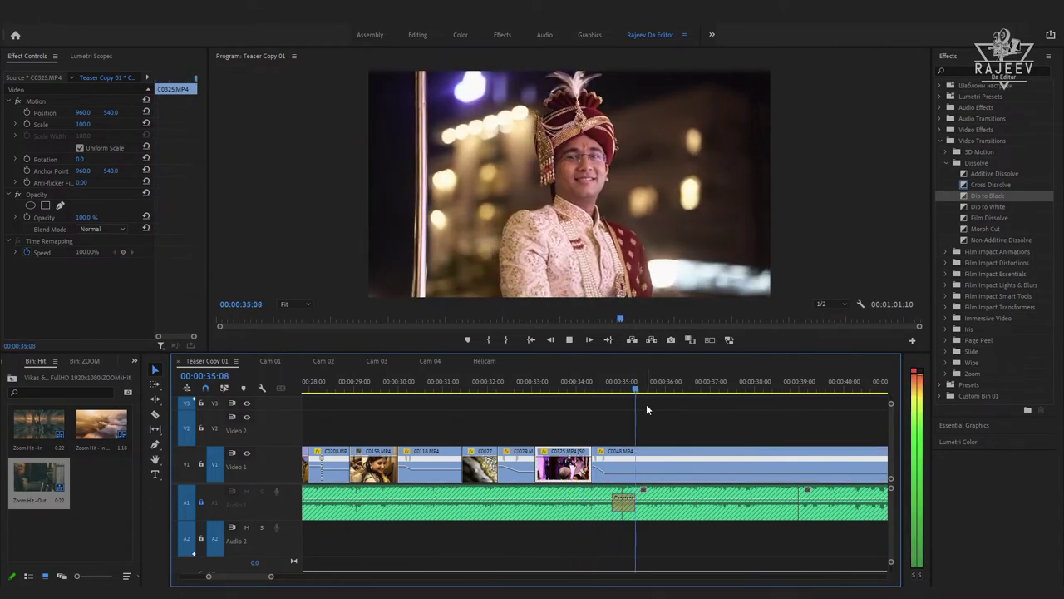
key("space")
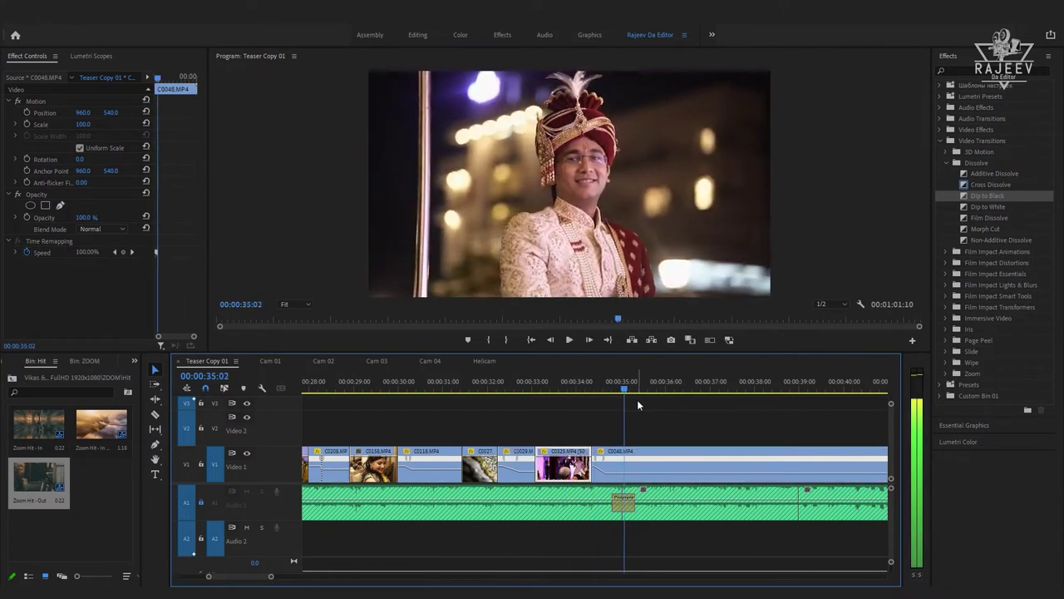
left_click(619, 390)
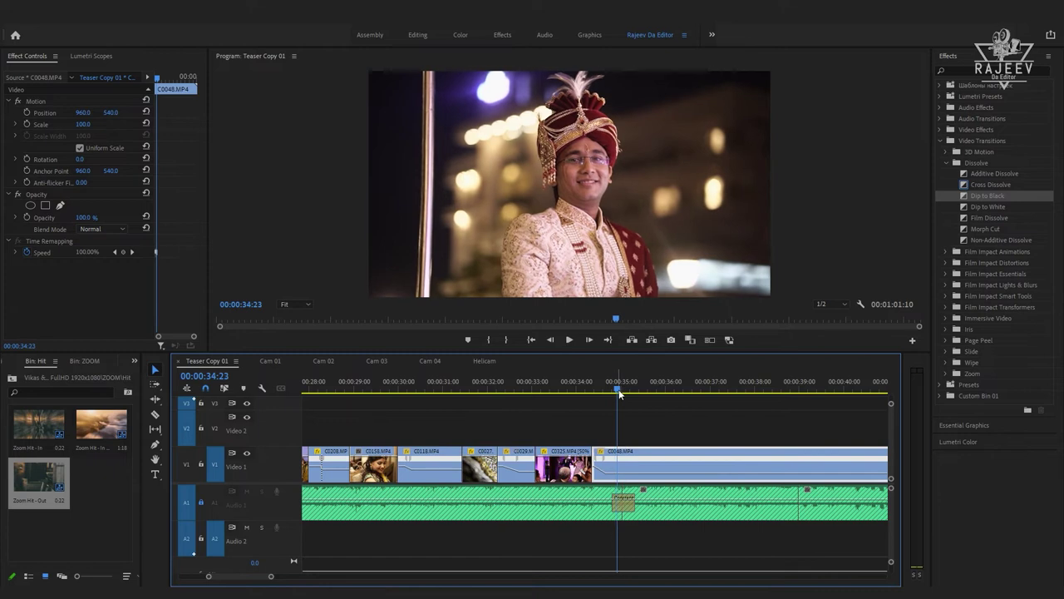
key("space")
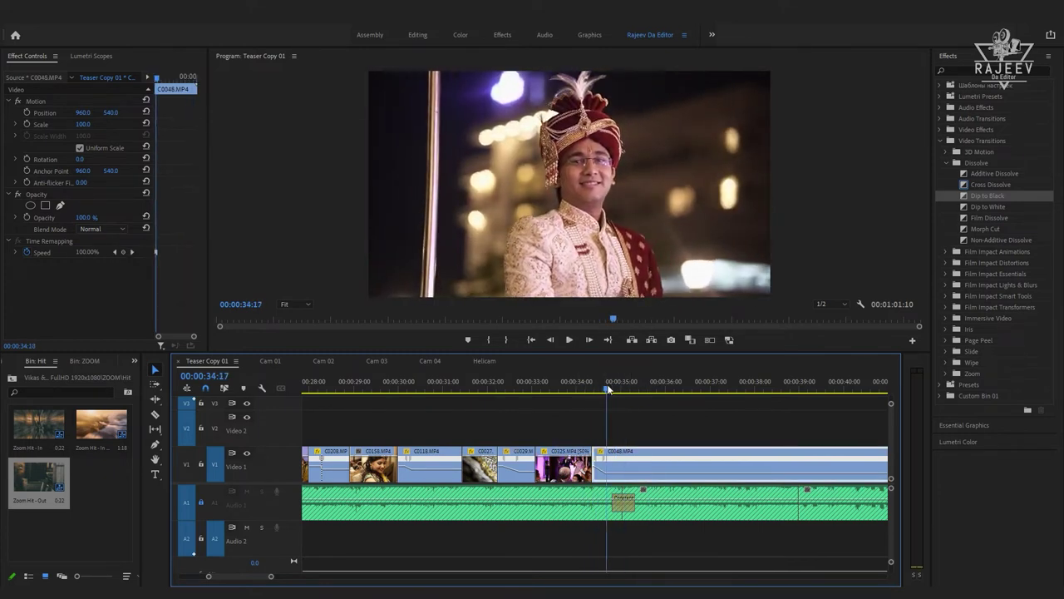
left_click(615, 389)
key("Delete")
key("space")
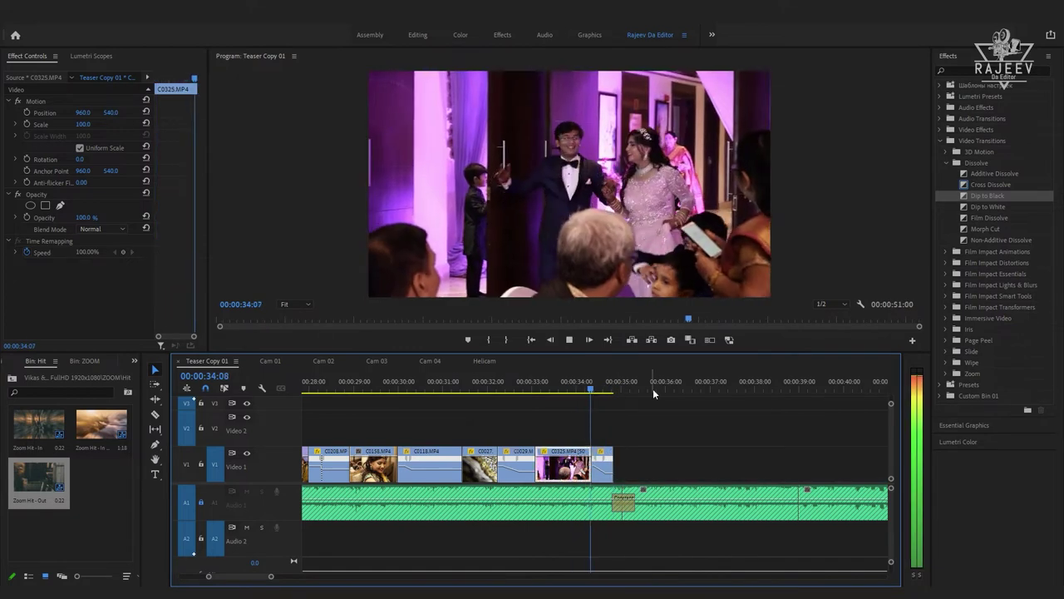
left_click(597, 387)
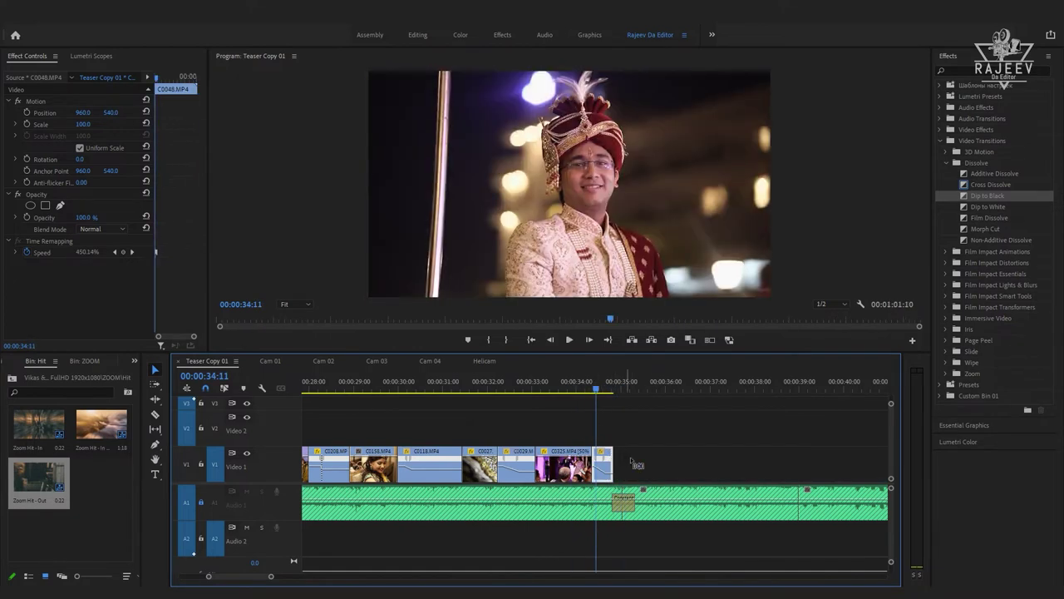
key("ctrl+z")
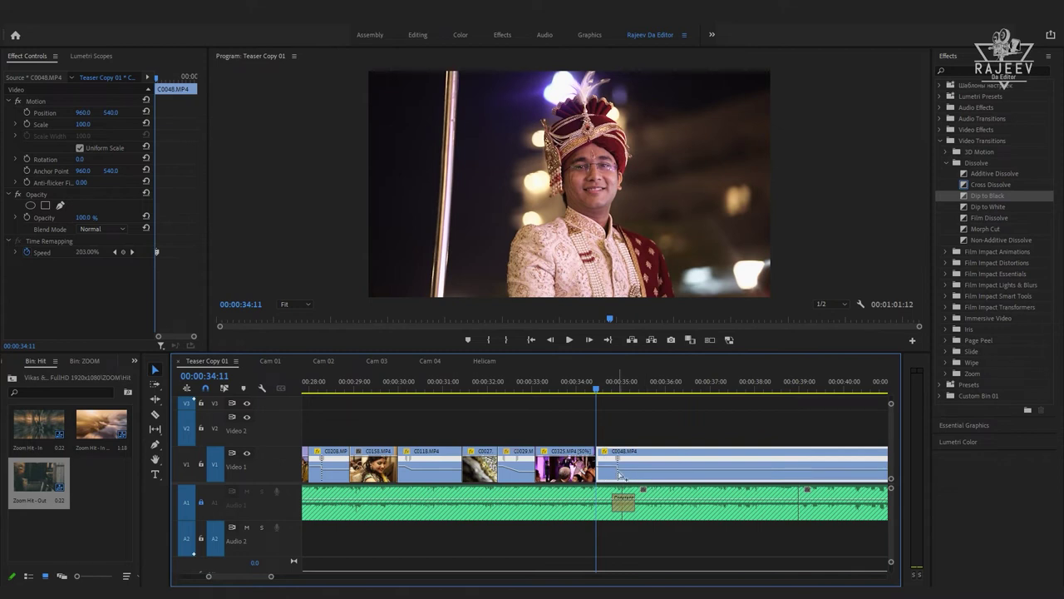
key("space")
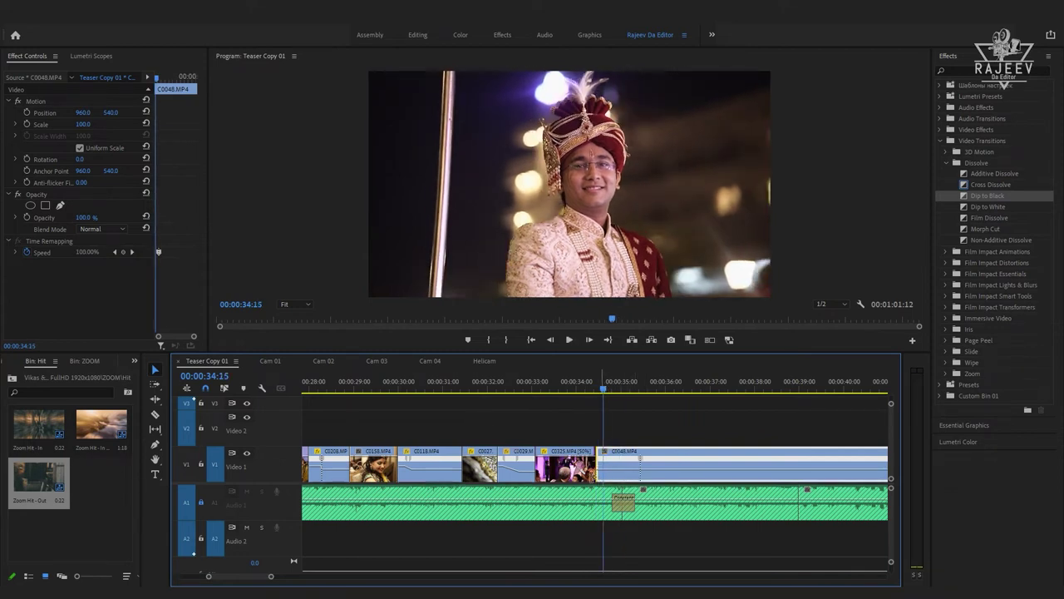
- Rework the ramp at C0048's start and raise its ramp speed to 323%
left_click_drag(586, 474, 590, 475)
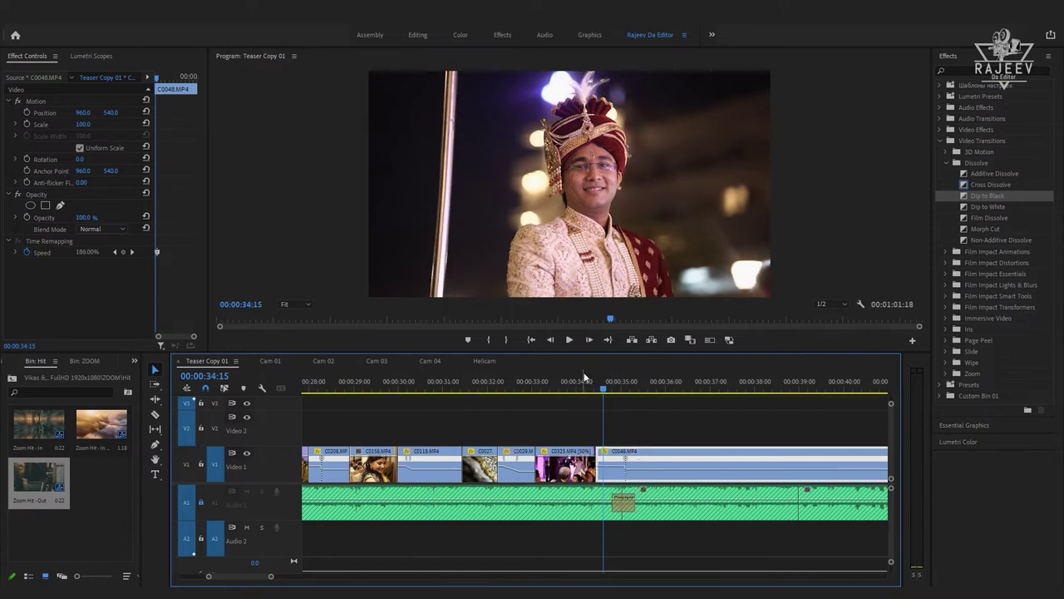
left_click(584, 372)
key("space")
key("space")
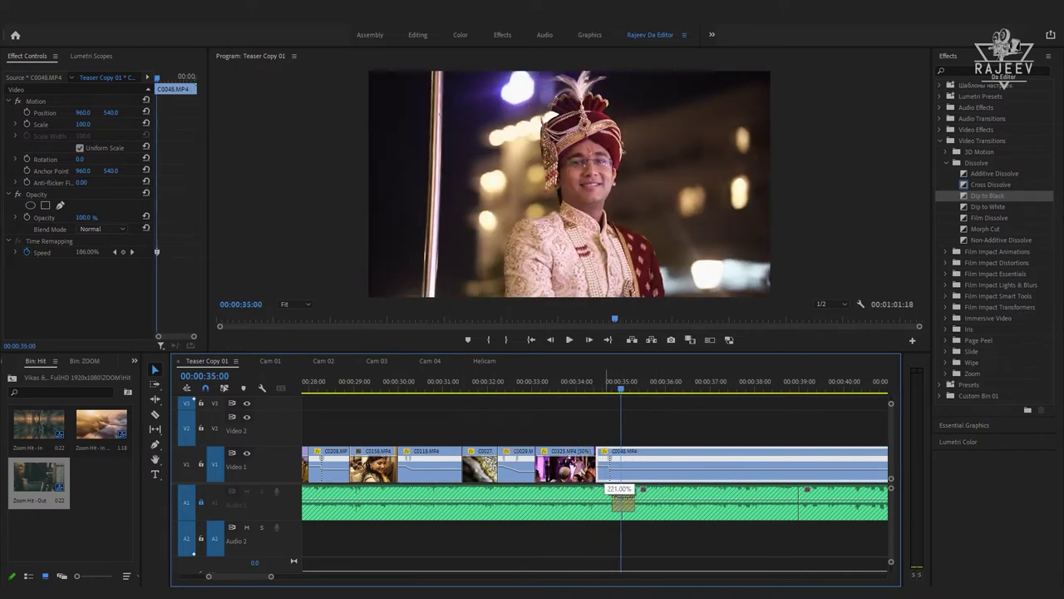
left_click(572, 382)
key("space")
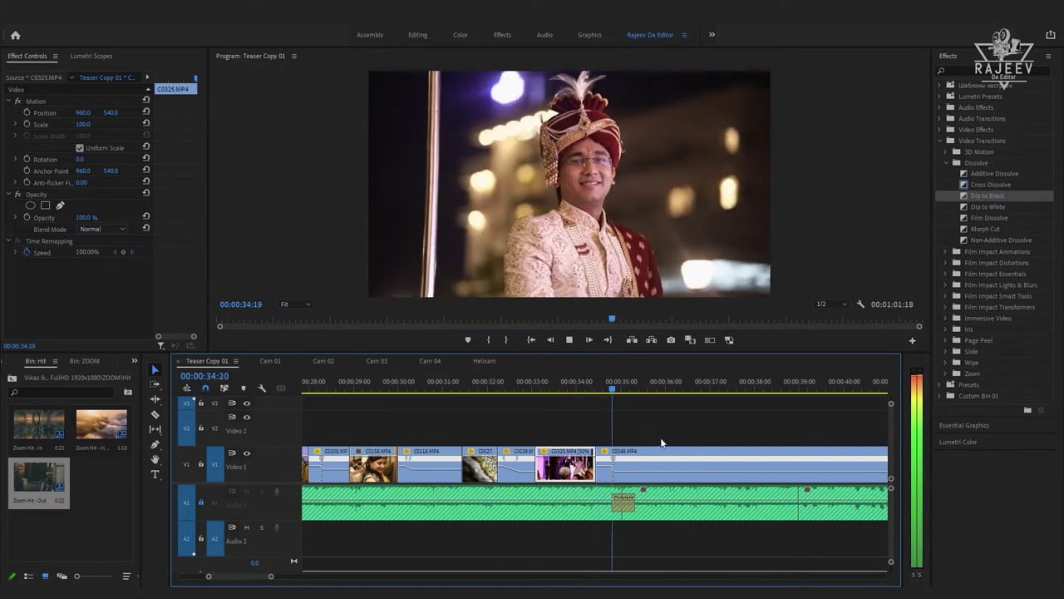
left_click(612, 467)
left_click_drag(609, 463, 606, 463)
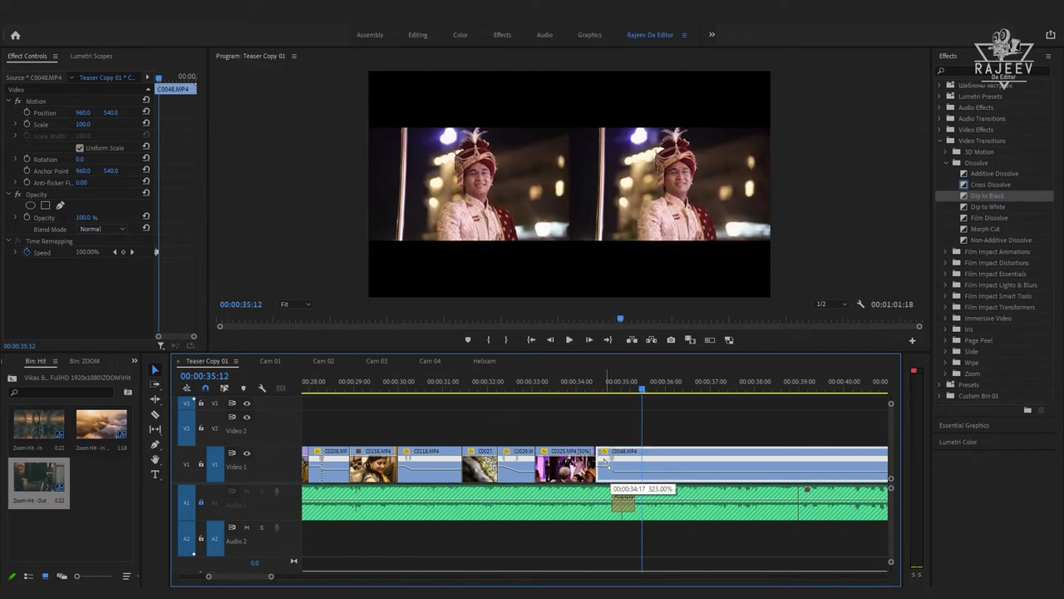
- Replay the new ramp and trim C0048 to end at 34:23
left_click(575, 381)
key("space")
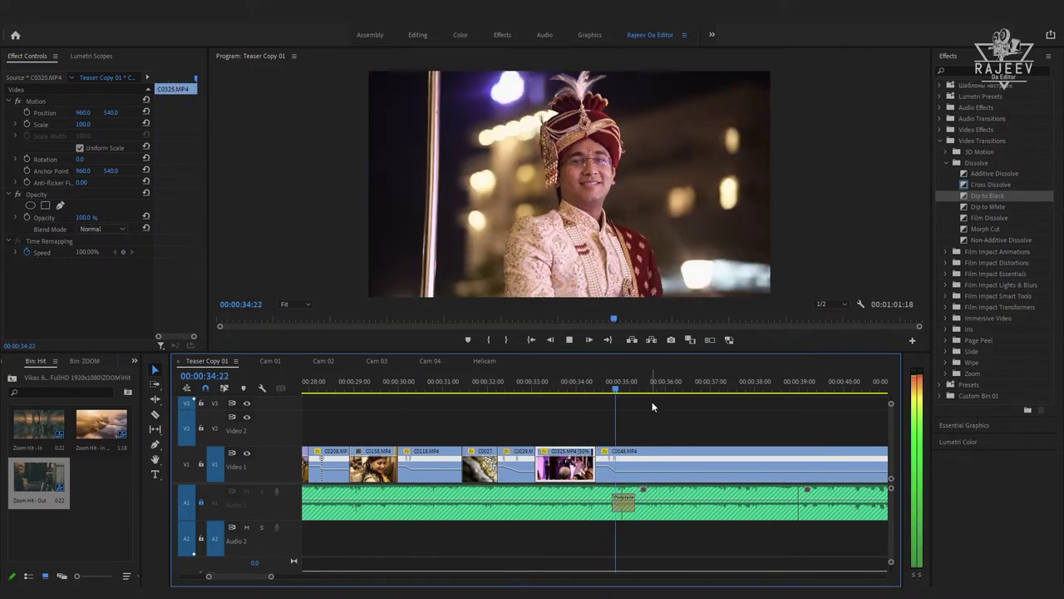
key("space")
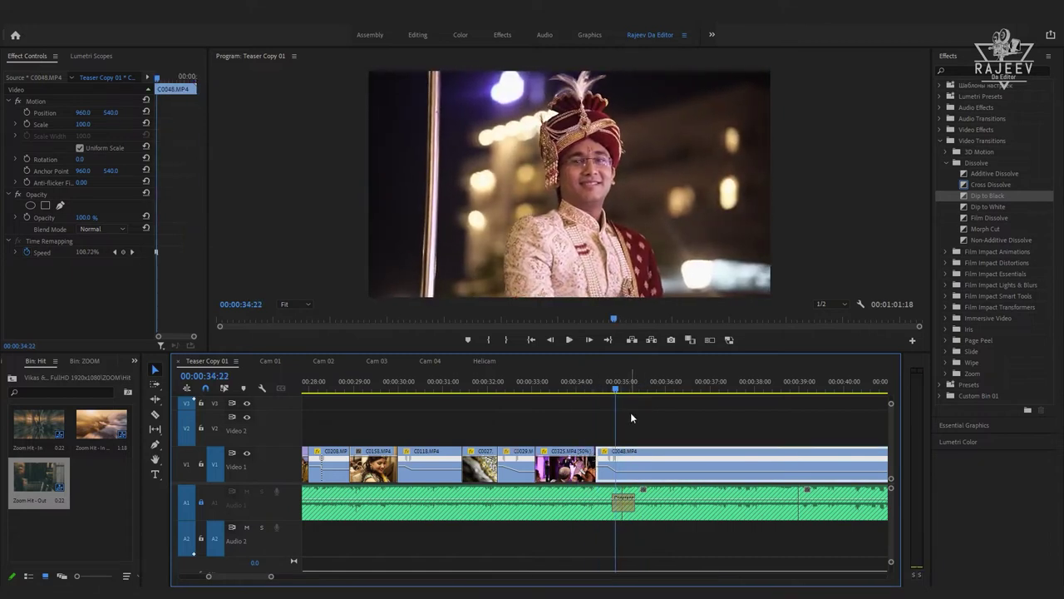
key("space")
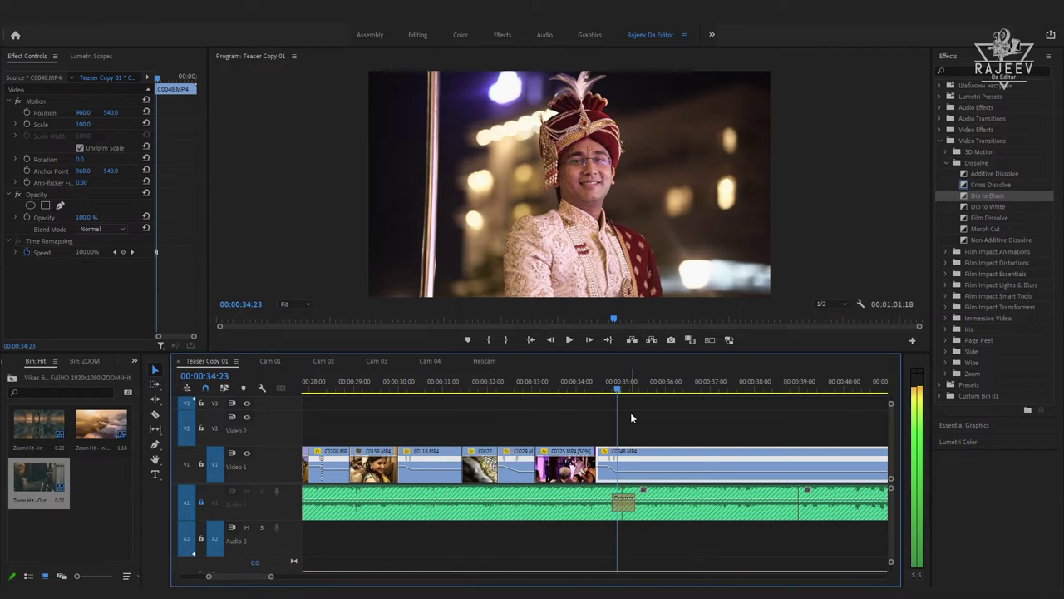
key("w")
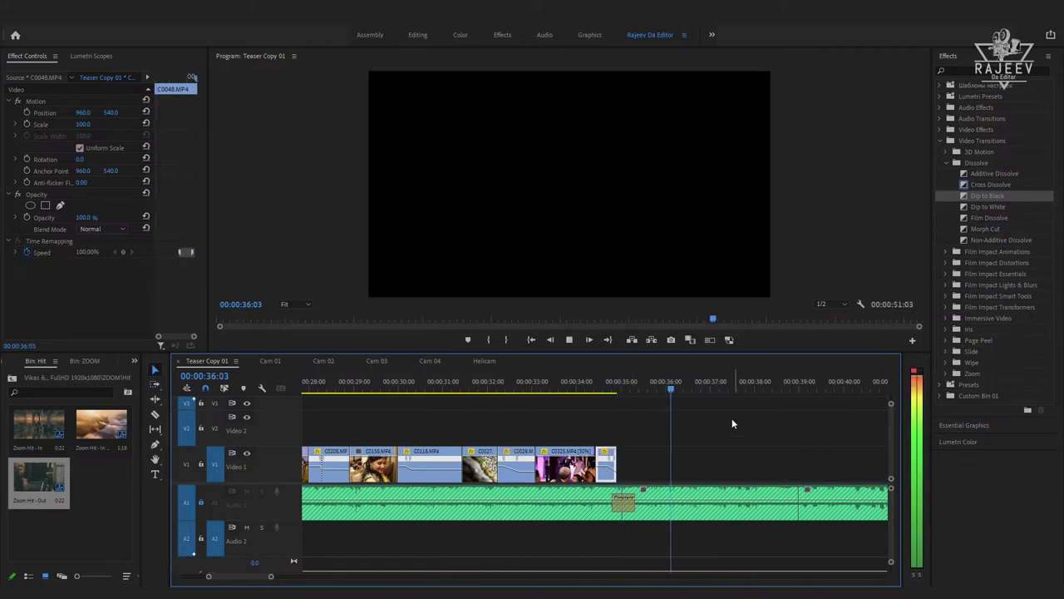
key("space")
scroll(436, 399, "down", 1)
left_click(322, 361)
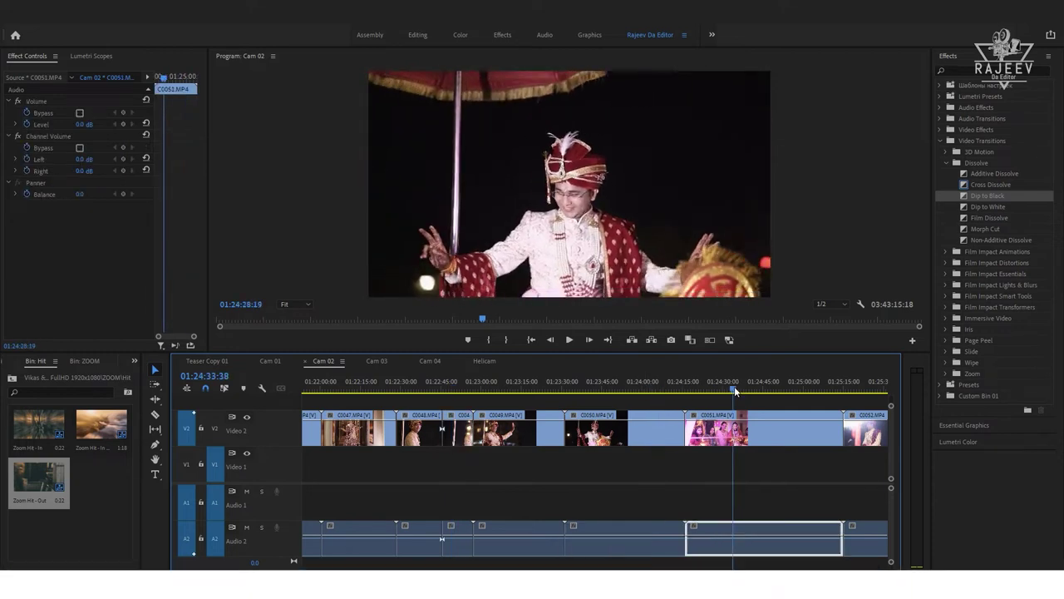
mouse_move(649, 386)
left_mouse_down()
mouse_move(755, 394)
mouse_move(792, 431)
mouse_move(801, 458)
mouse_move(871, 464)
left_mouse_up()
key("space")
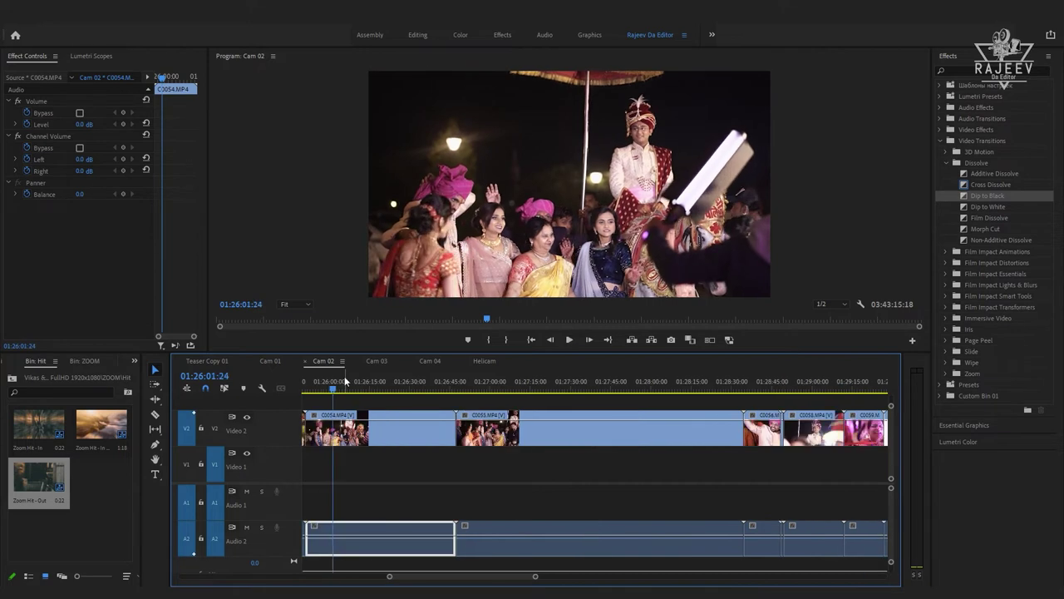
left_click_drag(541, 401, 538, 397)
key("space")
left_click(562, 431)
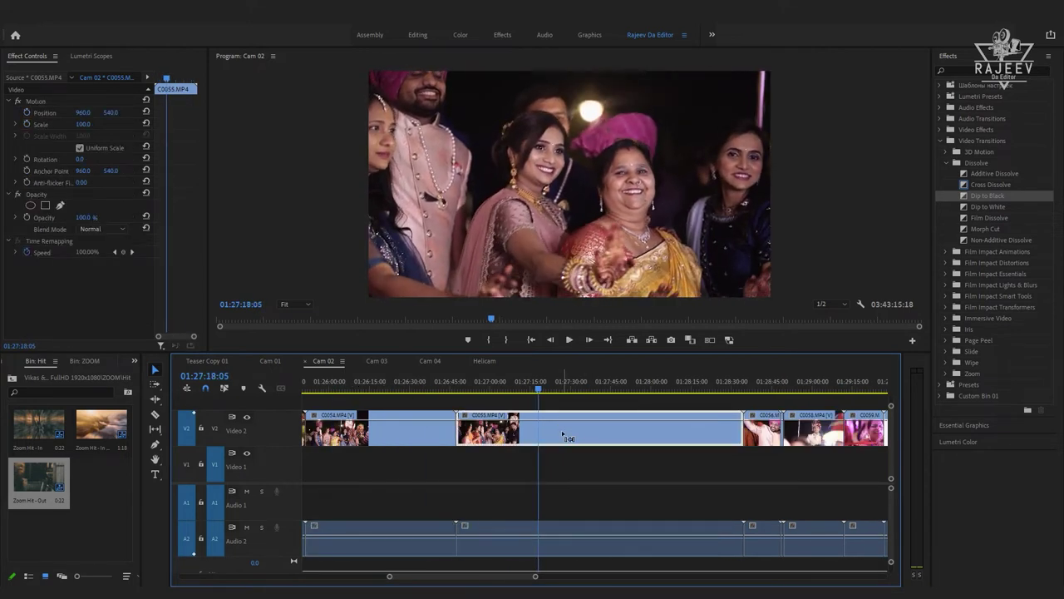
left_click(206, 360)
- Place the C0055 baraat crowd clip after the groom shot and play through the sequence
key("Up")
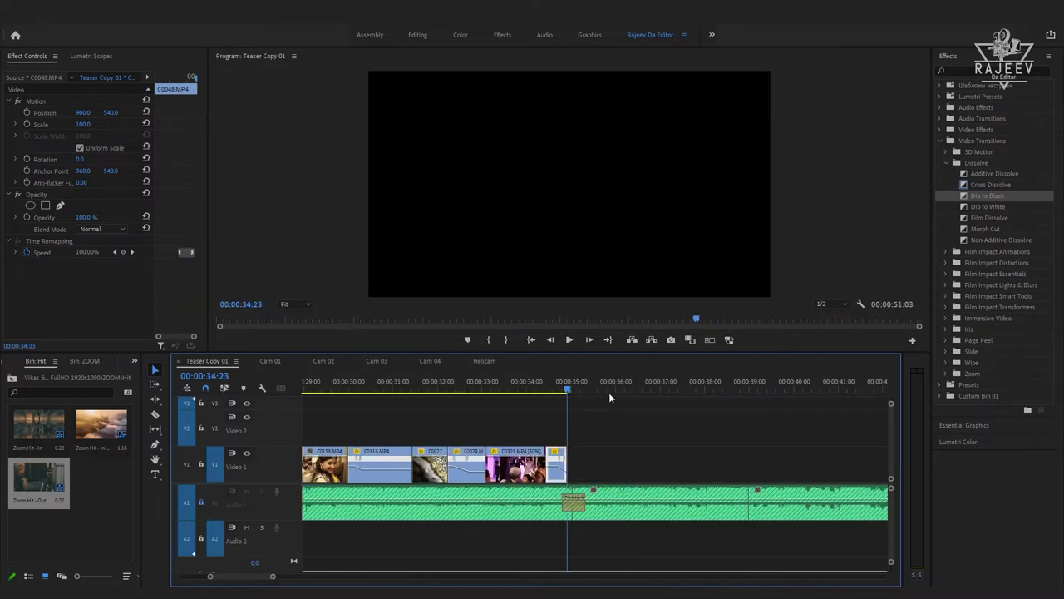
key("space")
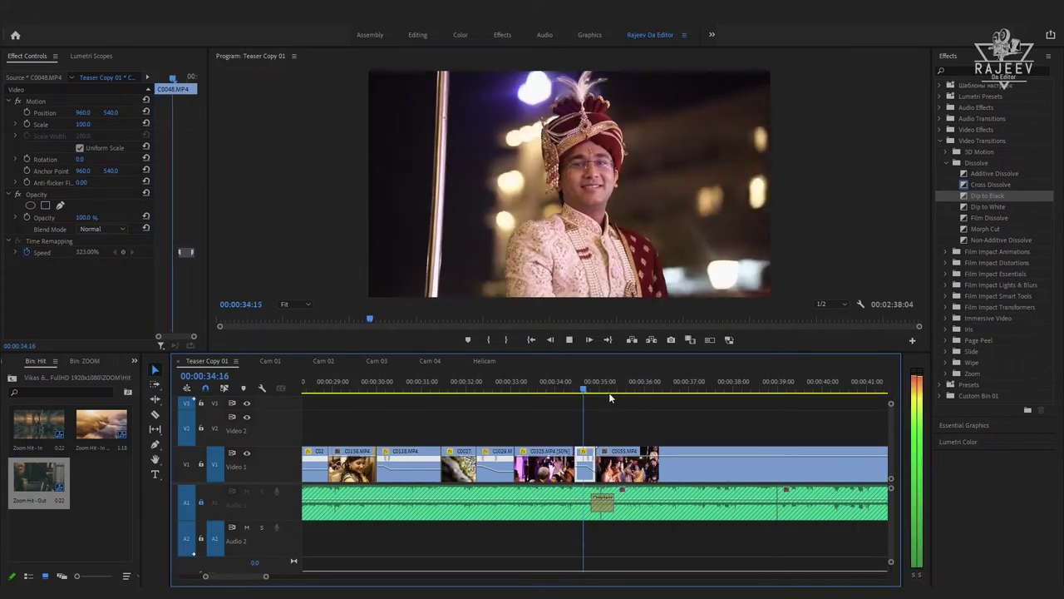
key("space")
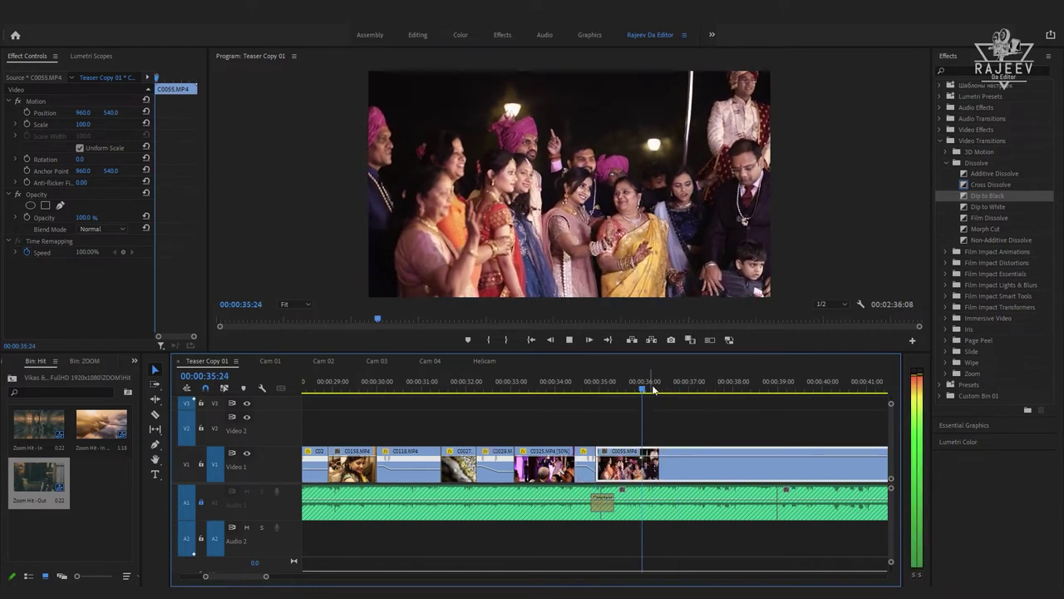
key("space")
mouse_move(724, 388)
left_mouse_down()
mouse_move(427, 394)
mouse_move(561, 399)
mouse_move(441, 399)
left_mouse_up()
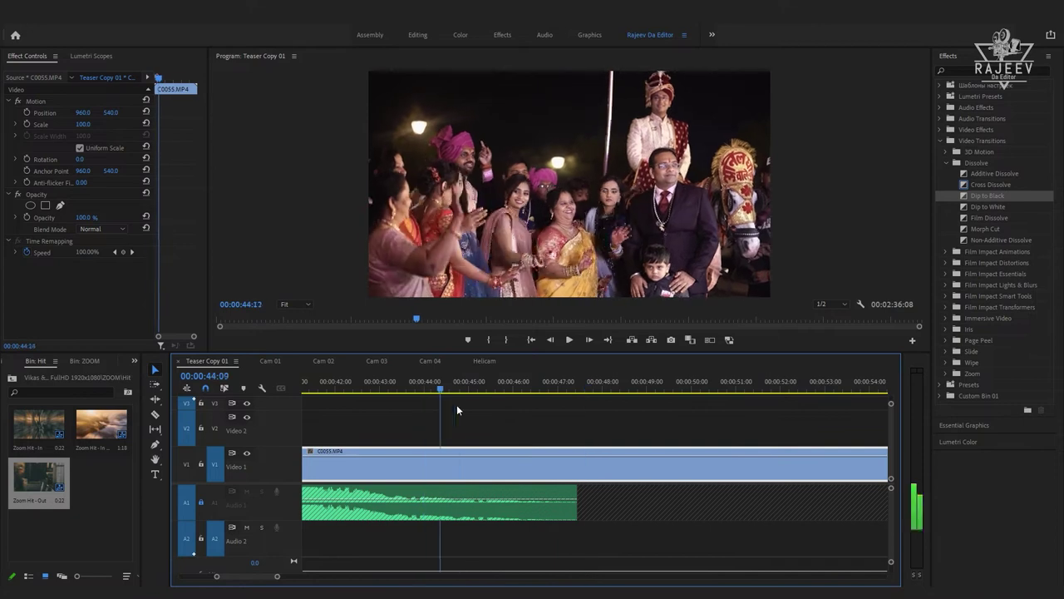
key("space")
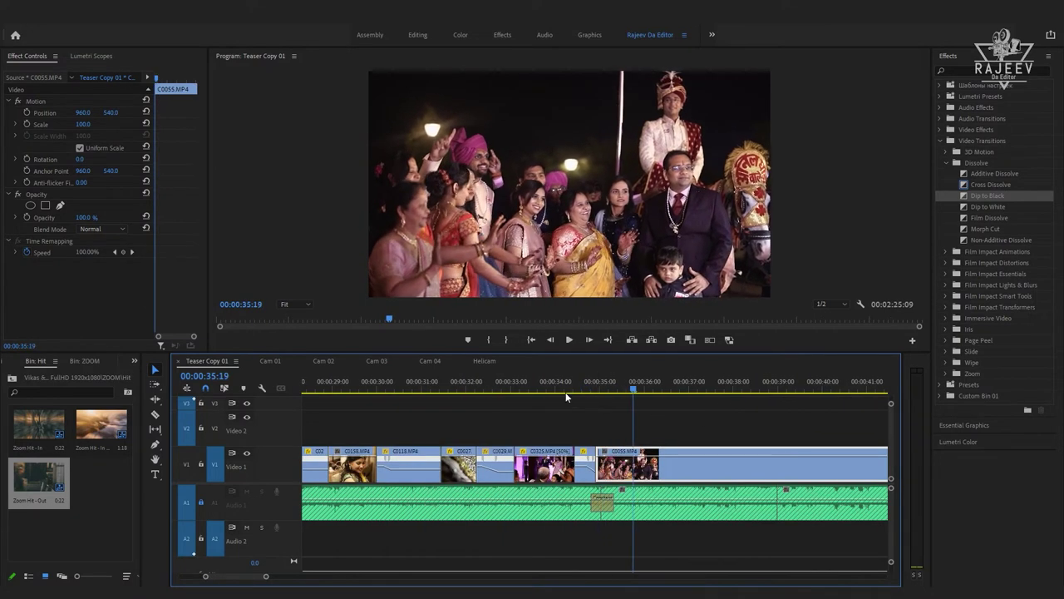
left_click(533, 385)
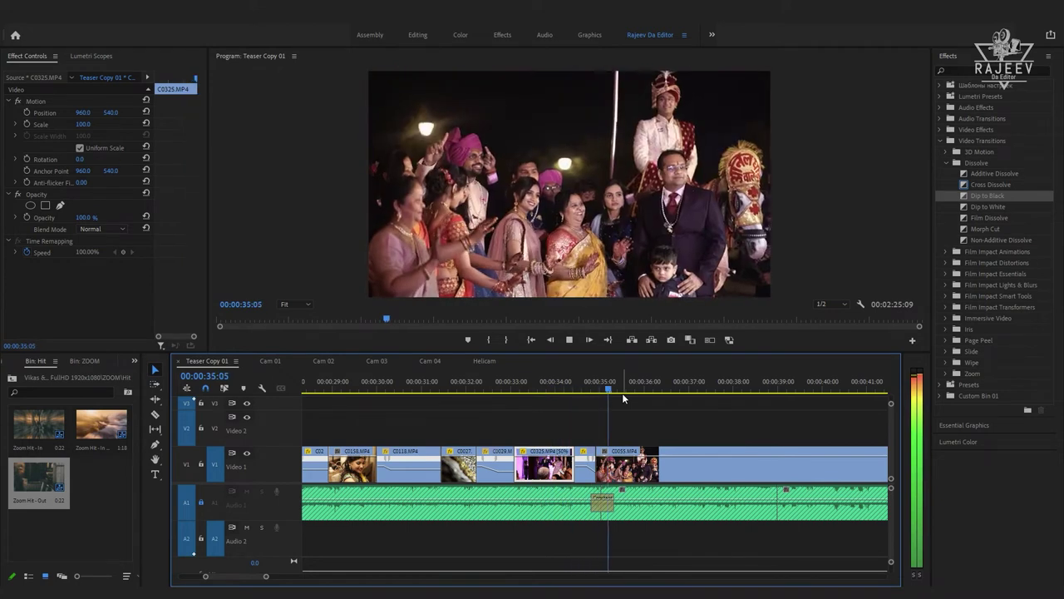
key("space")
left_click(580, 384)
key("space")
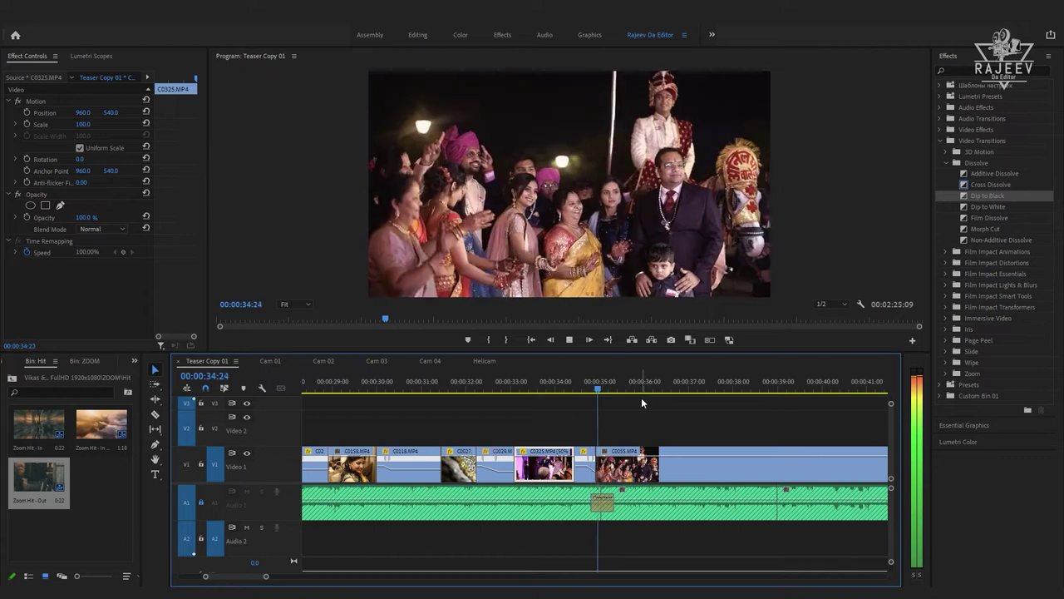
left_click(581, 383)
key("space")
- Restore the longer groom clip and re-cut it at 34:14, closing the gap
left_click(597, 479)
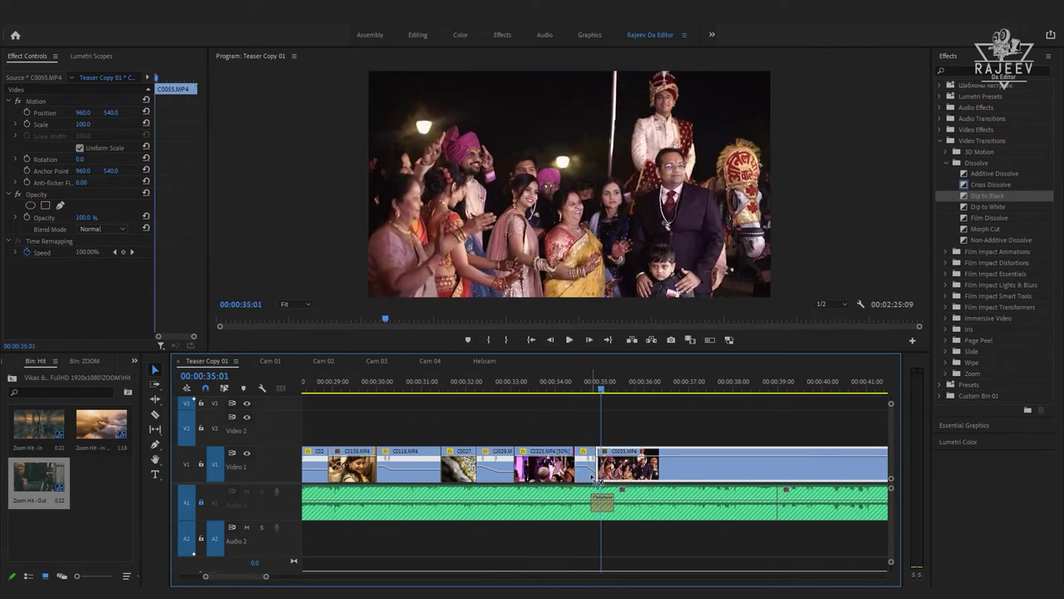
key("ctrl+z")
left_click(568, 383)
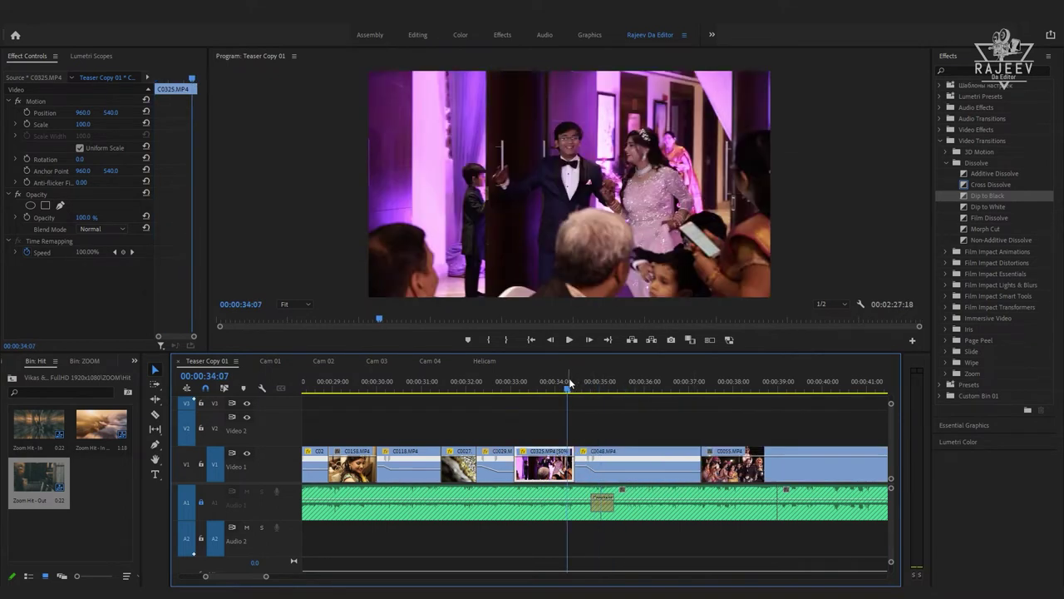
left_click(628, 464)
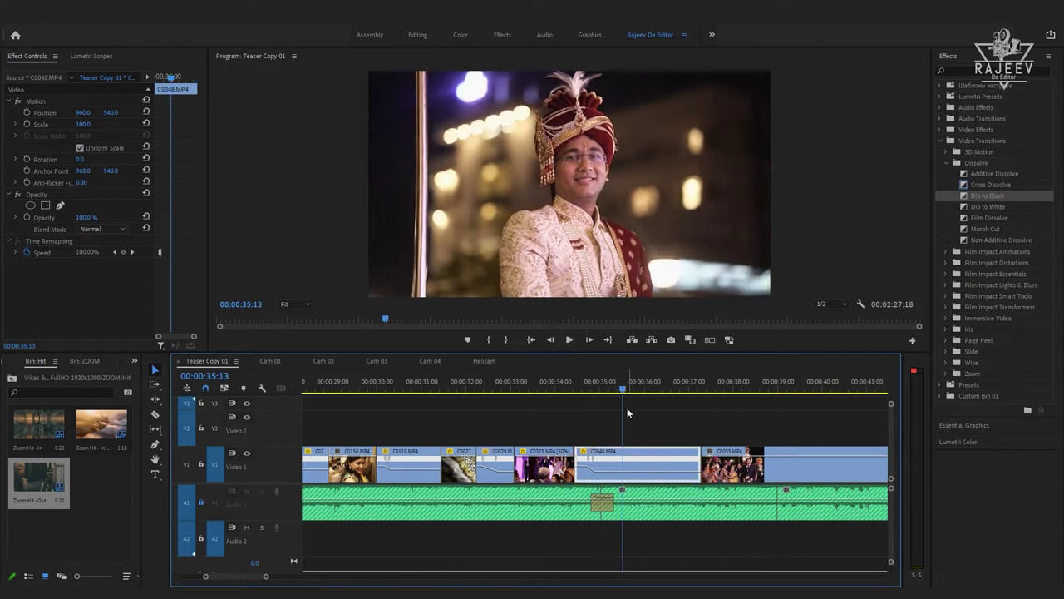
left_click(580, 383)
key("space")
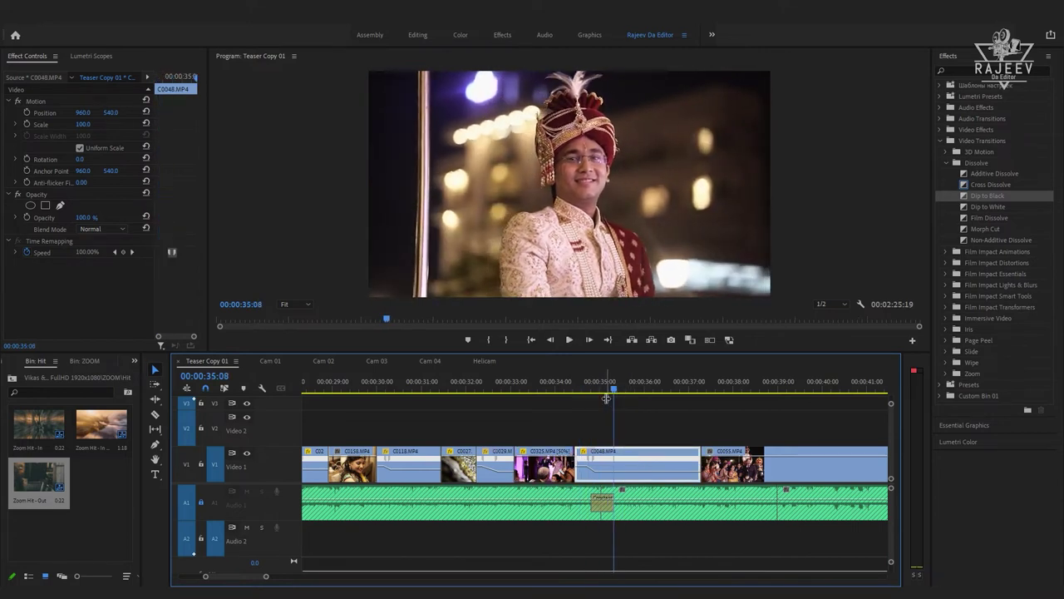
key("w")
key("space")
key("space")
left_click(634, 400)
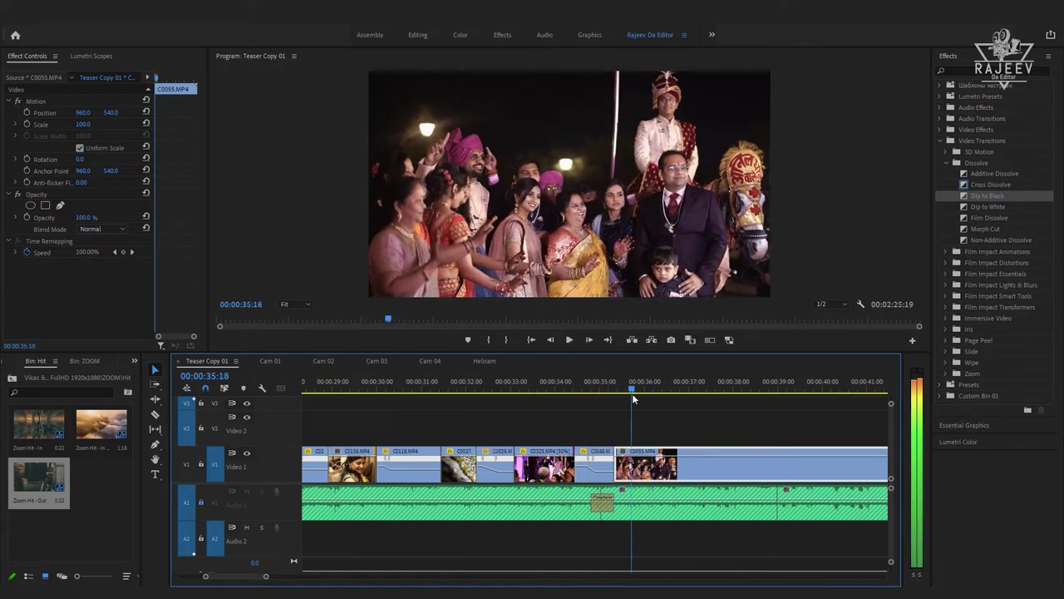
key("space")
- Trim C0055 to end at 36:02, then open the Cam 02 footage sequence
key("Up")
key("Up")
key("Up")
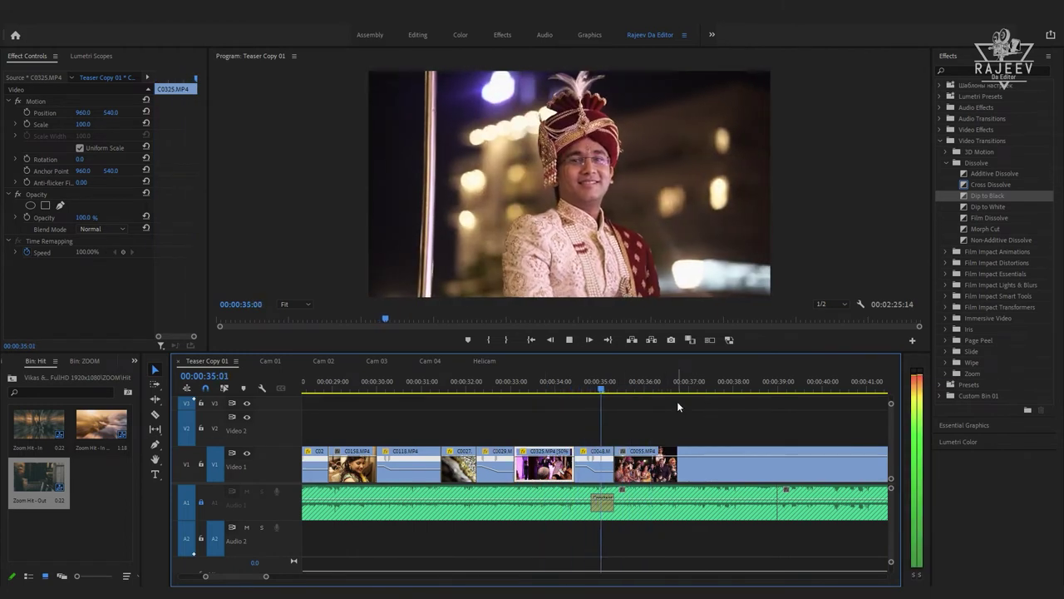
left_click(648, 391)
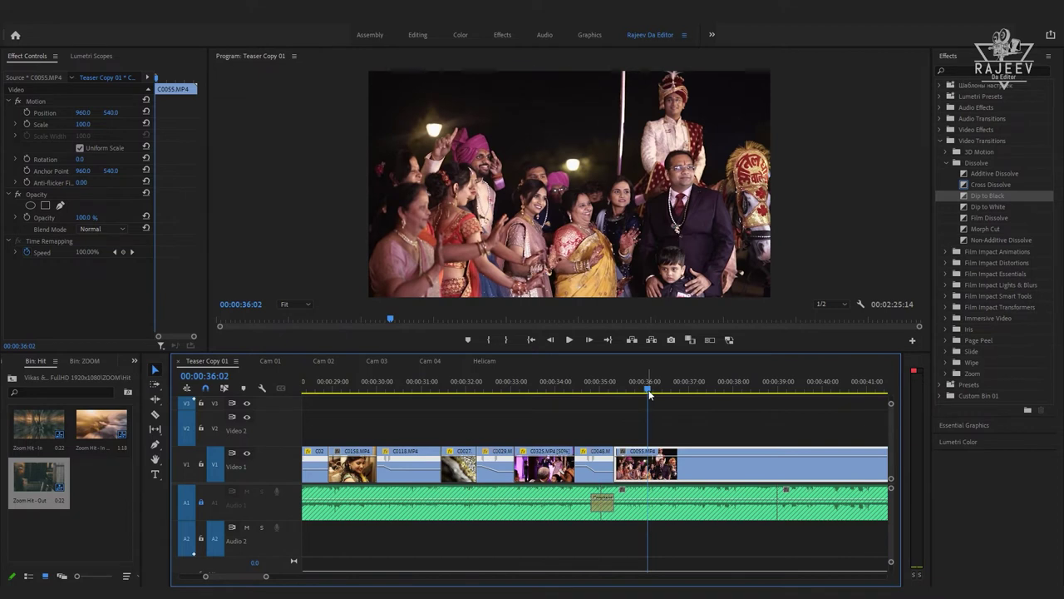
key("w")
key("space")
key("space")
left_click(324, 361)
left_click_drag(583, 396, 480, 386)
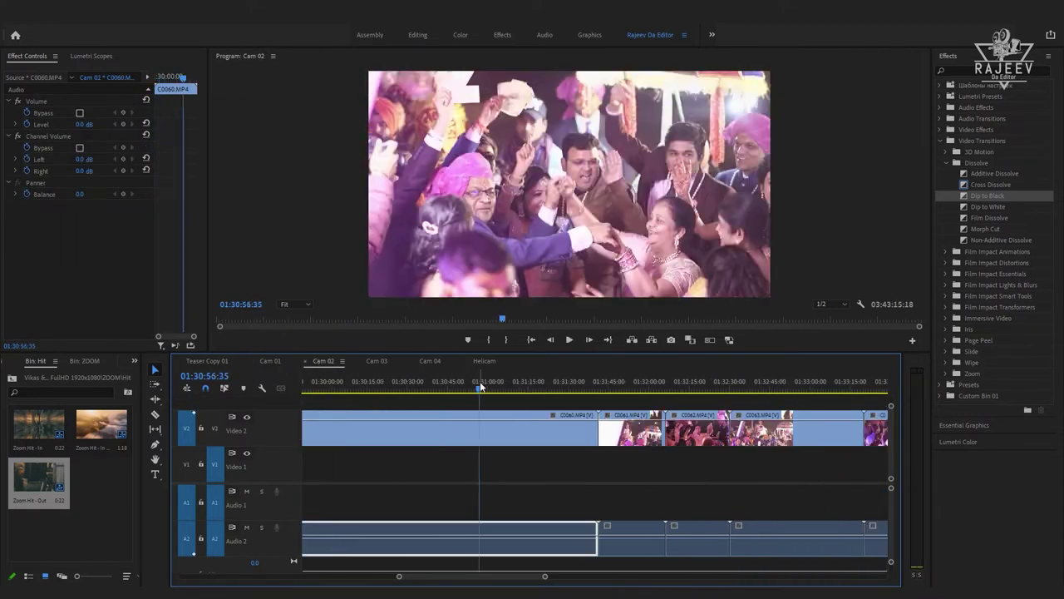
- Copy the C0061 umbrella baraat shot from Cam 02 into Teaser Copy 01 after C0055
left_click(636, 385)
left_click(632, 428)
left_click(207, 361)
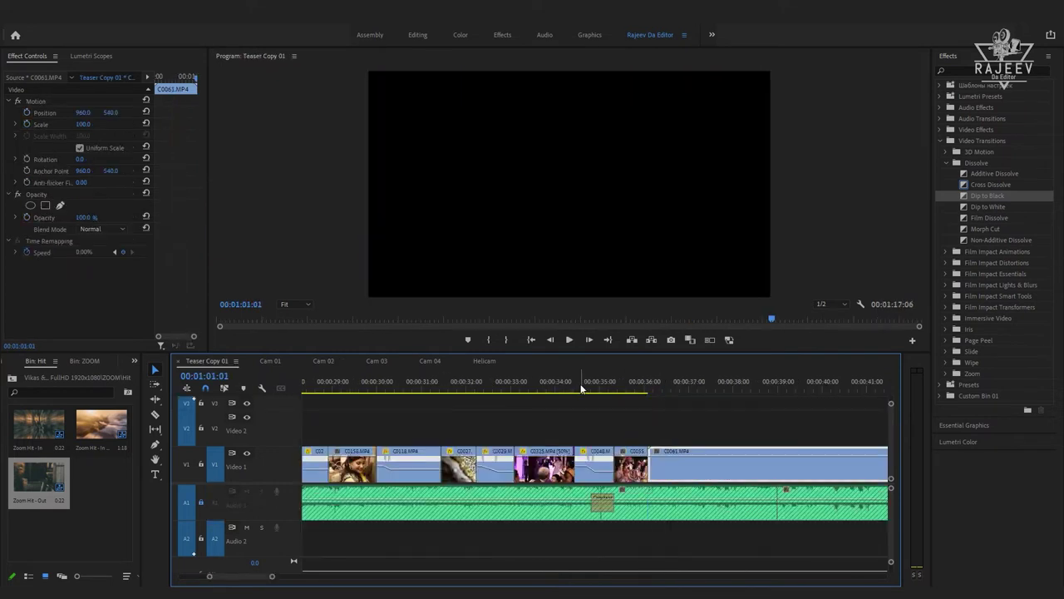
left_click(581, 388)
key("space")
left_click_drag(641, 388, 972, 410)
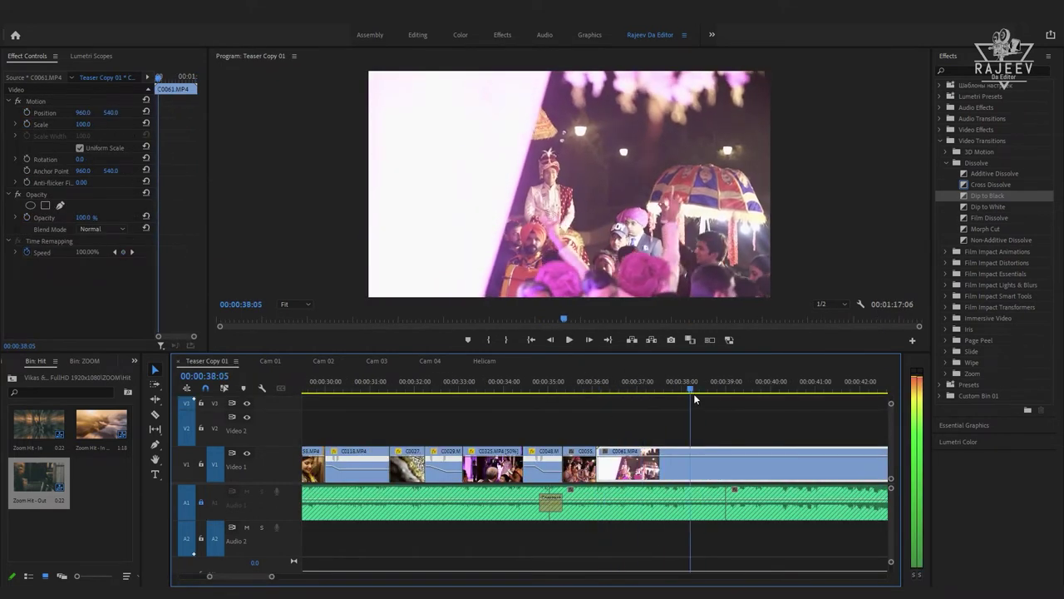
- Replay the C0055-to-C0061 cut, then return to the Cam 02 footage
left_click(507, 388)
key("space")
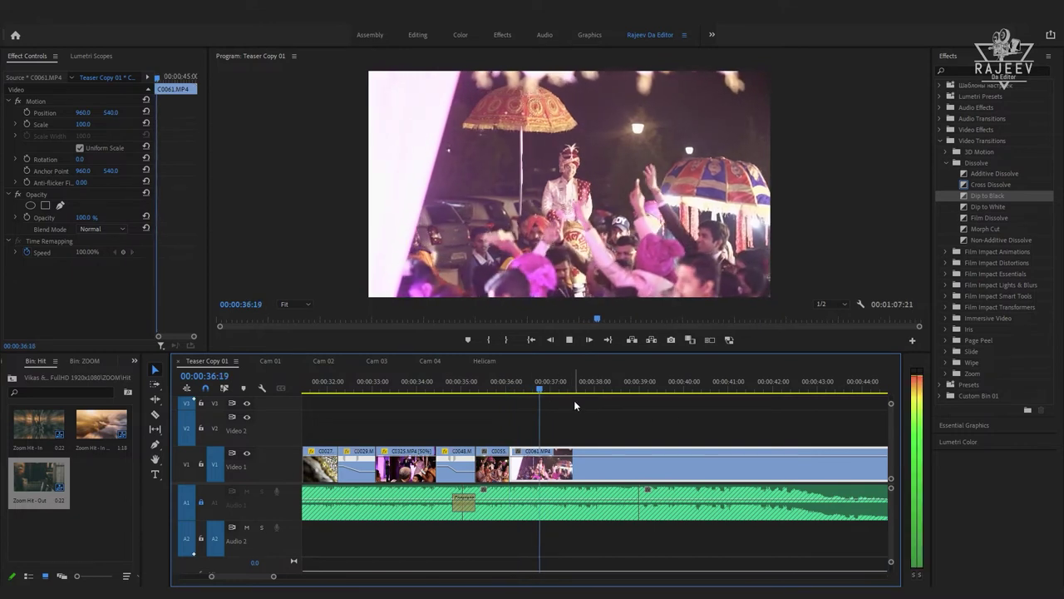
key("space")
key("Up")
key("space")
left_click(545, 389)
key("Up")
key("space")
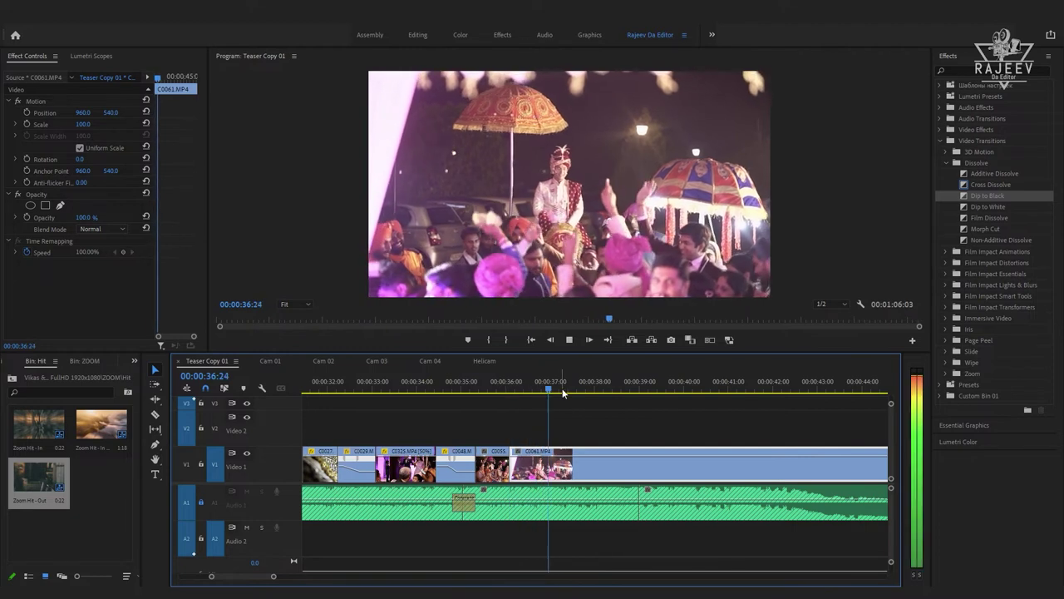
key("Up")
key("Up")
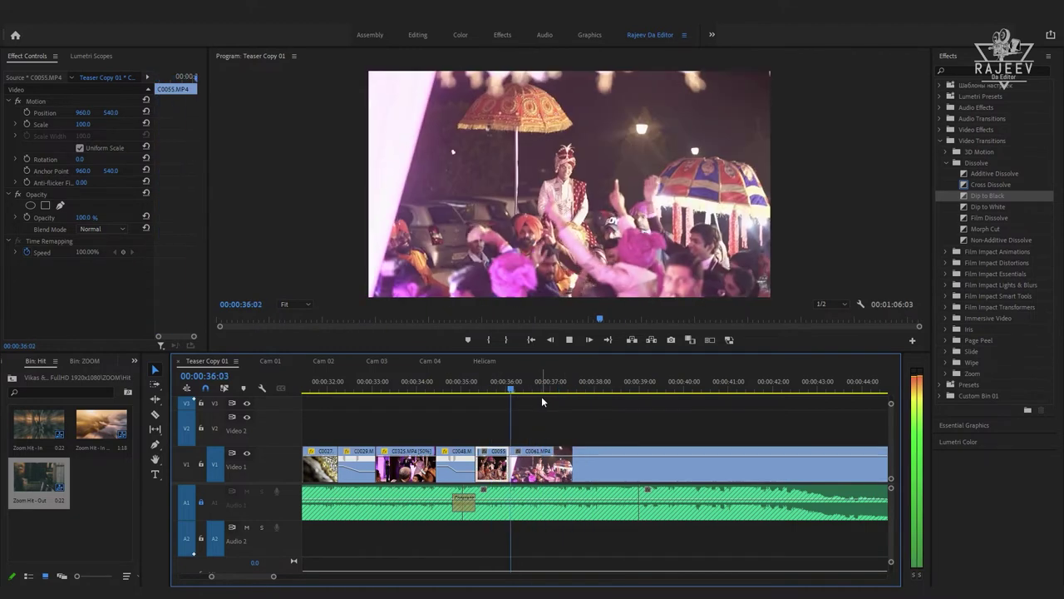
key("space")
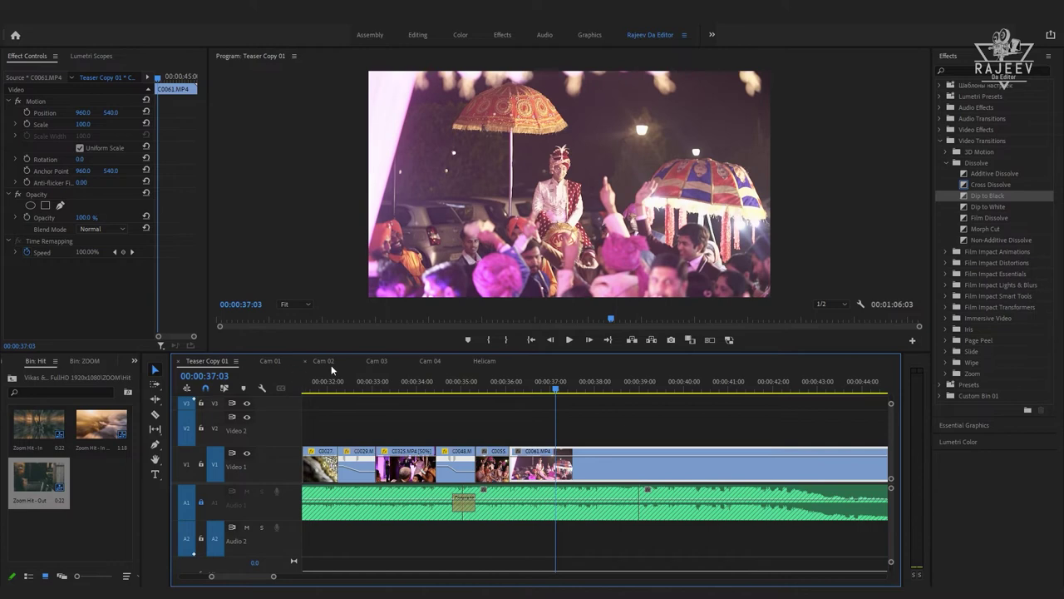
left_click(324, 360)
- Add the DJI_0052 venue drone shot from Helicam to Teaser Copy 01 after C0055
left_click(513, 389)
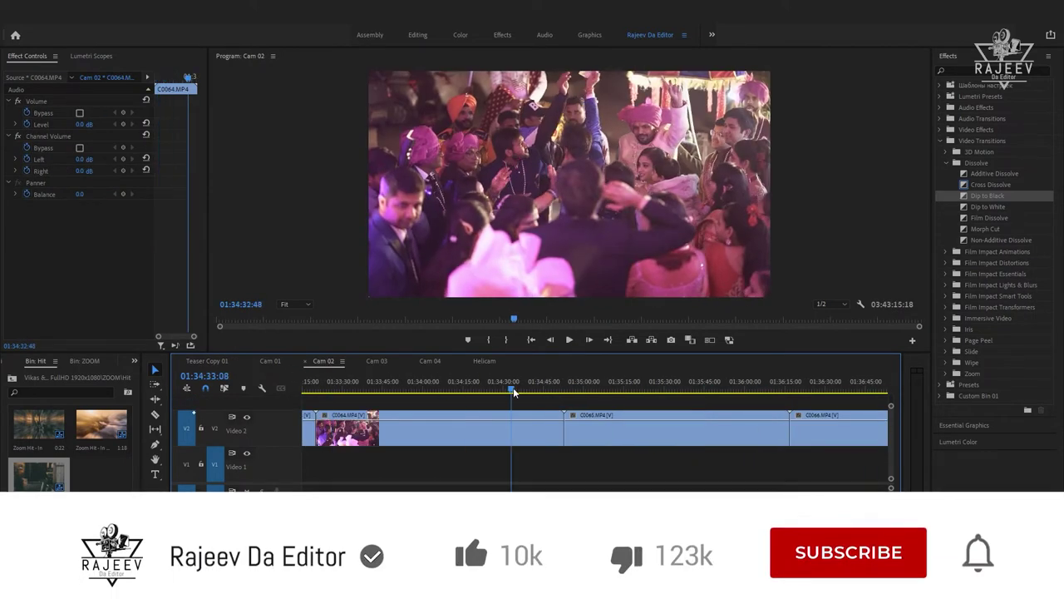
left_click(484, 361)
left_click(517, 389)
left_click_drag(524, 395, 368, 391)
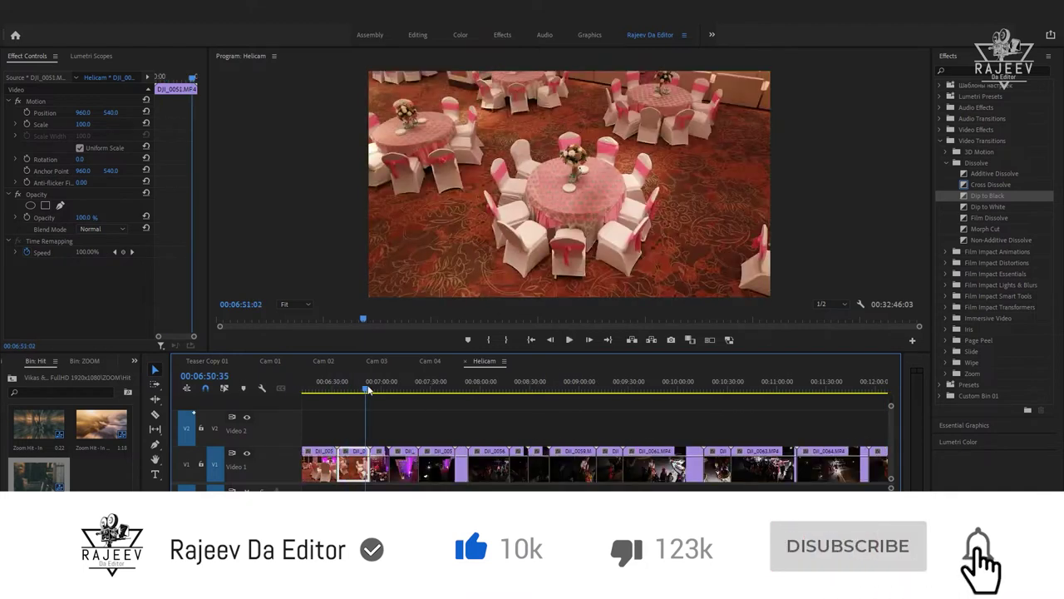
left_click(208, 361)
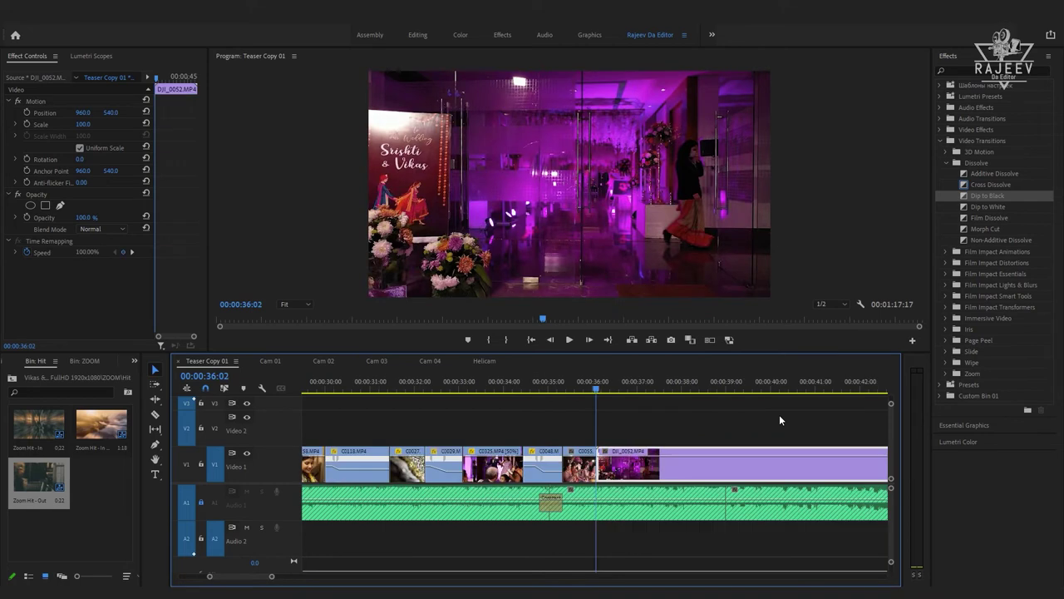
key("space")
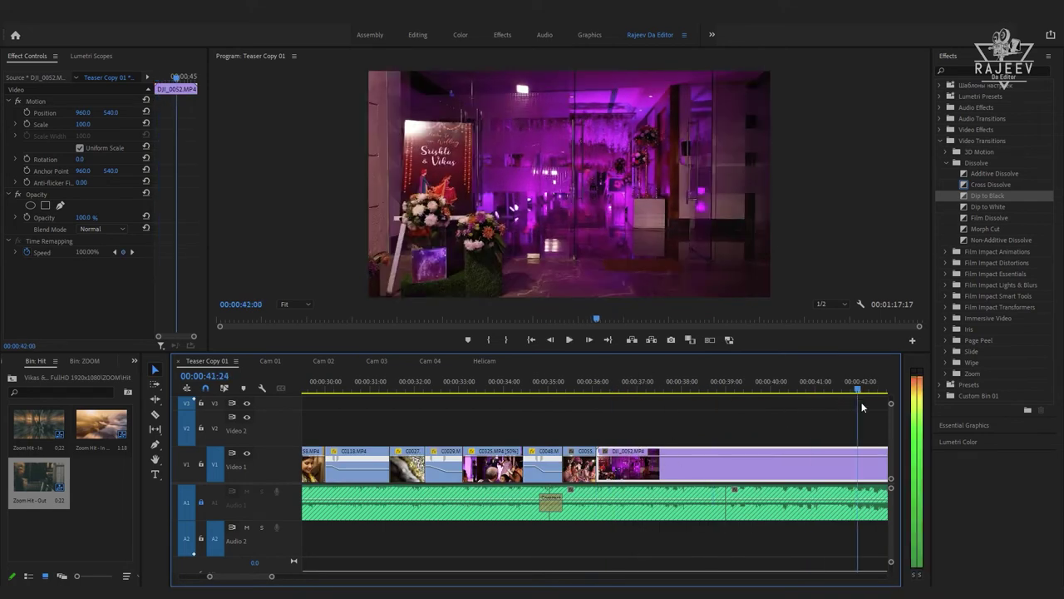
- Ripple-trim DJI_0052's head so the shot opens on the lit gate
left_click(860, 382)
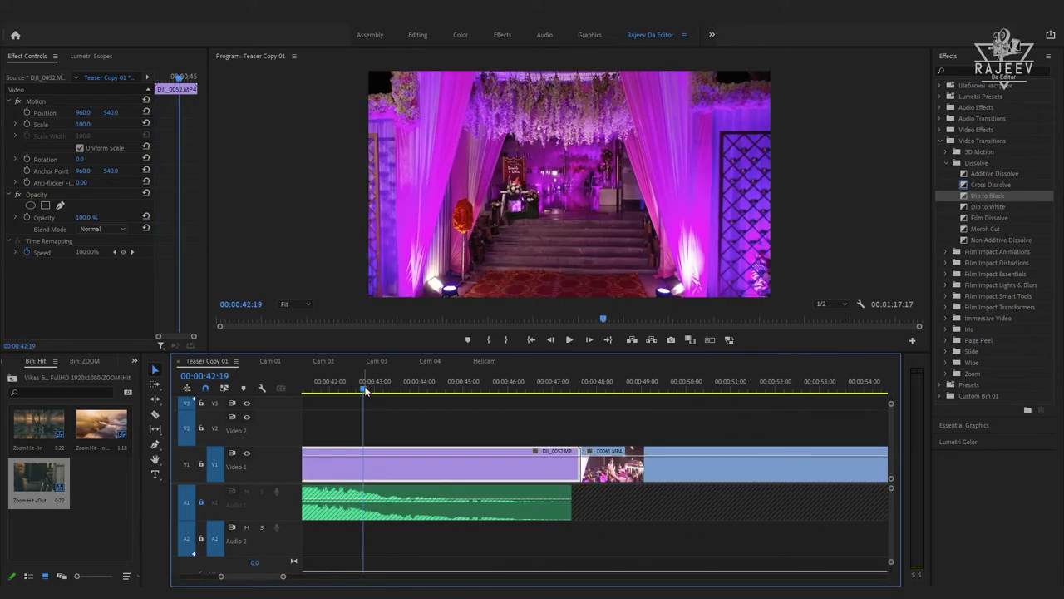
left_click_drag(366, 390, 331, 395)
key("Up")
mouse_move(596, 385)
left_mouse_down()
mouse_move(653, 404)
mouse_move(647, 423)
mouse_move(684, 425)
left_mouse_up()
key("q")
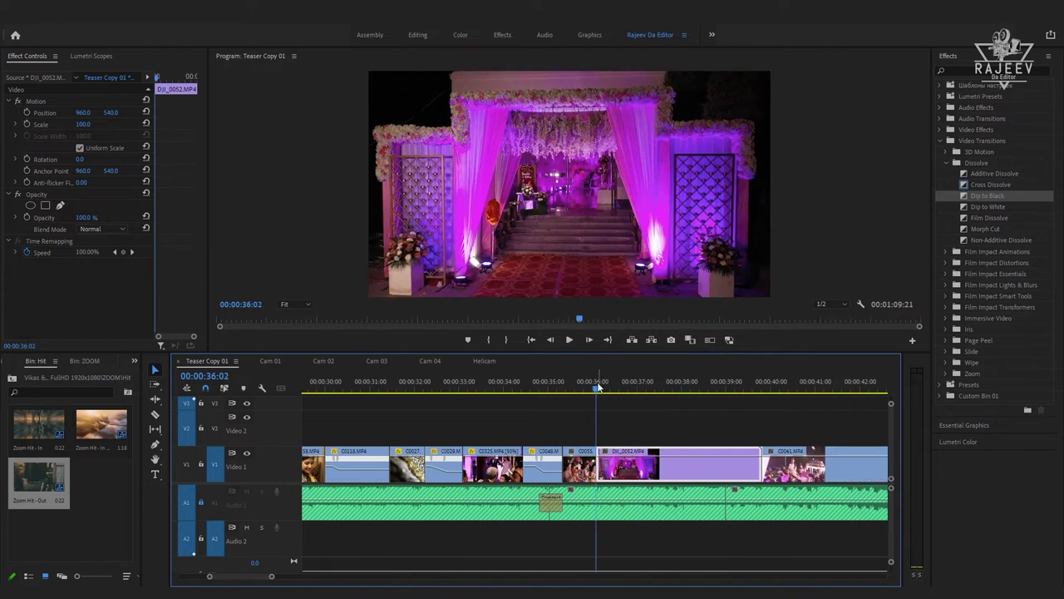
left_click_drag(598, 387, 638, 386)
- Show the DJI_0052 drone shot's speed line and speed it up to shorten it
right_click(605, 453)
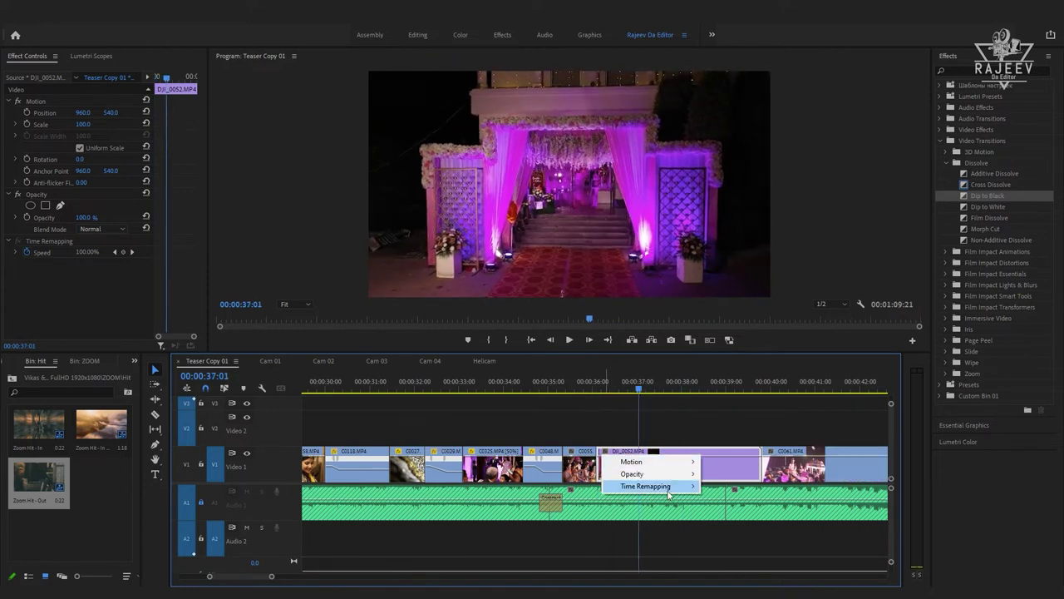
left_click(726, 487)
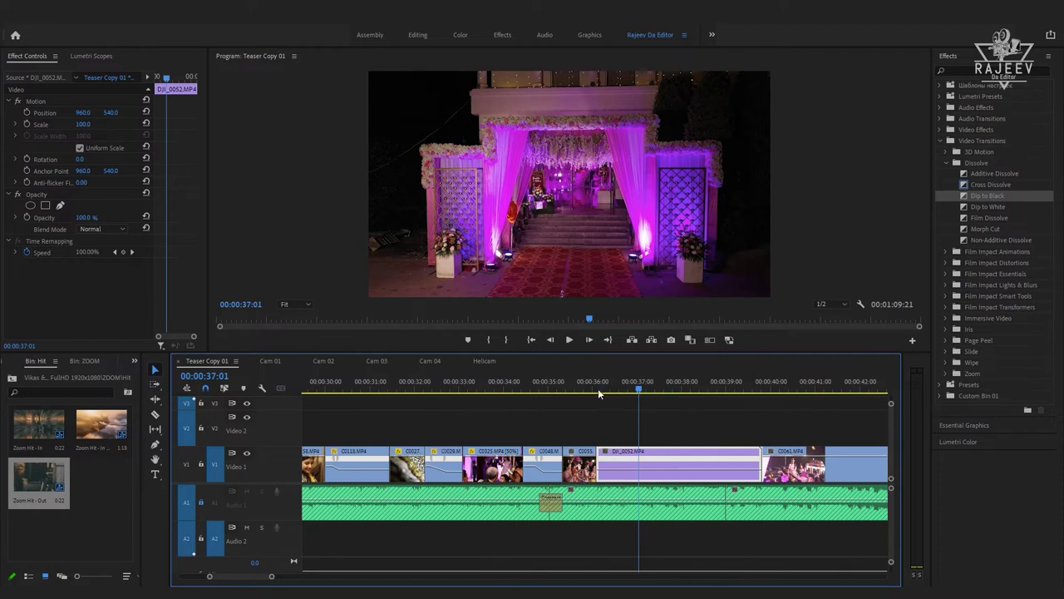
left_click_drag(598, 388, 636, 391)
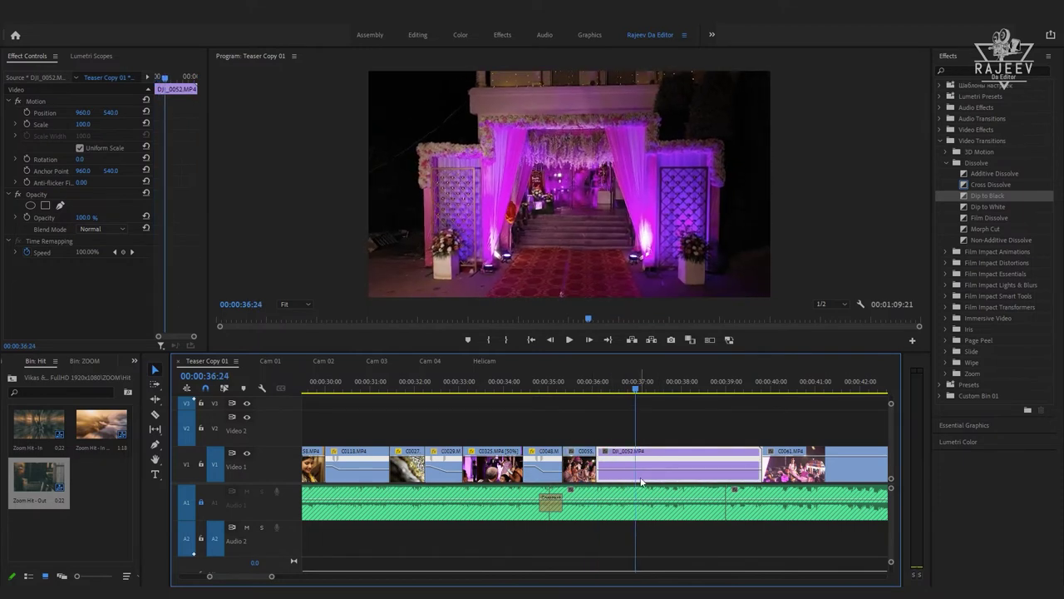
left_click_drag(616, 475, 616, 469)
left_click(574, 382)
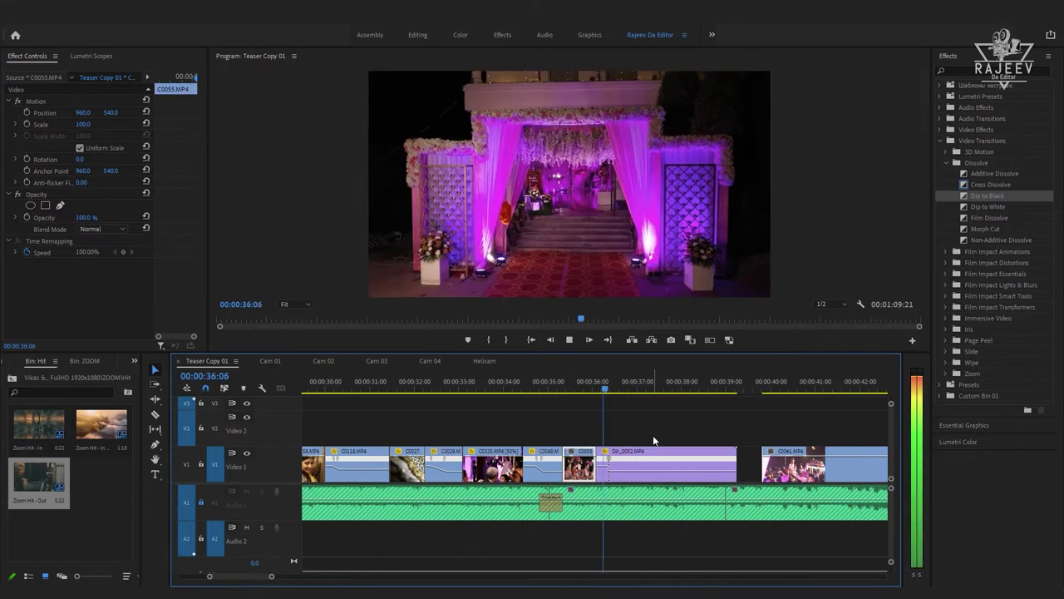
left_click(600, 459)
left_click_drag(608, 456, 591, 422)
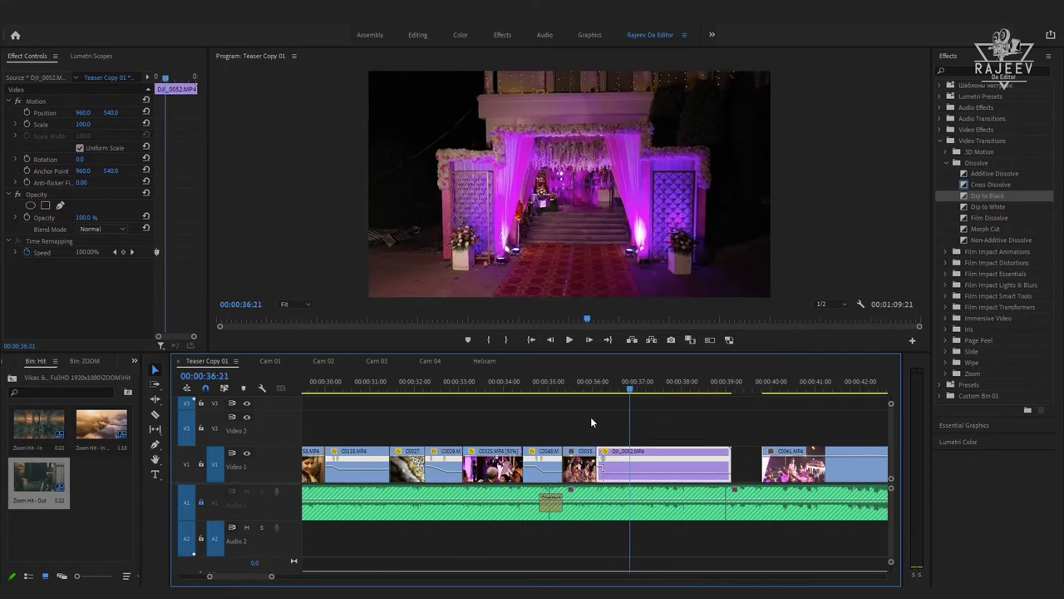
- Lengthen the drone shot's speed ramp and raise its speed to 173%
key("Up")
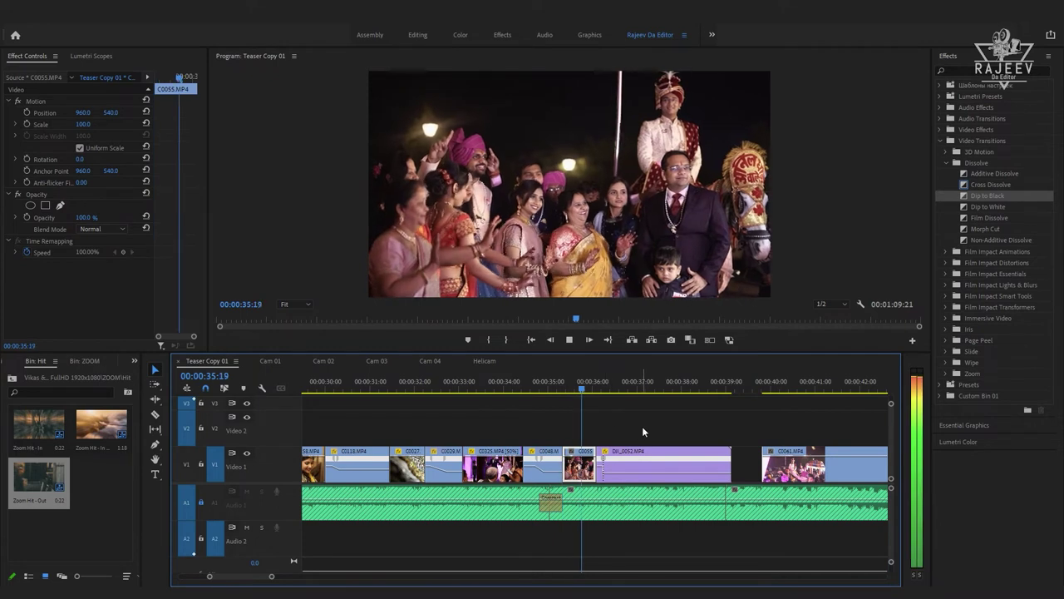
key("space")
mouse_move(637, 470)
left_mouse_down()
mouse_move(613, 474)
mouse_move(615, 449)
left_mouse_up()
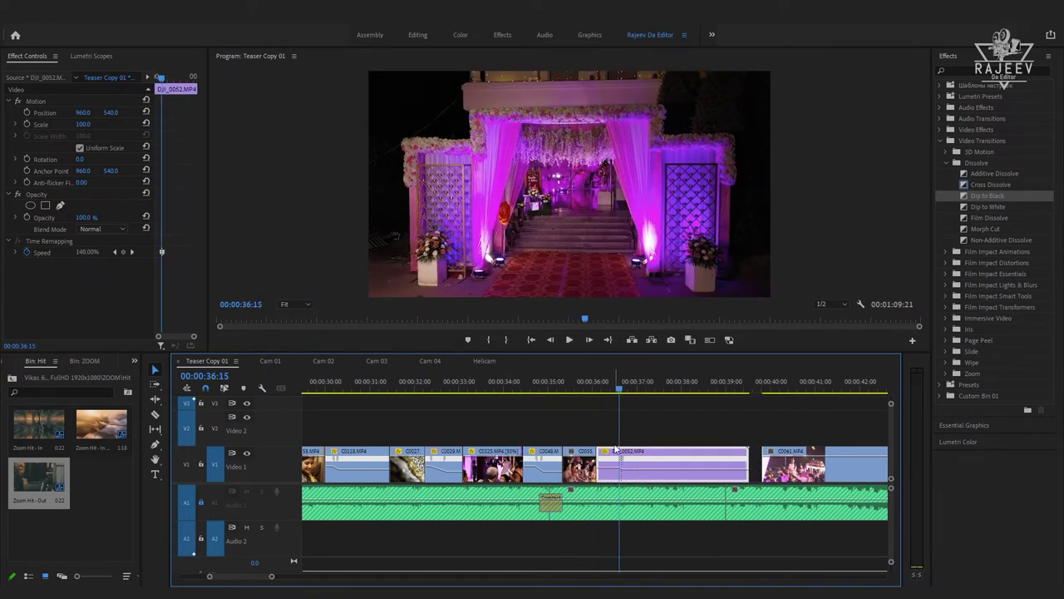
left_click(588, 396)
key("space")
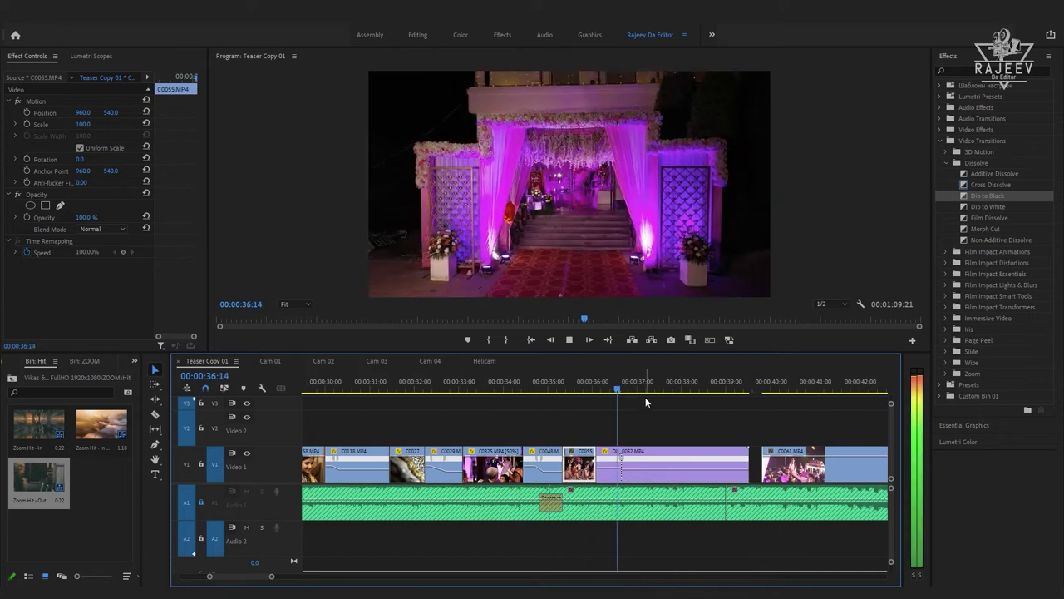
key("space")
left_click_drag(612, 476, 612, 471)
- Review the ramp from C0055 into the drone shot, stopping at 36:17
left_click(592, 384)
key("space")
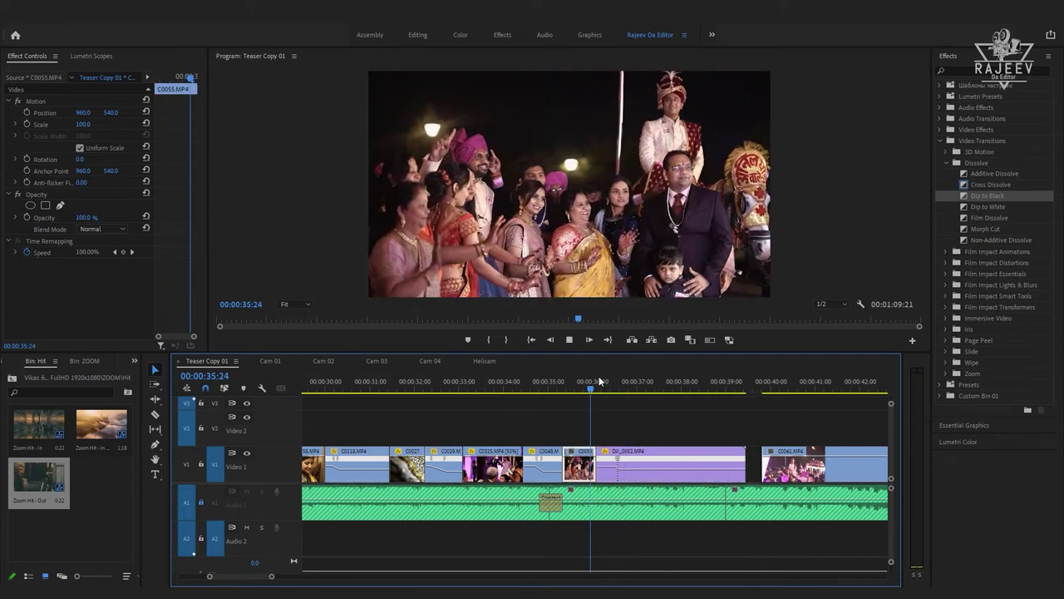
left_click(586, 384)
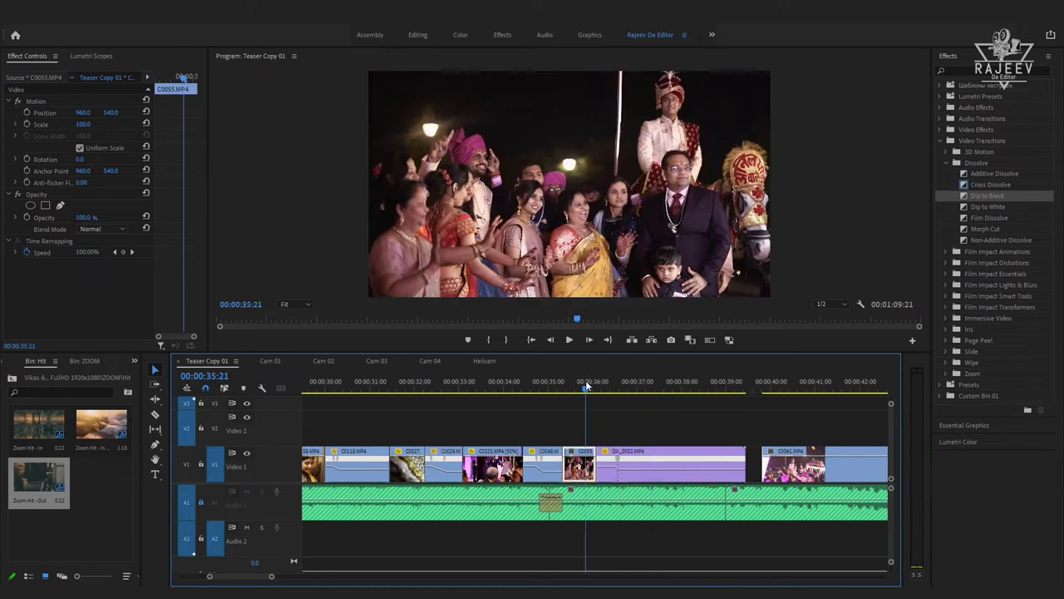
left_click(546, 384)
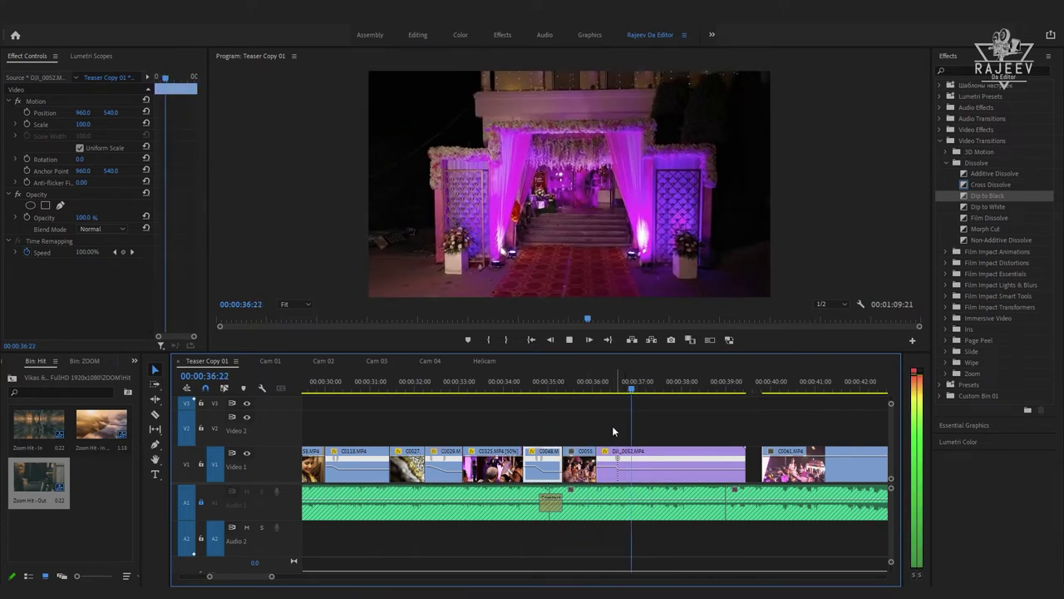
left_click(599, 381)
key("space")
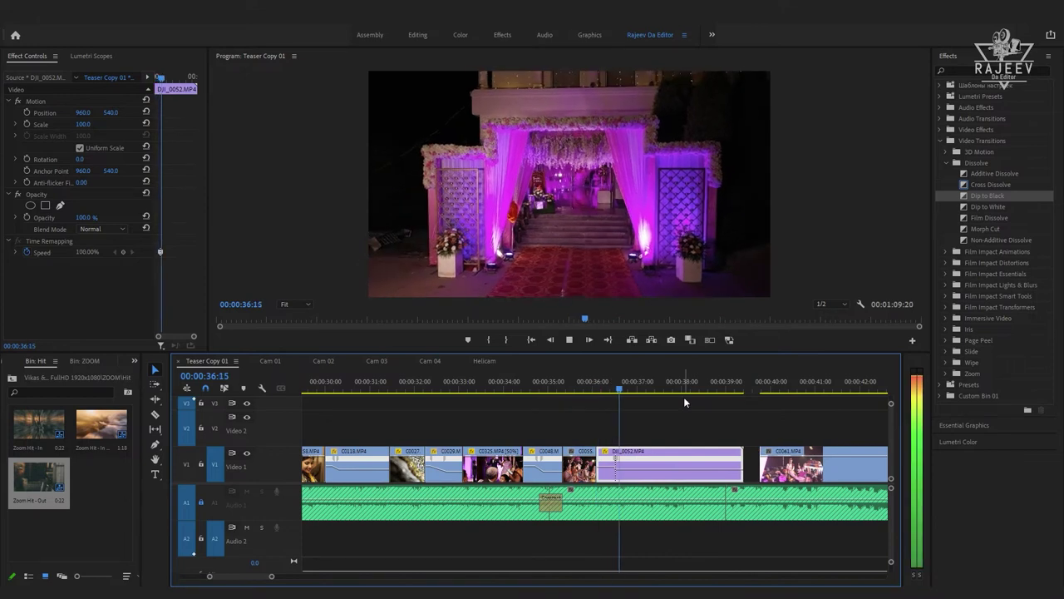
left_click(582, 384)
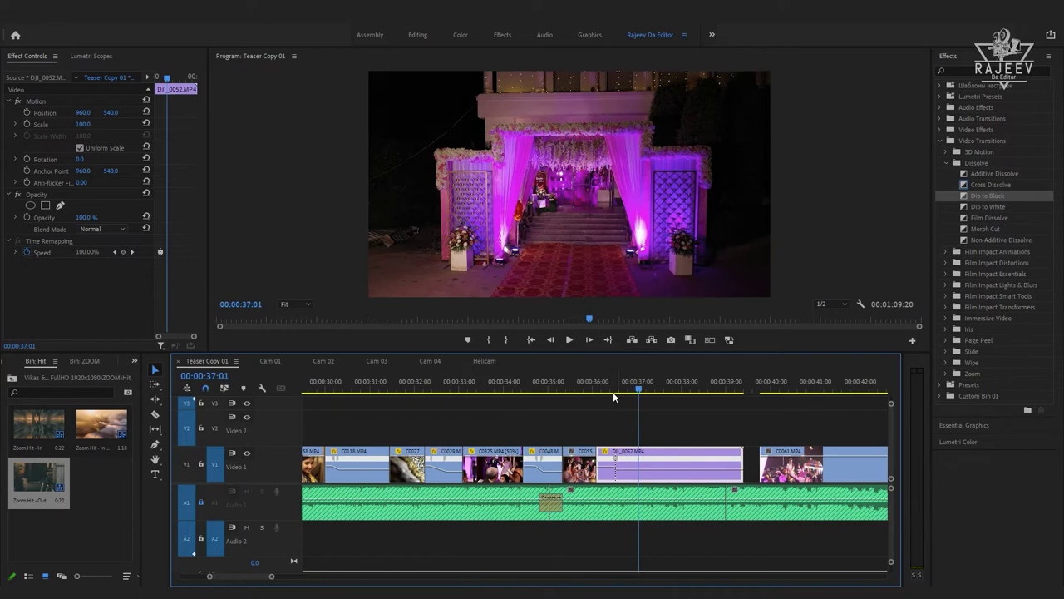
left_click(647, 455)
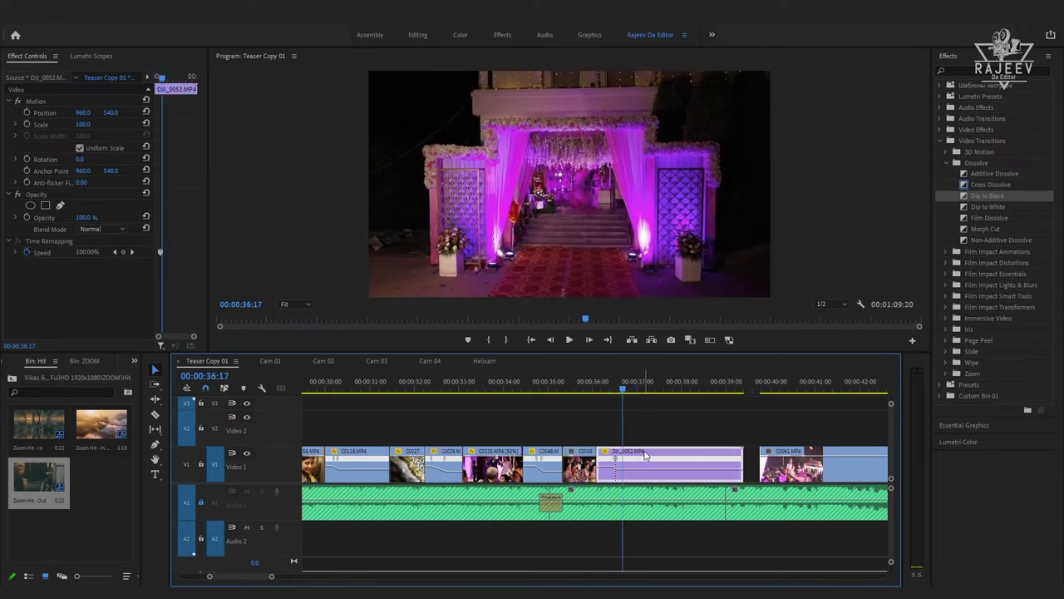
- Cut the drone shot's tail at 36:17 and remove the gap before C0061
key("w")
key("space")
key("Delete")
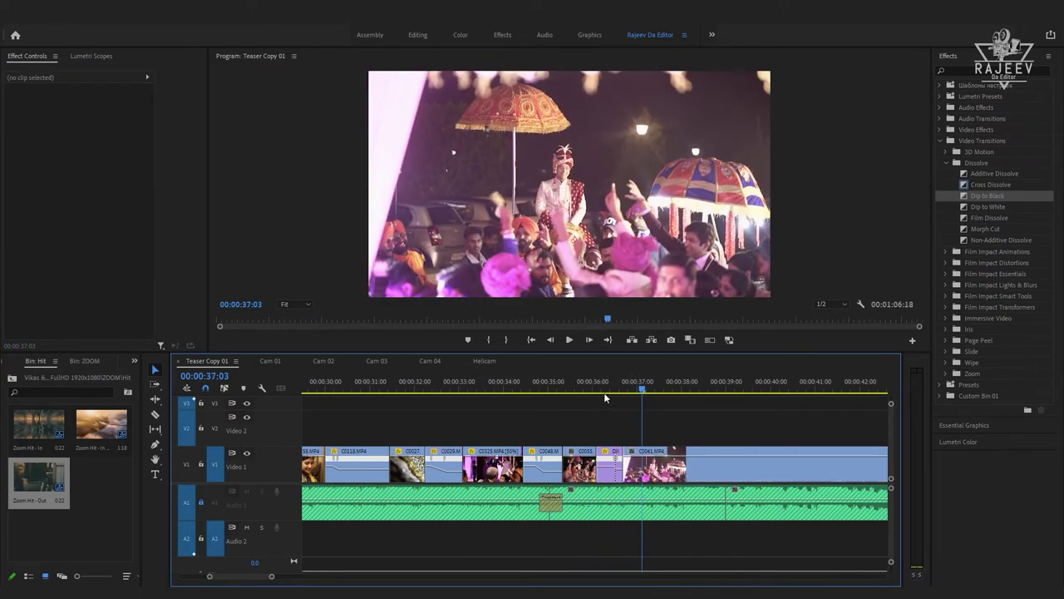
key("space")
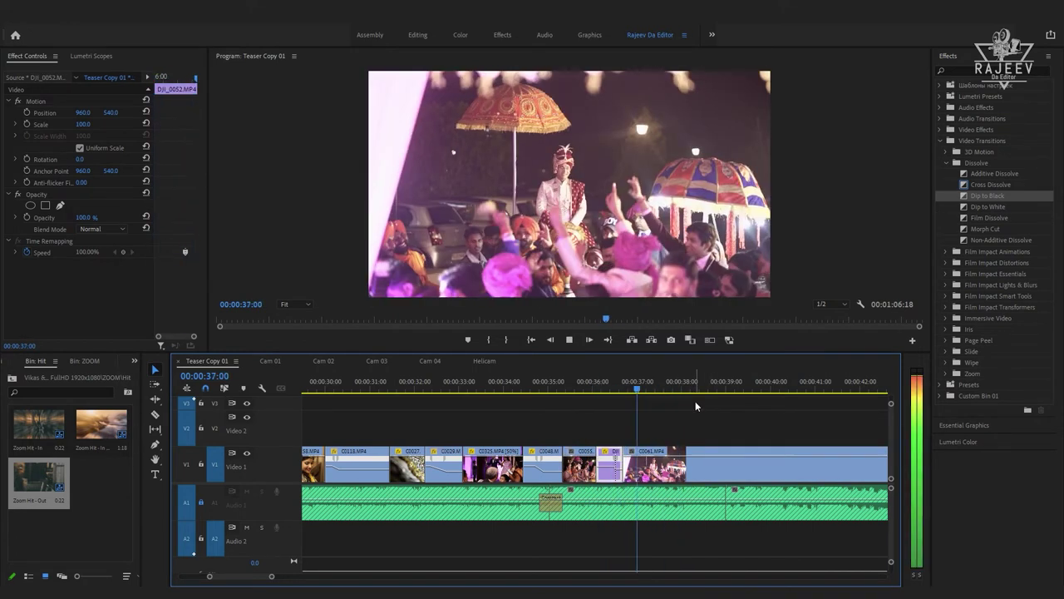
- Ripple-trim C0061's end back to the playhead at 37:13
key("space")
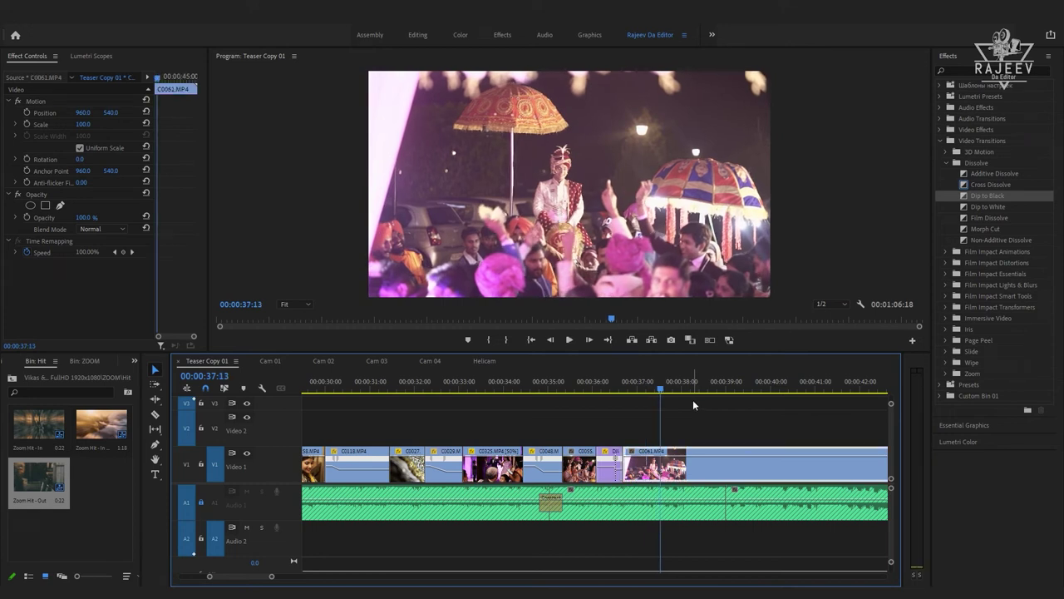
key("w")
key("space")
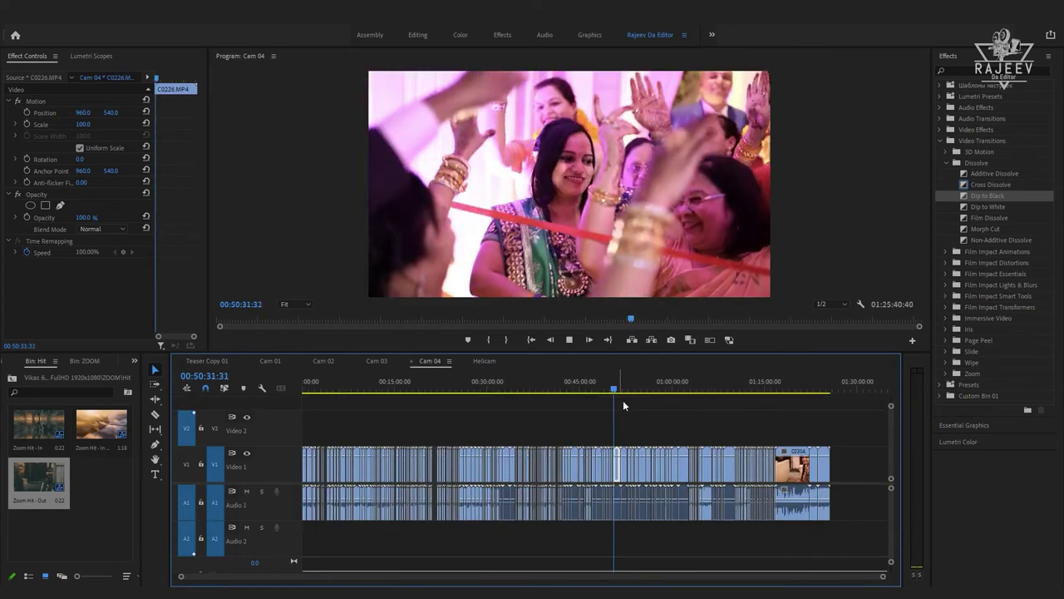
- Zoom into the Cam 04 footage around 30 minutes to find the baraat drummers clip C0214
left_click_drag(623, 400, 515, 440)
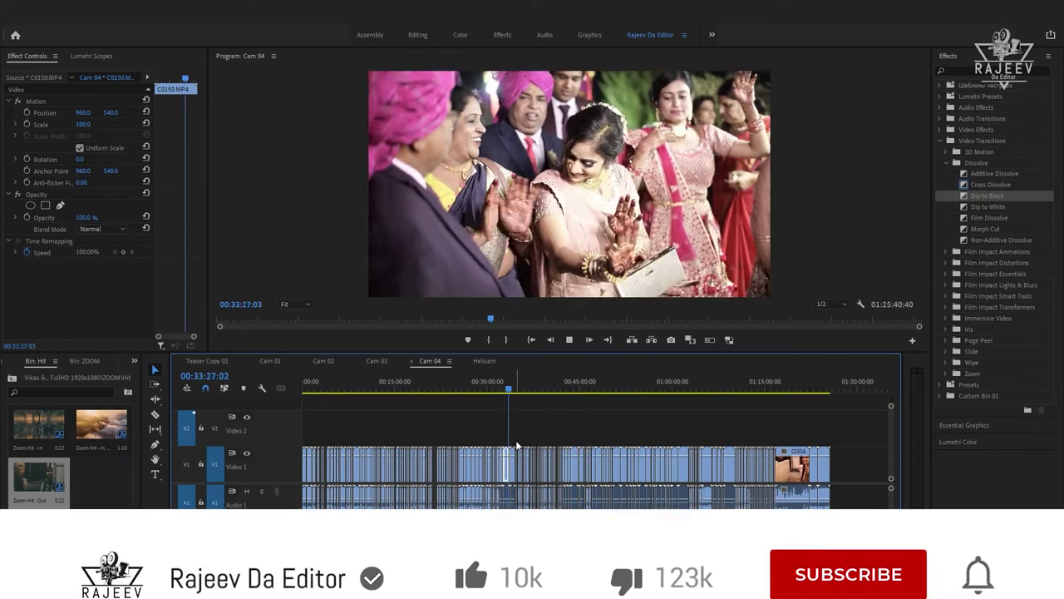
mouse_move(515, 440)
left_mouse_down()
mouse_move(528, 418)
mouse_move(933, 447)
left_mouse_up()
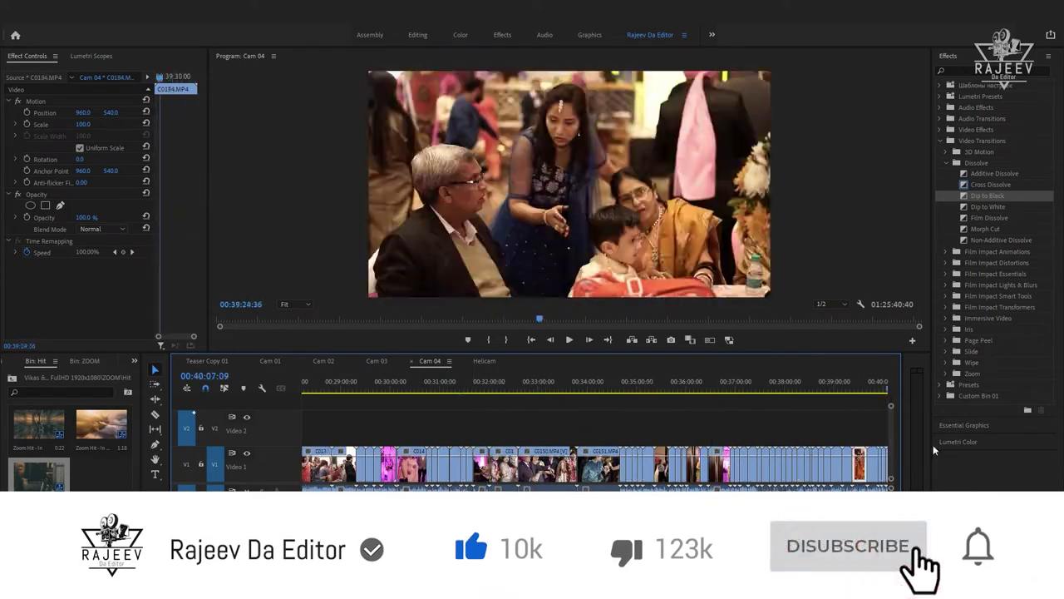
mouse_move(932, 449)
left_mouse_down()
mouse_move(597, 404)
mouse_move(719, 407)
left_mouse_up()
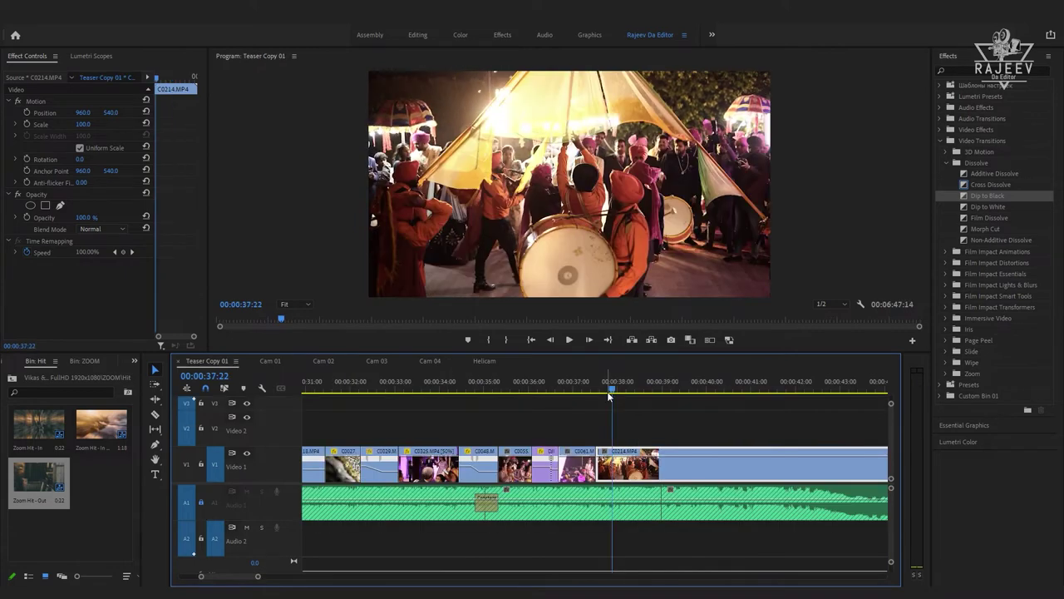
- Preview the teaser from 36:20 on C0061 through the new C0214 baraat clip
key("space")
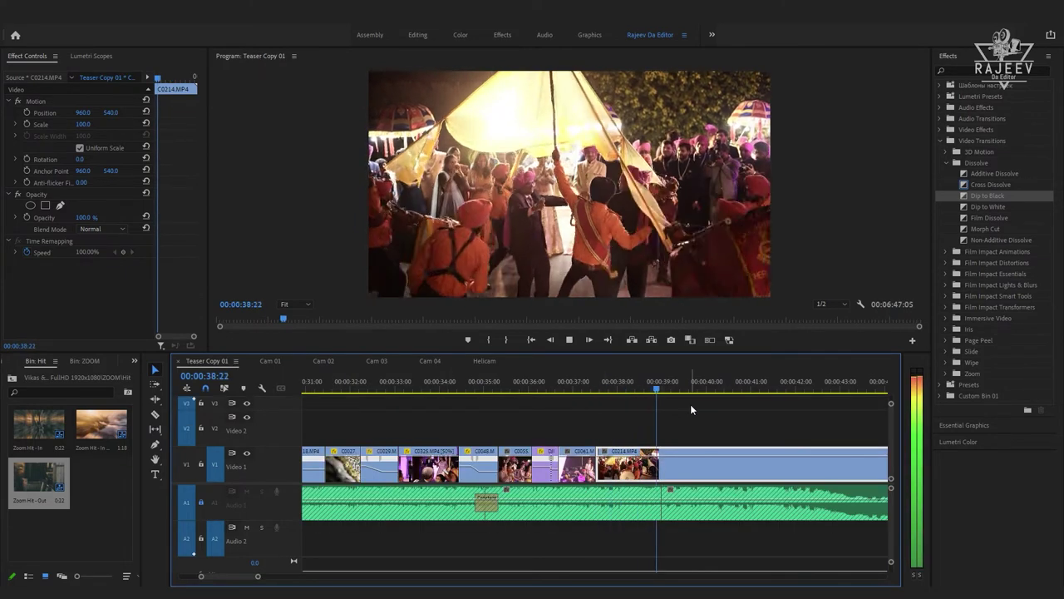
left_click(591, 387)
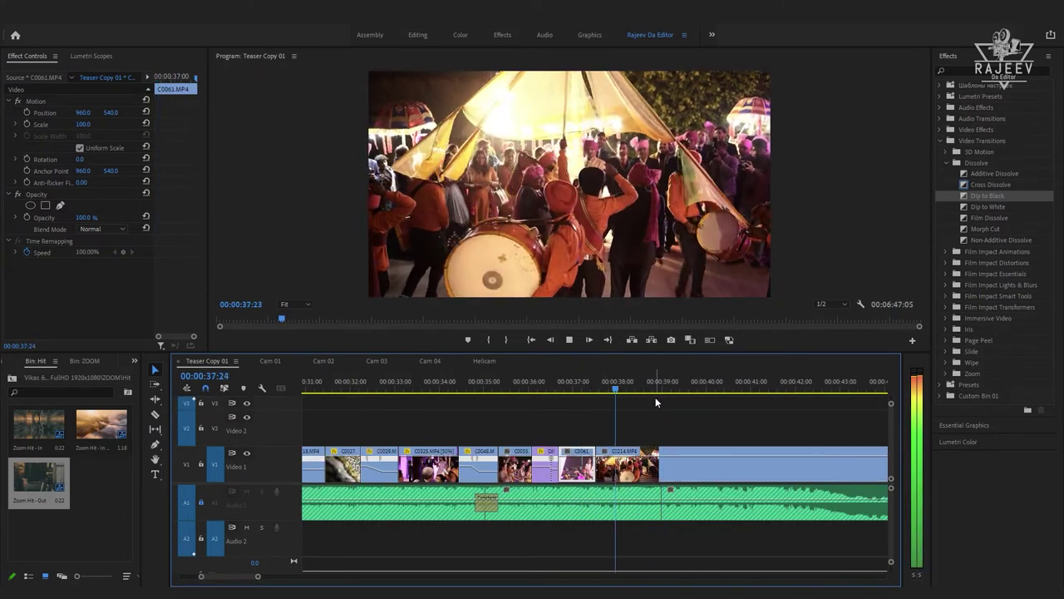
left_click_drag(632, 388, 620, 388)
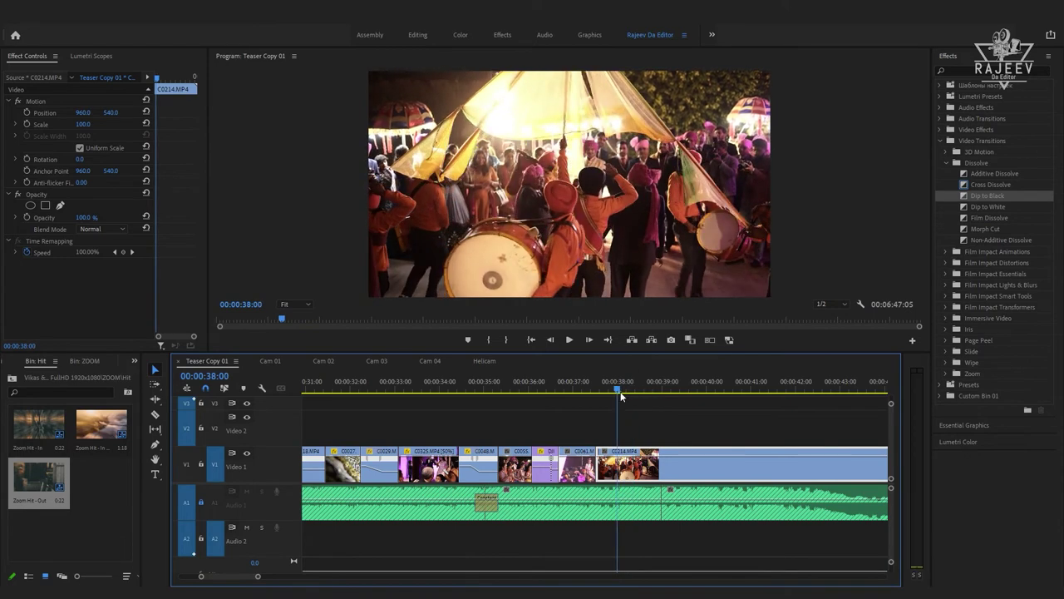
key("space")
left_click(565, 388)
key("space")
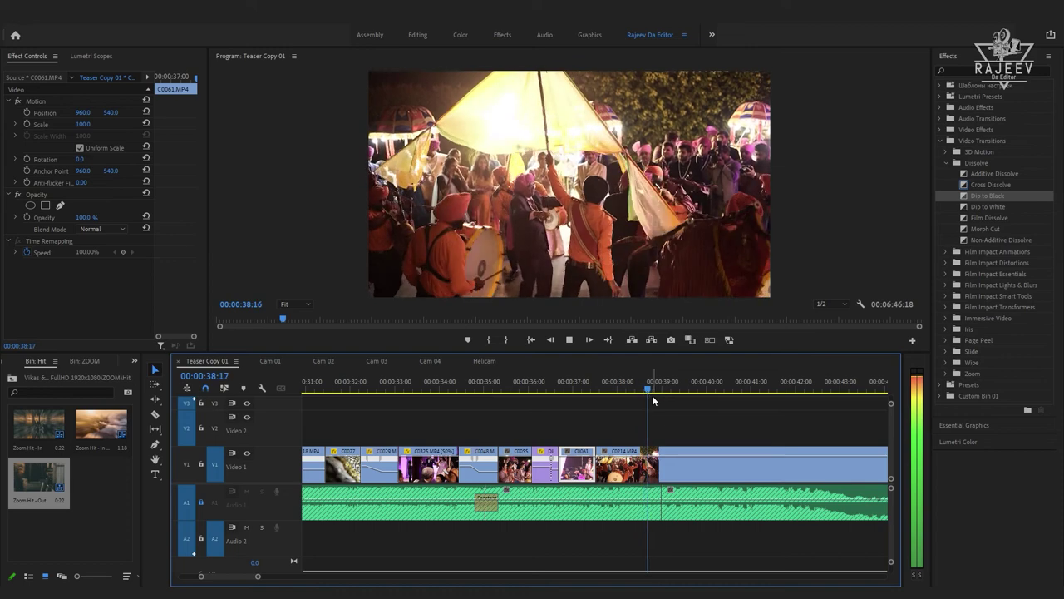
key("Up")
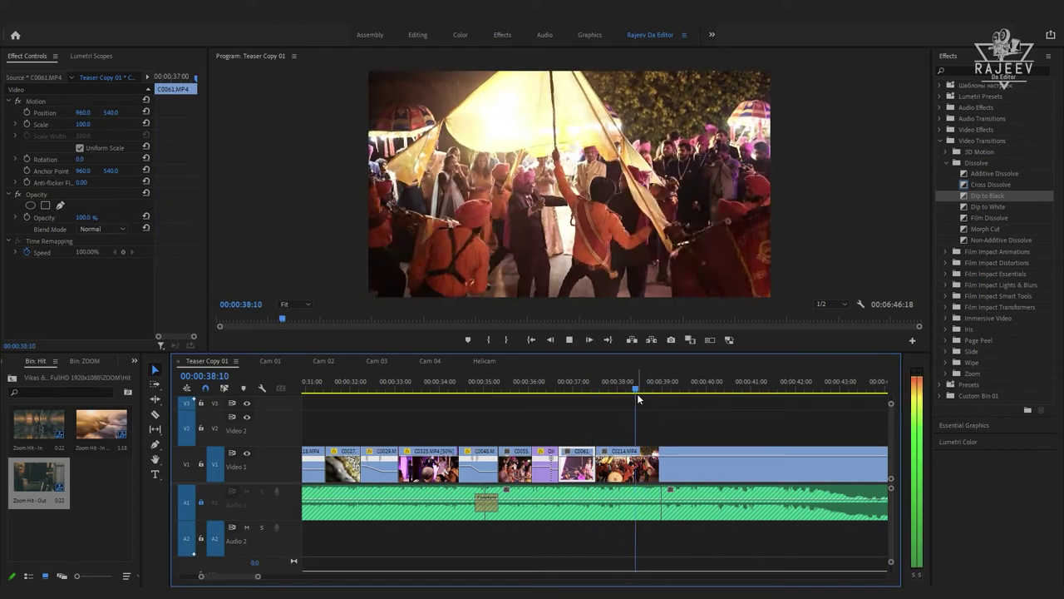
- Skim and replay the groom clip C0084, parking the playhead just inside its start
scroll(667, 476, "down", 2)
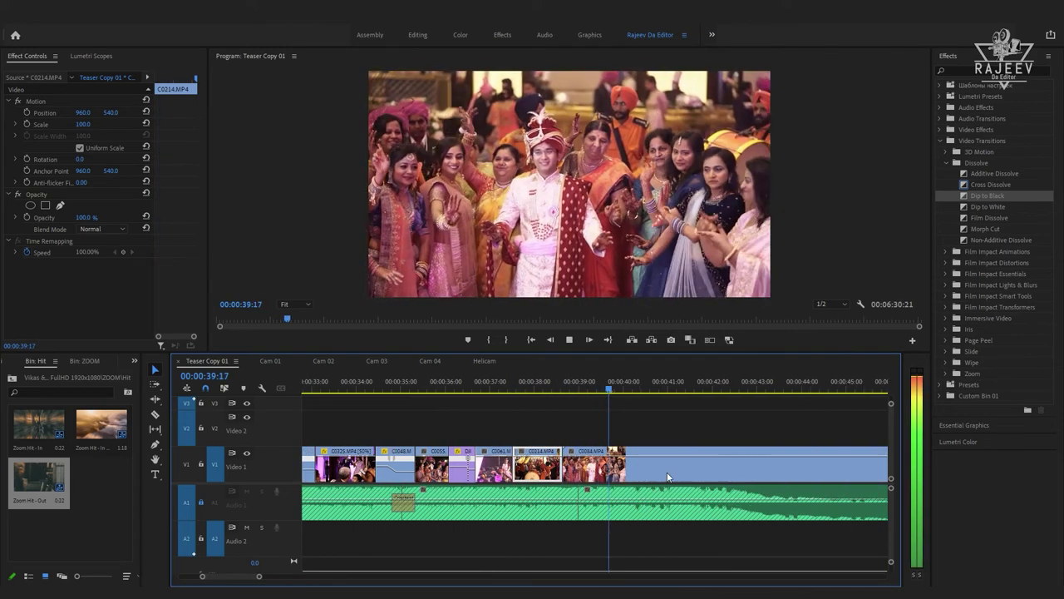
key("l")
key("l")
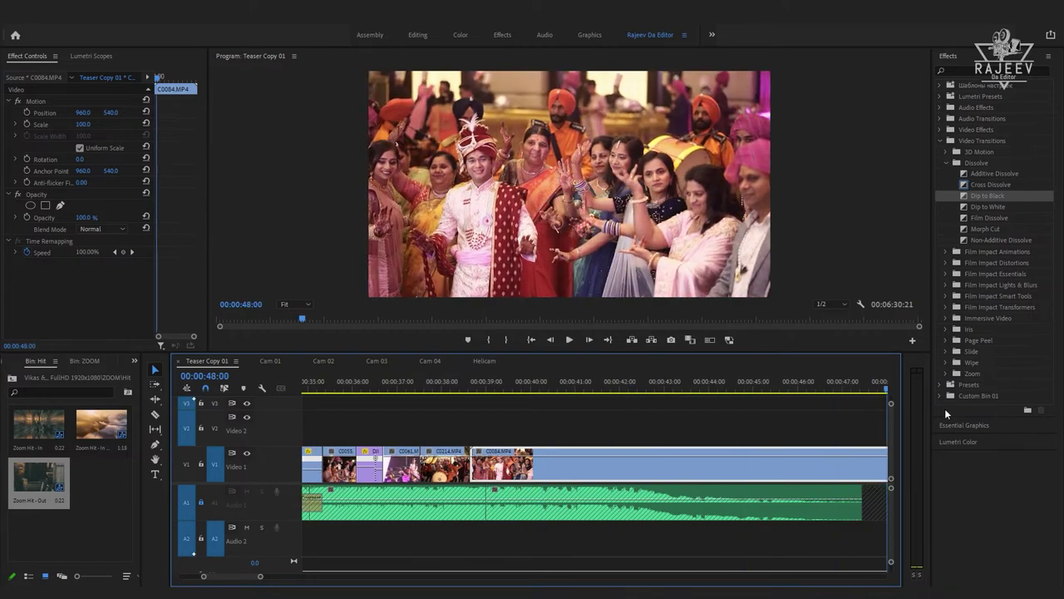
left_click_drag(402, 381, 883, 384)
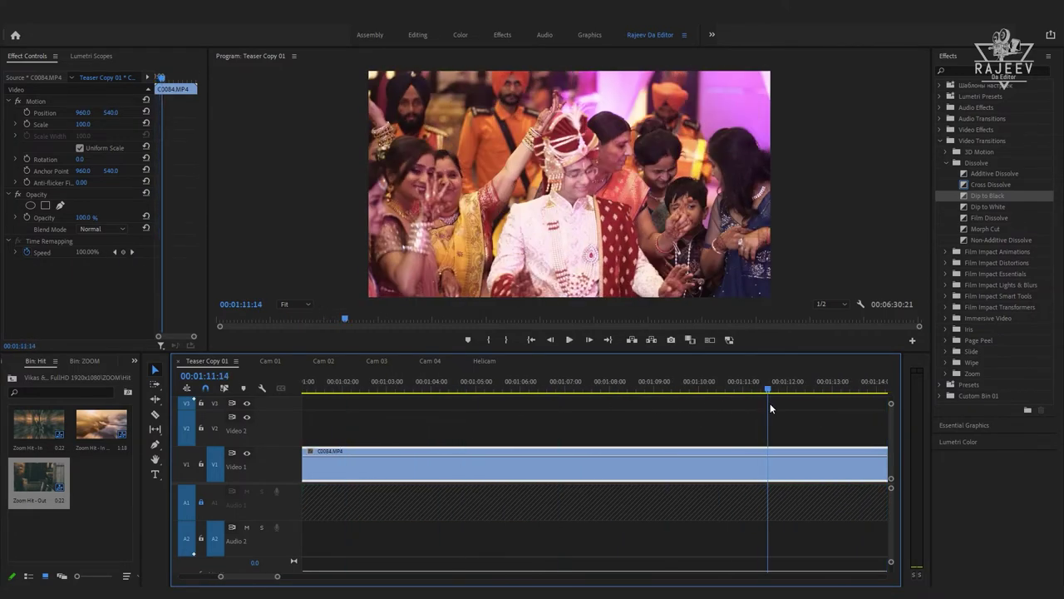
key("Up")
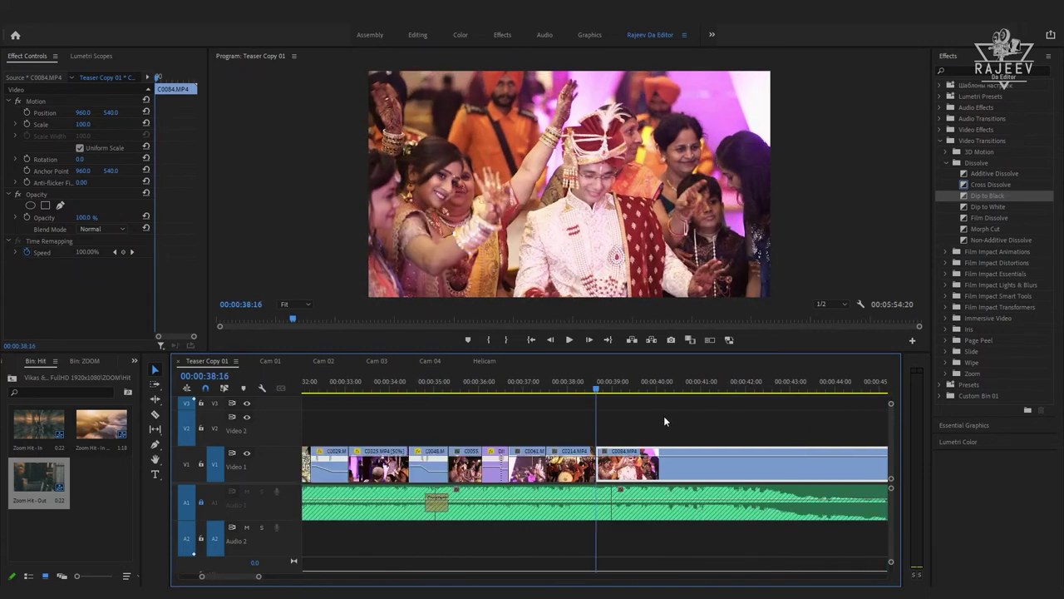
key("Up")
key("space")
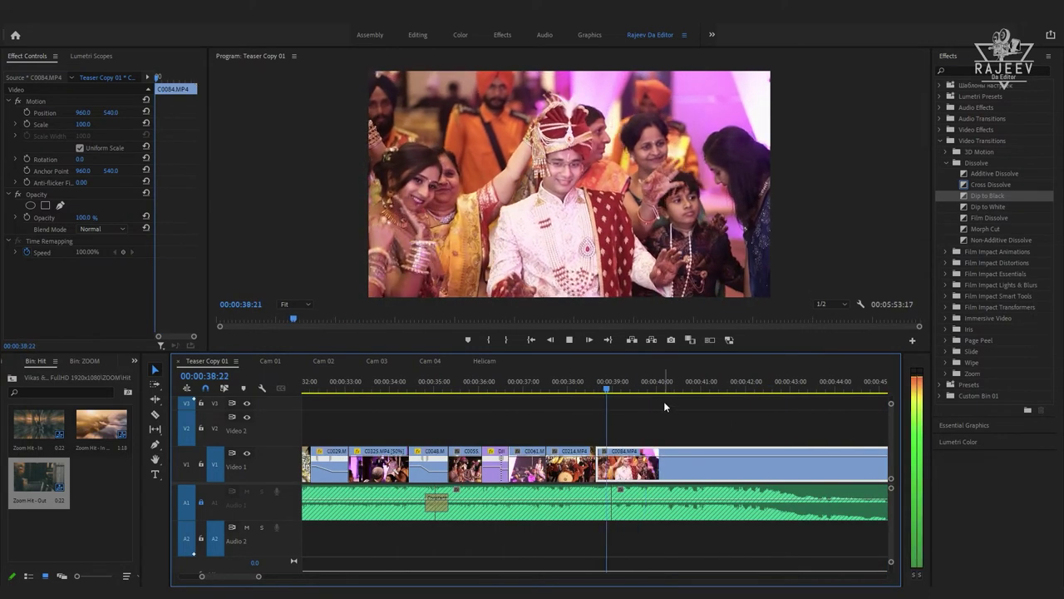
mouse_move(706, 389)
left_mouse_down()
mouse_move(609, 389)
mouse_move(635, 388)
mouse_move(618, 408)
left_mouse_up()
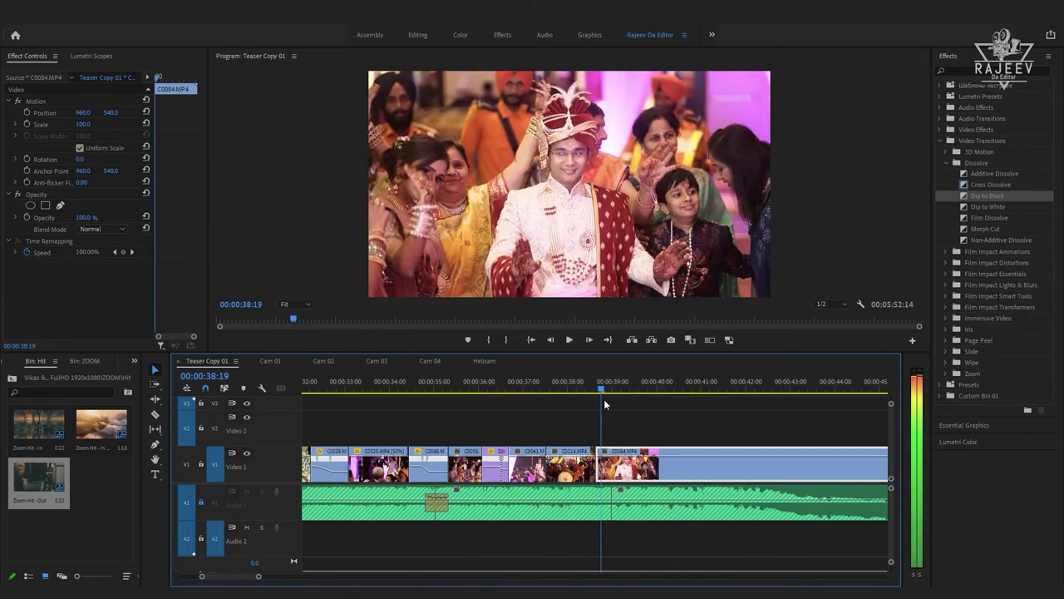
left_click_drag(617, 408, 620, 465)
- Show C0084's speed line and raise its speed to 161%
right_click(603, 455)
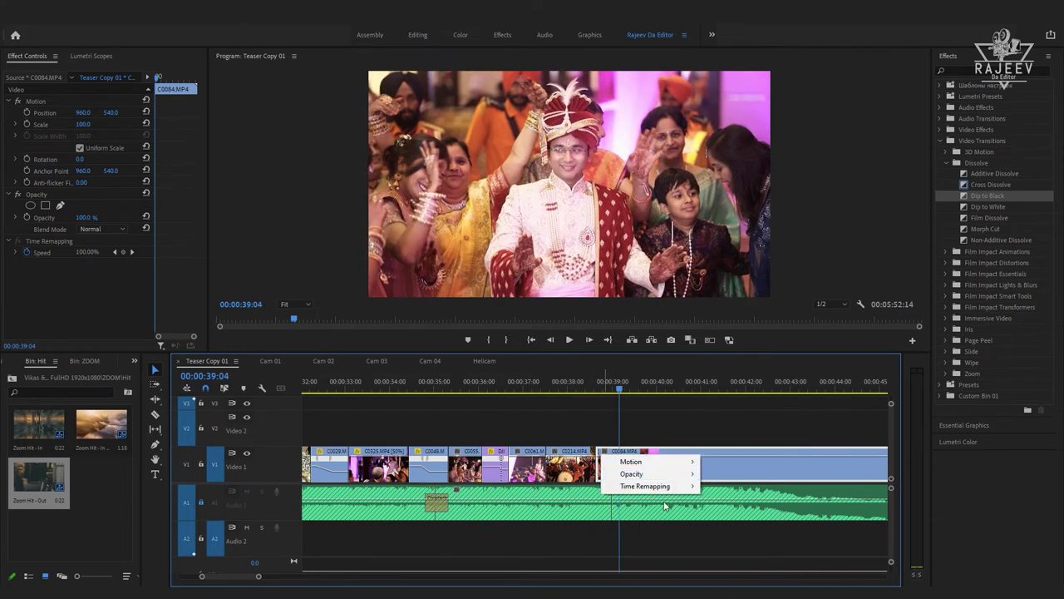
left_click(699, 487)
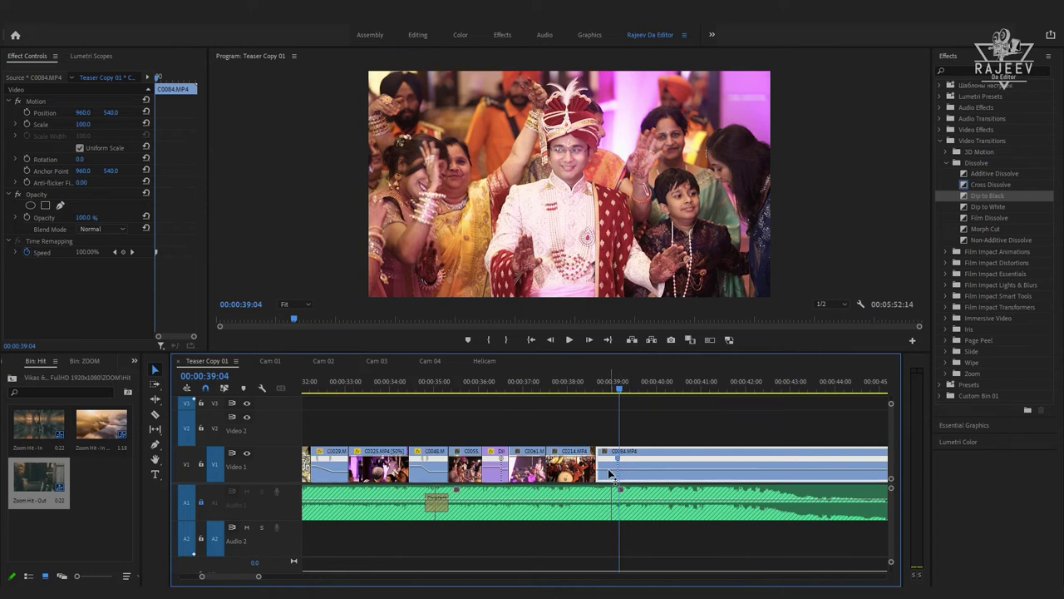
left_click_drag(613, 481, 608, 452)
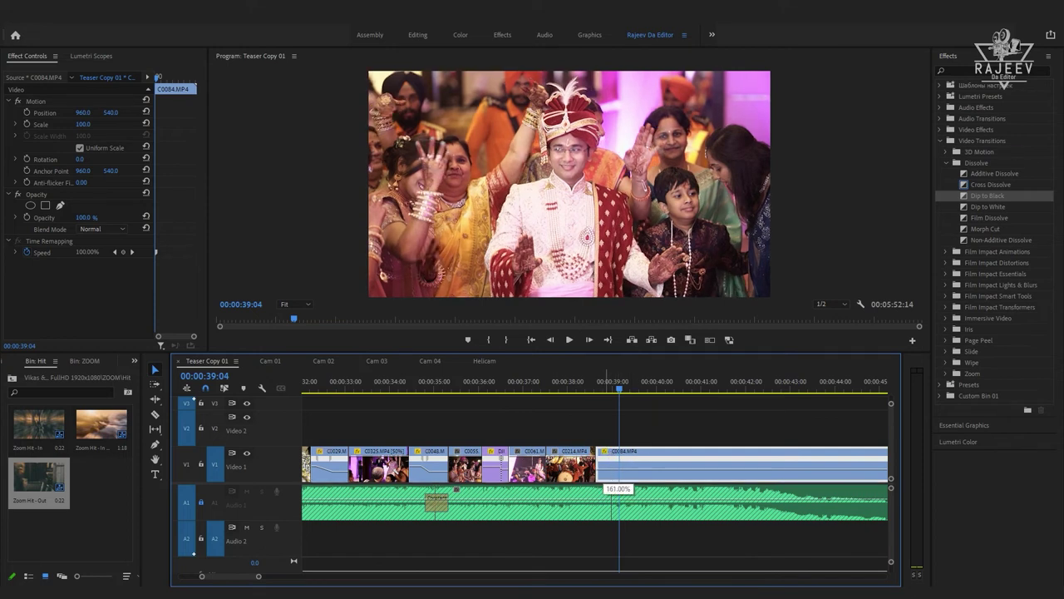
left_click_drag(615, 489, 606, 441)
- Ripple-trim C0214's end at 38:10 so C0084 follows directly, then preview the cut
key("space")
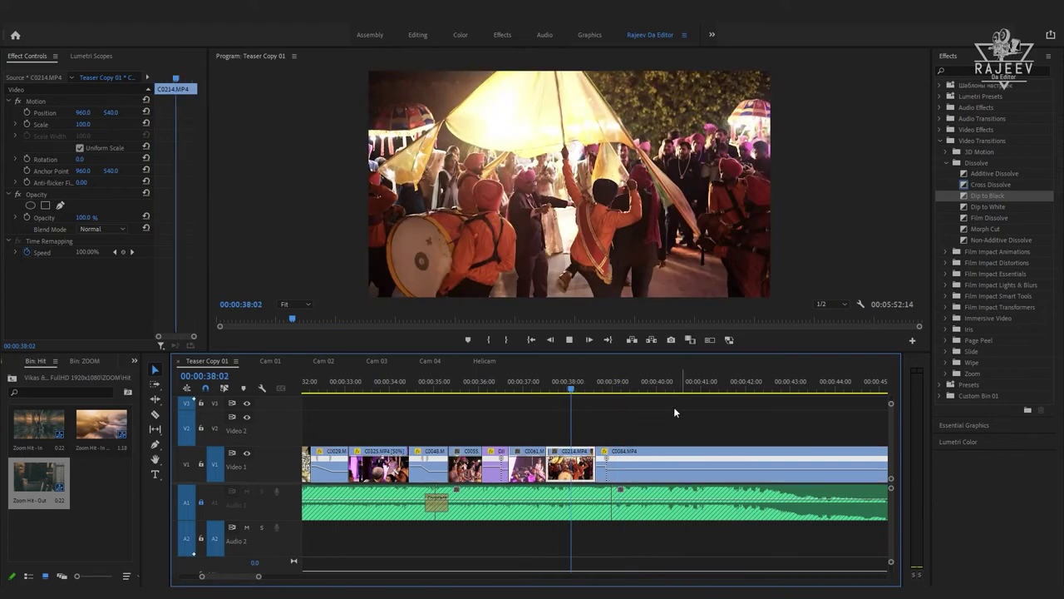
key("space")
key("space")
key("space")
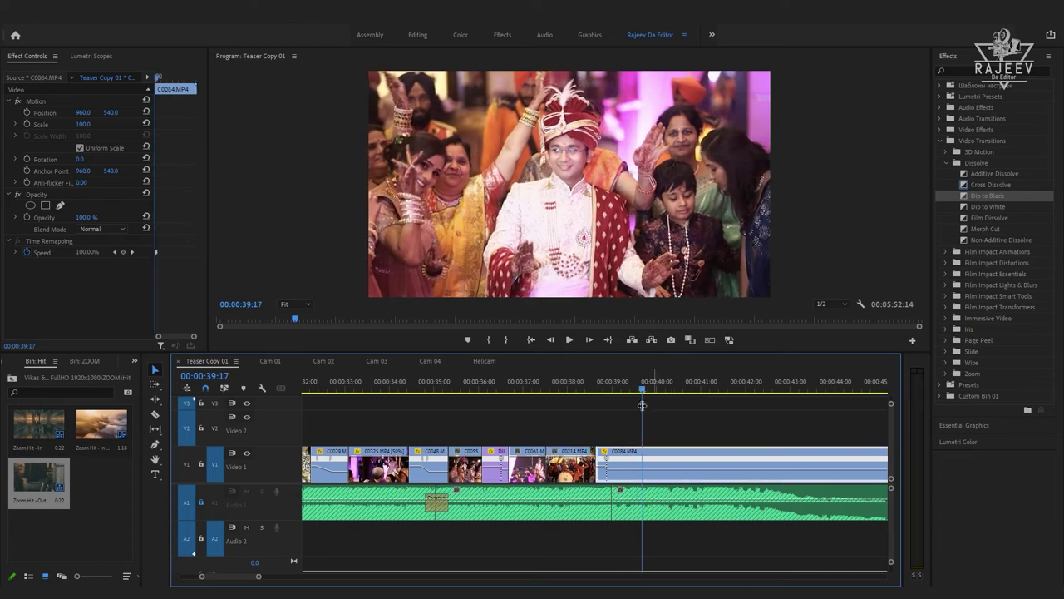
key("space")
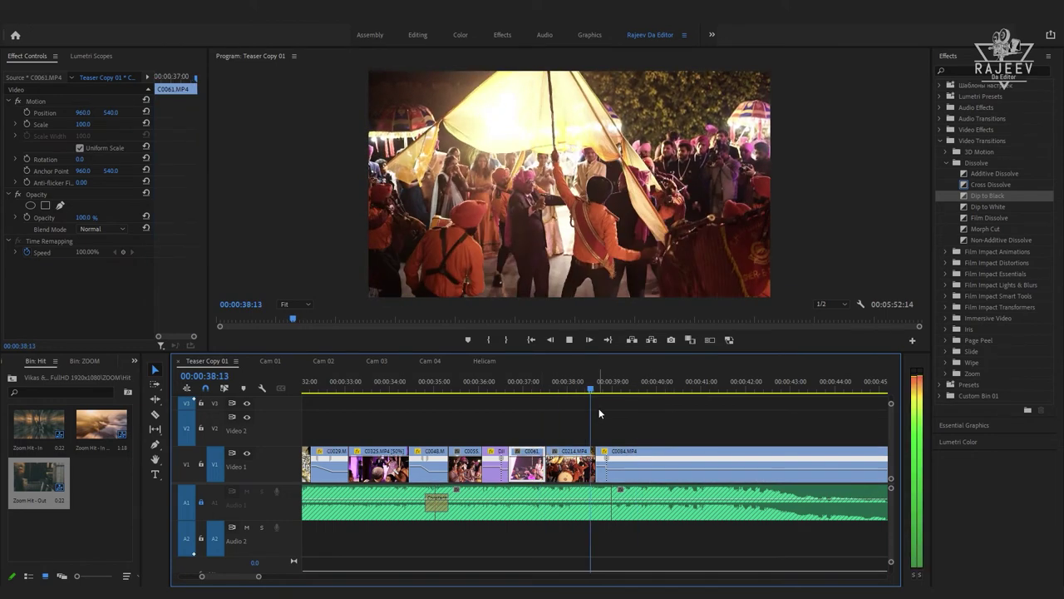
key("space")
key("space")
key("space")
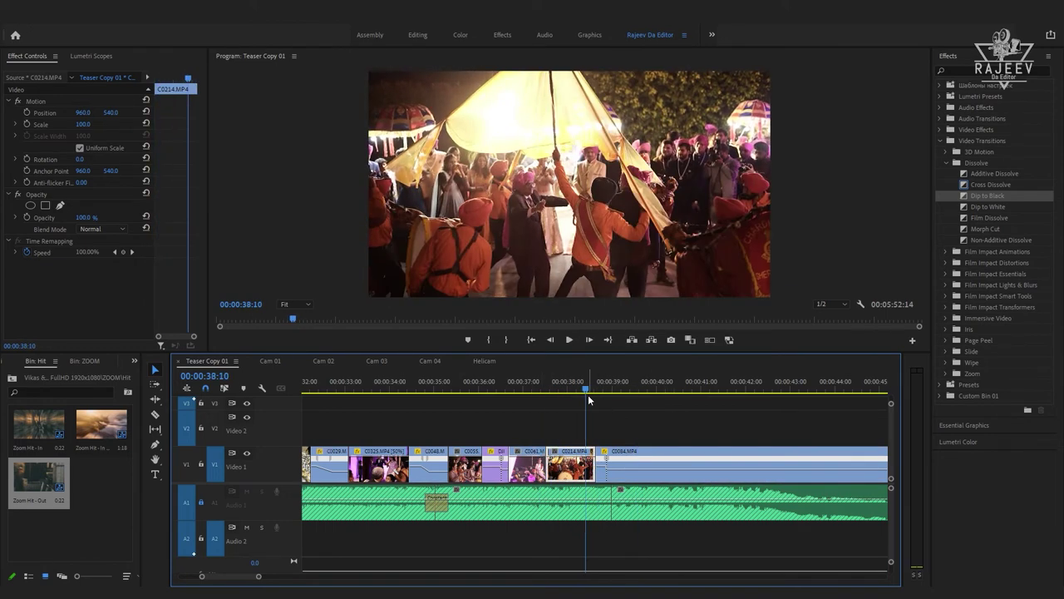
key("w")
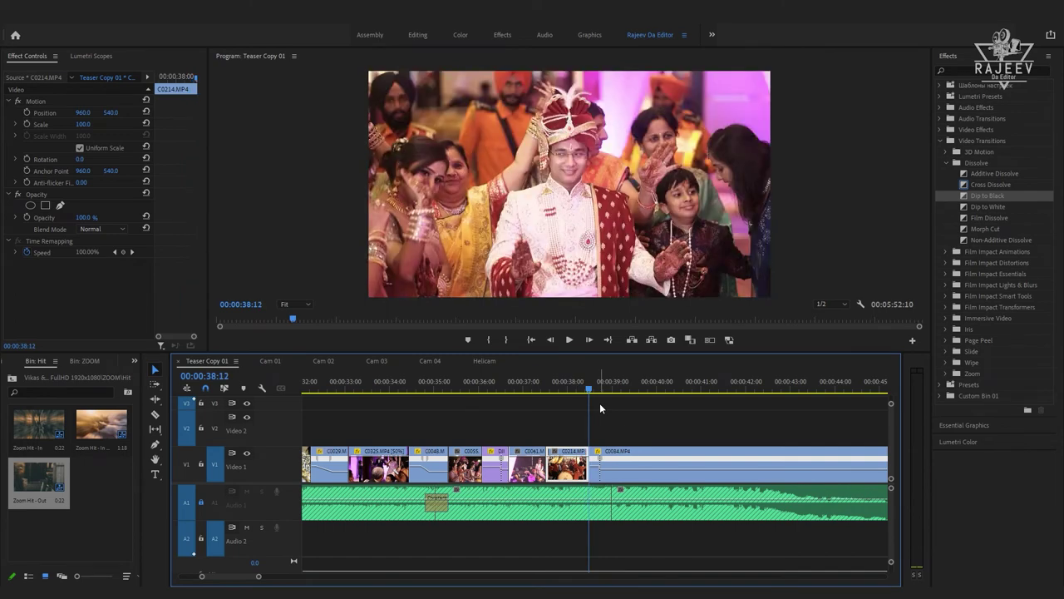
key("space")
key("shift+k")
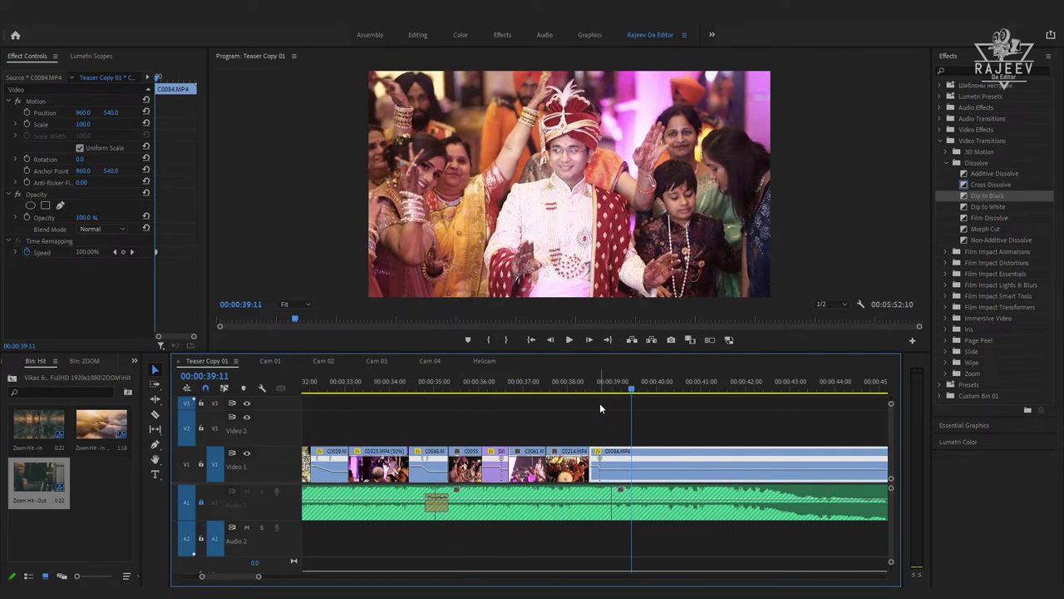
- Cut off C0084 after 39:03 so the C0123 dance clip follows, then review from 38:17
key("shift+k")
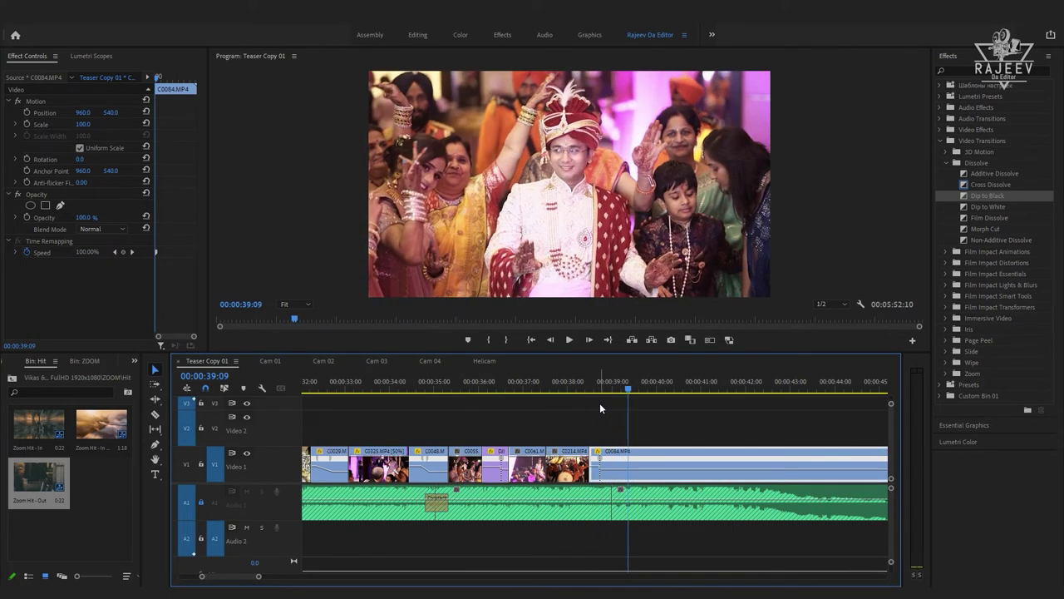
left_click(582, 379)
key("space")
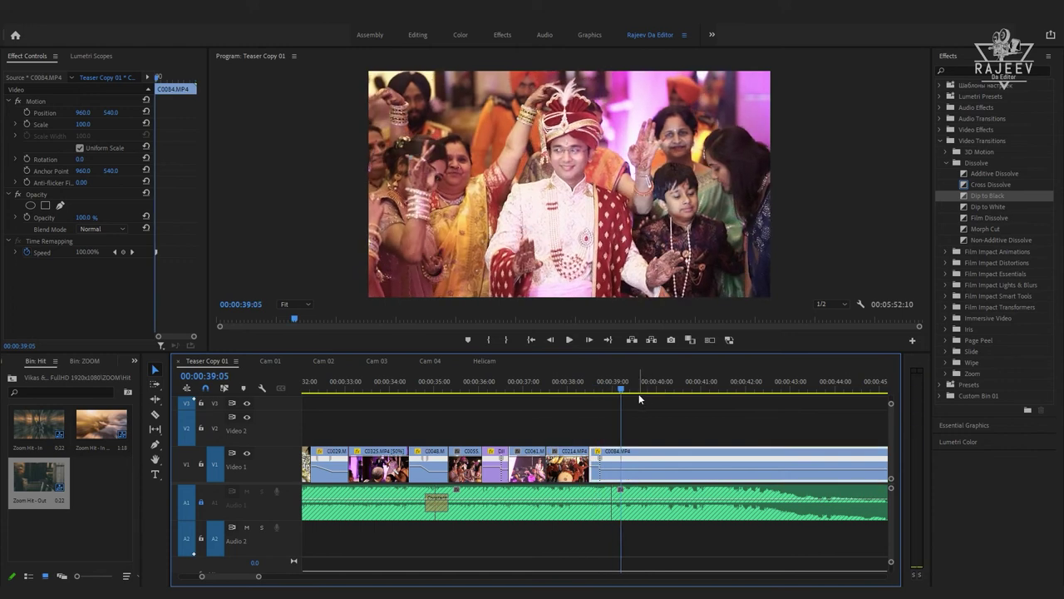
left_click_drag(622, 392, 618, 393)
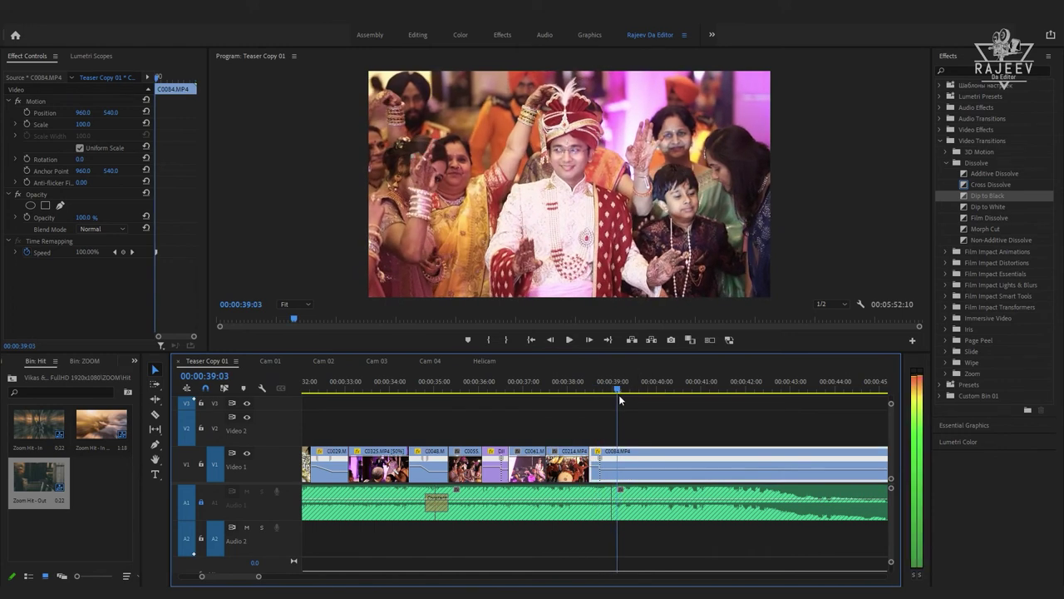
key("ctrl+z")
key("ctrl+z")
key("ctrl+z")
key("space")
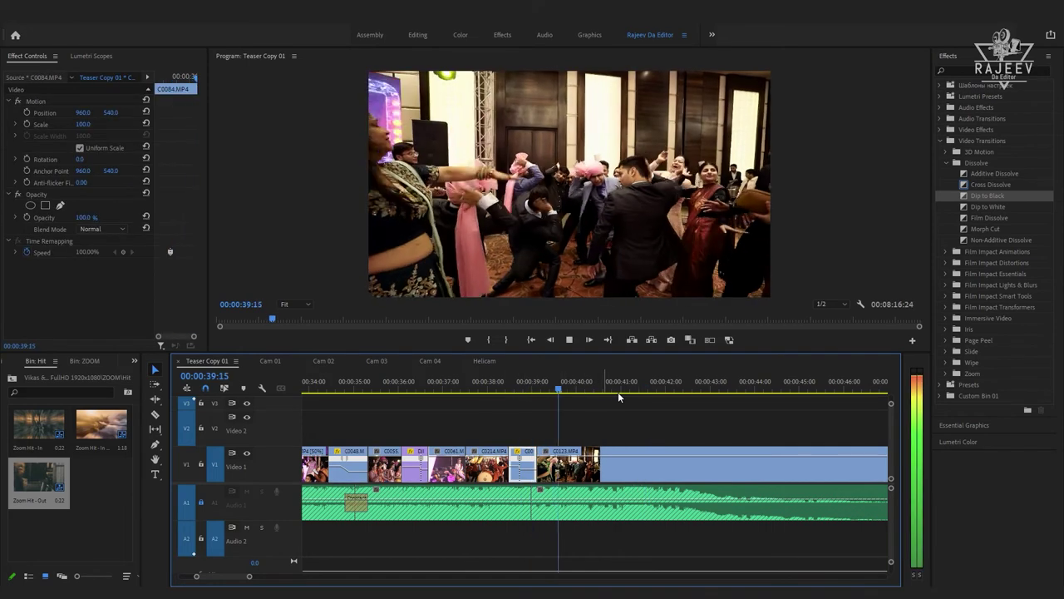
key("space")
left_click(514, 384)
key("space")
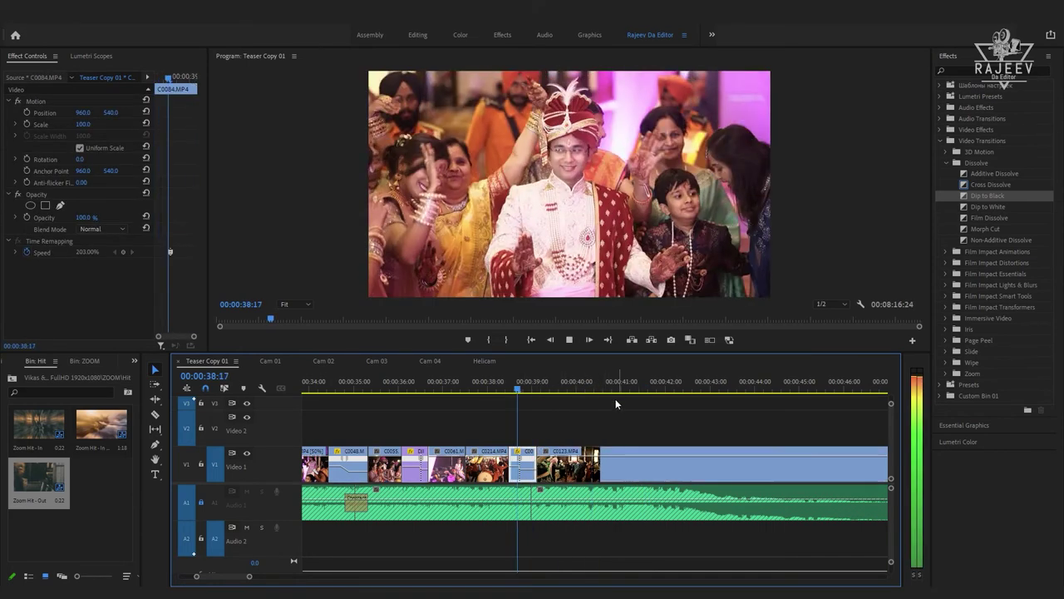
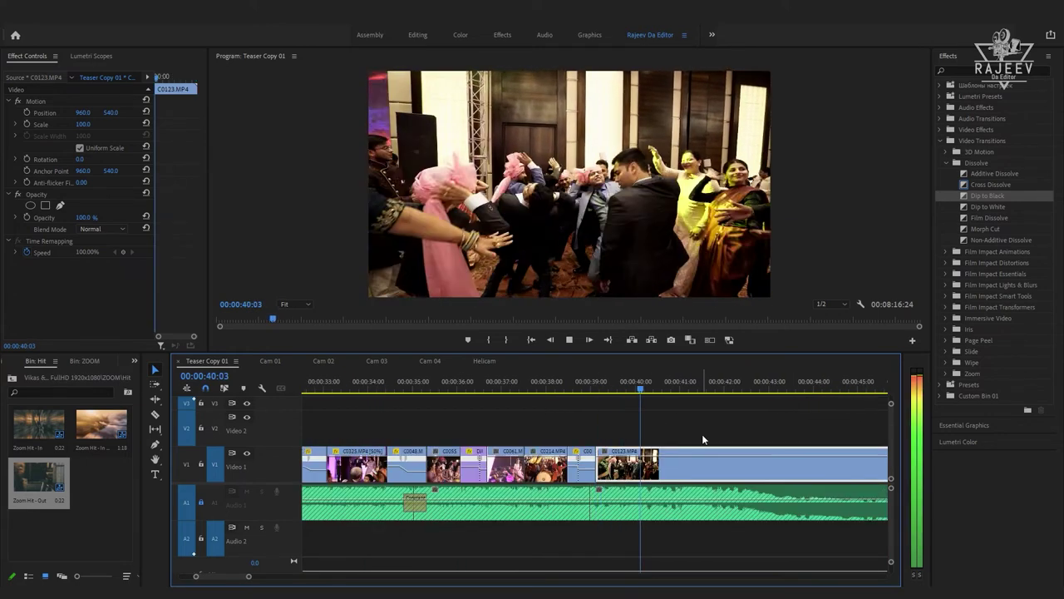
- Ripple-trim C0123 to end at 00:00:40:09, replay the cut, and preview Cam 02 footage
key("space")
key("w")
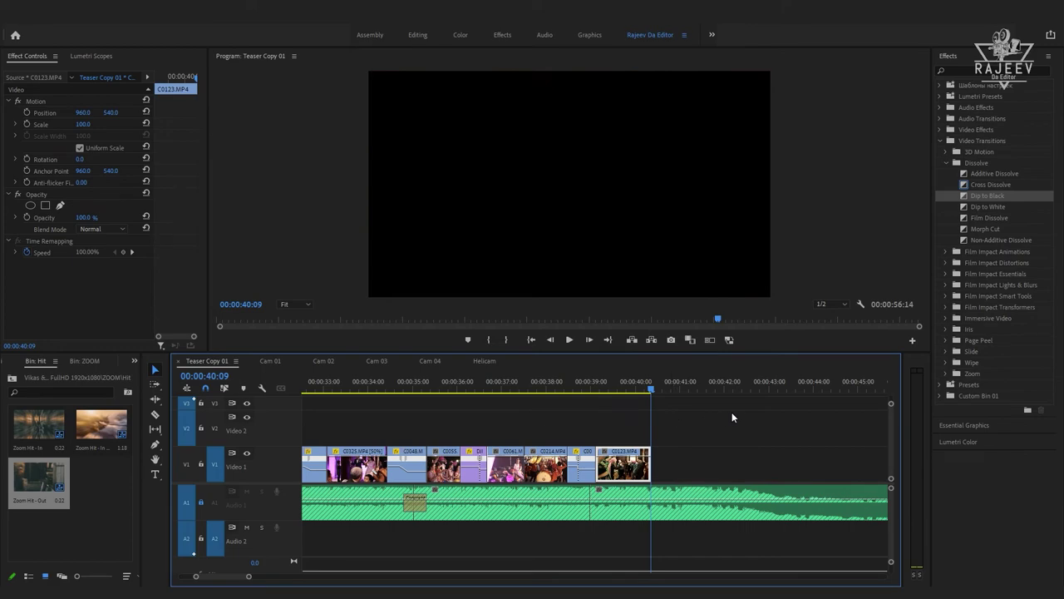
key("space")
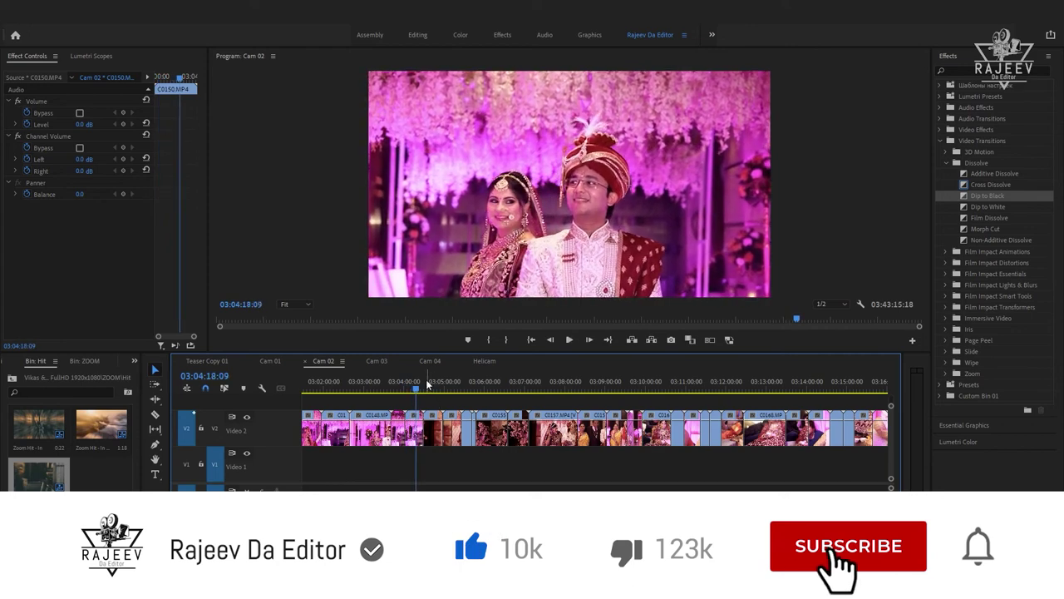
left_click_drag(678, 390, 886, 389)
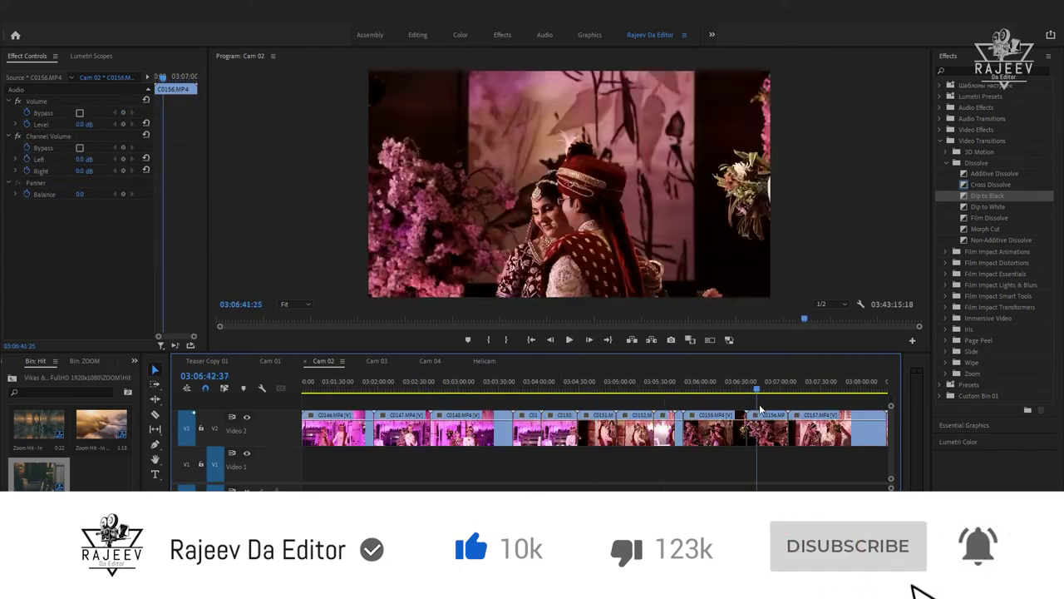
- Append C0150 after C0143 and ripple-trim its tail so the sequence runs 1:13:20
left_click(221, 362)
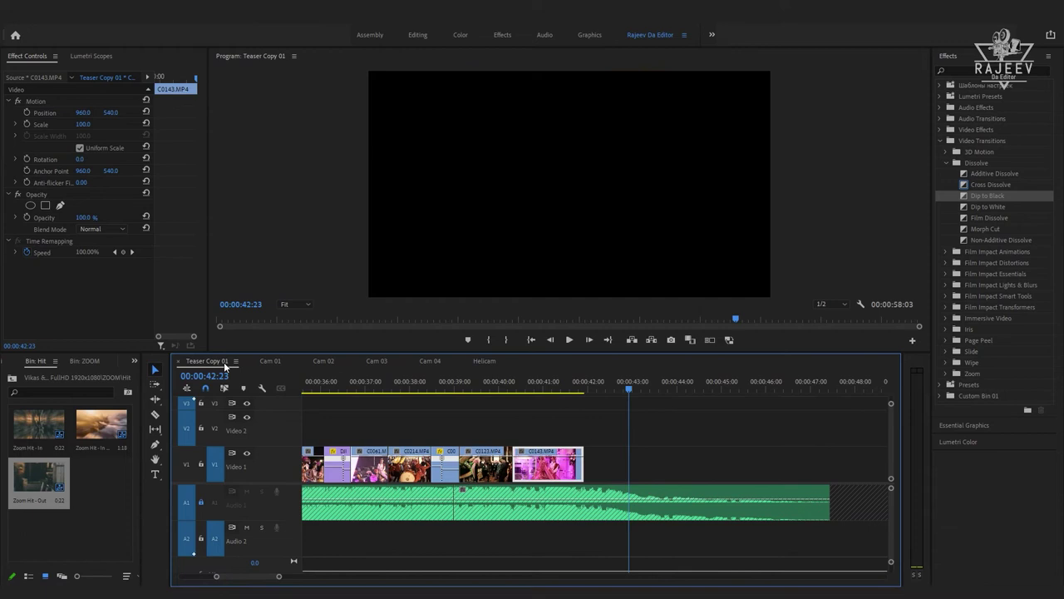
key("space")
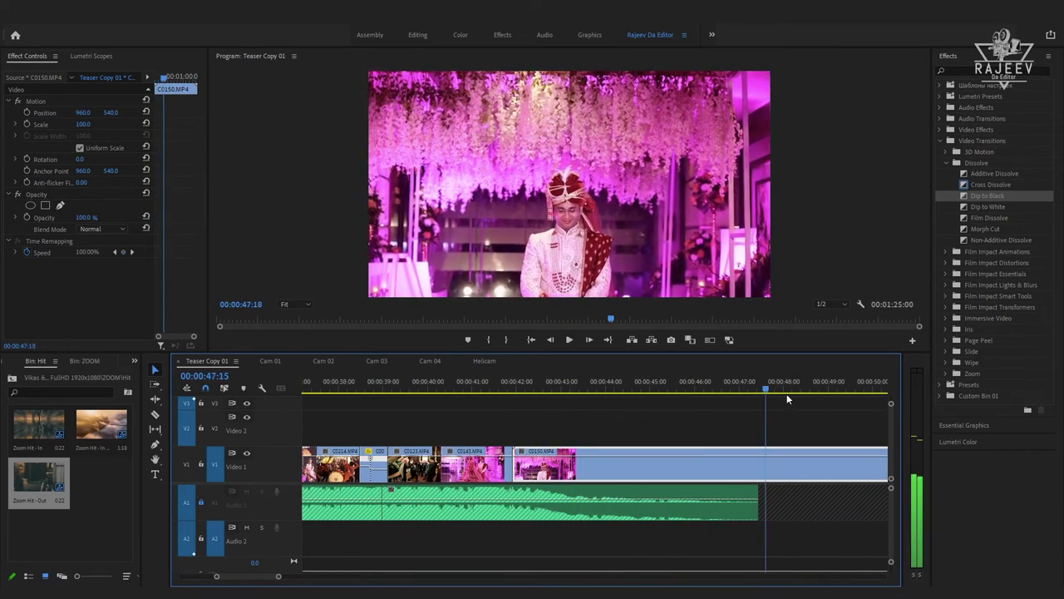
key("space")
left_click(512, 389)
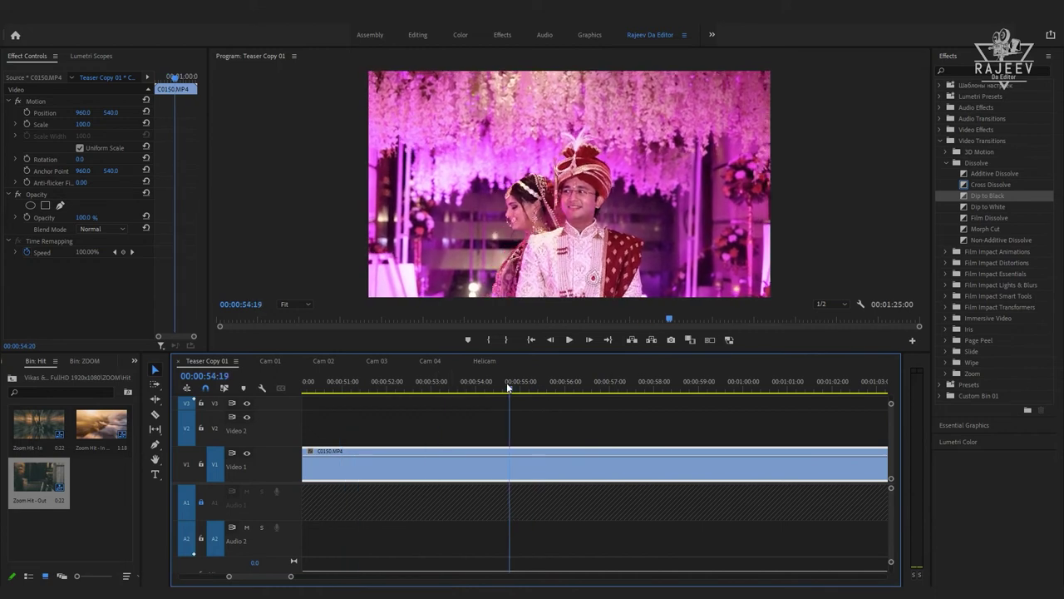
key("q")
key("space")
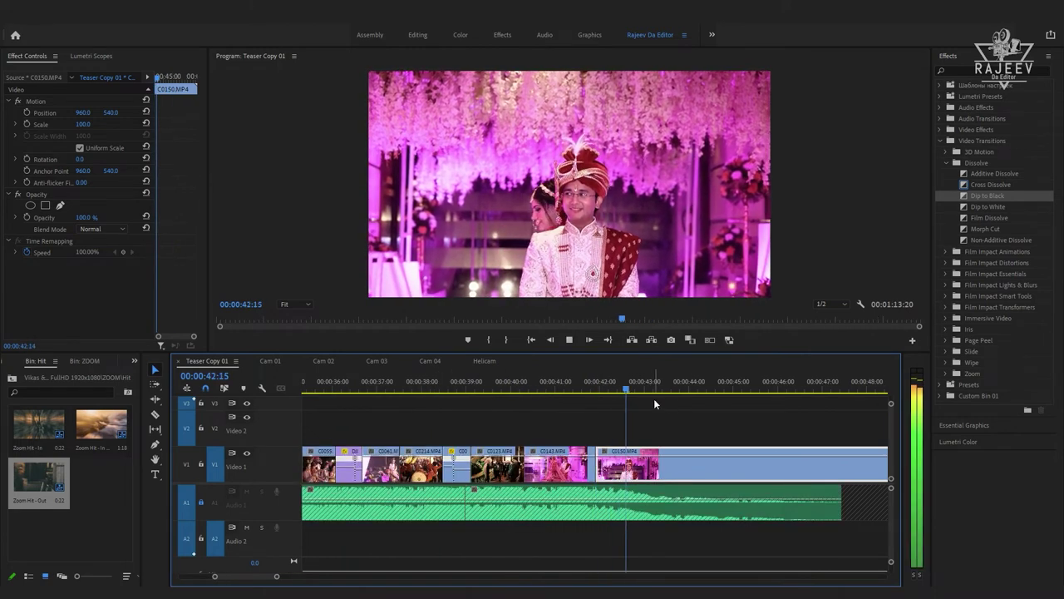
- Park at 00:00:43:04 and expose C0150's Time Remapping > Speed line
left_click(611, 385)
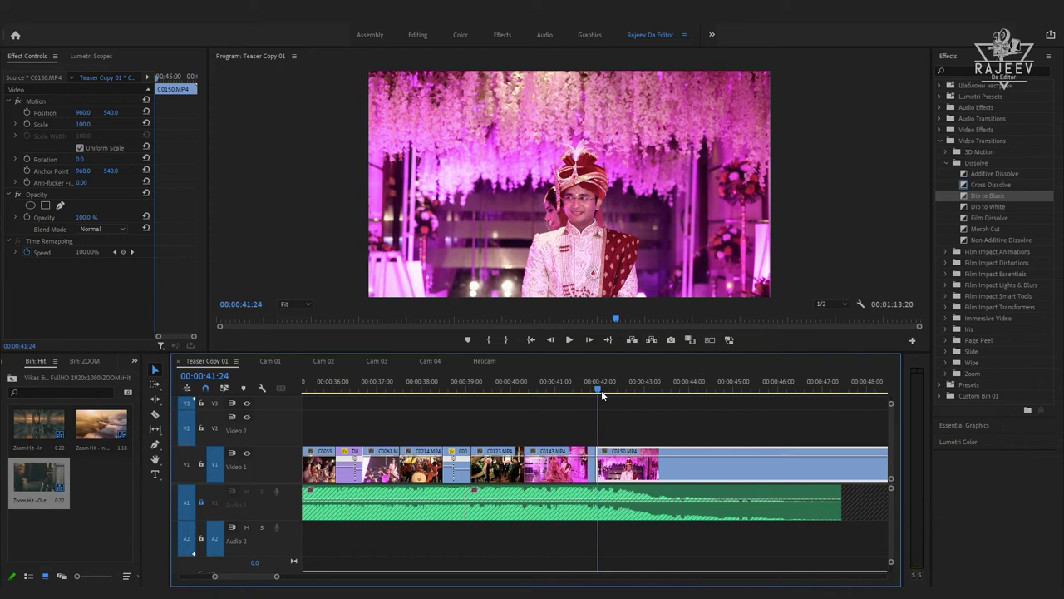
left_click(652, 395)
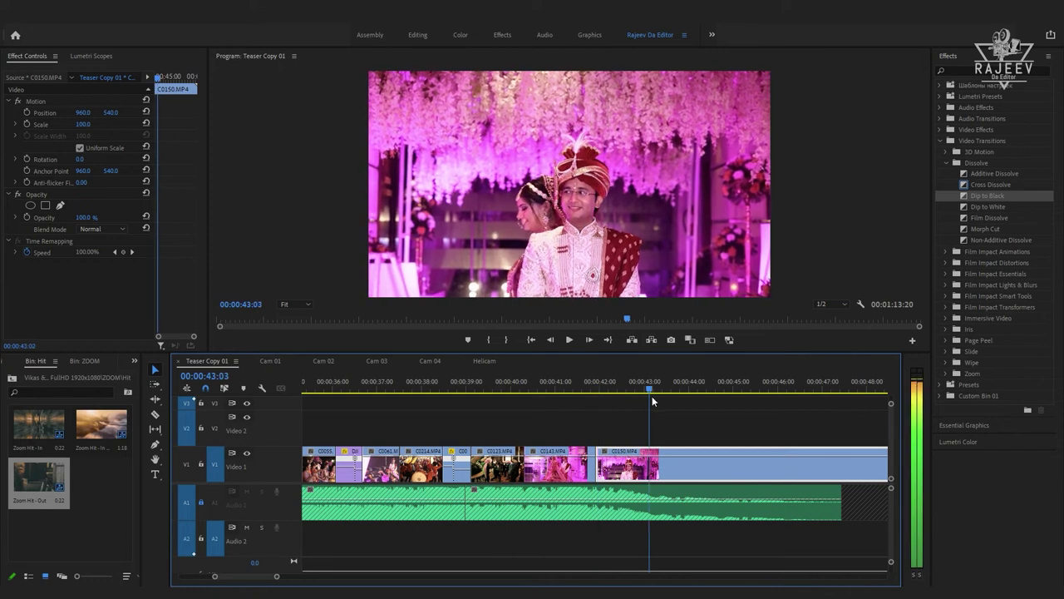
left_click(606, 455)
left_click(720, 486)
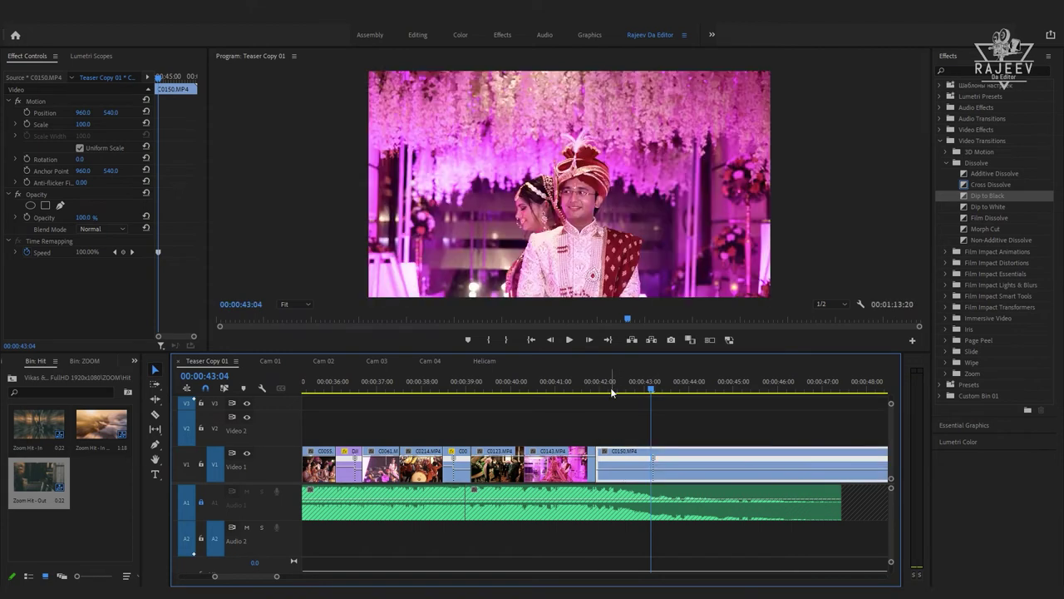
- Raise C0150's opening speed to about 391% and replay the ramp from the C0143 edit
left_click_drag(619, 476, 619, 372)
left_click(559, 384)
key("space")
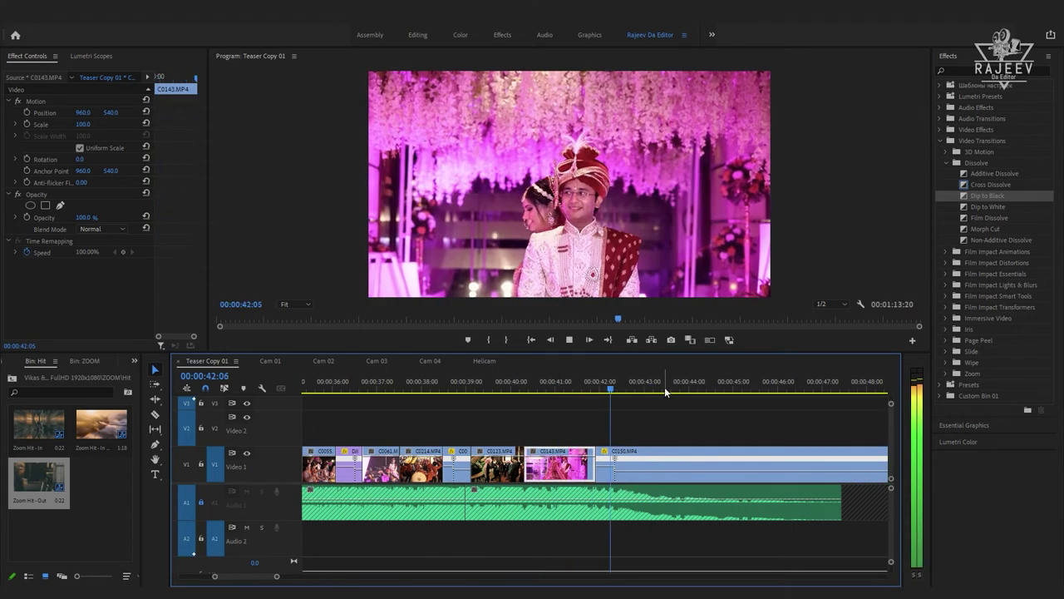
left_click(616, 468)
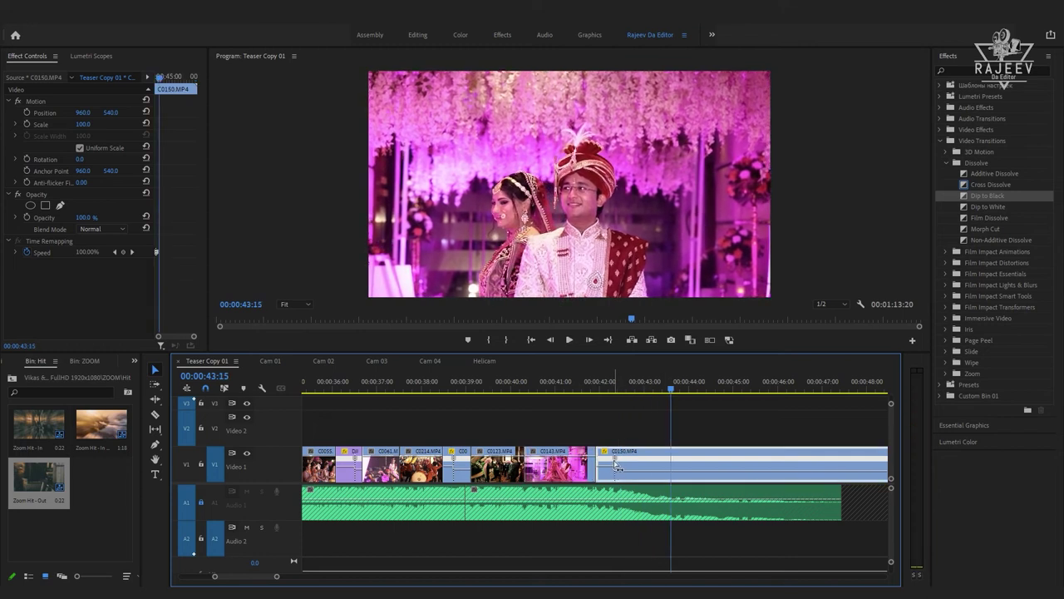
left_click(582, 385)
key("space")
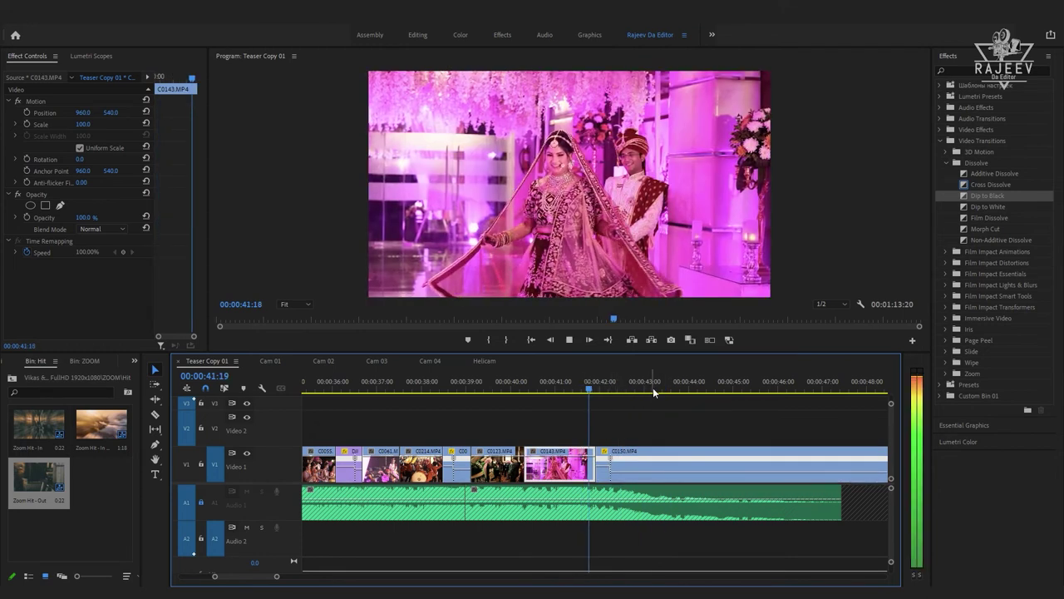
left_click(617, 465)
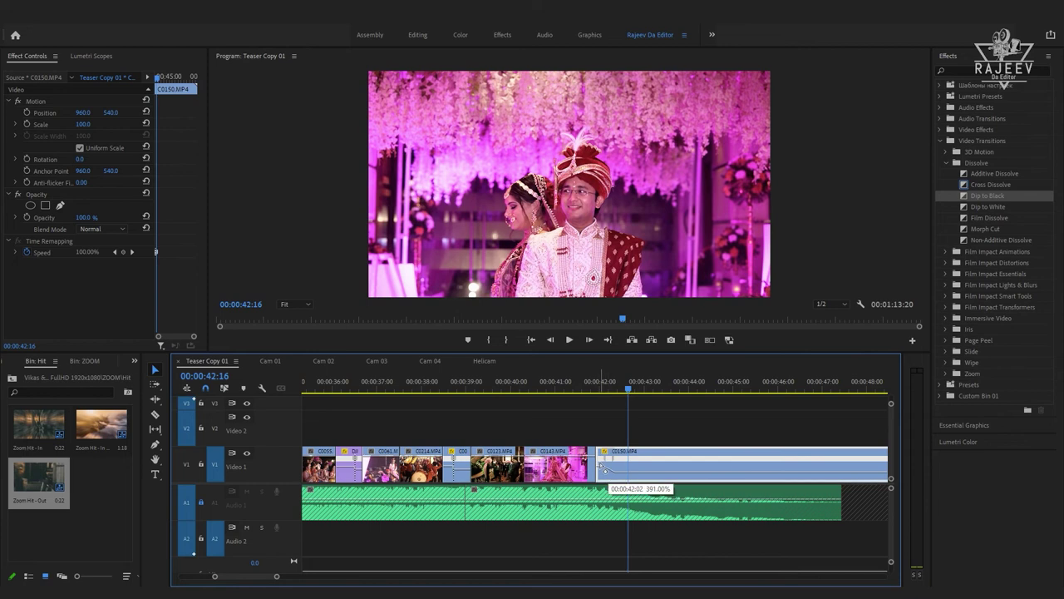
left_click(582, 384)
key("space")
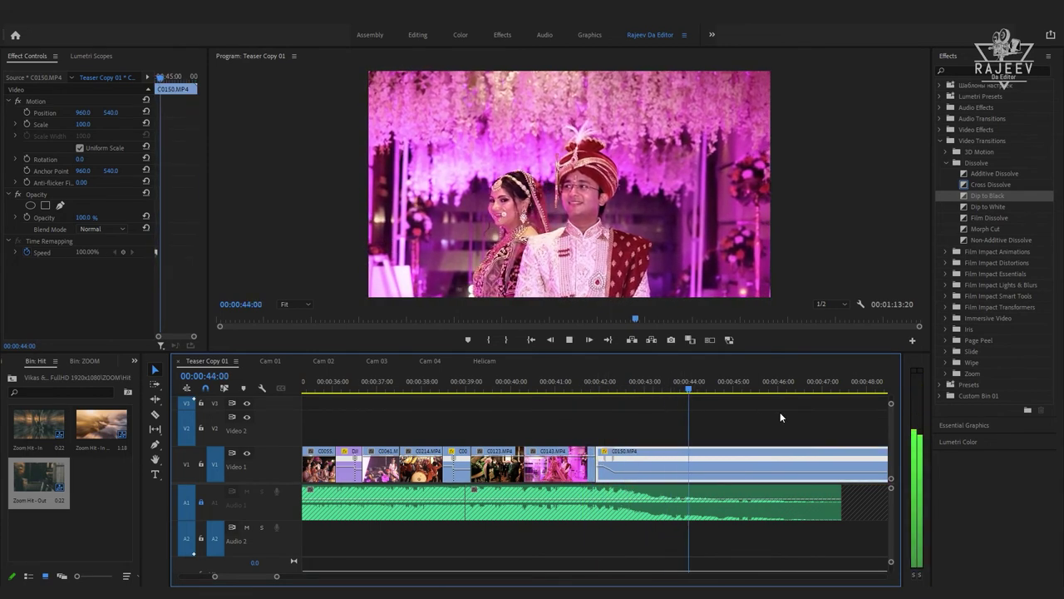
- Test the cut without C0143, then undo to restore it before C0123
left_click(508, 385)
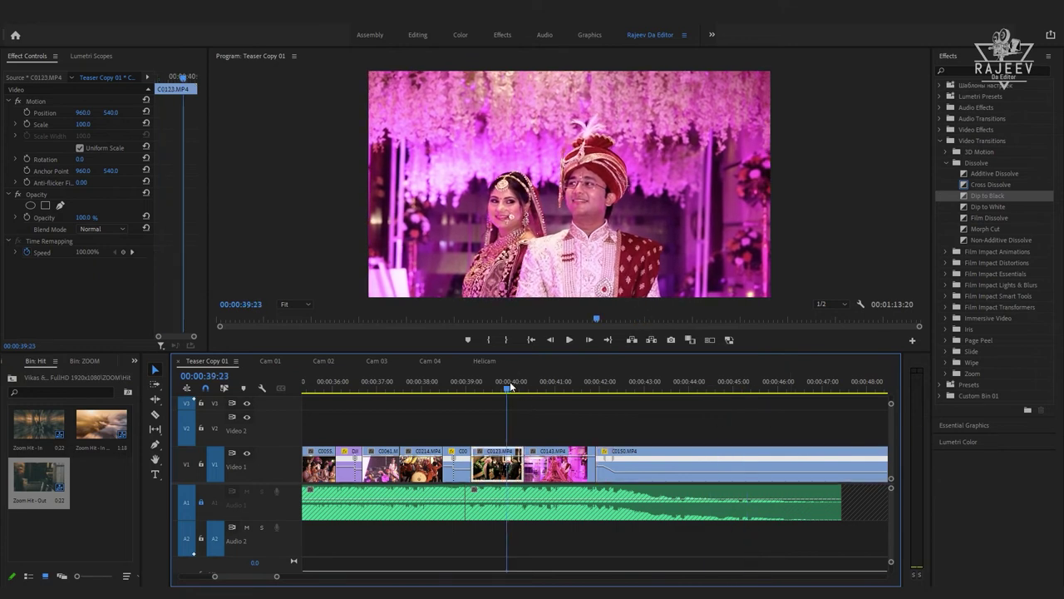
key("space")
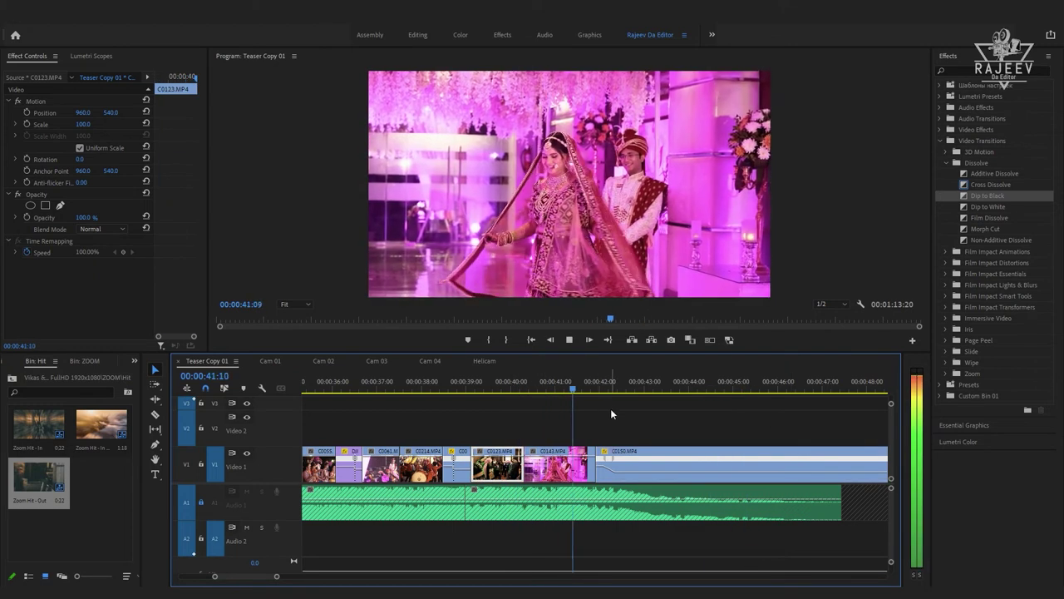
left_click(572, 474)
key("Delete")
left_click(457, 384)
key("space")
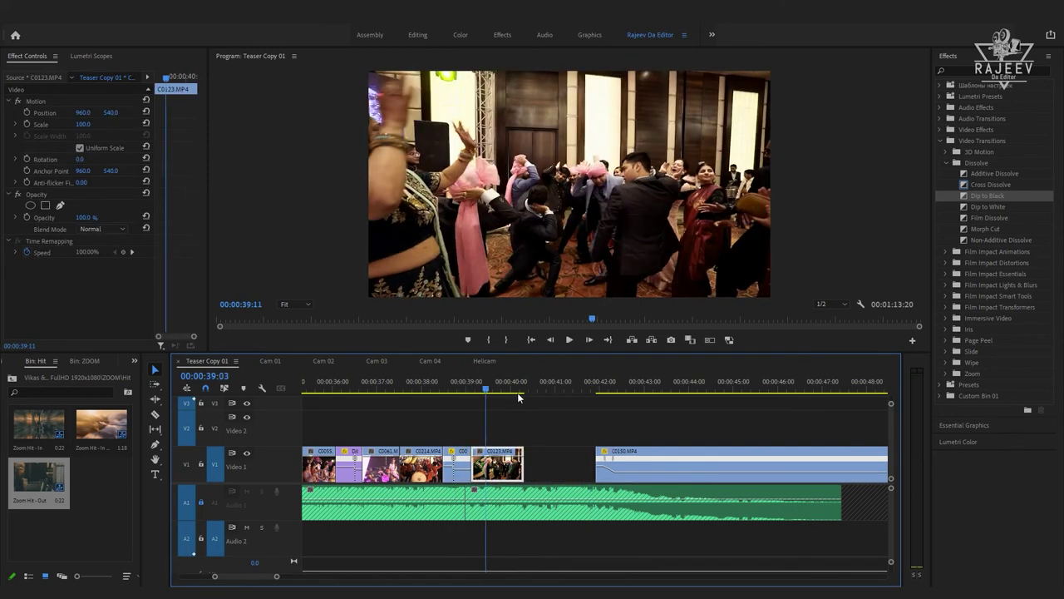
key("space")
key("ctrl+z")
key("space")
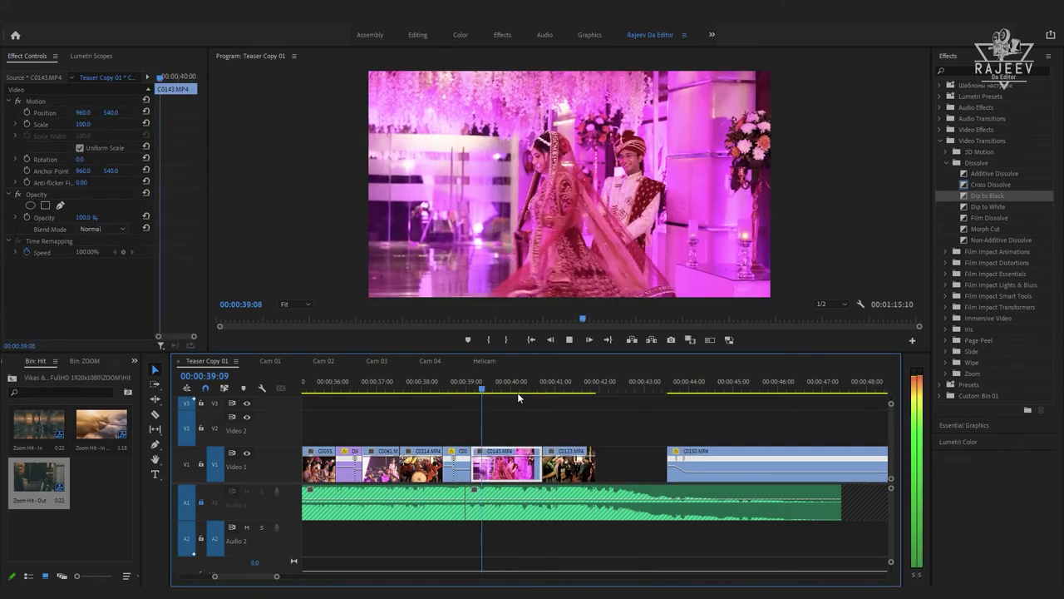
- Ripple-trim the ends of C0143 and C0123 so C0150 follows with no gap, running 1:13:19
key("w")
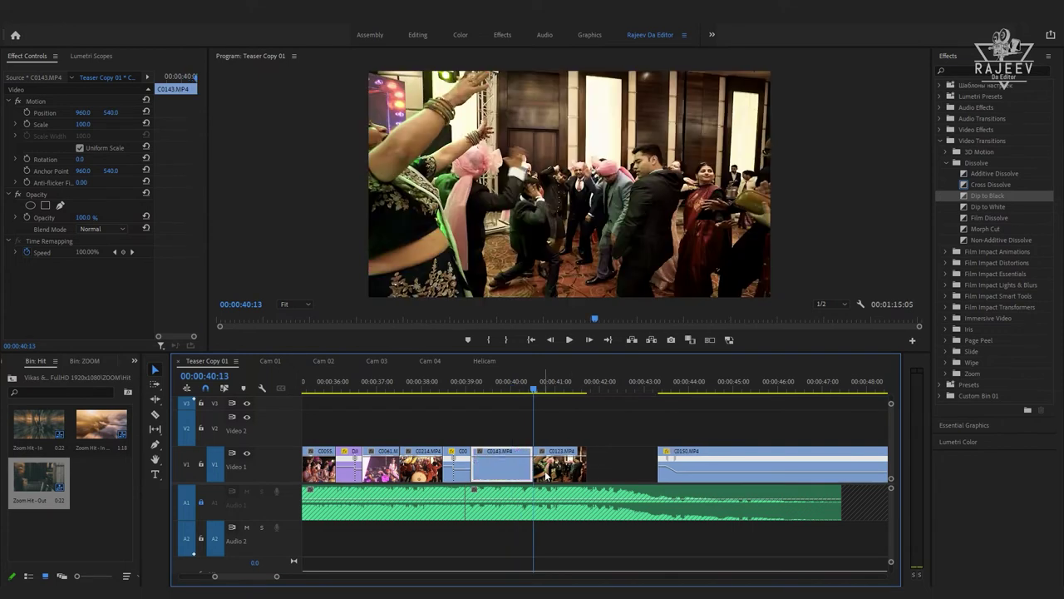
key("space")
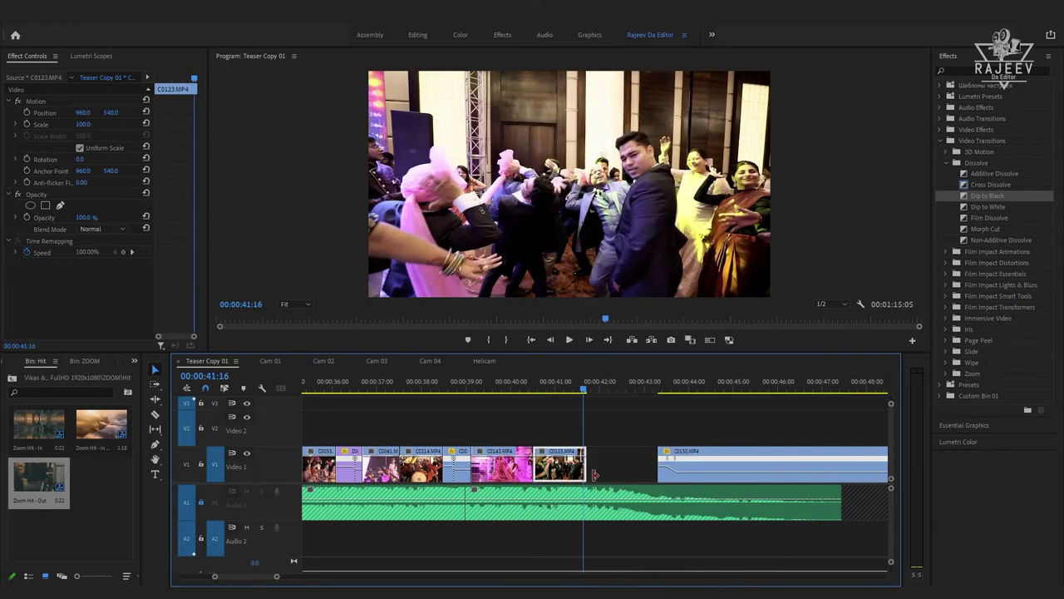
key("Up")
key("space")
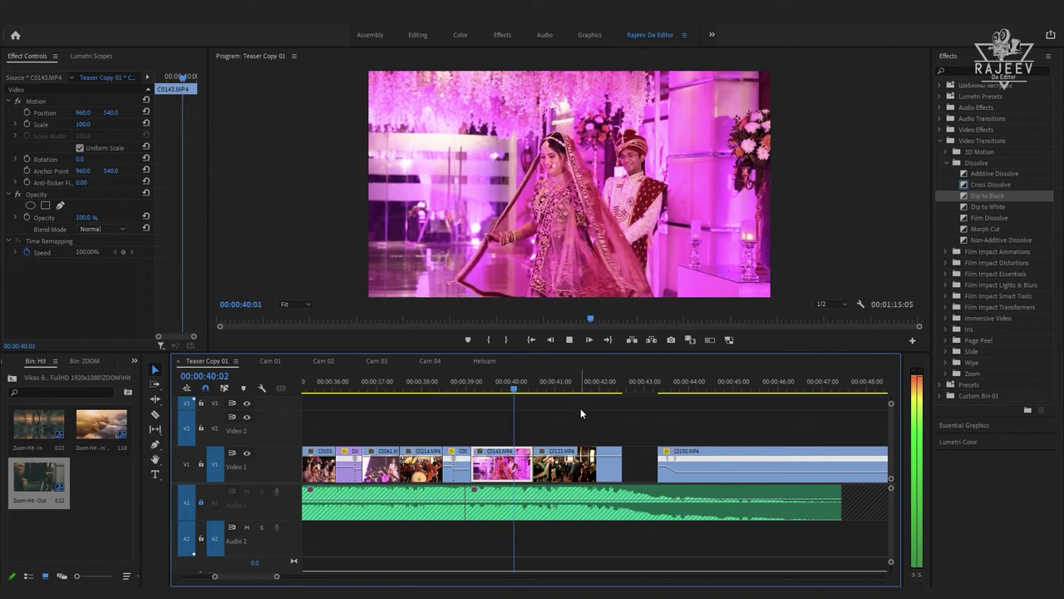
key("space")
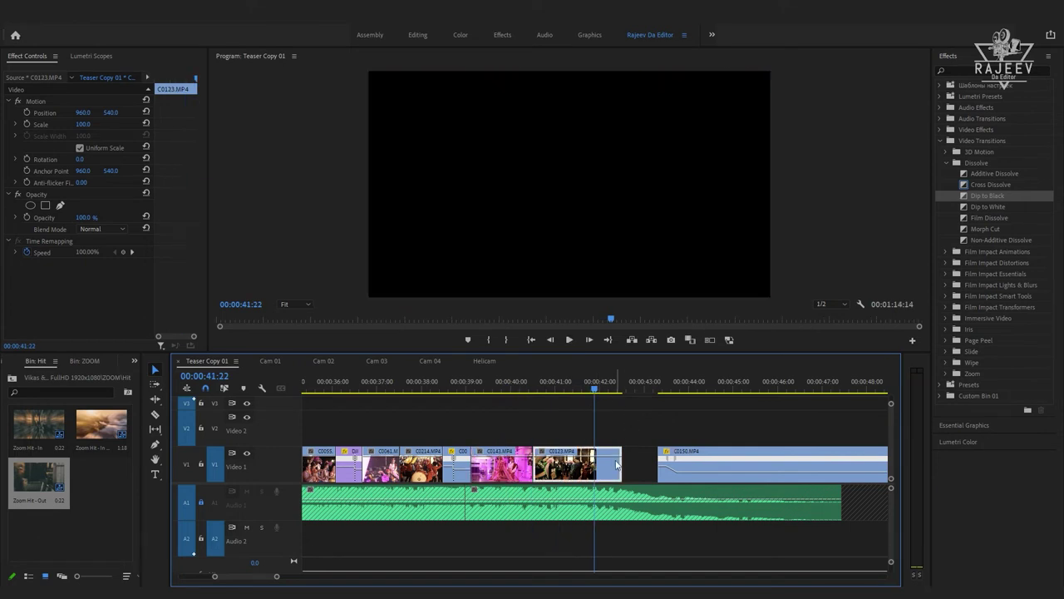
key("w")
key("Up")
key("Up")
key("space")
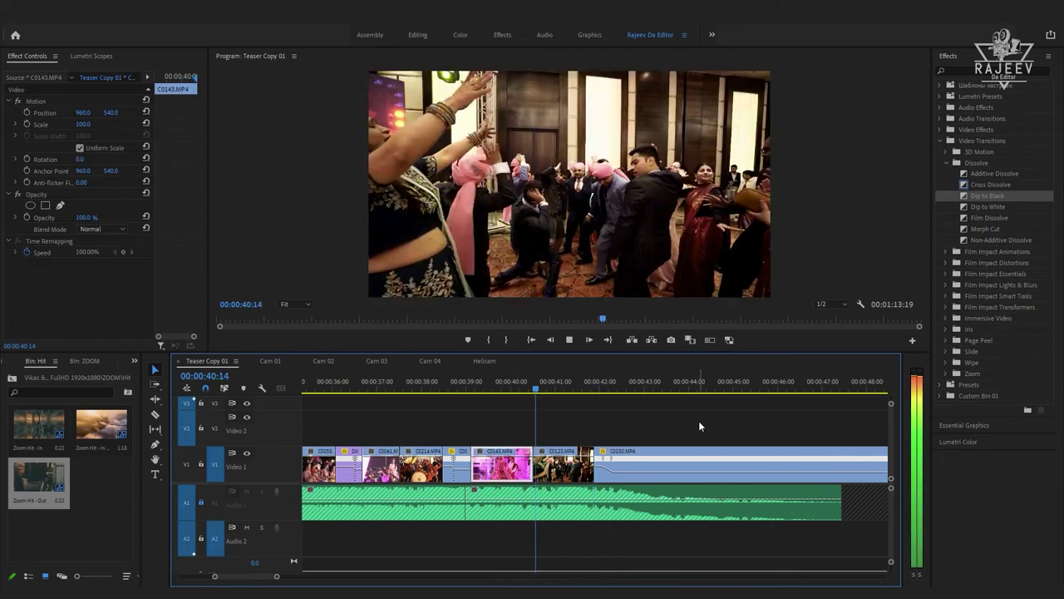
key("space")
left_click(523, 387)
key("space")
key("space")
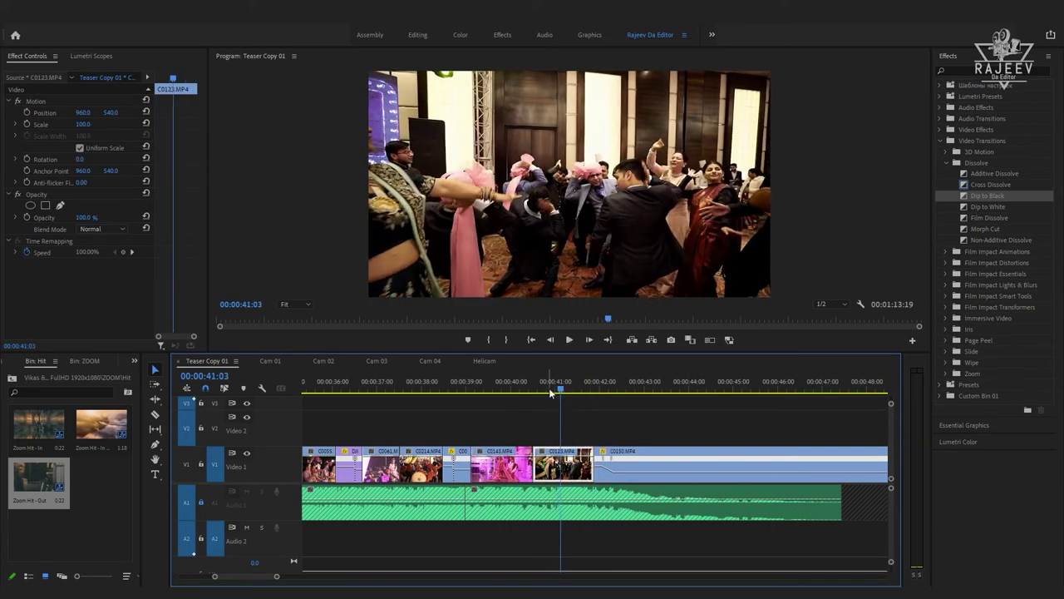
key("space")
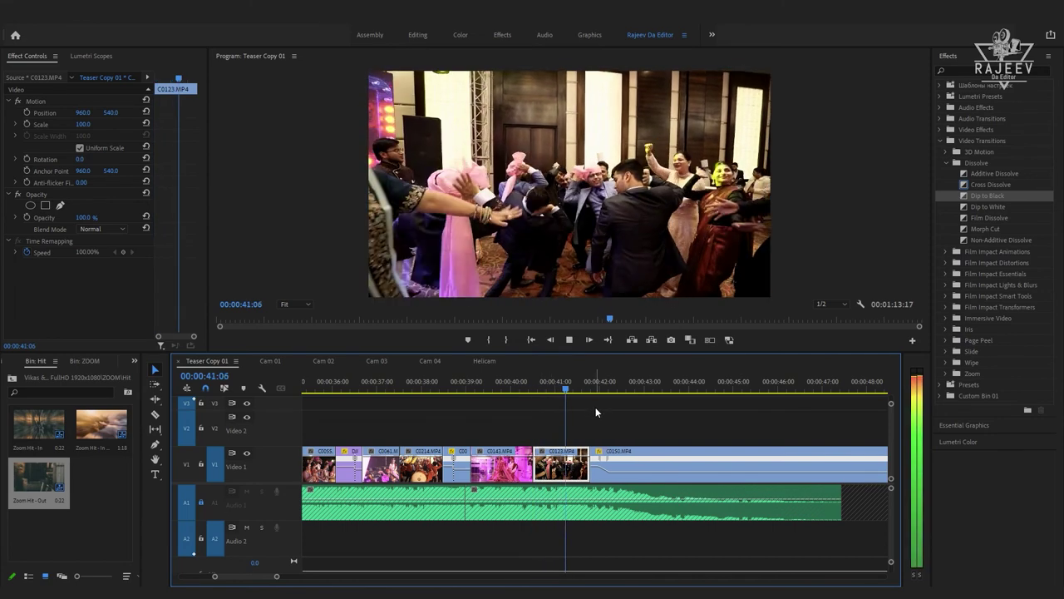
key("space")
key("j")
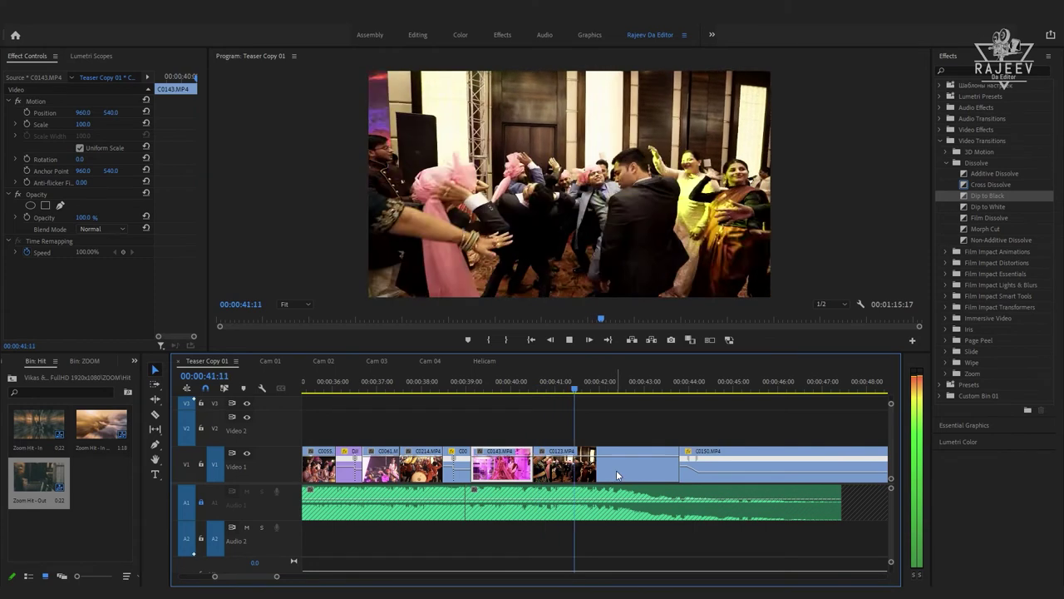
key("space")
key("Down")
key("space")
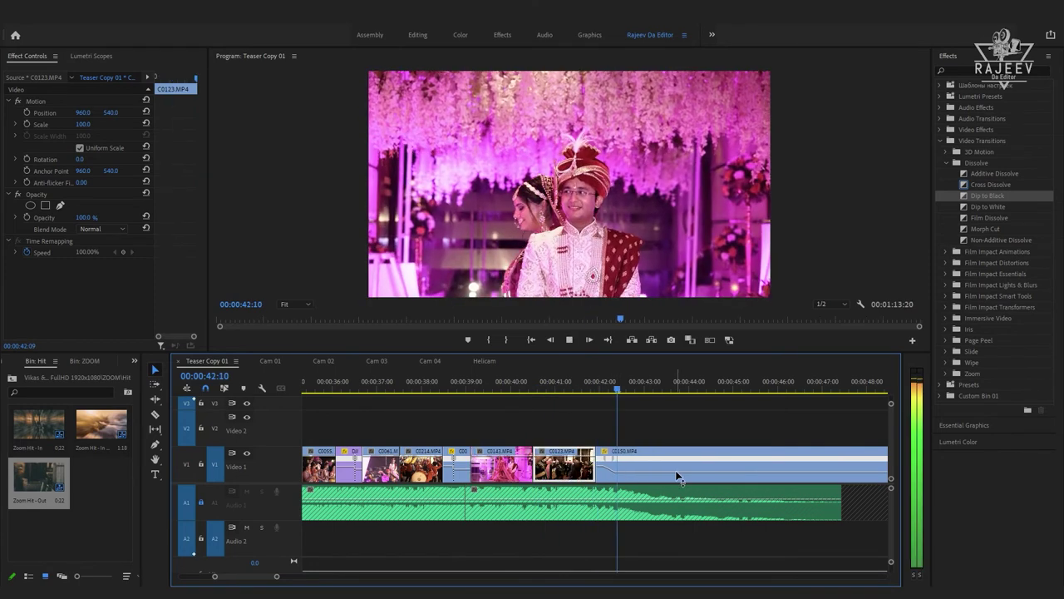
left_click(593, 391)
key("shift+k")
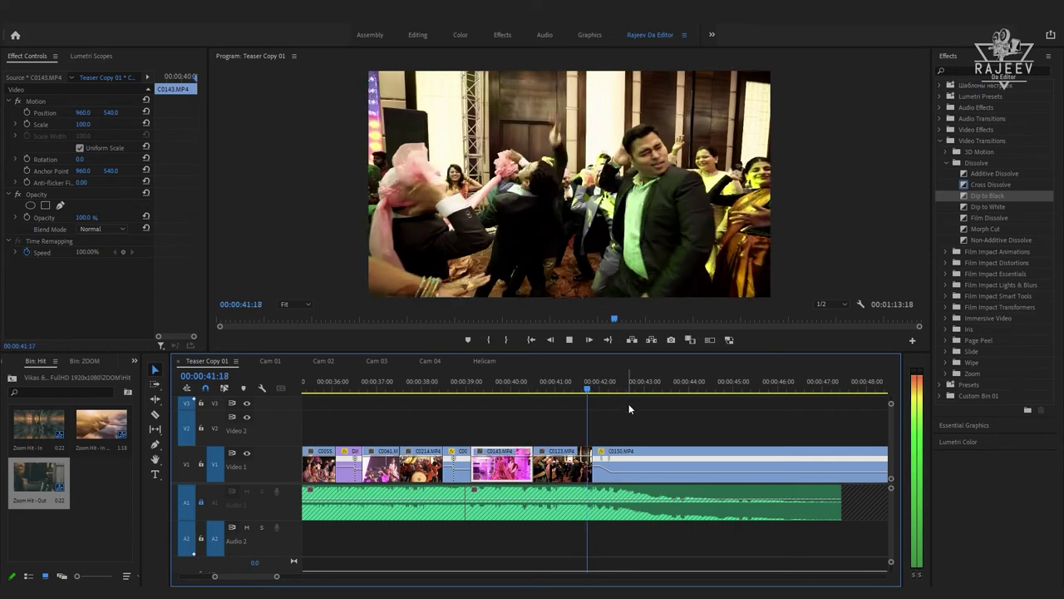
key("shift+k")
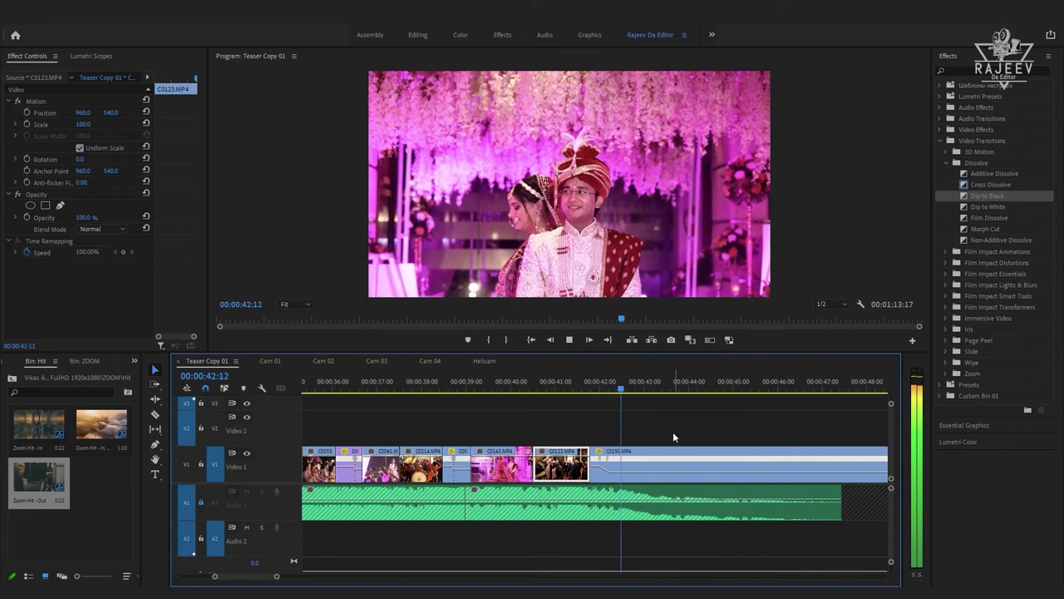
left_click(534, 387)
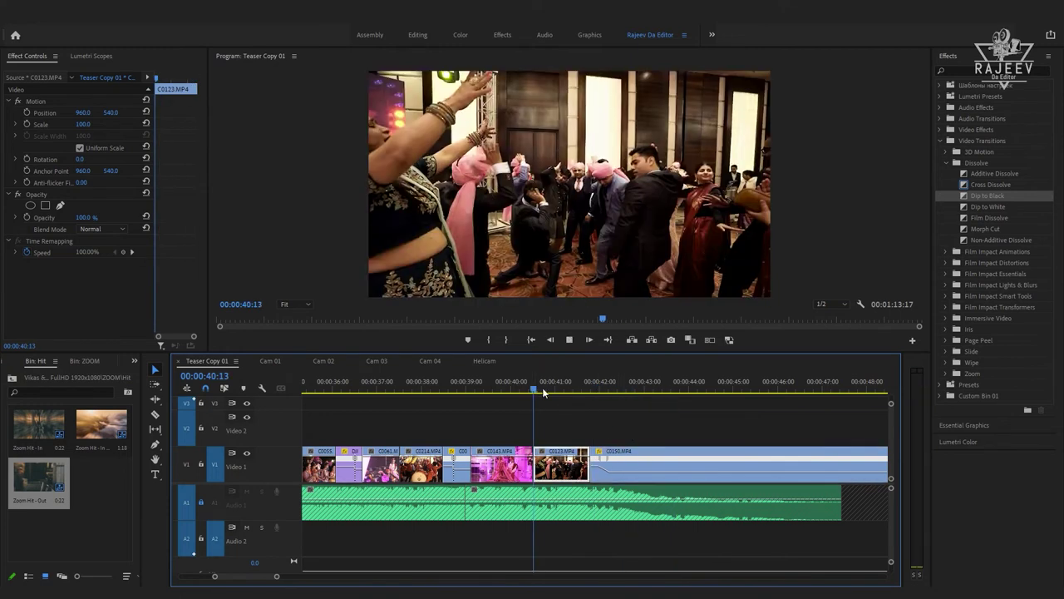
key("space")
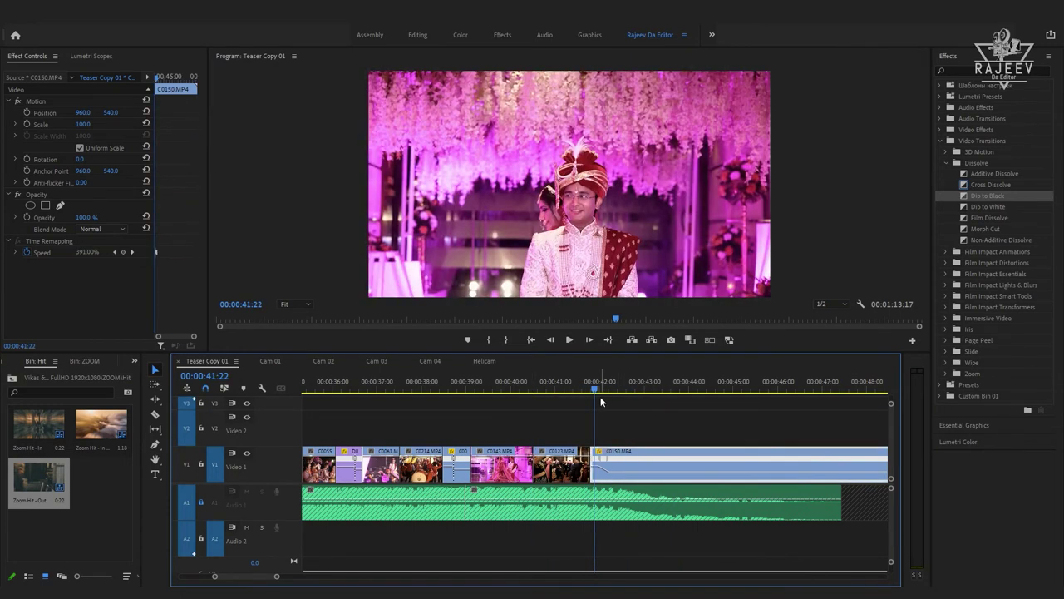
key("space")
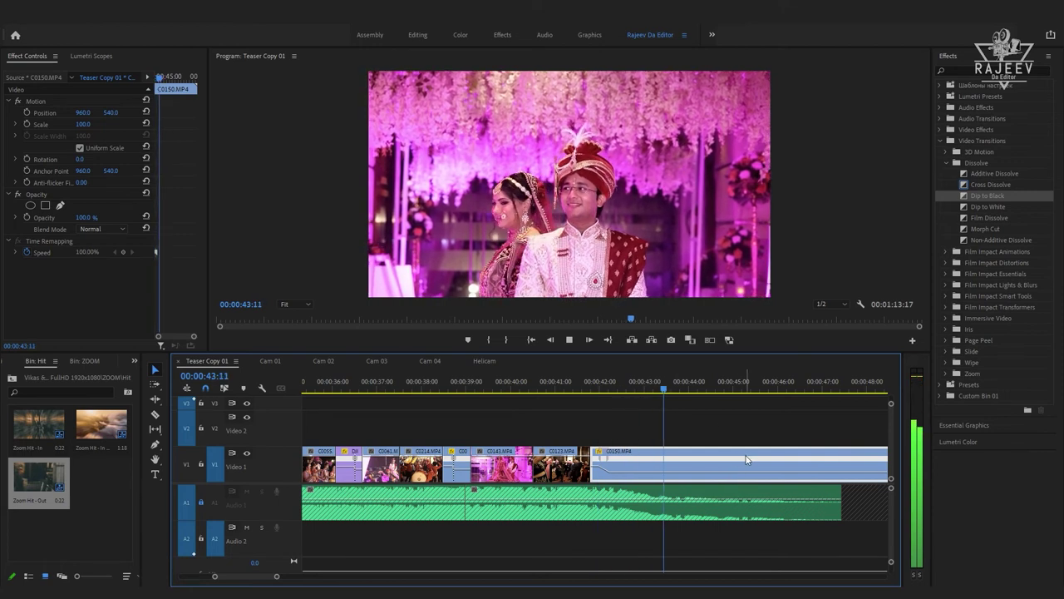
scroll(734, 452, "down", 2)
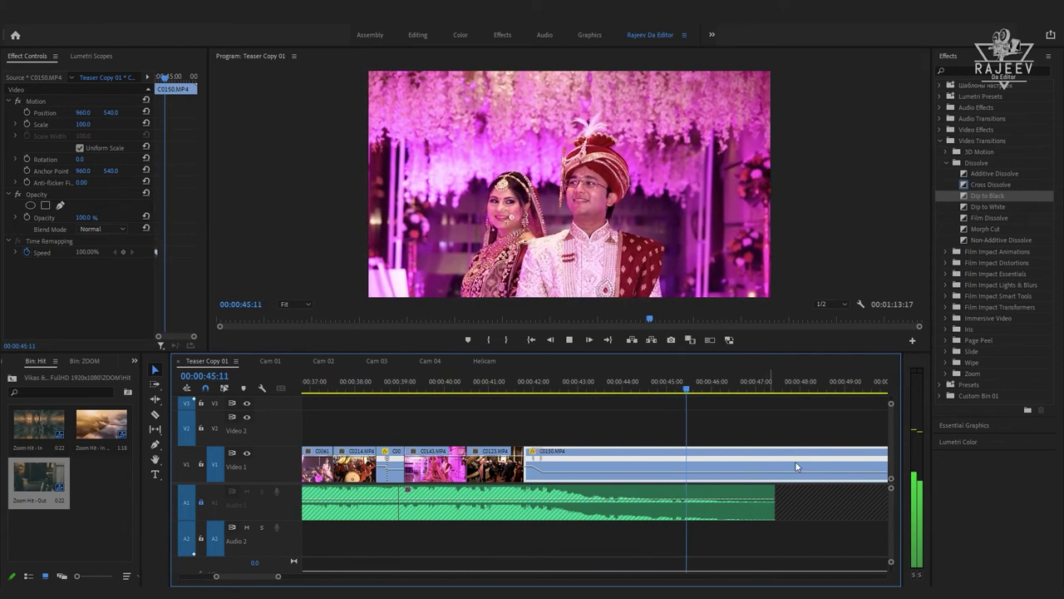
- Trim C0150 at the playhead, then extend its end to finish with the music
key("w")
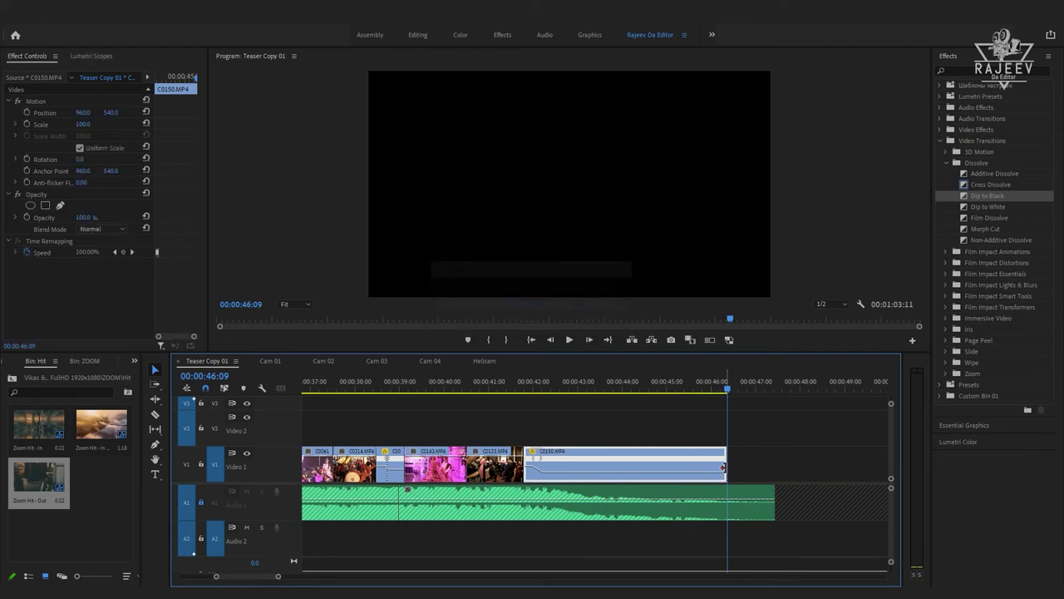
left_click(723, 468)
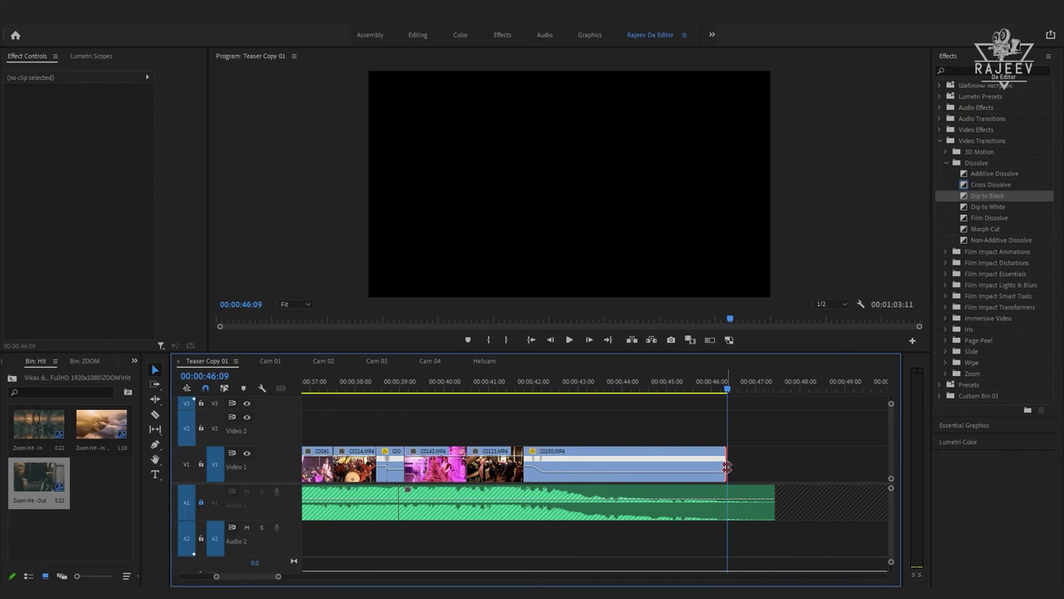
left_click_drag(721, 480, 771, 499)
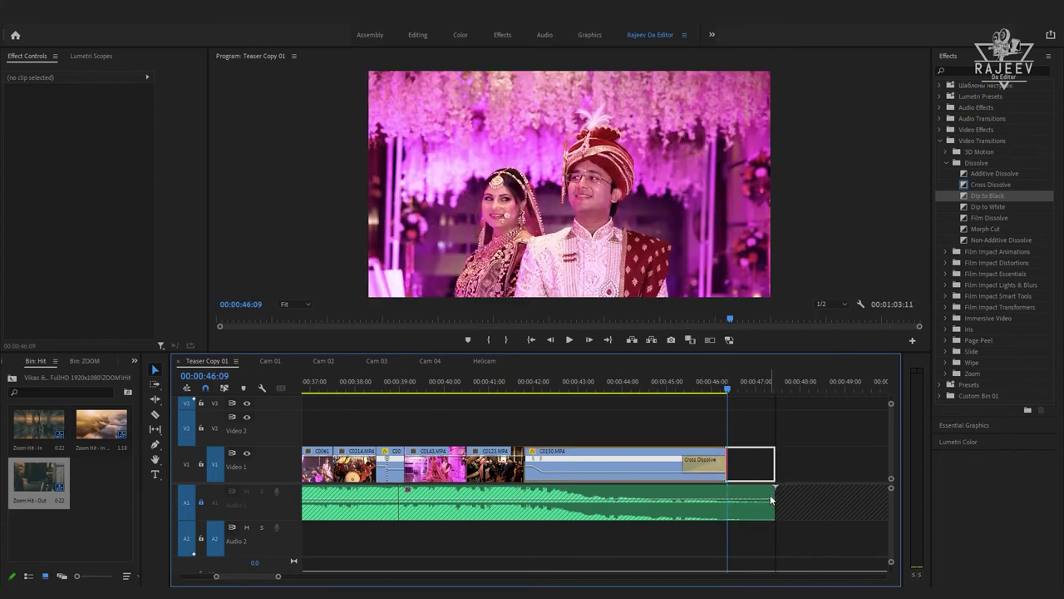
- Lengthen the Cross Dissolve at C0150's end and play the fade-out
left_click(730, 465)
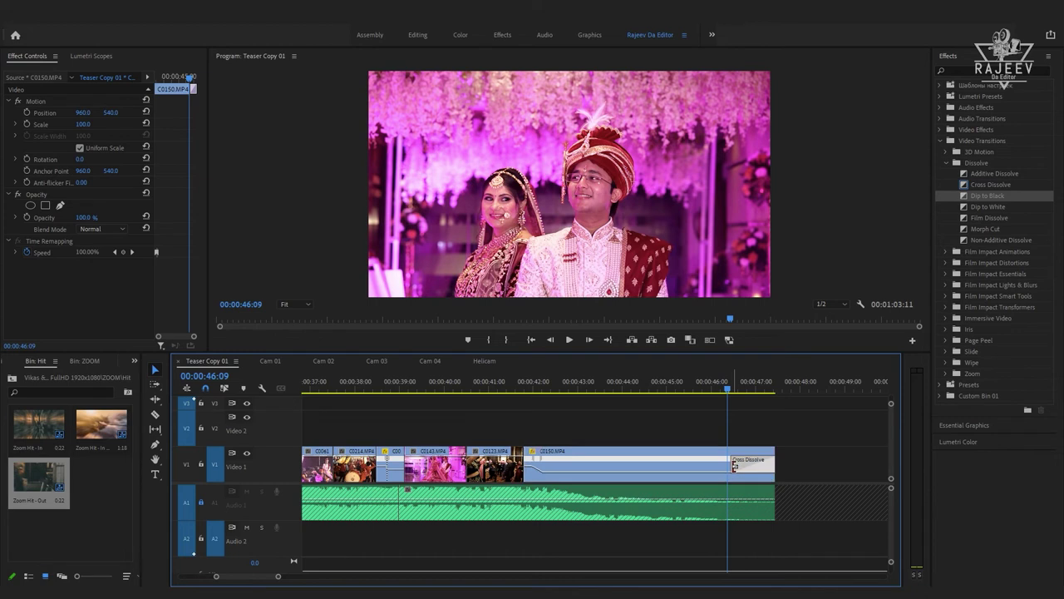
left_click_drag(648, 479, 645, 478)
left_click(631, 374)
key("space")
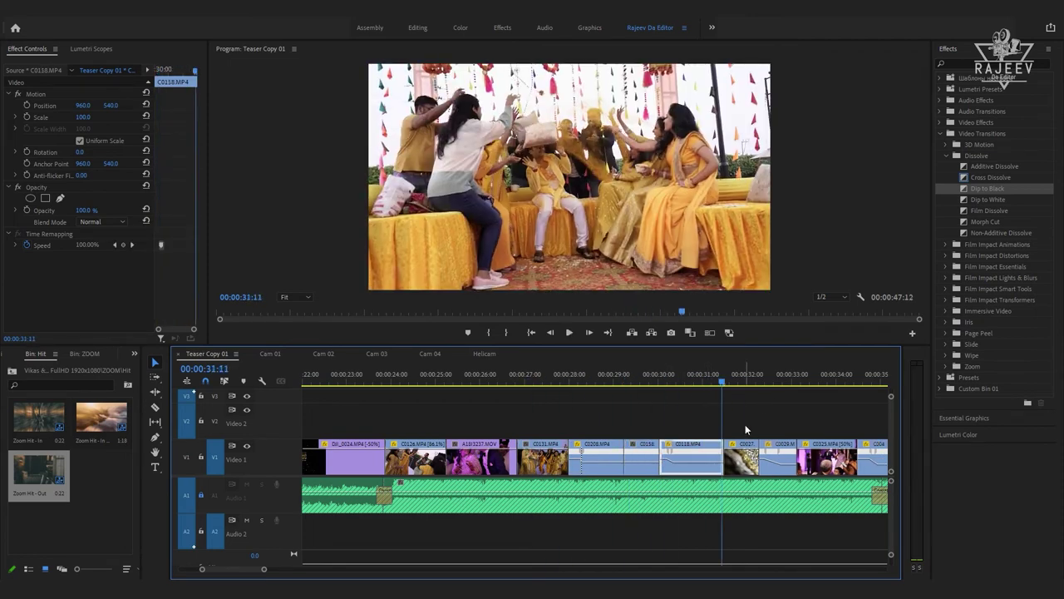
- Move clip C0214 to a new position and review the rearranged section from 38:16
key("space")
key("space")
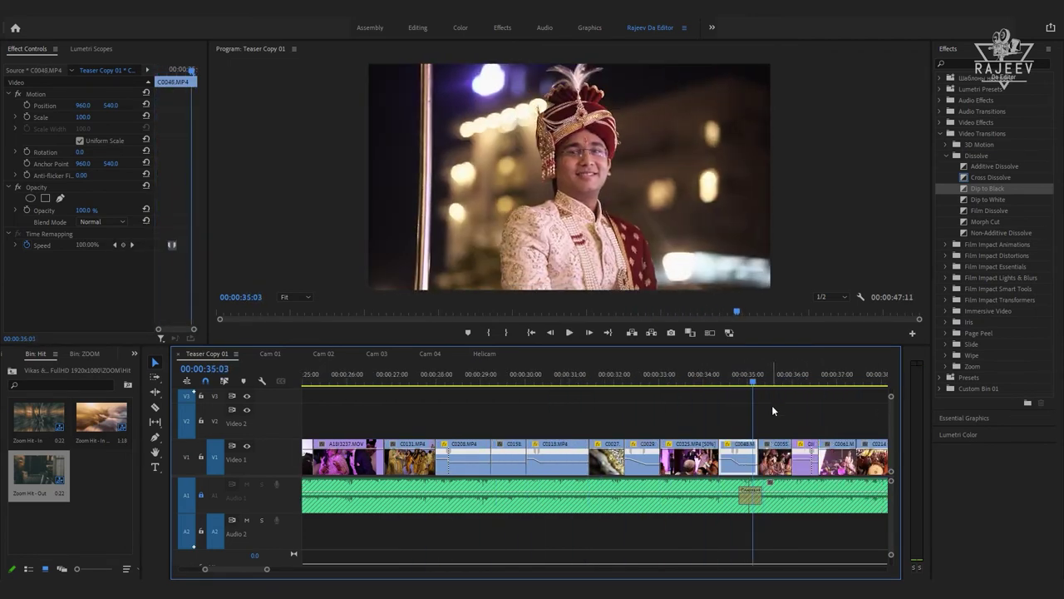
key("space")
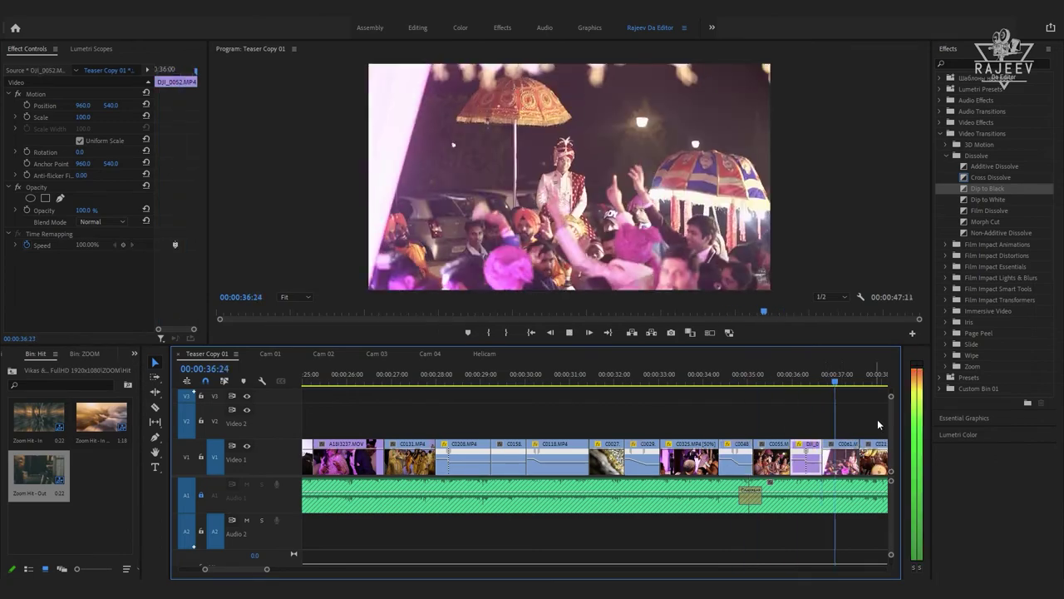
mouse_move(449, 457)
left_mouse_down()
mouse_move(468, 468)
mouse_move(487, 461)
mouse_move(456, 436)
left_mouse_up()
key("space")
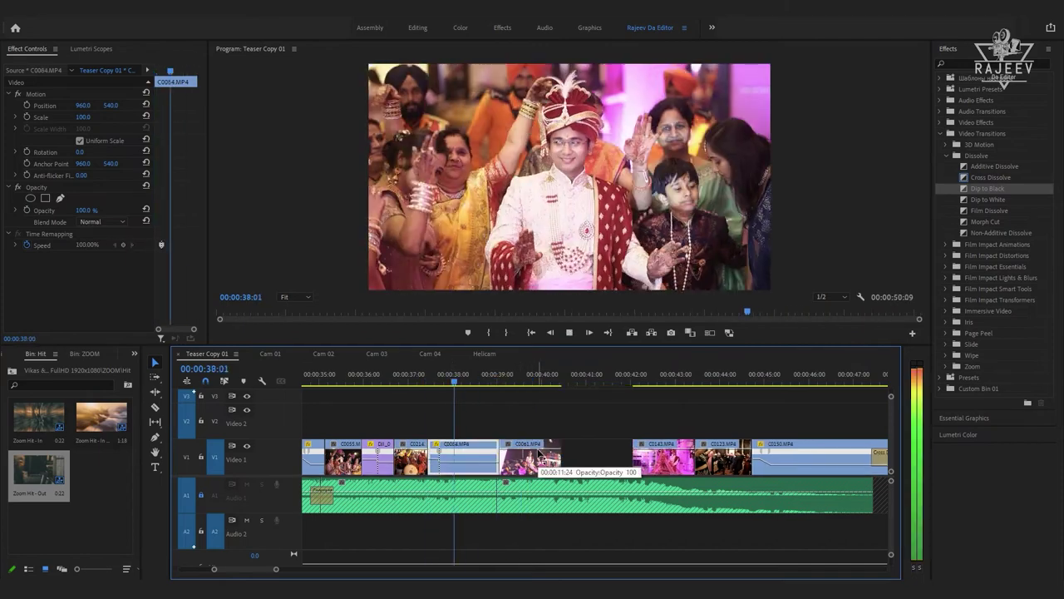
key("space")
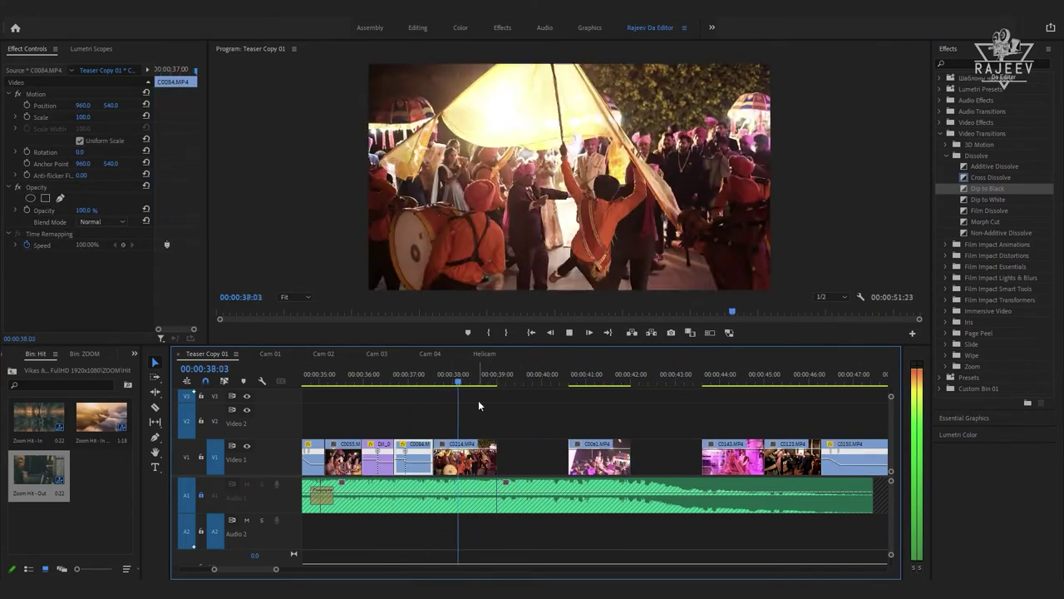
left_click(479, 371)
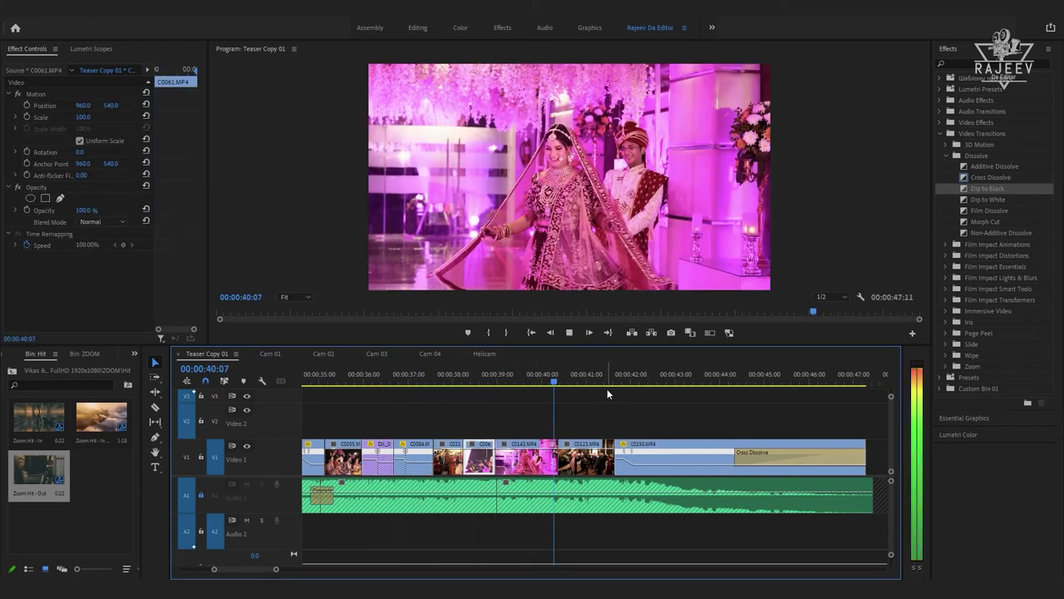
key("space")
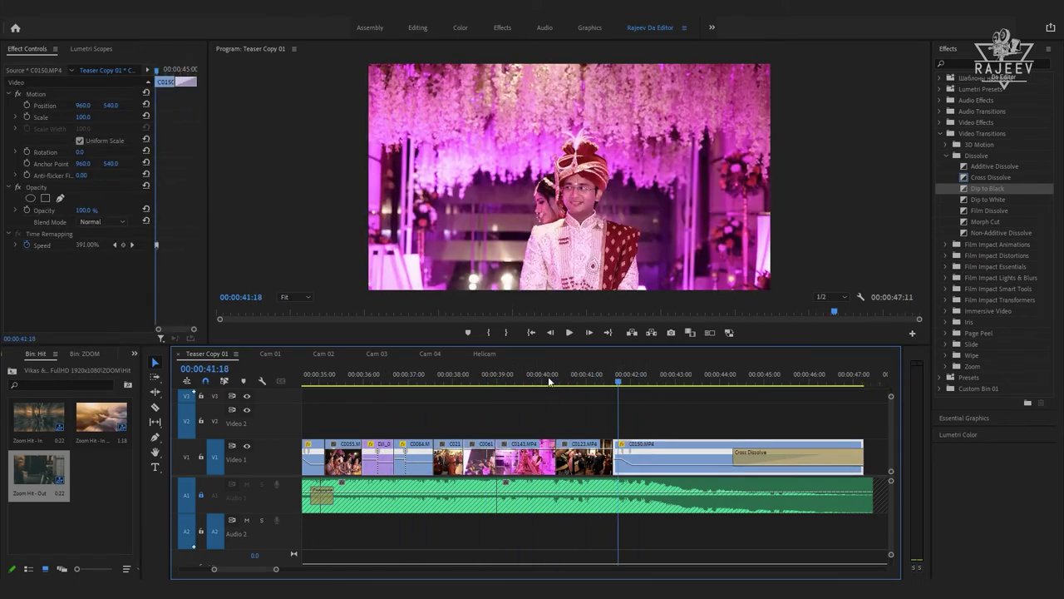
- Ripple-delete the gap after C0123 and play the teaser from the start
key("Delete")
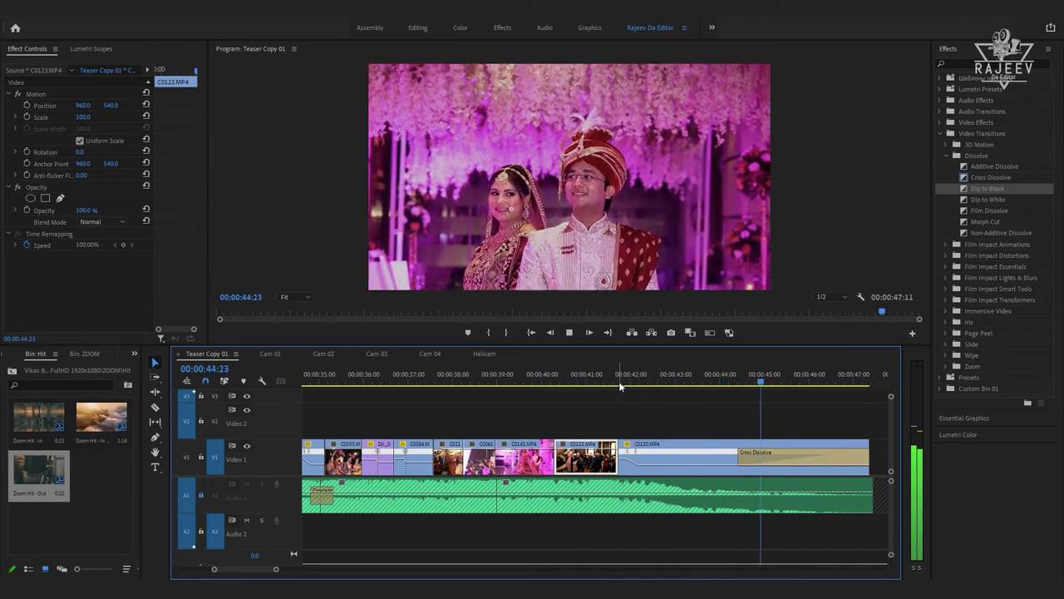
key("Home")
key("l")
key("l")
key("l")
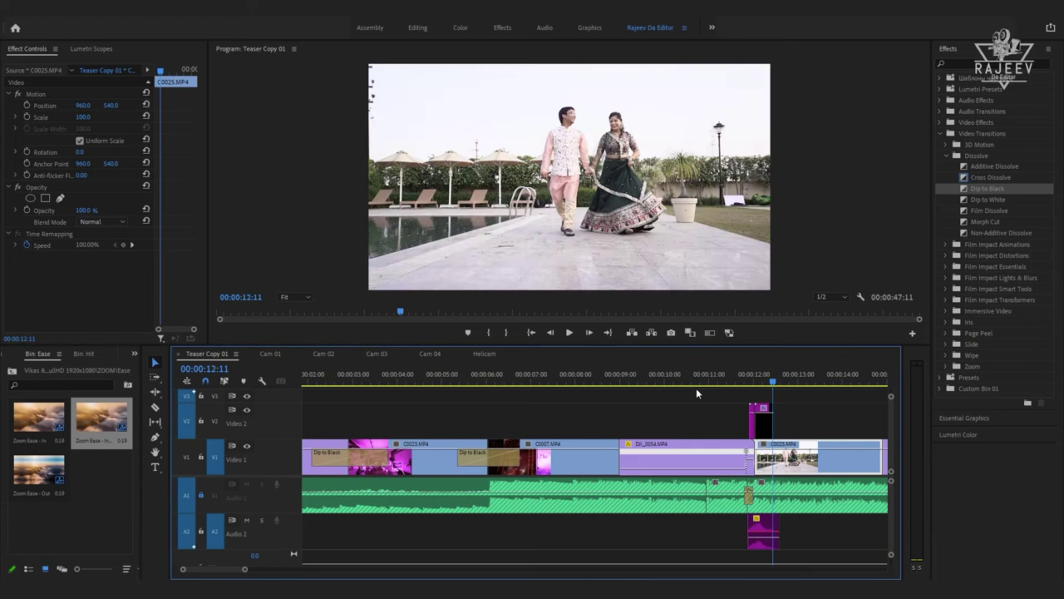
- Place a Zoom Ease preset over the cut near 12 seconds and preview it
left_click_drag(39, 416, 762, 420)
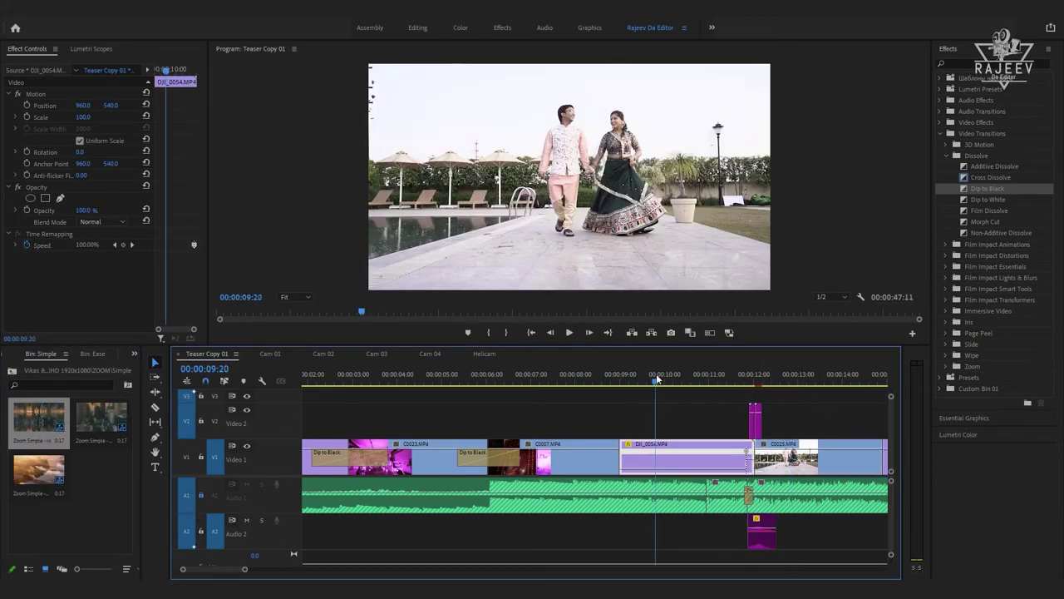
key("shift+k")
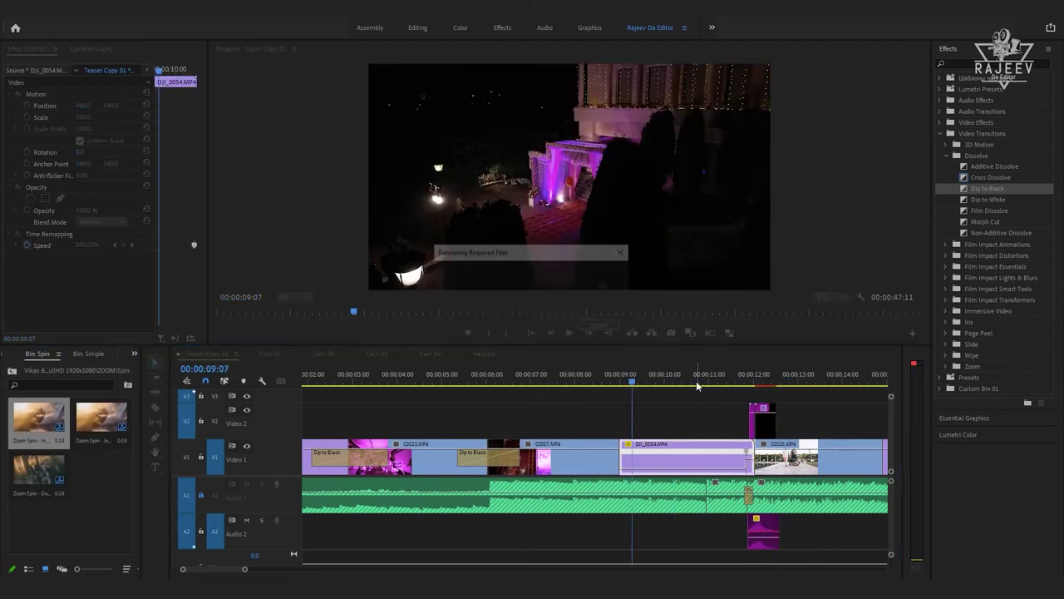
left_click(698, 385)
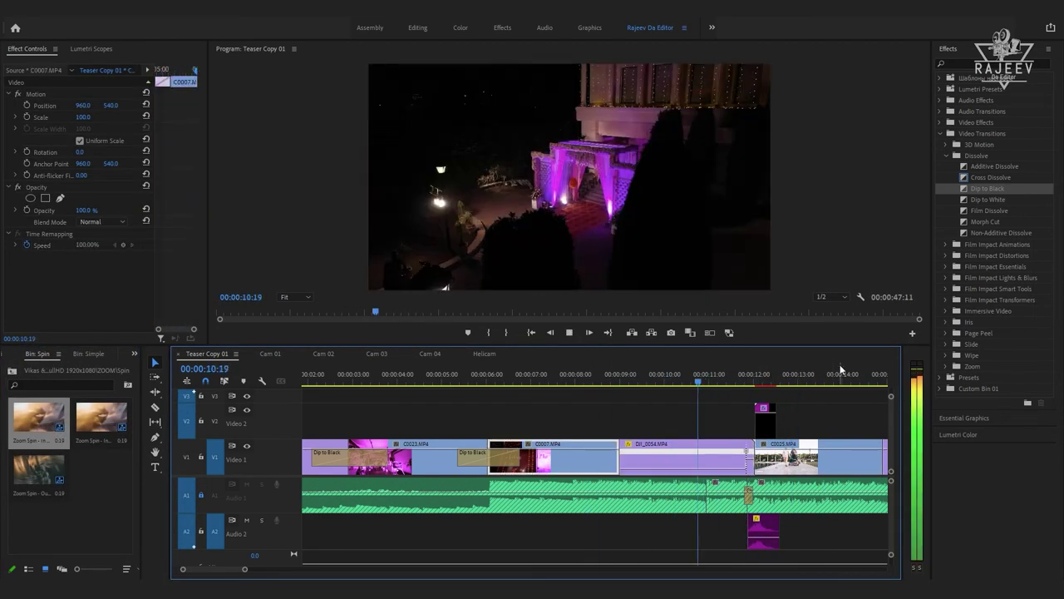
left_click(793, 396)
key("space")
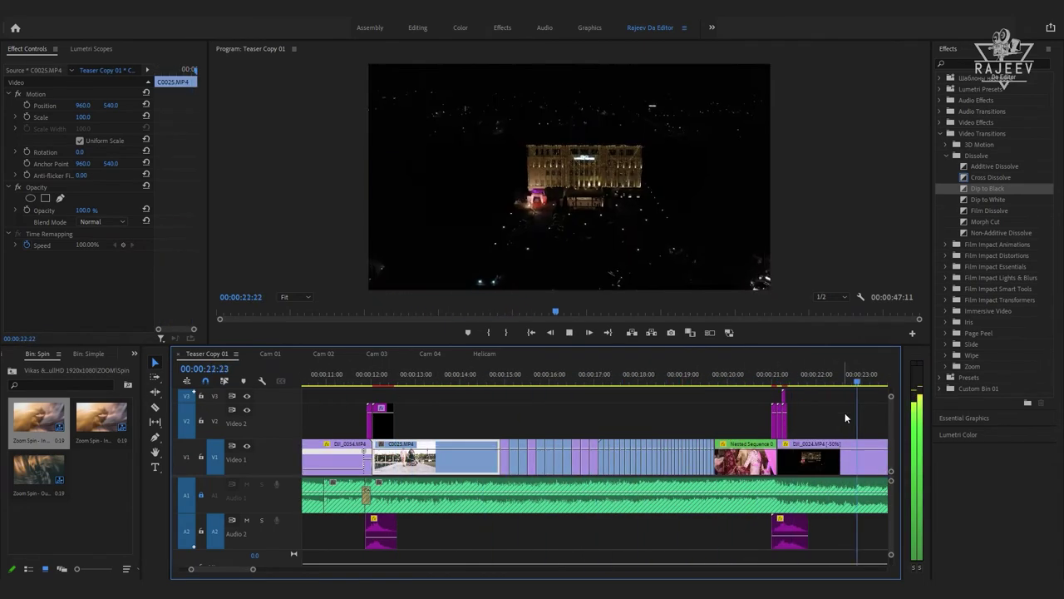
- Place Offset Hit and Offset Ease presets near 25 seconds and play them back
double_click(105, 477)
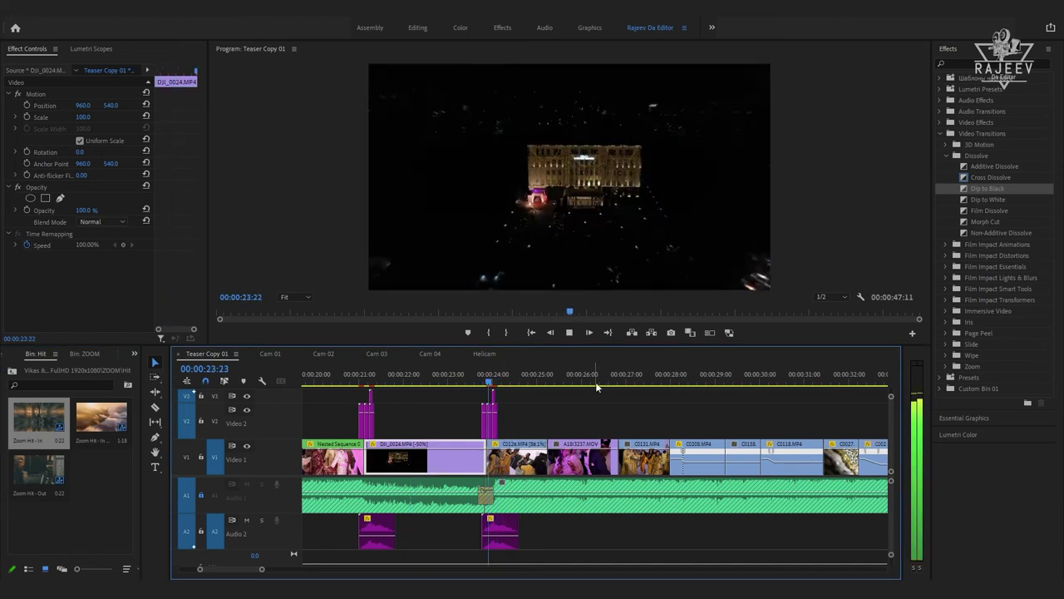
left_click(11, 370)
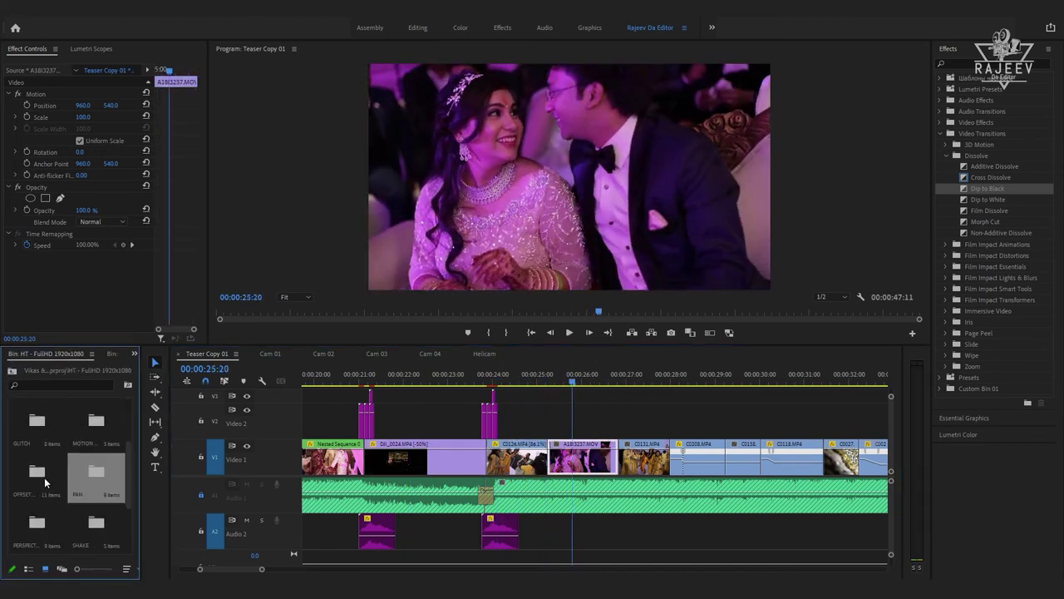
double_click(45, 482)
mouse_move(97, 415)
left_mouse_down()
mouse_move(545, 408)
mouse_move(596, 382)
left_mouse_up()
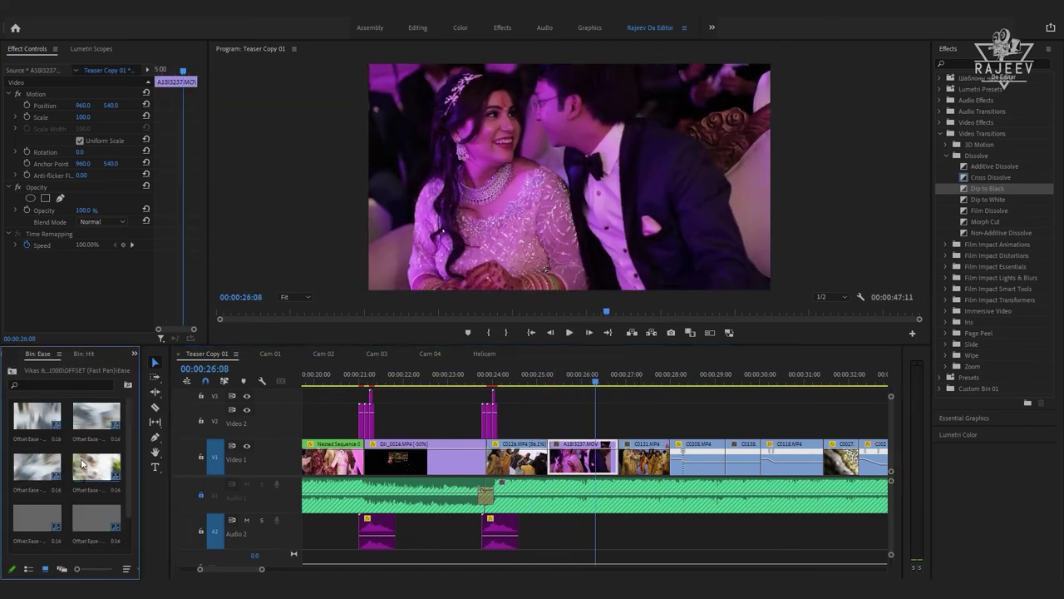
left_click_drag(82, 464, 548, 411)
key("space")
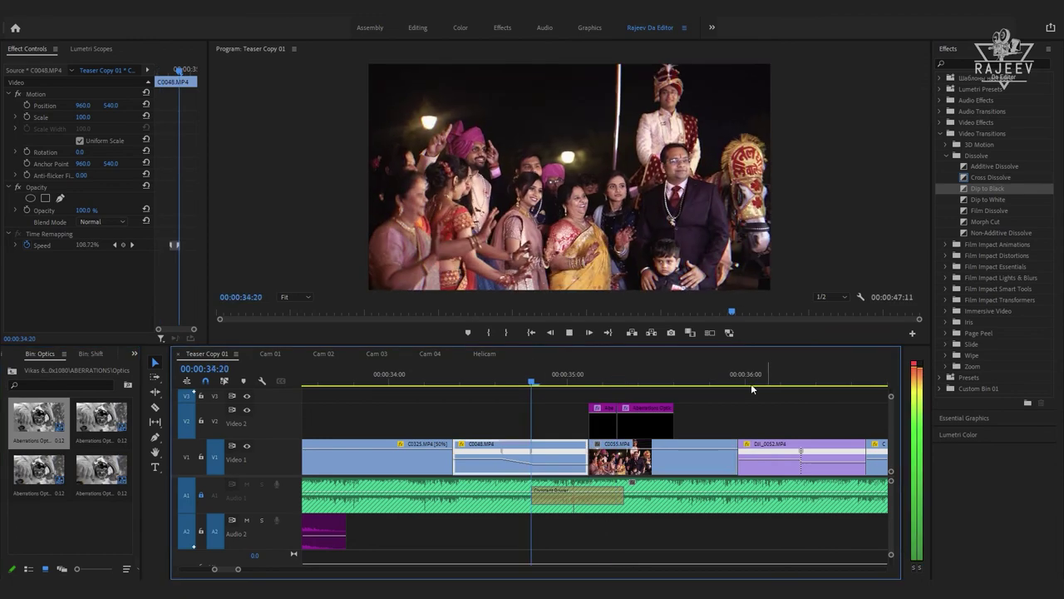
- Add Aberrations, Aberrations Shift and Shake Horizontal presets at the cuts from 35 to 38 seconds
left_click_drag(606, 407, 633, 388)
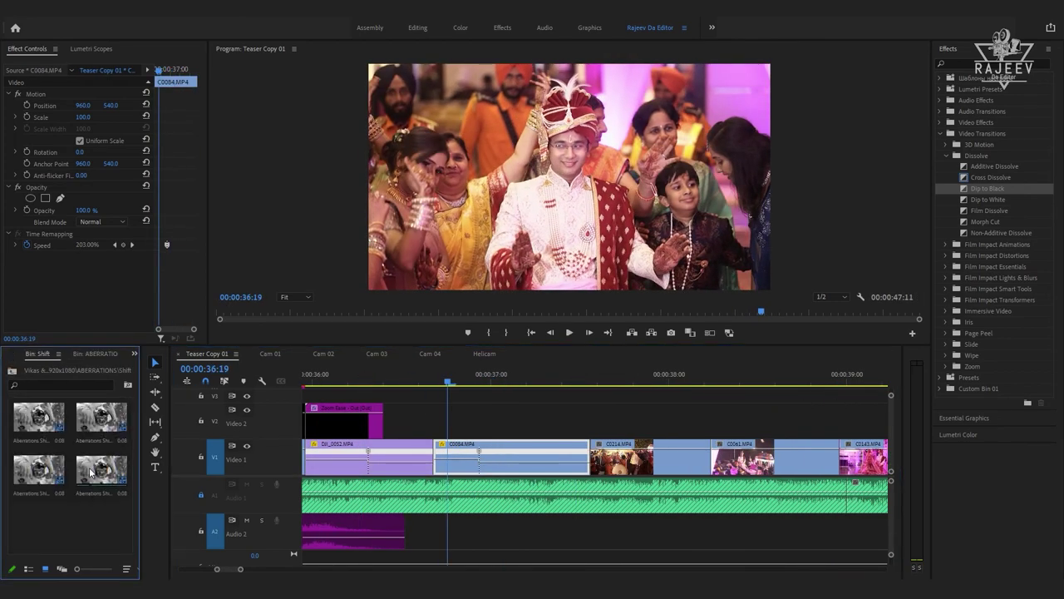
left_click_drag(90, 470, 515, 427)
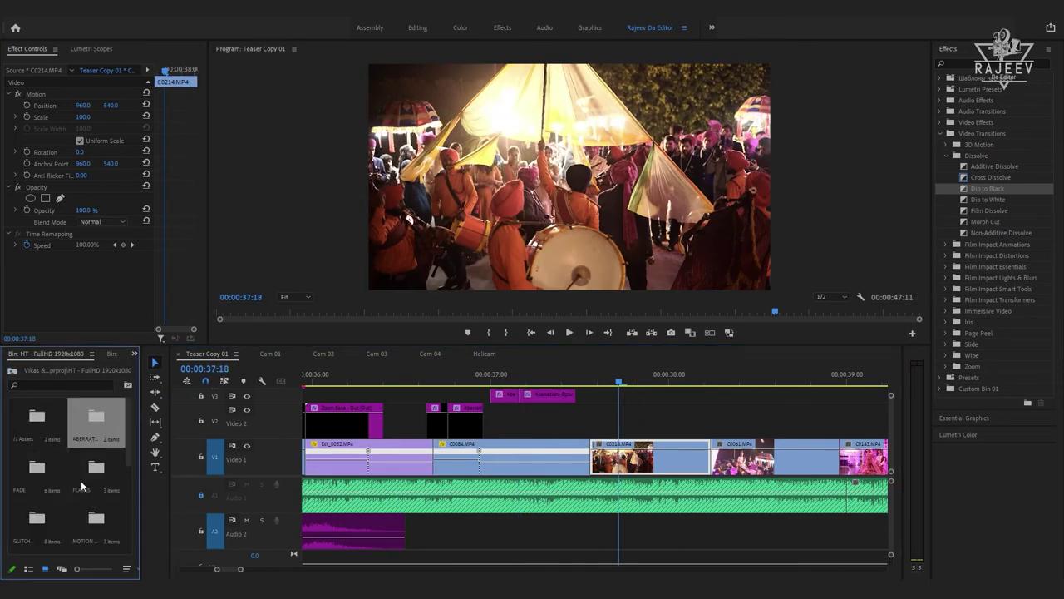
left_click_drag(96, 465, 657, 419)
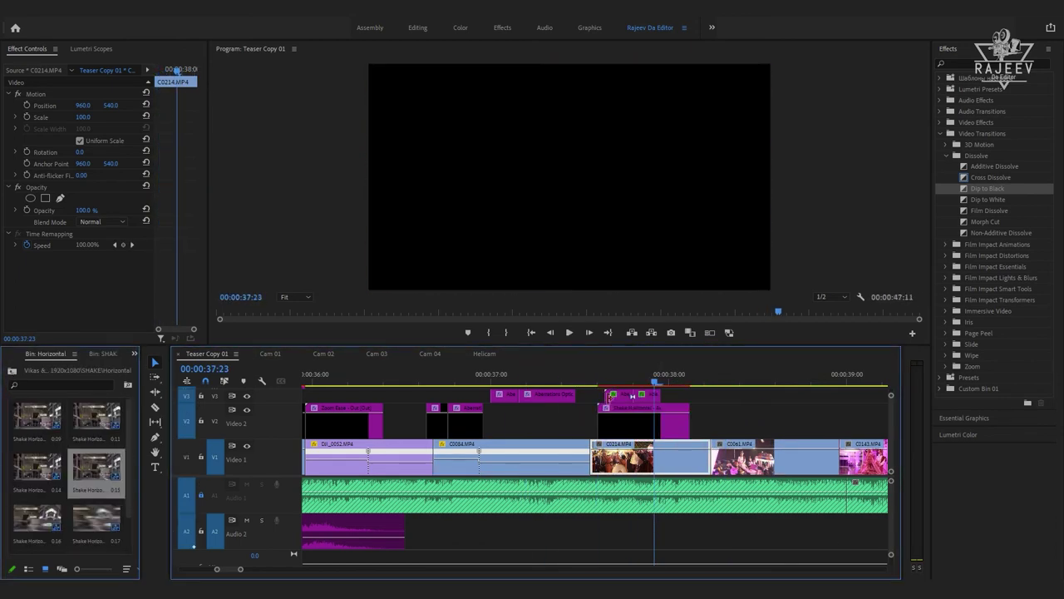
left_click(617, 382)
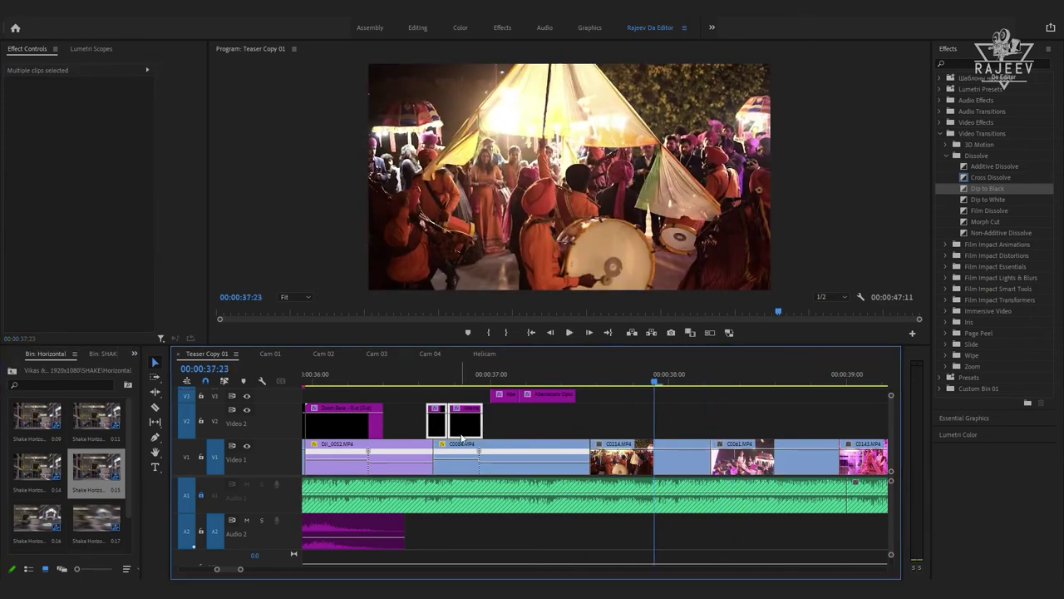
left_click_drag(723, 408, 666, 381)
left_click_drag(544, 402, 679, 408)
key("space")
- Place a Pan Hit preset at the cut near 39 seconds and copy the pan transitions
left_click(17, 375)
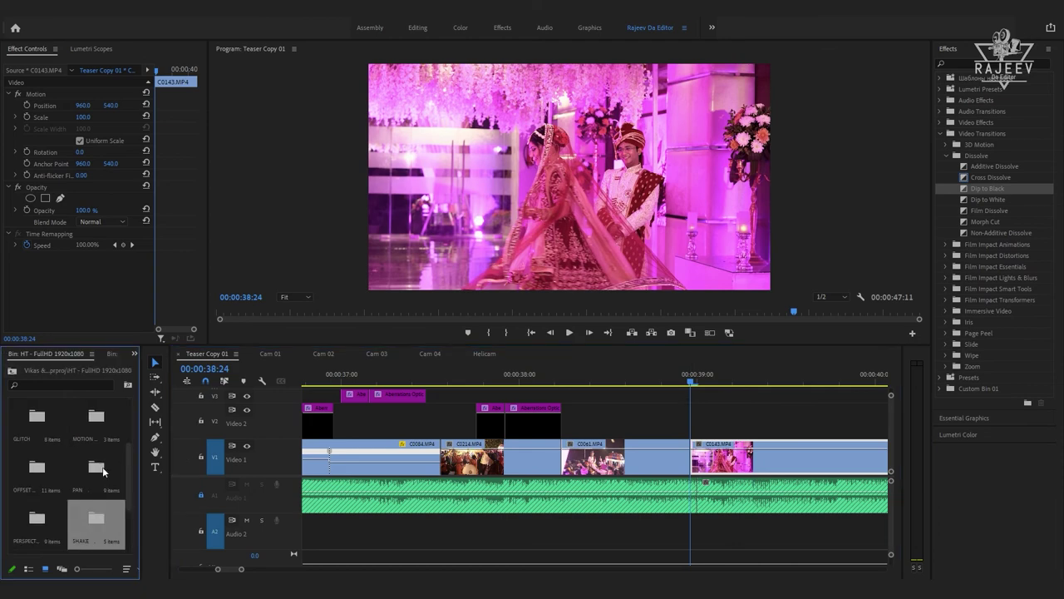
double_click(96, 466)
left_click_drag(96, 422, 669, 407)
key("space")
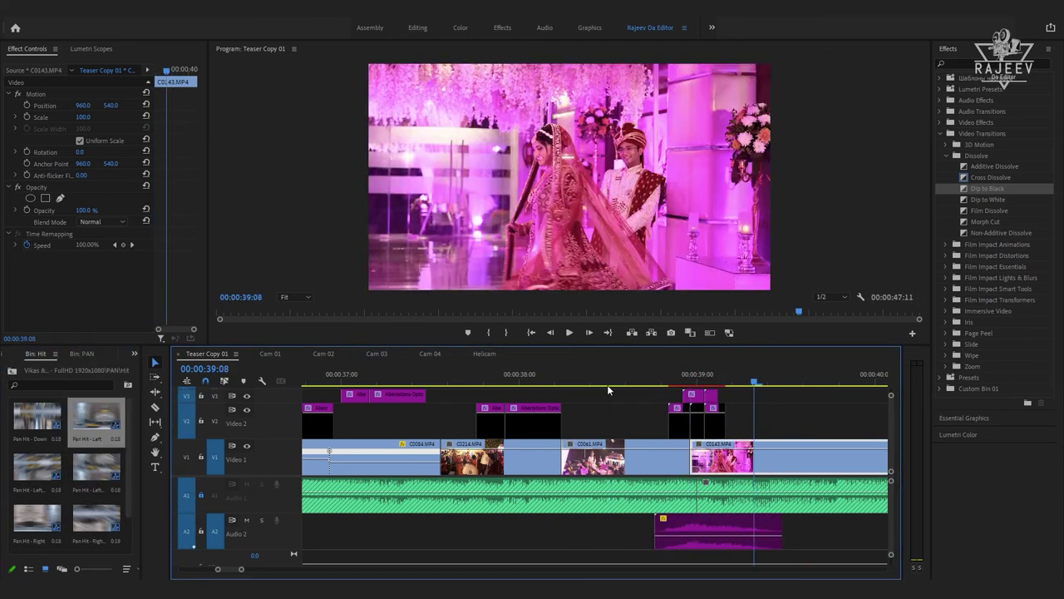
key("minus")
left_click(448, 381)
scroll(449, 395, "up", 2)
left_click_drag(357, 420, 562, 420)
key("space")
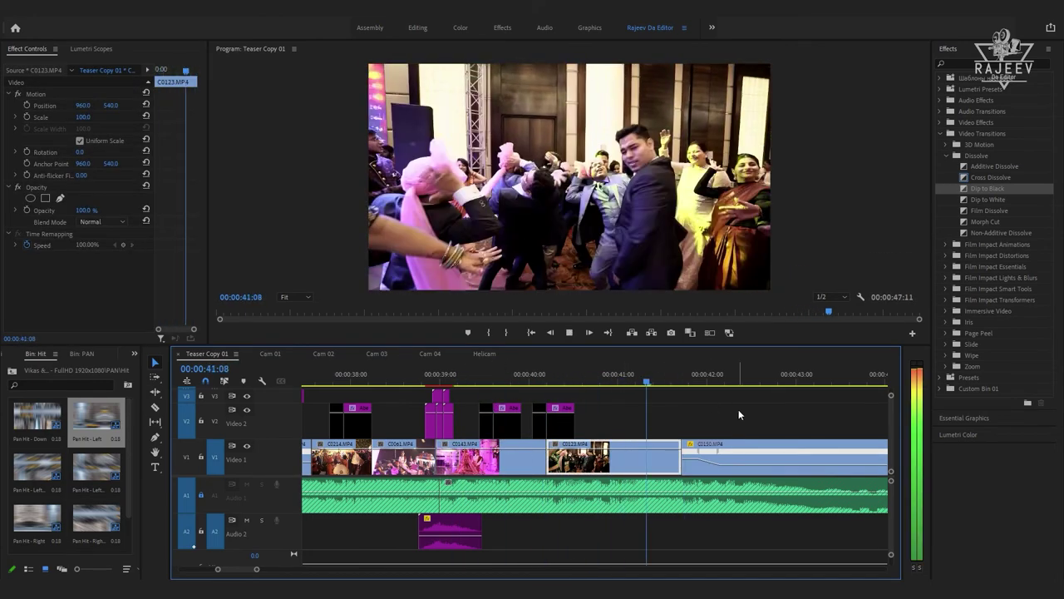
- Add an Aberrations Shift preset near 41:20 on the cut into C0150
left_click(12, 370)
left_click(111, 354)
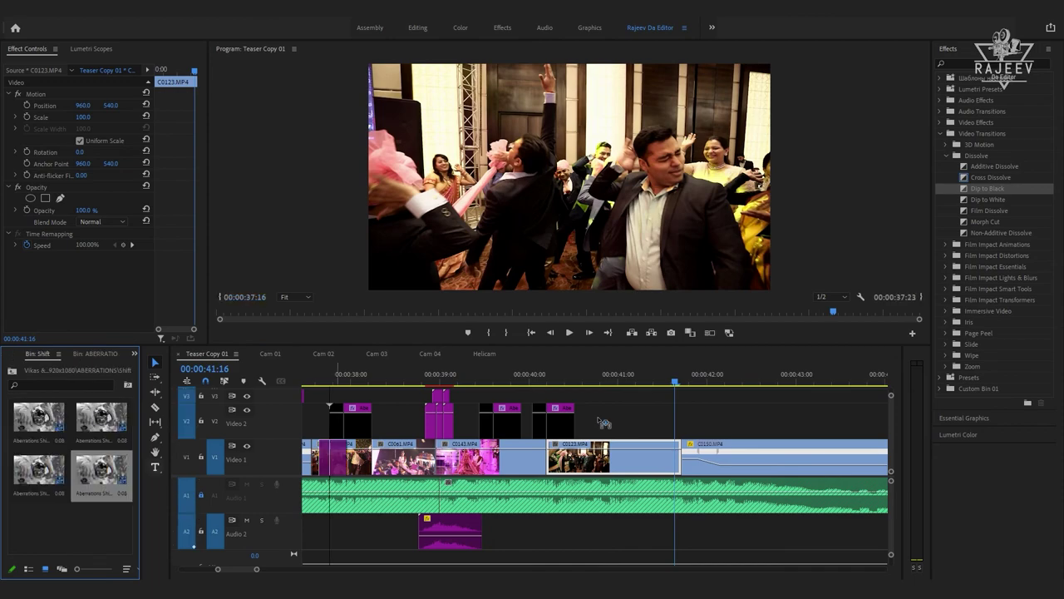
left_click_drag(101, 470, 677, 408)
key("space")
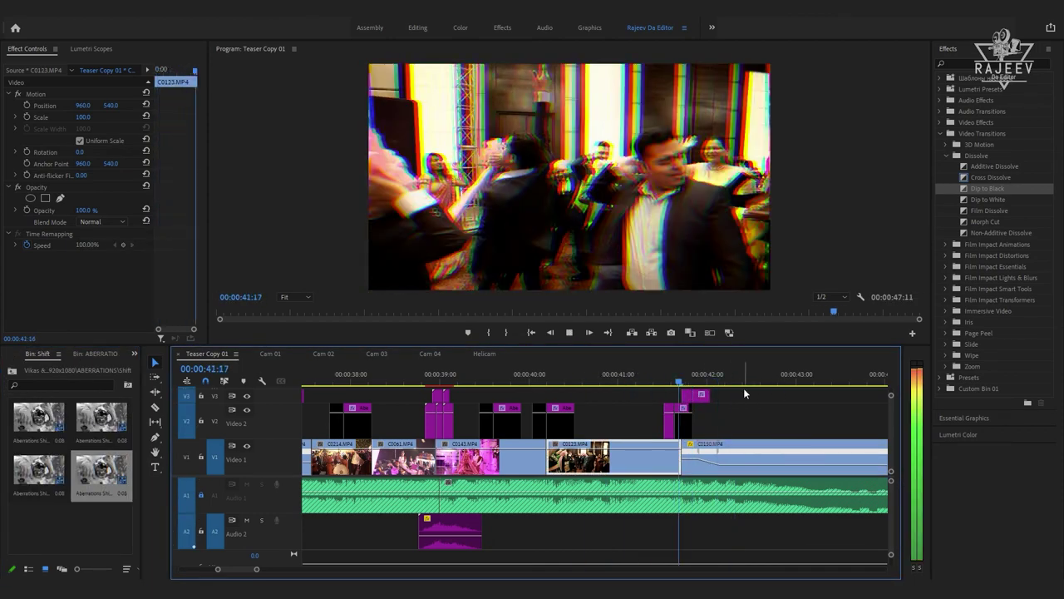
- Fit the whole sequence in the timeline and scrub through the teaser to review
key("backslash")
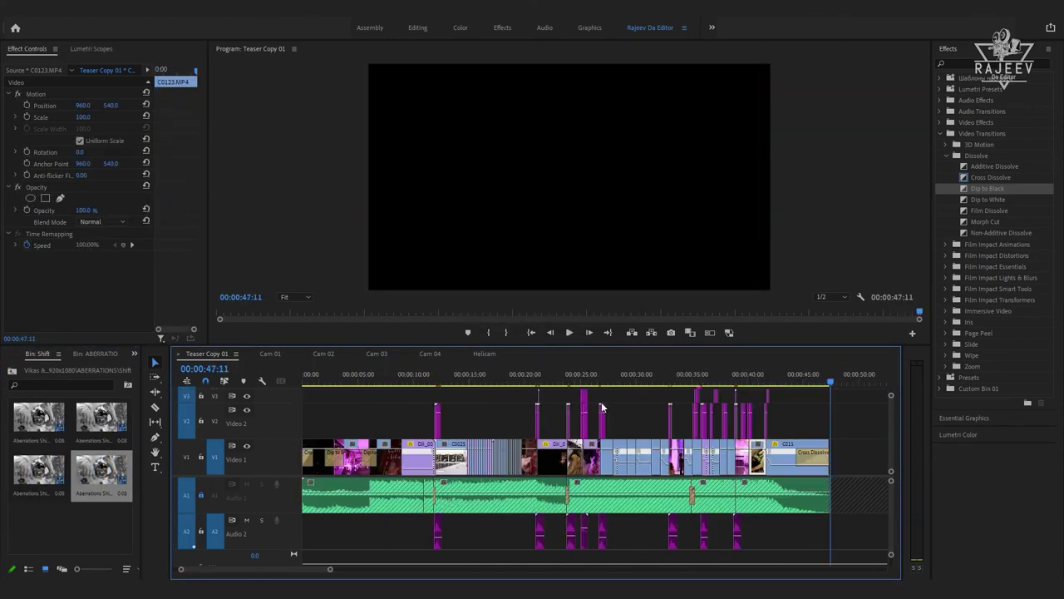
mouse_move(592, 376)
left_mouse_down()
mouse_move(698, 388)
mouse_move(505, 460)
left_mouse_up()
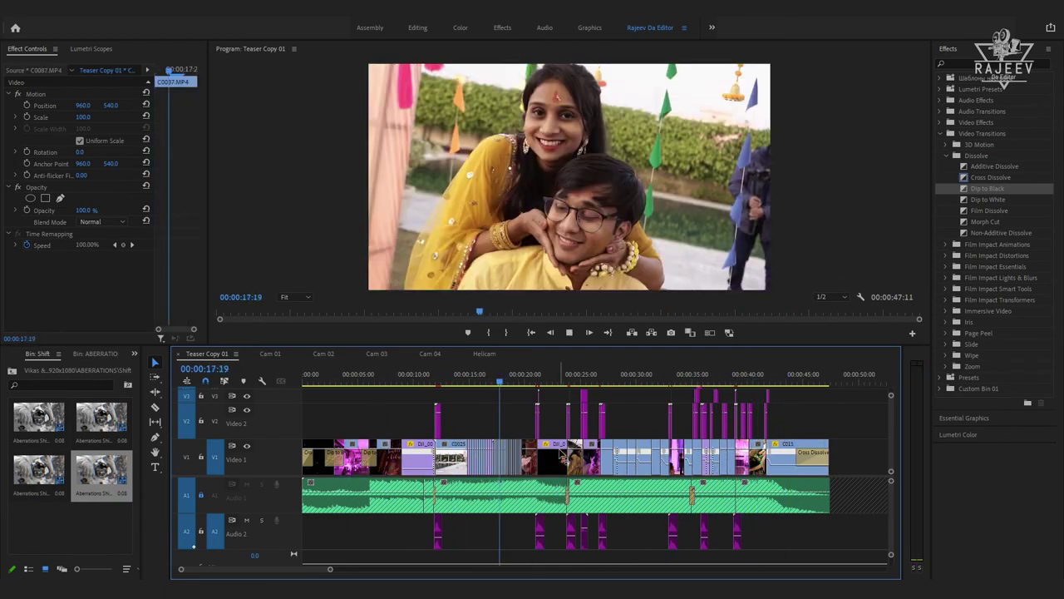
left_click_drag(504, 460, 576, 416)
left_click_drag(624, 373, 720, 379)
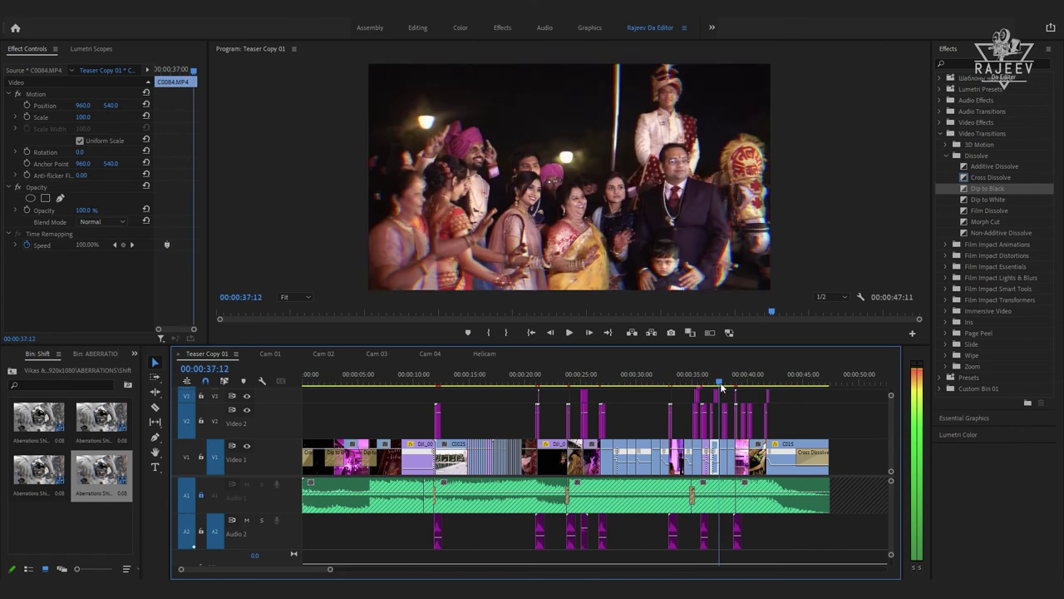